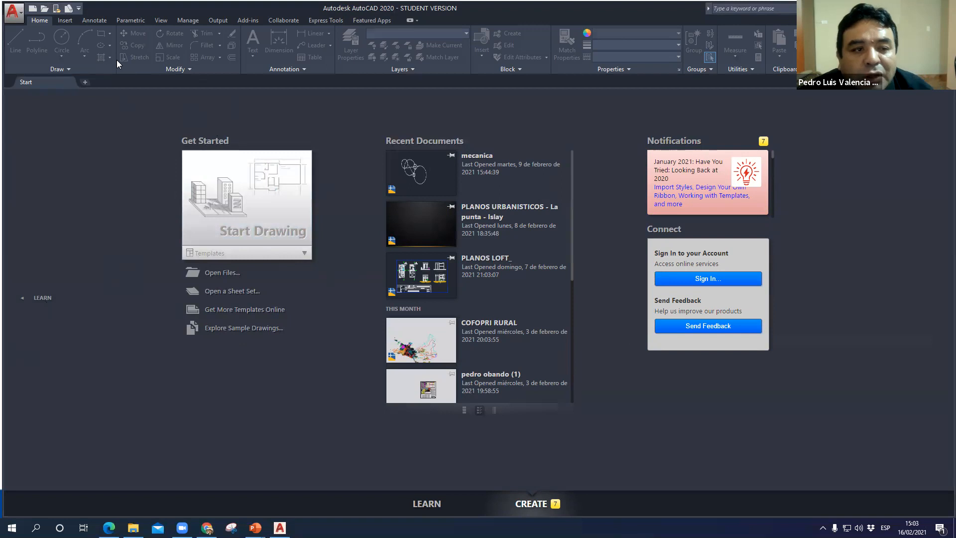
# - Create a new drawing from the acadiso.dwt template and zoom to show the whole drawing area
pyautogui.hotkey('ctrl', 'n')
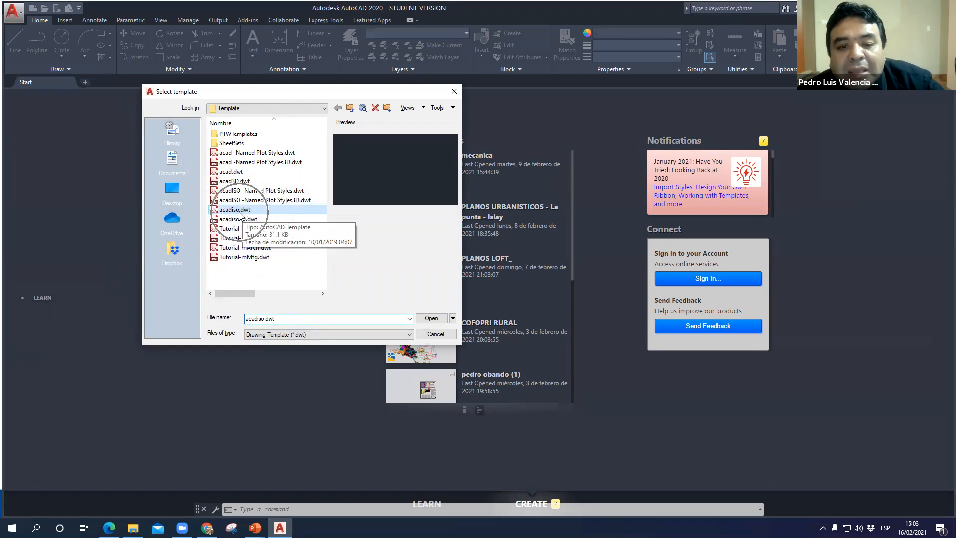
pyautogui.click(430, 319)
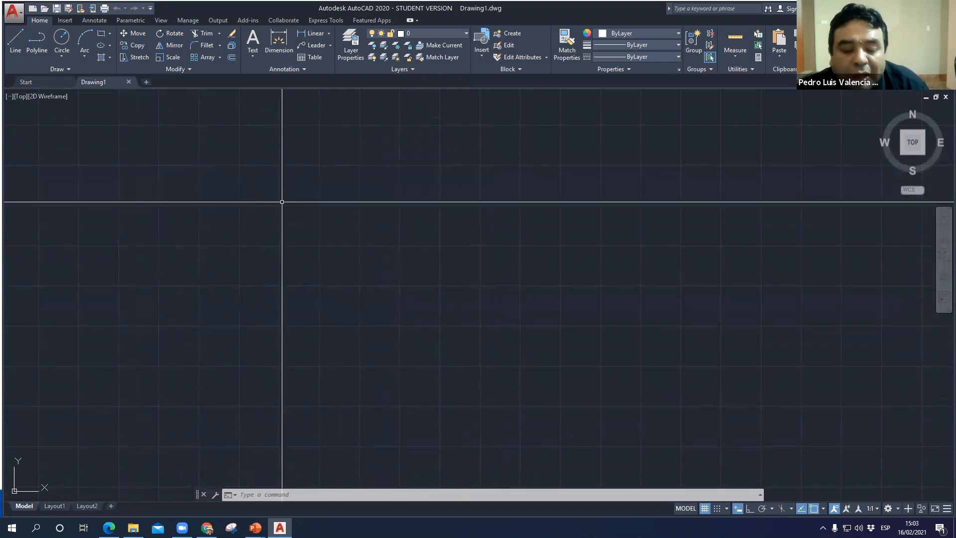
pyautogui.write('z')
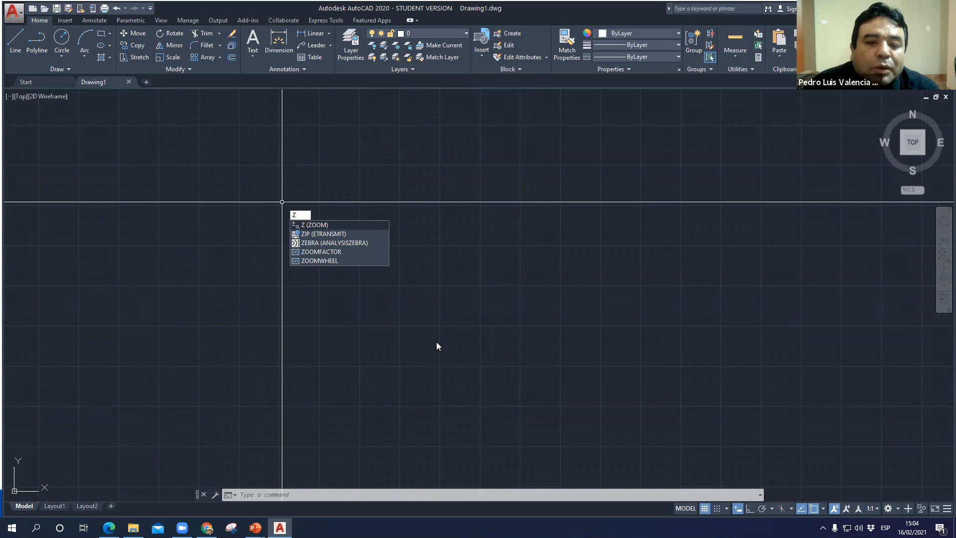
pyautogui.press('Return')
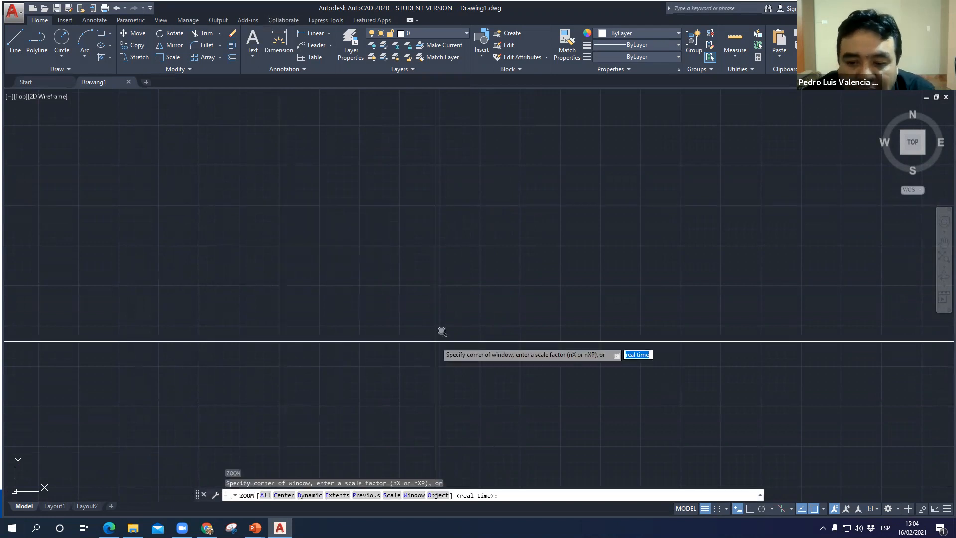
pyautogui.write('a')
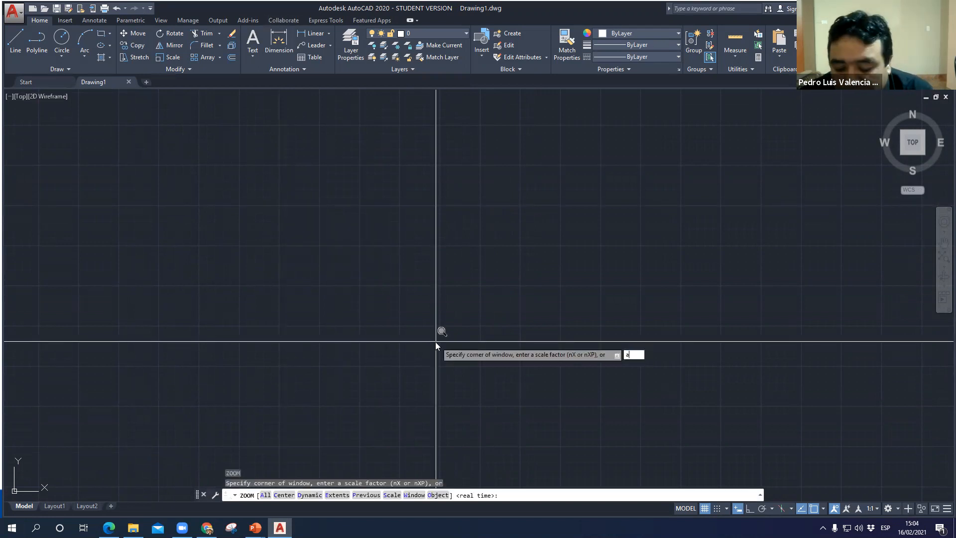
pyautogui.press('Return')
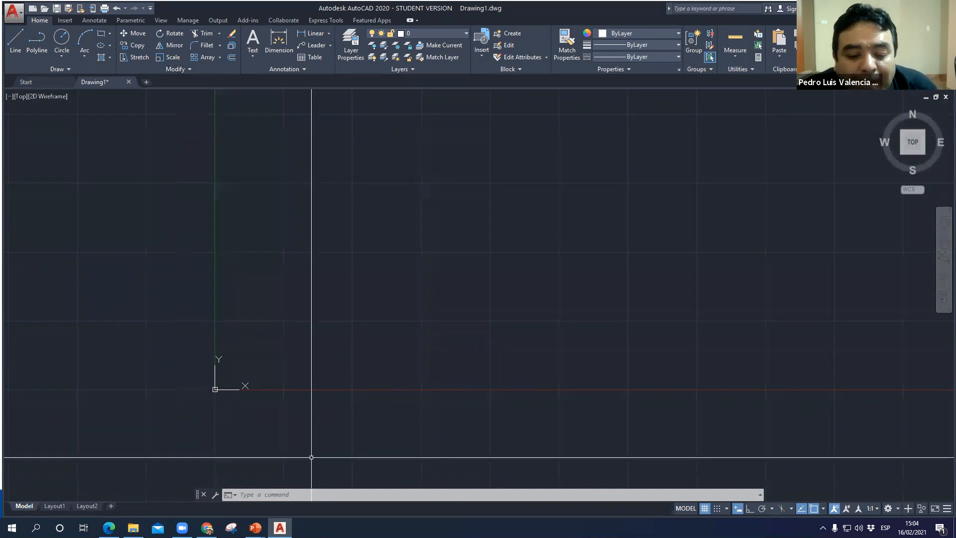
# - Switch to the PowerPoint slide show, examine the Rectángulo (rec) command sequence and coordinates, and return to AutoCAD
pyautogui.click(255, 528)
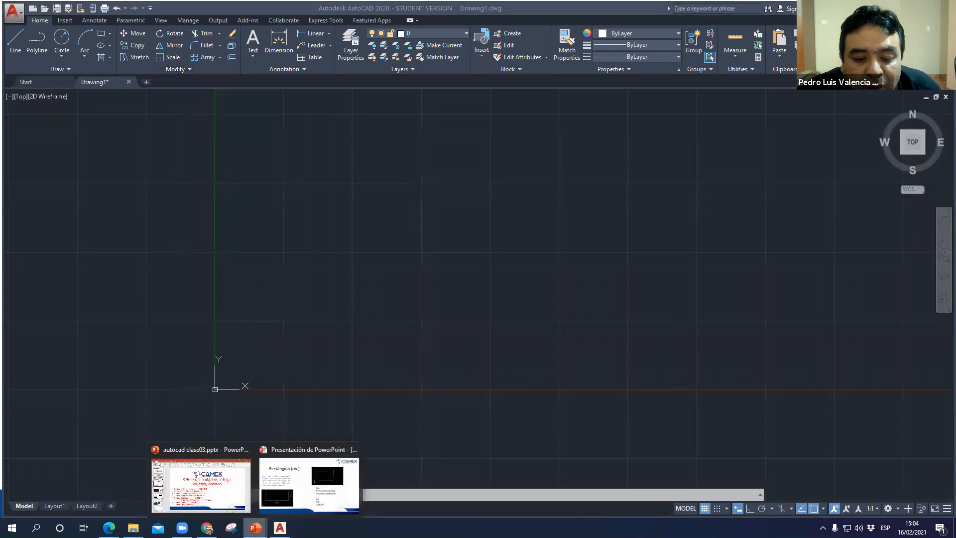
pyautogui.click(297, 493)
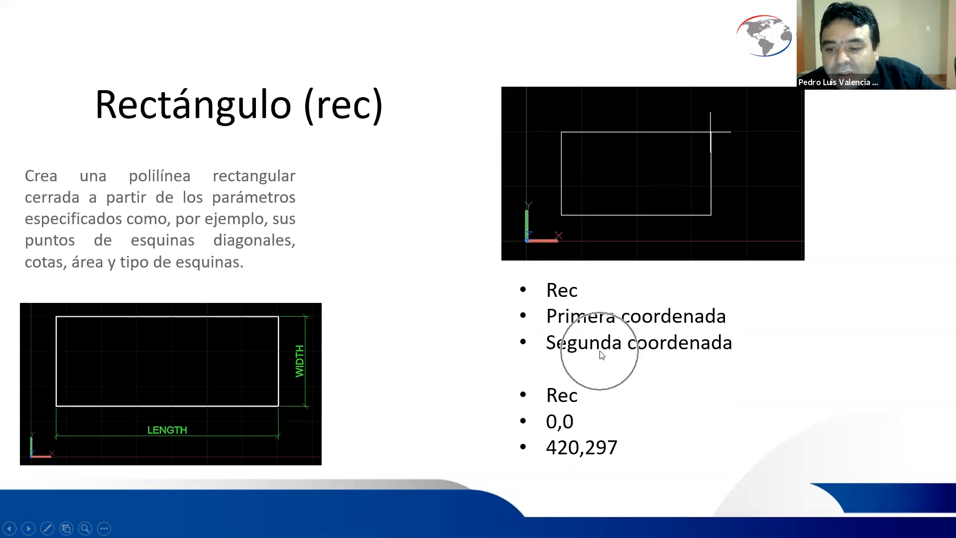
pyautogui.hotkey('alt', 'Tab')
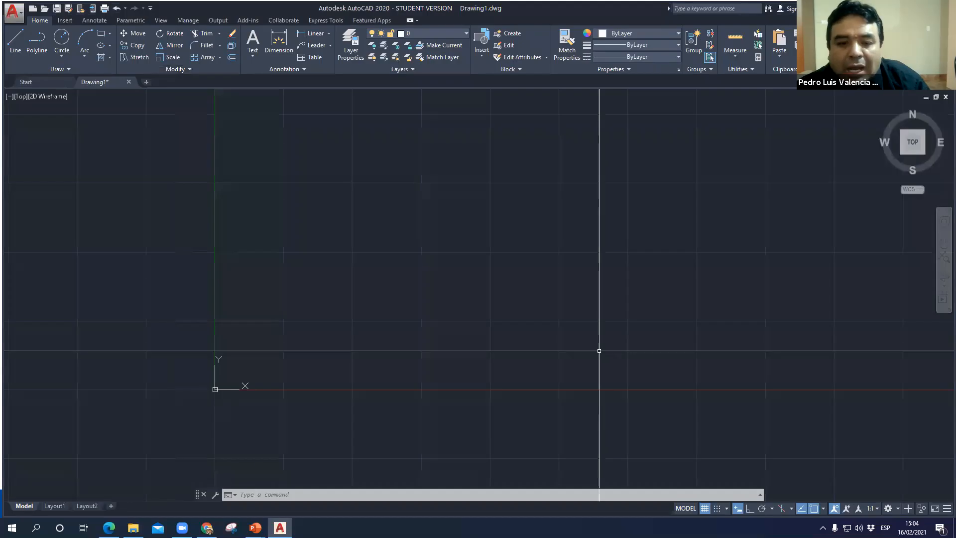
# - Draw a rectangle with its first corner at 0,0 and its opposite corner at 420,297
pyautogui.write('REC')
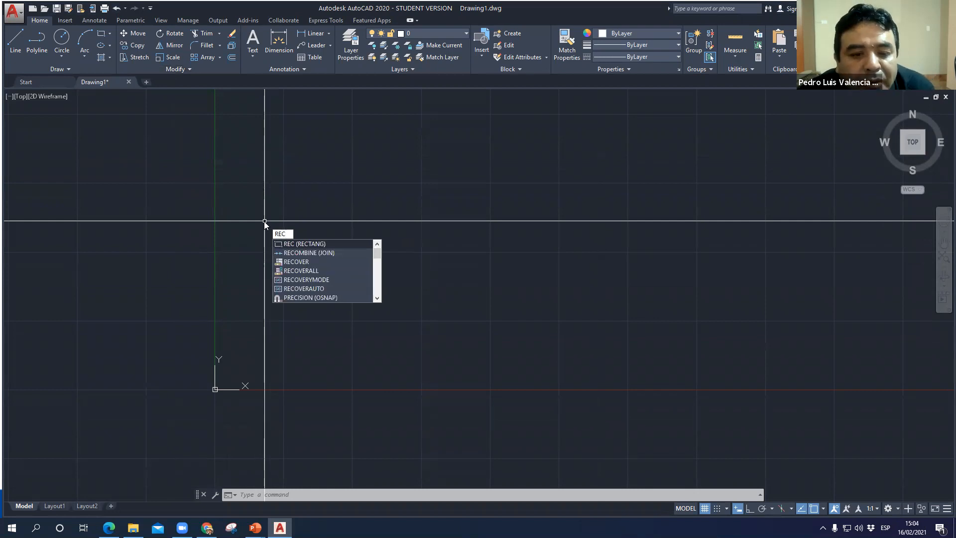
pyautogui.press('Return')
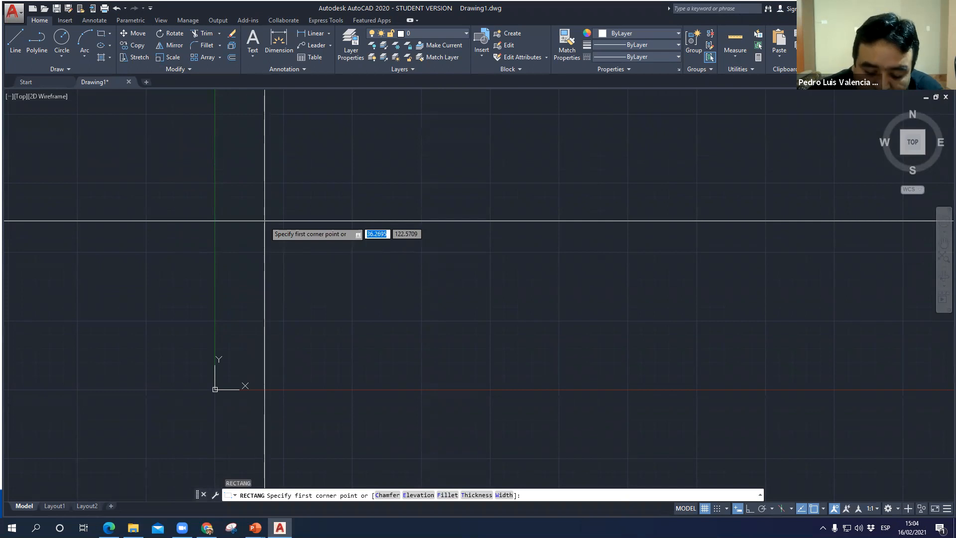
pyautogui.write('0')
pyautogui.press('Tab')
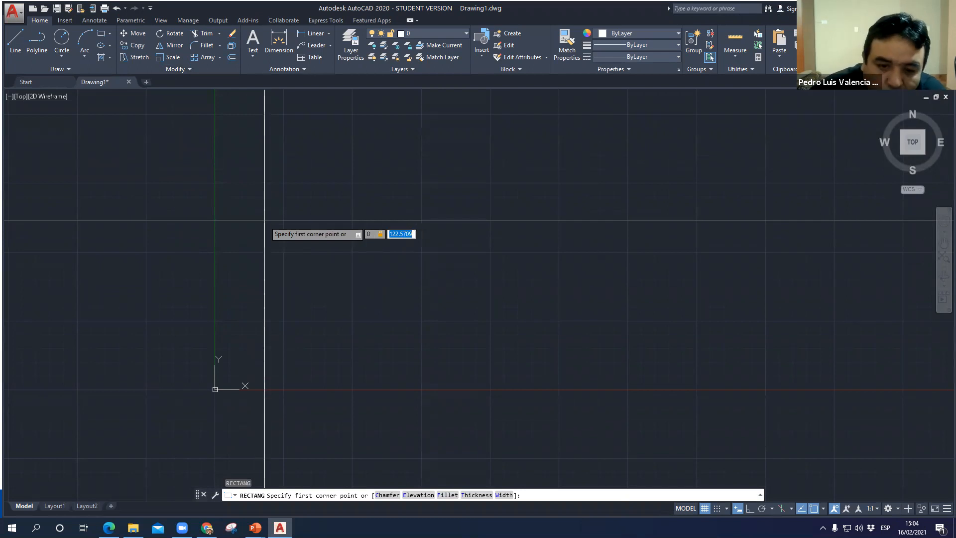
pyautogui.write('0')
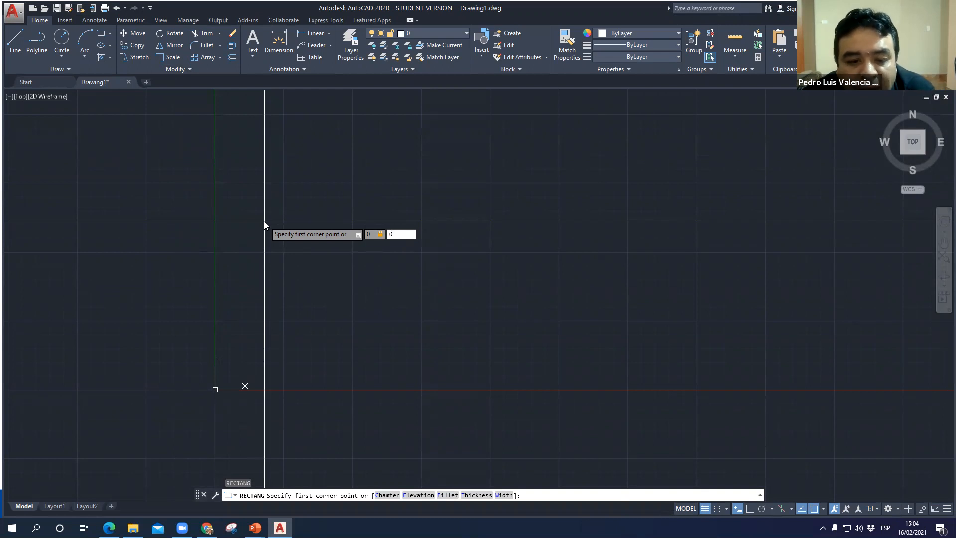
pyautogui.press('Return')
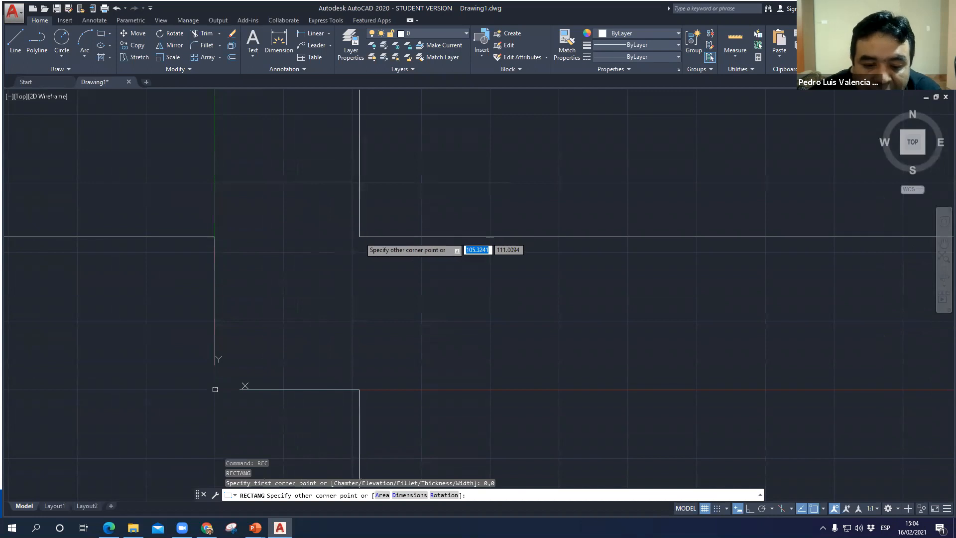
pyautogui.click(290, 496)
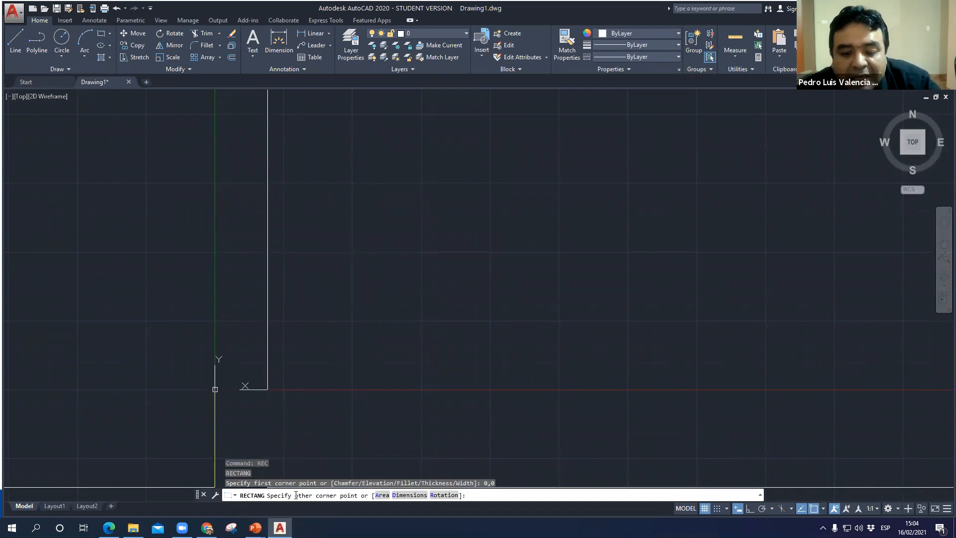
pyautogui.click(331, 493)
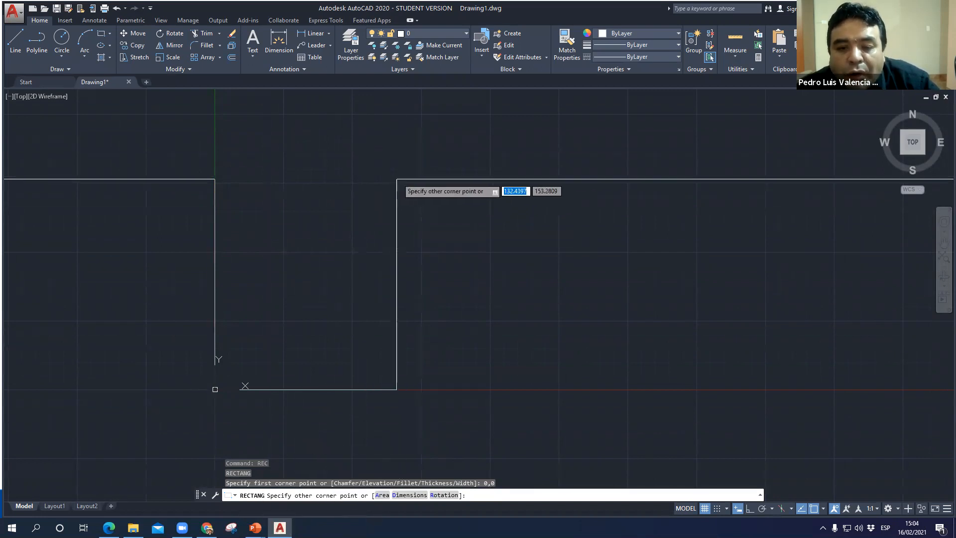
pyautogui.write('420')
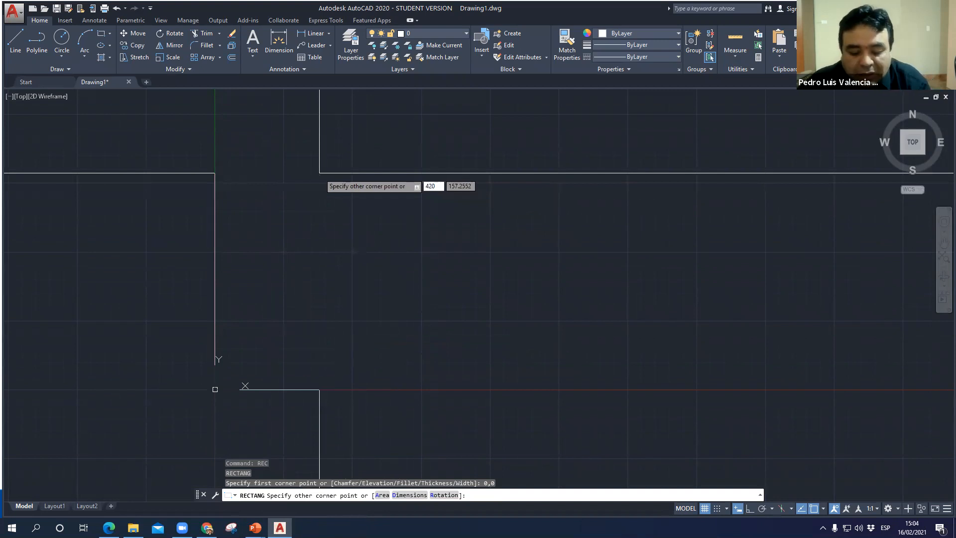
pyautogui.press('Tab')
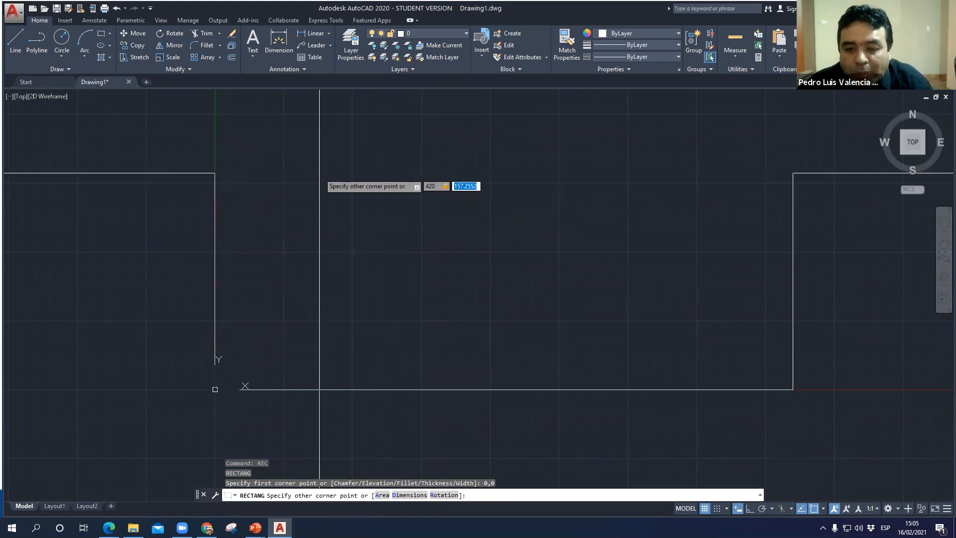
pyautogui.write('297')
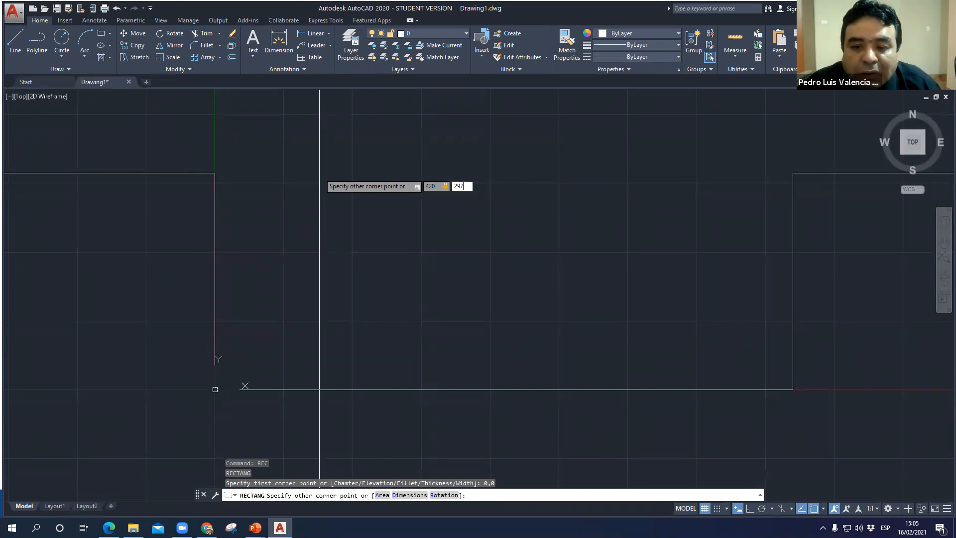
pyautogui.press('Return')
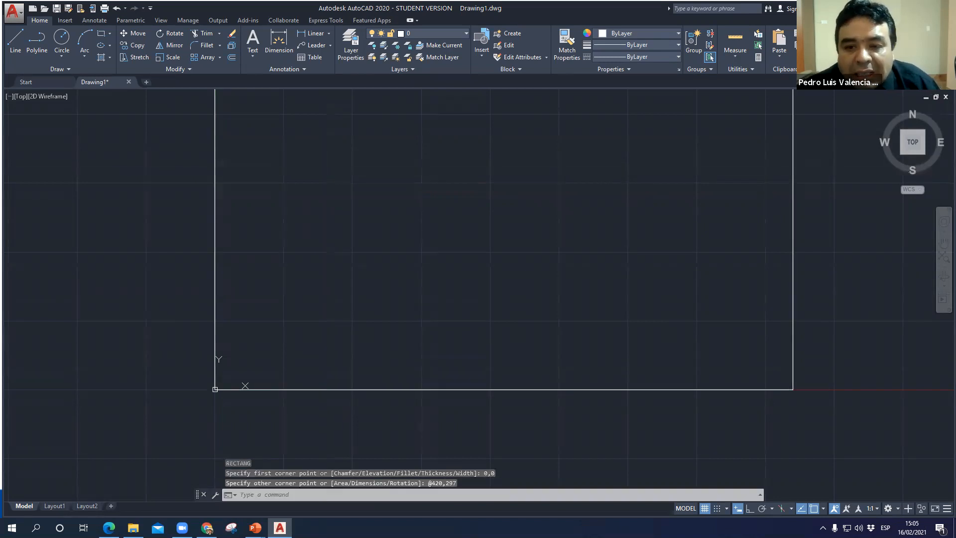
# - Draw a rectangle 60 wide and 80 high inside the large rectangle, starting near its lower-left corner
pyautogui.scroll(-2, 361, 311)
pyautogui.moveTo(361, 312); pyautogui.dragTo(342, 321, button='middle')
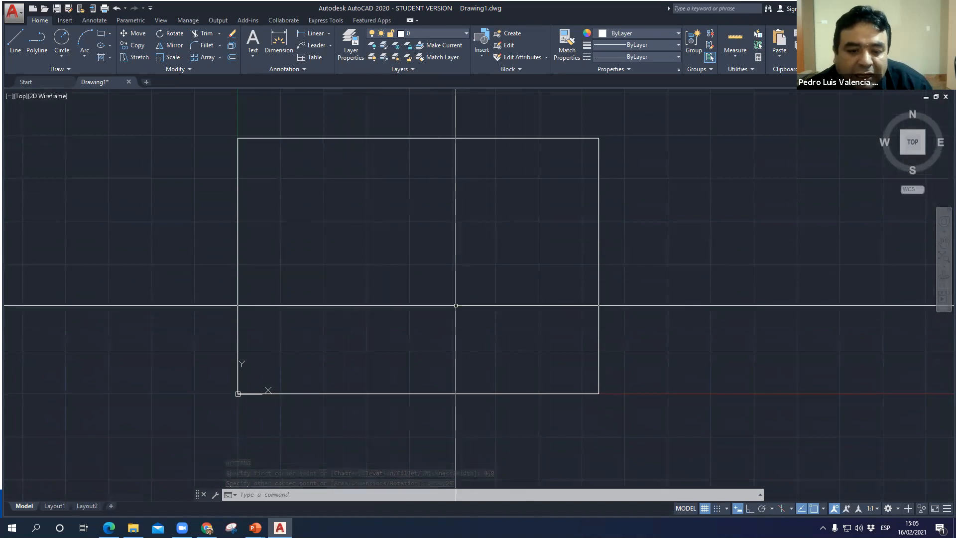
pyautogui.write('re')
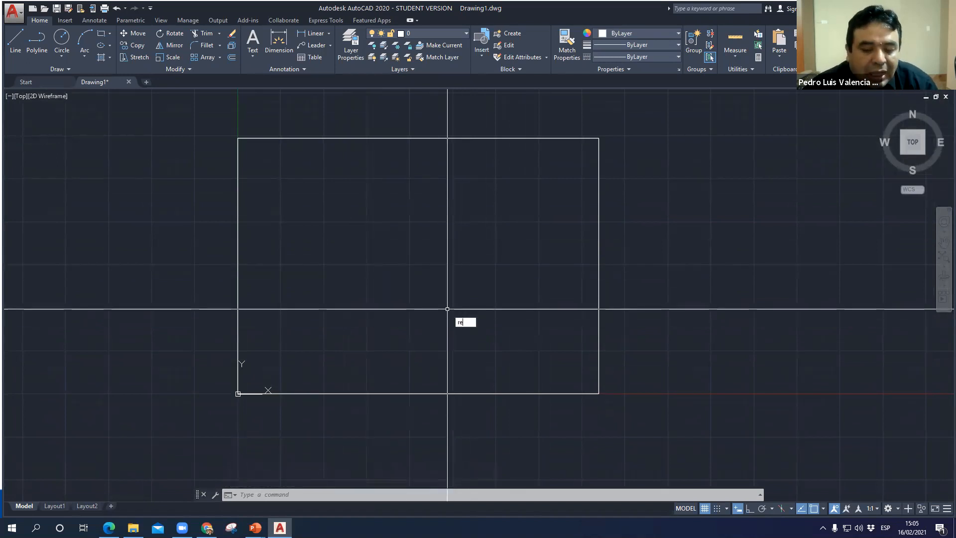
pyautogui.press('Return')
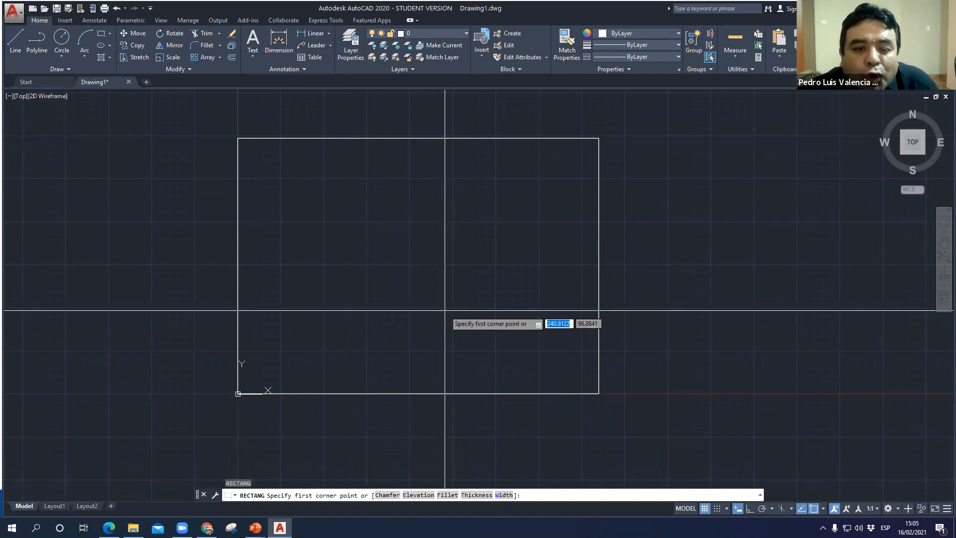
pyautogui.click(281, 351)
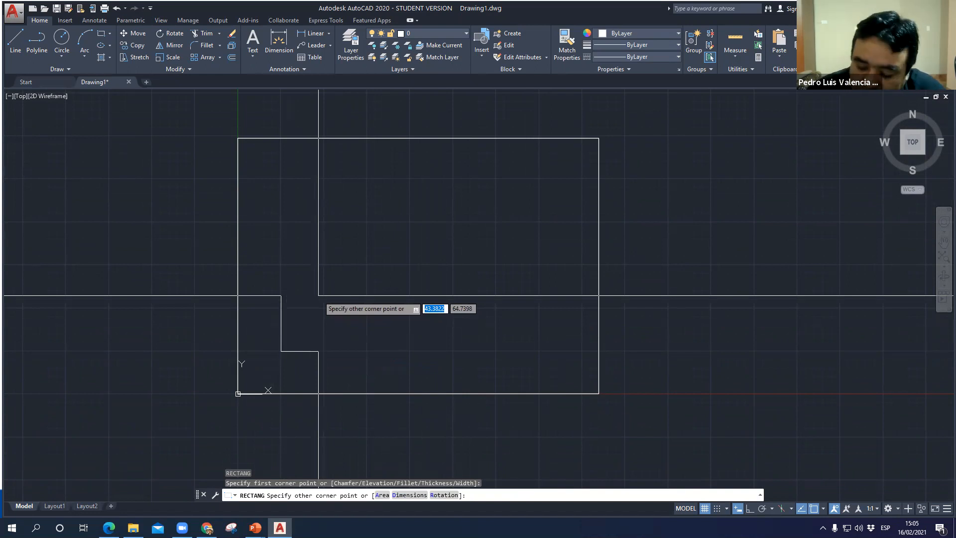
pyautogui.write('60')
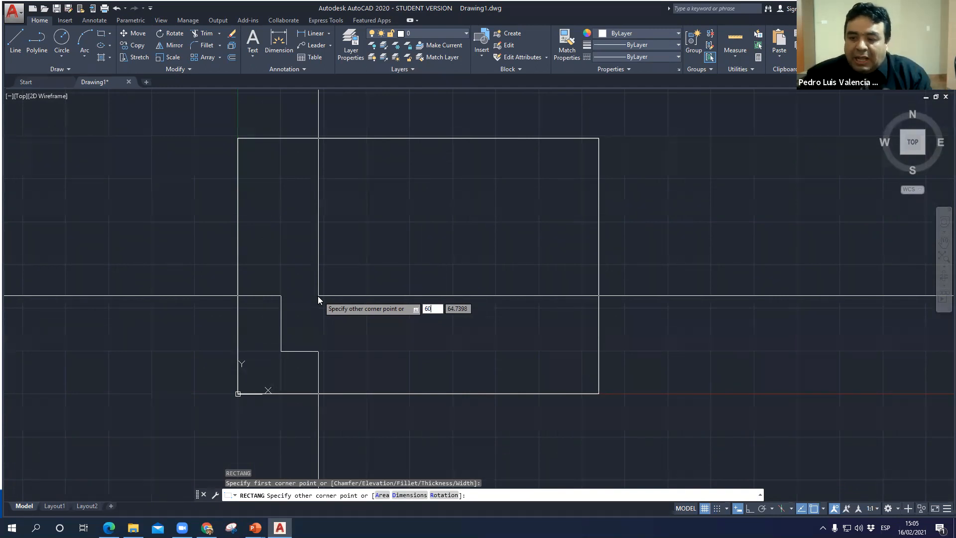
pyautogui.press('Tab')
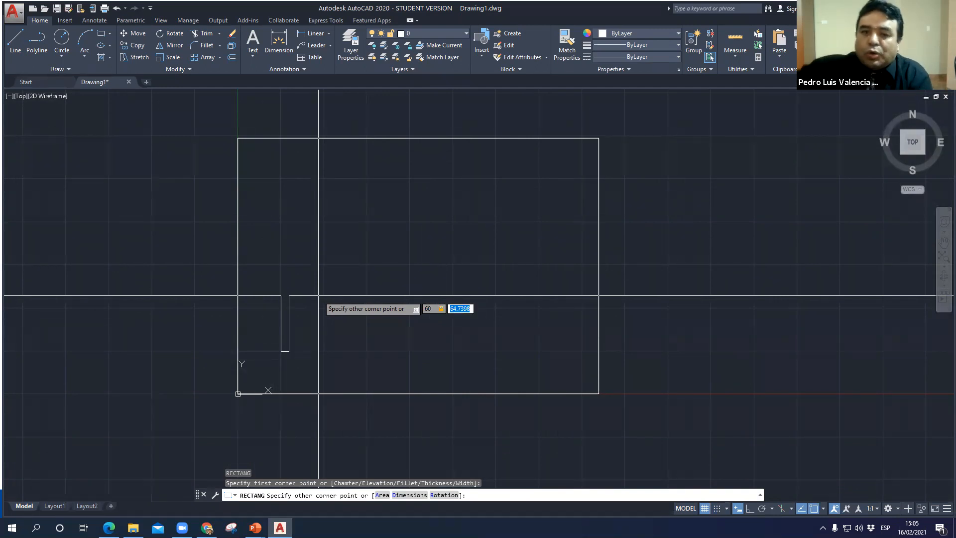
pyautogui.write('80')
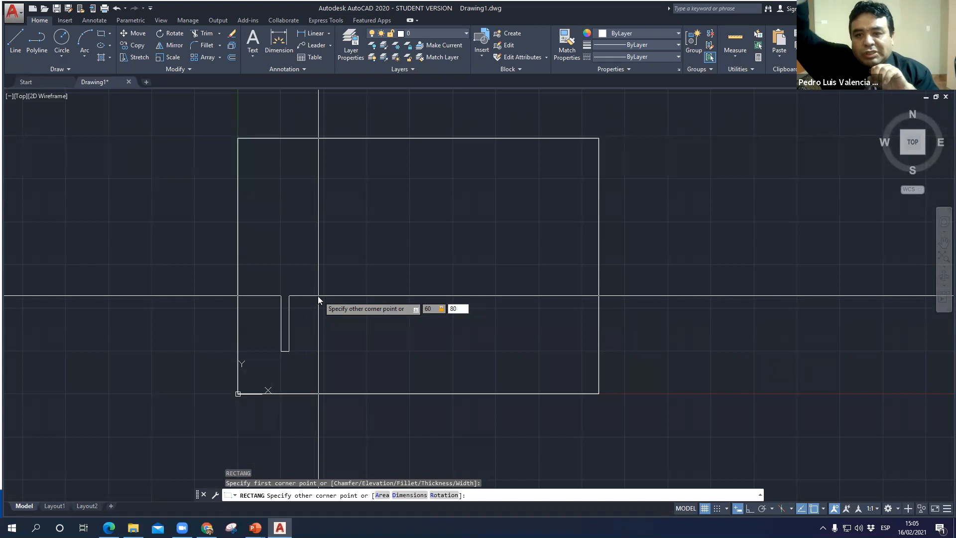
pyautogui.press('Return')
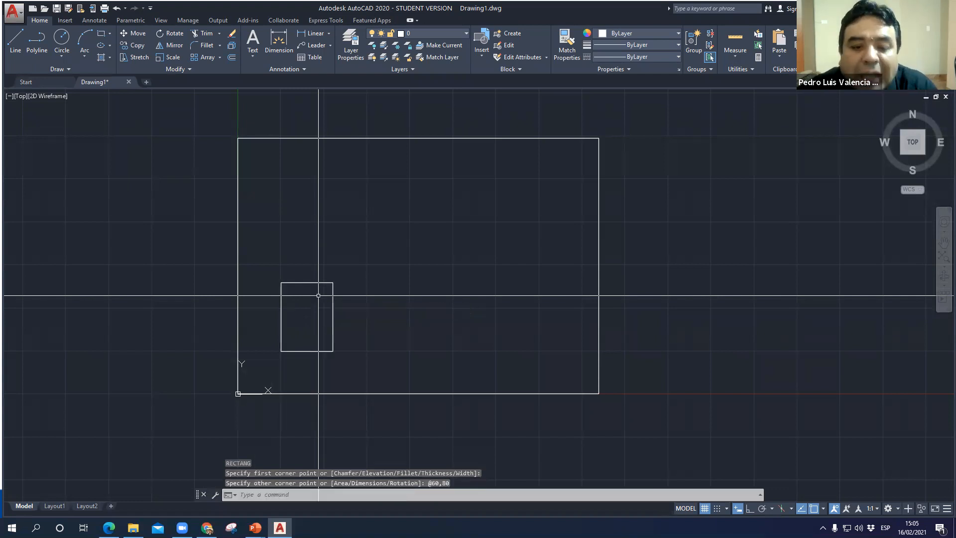
pyautogui.scroll(2, 302, 355)
pyautogui.moveTo(302, 356); pyautogui.dragTo(298, 361, button='middle')
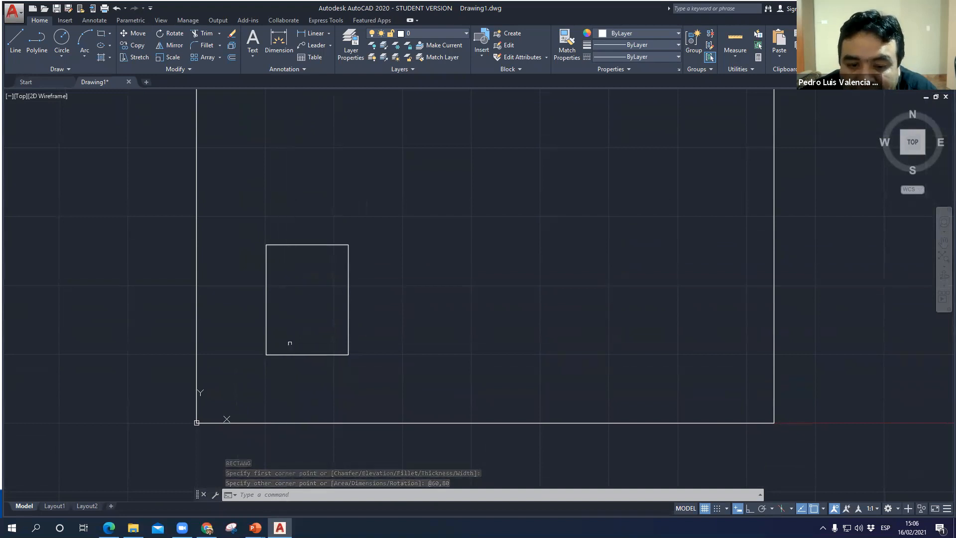
pyautogui.click(304, 354)
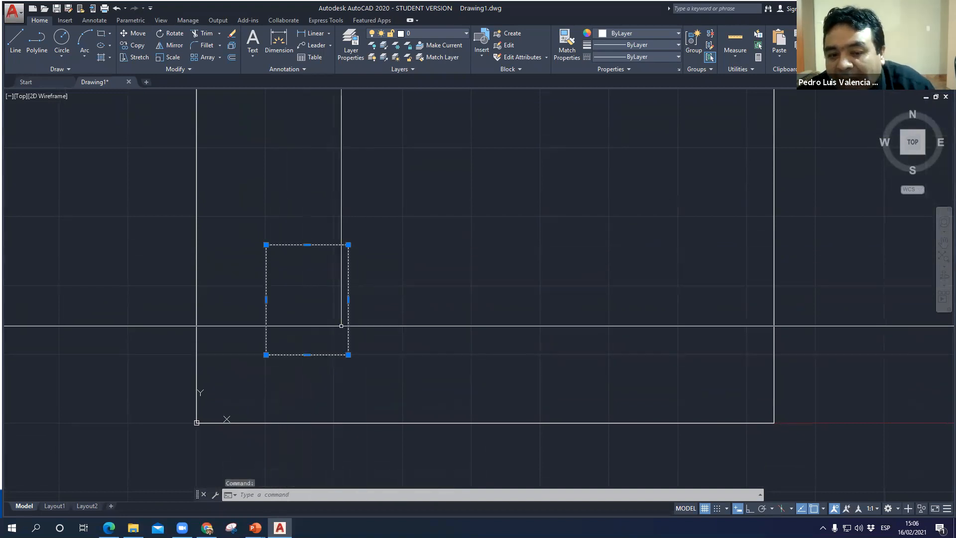
pyautogui.press('Escape')
pyautogui.scroll(-2, 416, 321)
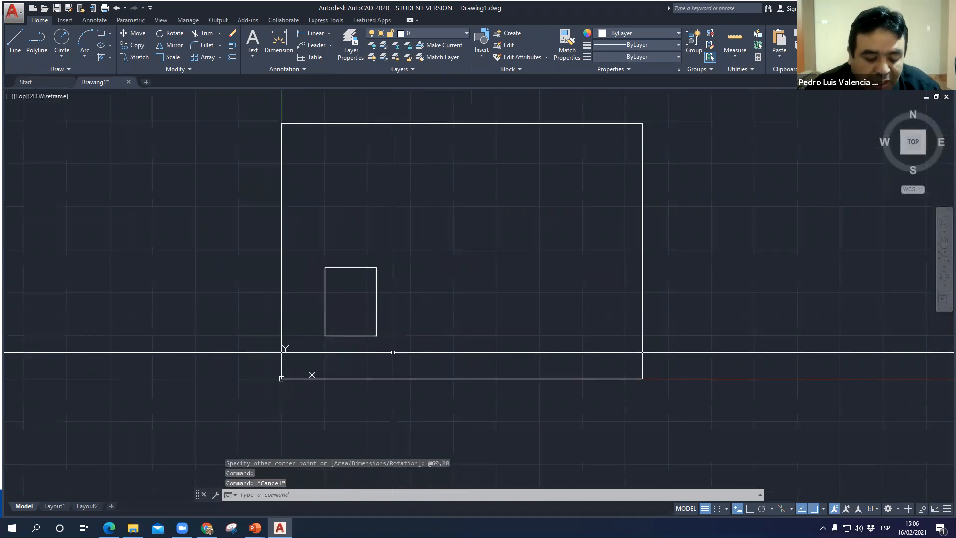
# - Draw a rectangle 40 wide and 20 high inside the large frame, to the right of the 60 by 80 rectangle
pyautogui.write('rec')
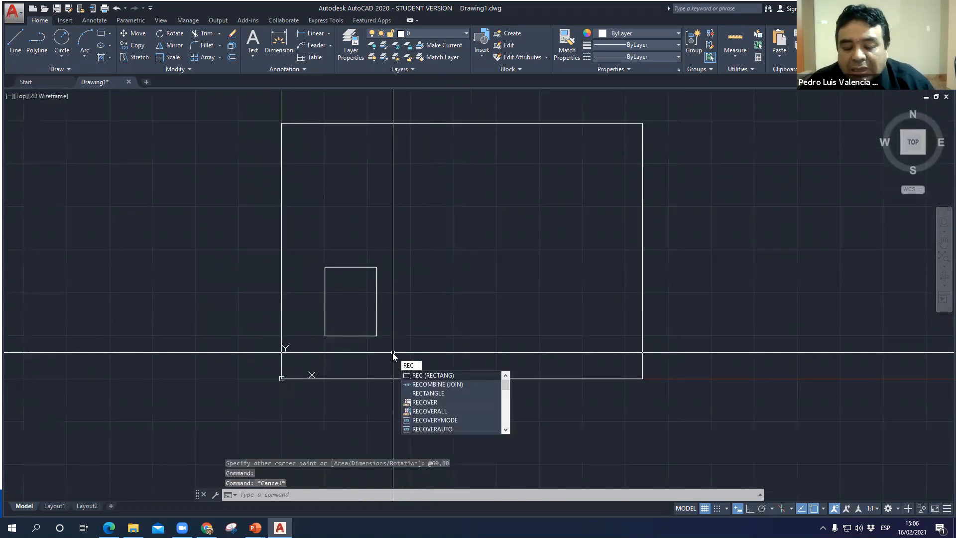
pyautogui.press('Return')
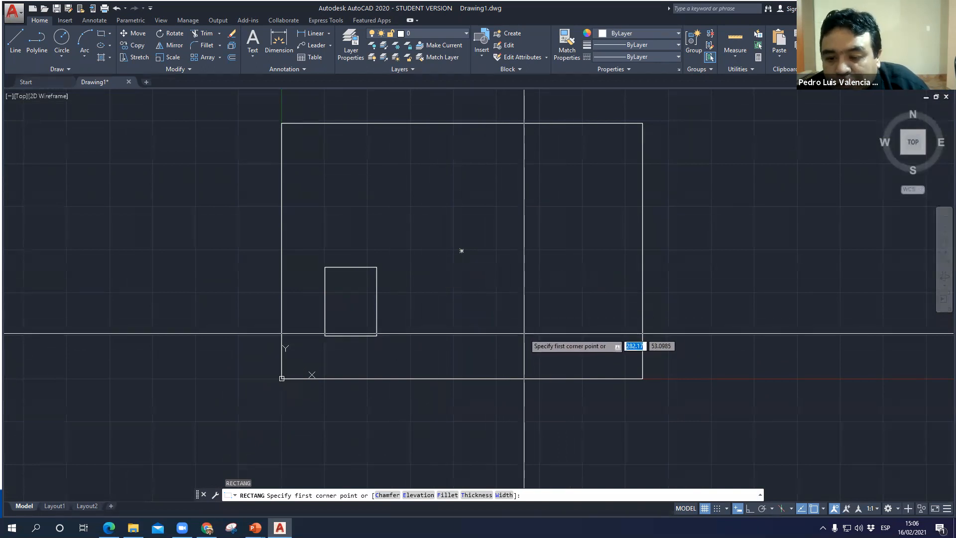
pyautogui.click(497, 334)
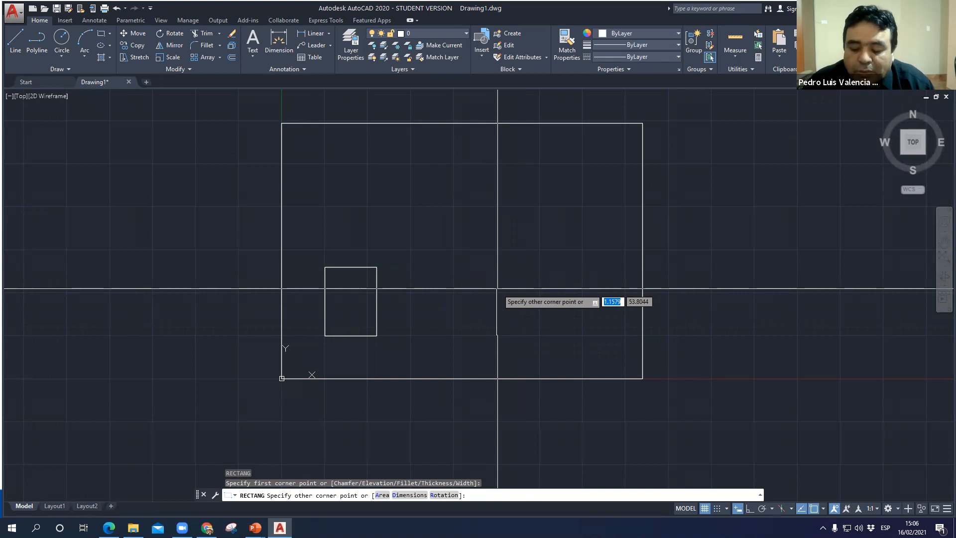
pyautogui.write('40')
pyautogui.press('Tab')
pyautogui.write('20')
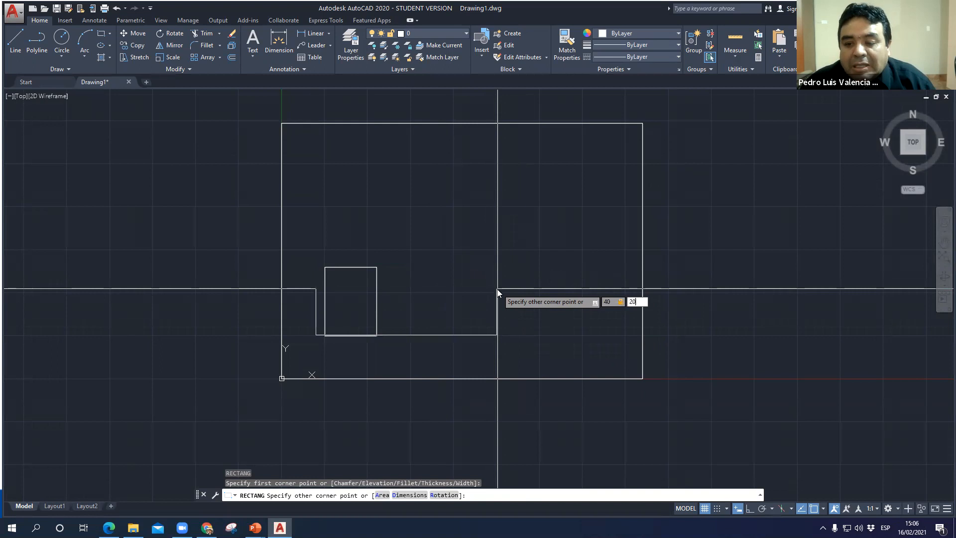
pyautogui.press('Return')
# - Examine the 40 by 20 rectangle up close and return to a view of both small rectangles
pyautogui.scroll(2, 477, 350)
pyautogui.moveTo(493, 329); pyautogui.dragTo(384, 245, button='middle')
pyautogui.scroll(6, 436, 246)
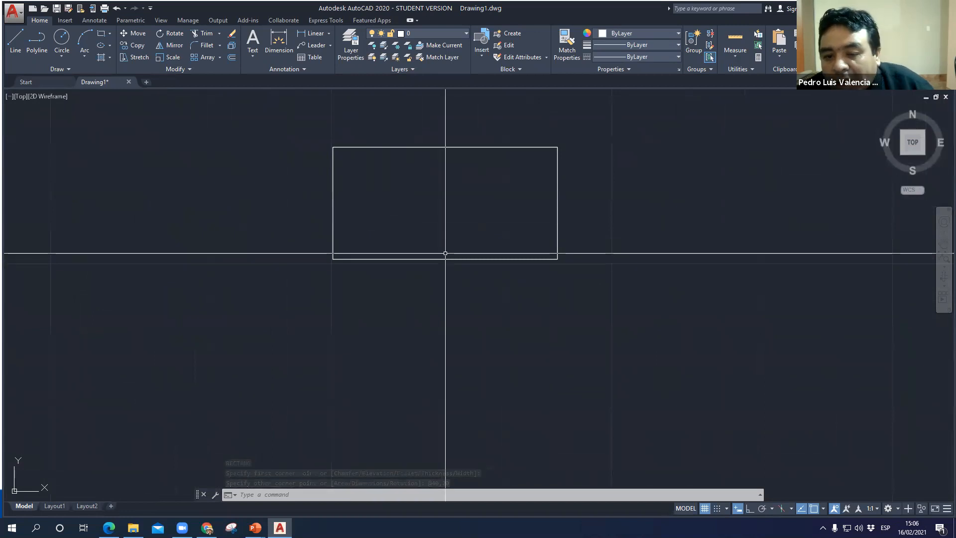
pyautogui.press('ctrl')
pyautogui.press('ctrl')
pyautogui.press('ctrl')
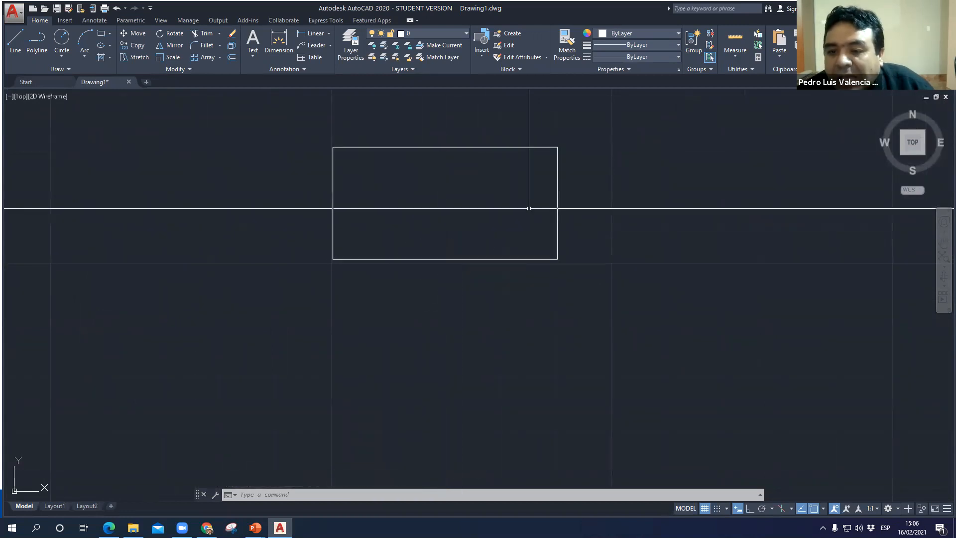
pyautogui.press('ctrl')
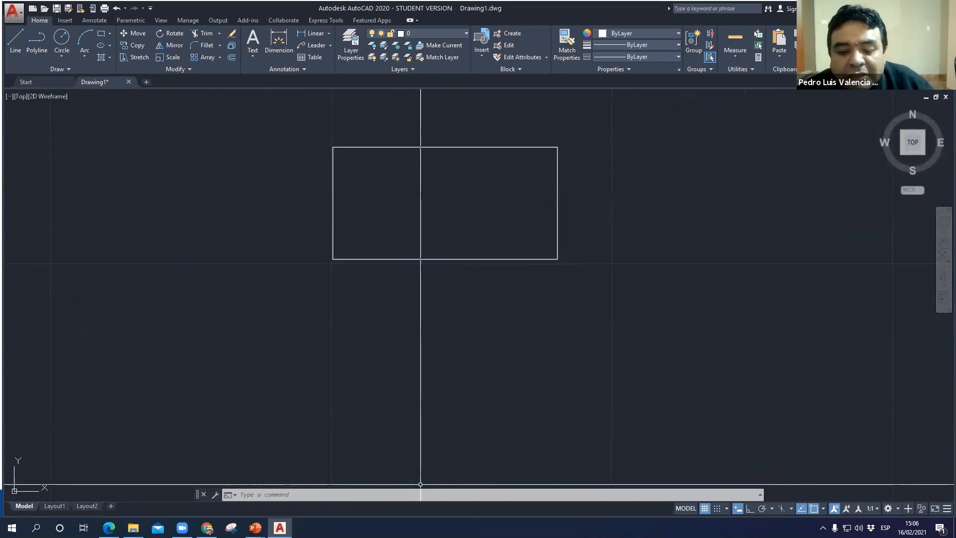
pyautogui.scroll(-3, 420, 484)
pyautogui.moveTo(403, 355); pyautogui.dragTo(455, 317, button='middle')
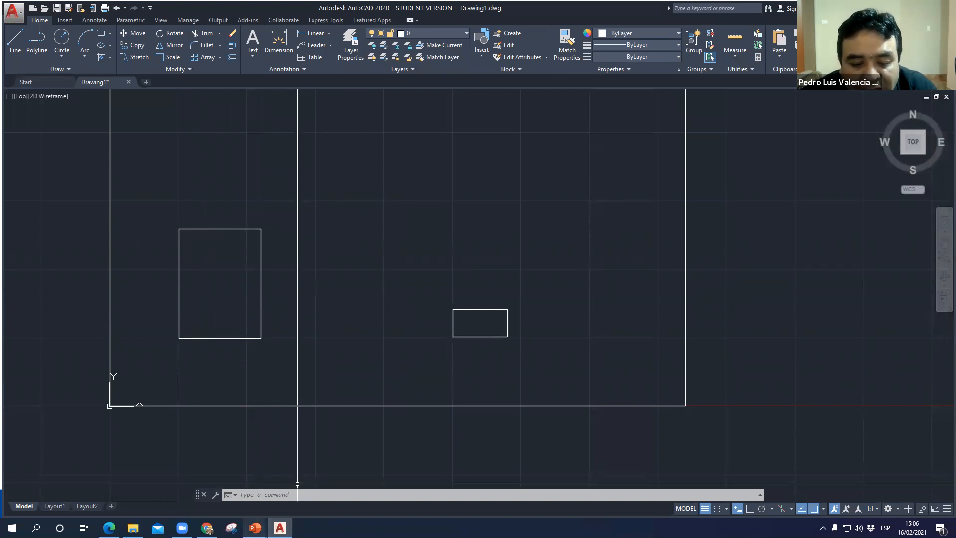
# - Switch to the PowerPoint slide show, review the Rectángulo and Activar OSNAP slides, and return to AutoCAD
pyautogui.moveTo(255, 528)
pyautogui.click(321, 492)
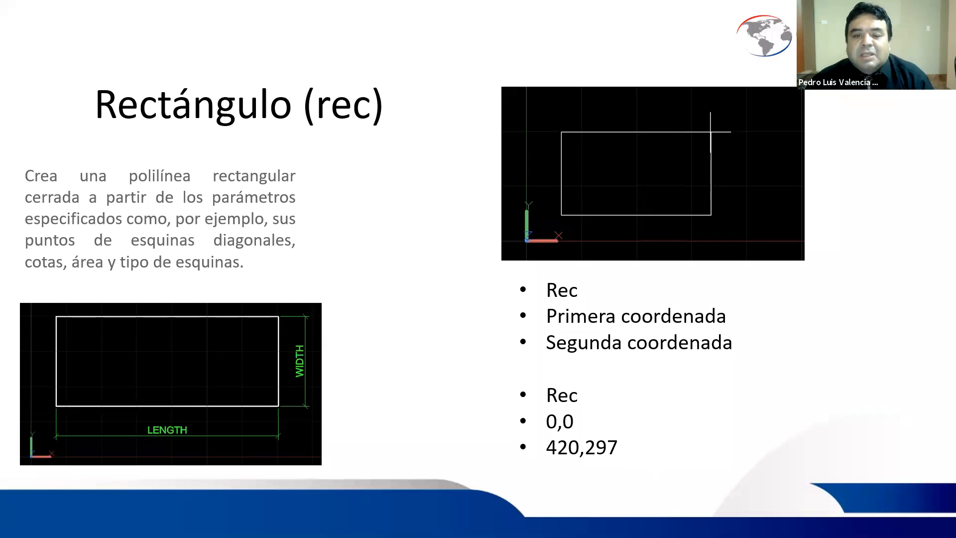
pyautogui.press('Right')
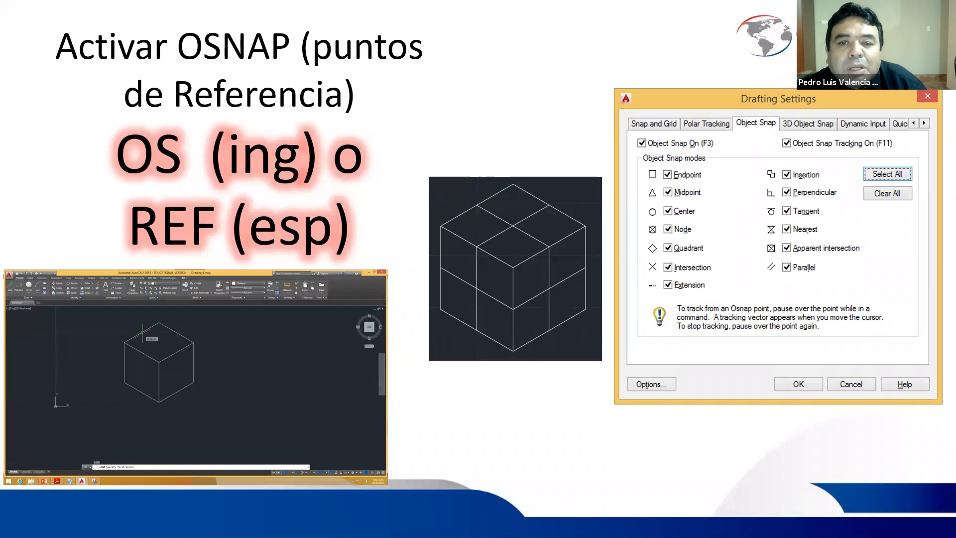
pyautogui.hotkey('alt', 'Tab')
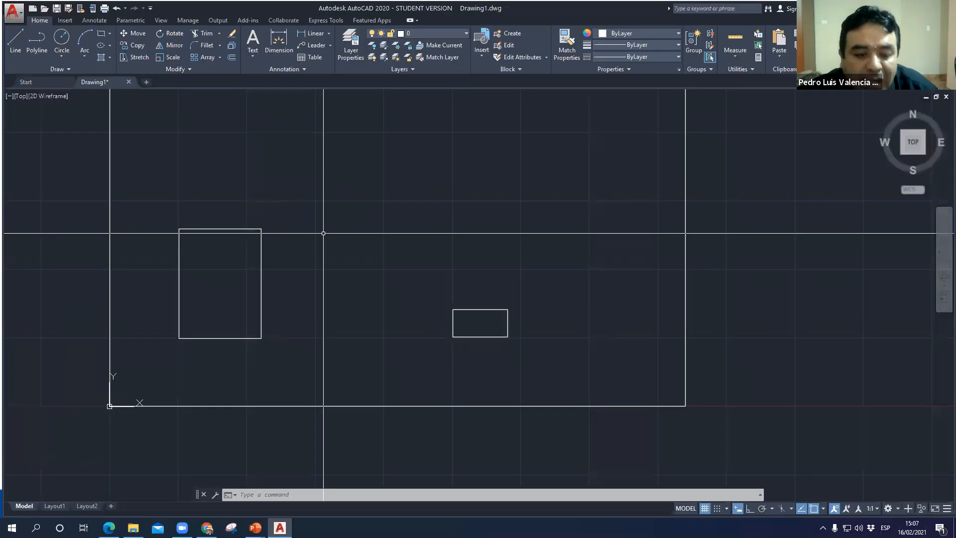
# - Configure the drafting settings with object snap and object snap tracking on and all object snap modes selected
pyautogui.write('os')
pyautogui.press('Return')
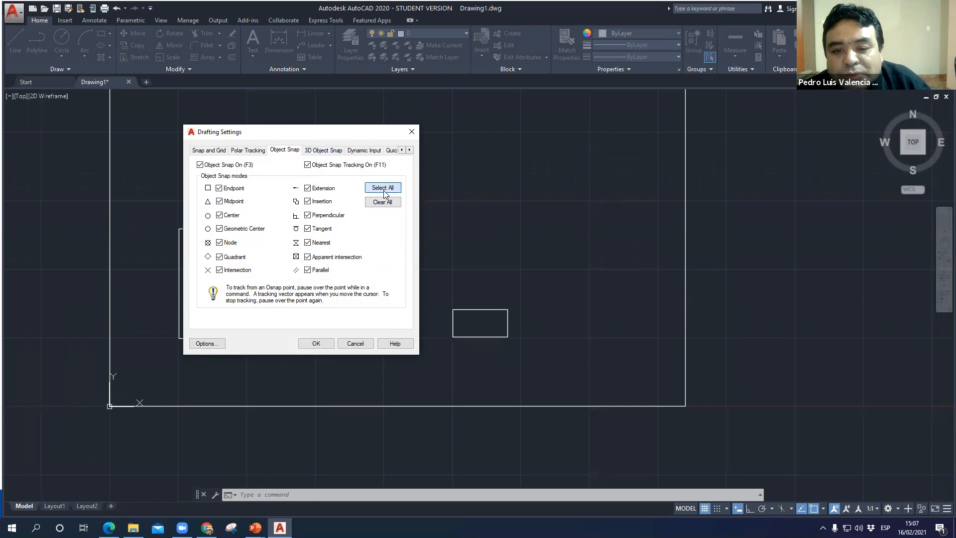
pyautogui.click(317, 345)
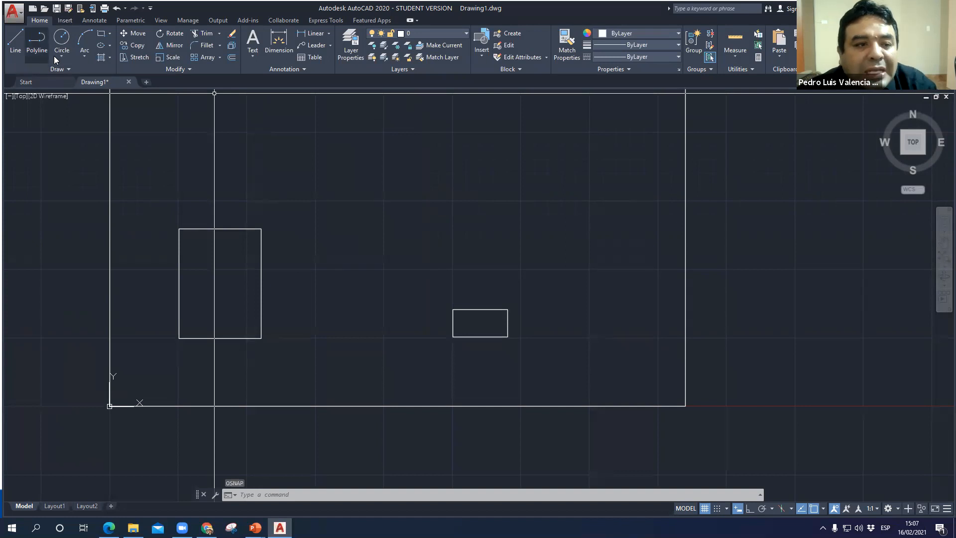
# - Draw a rectangle from the lower-right corner of the 60 by 80 rectangle to the upper-left corner of the 40 by 20 rectangle
pyautogui.write('REC')
pyautogui.moveTo(75, 87)
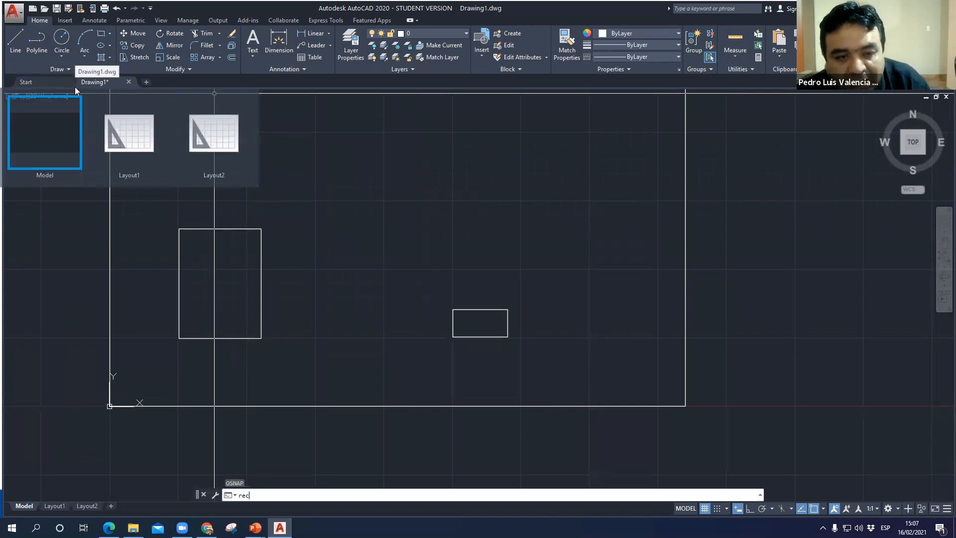
pyautogui.press('Return')
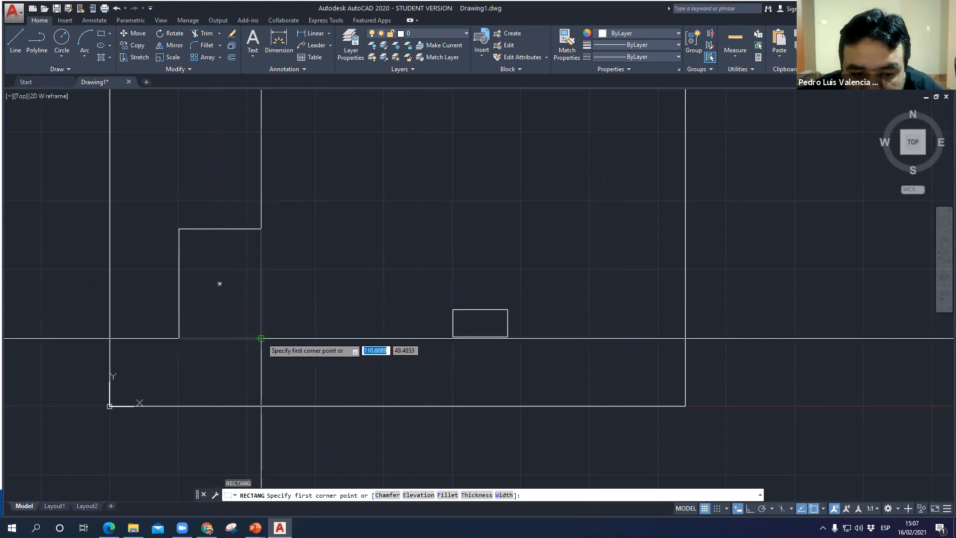
pyautogui.click(260, 338)
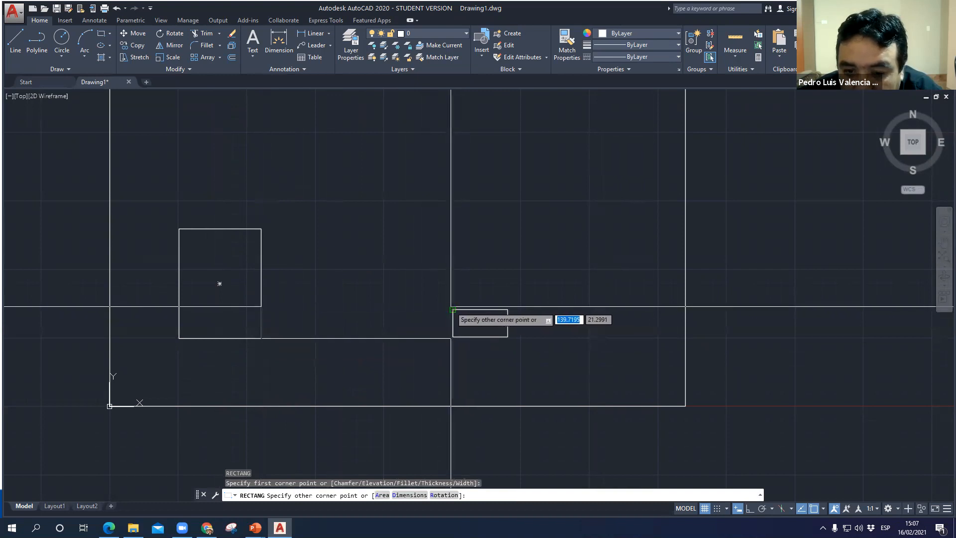
pyautogui.click(453, 309)
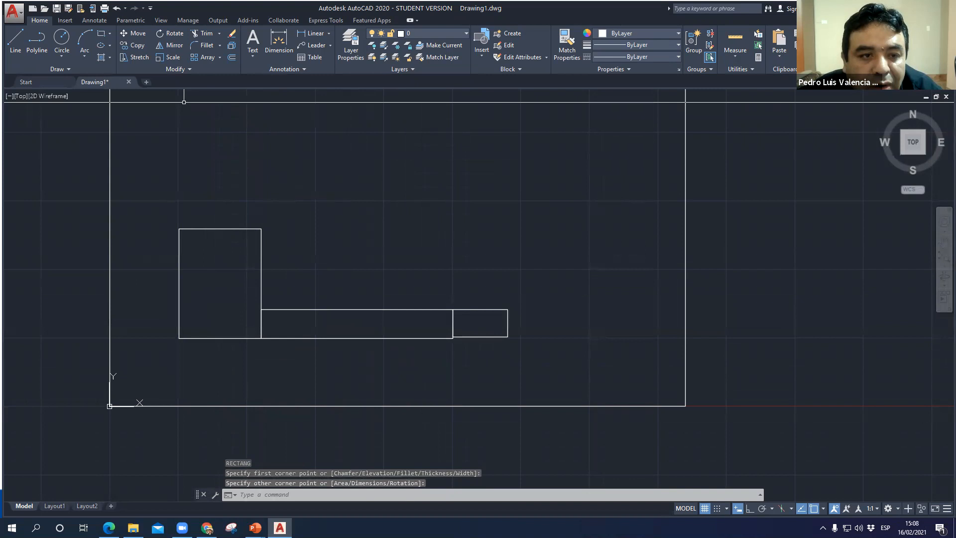
# - Draw a rectangle from the upper-right corner of the 60 by 80 rectangle to the upper-right corner of the 40 by 20 rectangle
pyautogui.write('rec')
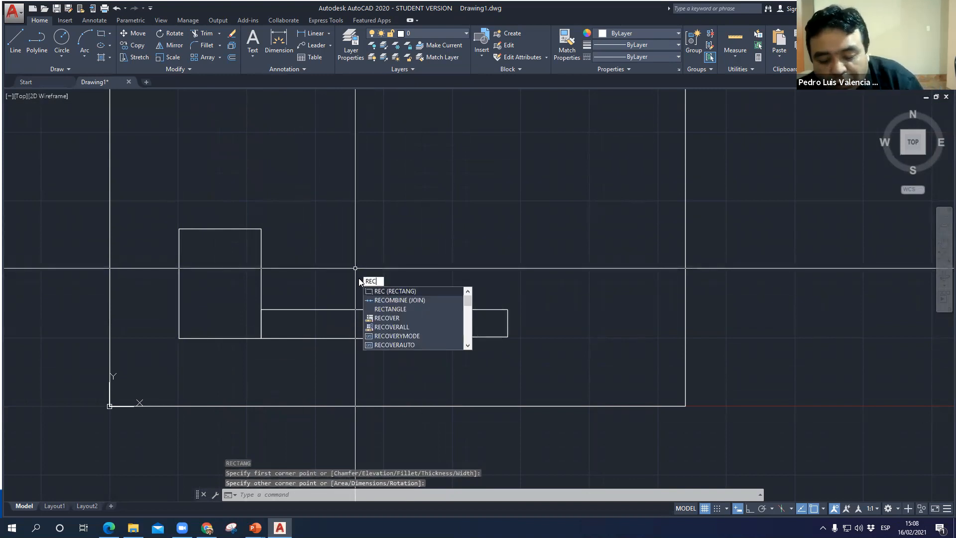
pyautogui.press('Return')
pyautogui.click(263, 228)
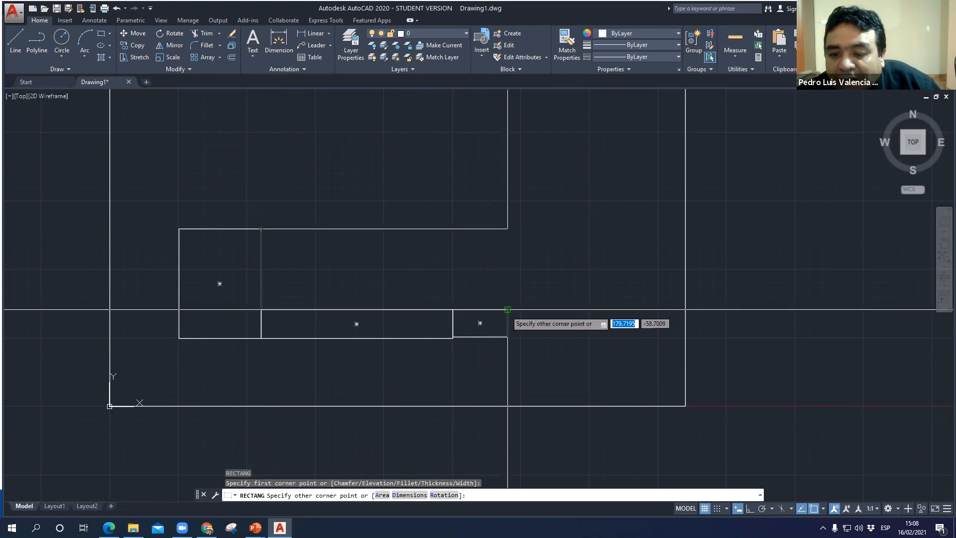
pyautogui.click(505, 308)
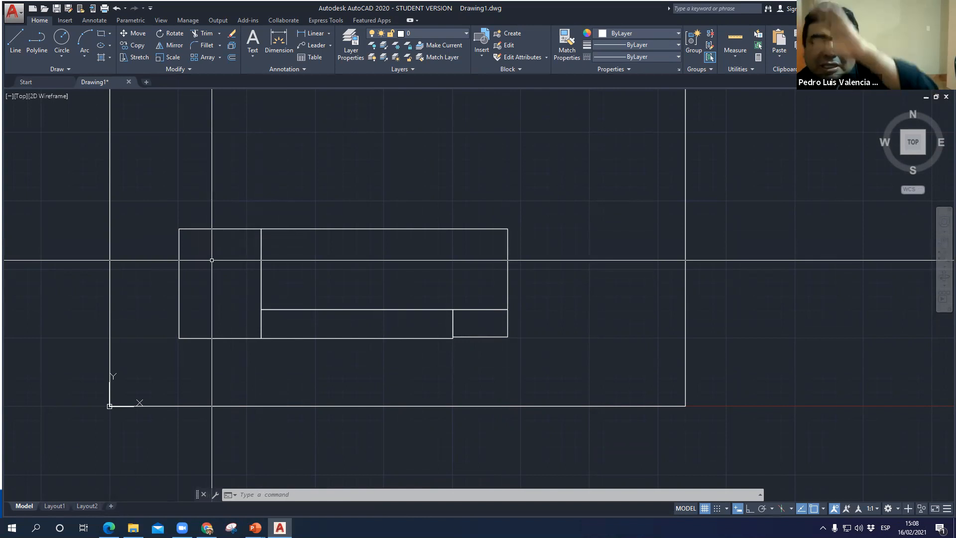
# - Draw a rectangle from the midpoint of the 60 by 80 rectangle's left edge to its upper-right corner
pyautogui.write('RE')
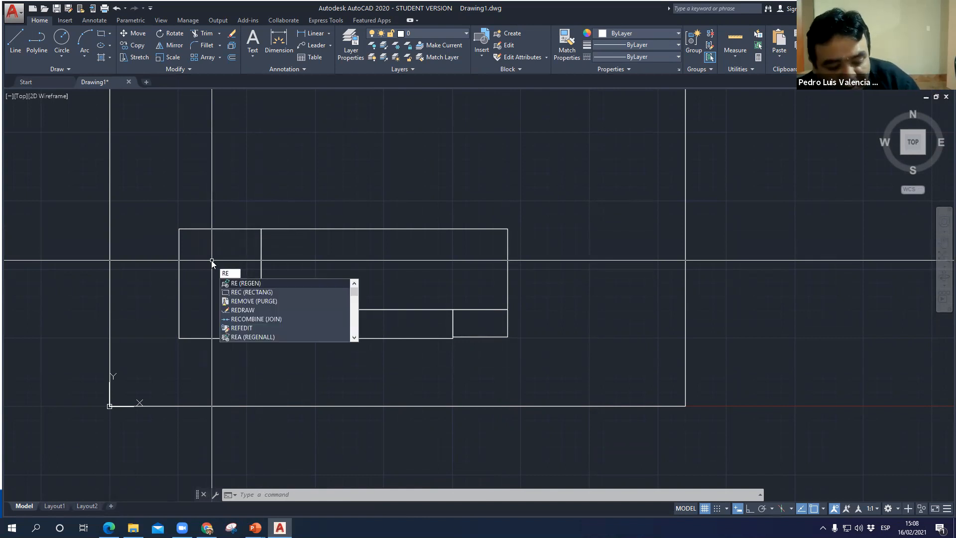
pyautogui.write('C')
pyautogui.press('Return')
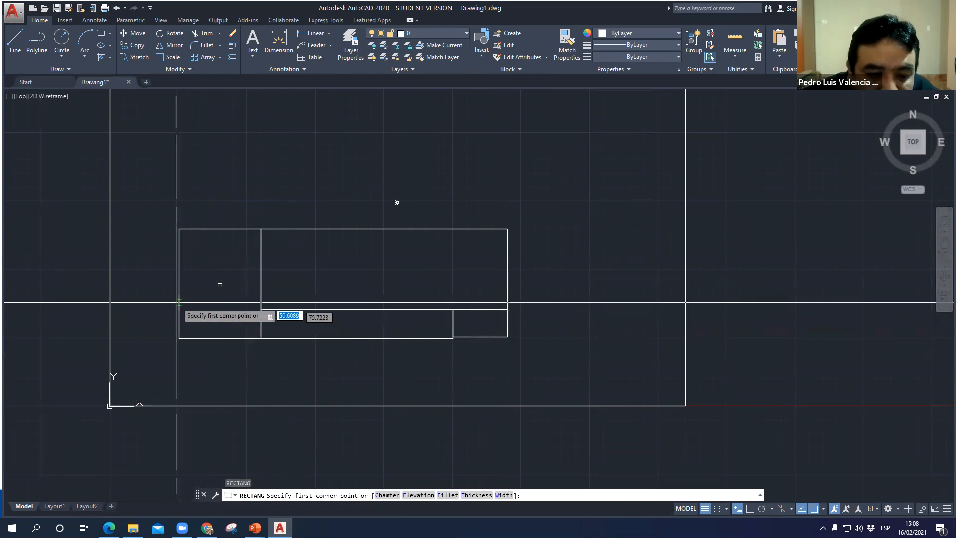
pyautogui.click(179, 284)
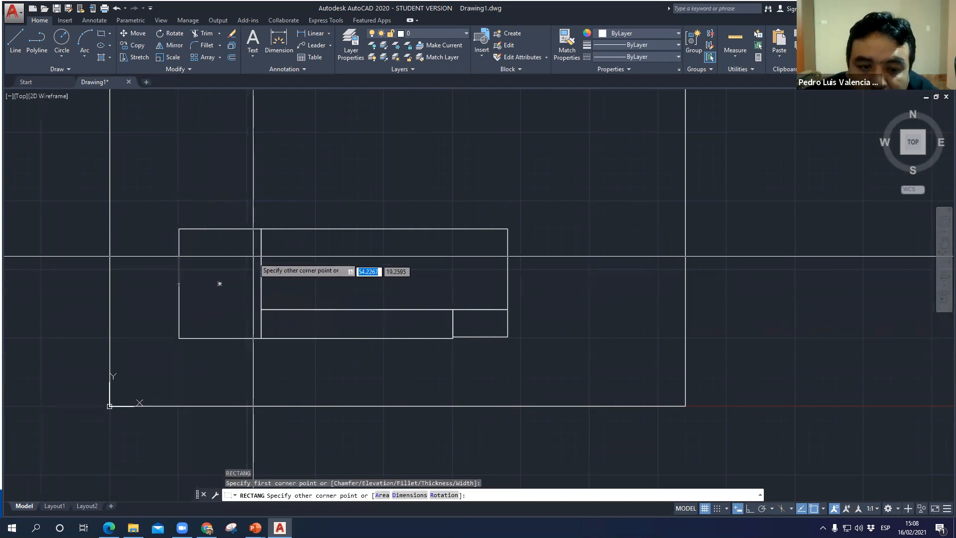
pyautogui.click(261, 229)
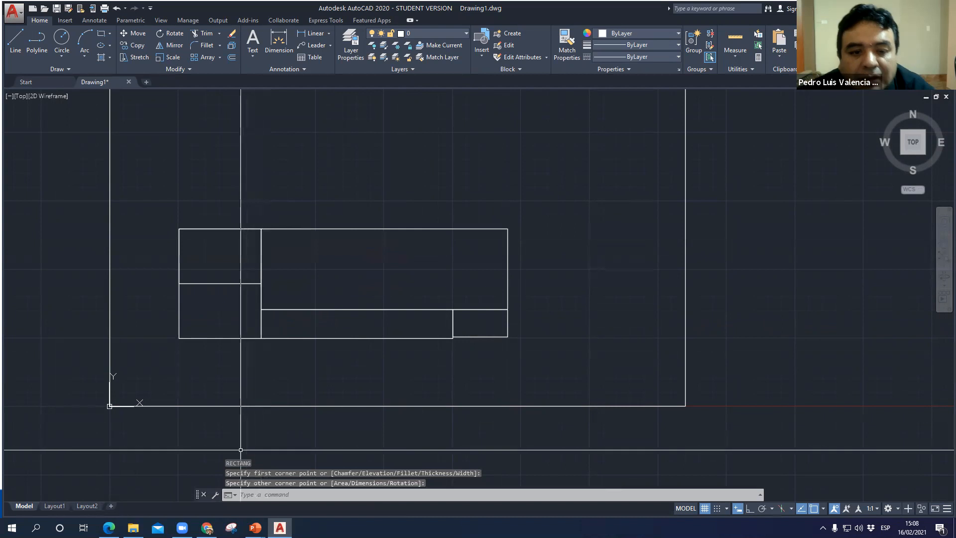
# - Draw a rectangle from the lower-left corner of the large upper inner rectangle to the midpoint of its top edge
pyautogui.scroll(4, 259, 299)
pyautogui.scroll(-4, 303, 307)
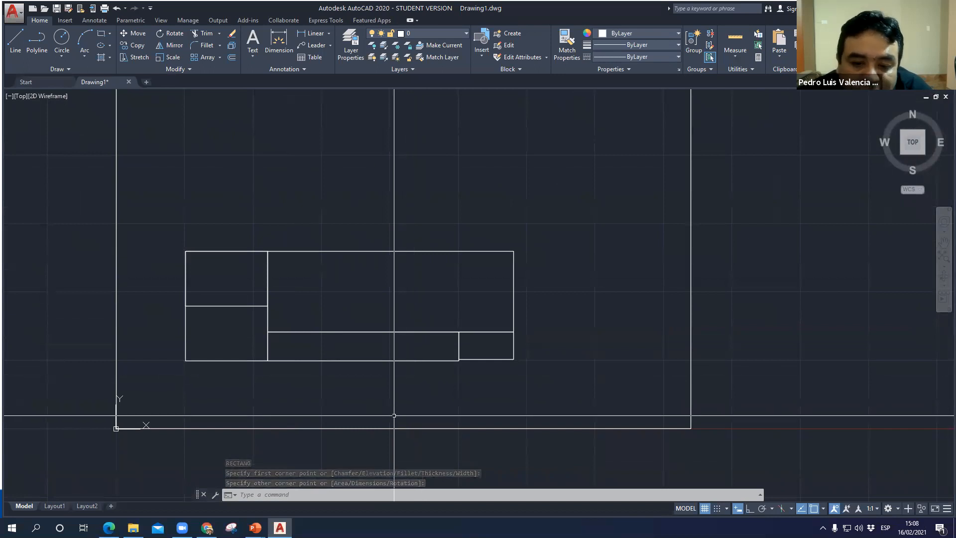
pyautogui.write('REC')
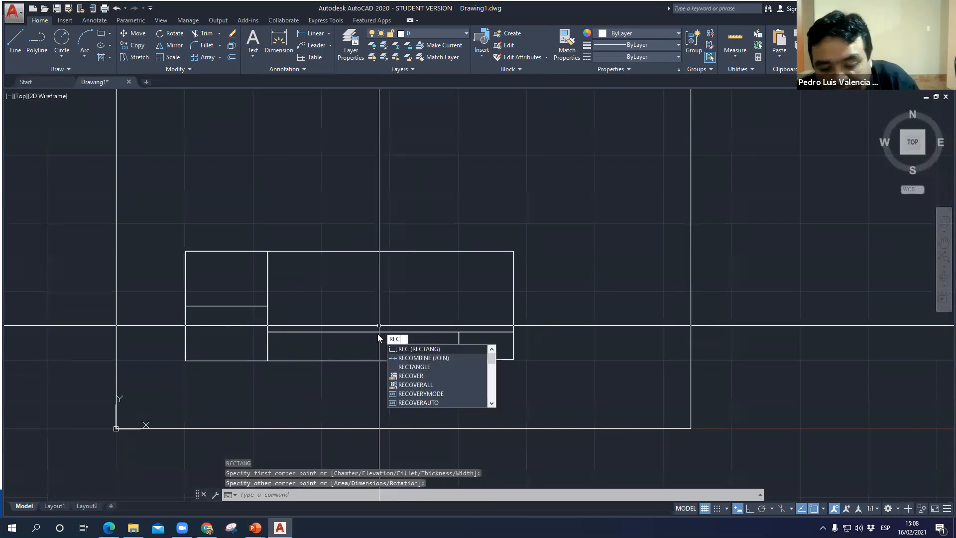
pyautogui.press('Return')
pyautogui.click(267, 332)
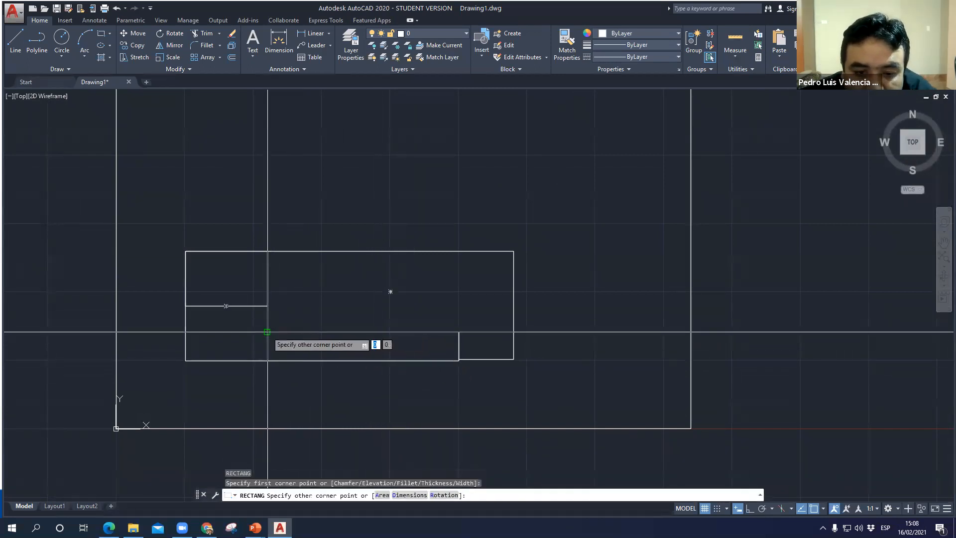
pyautogui.click(390, 251)
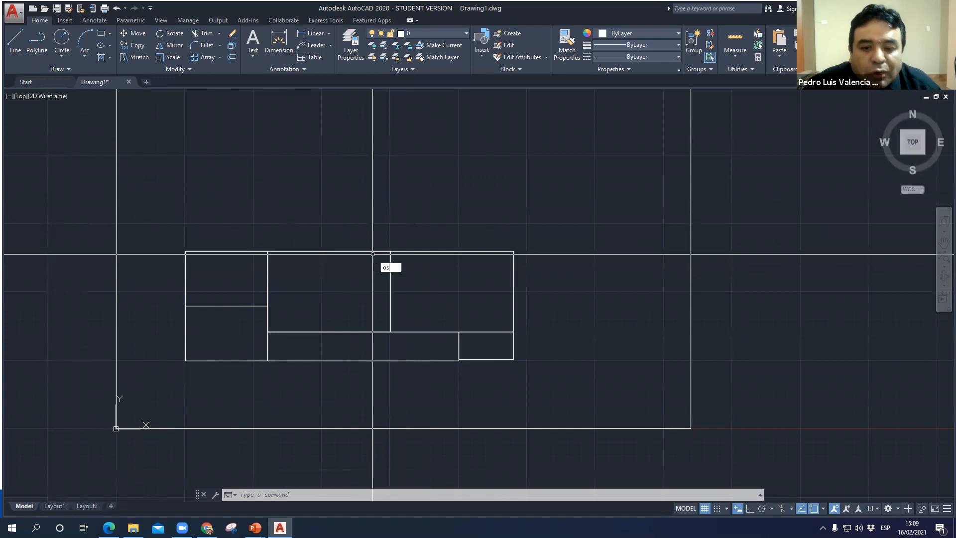
# - Turn off object snap in the drafting settings
pyautogui.press('Return')
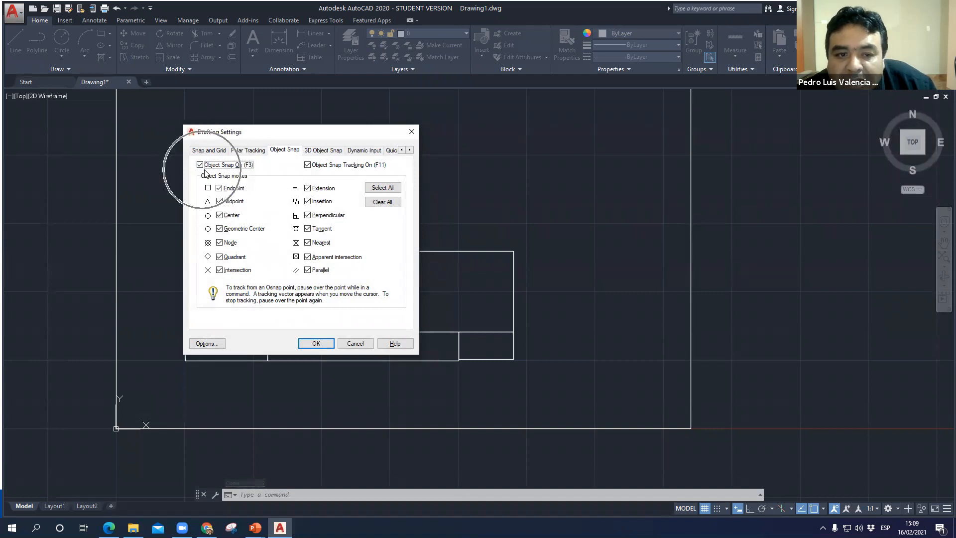
pyautogui.press('ctrl')
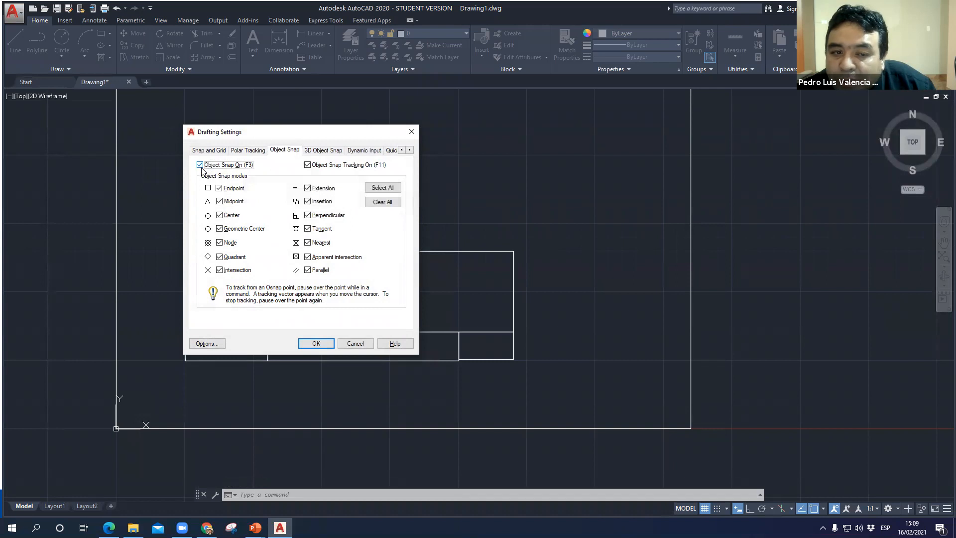
pyautogui.click(325, 344)
# - Turn object snap back on during the Rectangle command and leave the command without drawing
pyautogui.write('re')
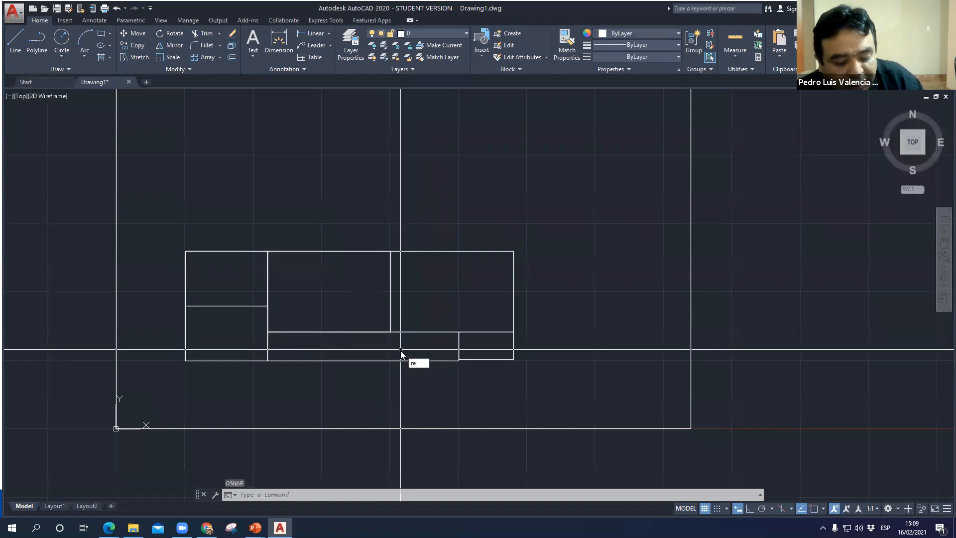
pyautogui.write('c')
pyautogui.press('Return')
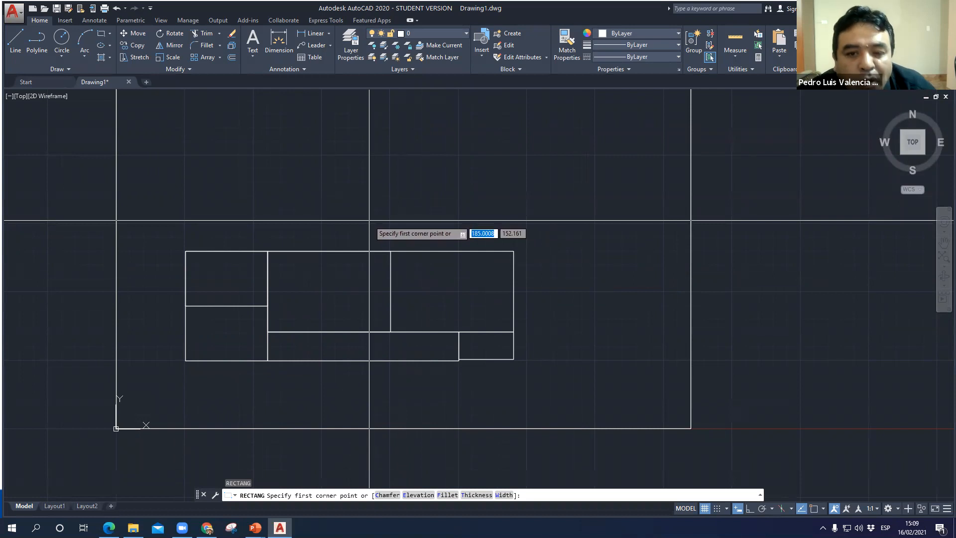
pyautogui.press('F3')
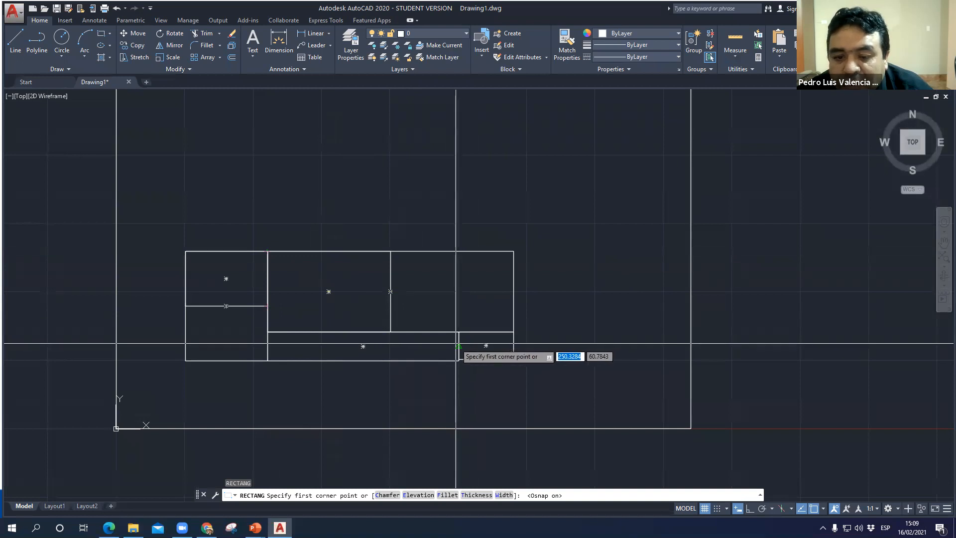
pyautogui.press('Escape')
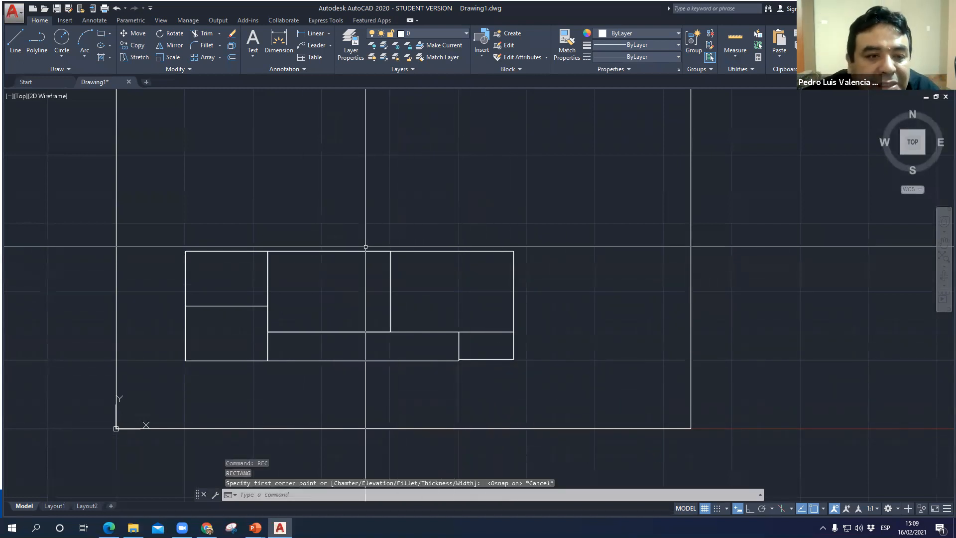
# - Switch to the PowerPoint slide show and examine the Circle (c) slide
pyautogui.moveTo(422, 235); pyautogui.dragTo(487, 242, button='middle')
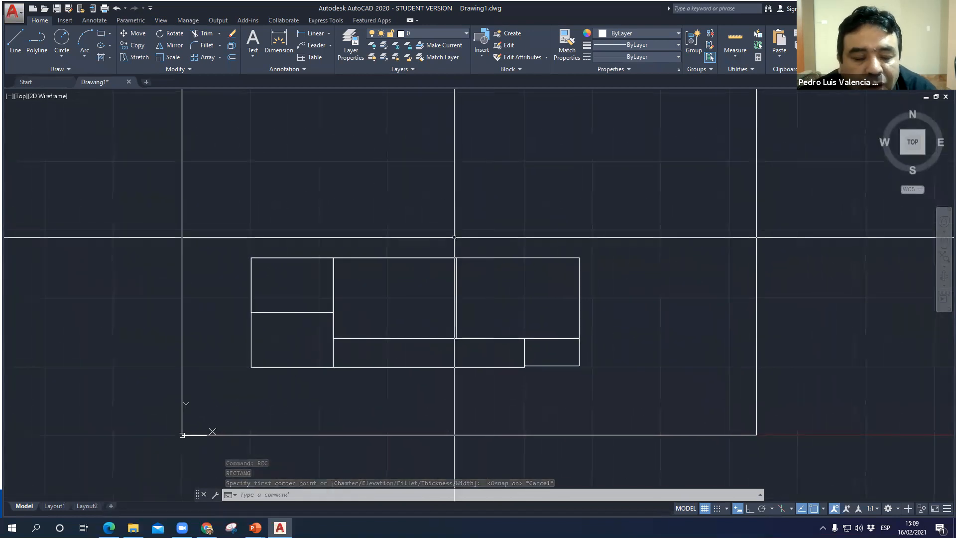
pyautogui.click(255, 527)
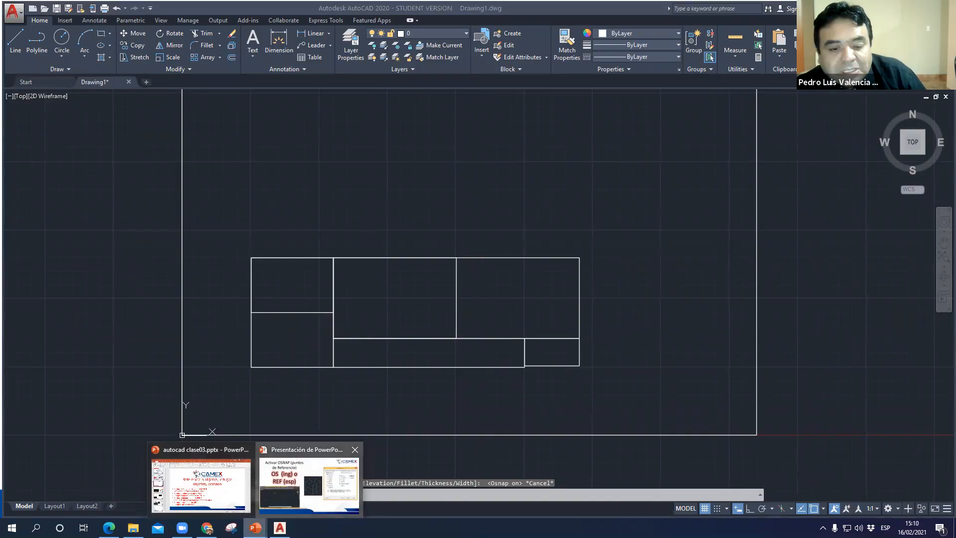
pyautogui.click(307, 498)
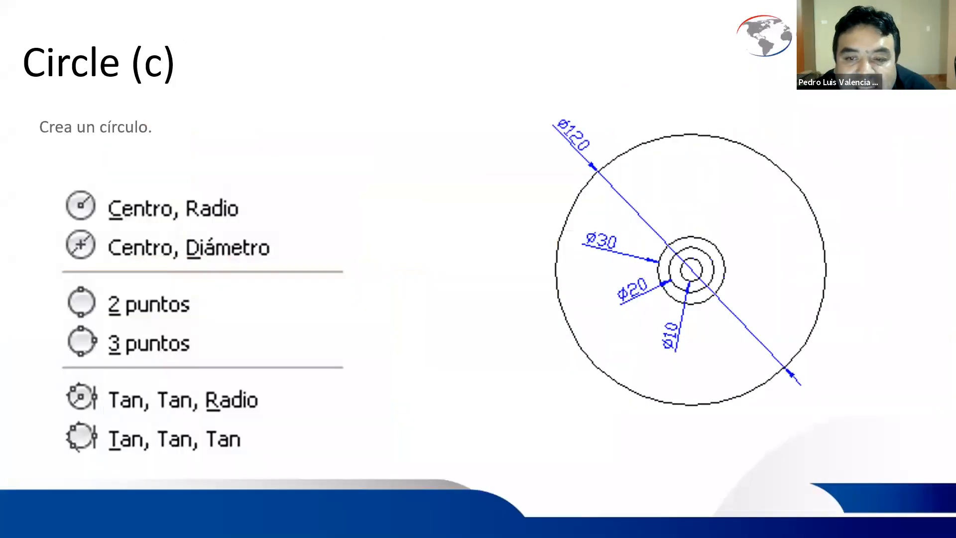
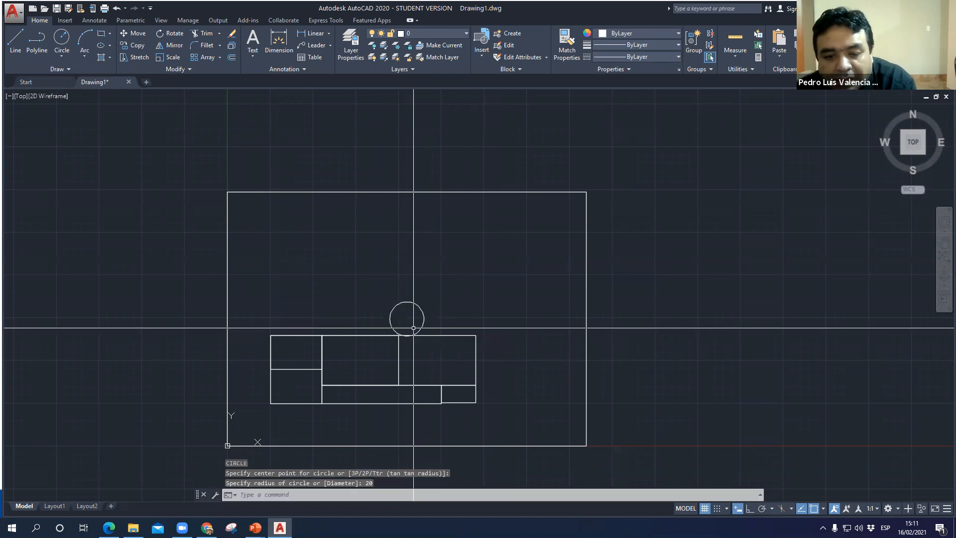
# - Draw a circle with radius 30 centred on the geometric centre of the upper-left small rectangle in the block of rectangles
pyautogui.scroll(10, 406, 329)
pyautogui.scroll(-5, 395, 322)
pyautogui.moveTo(416, 325); pyautogui.dragTo(514, 136, button='middle')
pyautogui.moveTo(343, 323); pyautogui.dragTo(363, 353, button='middle')
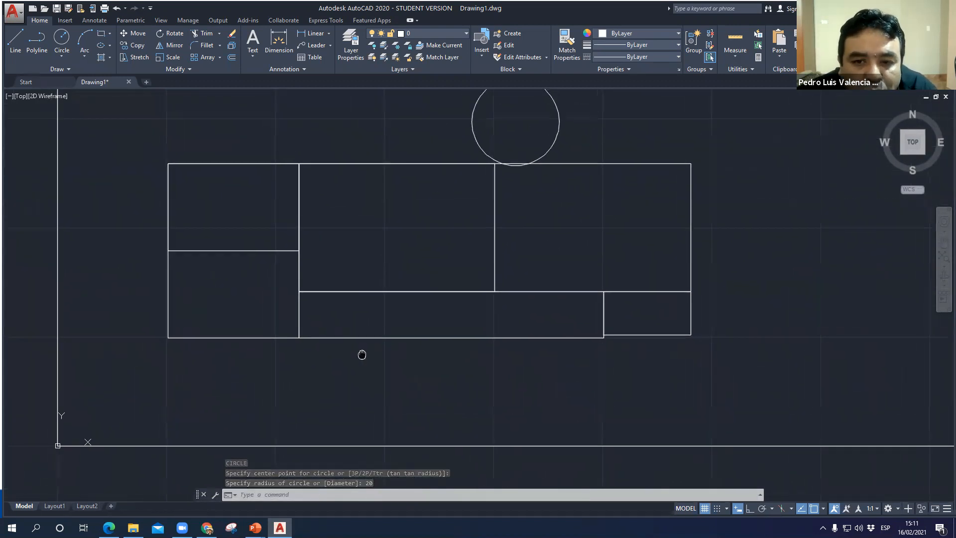
pyautogui.write('c')
pyautogui.press('Return')
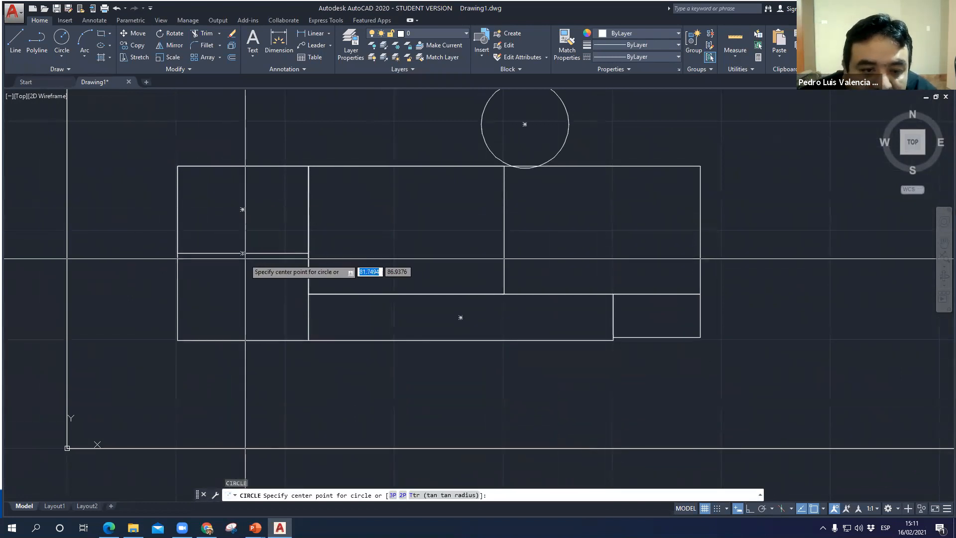
pyautogui.click(242, 210)
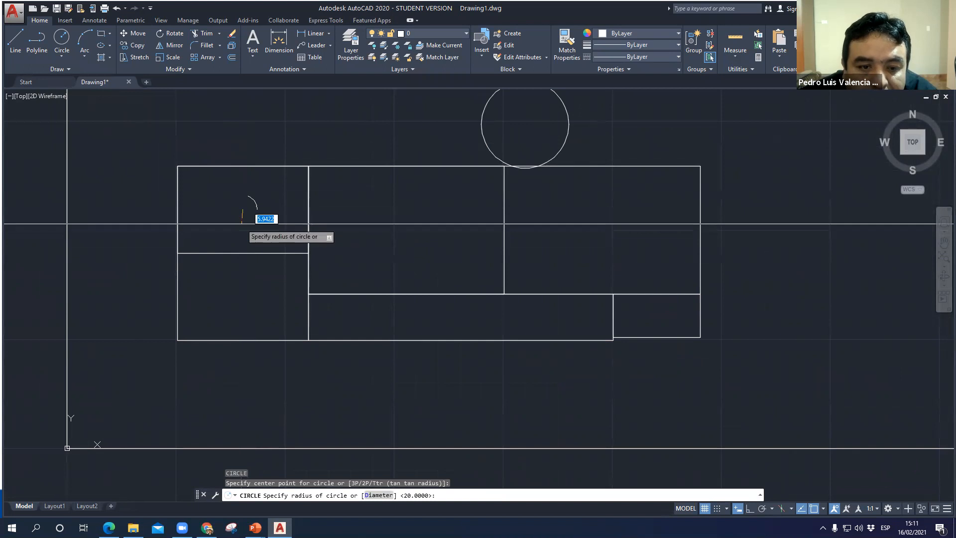
pyautogui.write('30')
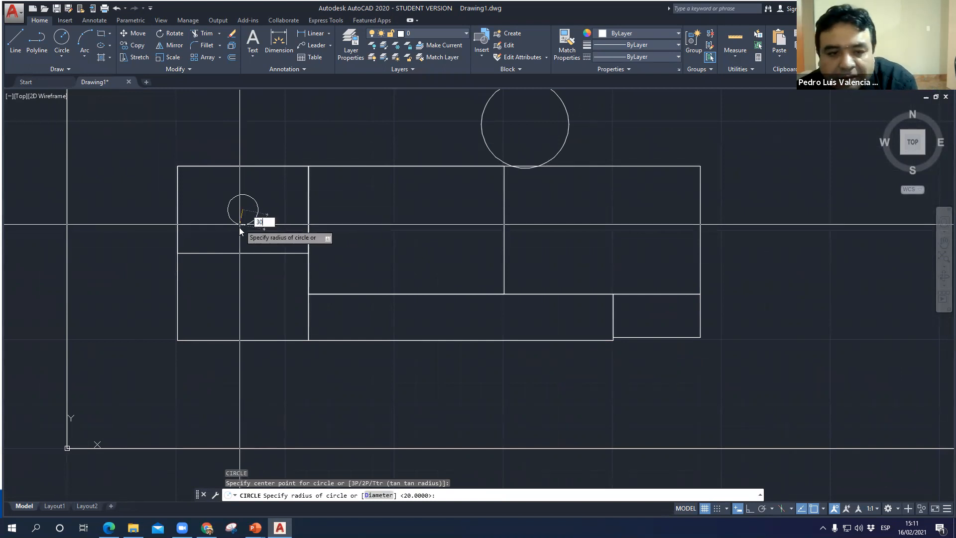
pyautogui.press('Return')
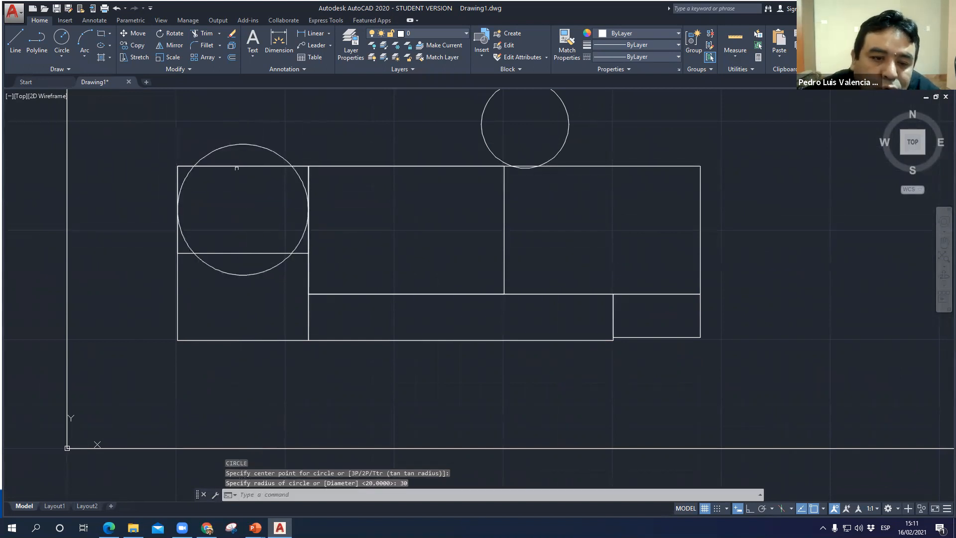
# - Draw a circle with radius 25 in the empty upper-left area of the large frame
pyautogui.scroll(-5, 276, 393)
pyautogui.moveTo(295, 365); pyautogui.dragTo(296, 379, button='middle')
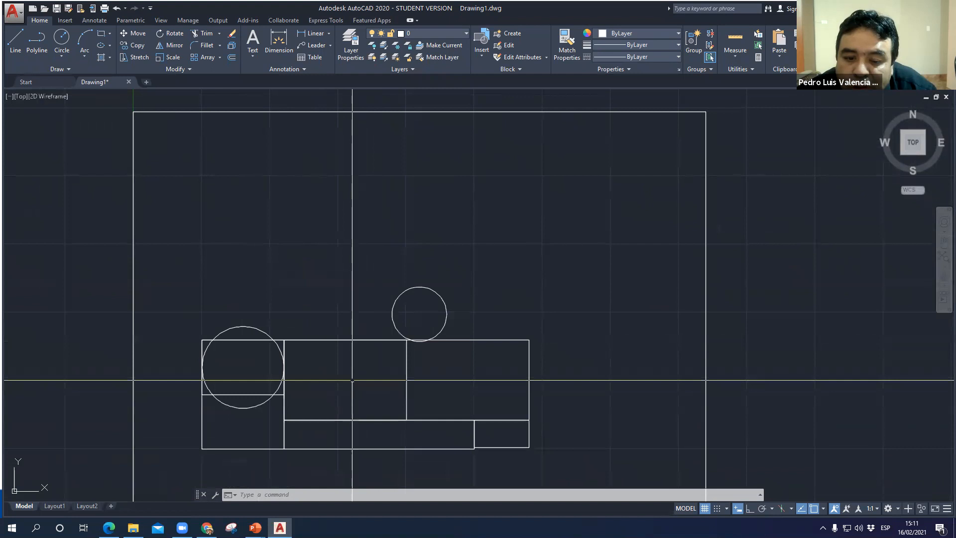
pyautogui.write('c')
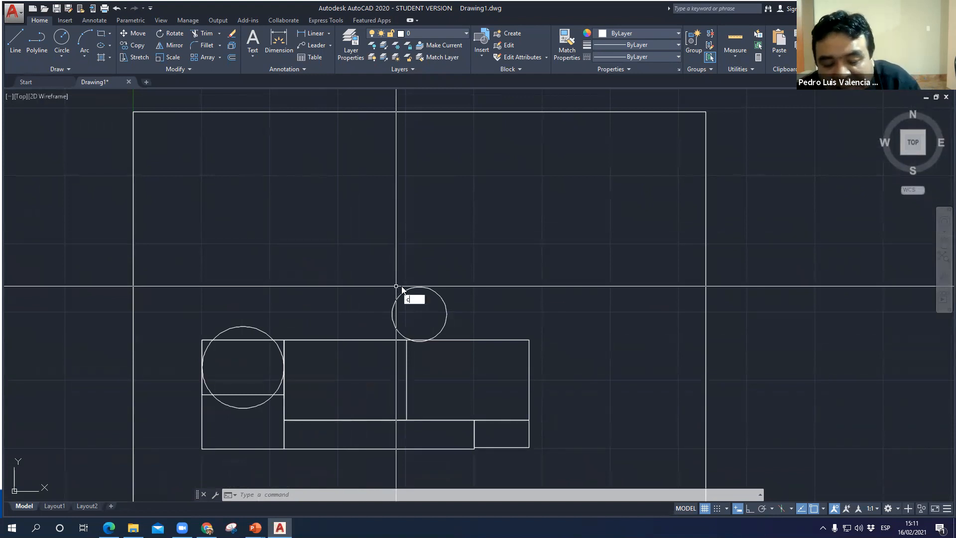
pyautogui.press('Return')
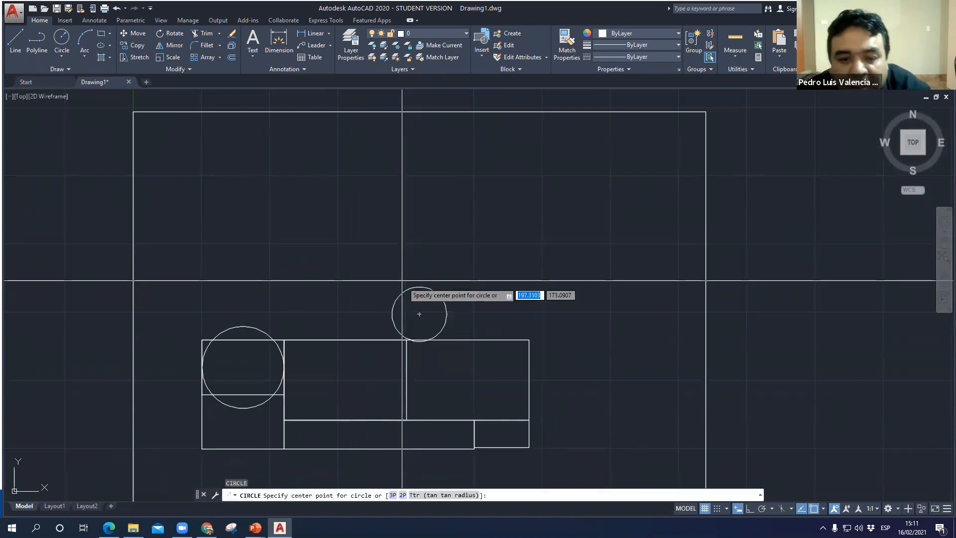
pyautogui.click(306, 210)
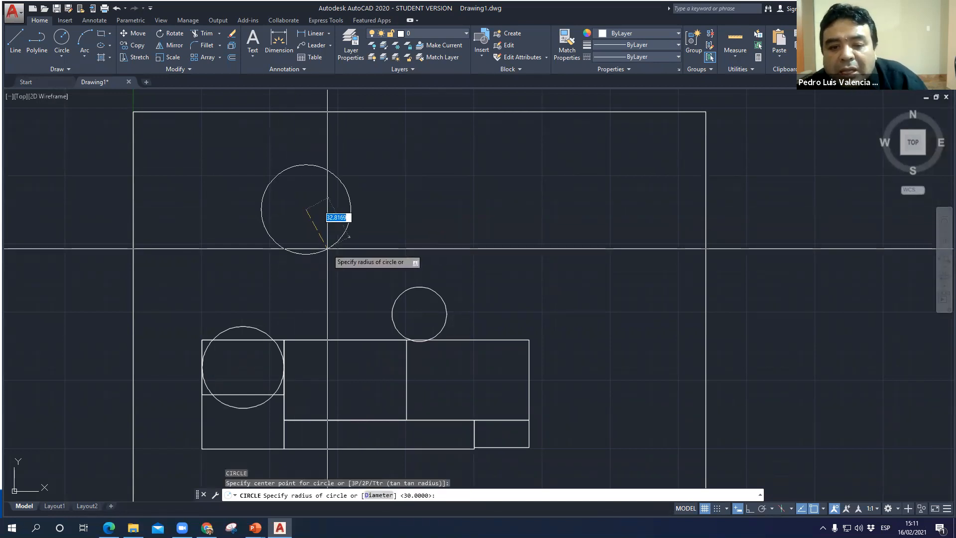
pyautogui.write('2')
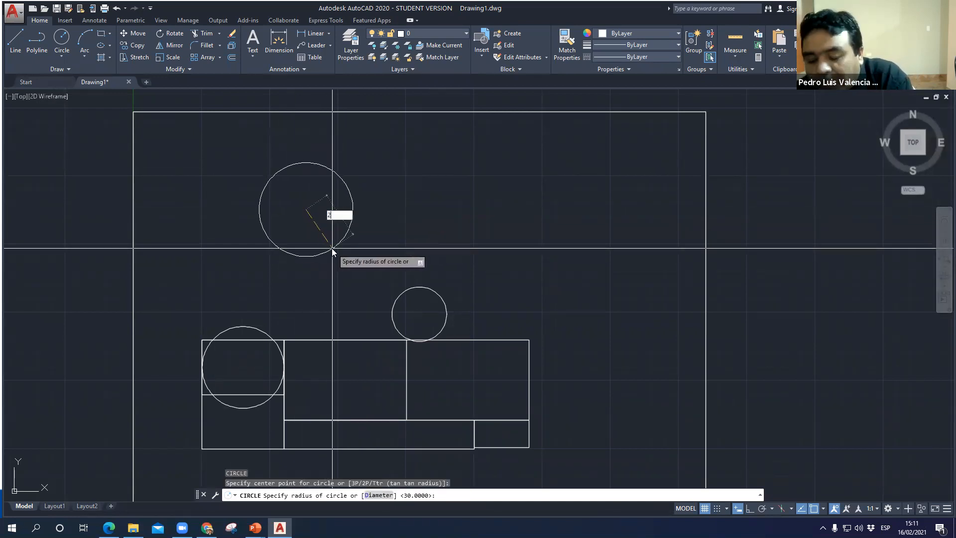
pyautogui.write('5')
pyautogui.press('Return')
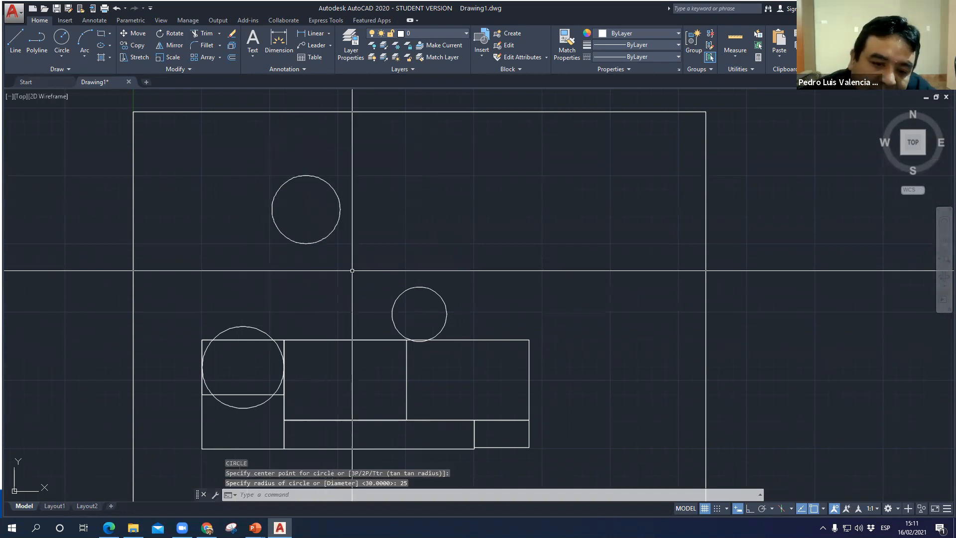
pyautogui.scroll(2, 312, 193)
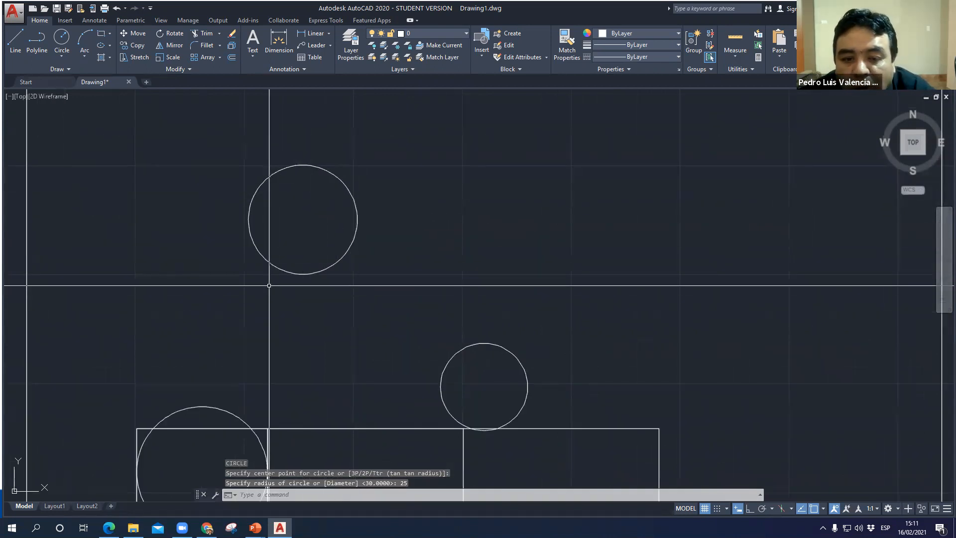
pyautogui.scroll(-2, 314, 267)
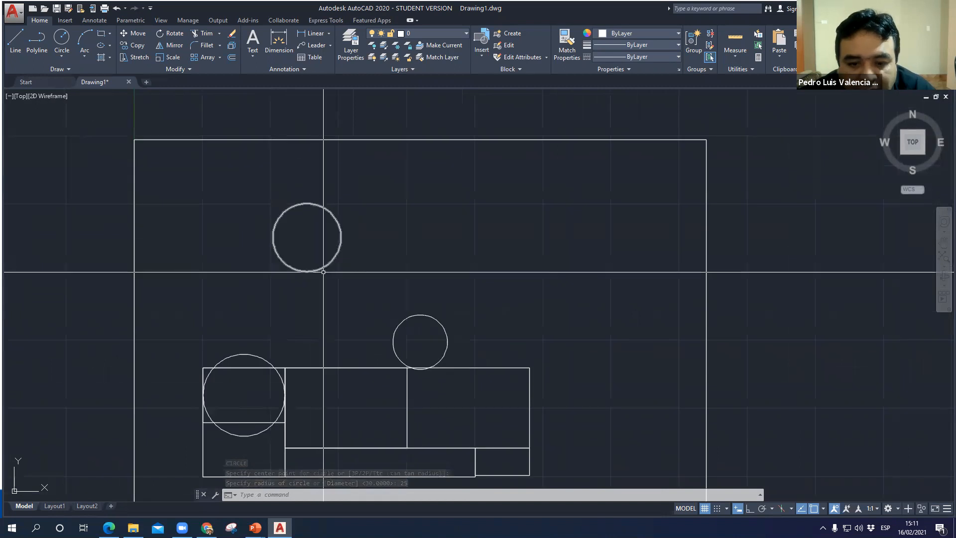
# - Switch to the PowerPoint slide show, examine the slide on circles by centre point, and return to AutoCAD
pyautogui.click(255, 527)
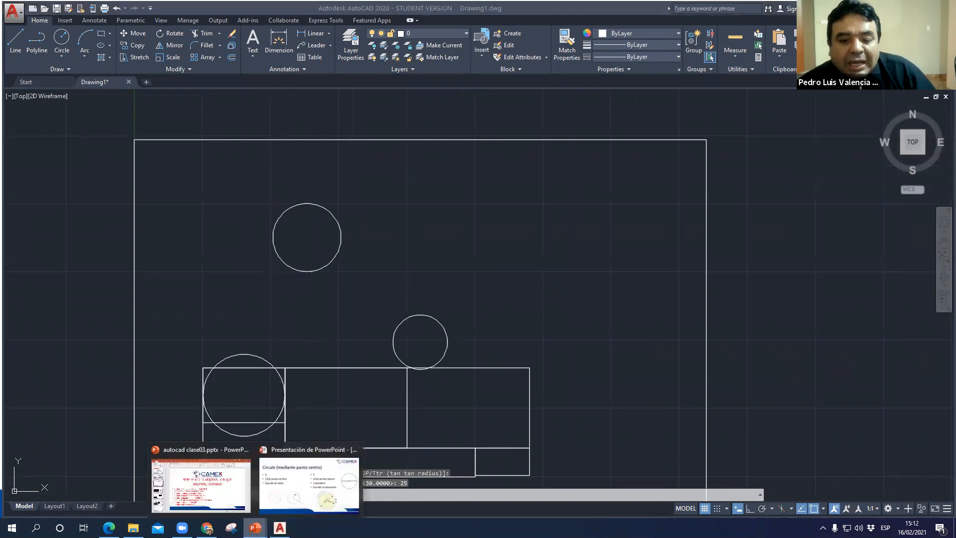
pyautogui.click(347, 486)
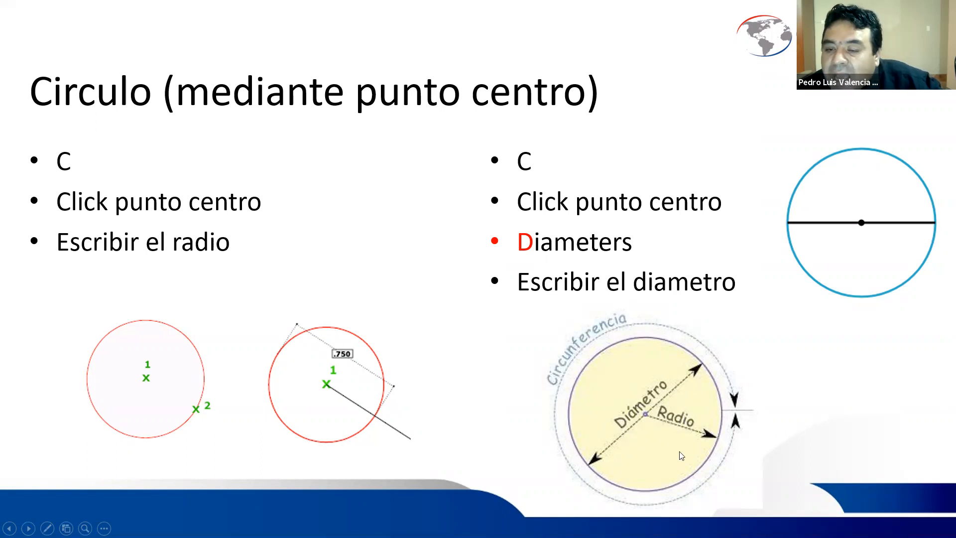
pyautogui.hotkey('alt', 'Tab')
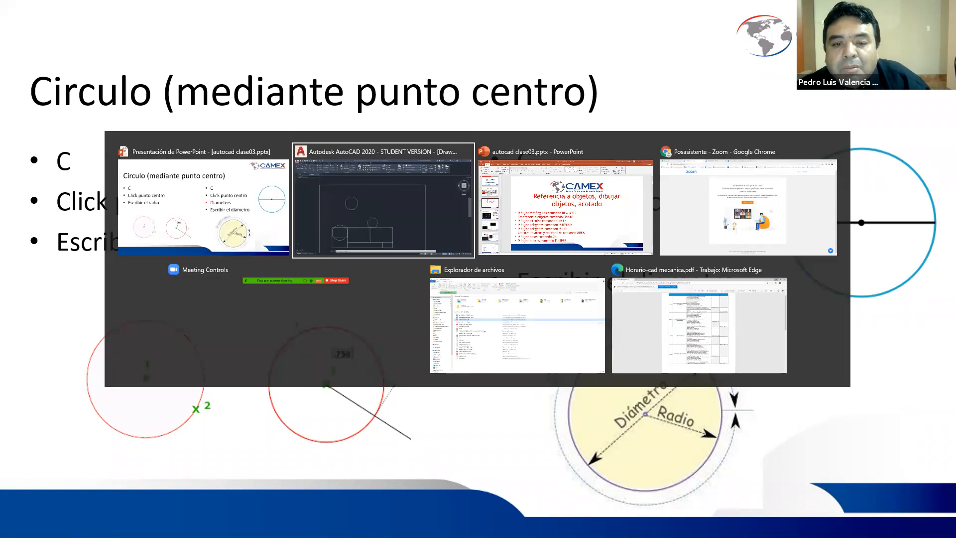
# - Draw a circle in the empty upper-right area of the frame using the Diameter option with a diameter of 30
pyautogui.write('c')
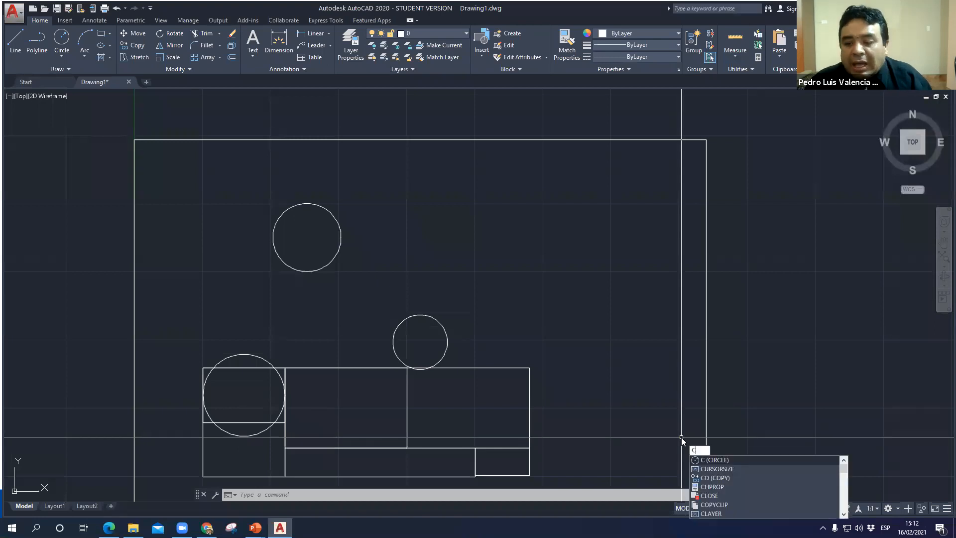
pyautogui.press('Return')
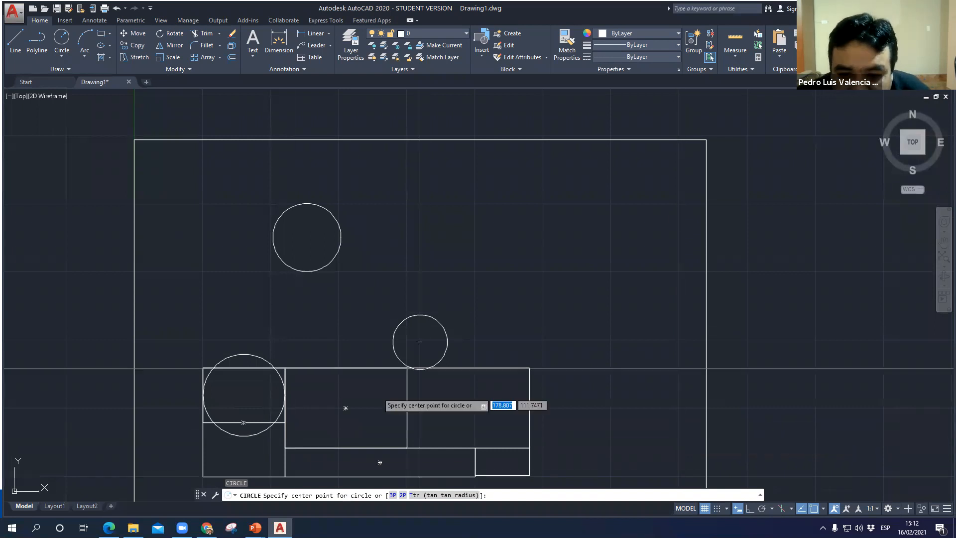
pyautogui.click(571, 244)
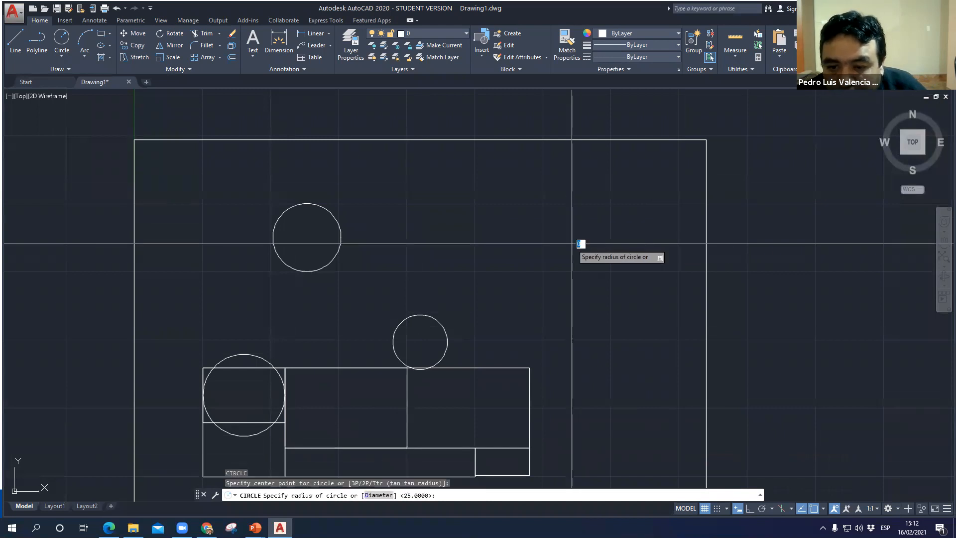
pyautogui.click(377, 495)
pyautogui.write('30')
pyautogui.press('Return')
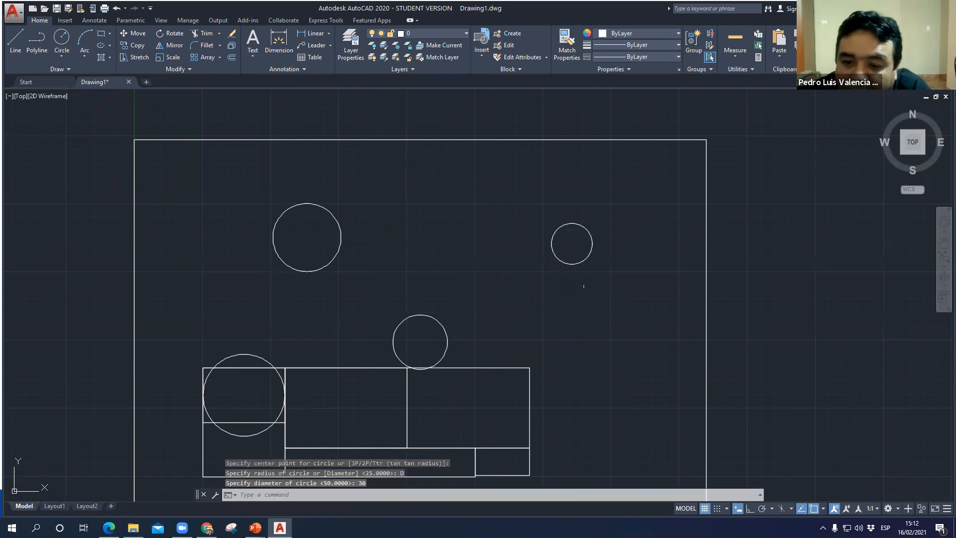
# - Add a radius dimension to the circle in the frame's upper-right area, placing its text outside to the upper right
pyautogui.scroll(4, 561, 257)
pyautogui.scroll(-2, 559, 258)
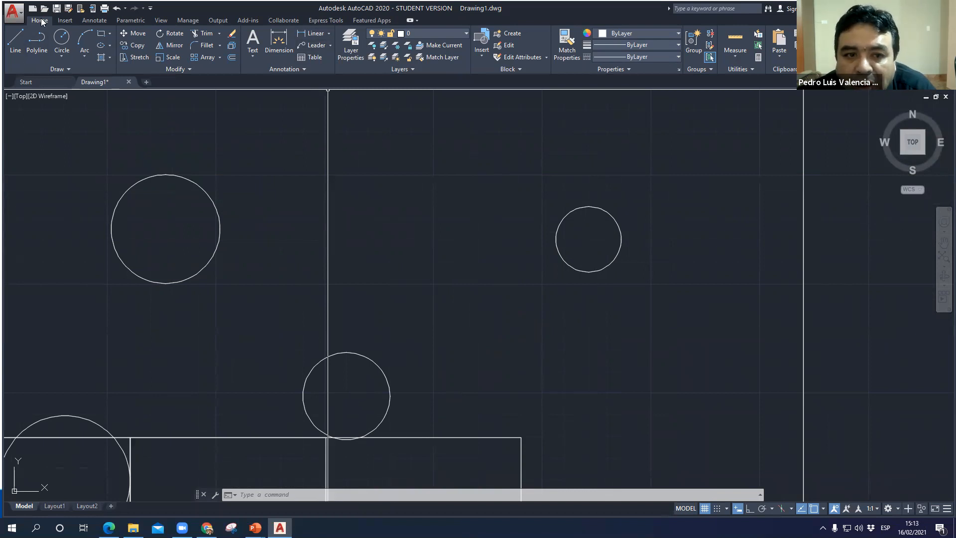
pyautogui.click(329, 34)
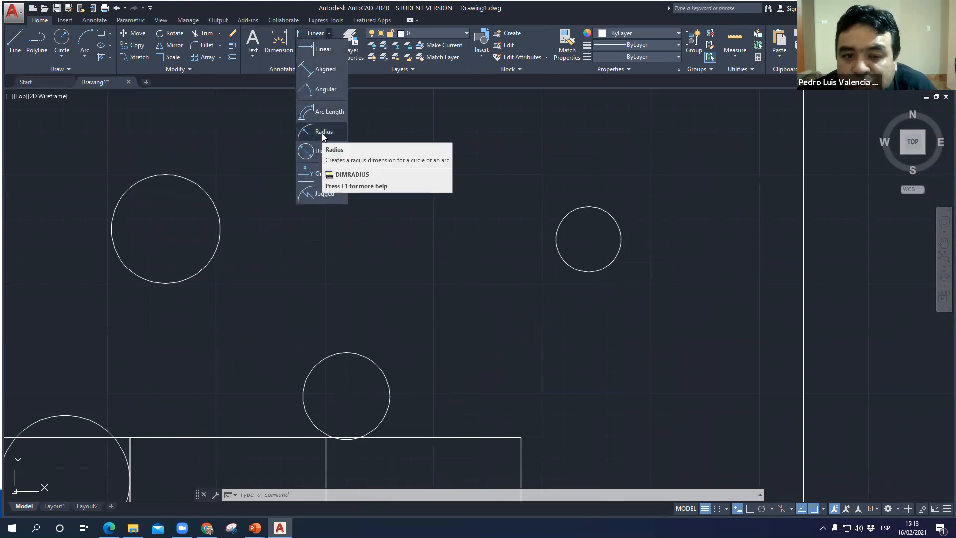
pyautogui.click(322, 132)
pyautogui.click(601, 208)
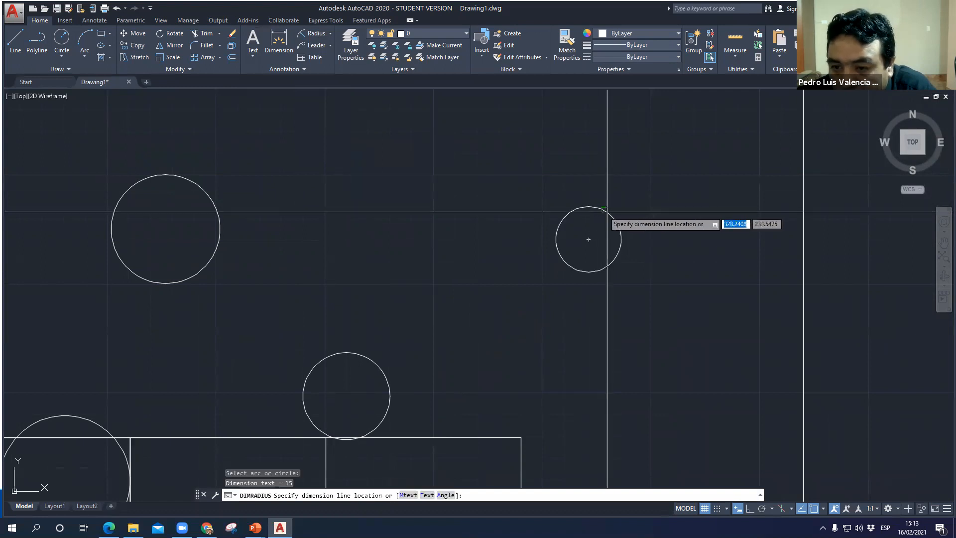
pyautogui.click(651, 214)
# - Add a diameter dimension to the same circle, placing its text outside to the lower right below the radius dimension
pyautogui.scroll(2, 645, 233)
pyautogui.scroll(2, 649, 243)
pyautogui.moveTo(637, 241); pyautogui.dragTo(561, 249, button='middle')
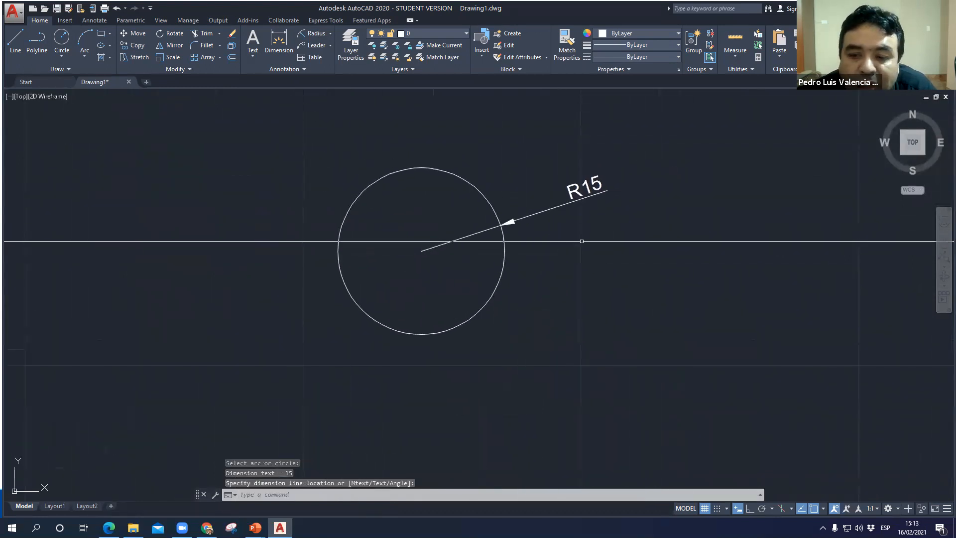
pyautogui.click(330, 35)
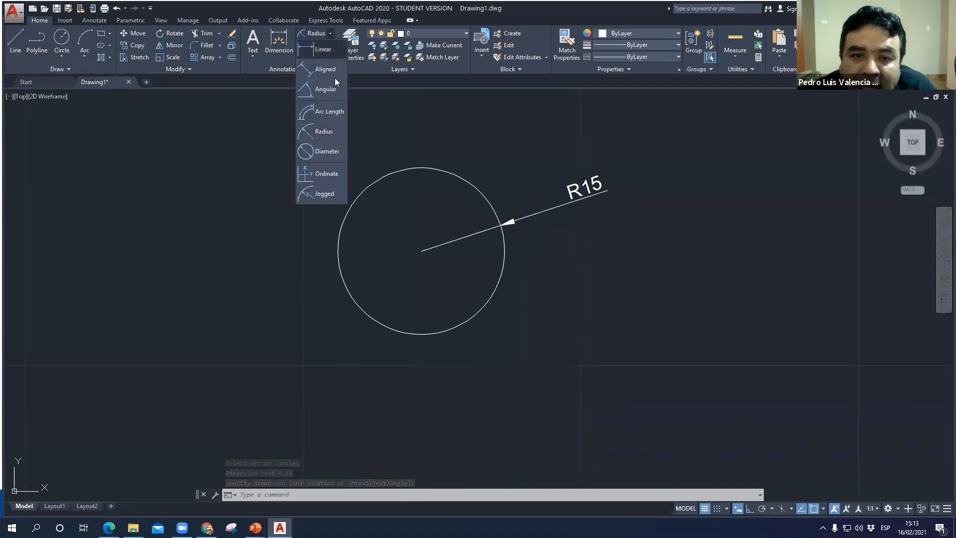
pyautogui.click(327, 151)
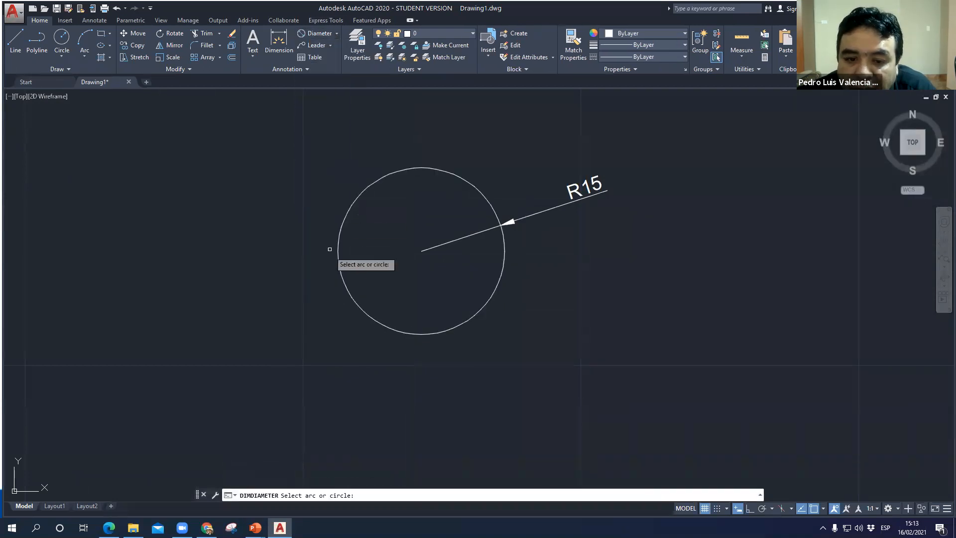
pyautogui.click(338, 246)
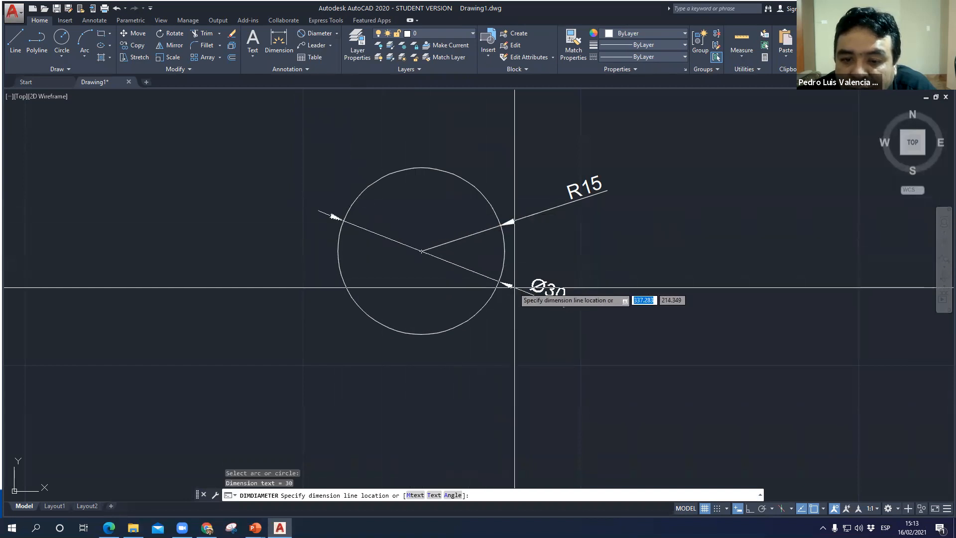
pyautogui.click(577, 299)
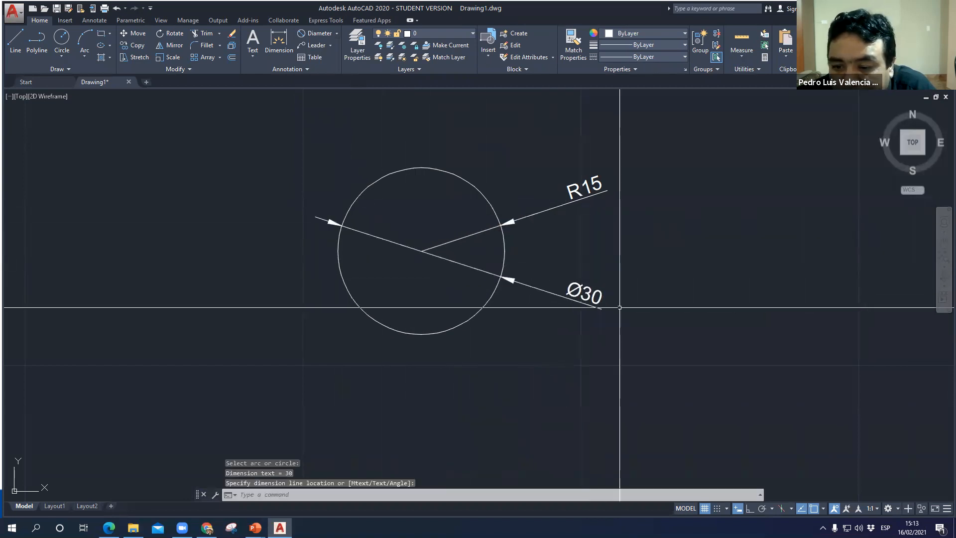
pyautogui.scroll(4, 597, 306)
pyautogui.scroll(-4, 570, 294)
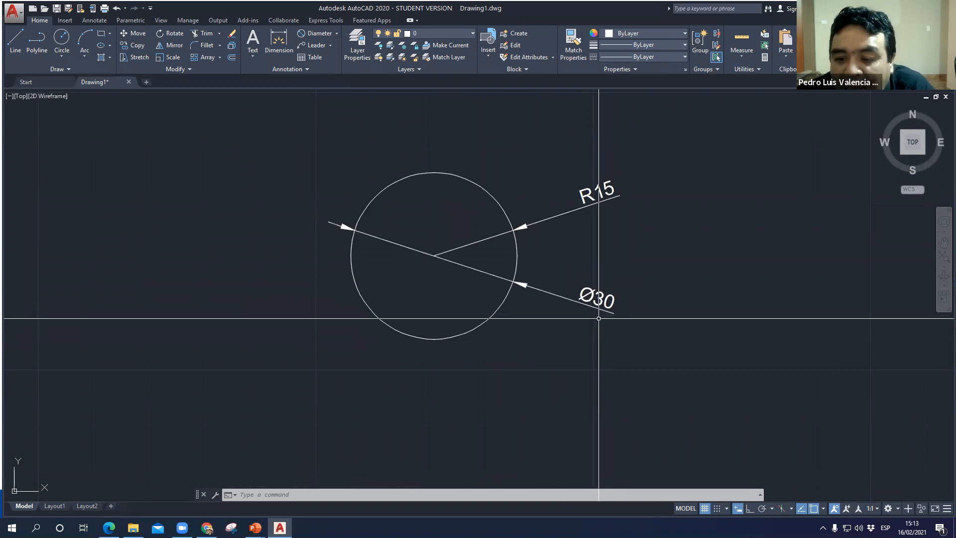
# - Draw a circle at the geometric centre of the upper middle rectangle using the Diameter option with a diameter of 15
pyautogui.scroll(-4, 583, 263)
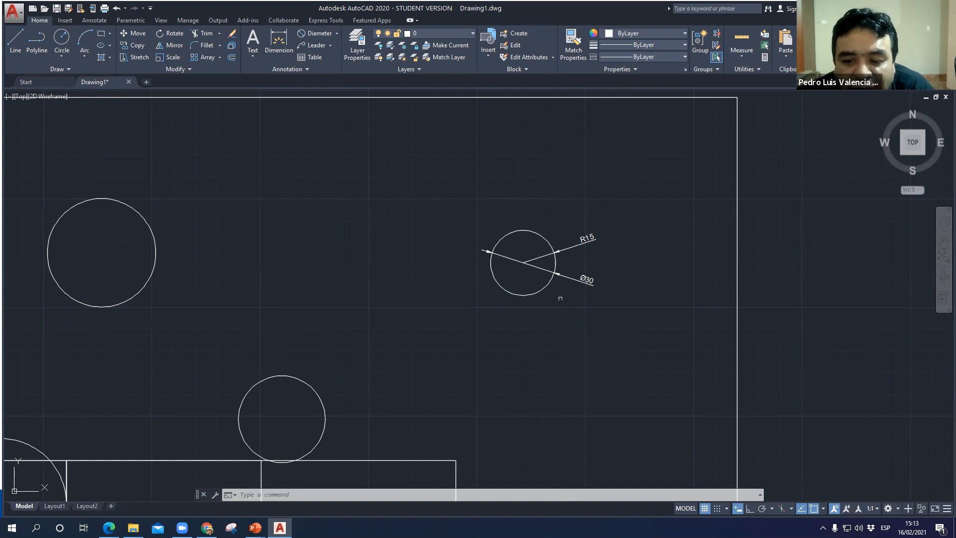
pyautogui.moveTo(447, 299); pyautogui.dragTo(518, 175, button='middle')
pyautogui.scroll(-2, 468, 312)
pyautogui.moveTo(467, 320); pyautogui.dragTo(467, 223, button='middle')
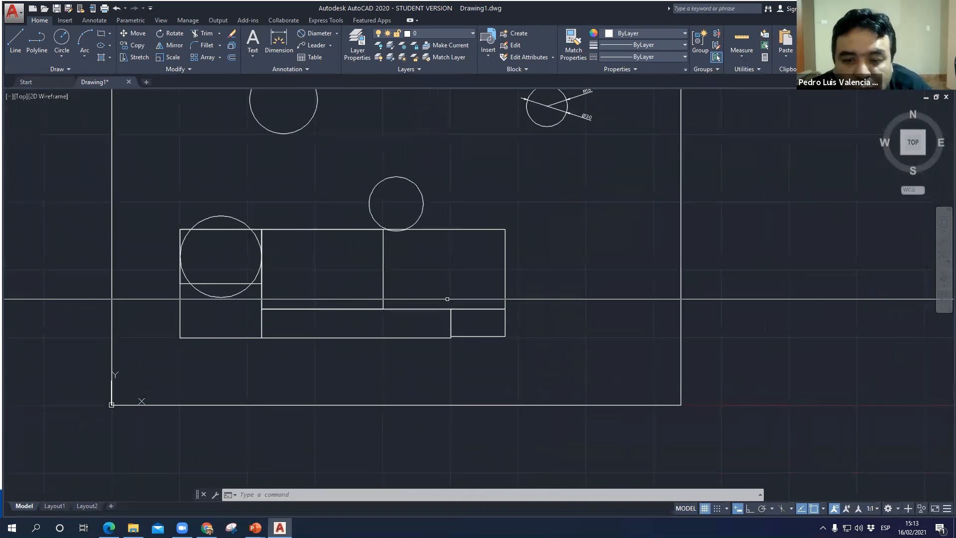
pyautogui.scroll(2, 448, 279)
pyautogui.write('c')
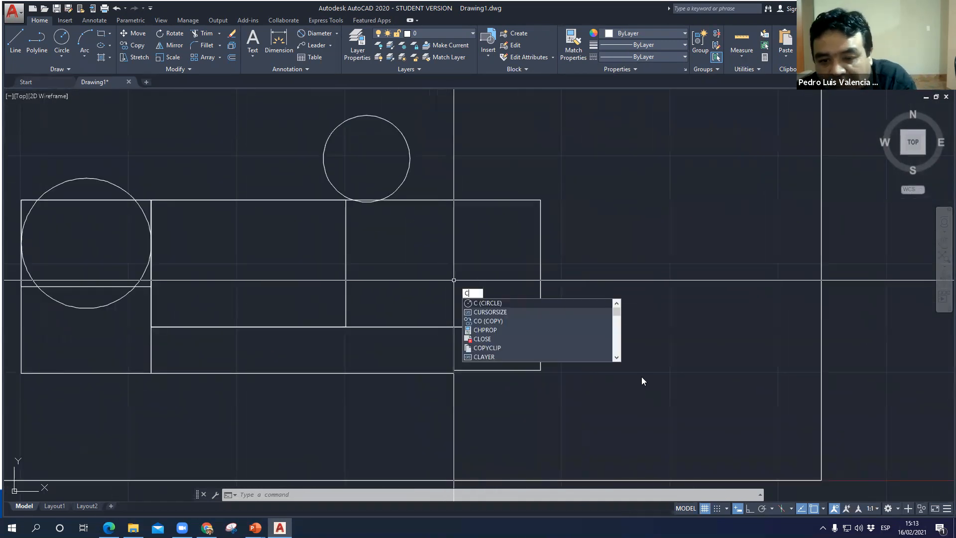
pyautogui.press('Return')
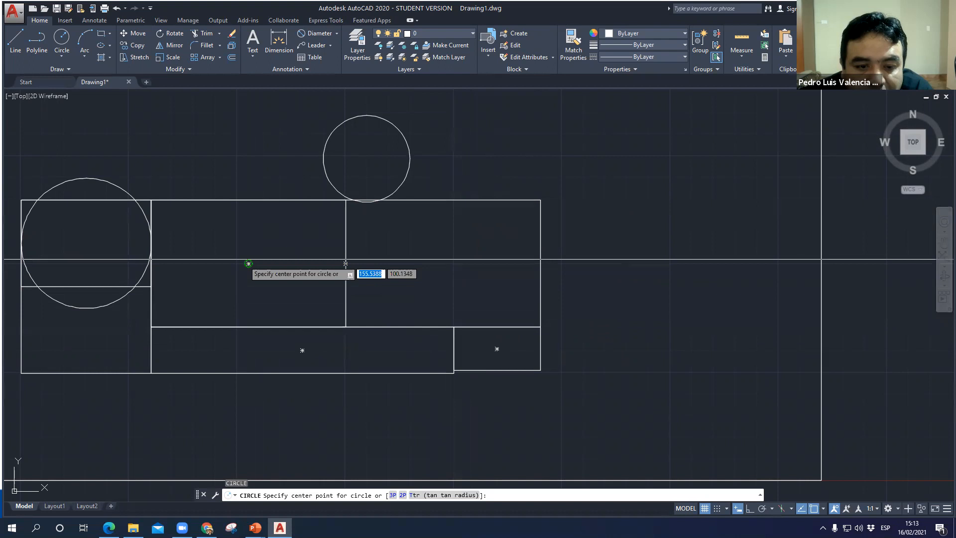
pyautogui.click(248, 263)
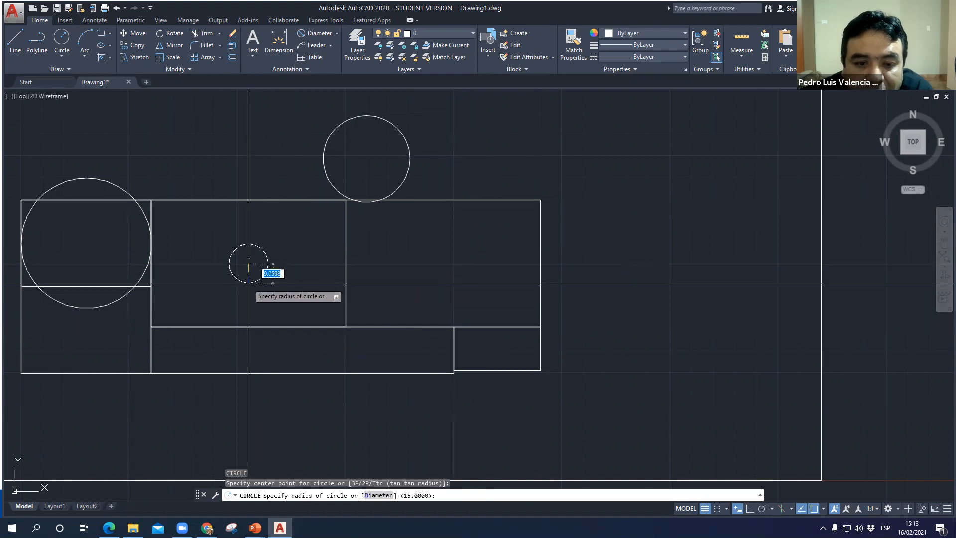
pyautogui.click(379, 495)
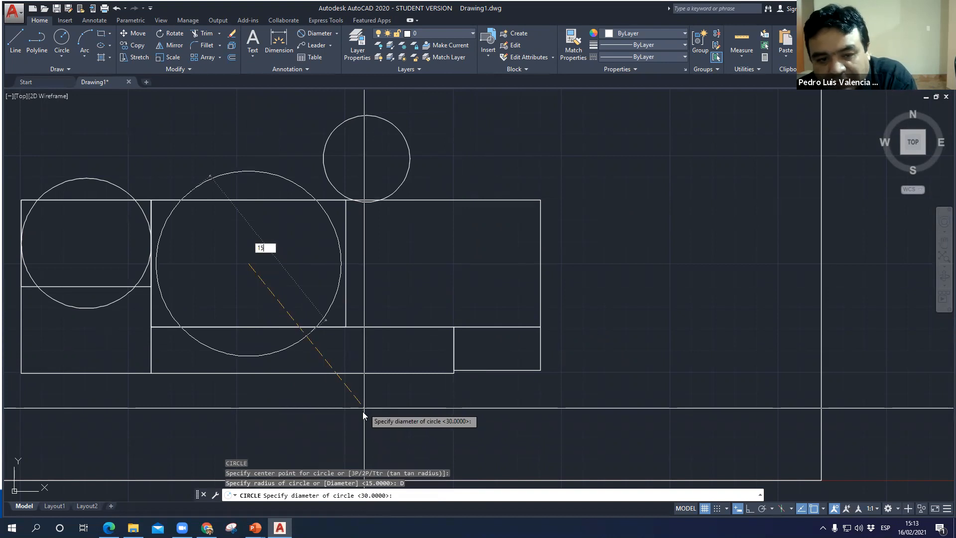
pyautogui.press('Return')
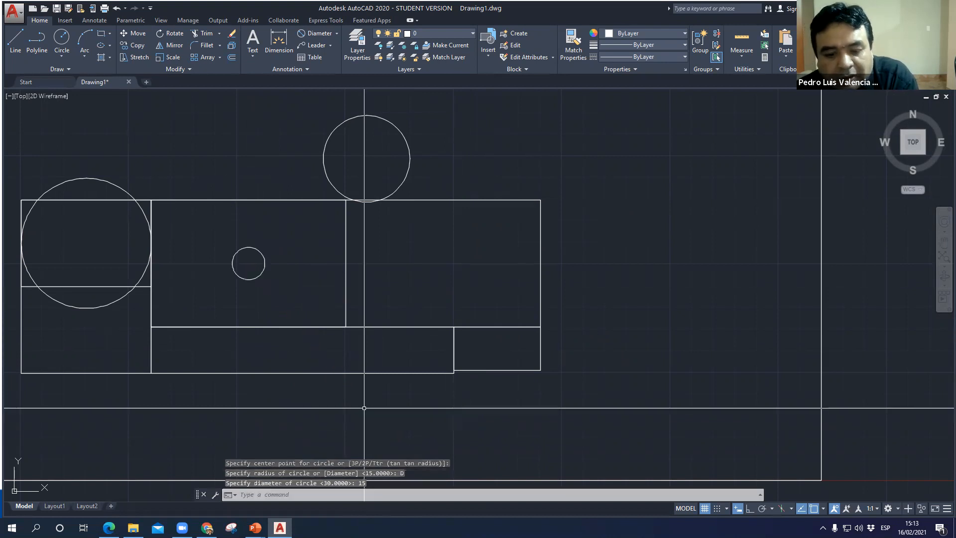
# - Add a diameter dimension to the small circle inside the upper middle rectangle, placing its text outside to the upper right
pyautogui.scroll(2, 256, 278)
pyautogui.scroll(4, 256, 277)
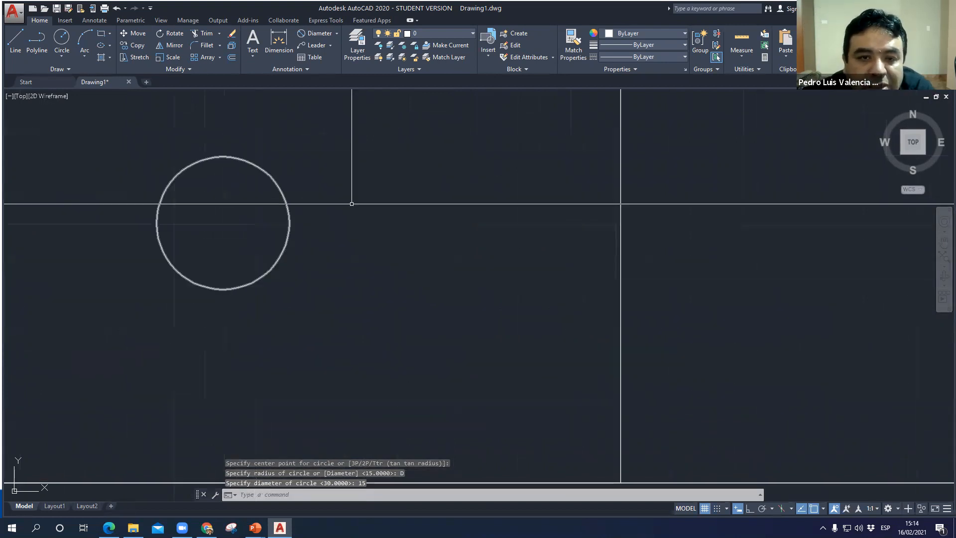
pyautogui.click(319, 33)
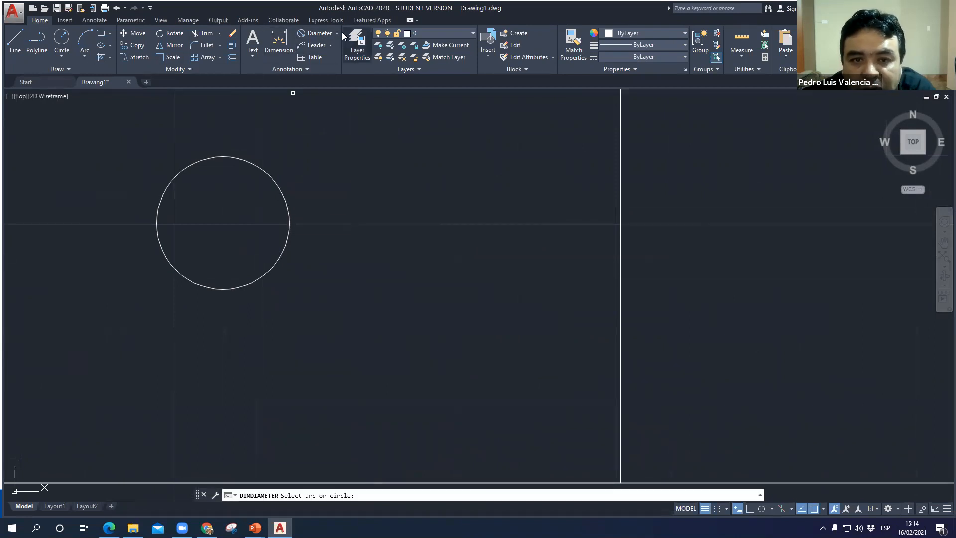
pyautogui.click(324, 37)
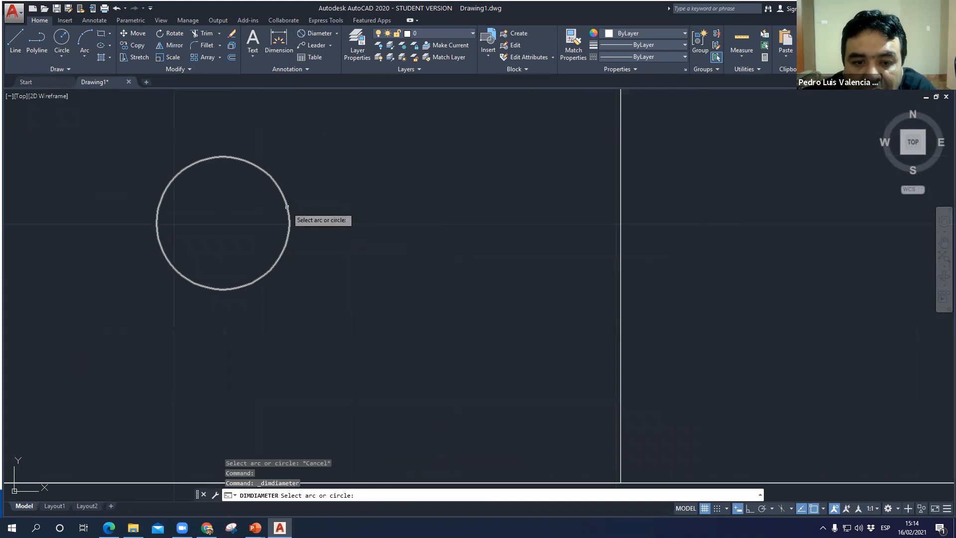
pyautogui.click(287, 206)
pyautogui.click(335, 195)
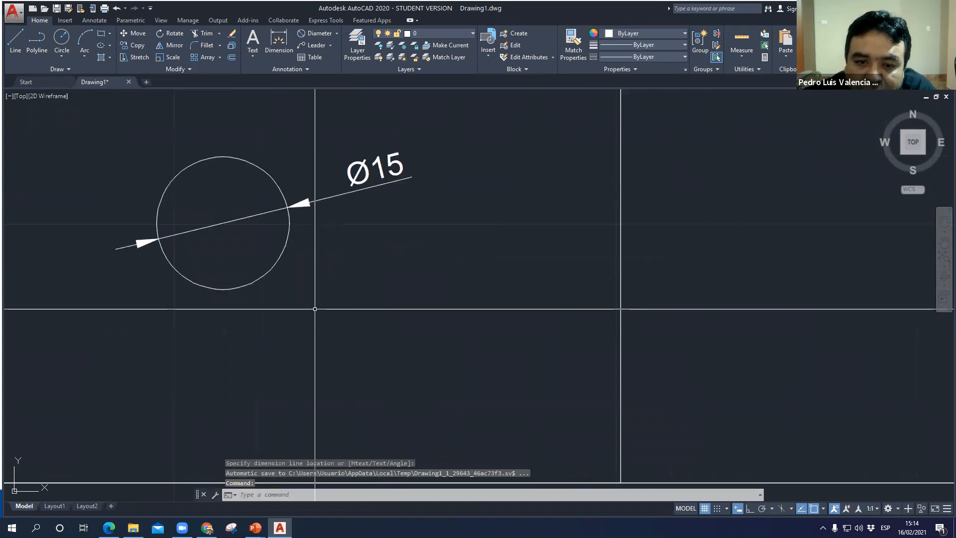
# - Examine the drawn circles across the frame, select the two upper ones for comparison, and clear the selection
pyautogui.scroll(-5, 371, 329)
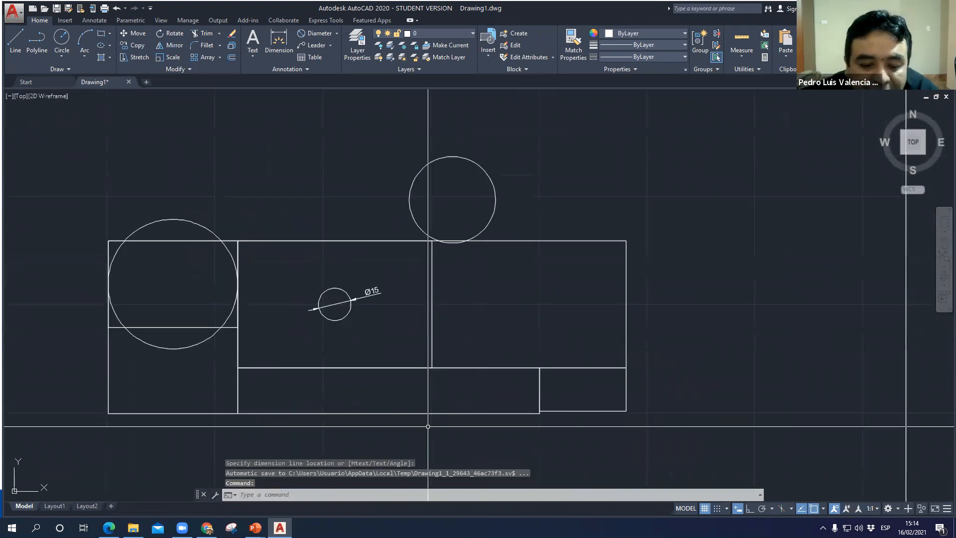
pyautogui.scroll(-4, 413, 433)
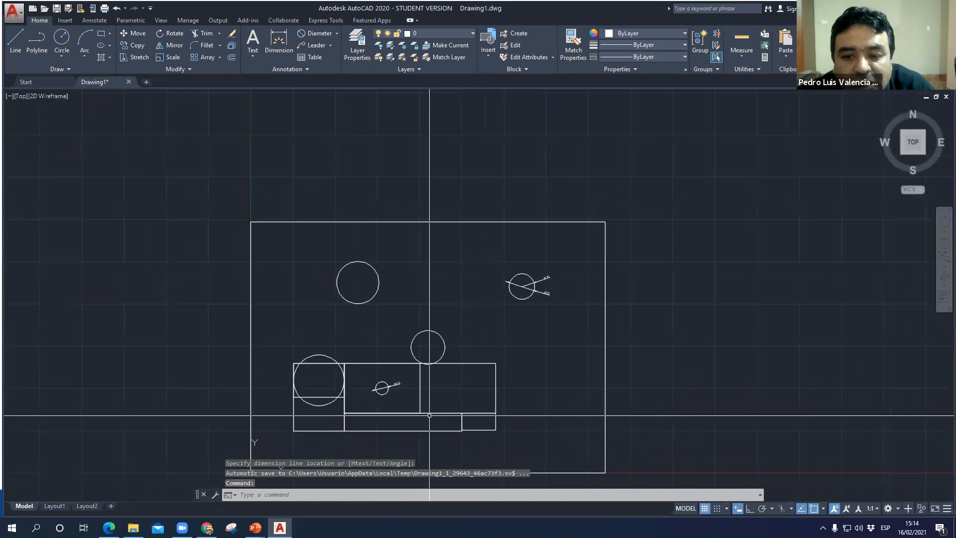
pyautogui.scroll(2, 465, 360)
pyautogui.moveTo(439, 301); pyautogui.dragTo(445, 376, button='middle')
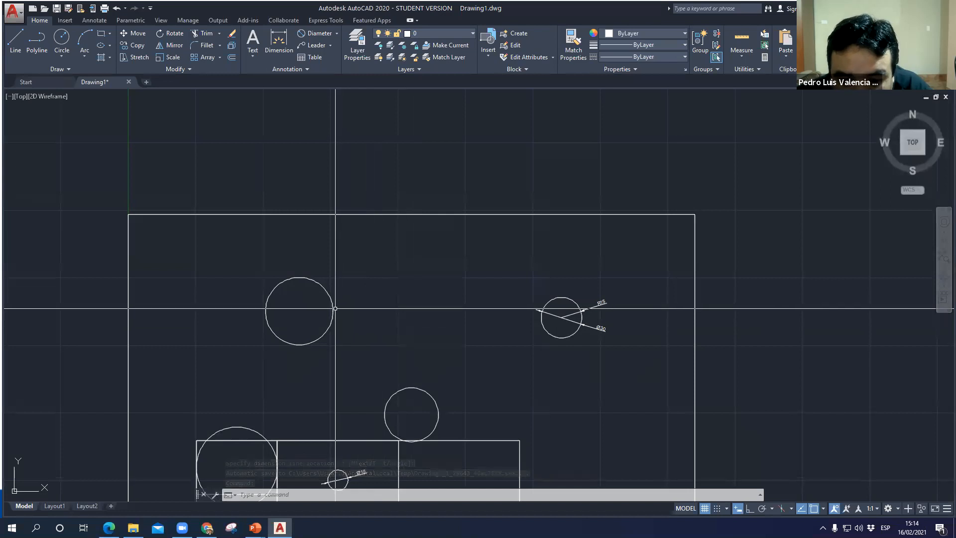
pyautogui.scroll(2, 335, 308)
pyautogui.moveTo(645, 328); pyautogui.dragTo(550, 300, button='middle')
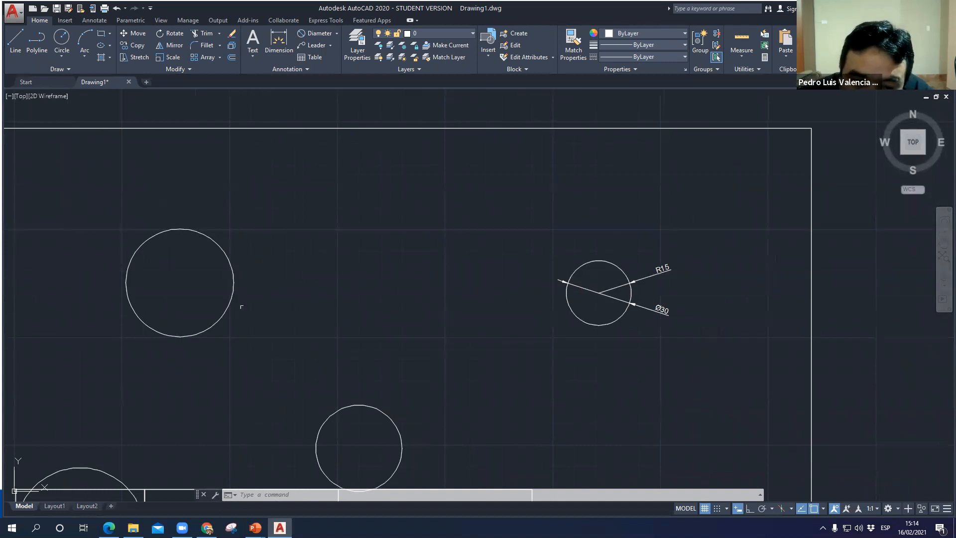
pyautogui.click(233, 286)
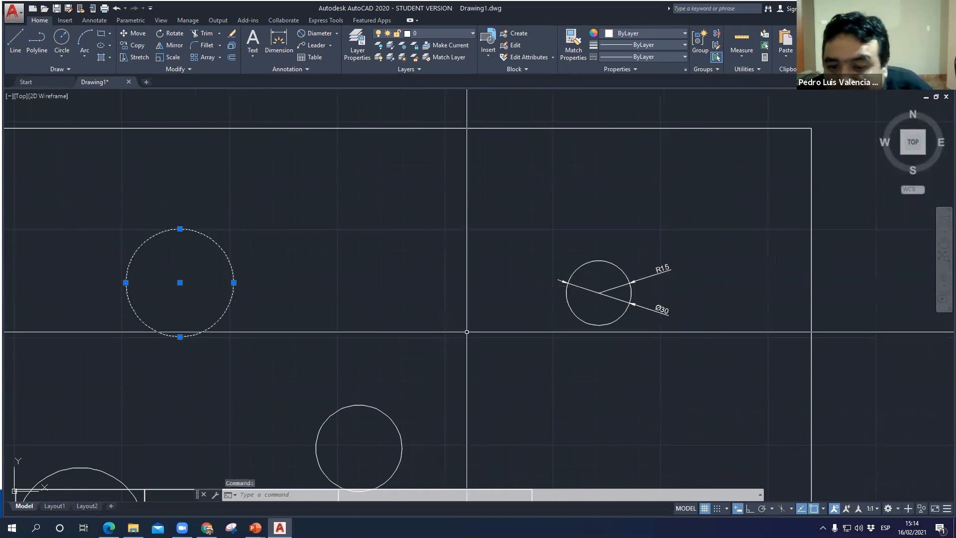
pyautogui.click(566, 302)
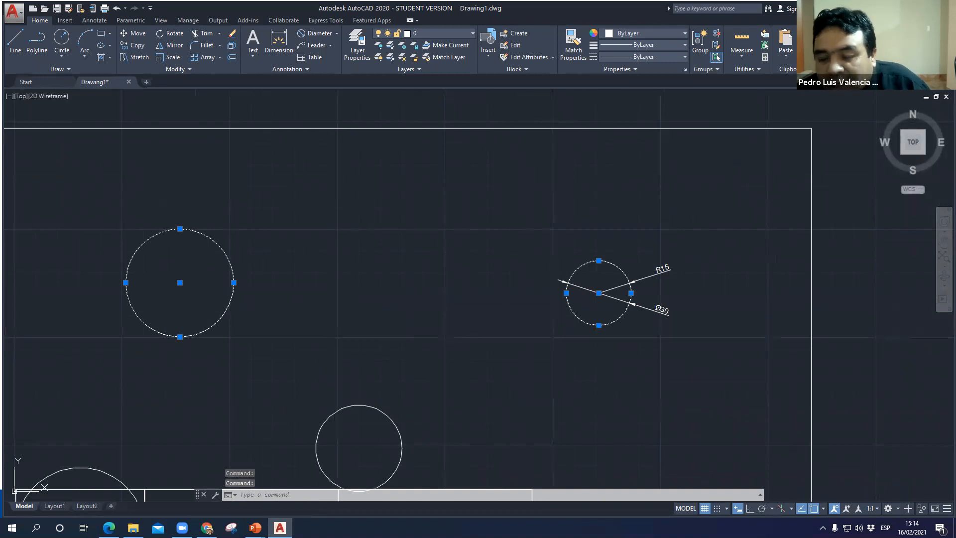
pyautogui.press('Escape')
# - Switch to the PowerPoint slide show and advance to the slide on drawing a circle using two points
pyautogui.moveTo(255, 527)
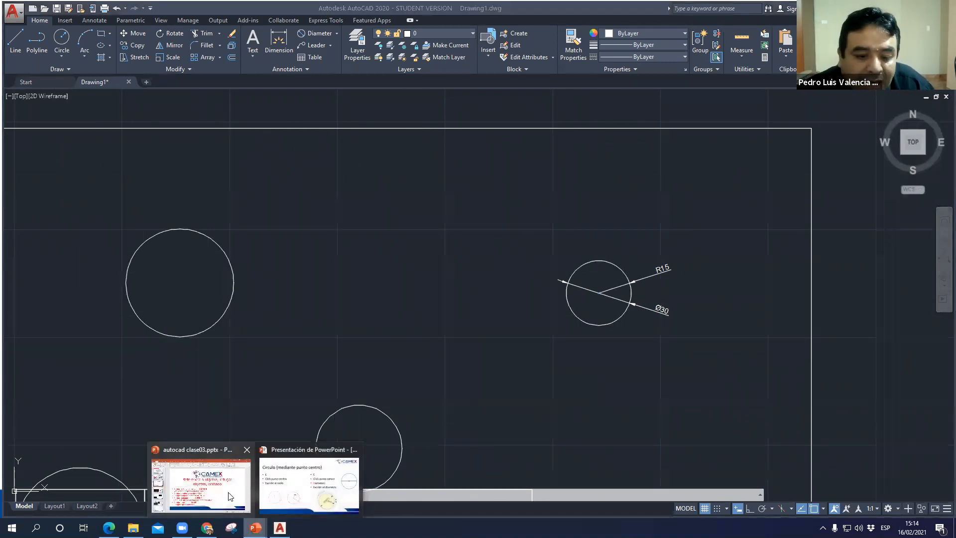
pyautogui.click(309, 489)
pyautogui.press('Right')
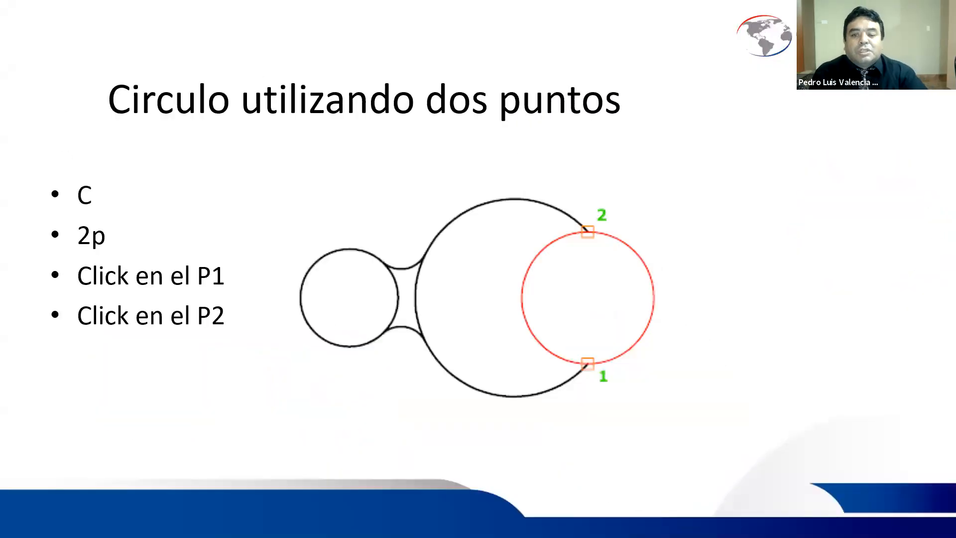
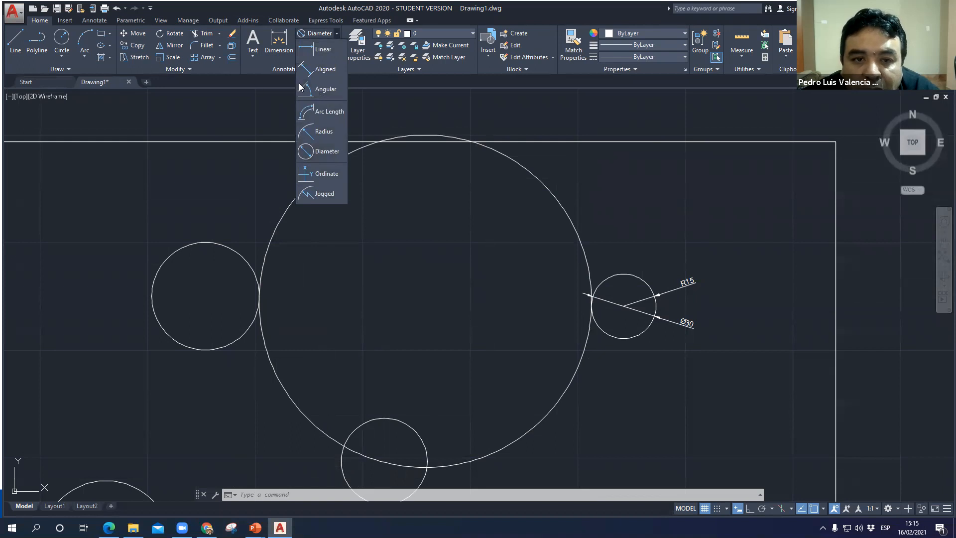
# - Add a radius dimension to the large circle, placing its text outside the circle to the lower left
pyautogui.click(324, 132)
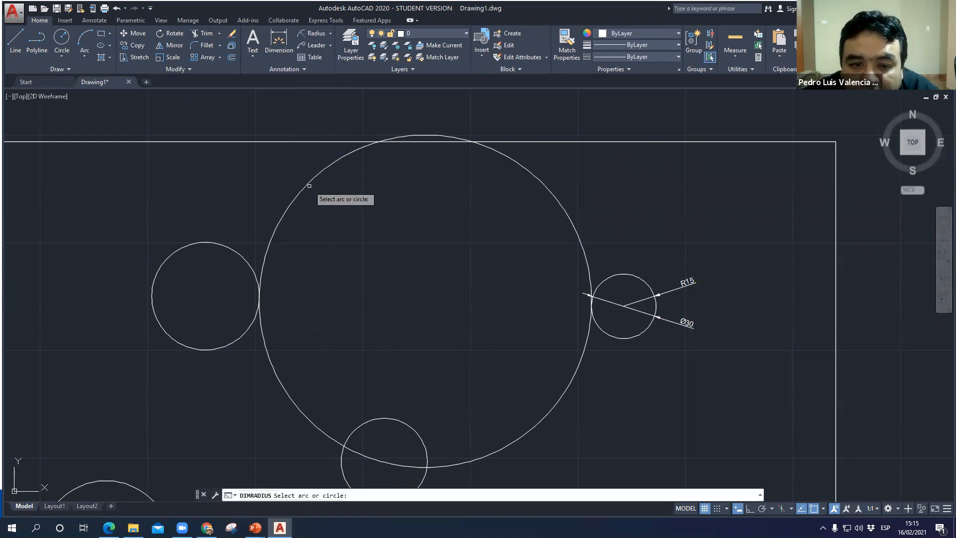
pyautogui.click(309, 186)
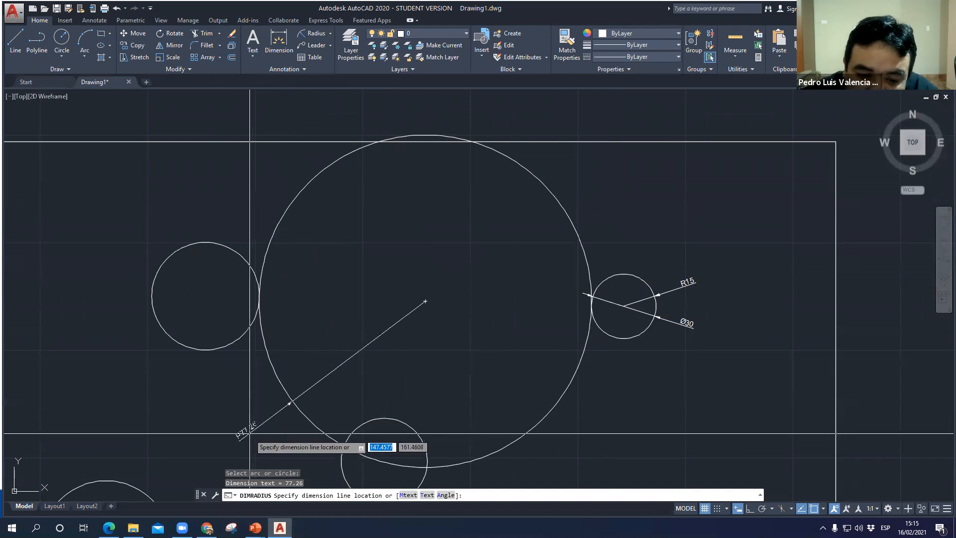
pyautogui.click(251, 417)
pyautogui.scroll(2, 249, 423)
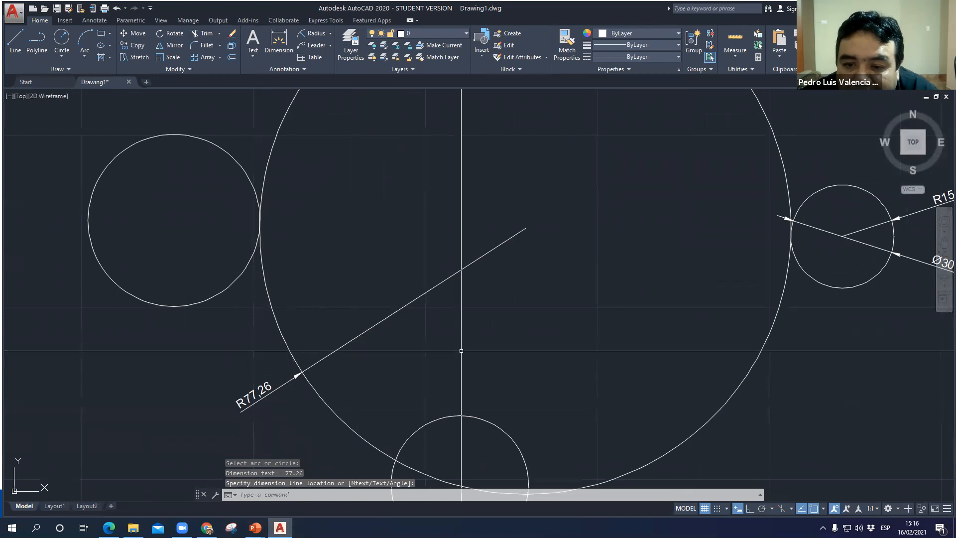
pyautogui.scroll(-2, 515, 351)
pyautogui.moveTo(515, 351); pyautogui.dragTo(497, 367, button='middle')
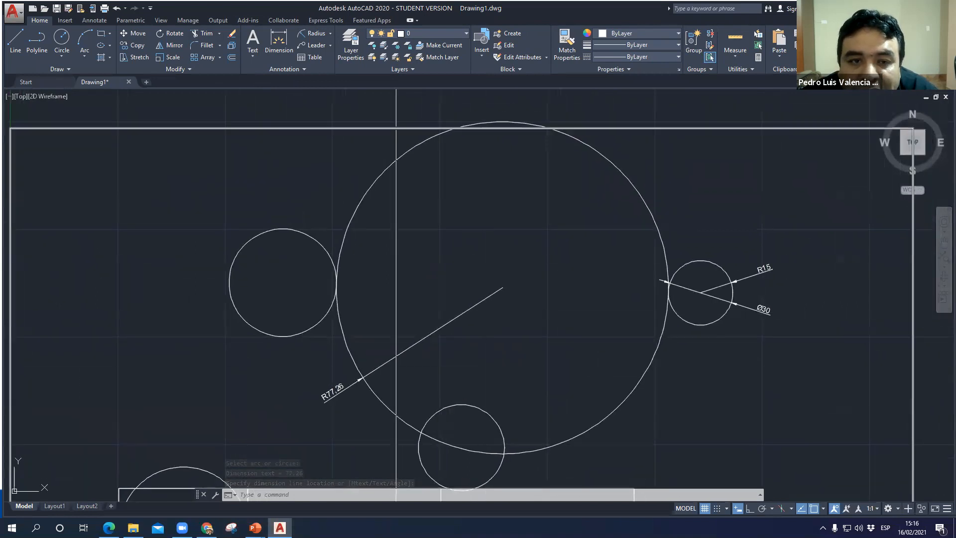
pyautogui.click(316, 33)
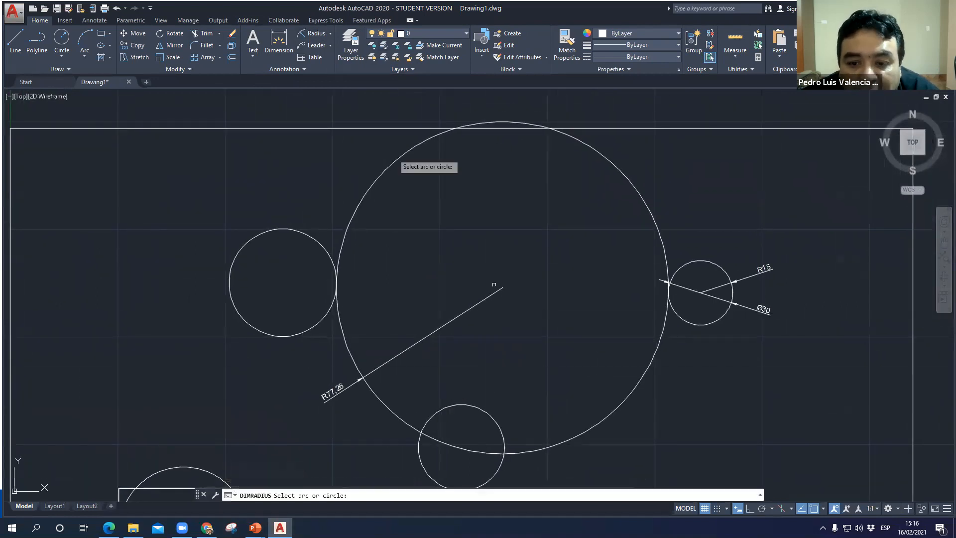
pyautogui.scroll(10, 509, 285)
pyautogui.scroll(-2, 338, 127)
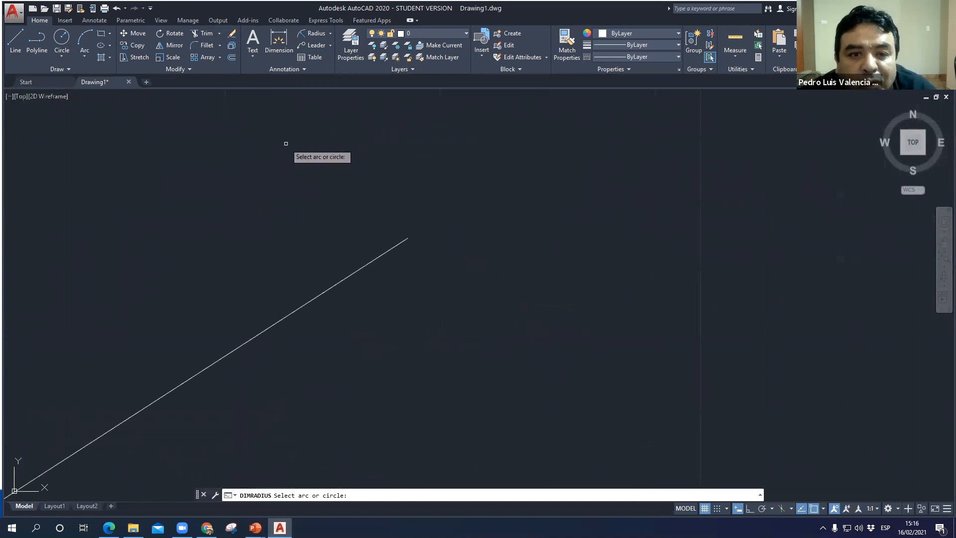
pyautogui.click(331, 36)
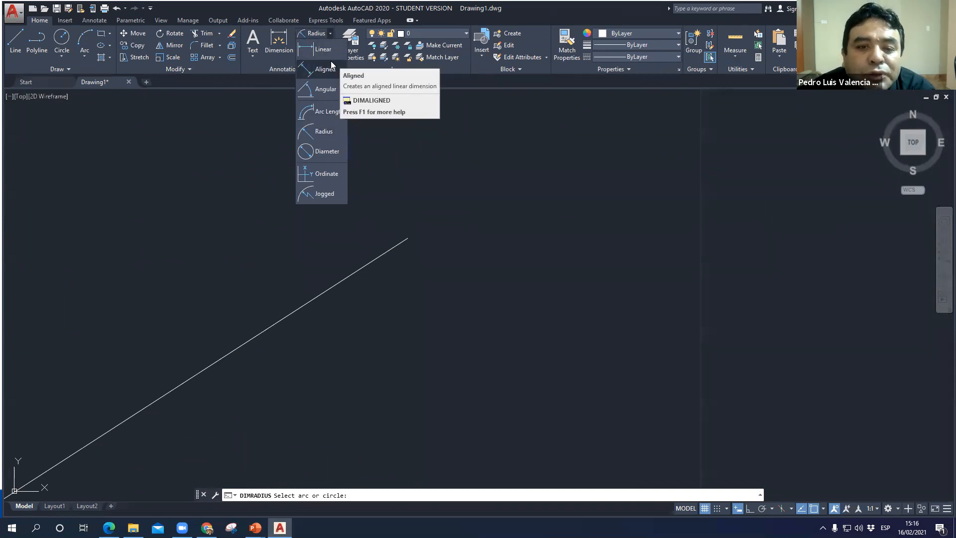
pyautogui.scroll(-6, 521, 297)
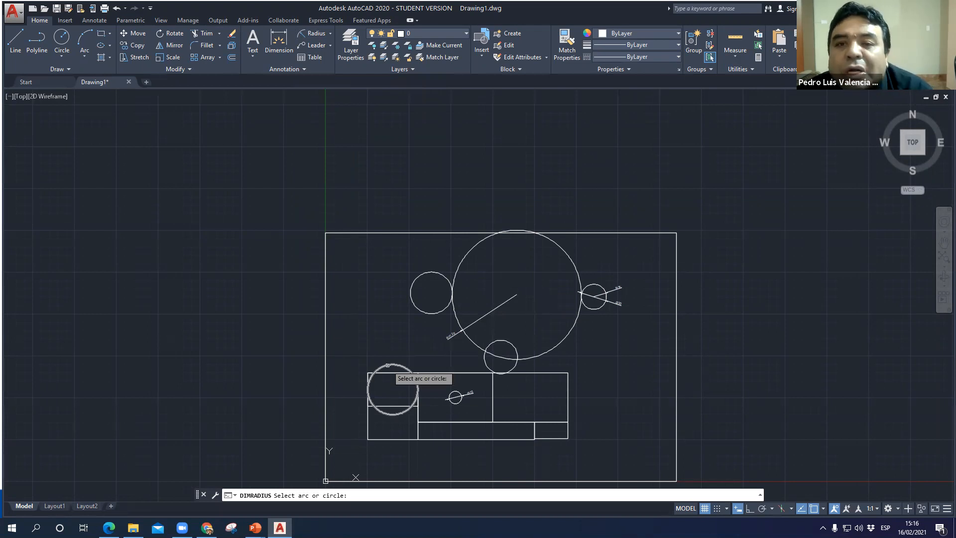
pyautogui.press('Escape')
# - Delete the radius dimension of the large circle
pyautogui.click(501, 305)
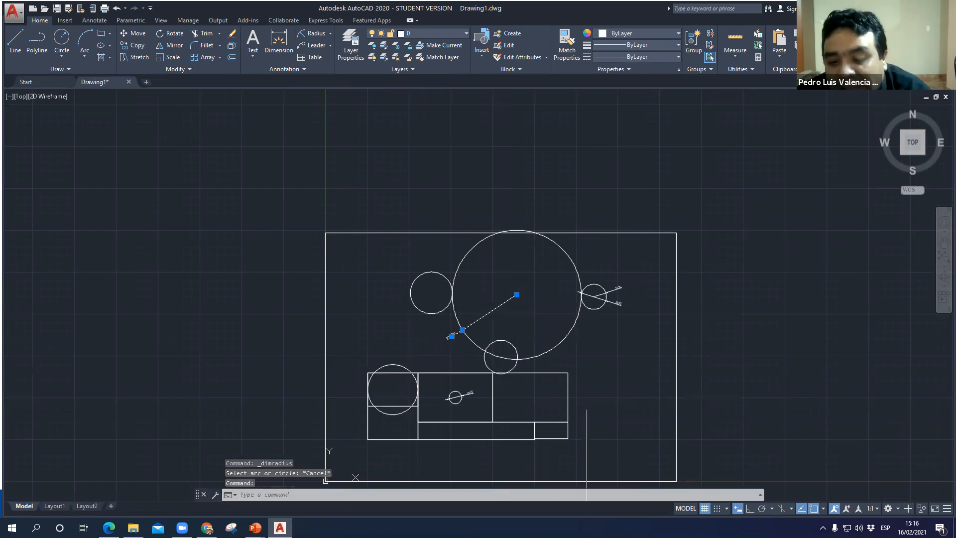
pyautogui.press('Delete')
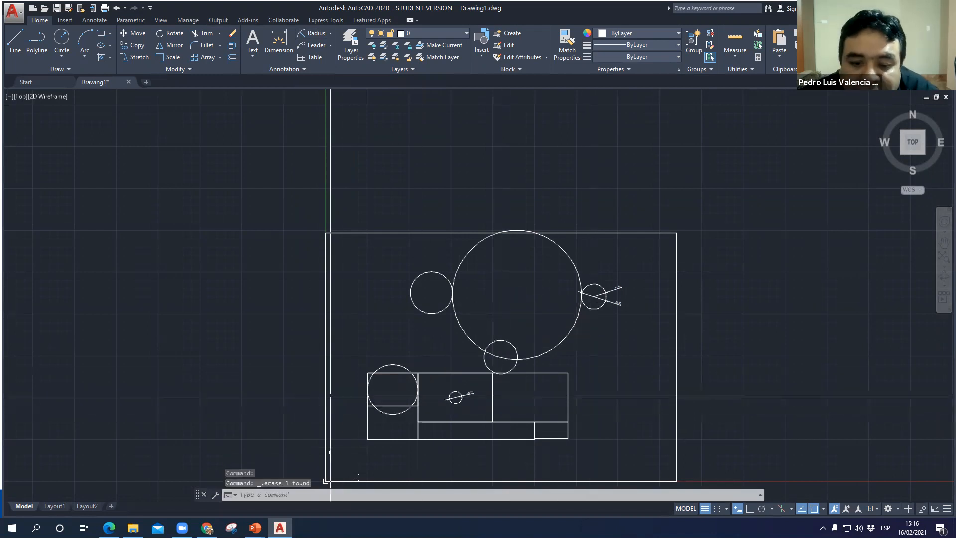
# - Select the circle over the upper left rectangle and the circle left of the large one to compare them, and clear the selection
pyautogui.scroll(3, 406, 301)
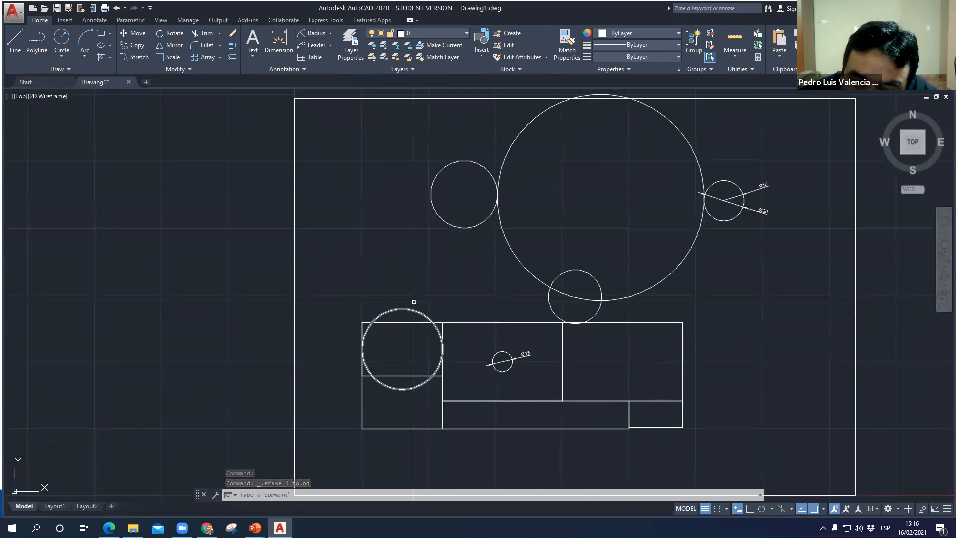
pyautogui.click(426, 317)
pyautogui.click(453, 228)
pyautogui.click(452, 224)
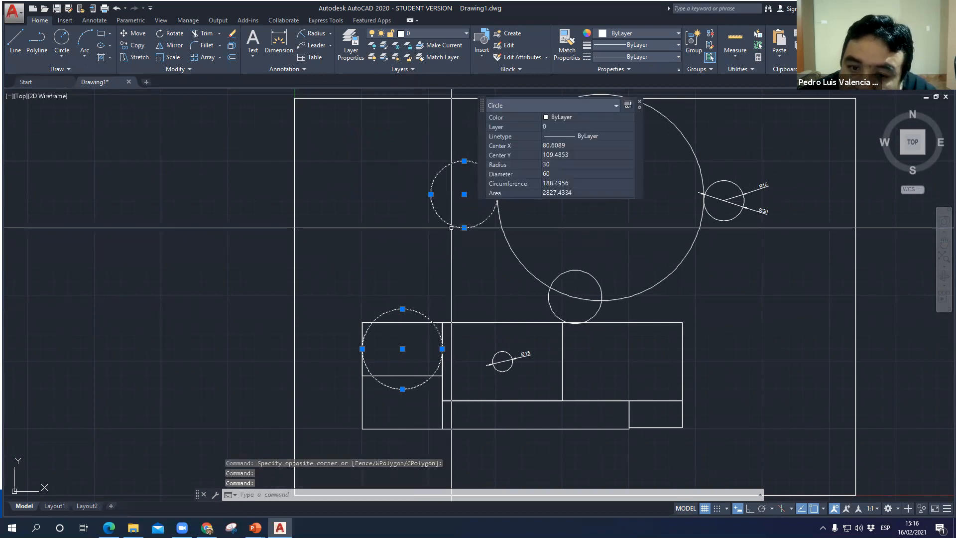
pyautogui.press('Escape')
pyautogui.press('Escape')
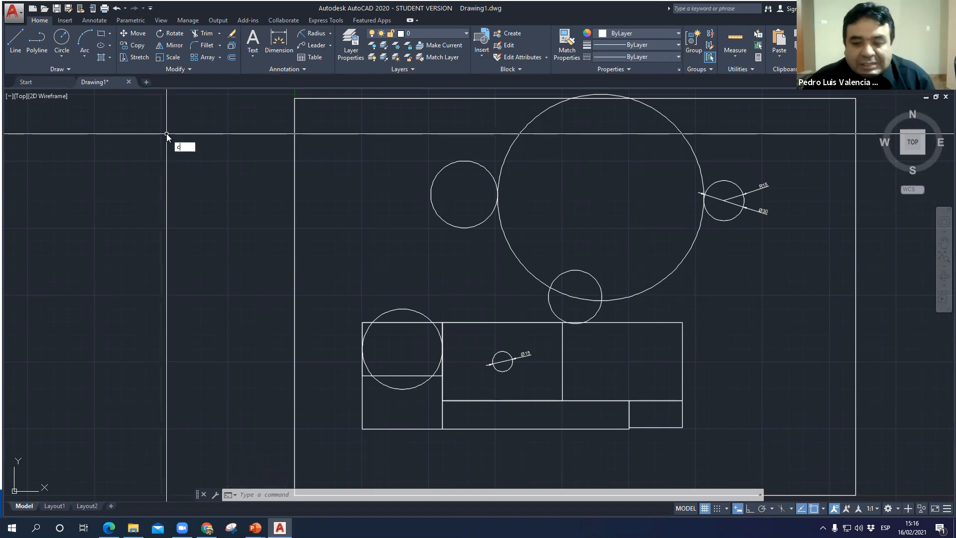
# - Draw a two-point (2P) circle about 70 in diameter, spanning from the circle left of the large one to the circle over the upper left rectangle
pyautogui.press('Return')
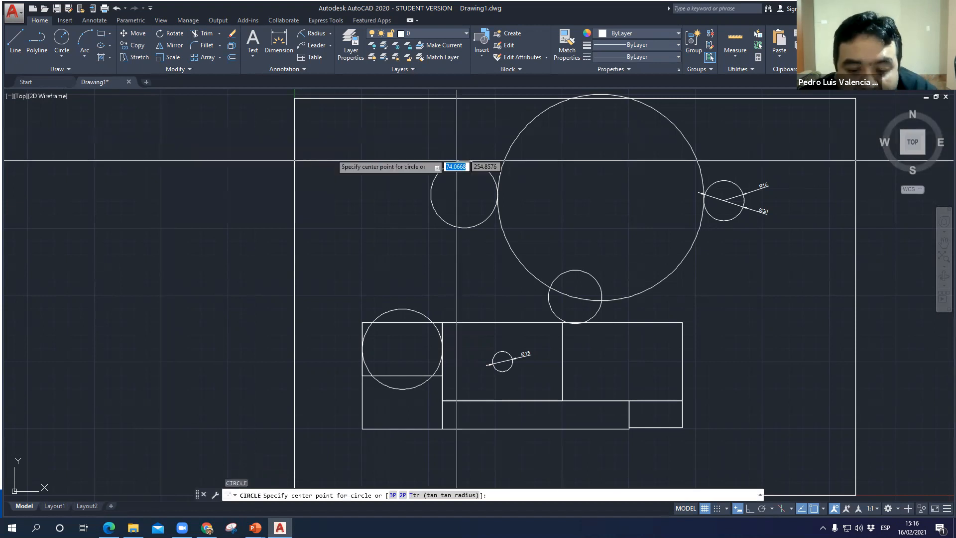
pyautogui.click(403, 495)
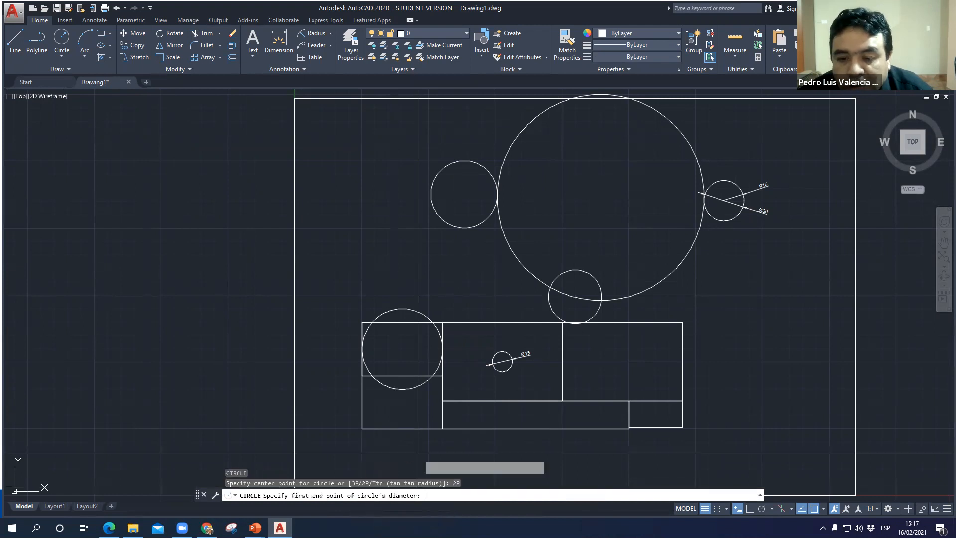
pyautogui.click(450, 226)
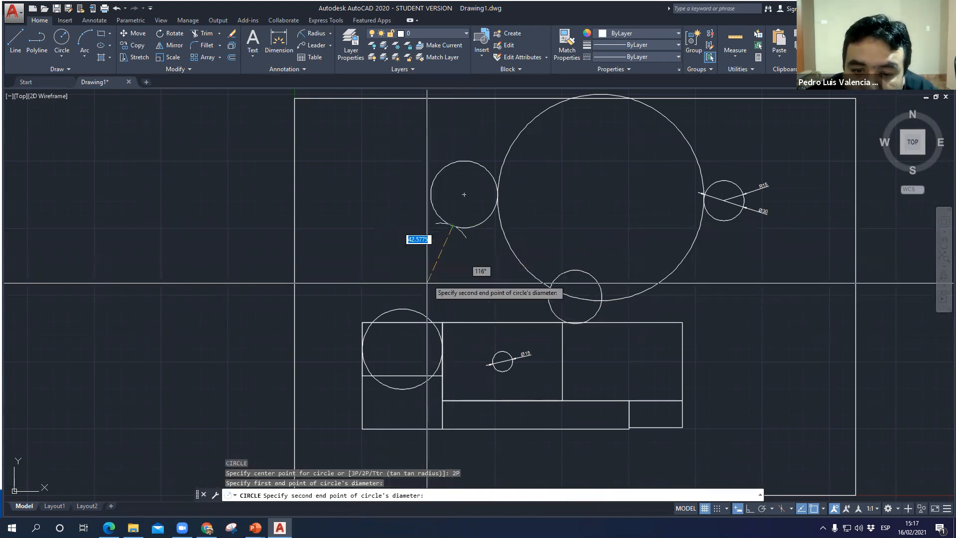
pyautogui.click(417, 312)
pyautogui.scroll(2, 445, 254)
pyautogui.scroll(2, 445, 253)
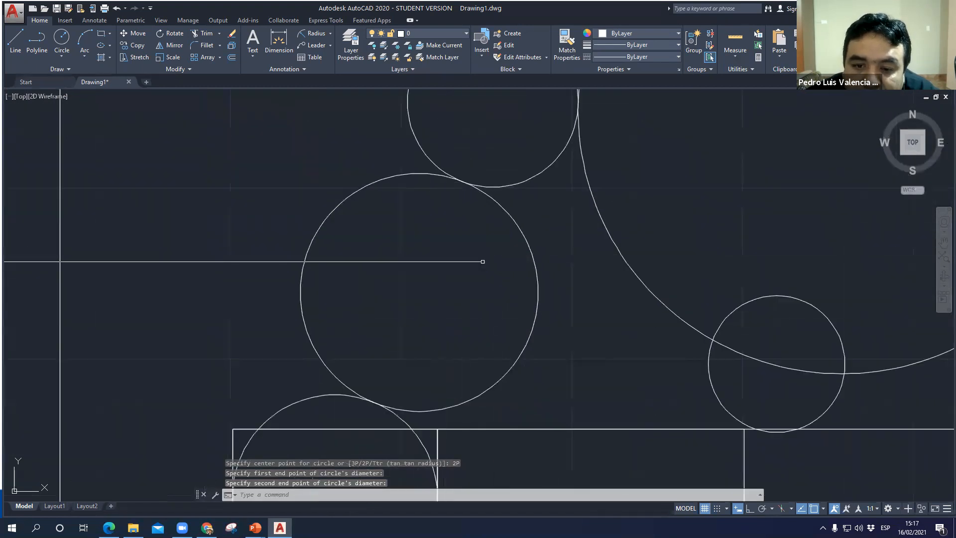
pyautogui.scroll(-2, 483, 414)
pyautogui.scroll(-2, 483, 414)
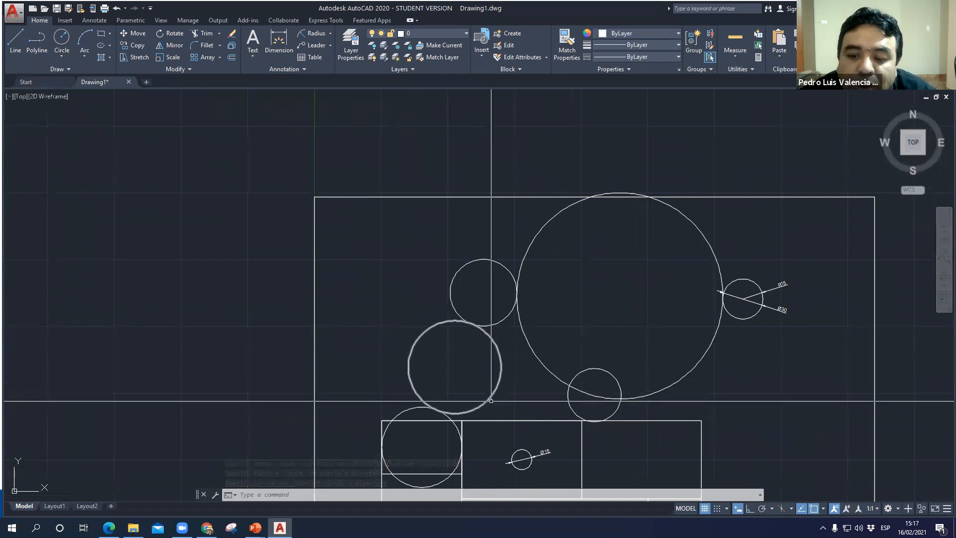
# - Select the large circle, the two-point circle and the upper middle rectangle to examine the gap between them, and clear the selection
pyautogui.moveTo(515, 386); pyautogui.dragTo(486, 316, button='middle')
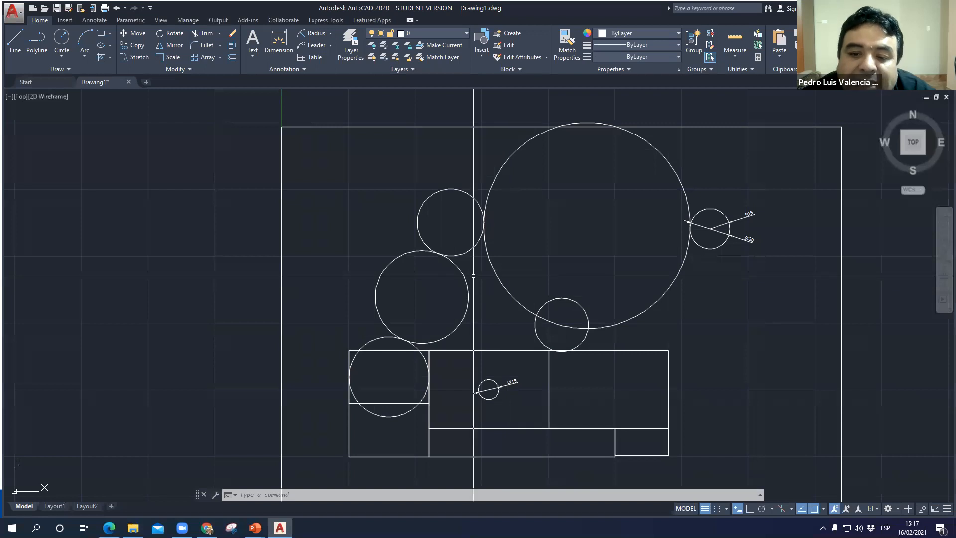
pyautogui.scroll(2, 474, 275)
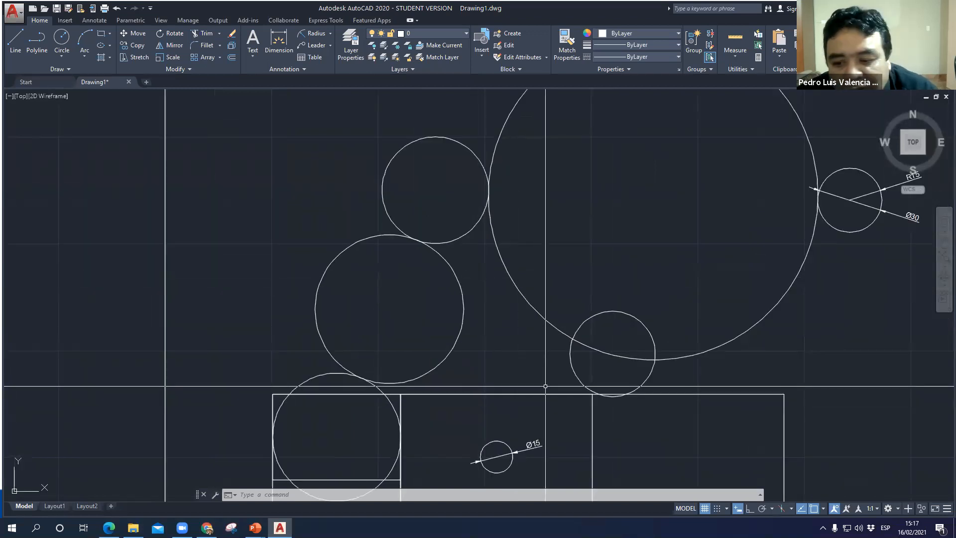
pyautogui.moveTo(533, 371)
pyautogui.mouseDown(button='middle')
pyautogui.moveTo(448, 211)
pyautogui.moveTo(358, 201)
pyautogui.mouseUp(button='middle')
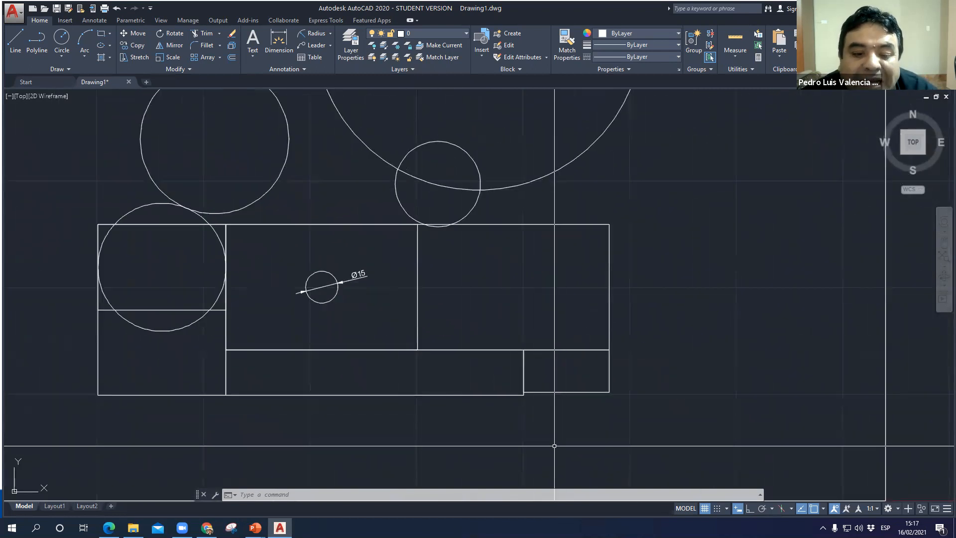
pyautogui.moveTo(392, 340)
pyautogui.mouseDown(button='middle')
pyautogui.moveTo(402, 386)
pyautogui.moveTo(421, 416)
pyautogui.mouseUp(button='middle')
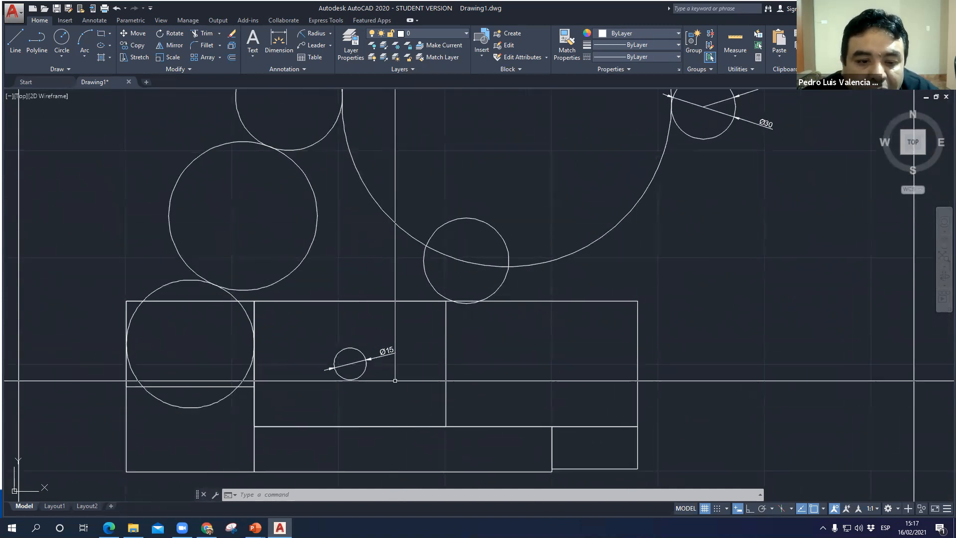
pyautogui.click(387, 206)
pyautogui.click(314, 230)
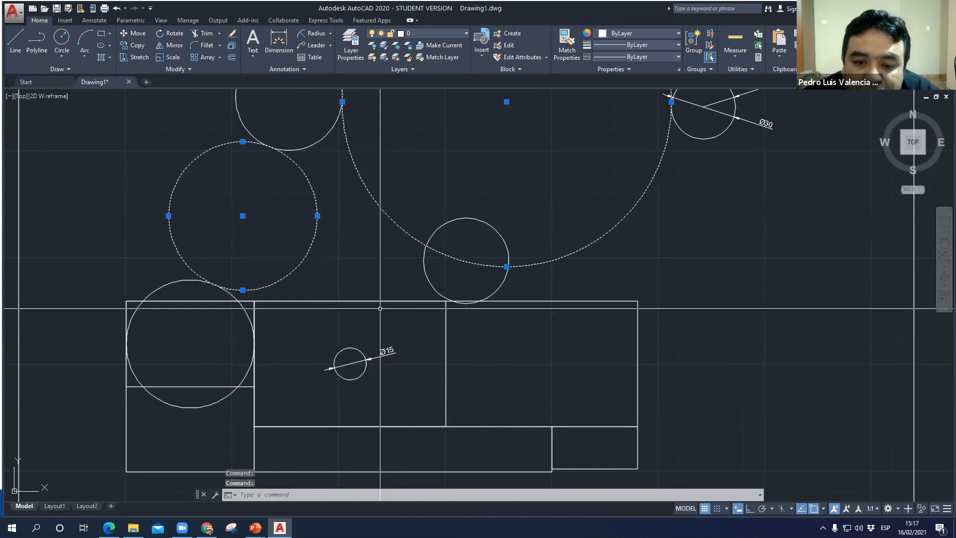
pyautogui.click(342, 304)
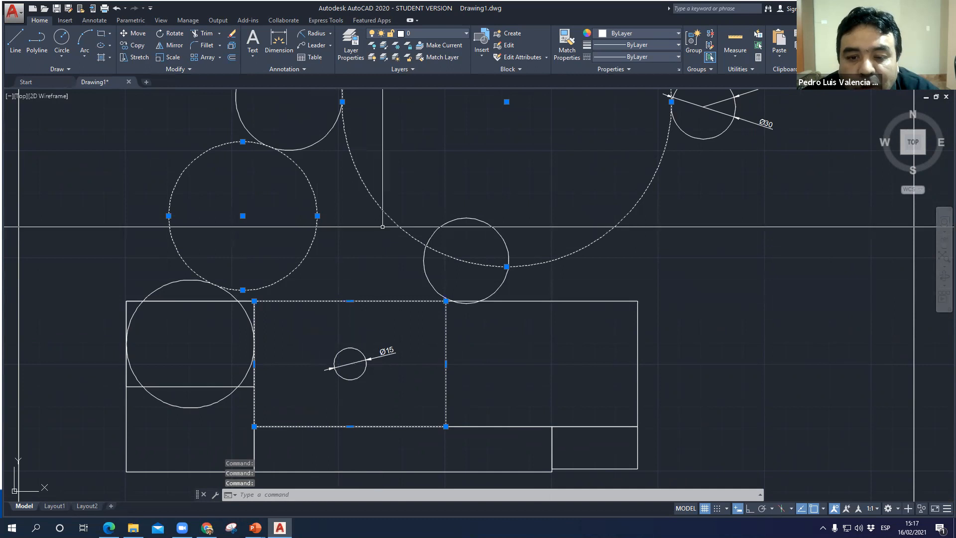
pyautogui.press('Escape')
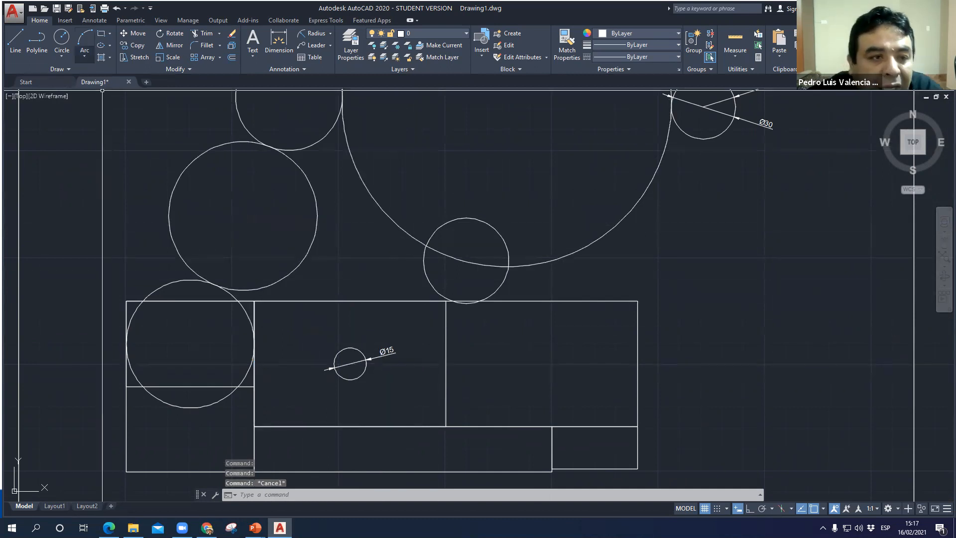
# - Draw a three-point (3P) circle through points on the large circle, the two-point circle and the top edge of the upper middle rectangle
pyautogui.write('c')
pyautogui.press('Return')
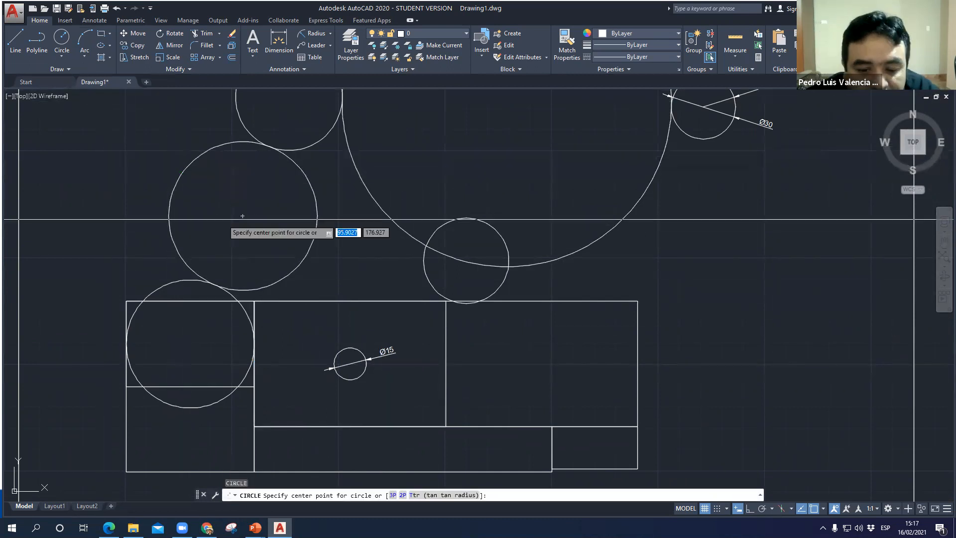
pyautogui.click(394, 495)
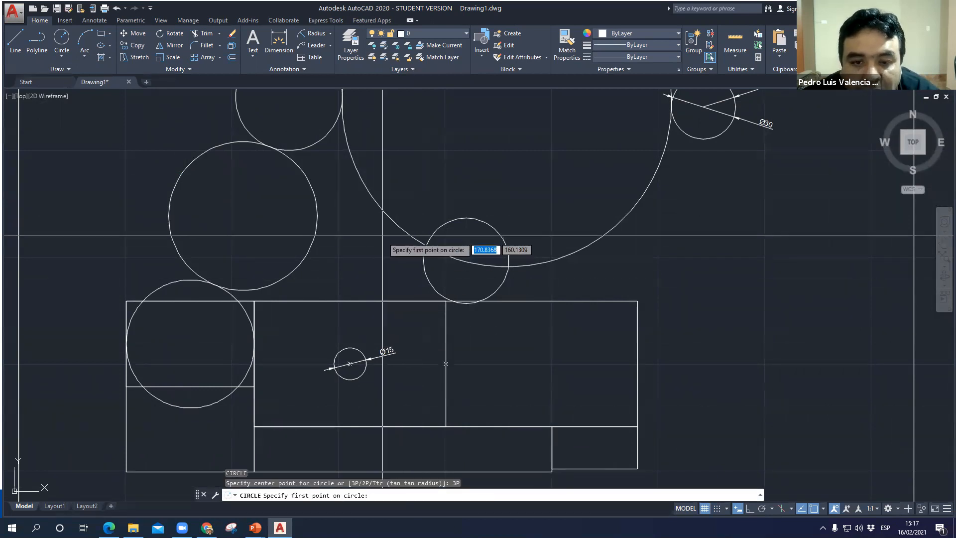
pyautogui.click(385, 211)
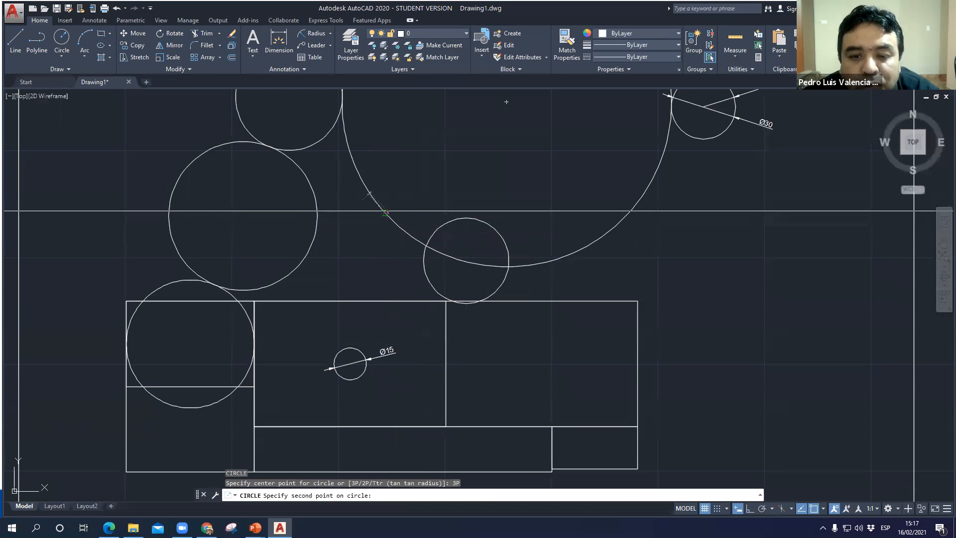
pyautogui.click(318, 228)
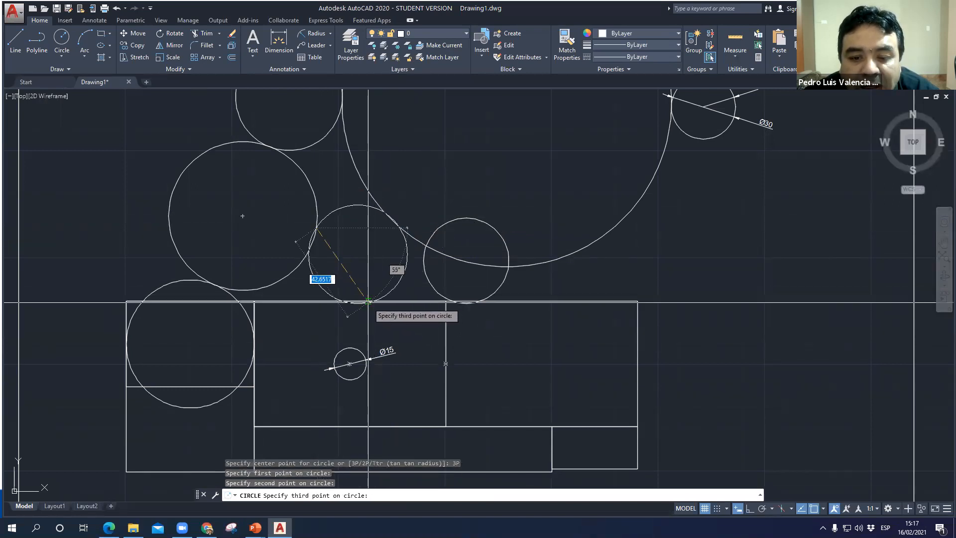
pyautogui.click(395, 301)
pyautogui.scroll(3, 342, 234)
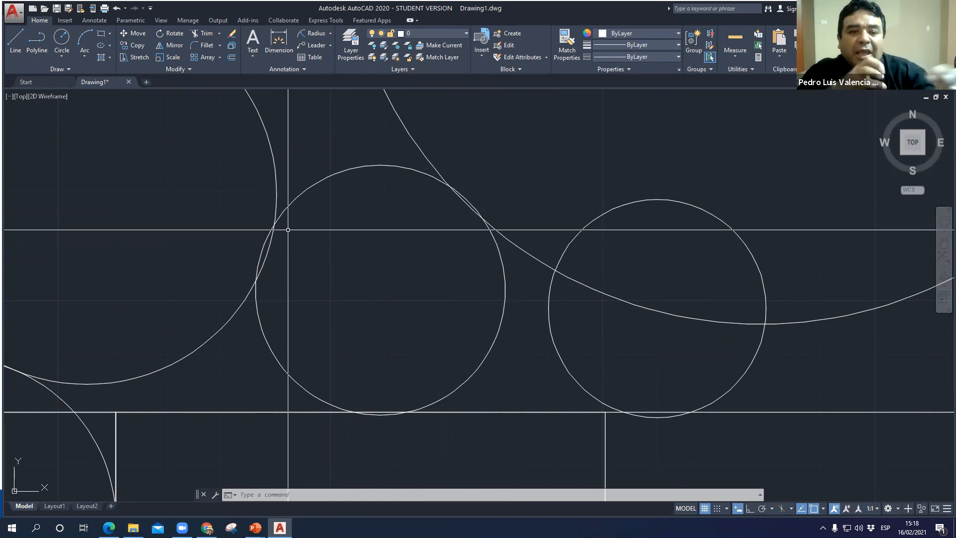
pyautogui.scroll(-8, 288, 230)
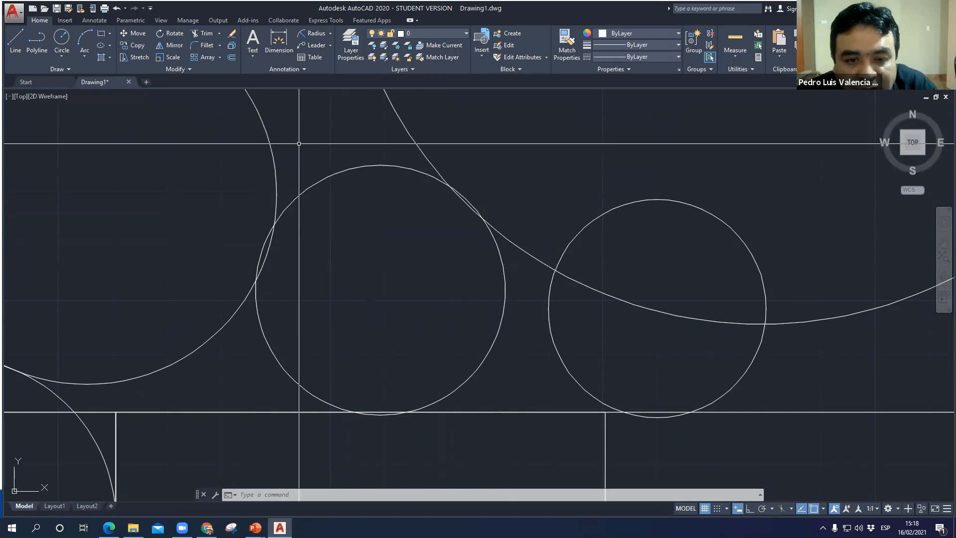
# - Draw a three-point (3P) circle through the frame's bottom edge, its right edge and the top right corner of the upper right rectangle
pyautogui.scroll(2, 502, 289)
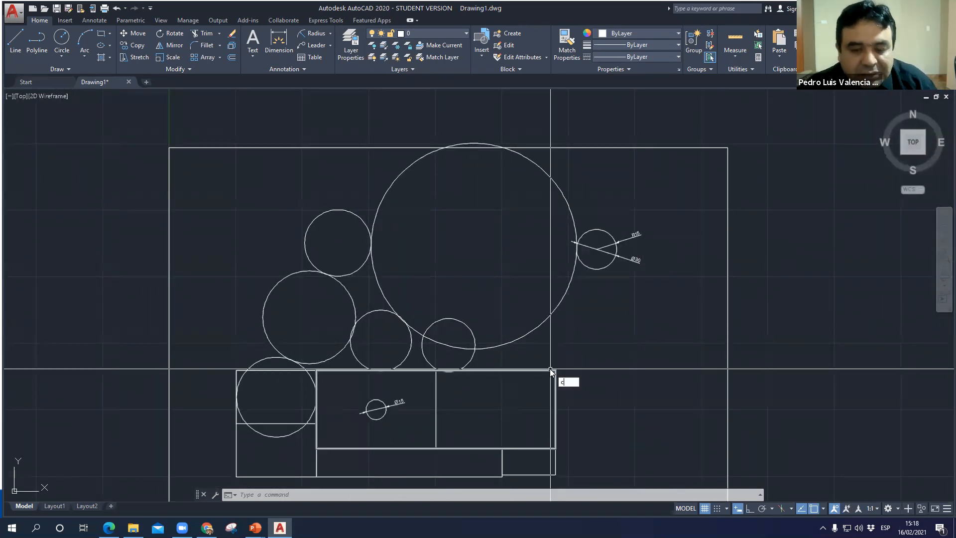
pyautogui.press('Return')
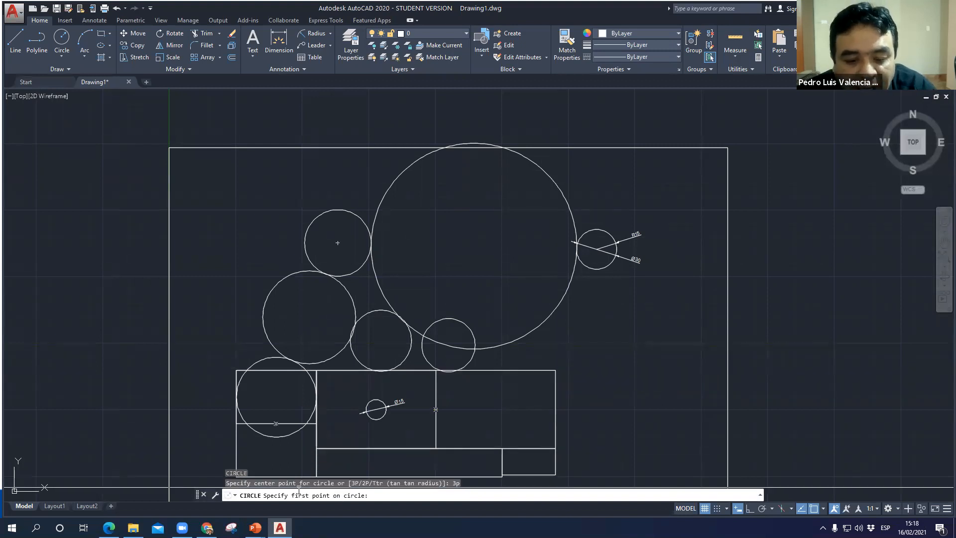
pyautogui.moveTo(585, 371); pyautogui.dragTo(511, 223, button='middle')
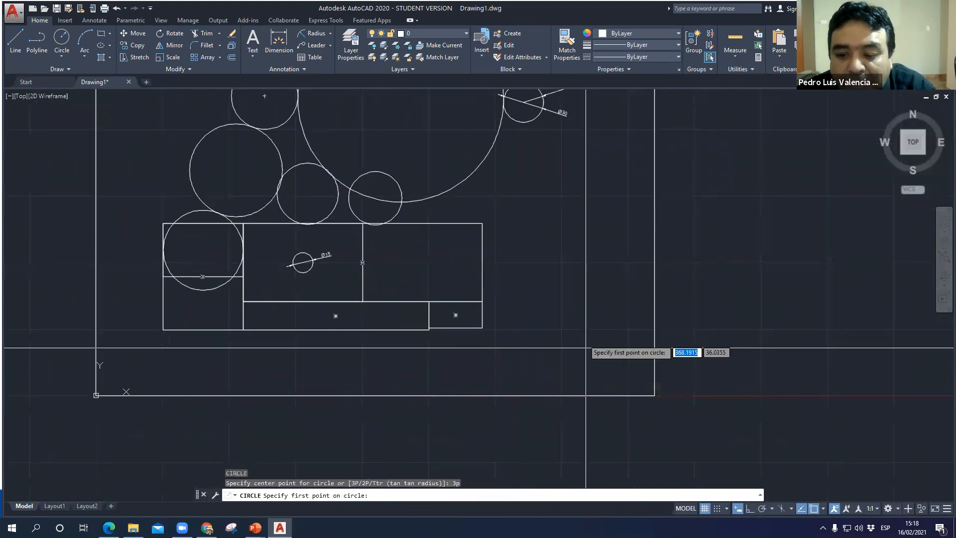
pyautogui.click(571, 395)
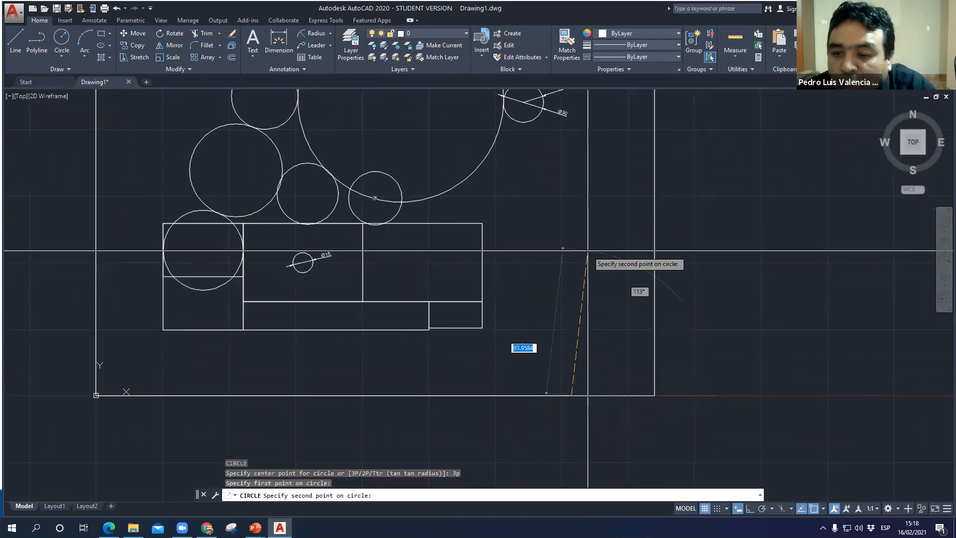
pyautogui.click(650, 229)
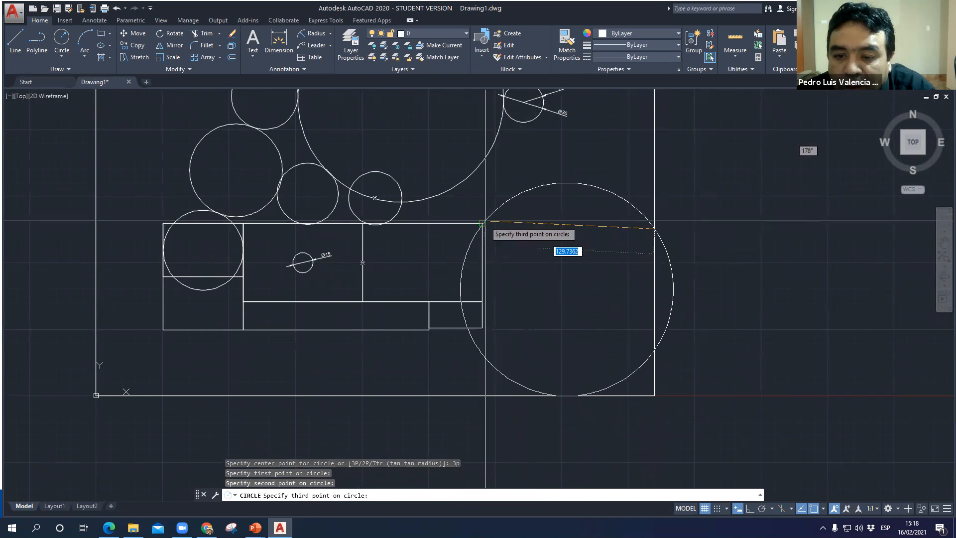
pyautogui.click(487, 221)
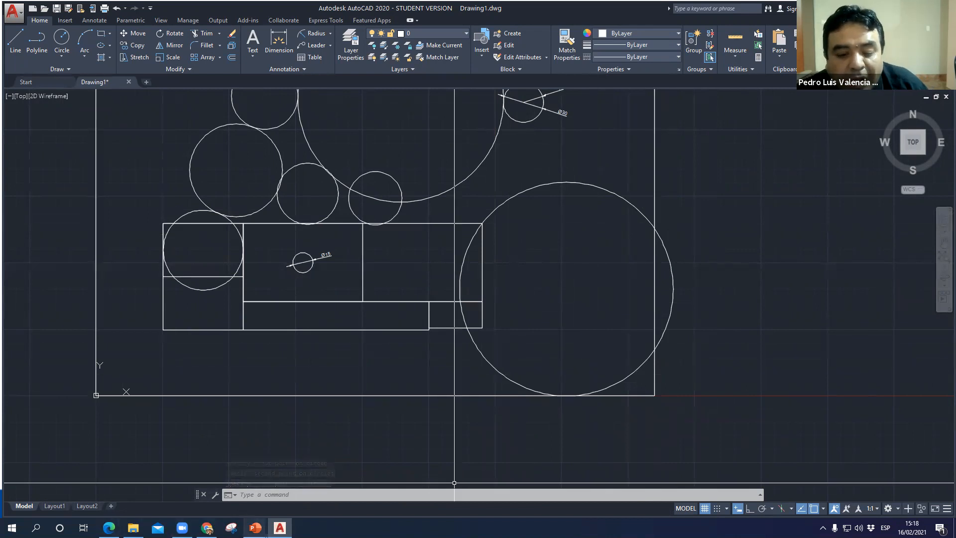
# - Switch to the PowerPoint slideshow to review the three-point circle slide, and return to AutoCAD
pyautogui.moveTo(255, 528)
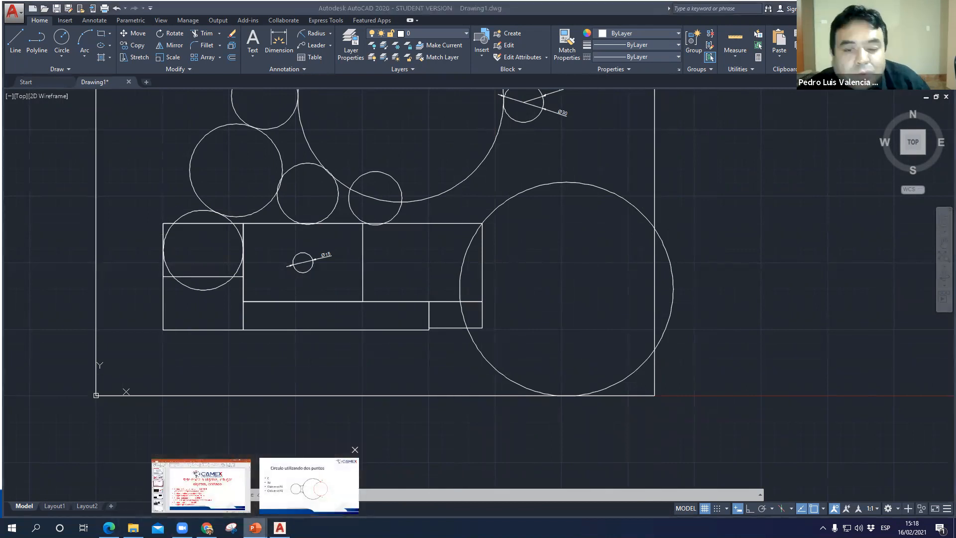
pyautogui.click(309, 480)
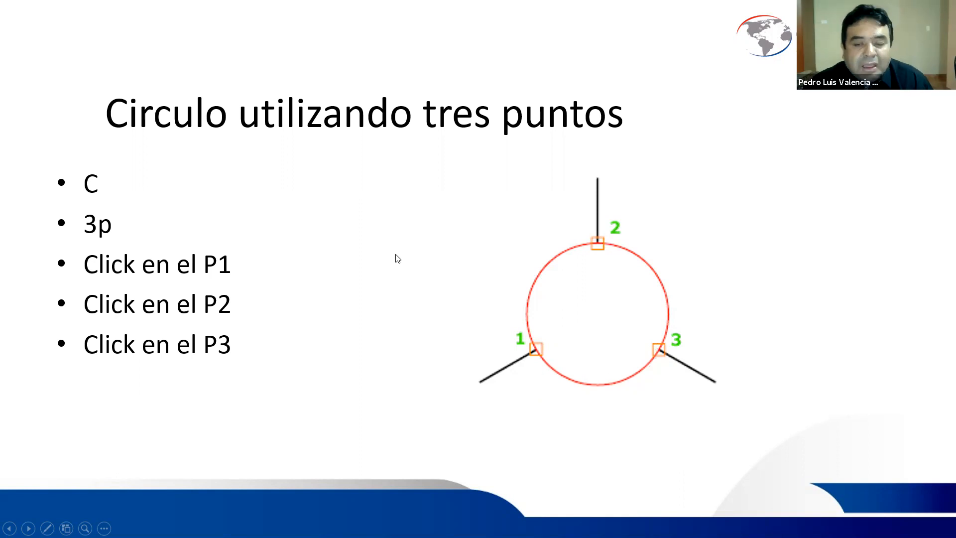
pyautogui.hotkey('alt', 'Tab')
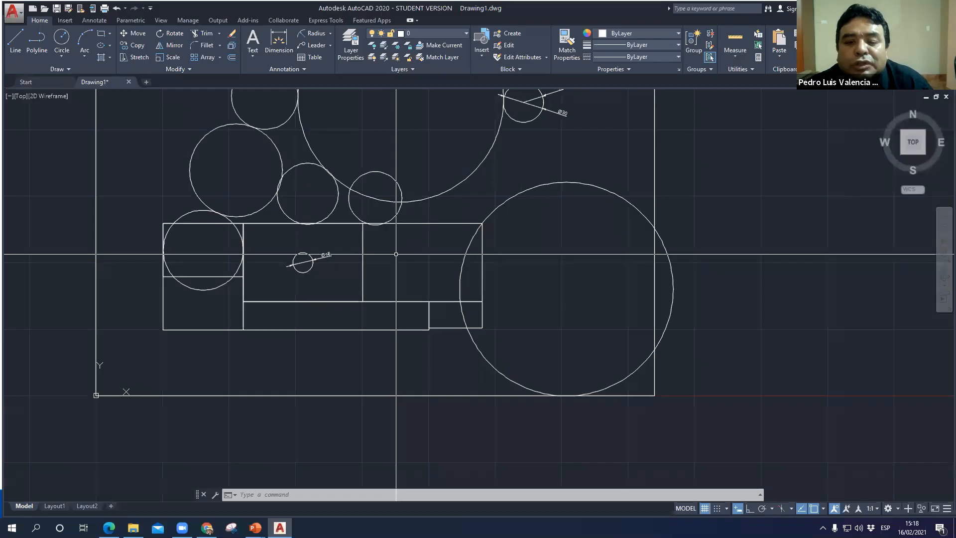
# - Select the Ø15 circle, the circle over the upper left rectangle and the upper middle rectangle to examine the gap between them, and clear the selection
pyautogui.moveTo(298, 351)
pyautogui.mouseDown(button='middle')
pyautogui.moveTo(357, 352)
pyautogui.moveTo(383, 339)
pyautogui.mouseUp(button='middle')
pyautogui.moveTo(403, 286); pyautogui.dragTo(355, 503, button='middle')
pyautogui.scroll(2, 527, 404)
pyautogui.moveTo(538, 406)
pyautogui.mouseDown(button='middle')
pyautogui.moveTo(517, 417)
pyautogui.moveTo(434, 413)
pyautogui.moveTo(438, 368)
pyautogui.mouseUp(button='middle')
pyautogui.scroll(-2, 563, 300)
pyautogui.moveTo(572, 303)
pyautogui.mouseDown(button='middle')
pyautogui.moveTo(538, 327)
pyautogui.moveTo(518, 371)
pyautogui.mouseUp(button='middle')
pyautogui.moveTo(105, 296)
pyautogui.mouseDown(button='middle')
pyautogui.moveTo(164, 307)
pyautogui.moveTo(542, 237)
pyautogui.mouseUp(button='middle')
pyautogui.scroll(2, 570, 281)
pyautogui.scroll(2, 602, 390)
pyautogui.moveTo(619, 367); pyautogui.dragTo(375, 266, button='middle')
pyautogui.scroll(4, 473, 204)
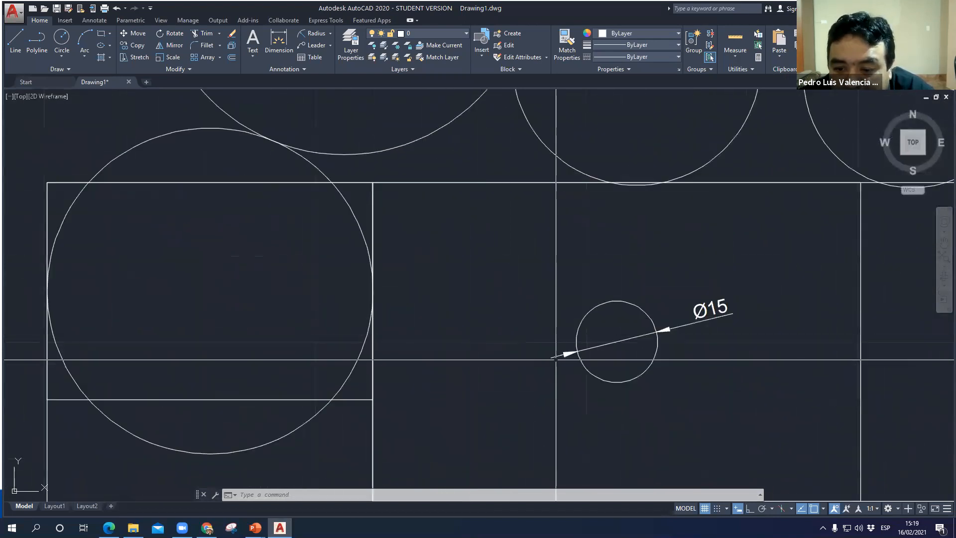
pyautogui.click(577, 349)
pyautogui.click(356, 366)
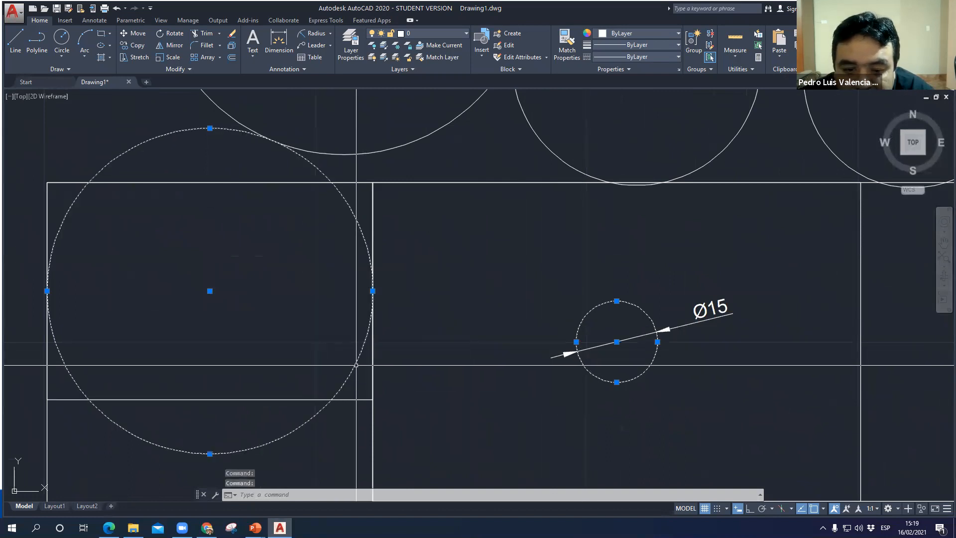
pyautogui.click(501, 182)
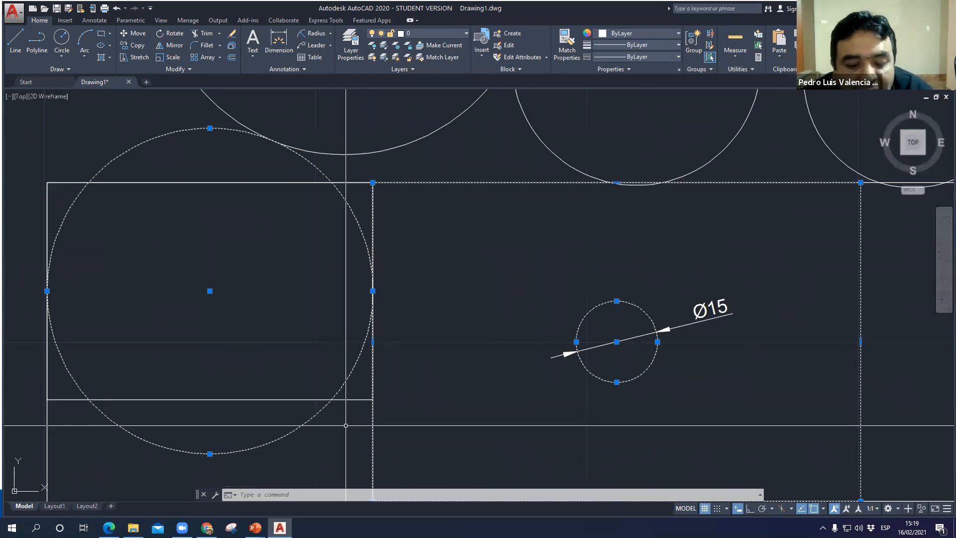
pyautogui.press('Escape')
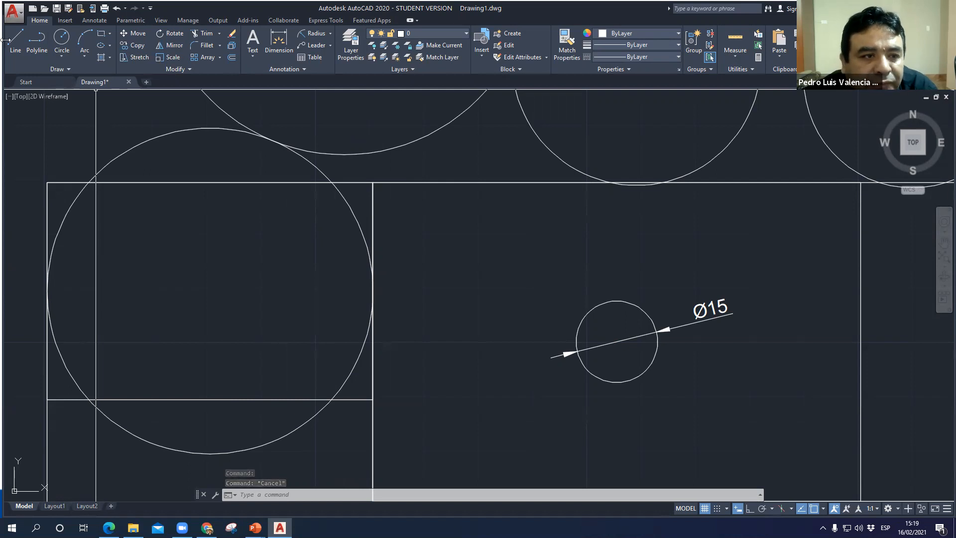
pyautogui.write('c')
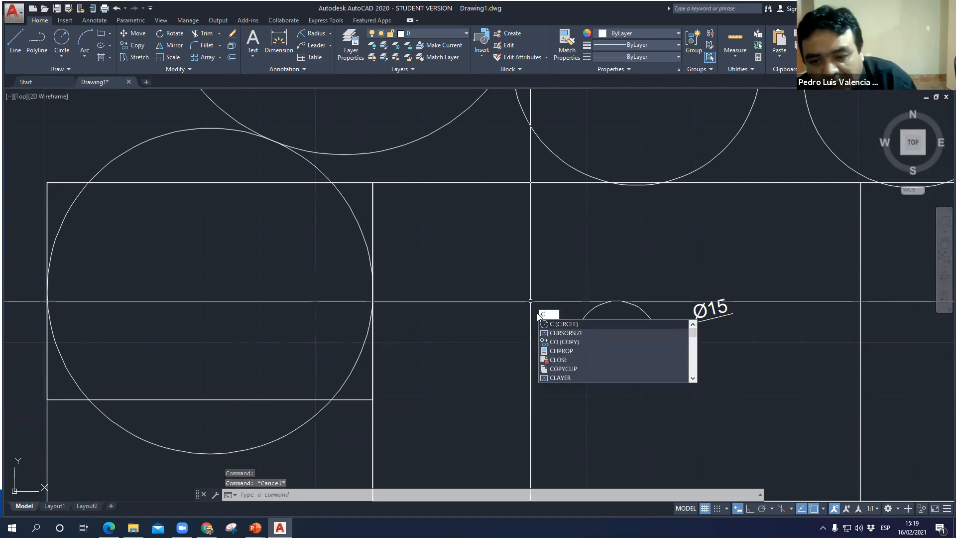
pyautogui.press('Return')
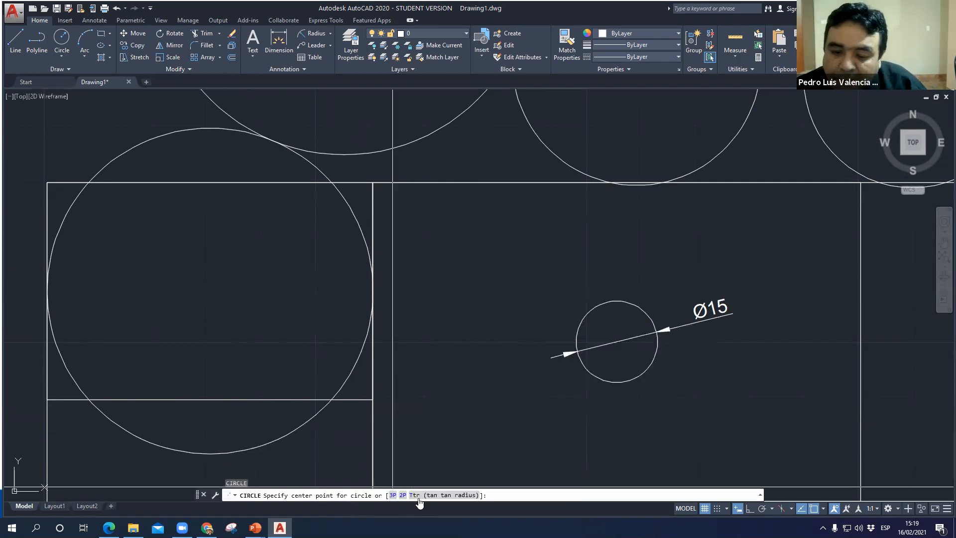
pyautogui.press('Escape')
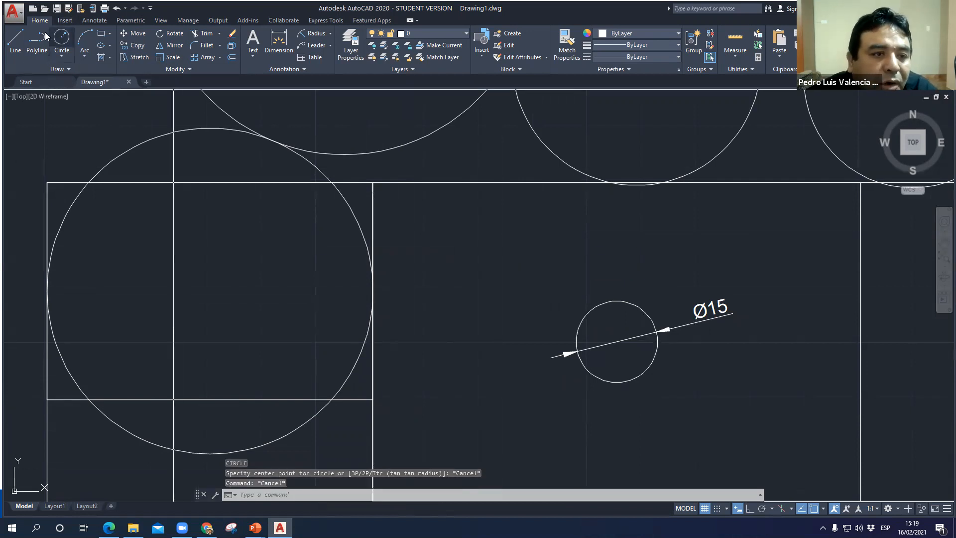
# - Draw a 3-Point circle through the upper middle rectangle's top edge, the Ø15 circle and the circle over the upper left rectangle
pyautogui.click(61, 60)
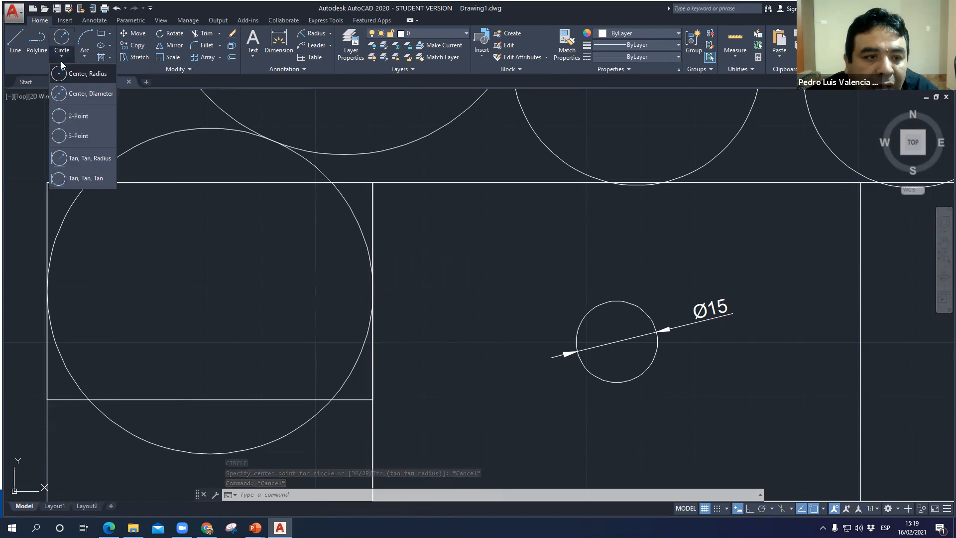
pyautogui.click(79, 138)
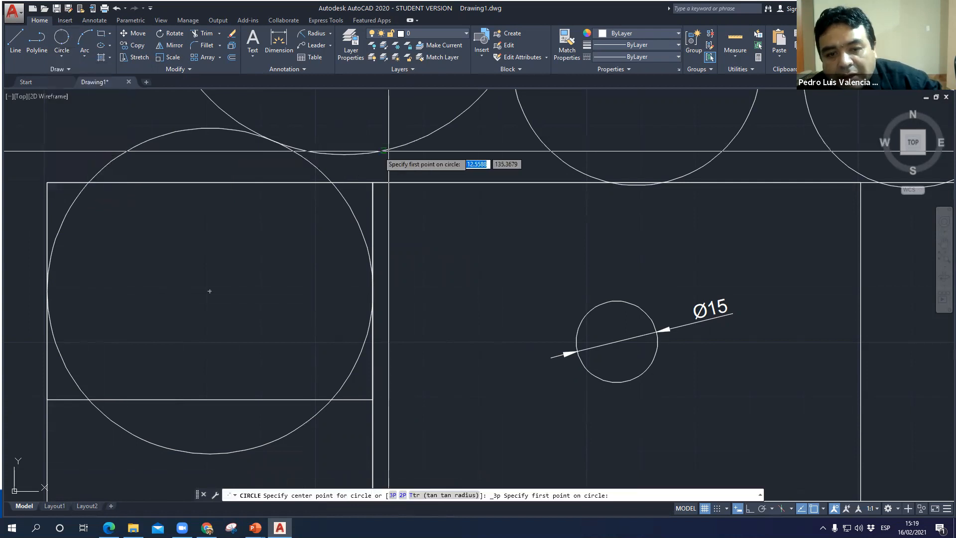
pyautogui.click(487, 182)
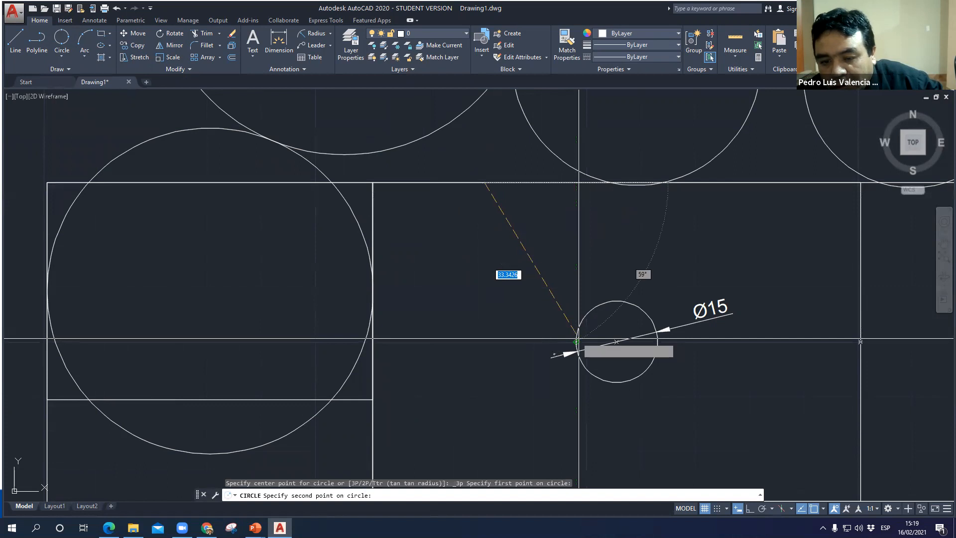
pyautogui.click(577, 339)
pyautogui.click(354, 367)
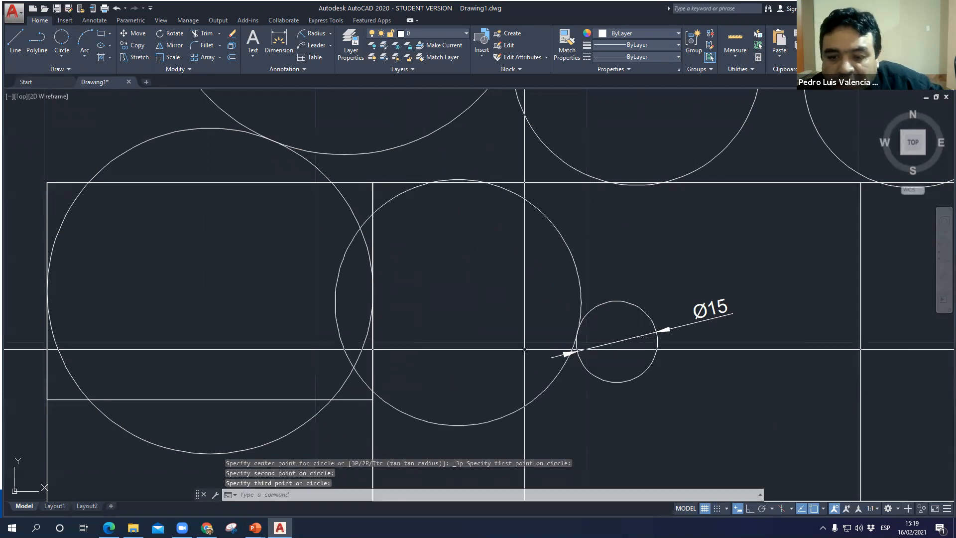
pyautogui.scroll(5, 589, 344)
pyautogui.scroll(-5, 550, 329)
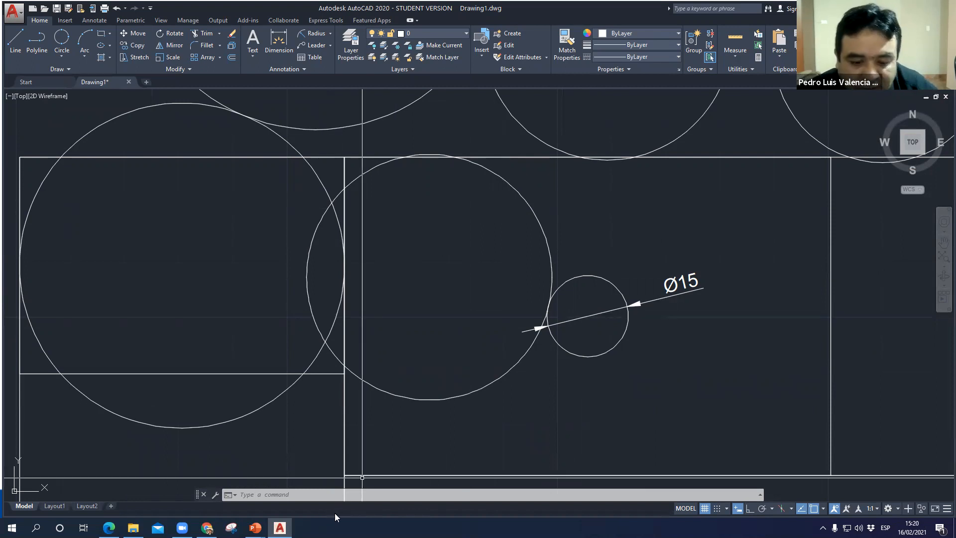
# - Switch to the PowerPoint slideshow, read the procedure on the Tan-Tan-Radio circle slide, and return to AutoCAD
pyautogui.moveTo(255, 527)
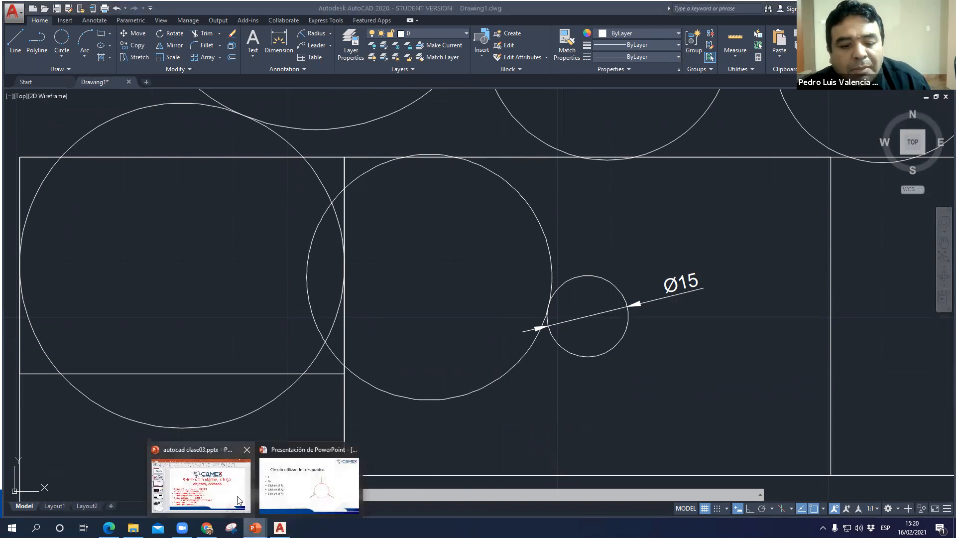
pyautogui.click(308, 485)
pyautogui.press('Right')
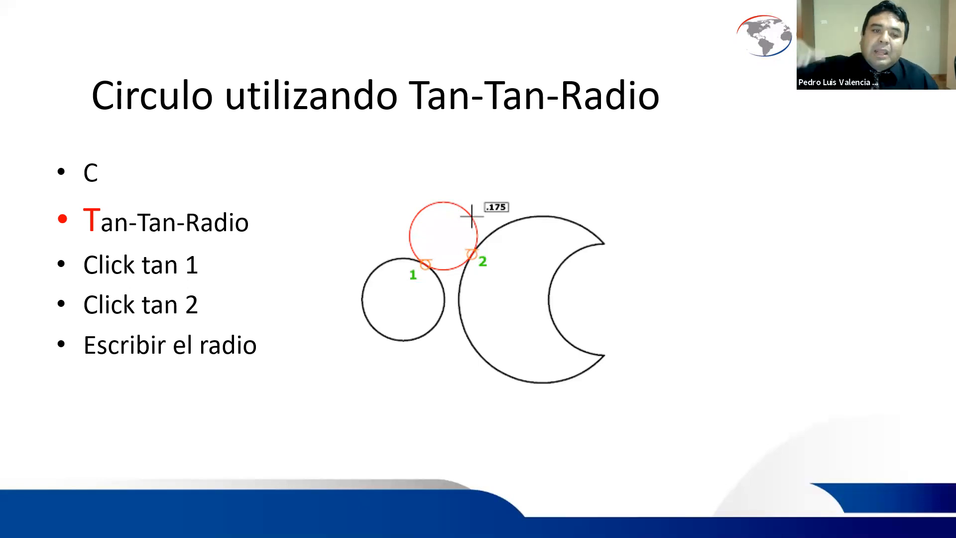
pyautogui.click(91, 182)
pyautogui.click(91, 182)
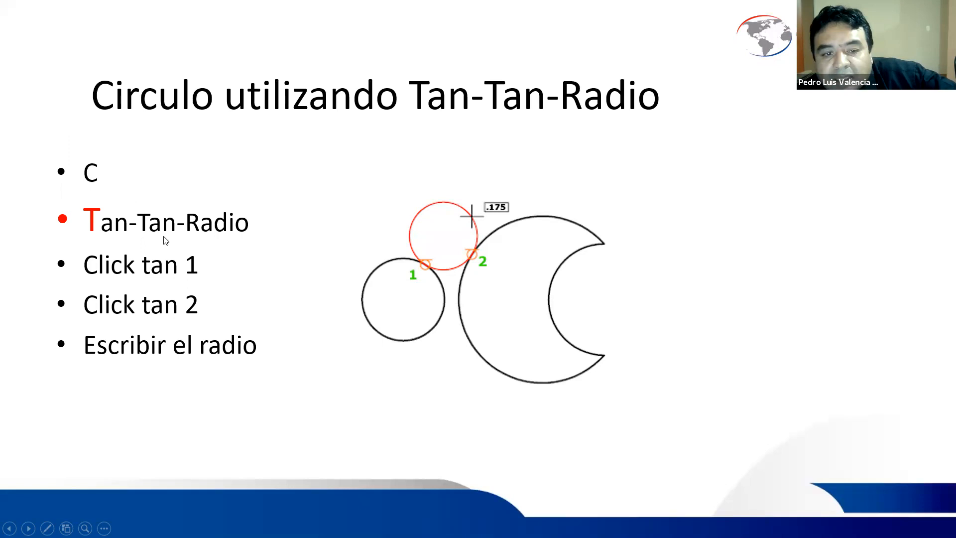
pyautogui.press('ctrl')
pyautogui.press('ctrl')
pyautogui.press('ctrl')
pyautogui.press('ctrl')
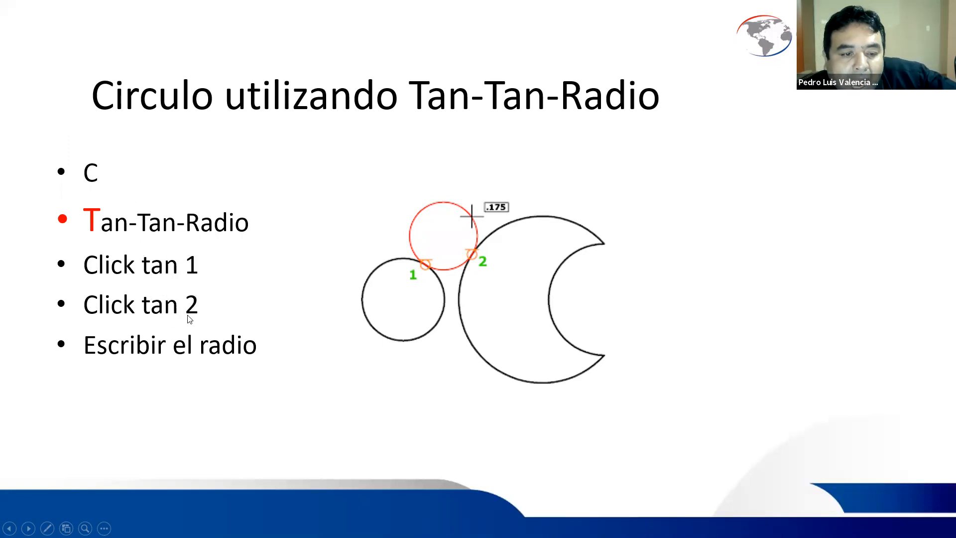
pyautogui.press('ctrl')
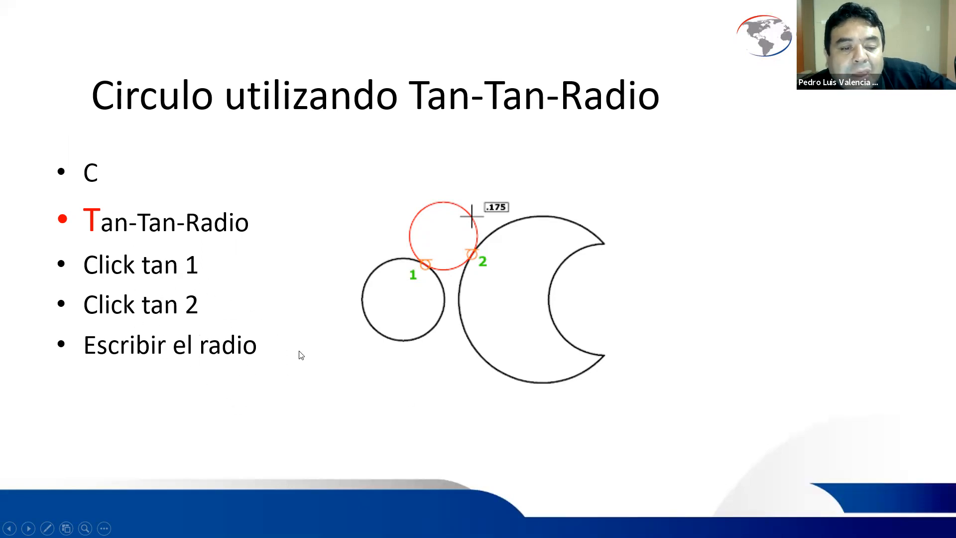
pyautogui.press('ctrl')
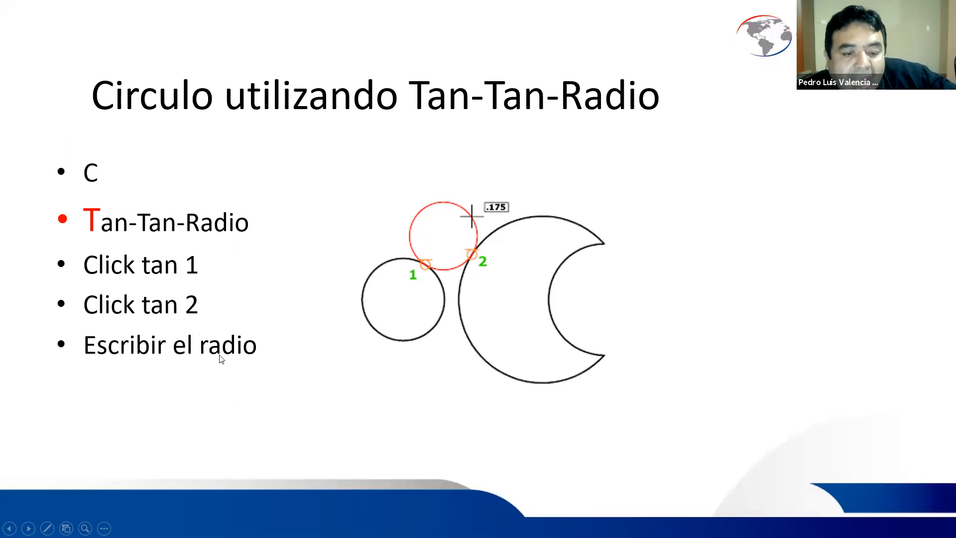
pyautogui.hotkey('alt', 'Tab')
# - Draw a Ttr circle of radius 10 tangent to the top and right edges of the long lower rectangle, and inspect its tangency
pyautogui.moveTo(520, 296); pyautogui.dragTo(490, 348, button='middle')
pyautogui.scroll(5, 631, 366)
pyautogui.moveTo(629, 356); pyautogui.dragTo(623, 173, button='middle')
pyautogui.moveTo(258, 273); pyautogui.dragTo(291, 315, button='middle')
pyautogui.scroll(5, 410, 250)
pyautogui.moveTo(538, 237); pyautogui.dragTo(457, 265, button='middle')
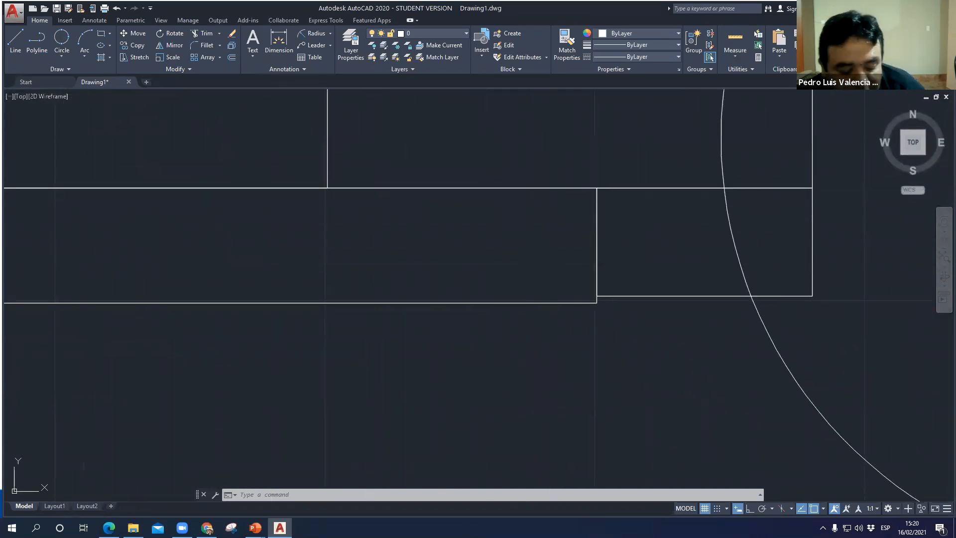
pyautogui.write('c')
pyautogui.press('Return')
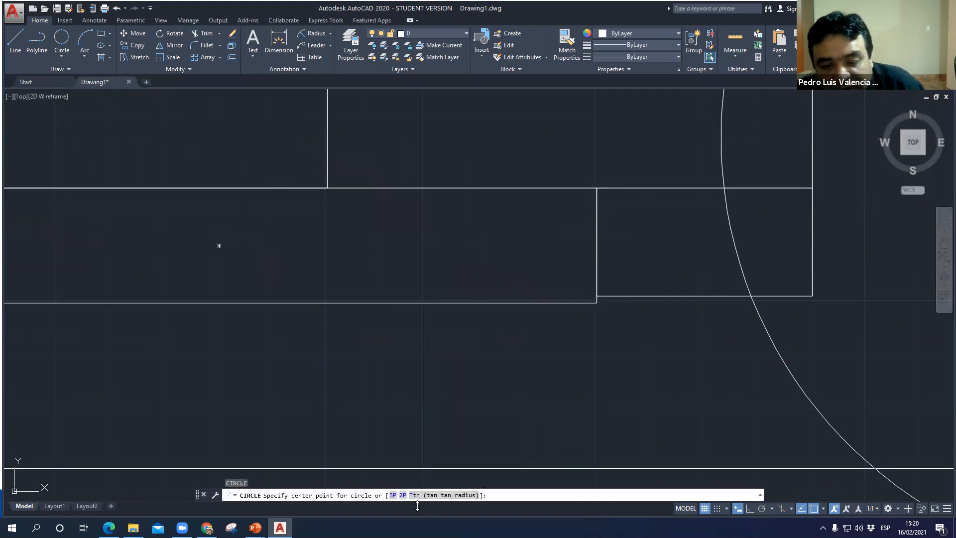
pyautogui.click(413, 494)
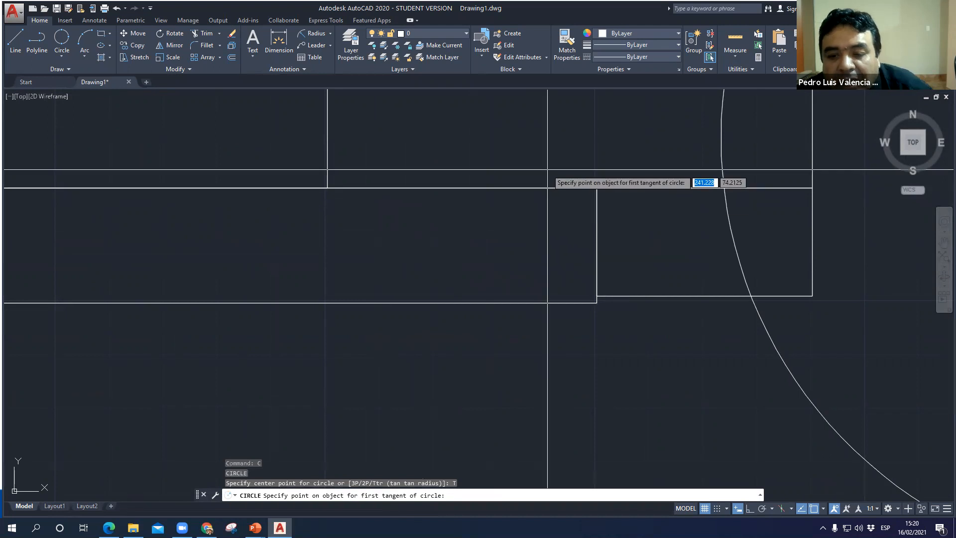
pyautogui.click(531, 188)
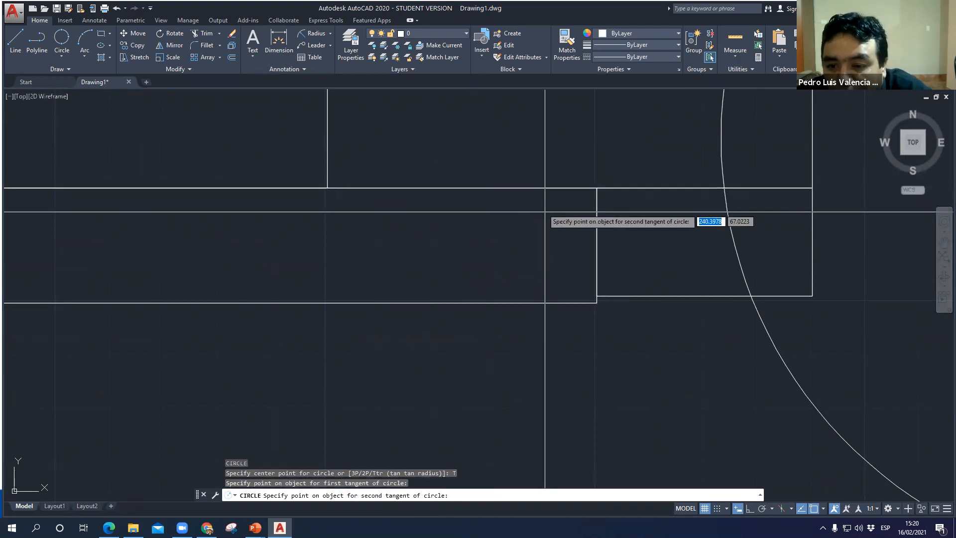
pyautogui.click(597, 256)
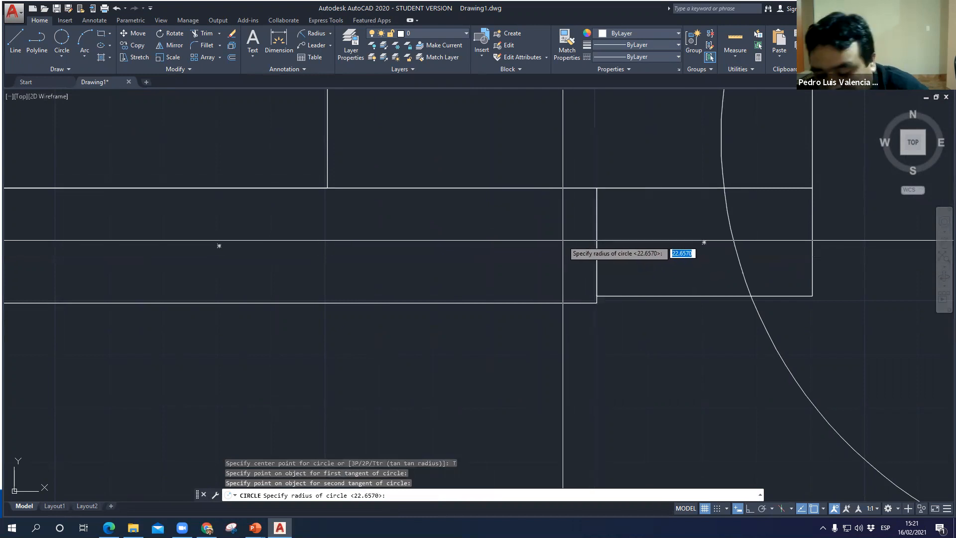
pyautogui.write('10')
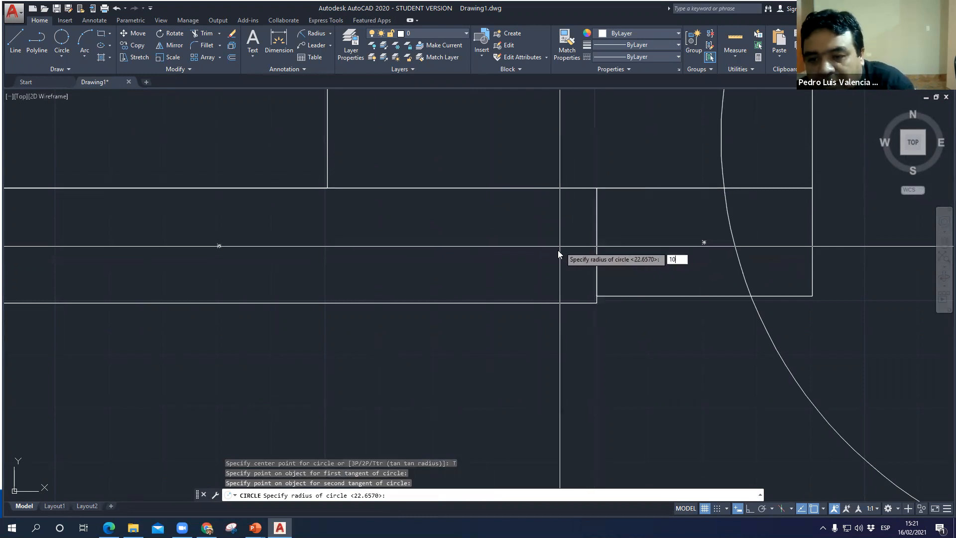
pyautogui.press('Return')
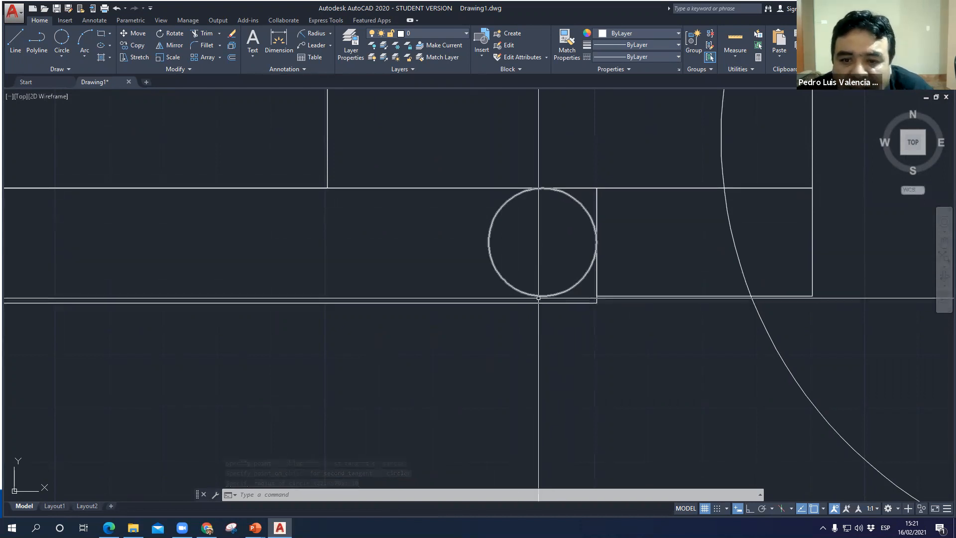
pyautogui.scroll(-2, 542, 294)
pyautogui.moveTo(542, 251); pyautogui.dragTo(544, 243, button='middle')
pyautogui.scroll(8, 544, 225)
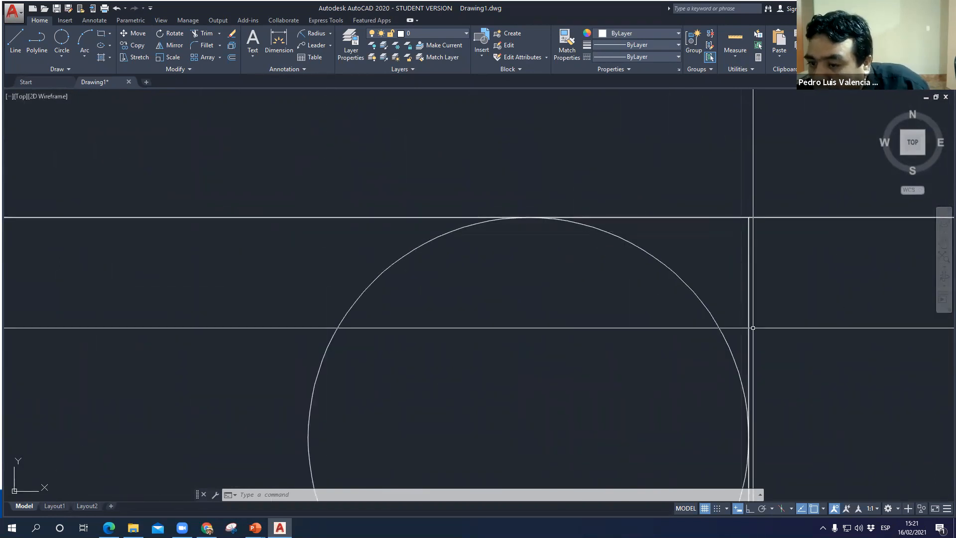
# - Draw a Ttr circle of radius 10 tangent to the top and left edges of the long lower rectangle
pyautogui.scroll(-4, 664, 307)
pyautogui.moveTo(560, 311); pyautogui.dragTo(629, 213, button='middle')
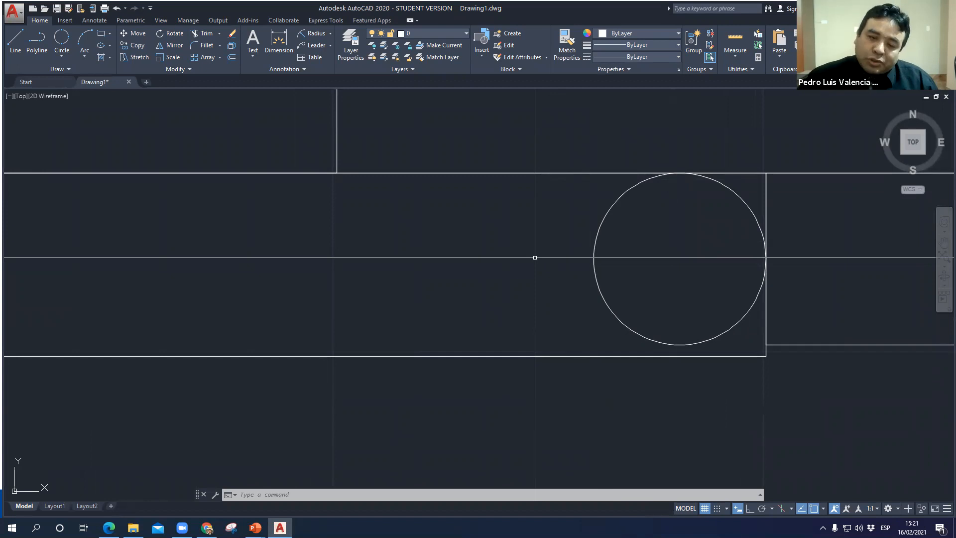
pyautogui.write('C')
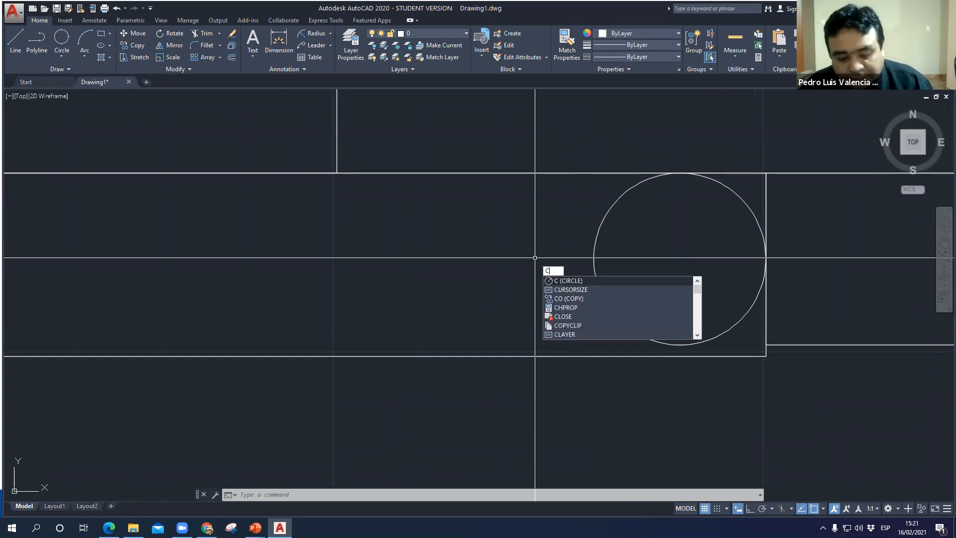
pyautogui.press('Return')
pyautogui.write('t')
pyautogui.press('Return')
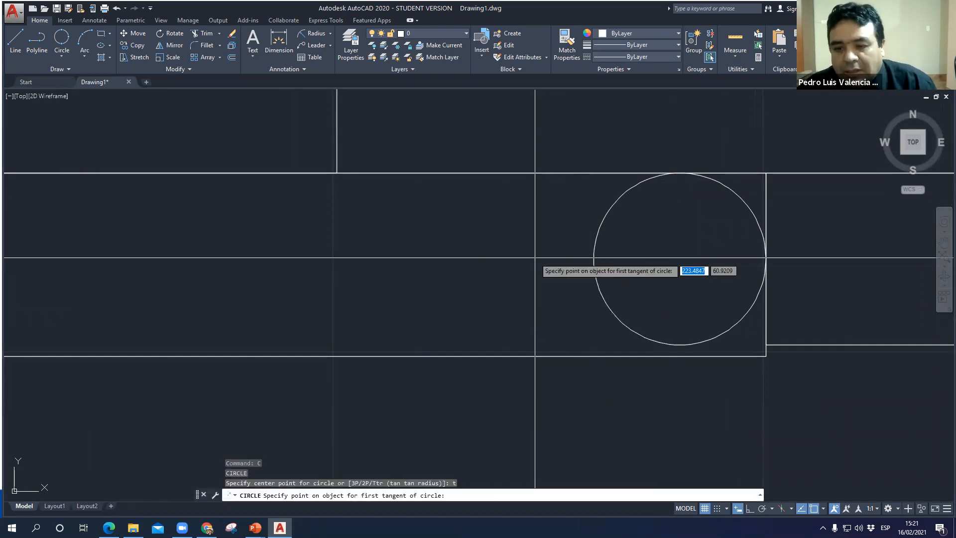
pyautogui.moveTo(251, 301); pyautogui.dragTo(533, 279, button='middle')
pyautogui.scroll(-2, 533, 279)
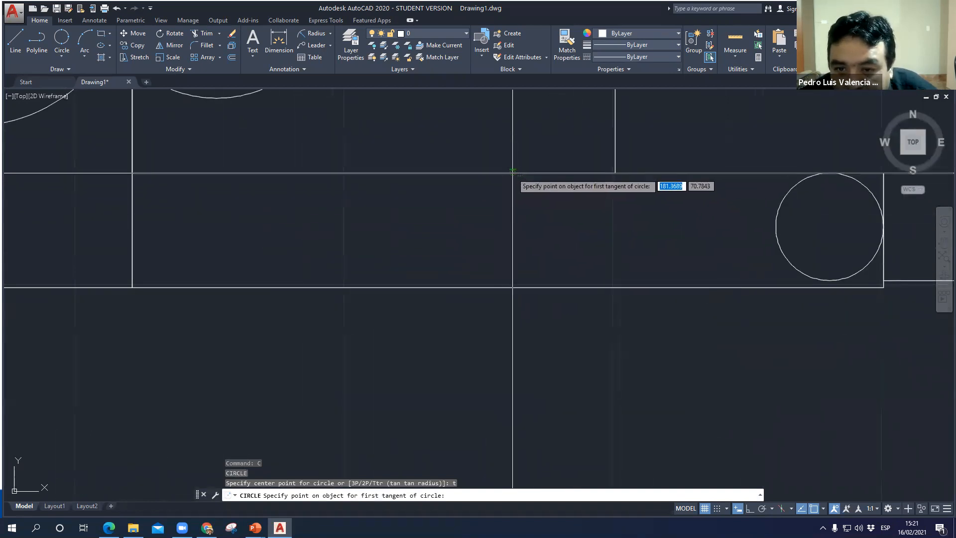
pyautogui.click(513, 173)
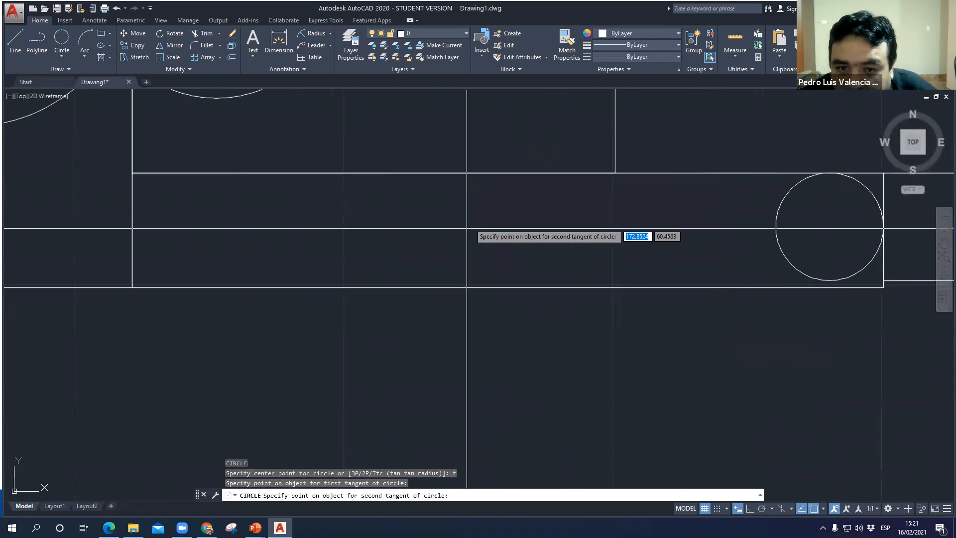
pyautogui.click(132, 265)
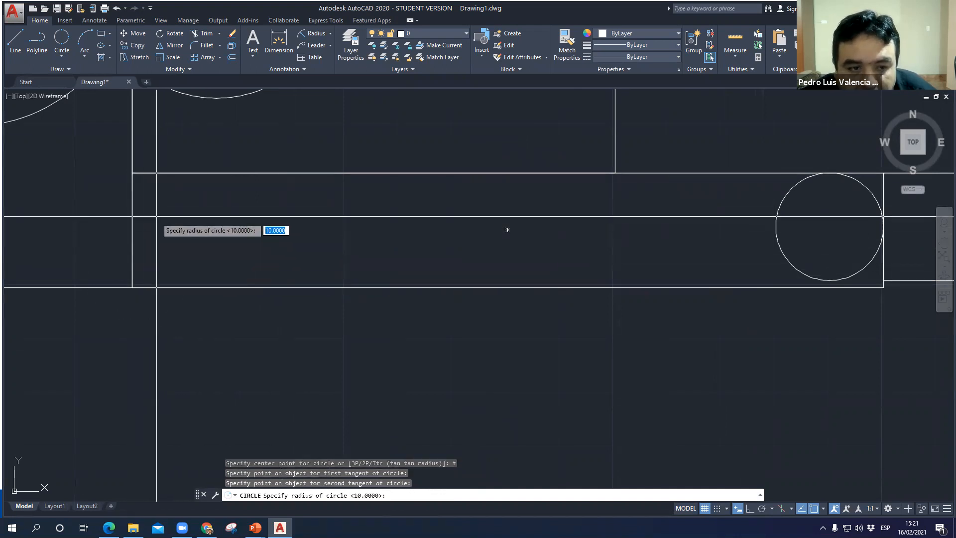
pyautogui.write('10')
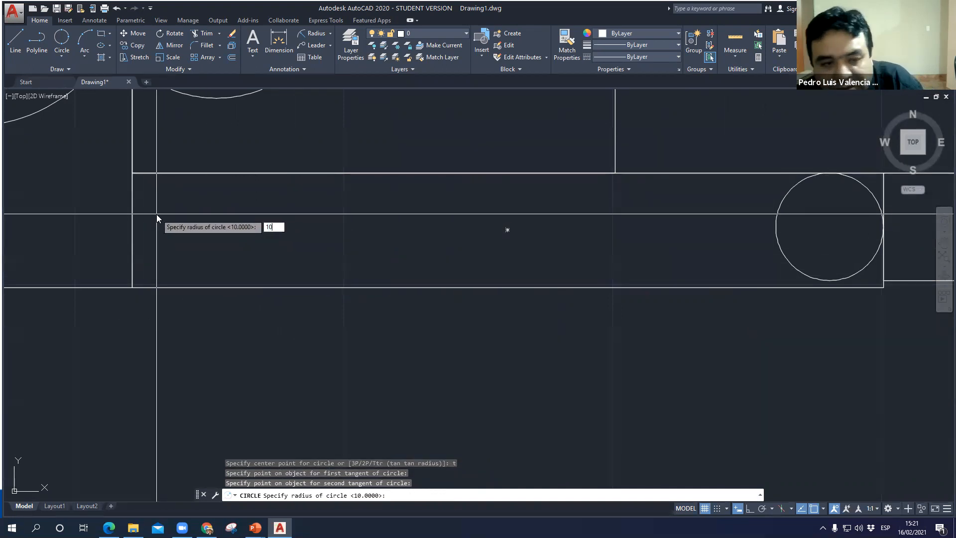
pyautogui.press('Return')
pyautogui.scroll(5, 181, 286)
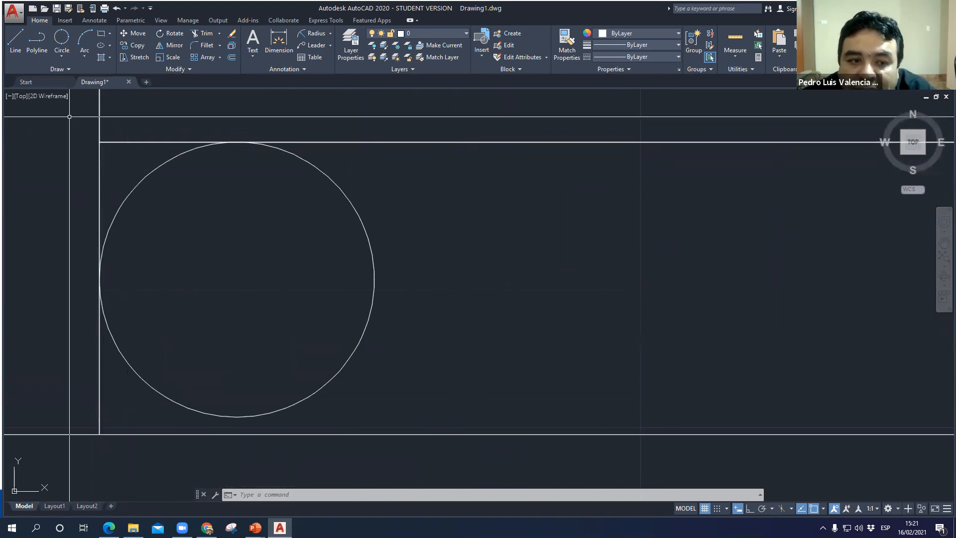
# - Select the rectangles meeting at the left Ttr circle to examine their shared edges, and clear the selection
pyautogui.click(145, 142)
pyautogui.click(100, 172)
pyautogui.click(123, 142)
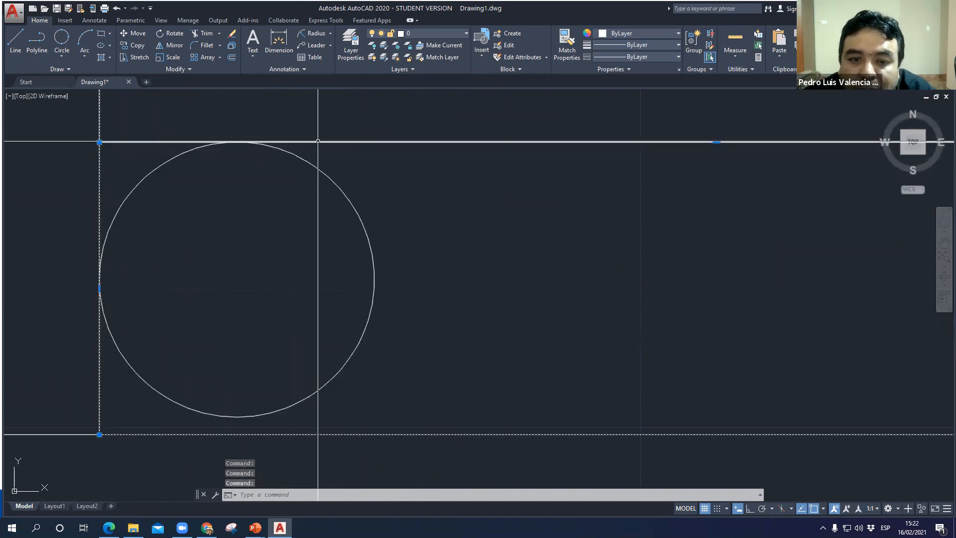
pyautogui.click(320, 141)
pyautogui.click(318, 140)
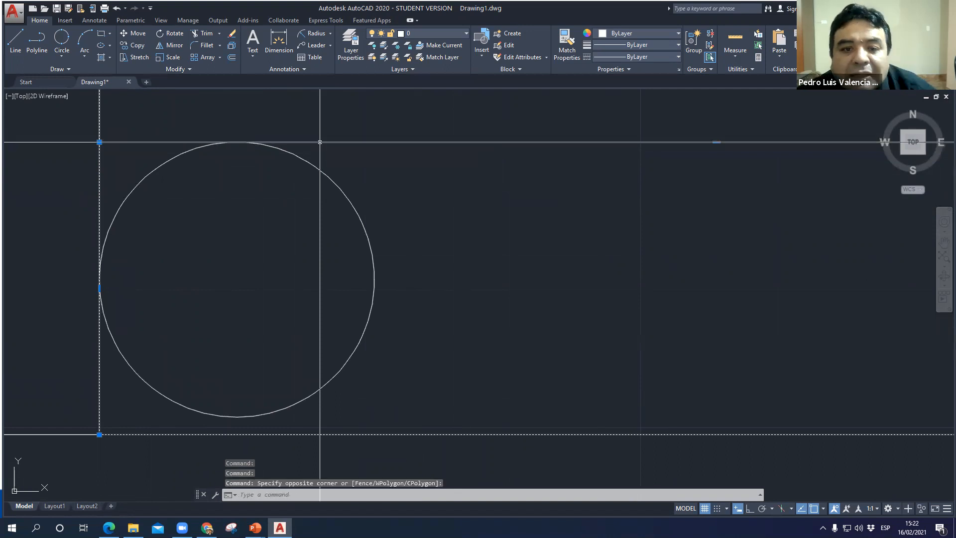
pyautogui.press('Escape')
pyautogui.scroll(-6, 346, 282)
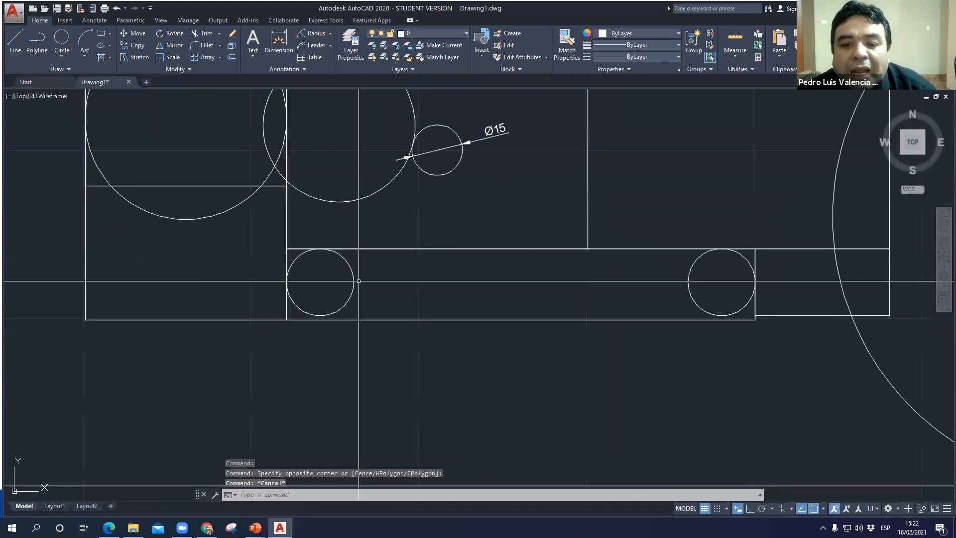
pyautogui.click(392, 249)
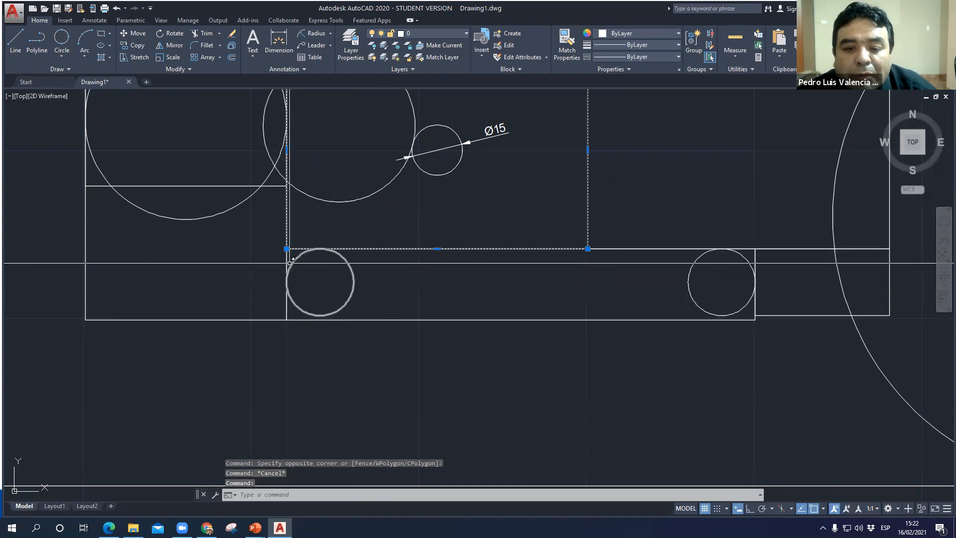
pyautogui.click(586, 254)
pyautogui.press('Escape')
pyautogui.press('Escape')
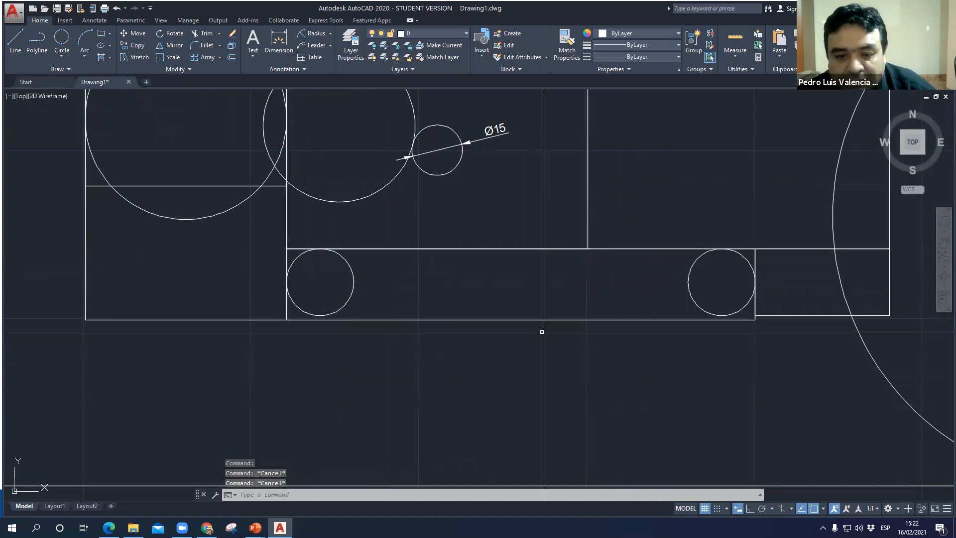
# - Switch to the PowerPoint slideshow, read the procedure on the Tan-Tan-Tan circle slide, and return to AutoCAD
pyautogui.scroll(-5, 527, 359)
pyautogui.scroll(3, 524, 375)
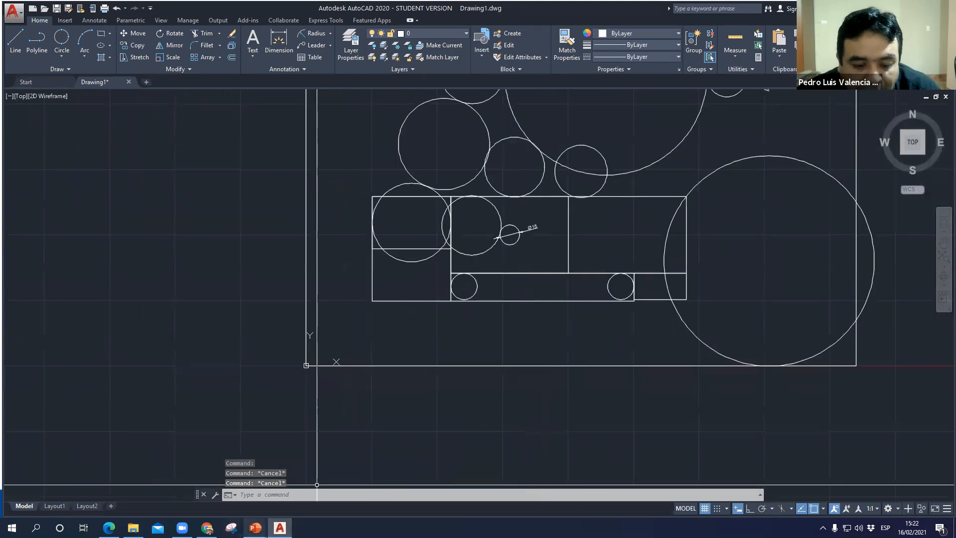
pyautogui.click(196, 481)
pyautogui.press('Right')
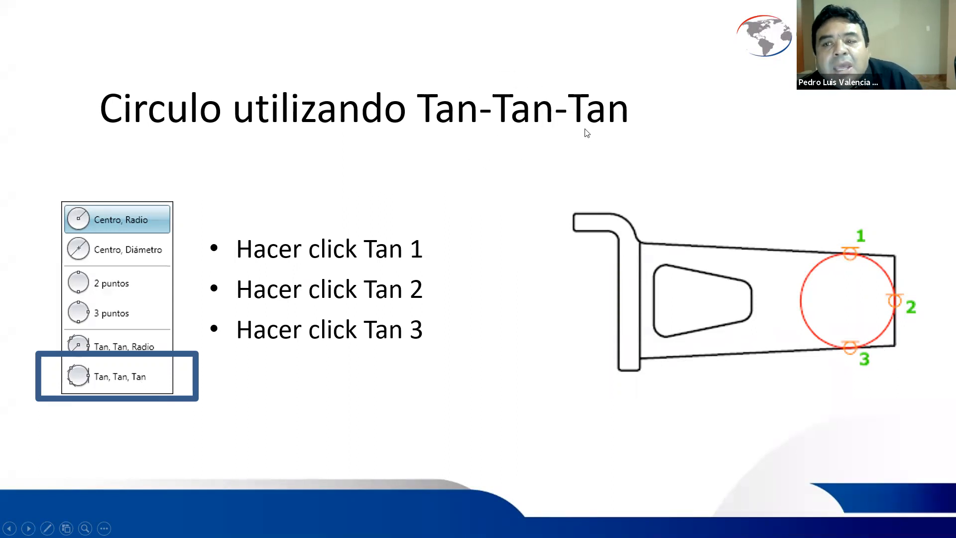
pyautogui.hotkey('alt', 'Tab')
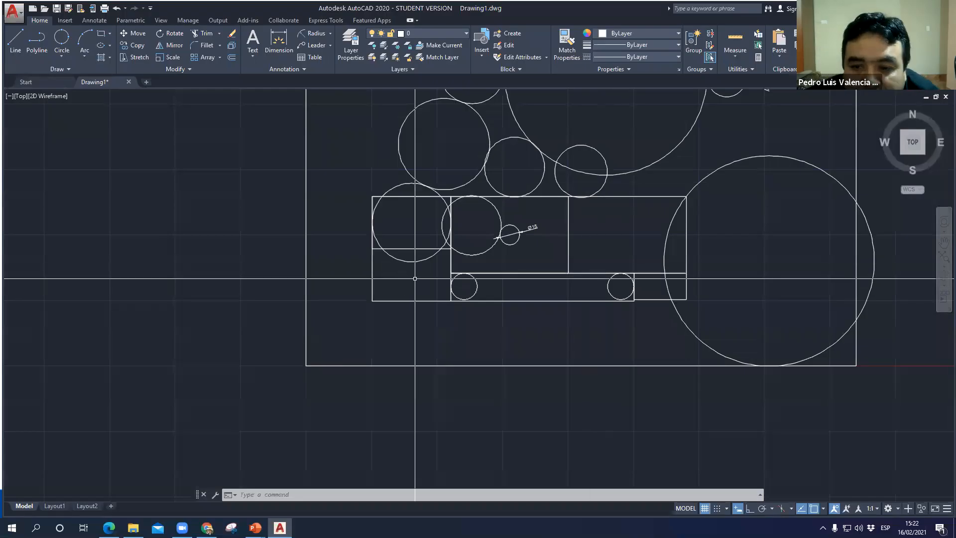
# - Select the three neighbouring circles above the rectangles to examine the gap between them, and clear the selection
pyautogui.scroll(-4, 438, 293)
pyautogui.scroll(6, 438, 292)
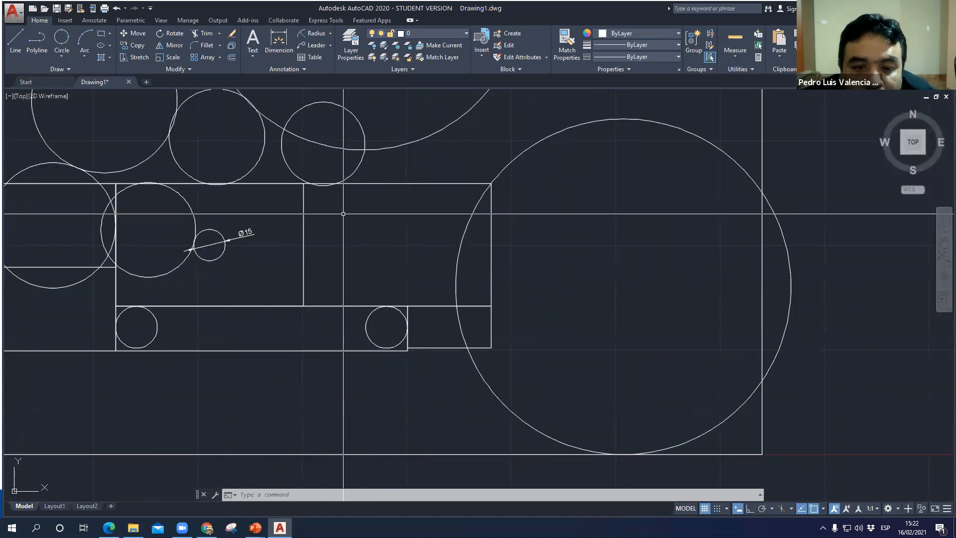
pyautogui.scroll(2, 344, 213)
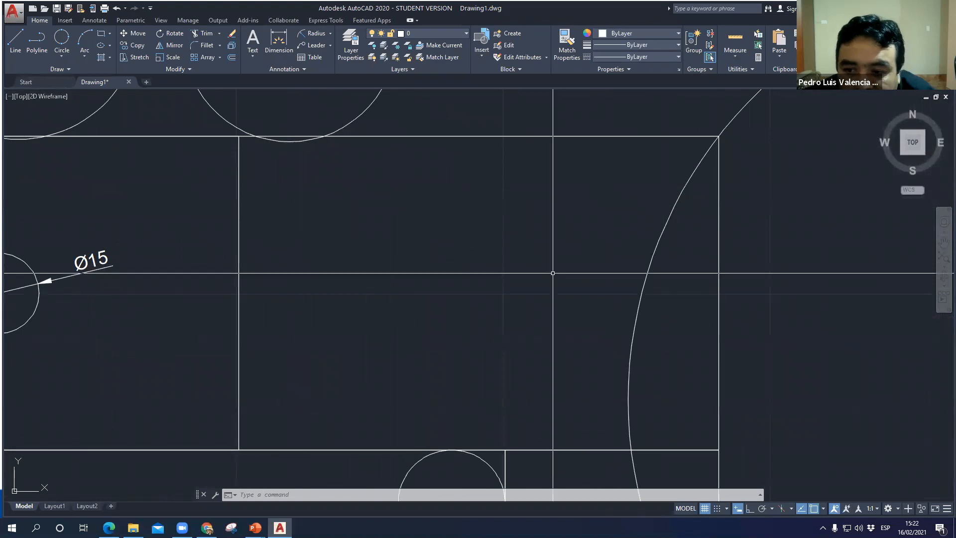
pyautogui.scroll(-3, 341, 303)
pyautogui.moveTo(342, 303)
pyautogui.mouseDown(button='middle')
pyautogui.moveTo(395, 342)
pyautogui.moveTo(422, 449)
pyautogui.mouseUp(button='middle')
pyautogui.scroll(3, 351, 266)
pyautogui.moveTo(351, 267); pyautogui.dragTo(443, 365, button='middle')
pyautogui.scroll(-1, 443, 365)
pyautogui.click(367, 248)
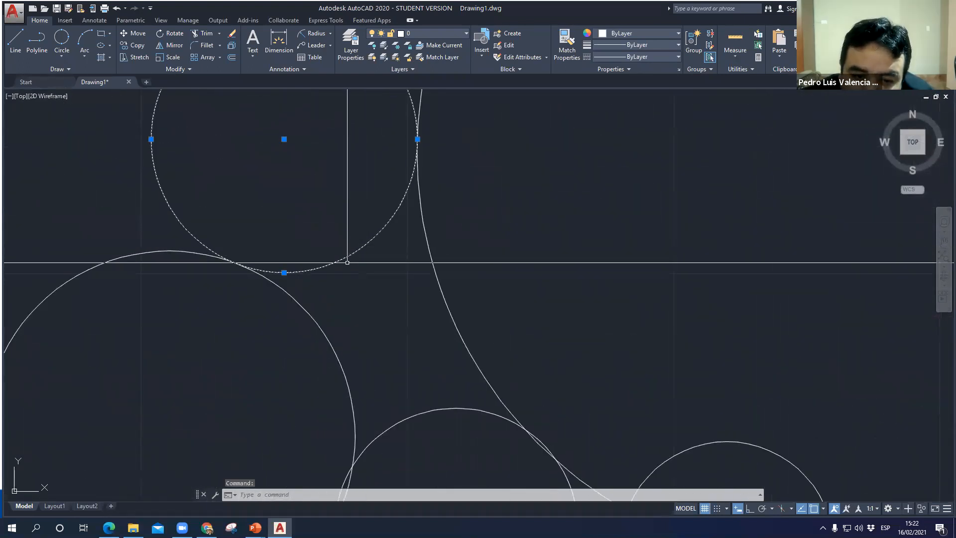
pyautogui.click(324, 330)
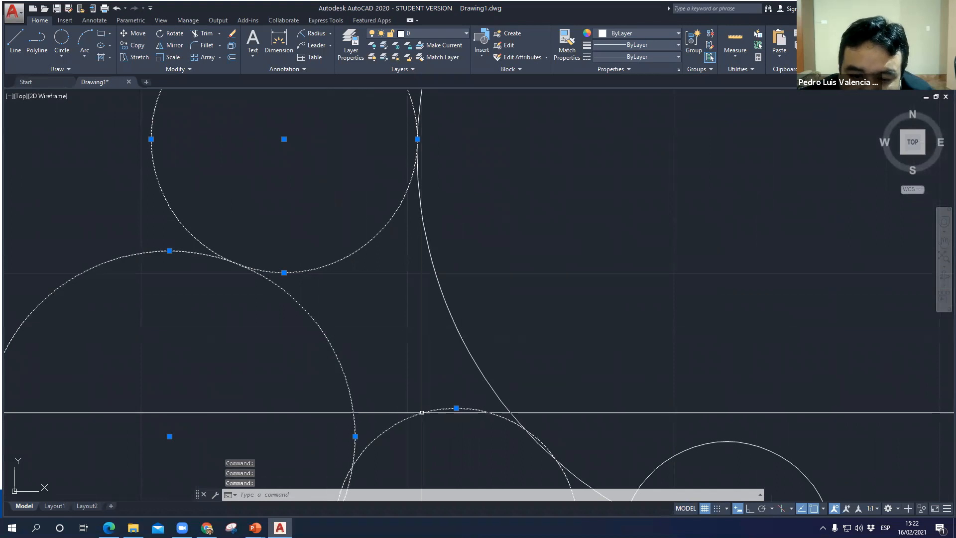
pyautogui.press('Escape')
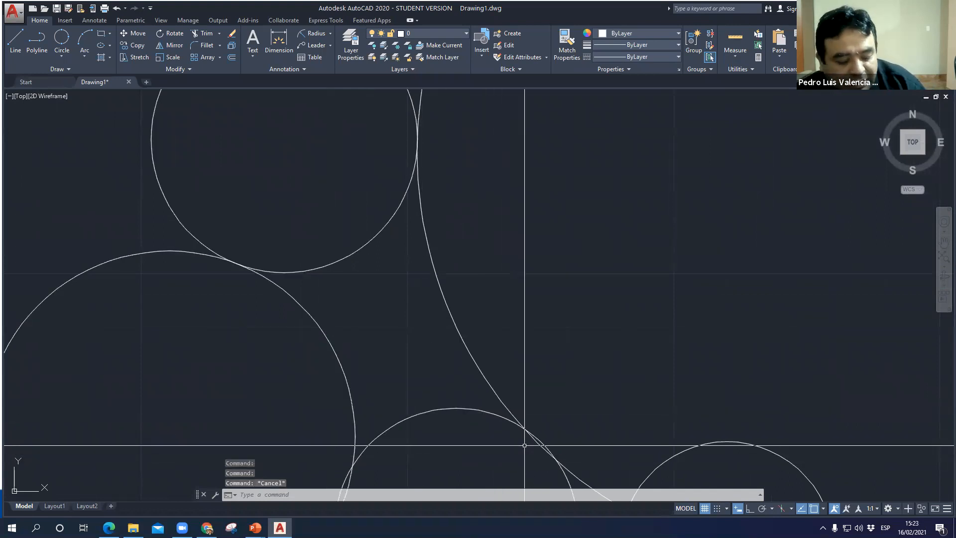
# - Draw a Tan, Tan, Tan circle tangent to the upper circle, the circle below it on the left and the lower middle circle
pyautogui.write('c')
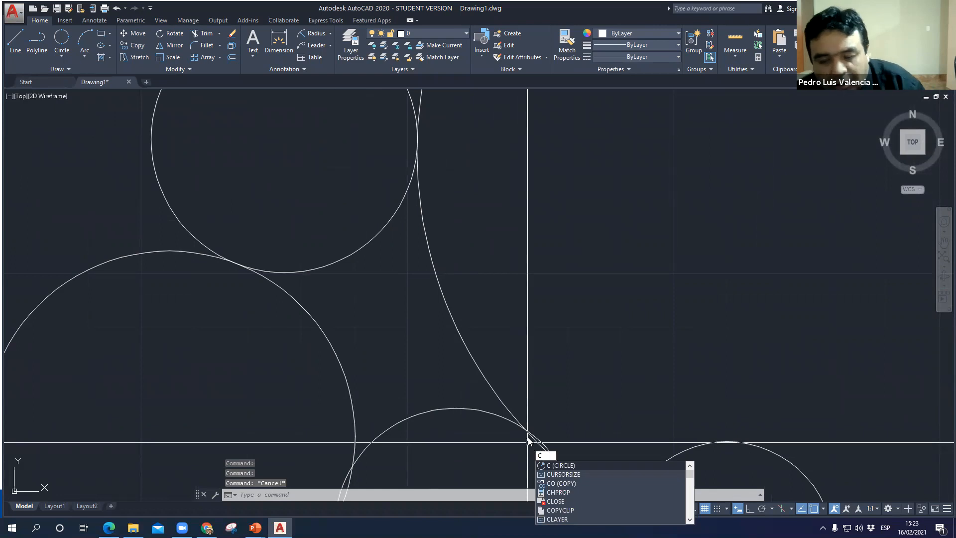
pyautogui.press('Escape')
pyautogui.press('Escape')
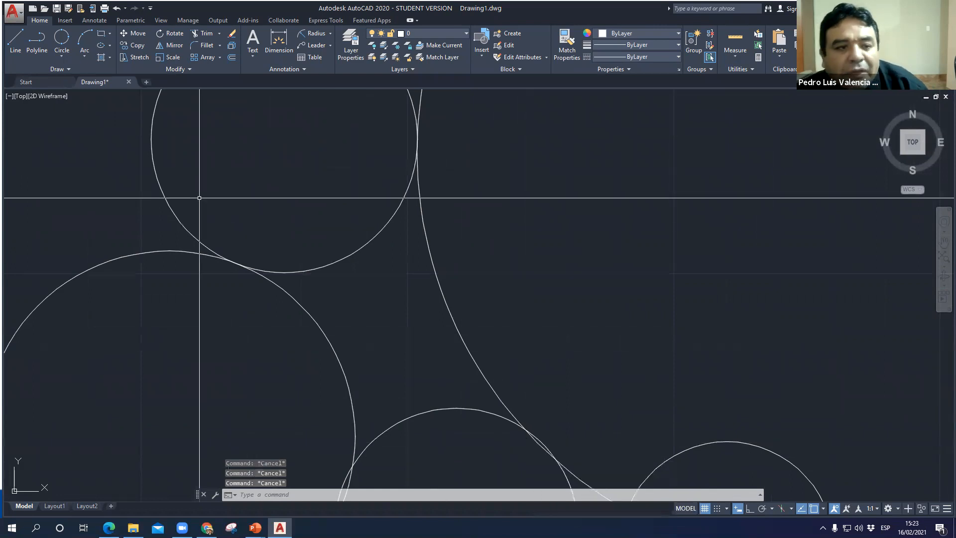
pyautogui.click(63, 58)
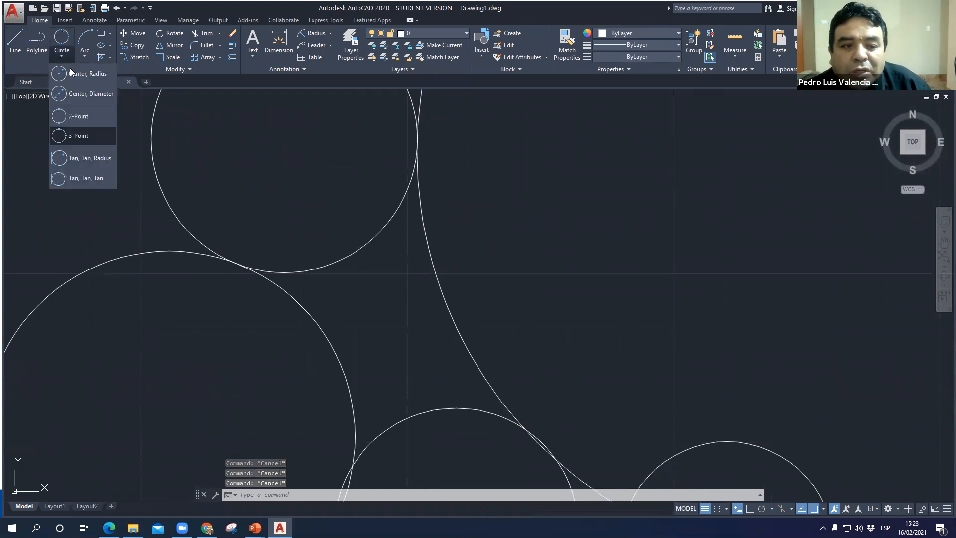
pyautogui.click(96, 181)
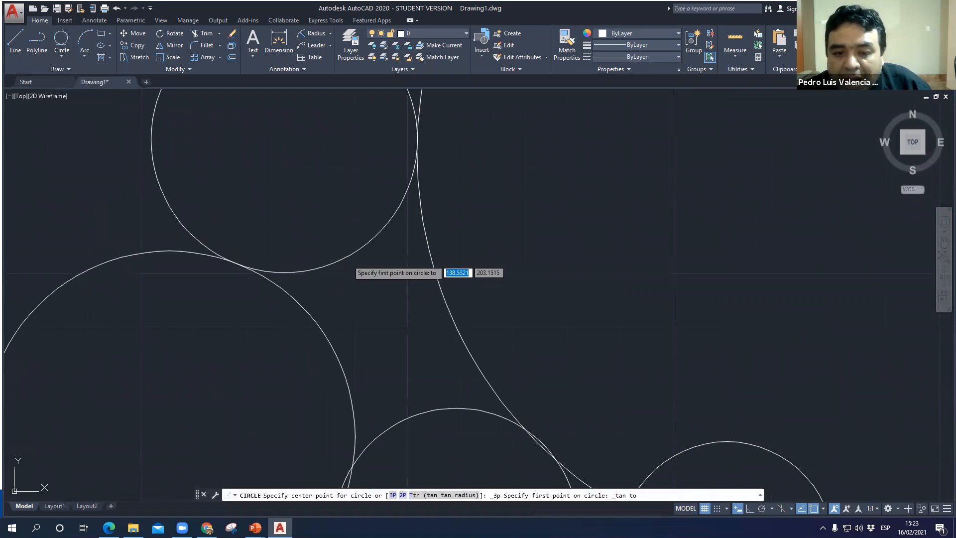
pyautogui.click(347, 260)
pyautogui.click(333, 339)
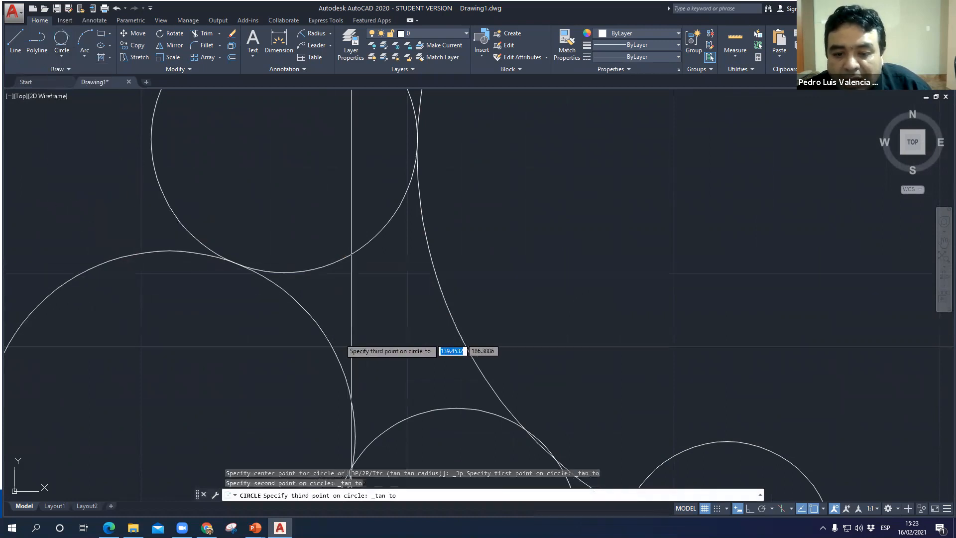
pyautogui.click(427, 409)
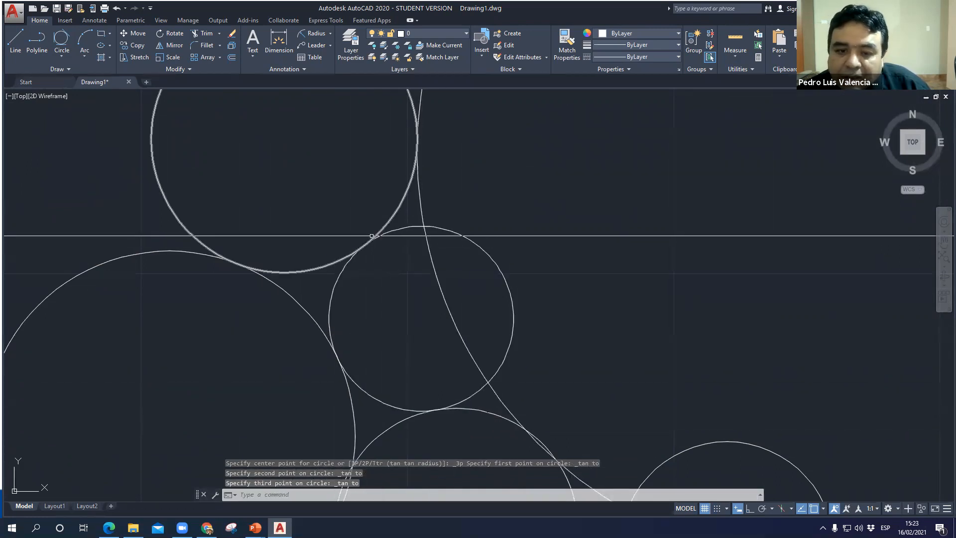
# - Select the circles around the new tangent circle, including the large one crossing it, to examine their tangency, and clear the selection
pyautogui.click(317, 267)
pyautogui.click(303, 303)
pyautogui.click(301, 307)
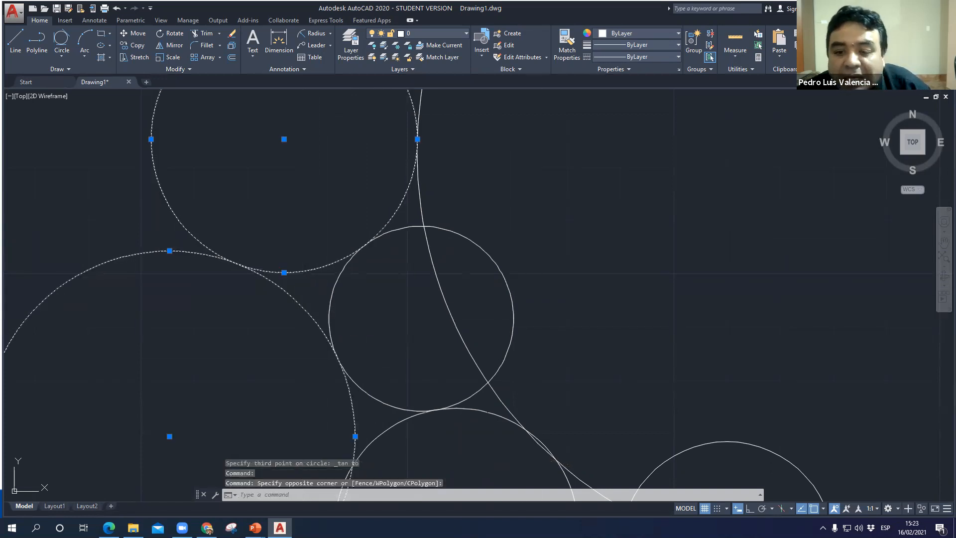
pyautogui.press('Escape')
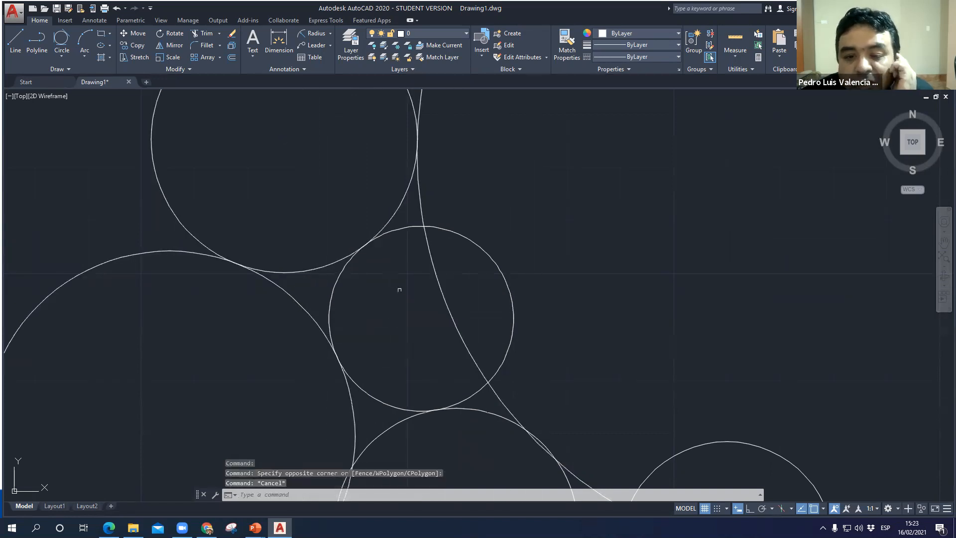
pyautogui.click(406, 195)
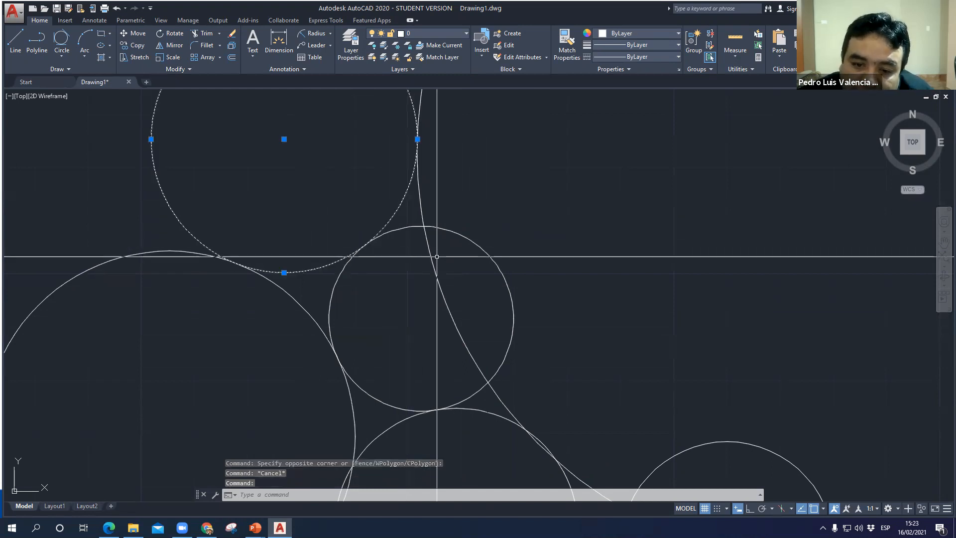
pyautogui.click(432, 258)
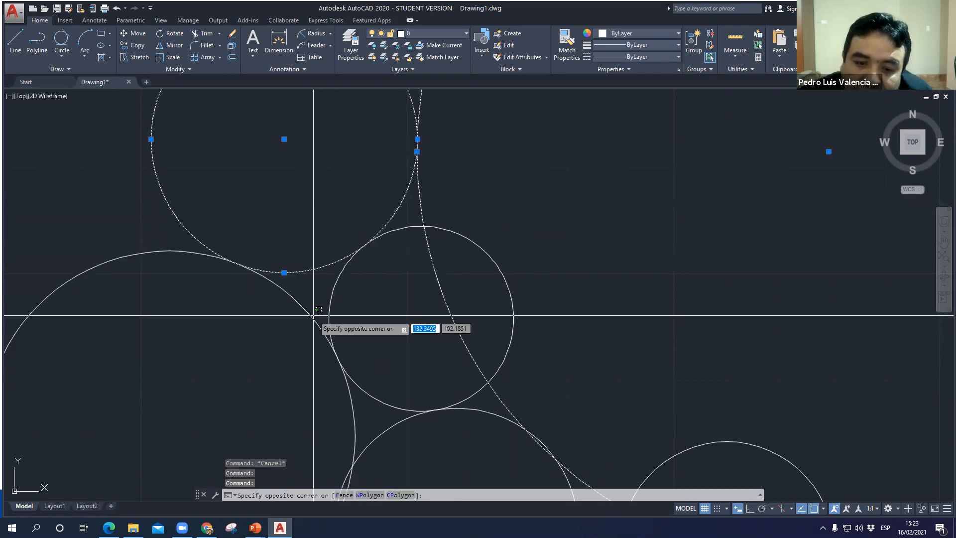
pyautogui.click(298, 305)
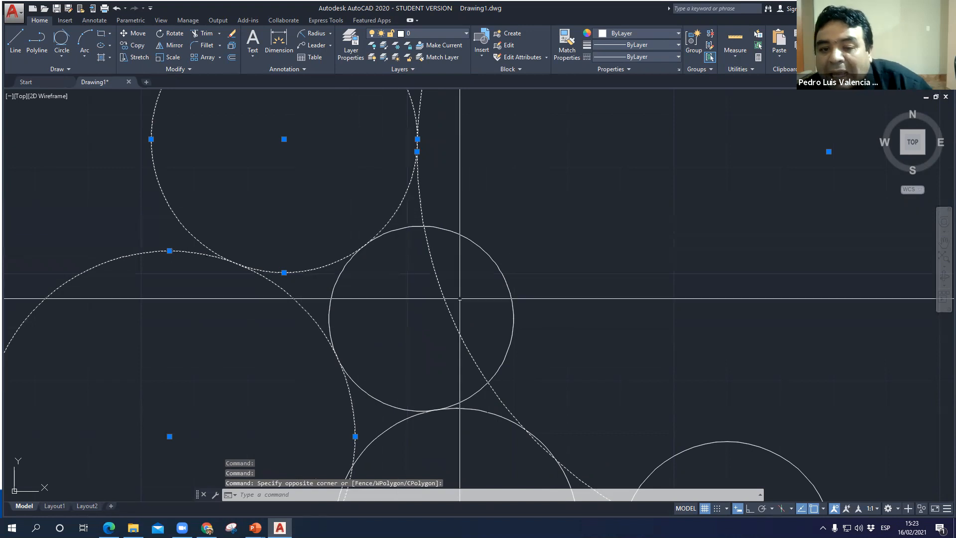
pyautogui.press('Escape')
# - Delete the Tan, Tan, Tan circle that overlaps the large circle
pyautogui.click(505, 294)
pyautogui.press('Delete')
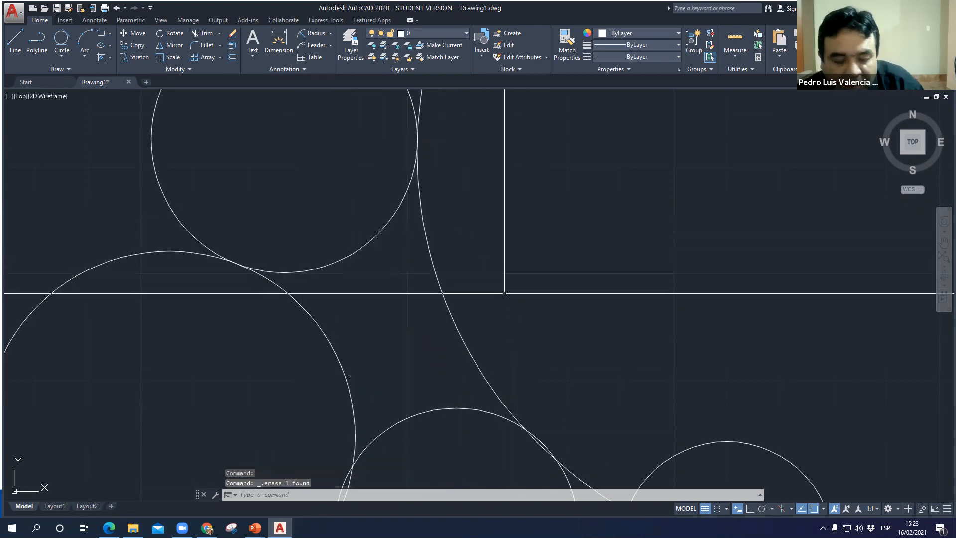
# - Draw a Tan, Tan, Tan circle tangent to the upper circle, the large circle and the lower-left circle
pyautogui.click(68, 58)
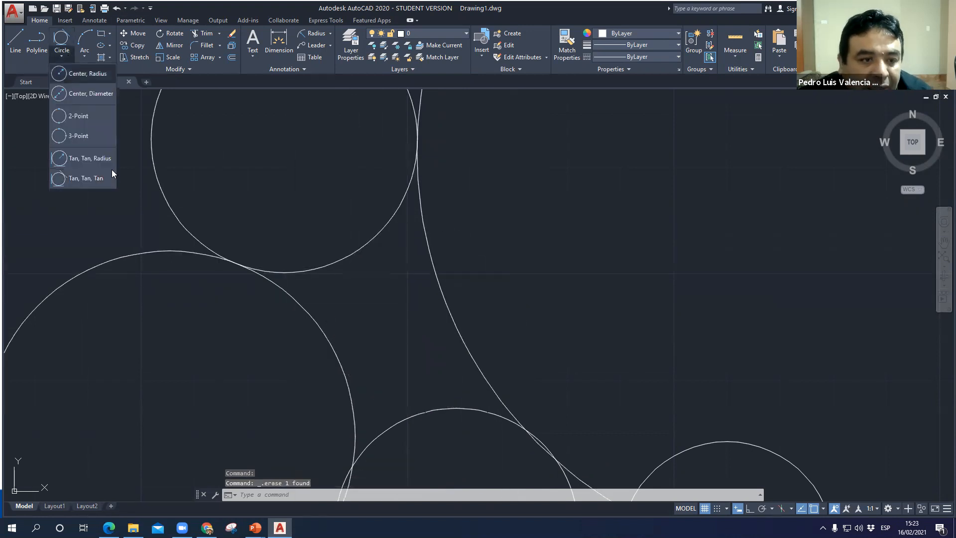
pyautogui.click(96, 179)
pyautogui.click(336, 266)
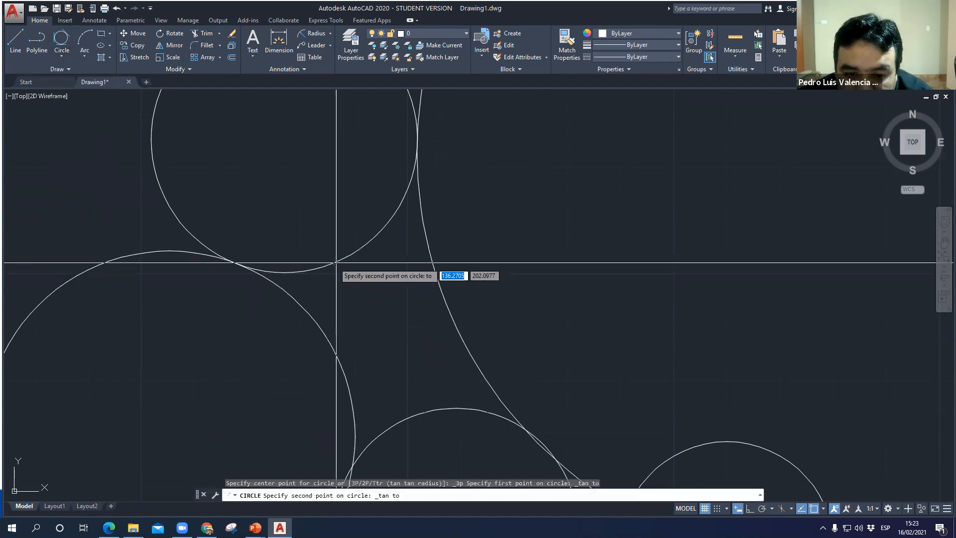
pyautogui.click(438, 284)
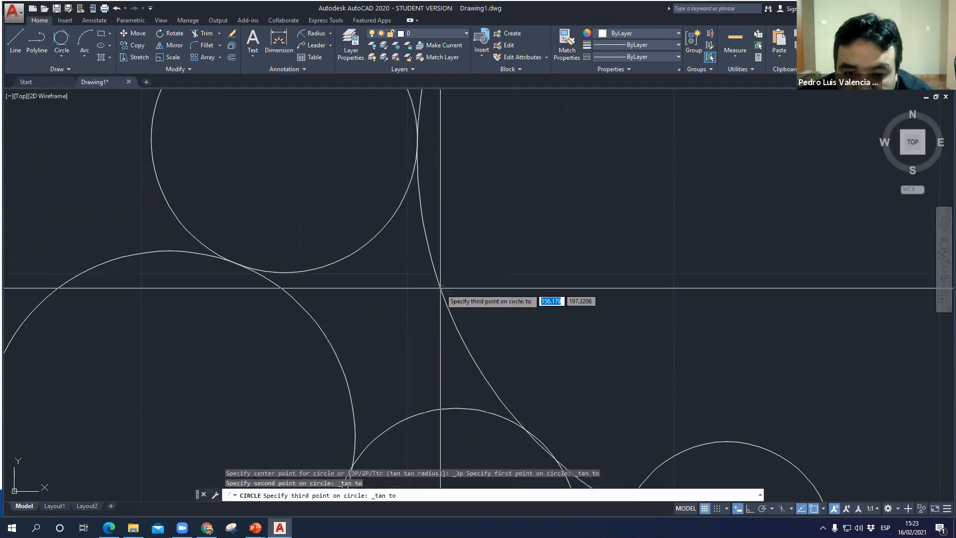
pyautogui.click(335, 348)
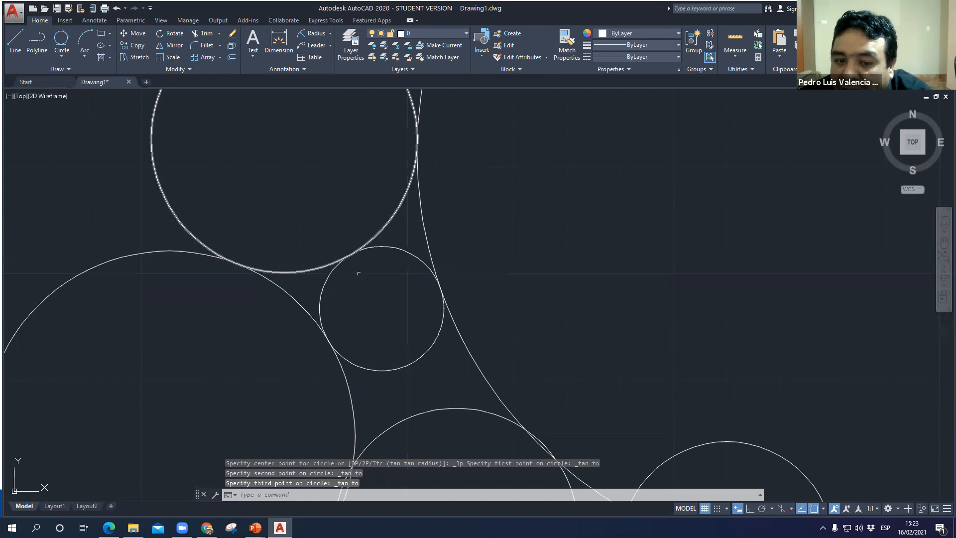
# - Select the lower-left, upper and large circles to examine their tangency with the new circle, and clear the selection
pyautogui.click(303, 308)
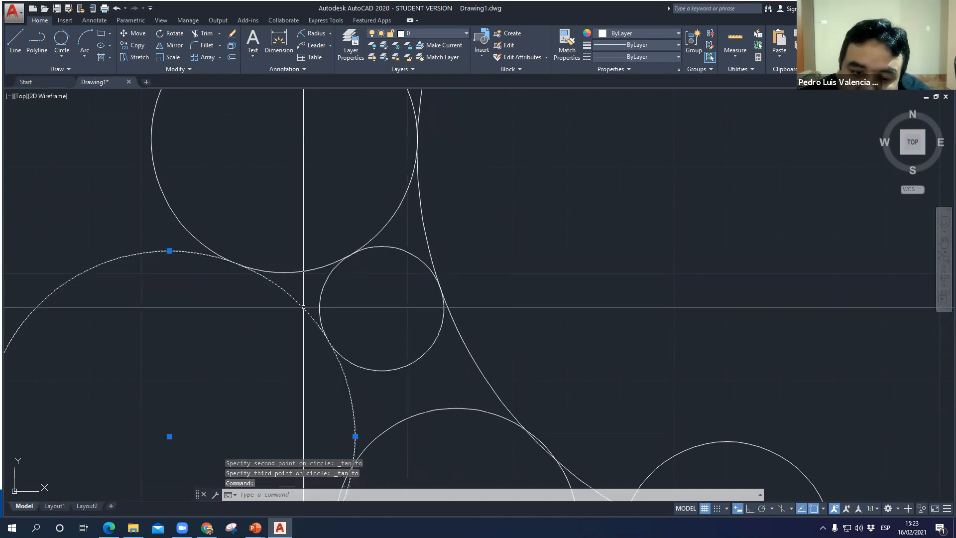
pyautogui.click(318, 267)
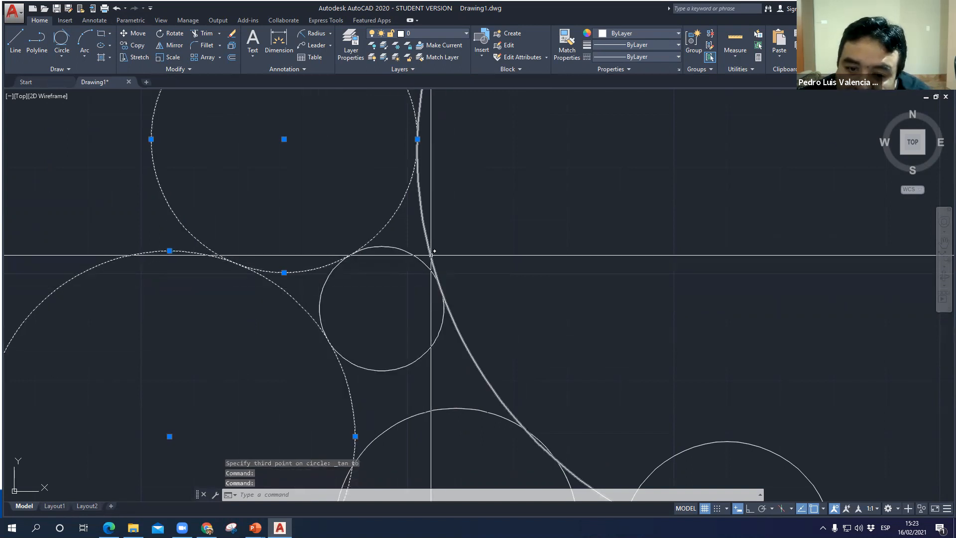
pyautogui.click(422, 256)
pyautogui.press('Escape')
pyautogui.press('Escape')
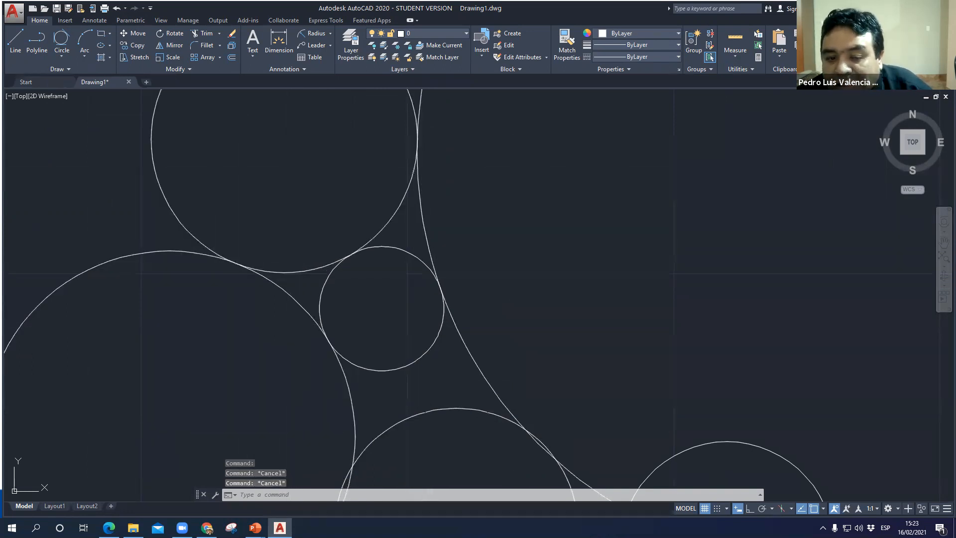
pyautogui.scroll(2, 381, 213)
pyautogui.scroll(2, 382, 211)
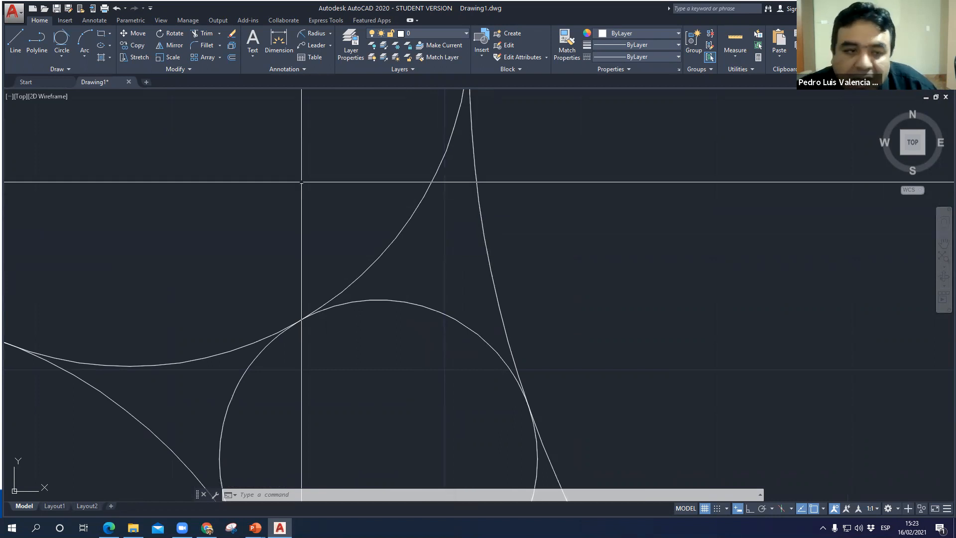
pyautogui.click(62, 56)
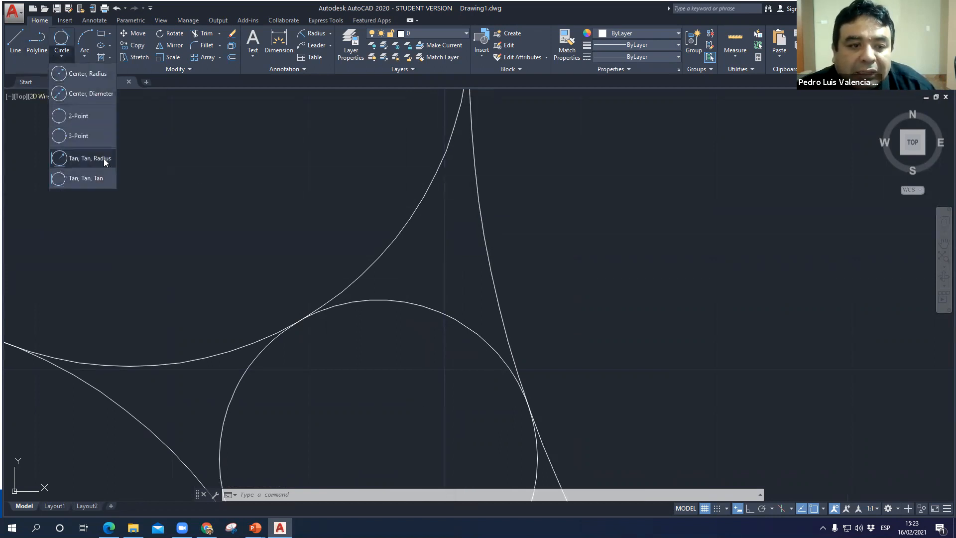
pyautogui.click(105, 158)
pyautogui.press('Escape')
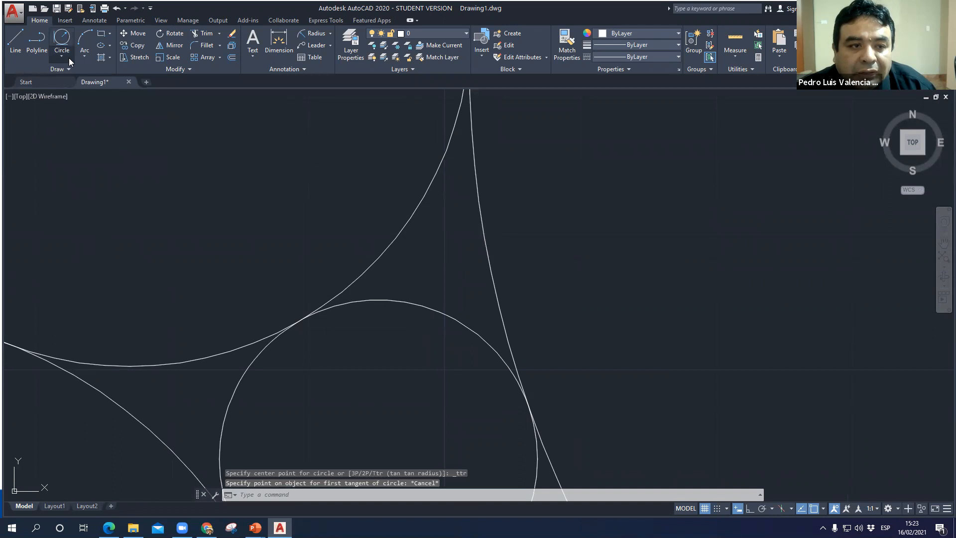
# - Draw a Tan, Tan, Tan circle in the gap between the upper circle, the large circle and the newest tangent circle
pyautogui.click(68, 58)
pyautogui.click(89, 181)
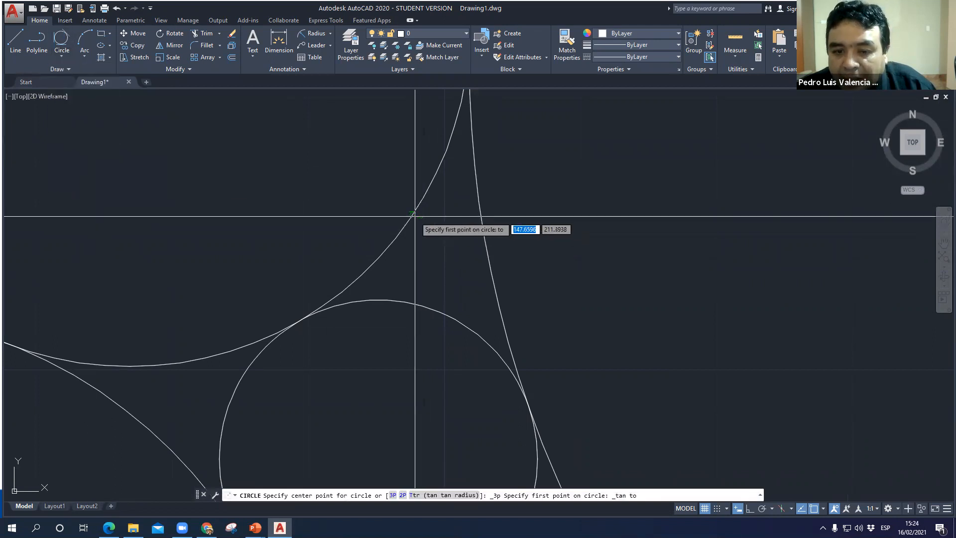
pyautogui.click(414, 216)
pyautogui.click(486, 255)
pyautogui.click(441, 315)
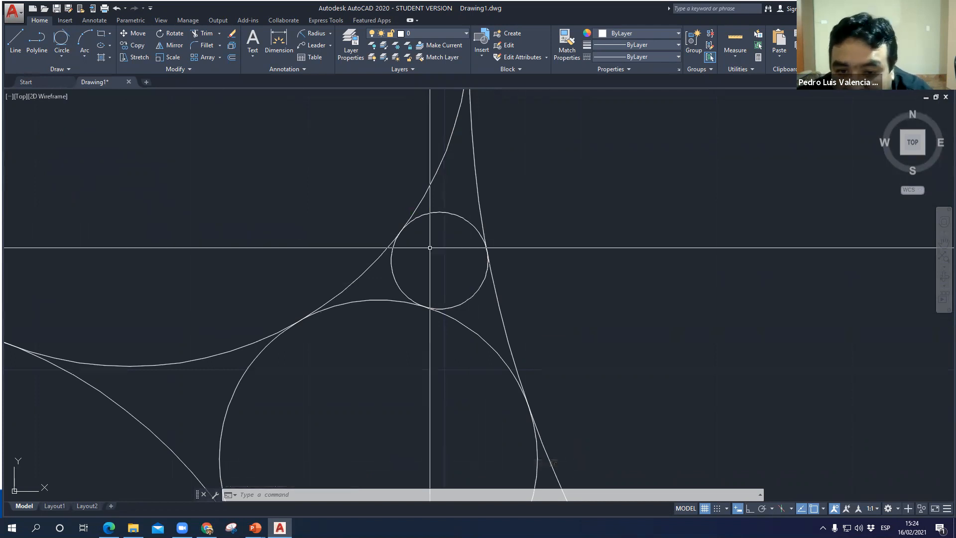
# - Draw a 3-Point circle through one point on each of the three surrounding circles, and delete it
pyautogui.scroll(2, 427, 232)
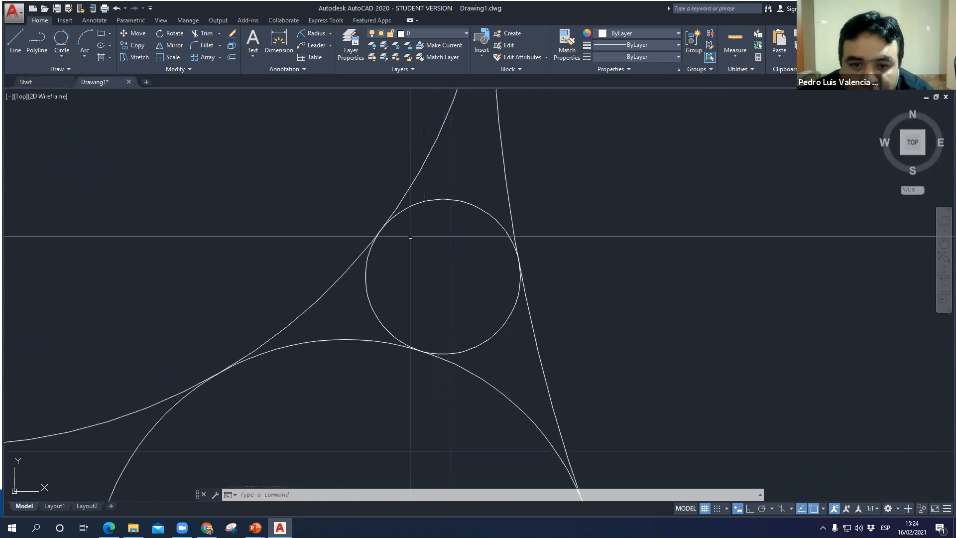
pyautogui.click(62, 60)
pyautogui.click(92, 132)
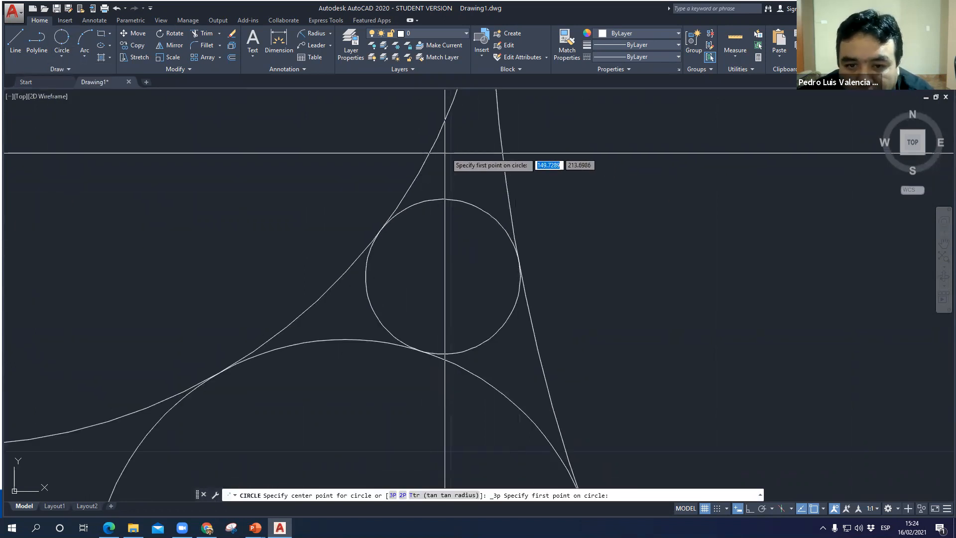
pyautogui.click(428, 158)
pyautogui.click(547, 391)
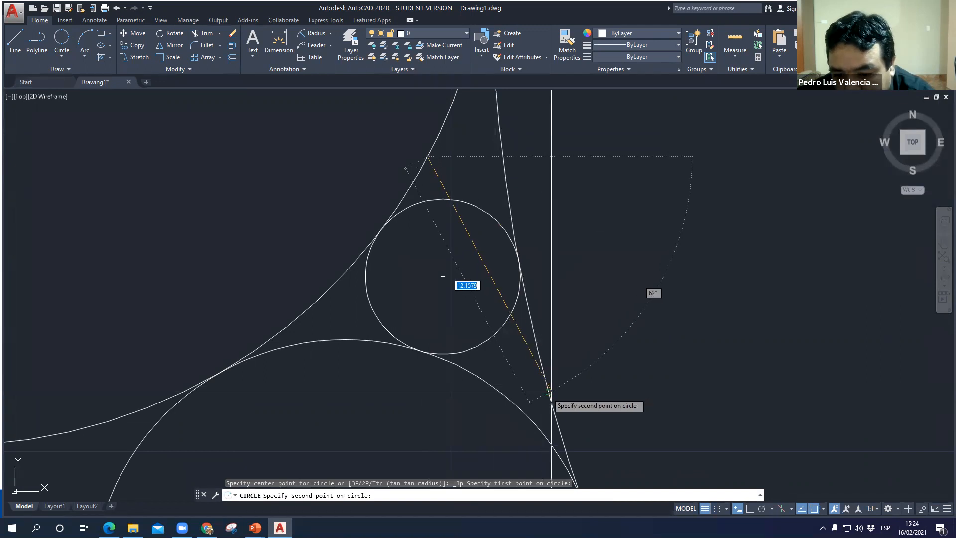
pyautogui.click(352, 341)
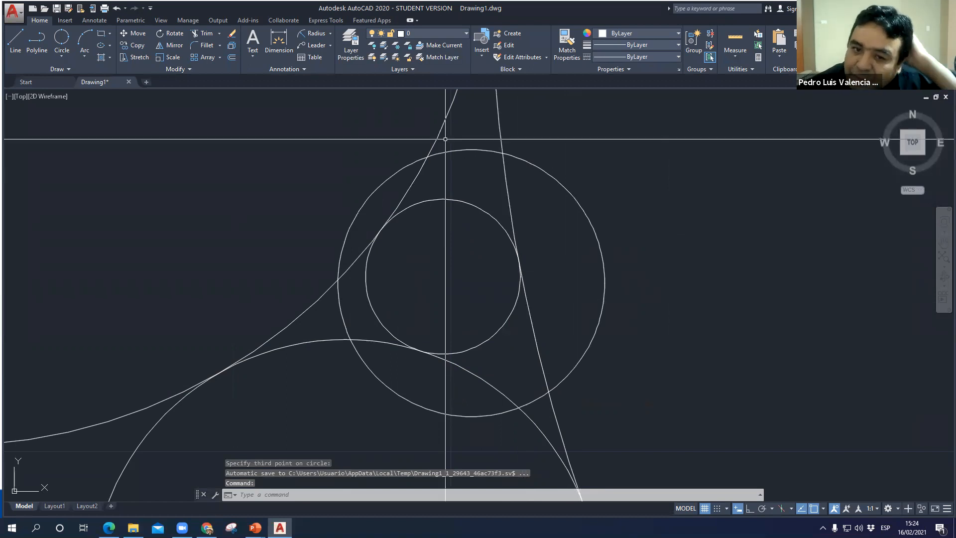
pyautogui.click(426, 158)
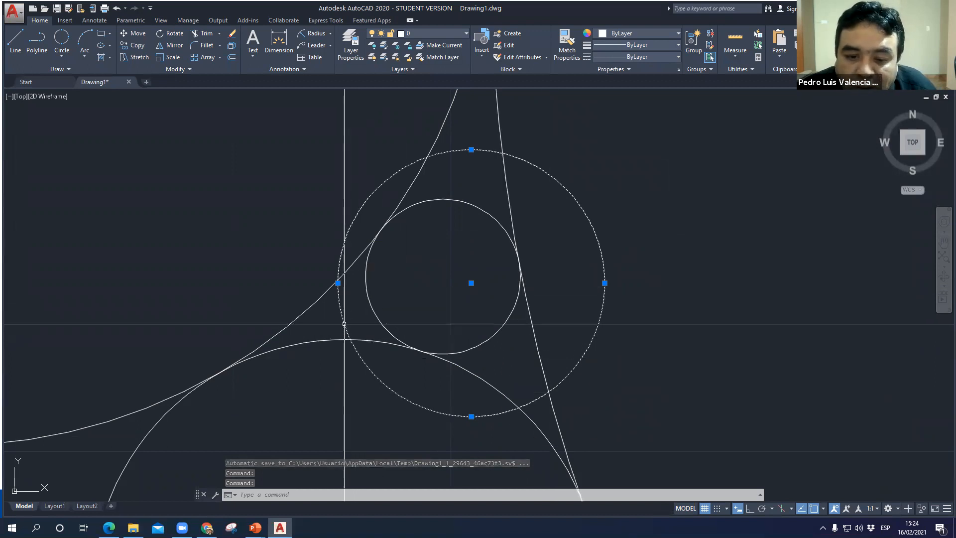
pyautogui.press('Delete')
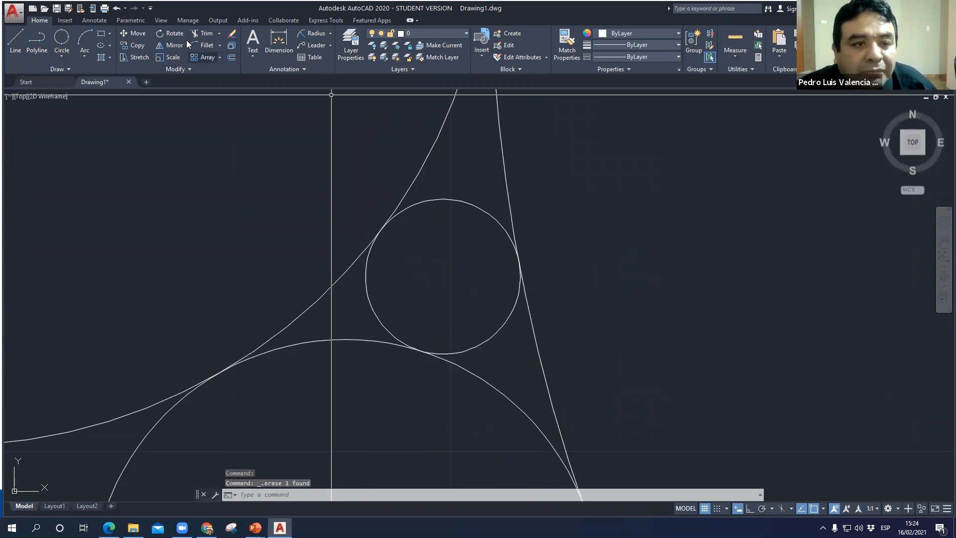
# - Draw another 3-Point circle starting where the small circle touches the upper circle, through points on the large and lower circles
pyautogui.click(59, 45)
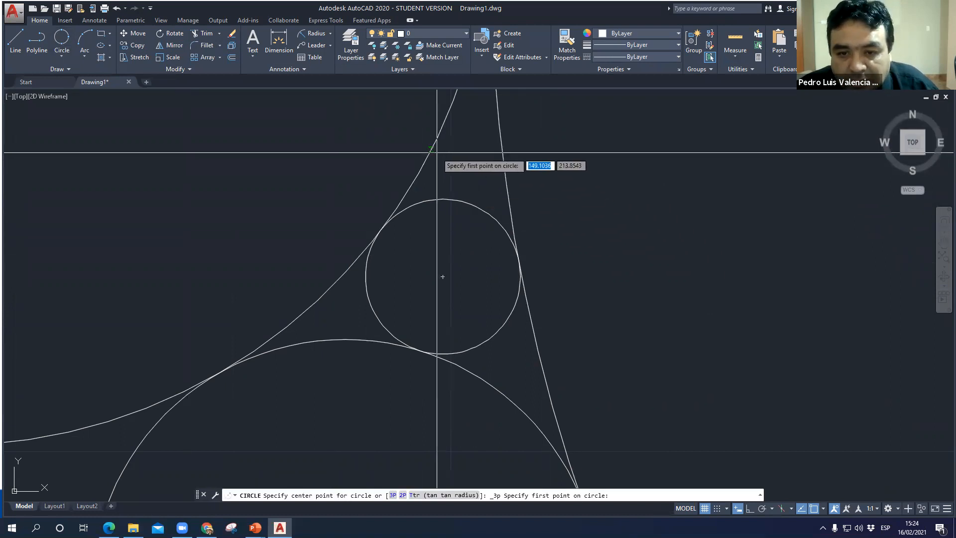
pyautogui.click(382, 230)
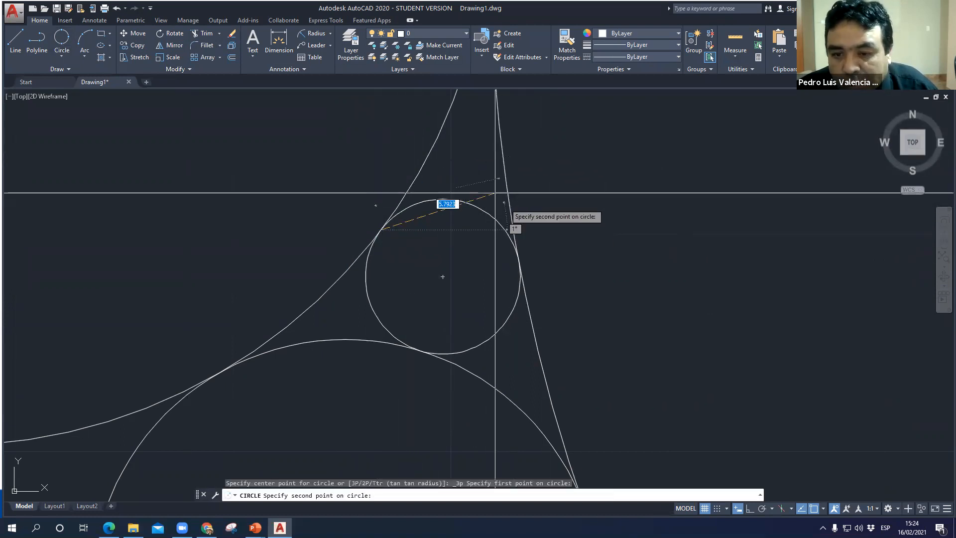
pyautogui.click(507, 190)
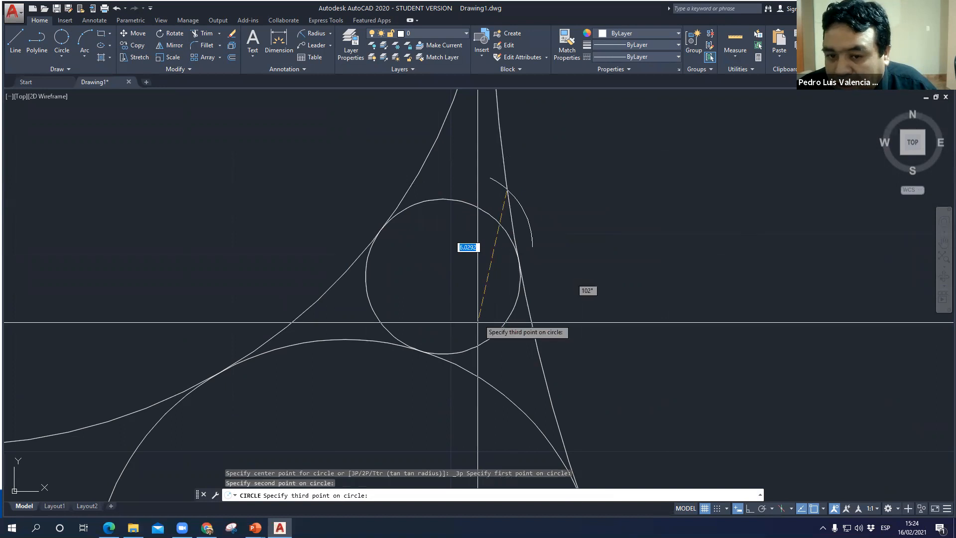
pyautogui.click(483, 381)
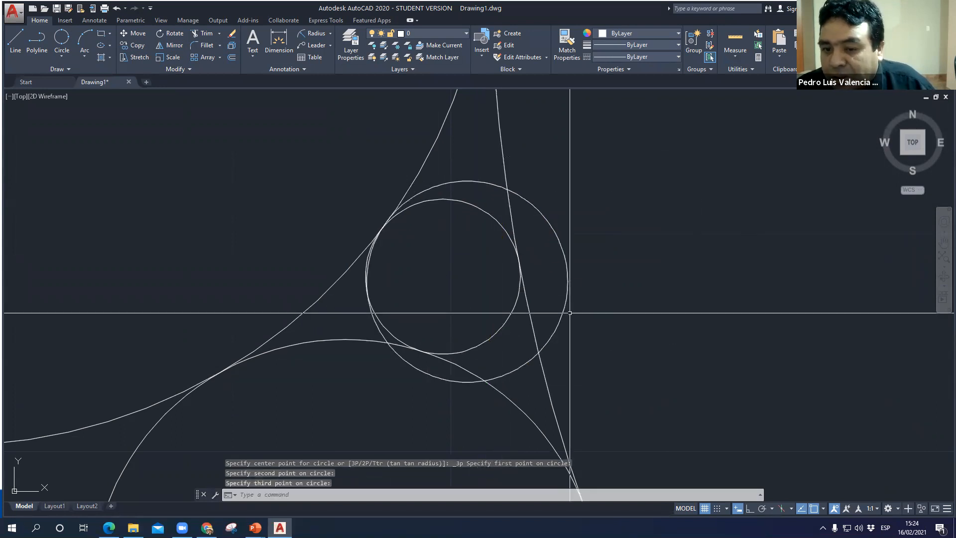
# - Delete the 3-Point circle and the small tangent circle it overlaps
pyautogui.click(567, 294)
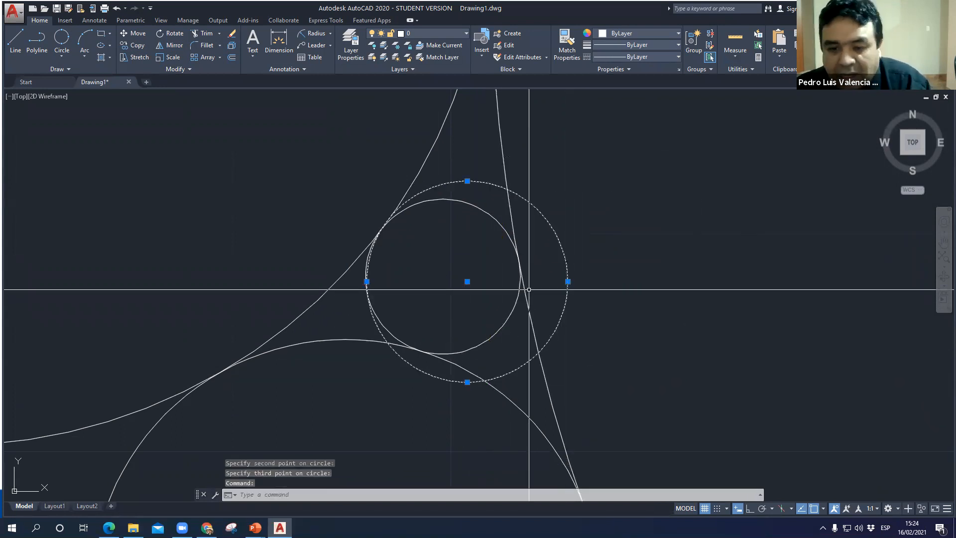
pyautogui.press('Delete')
pyautogui.click(508, 319)
pyautogui.press('Delete')
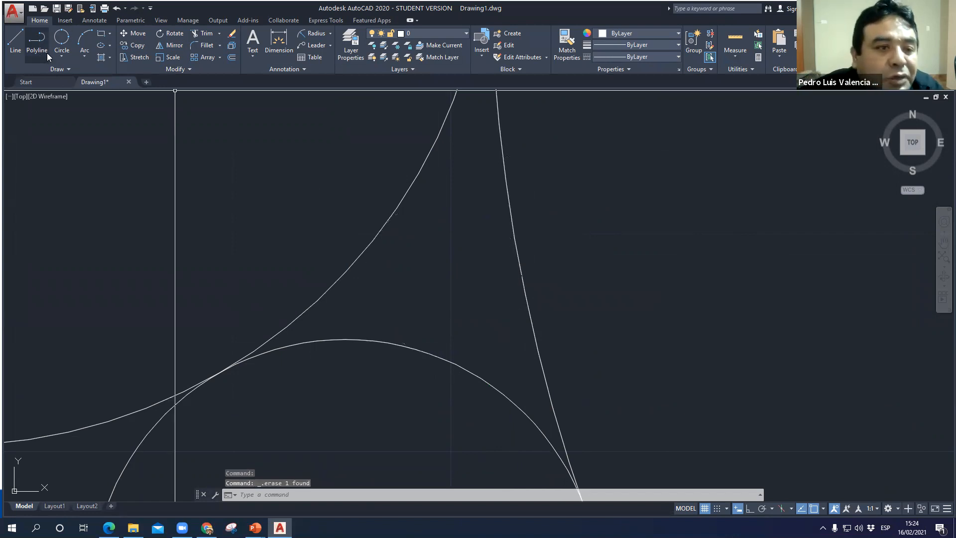
# - Redraw the Tan, Tan, Tan circle in the emptied gap, tangent to the upper, large and lower circles
pyautogui.click(59, 61)
pyautogui.click(85, 177)
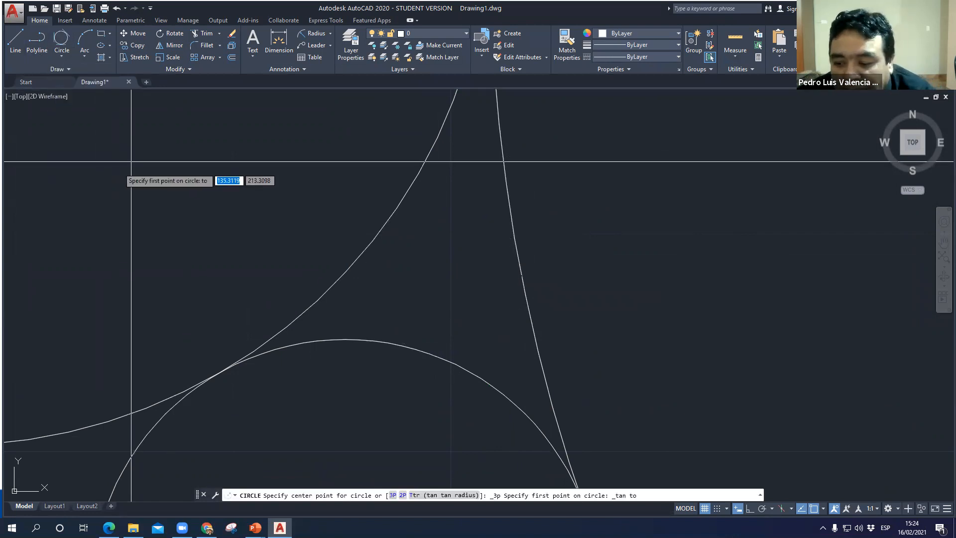
pyautogui.click(401, 209)
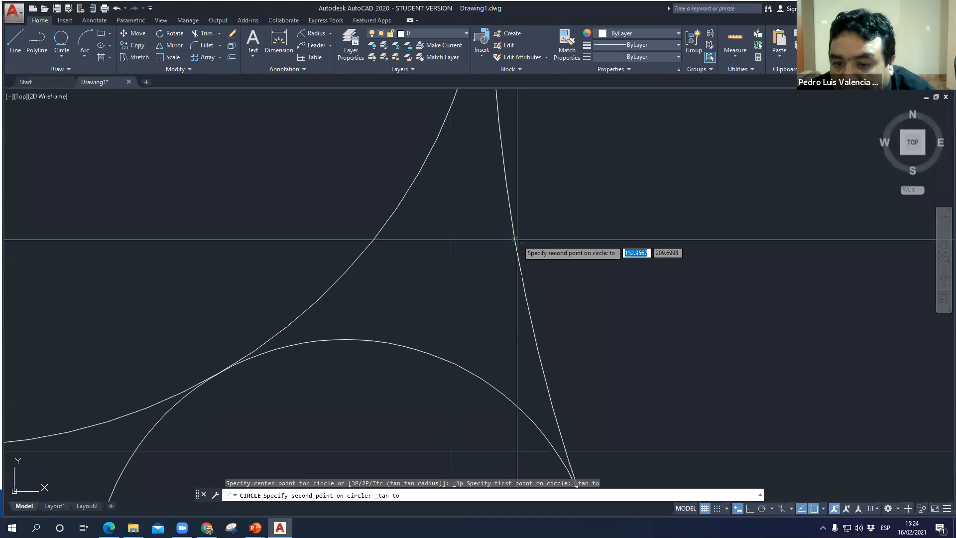
pyautogui.click(514, 240)
pyautogui.click(416, 348)
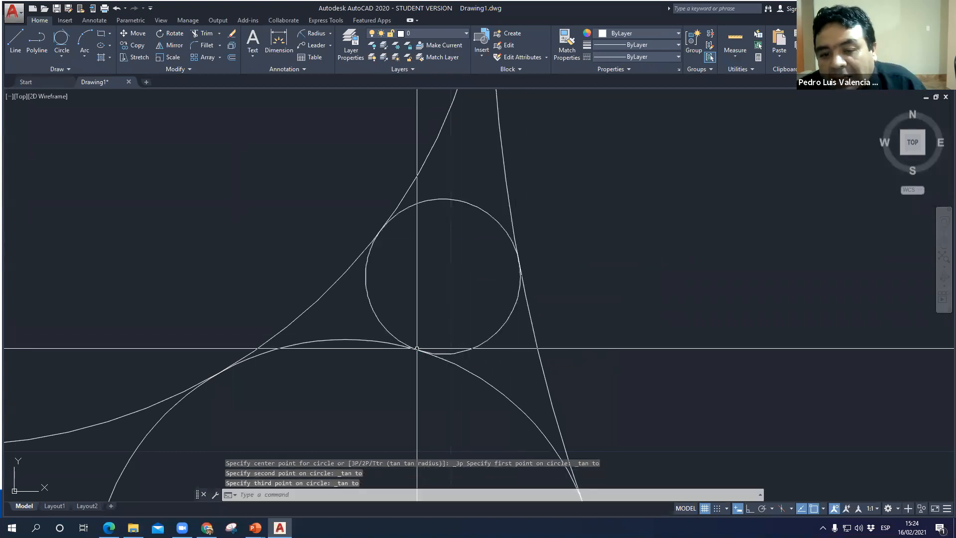
# - Draw a Tan, Tan, Tan circle in the smaller gap between the upper circle, the newest tangent circle and the circle below
pyautogui.moveTo(305, 299); pyautogui.dragTo(488, 258, button='middle')
pyautogui.scroll(5, 479, 263)
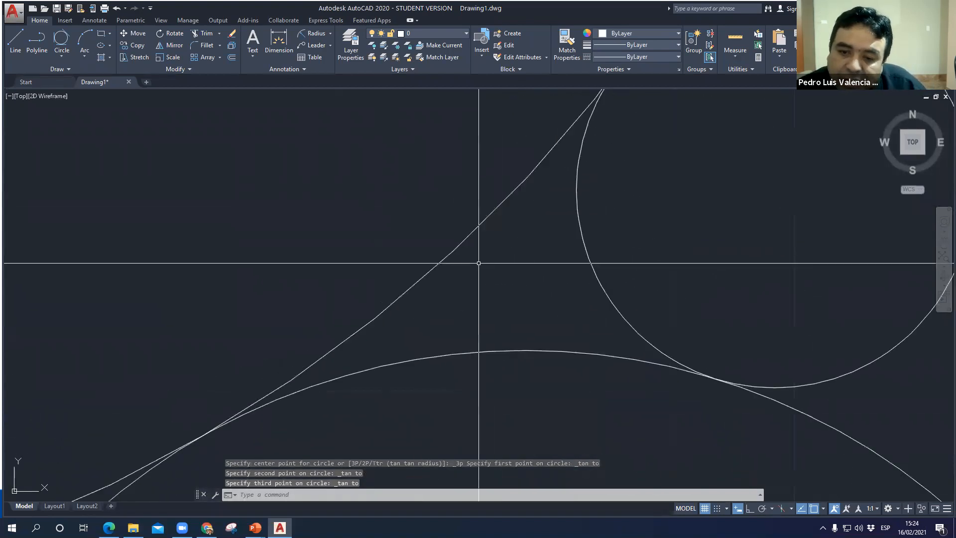
pyautogui.click(62, 39)
pyautogui.click(448, 256)
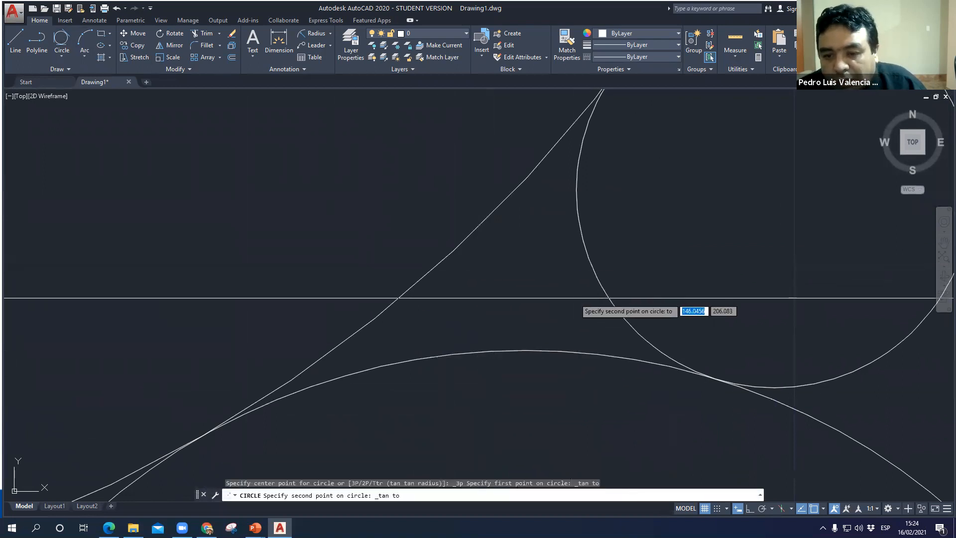
pyautogui.click(598, 284)
pyautogui.click(521, 351)
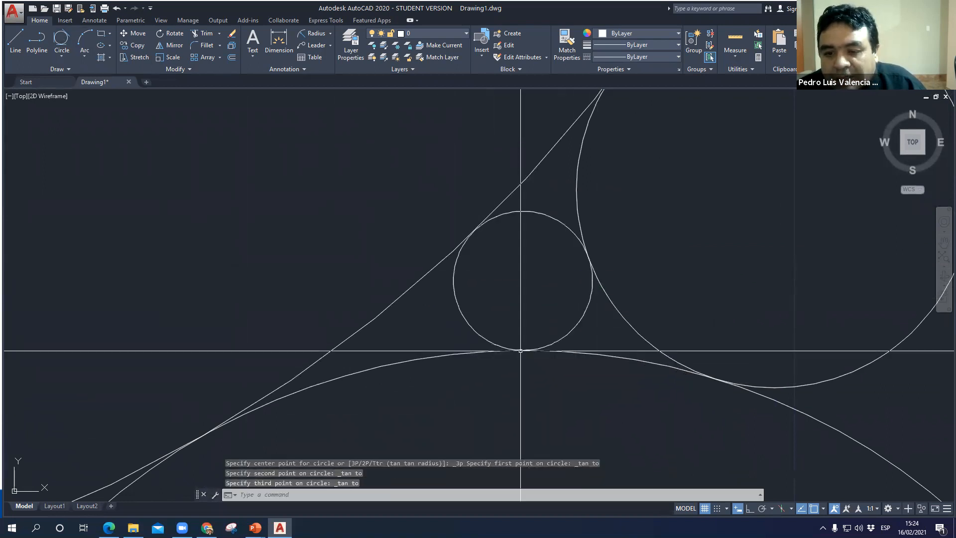
# - Repeat the Tan, Tan, Tan circle on the same three circles, picking the tangent points farther apart
pyautogui.click(62, 39)
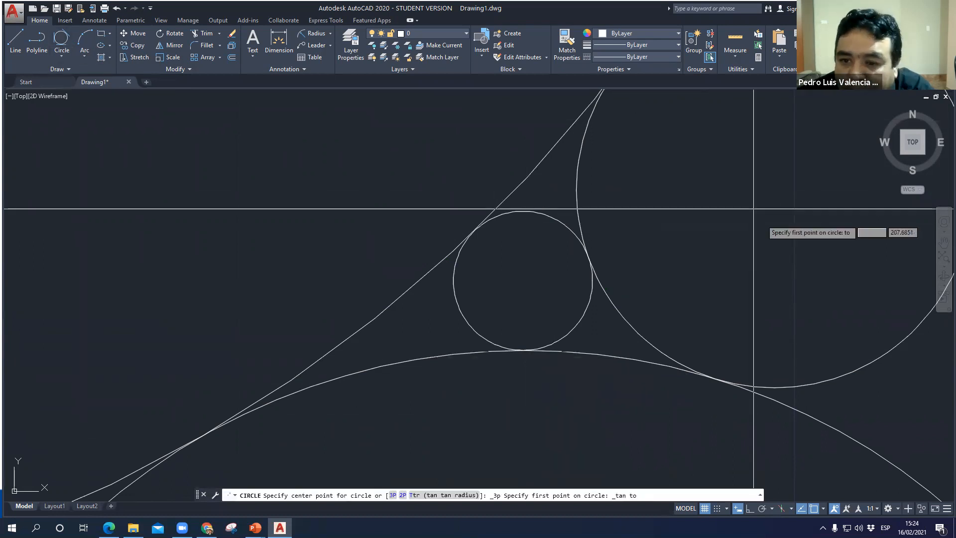
pyautogui.click(558, 145)
pyautogui.click(638, 332)
pyautogui.click(412, 356)
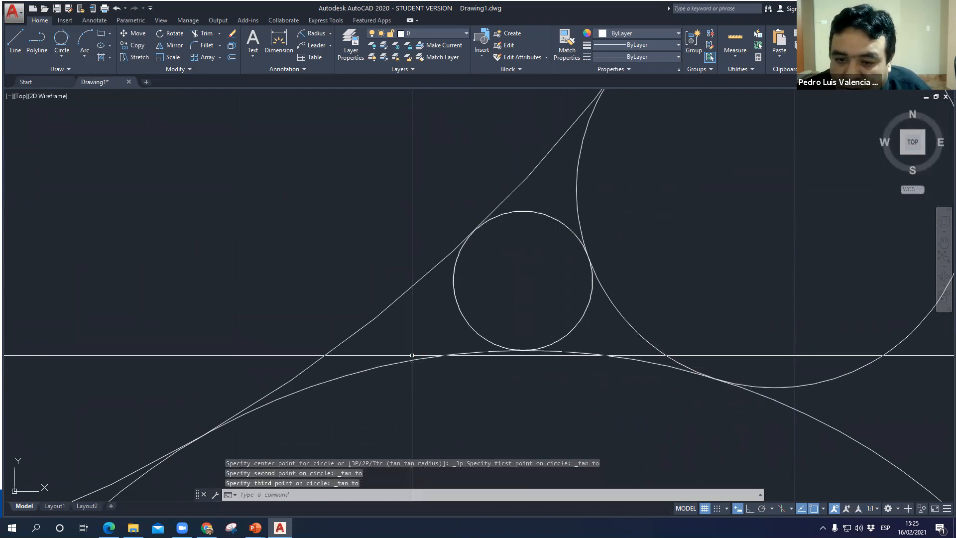
# - Delete both coincident tangent circles from the small gap
pyautogui.click(579, 324)
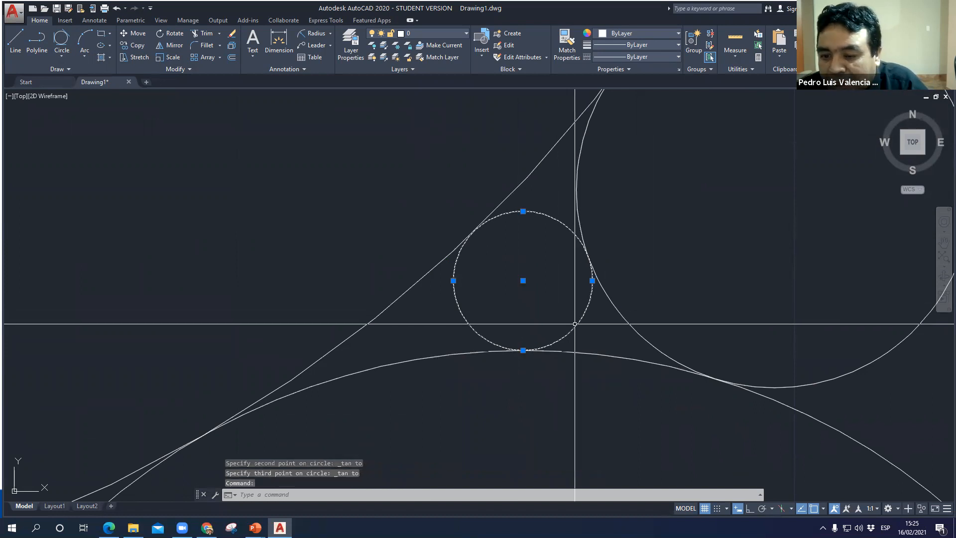
pyautogui.press('Delete')
pyautogui.click(576, 323)
pyautogui.click(573, 331)
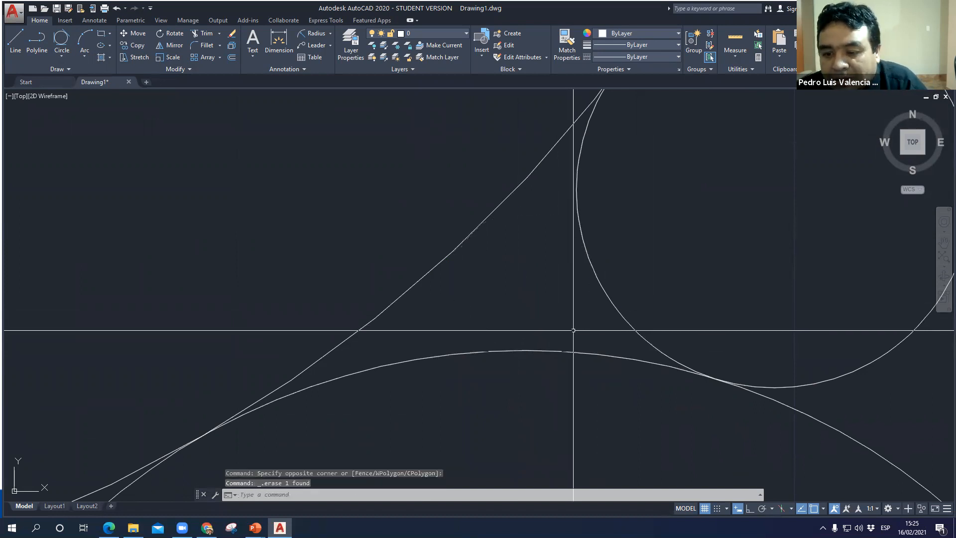
# - Redraw the Tan, Tan, Tan circle in the small gap, tangent to the upper circle, the circle below and the neighbouring small circle
pyautogui.click(62, 38)
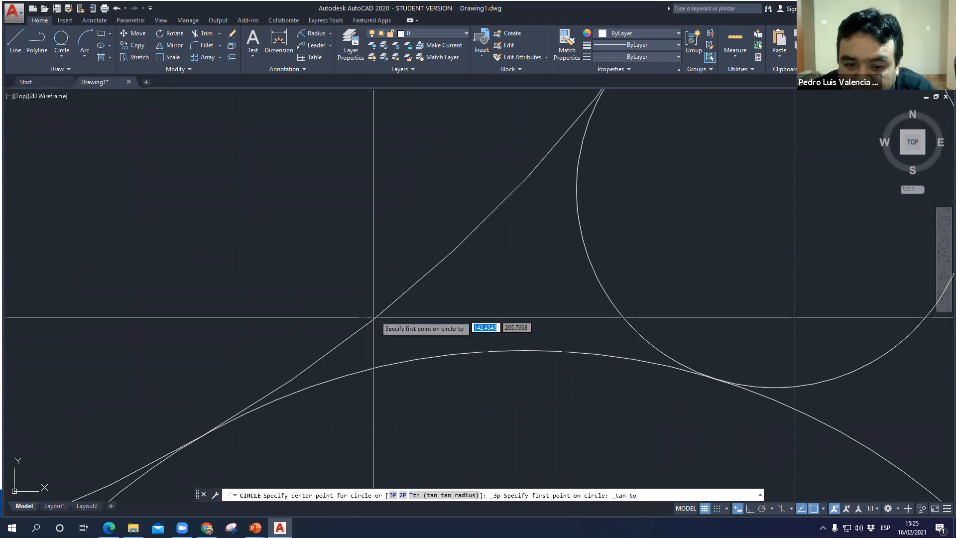
pyautogui.click(349, 343)
pyautogui.click(618, 356)
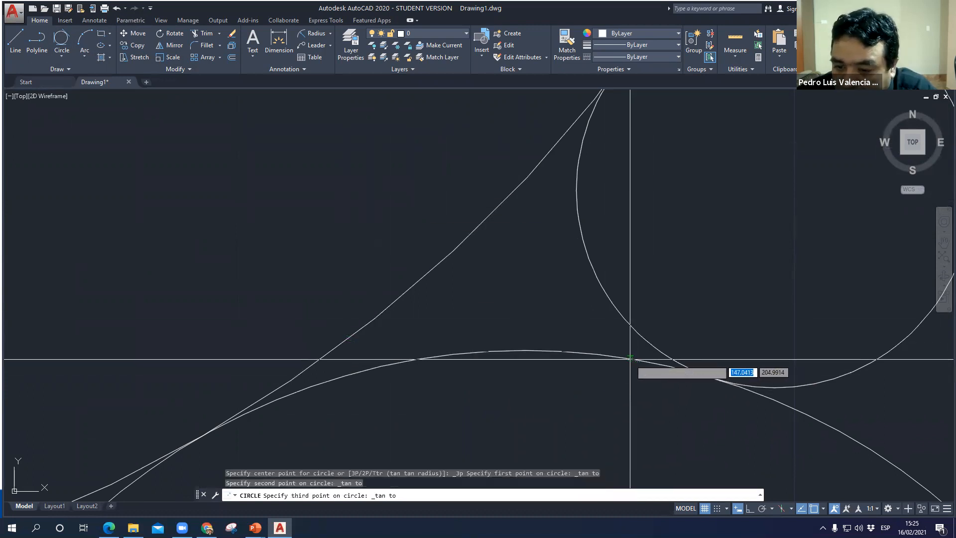
pyautogui.click(577, 164)
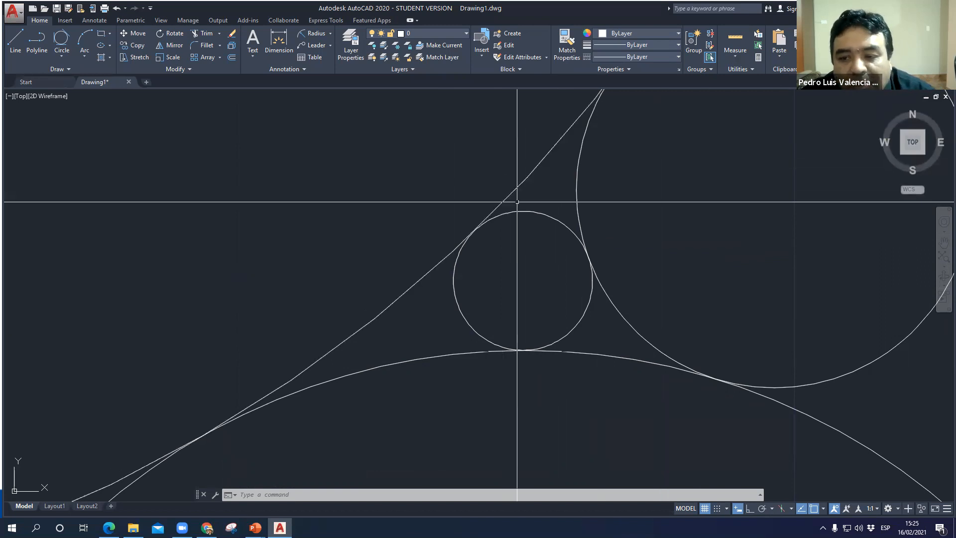
pyautogui.scroll(3, 521, 202)
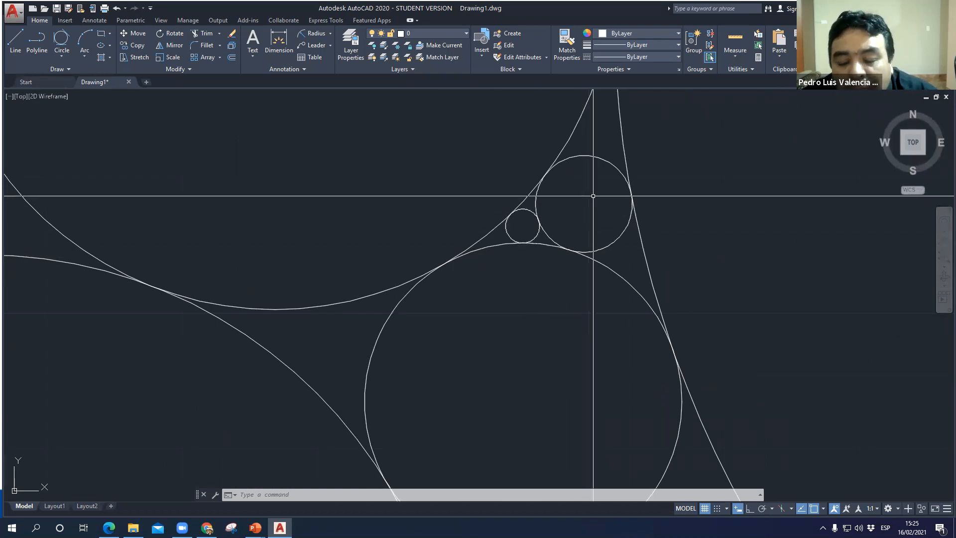
pyautogui.scroll(4, 523, 224)
pyautogui.scroll(-2, 495, 268)
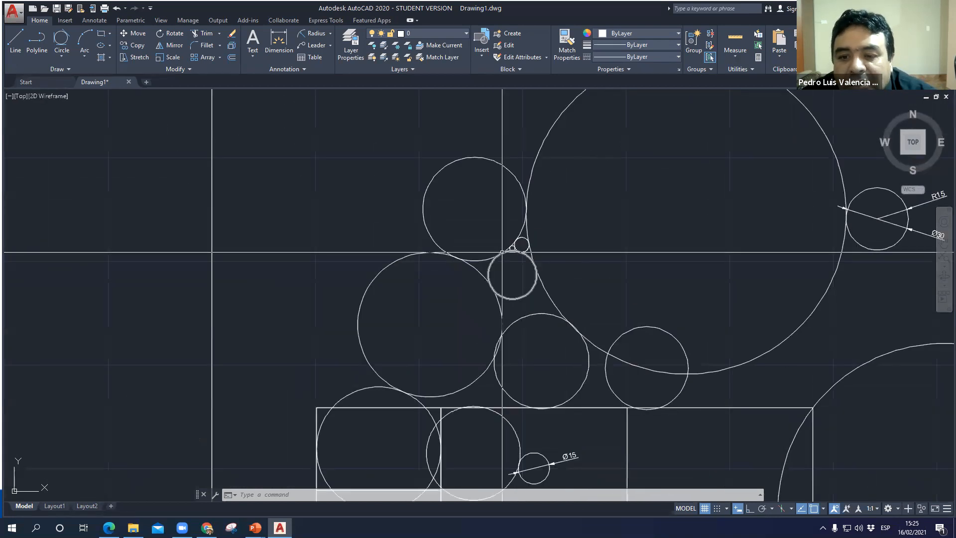
pyautogui.scroll(2, 518, 263)
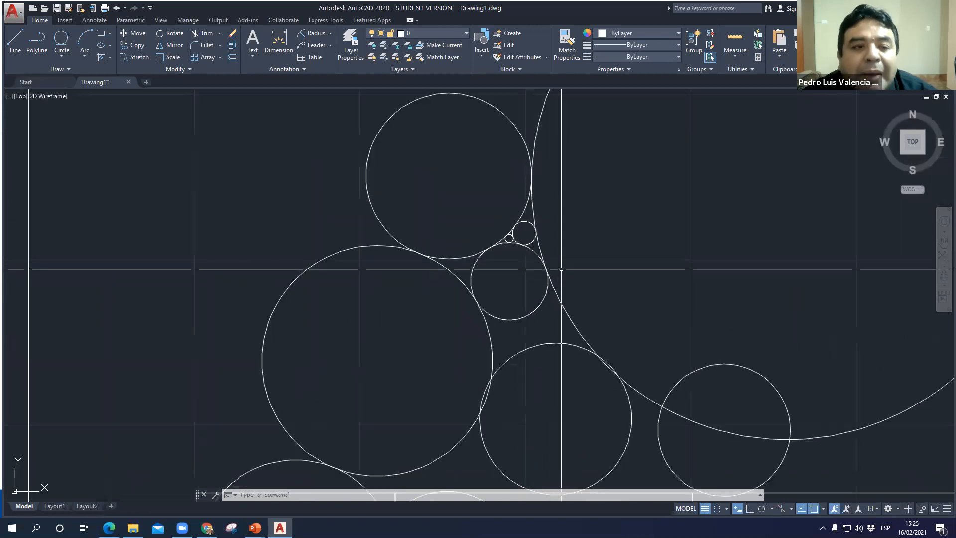
pyautogui.scroll(-2, 426, 311)
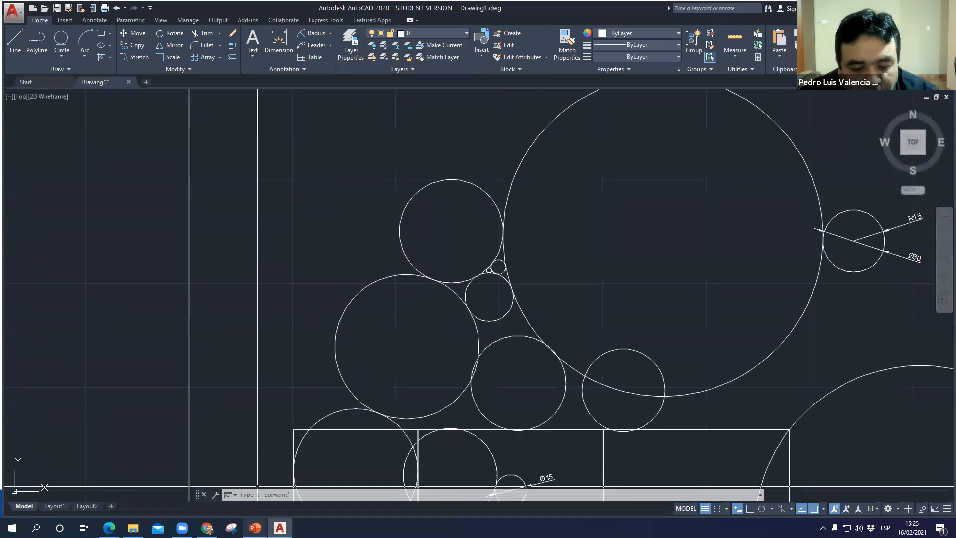
# - Switch to the PowerPoint slide show and advance from the Tan-Tan-Tan circle slide to the Poligonos slide
pyautogui.click(255, 528)
pyautogui.click(297, 496)
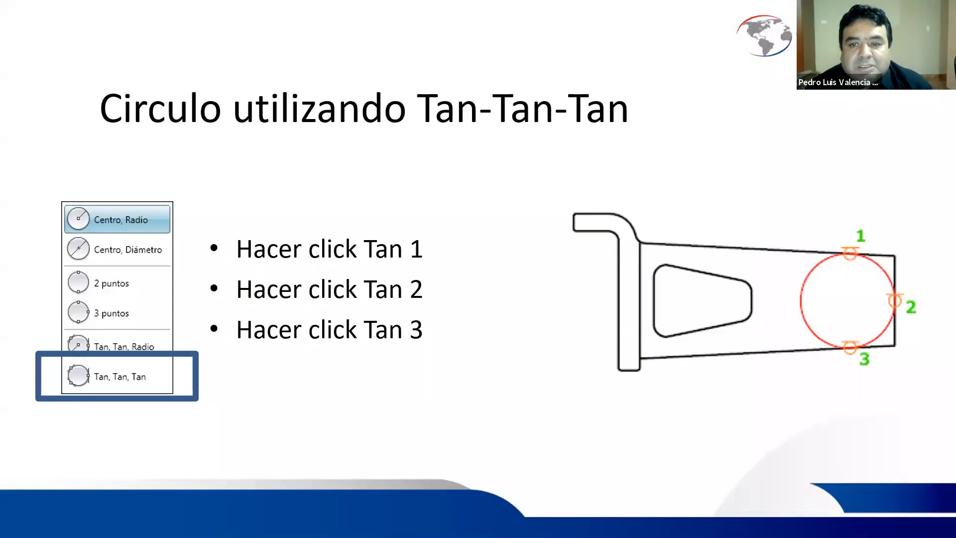
pyautogui.press('Right')
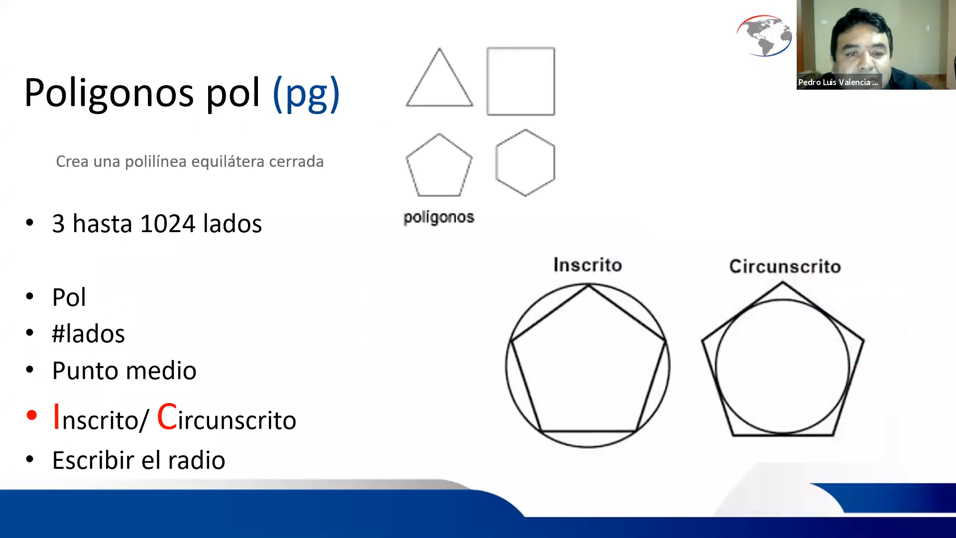
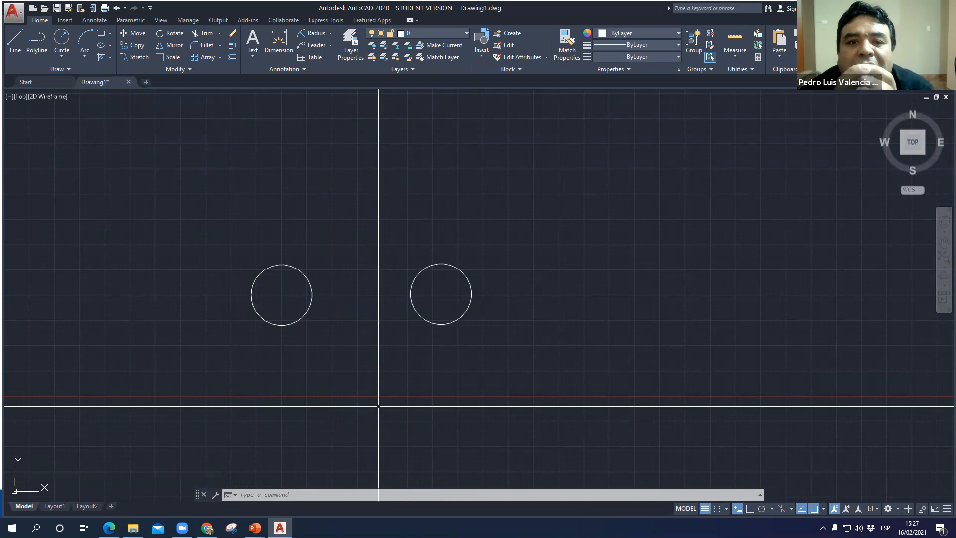
# - Switch to the PowerPoint slide show, examine the Poligonos command sequence and its Inscrito/Circunscrito options, and return to AutoCAD
pyautogui.hotkey('alt', 'Tab')
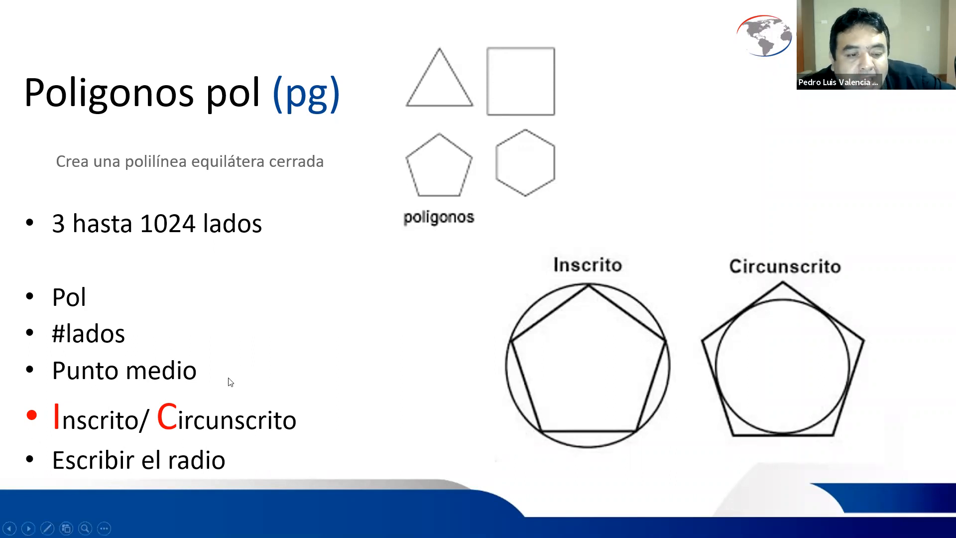
pyautogui.press('ctrl')
pyautogui.press('ctrl')
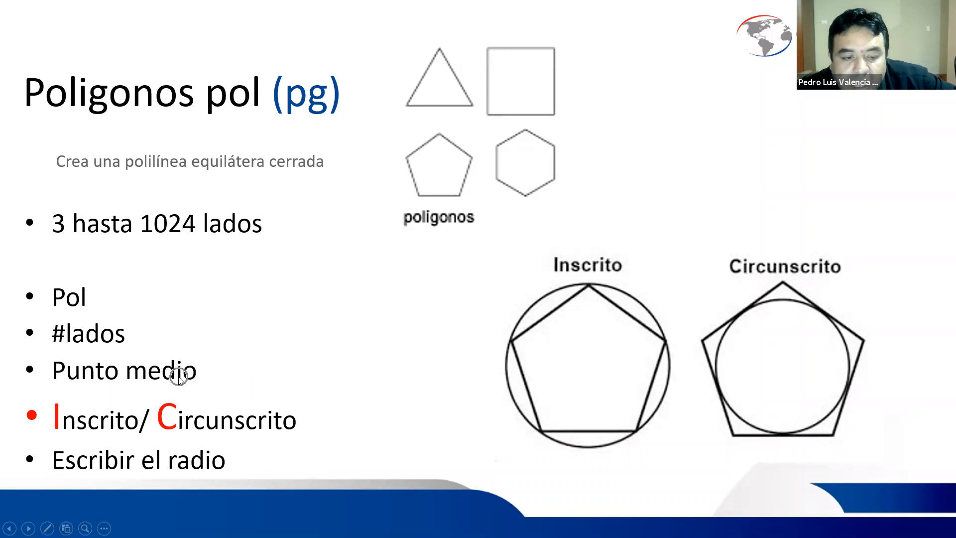
pyautogui.press('ctrl')
pyautogui.press('ctrl')
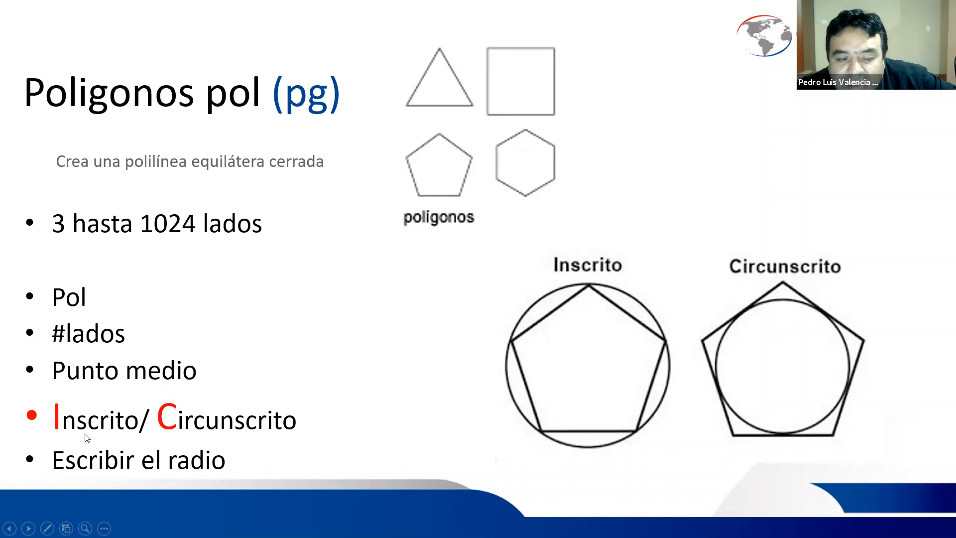
pyautogui.press('ctrl')
pyautogui.press('ctrl')
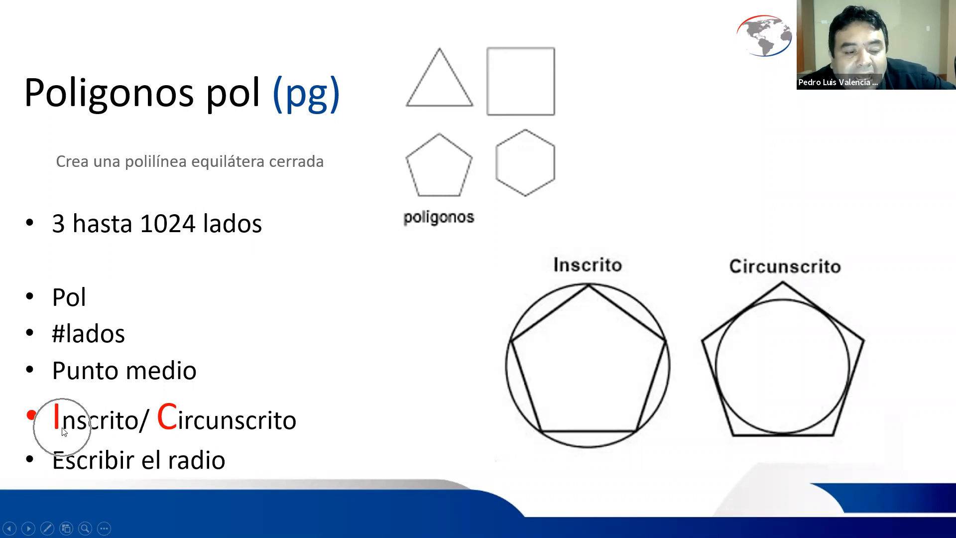
pyautogui.press('ctrl')
pyautogui.press('ctrl')
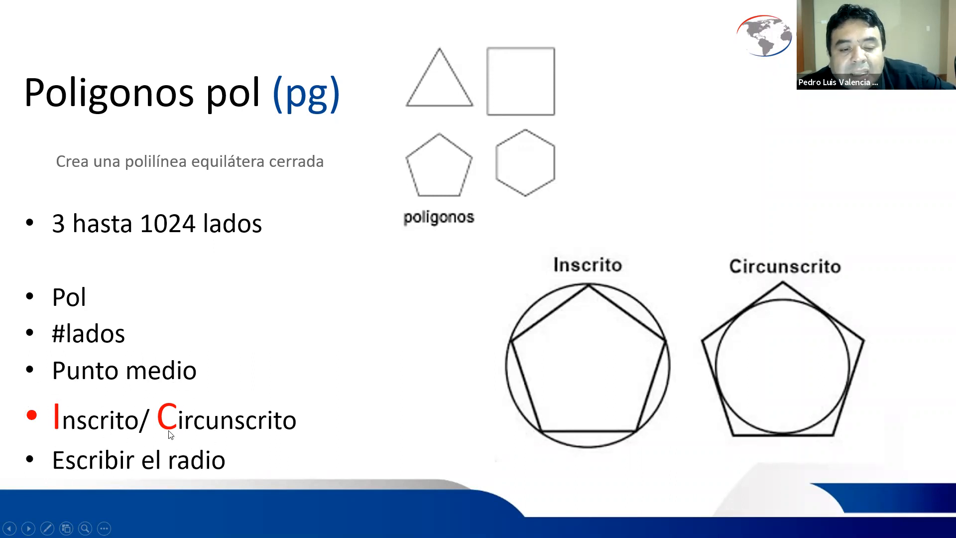
pyautogui.press('ctrl')
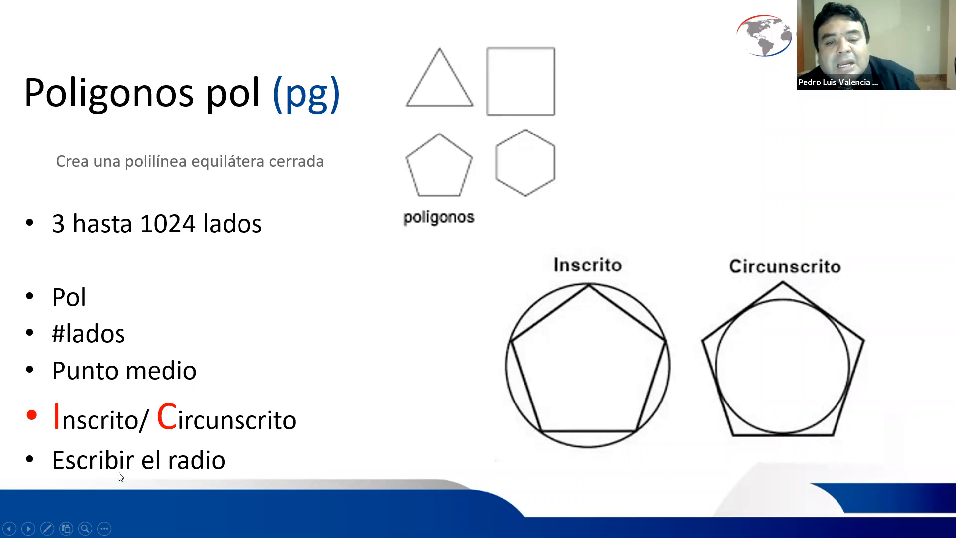
pyautogui.hotkey('alt', 'Tab')
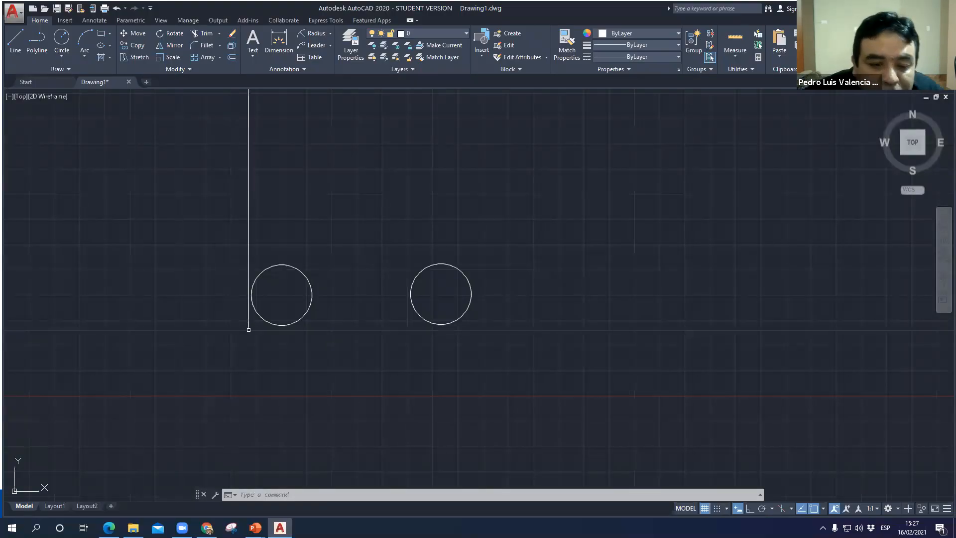
pyautogui.write('pol')
pyautogui.press('Return')
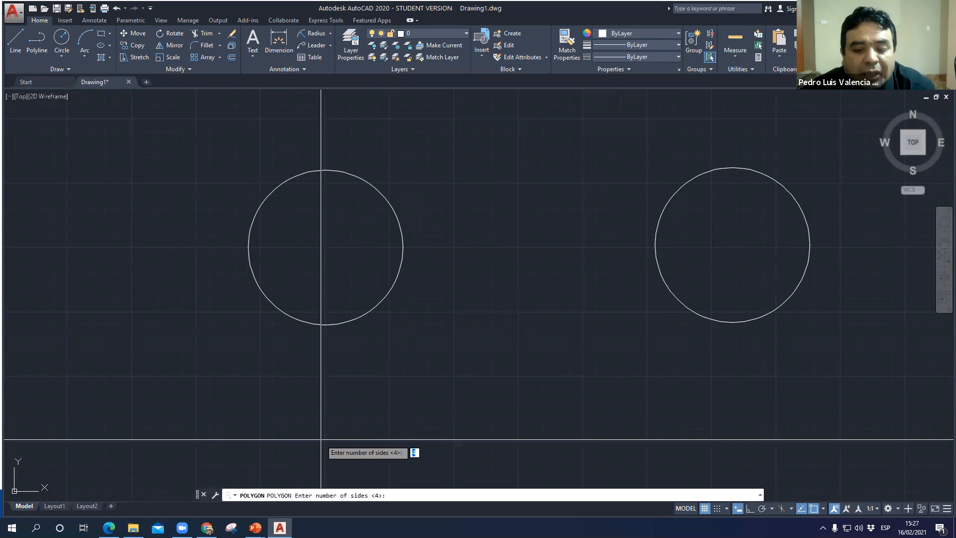
pyautogui.write('3')
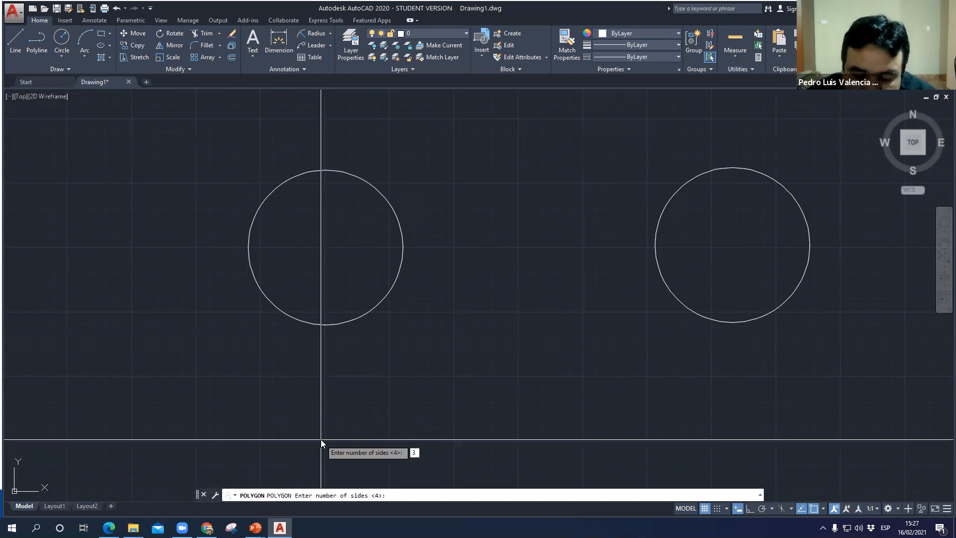
pyautogui.press('Return')
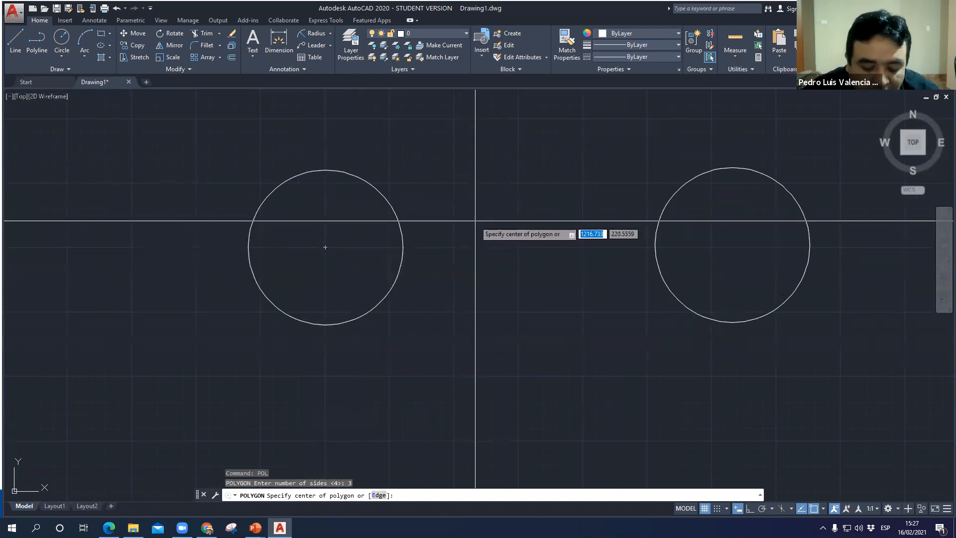
pyautogui.write('o')
pyautogui.press('BackSpace')
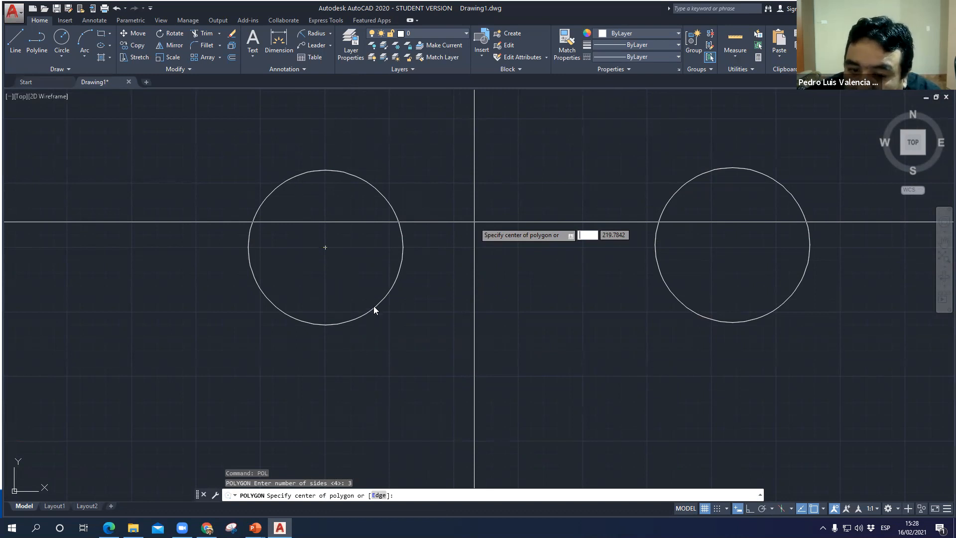
pyautogui.click(325, 248)
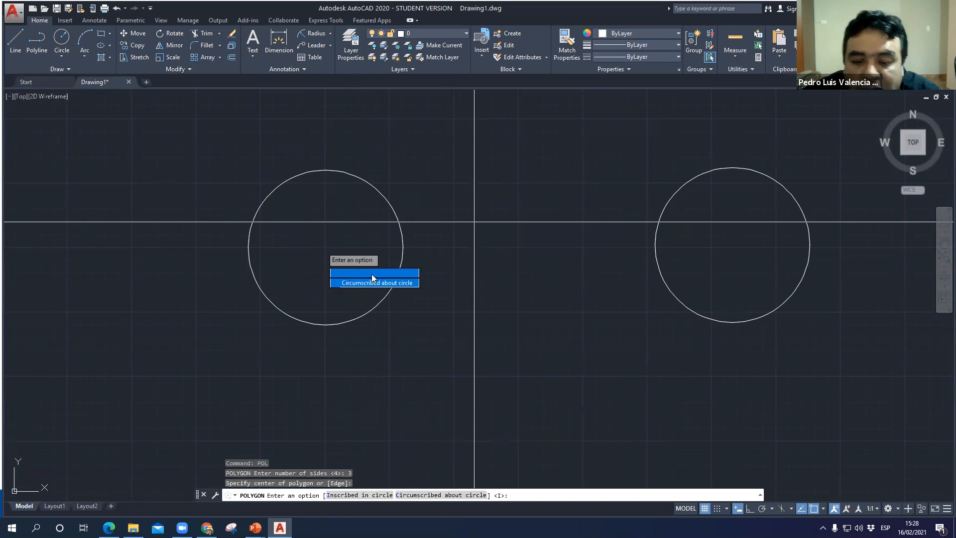
pyautogui.press('Escape')
pyautogui.press('Escape')
# - Enable all object snap modes in the drafting settings
pyautogui.write('OS')
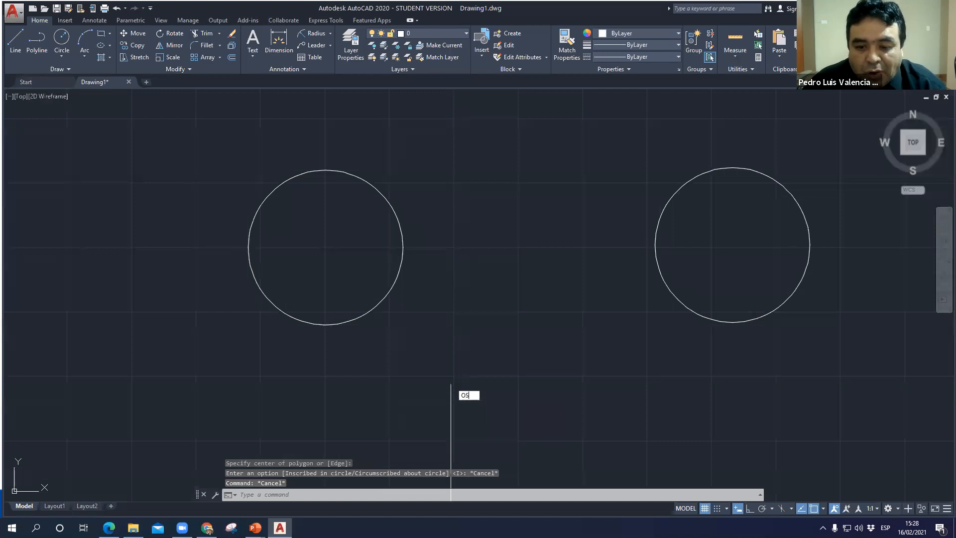
pyautogui.press('Return')
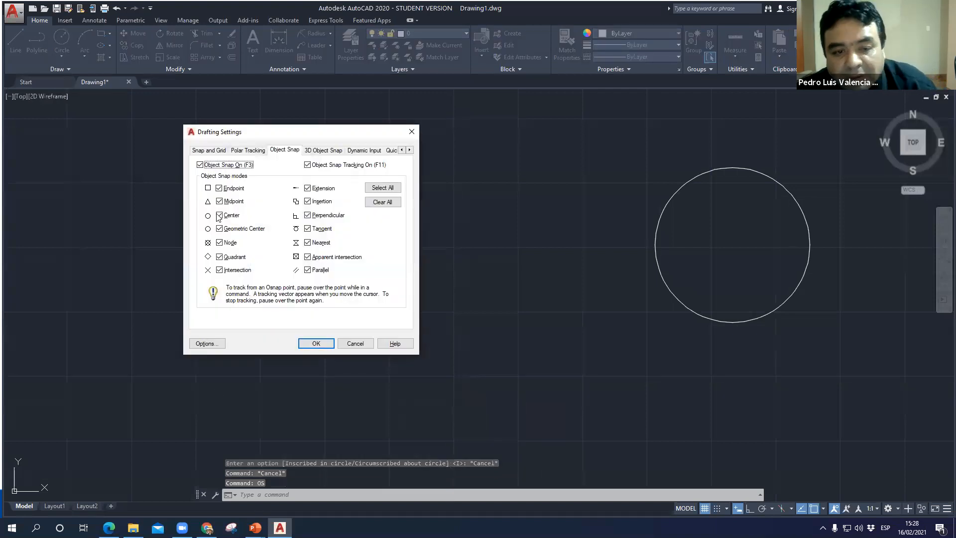
pyautogui.click(380, 189)
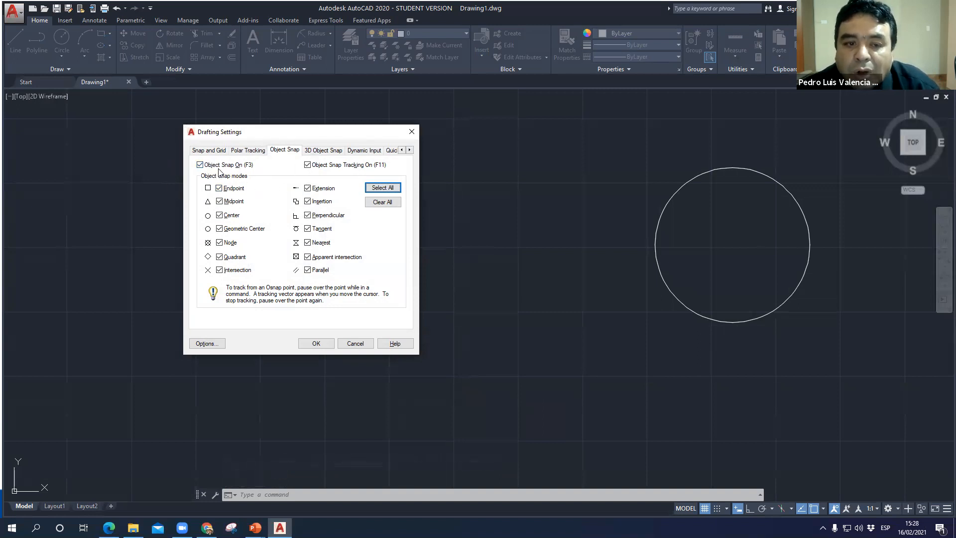
pyautogui.click(316, 344)
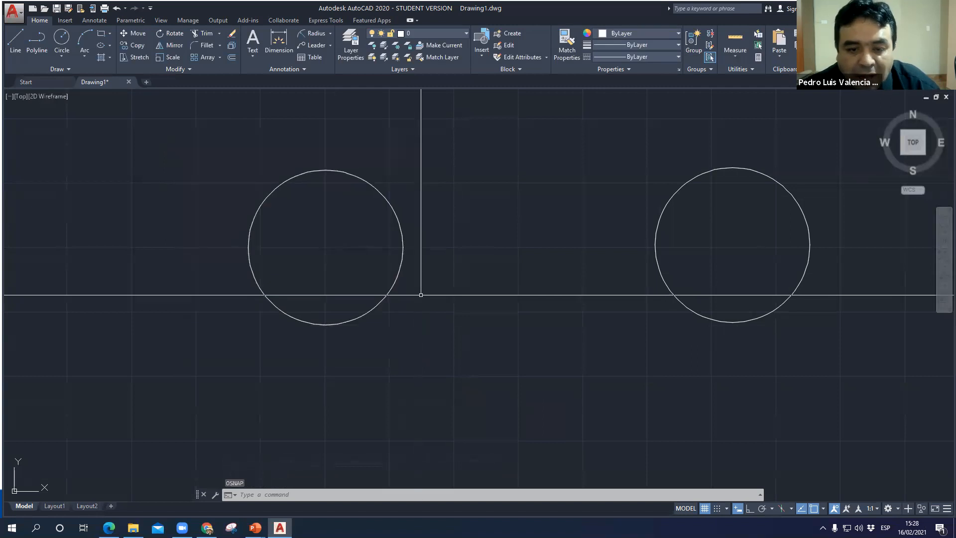
# - Draw a 3-sided polygon centred on the left circle, inscribed in circle, with radius 60
pyautogui.write('p')
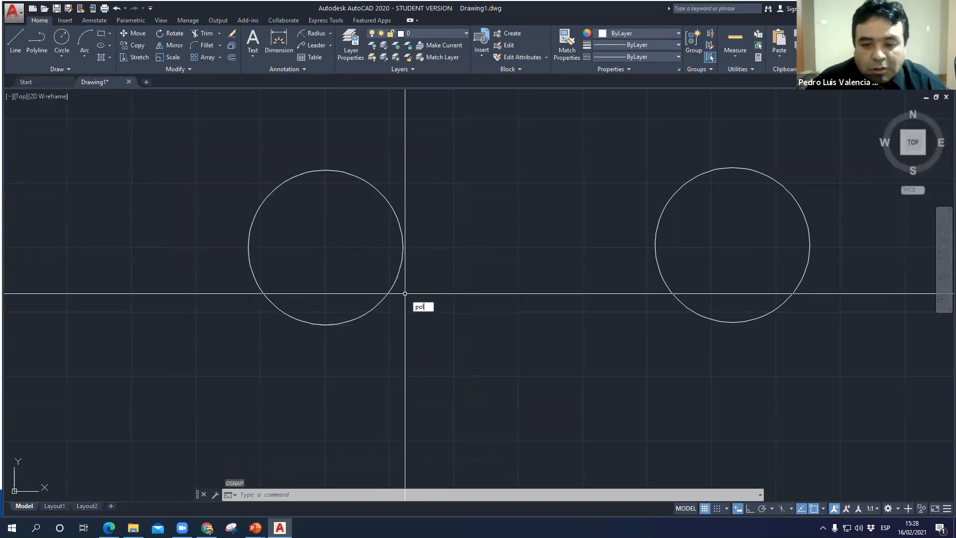
pyautogui.write('ol')
pyautogui.press('Return')
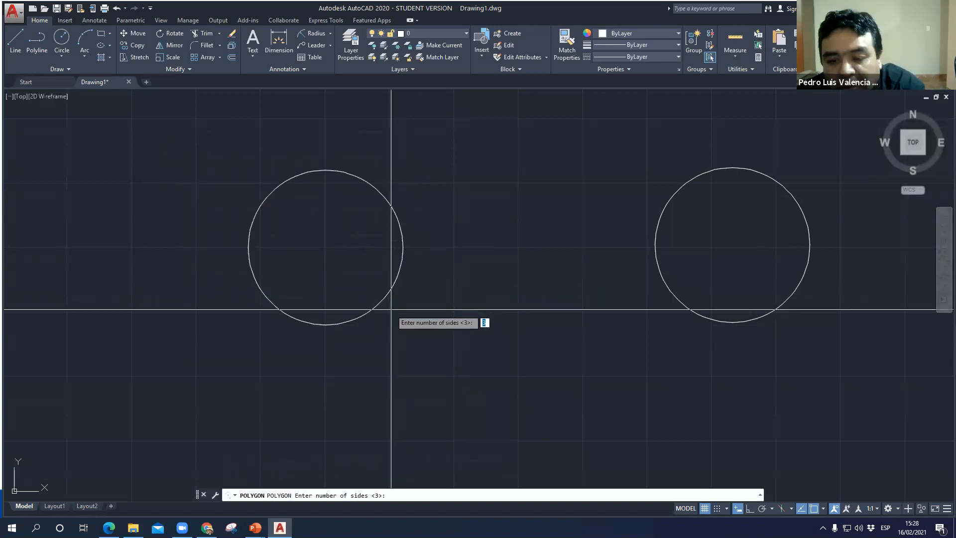
pyautogui.press('Return')
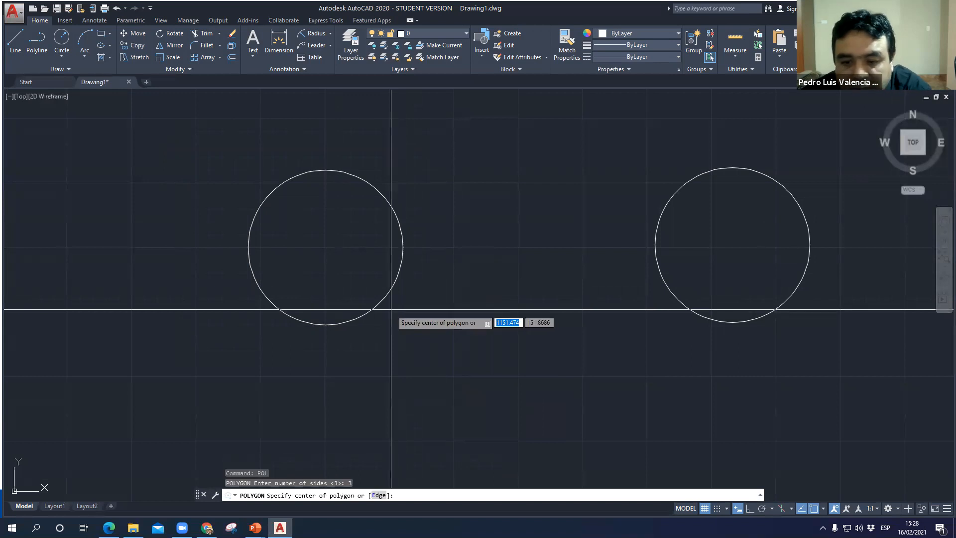
pyautogui.click(325, 247)
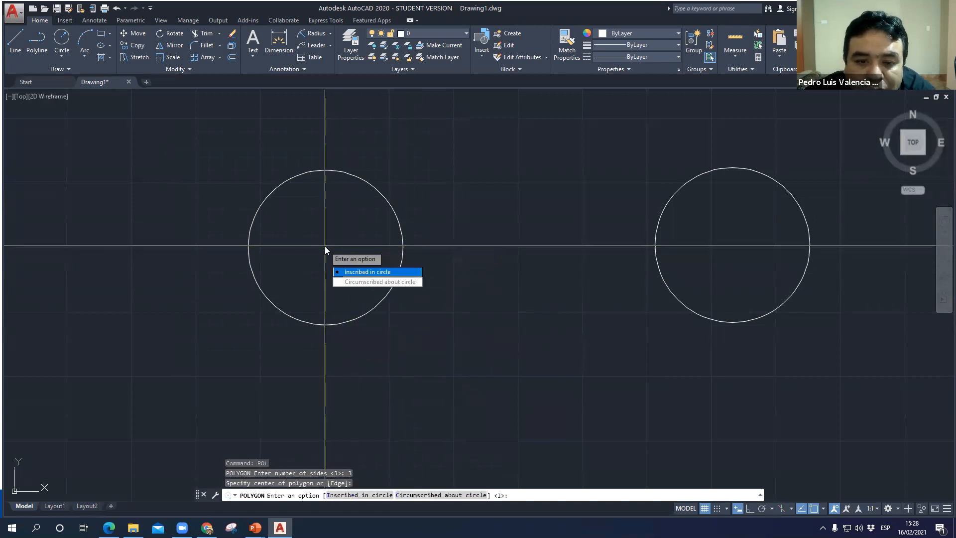
pyautogui.click(368, 272)
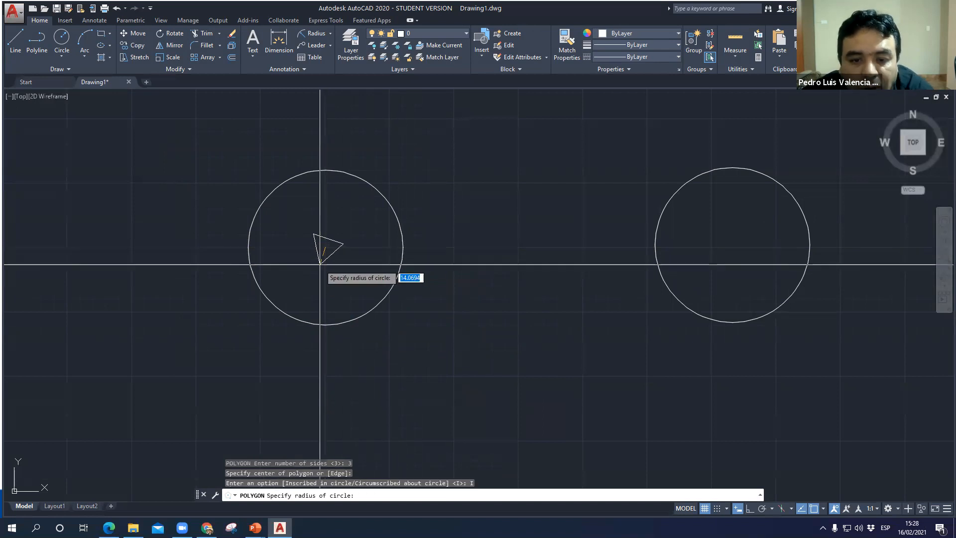
pyautogui.write('60')
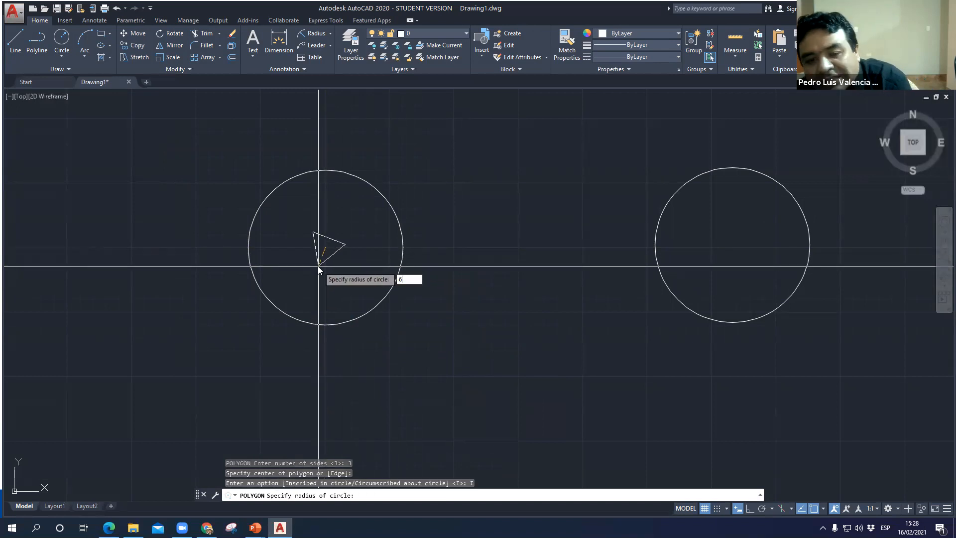
pyautogui.press('Return')
# - Draw a 3-sided polygon centred on the right circle, circumscribed about circle, with radius 60
pyautogui.scroll(2, 334, 188)
pyautogui.scroll(1, 334, 189)
pyautogui.moveTo(322, 207); pyautogui.dragTo(303, 179, button='middle')
pyautogui.scroll(-1, 381, 266)
pyautogui.moveTo(383, 270); pyautogui.dragTo(319, 250, button='middle')
pyautogui.scroll(-1, 366, 261)
pyautogui.moveTo(452, 262); pyautogui.dragTo(350, 239, button='middle')
pyautogui.write('p')
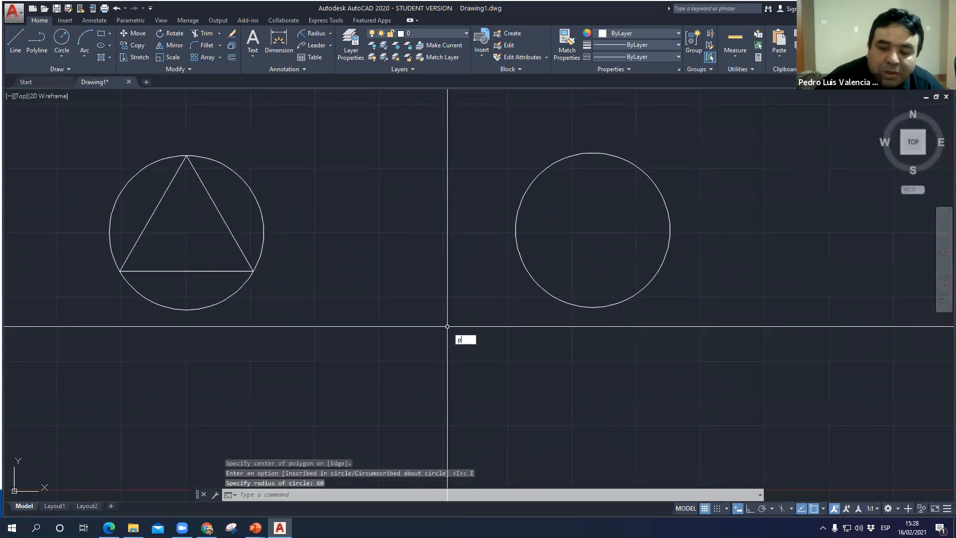
pyautogui.write('ol')
pyautogui.press('Return')
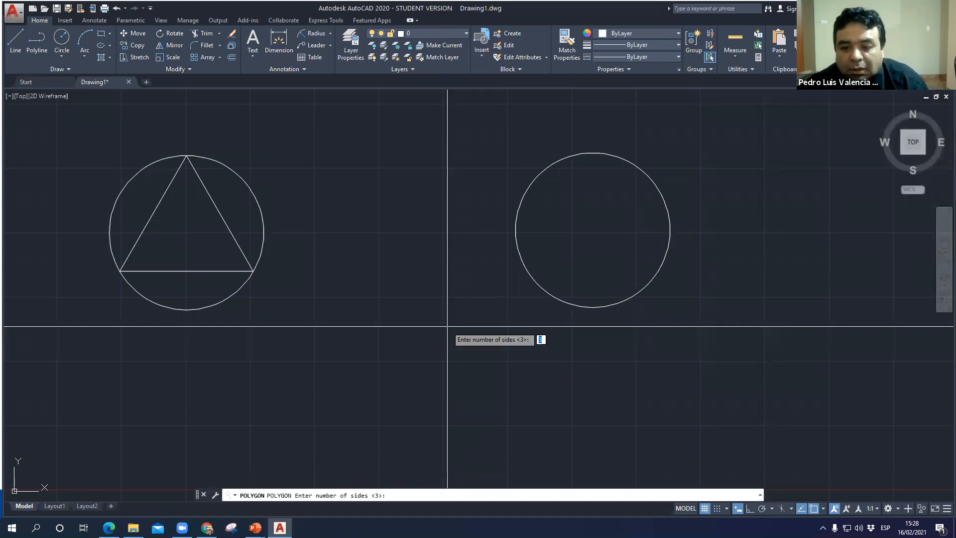
pyautogui.press('Return')
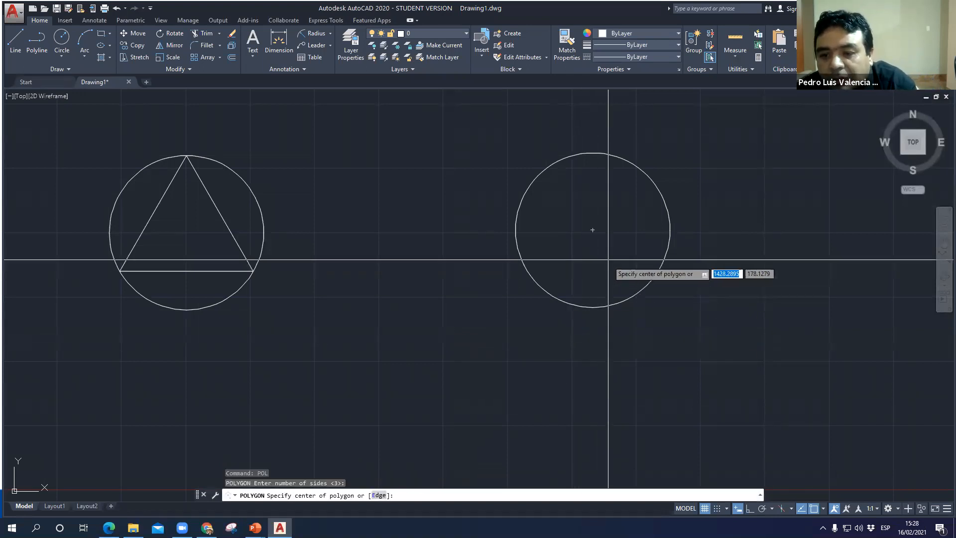
pyautogui.click(593, 230)
pyautogui.click(649, 269)
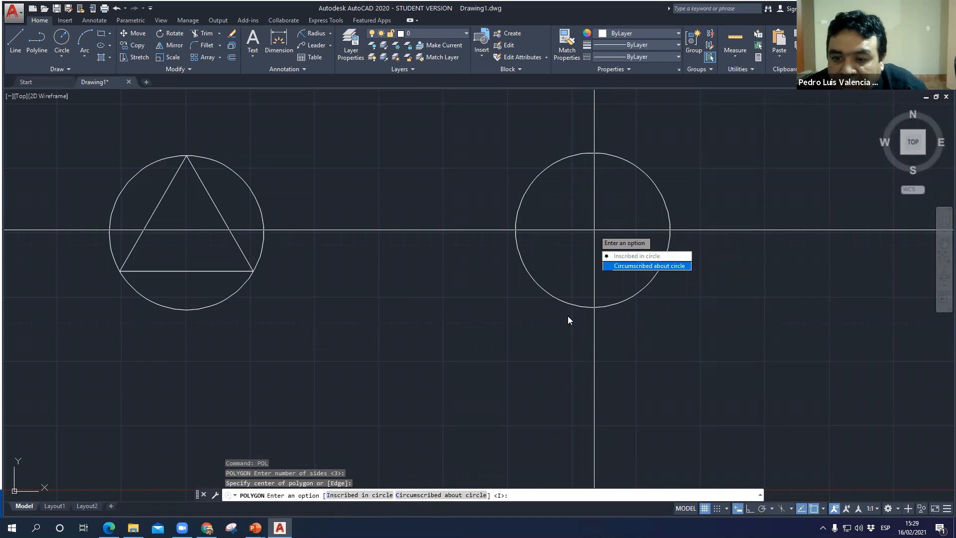
pyautogui.click(422, 496)
pyautogui.write('60')
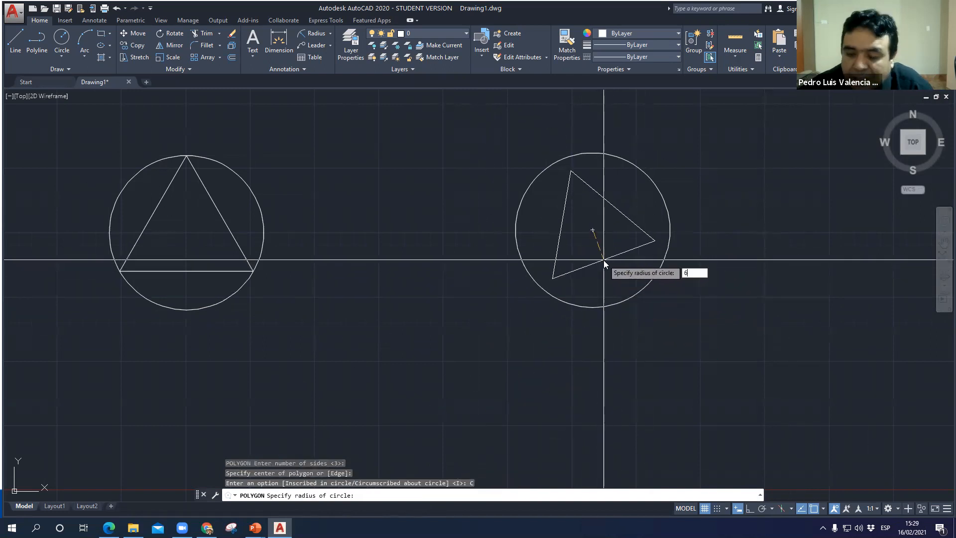
pyautogui.press('Return')
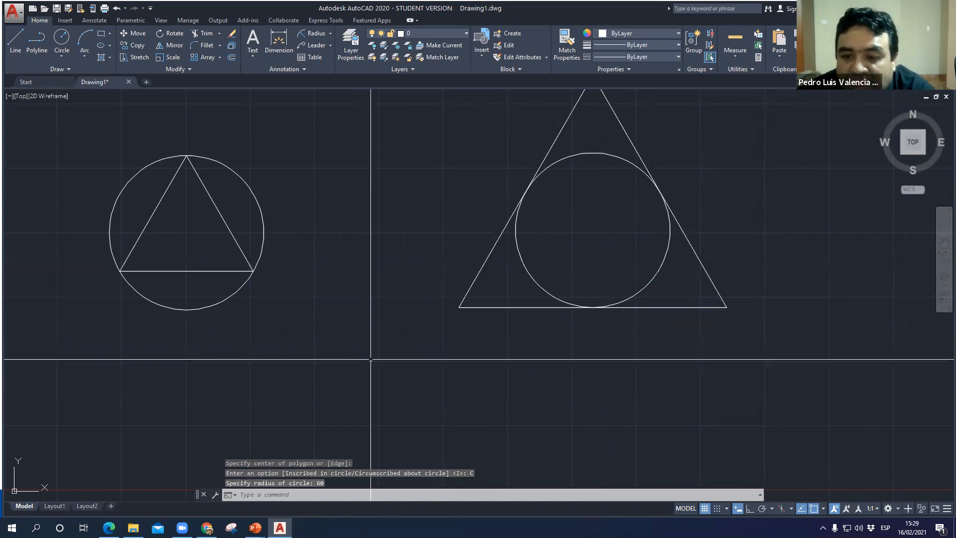
# - Dismiss the Facebook notification and draw a circle of radius 100 in the empty area below the circle with the inscribed triangle
pyautogui.scroll(-2, 473, 288)
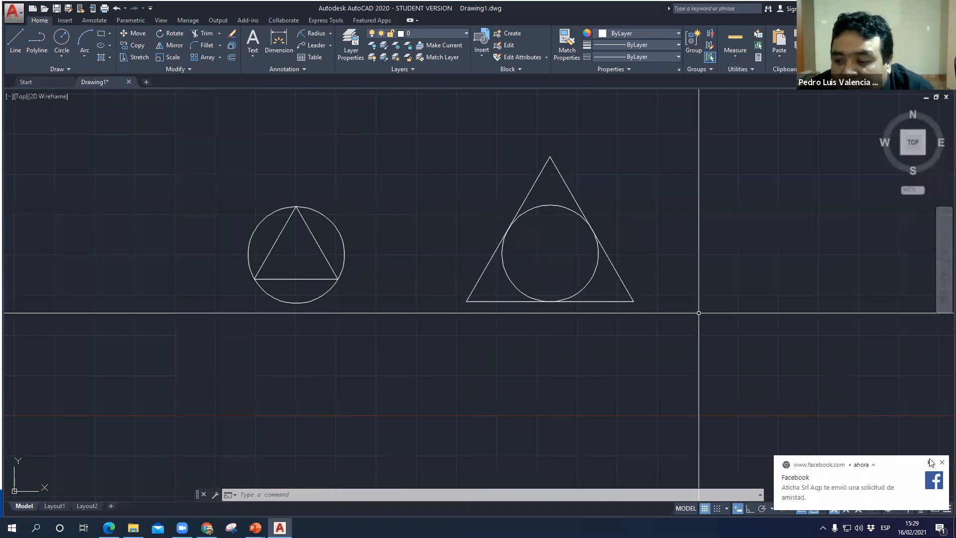
pyautogui.click(942, 464)
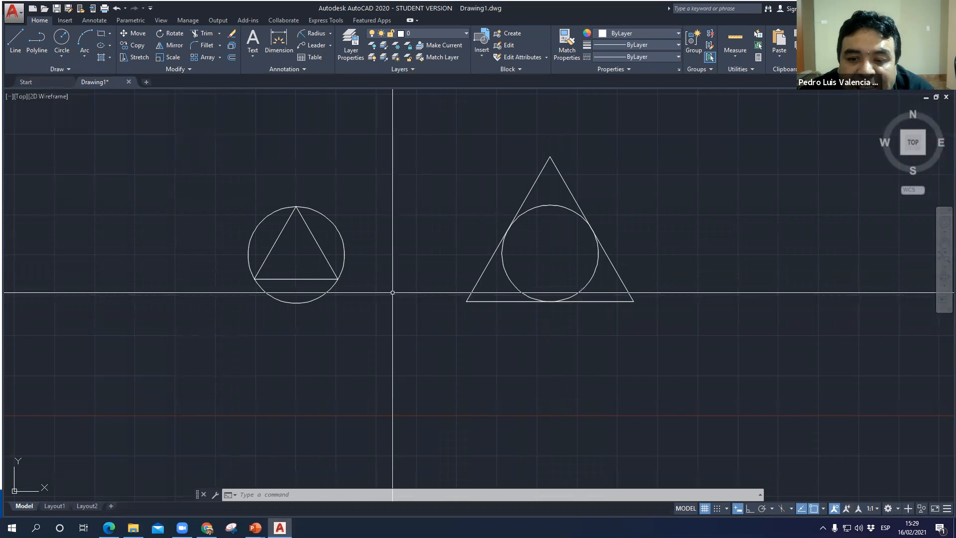
pyautogui.moveTo(539, 318); pyautogui.dragTo(521, 218, button='middle')
pyautogui.moveTo(436, 335); pyautogui.dragTo(477, 257, button='middle')
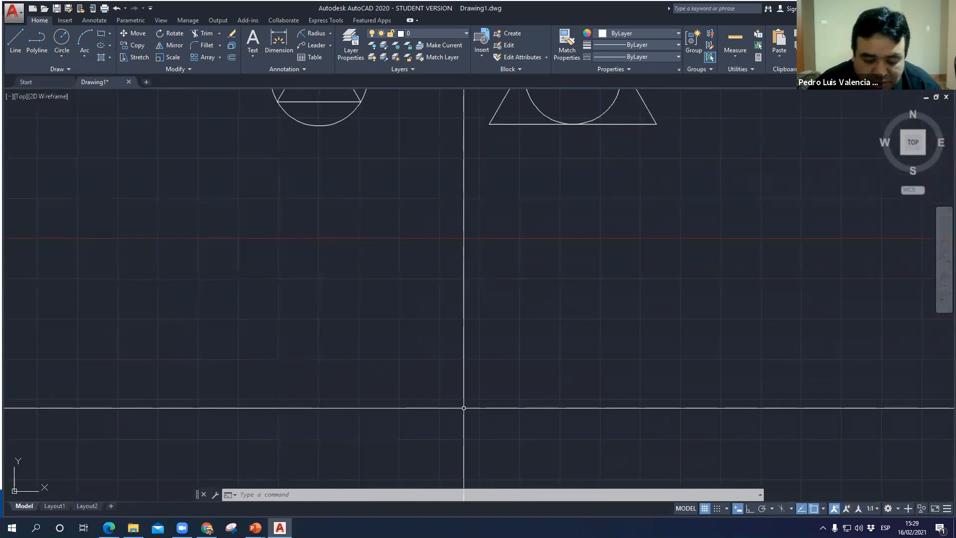
pyautogui.write('c')
pyautogui.press('Return')
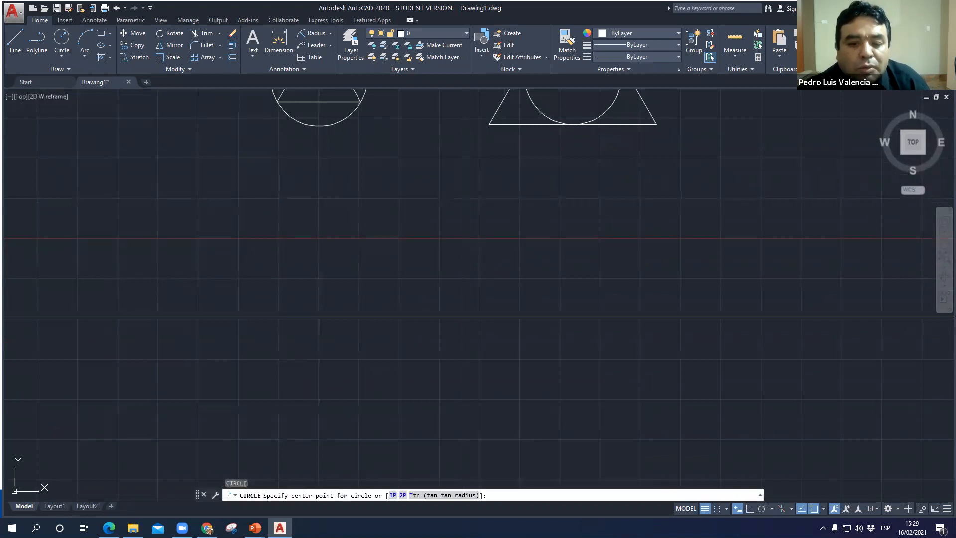
pyautogui.click(356, 357)
pyautogui.write('100')
pyautogui.press('Return')
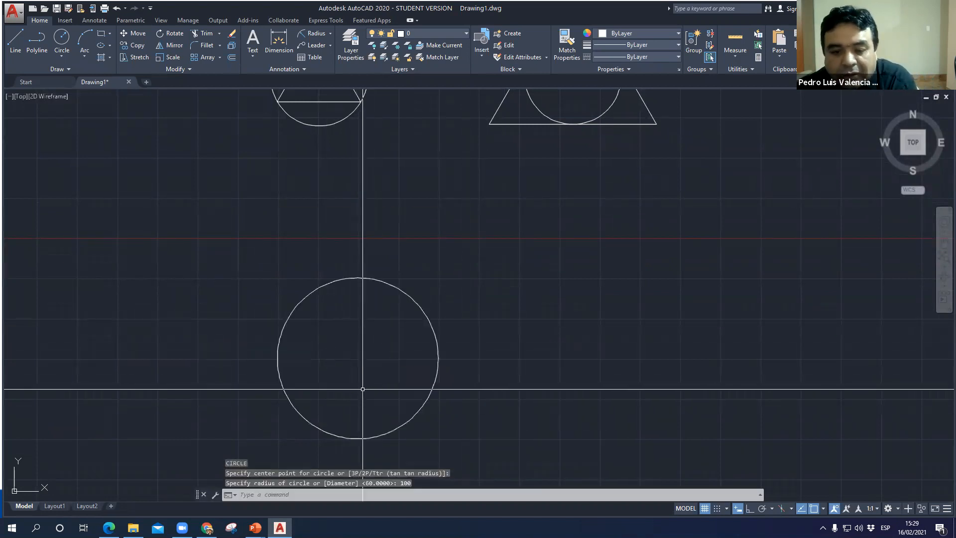
# - Draw a second circle of radius 100 to the right of the first radius 100 circle and dismiss the Facebook notification
pyautogui.write('c')
pyautogui.press('Return')
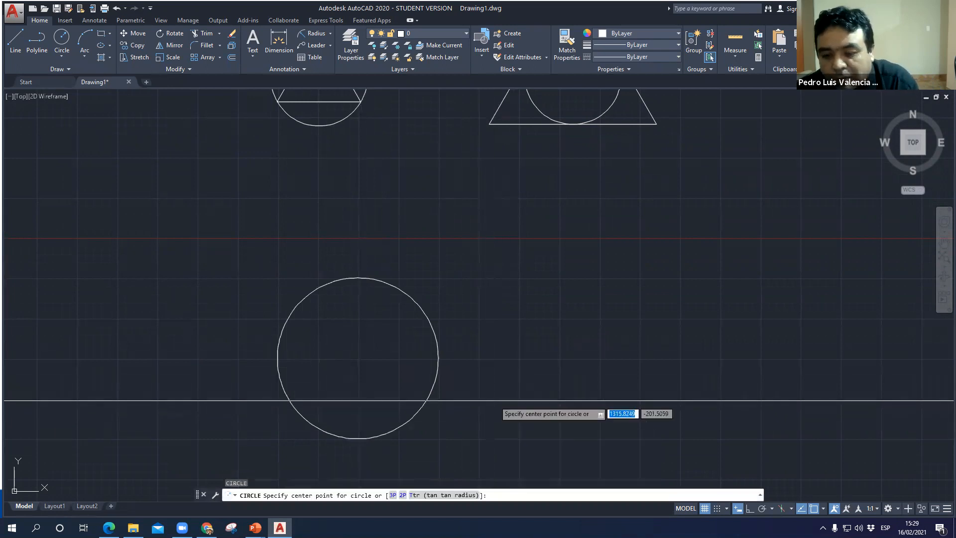
pyautogui.click(733, 365)
pyautogui.write('100')
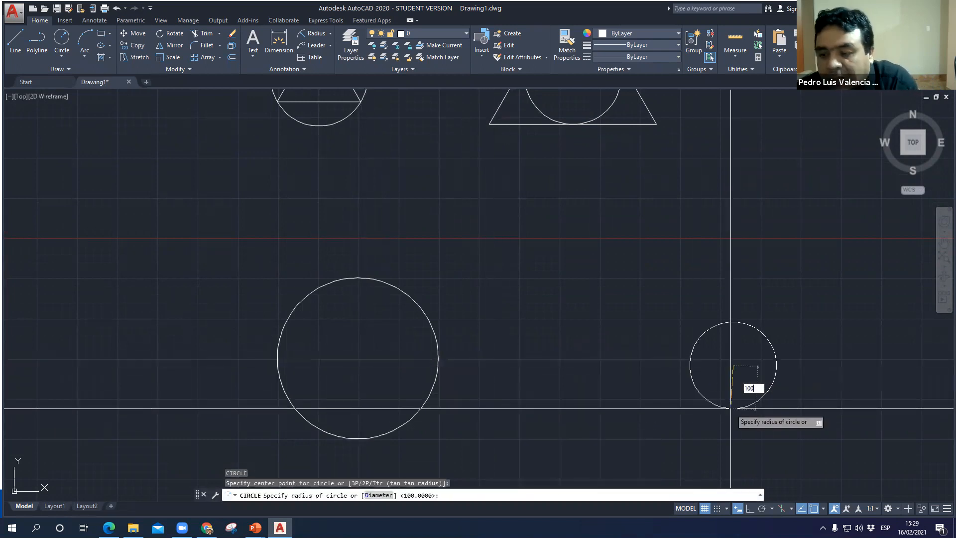
pyautogui.press('Return')
pyautogui.scroll(-2, 493, 342)
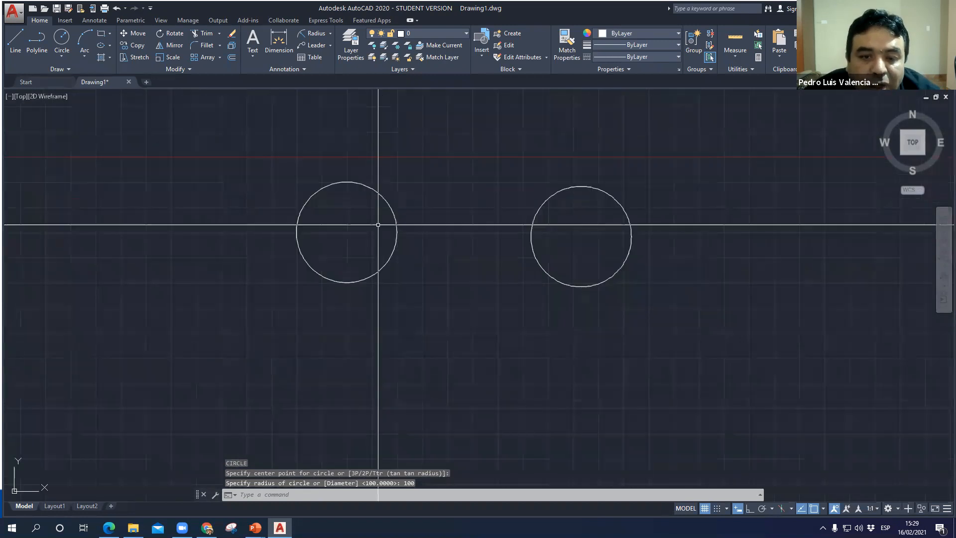
pyautogui.scroll(2, 404, 322)
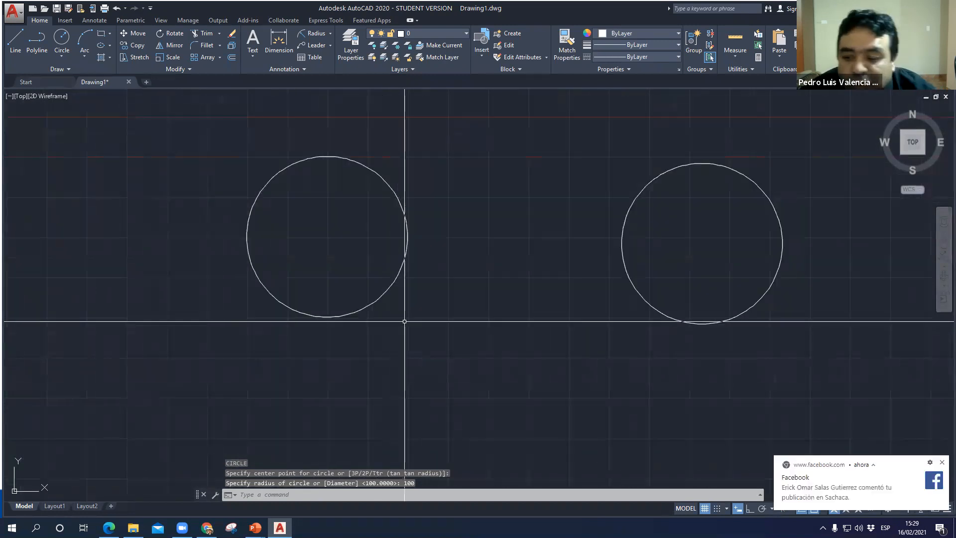
pyautogui.click(941, 464)
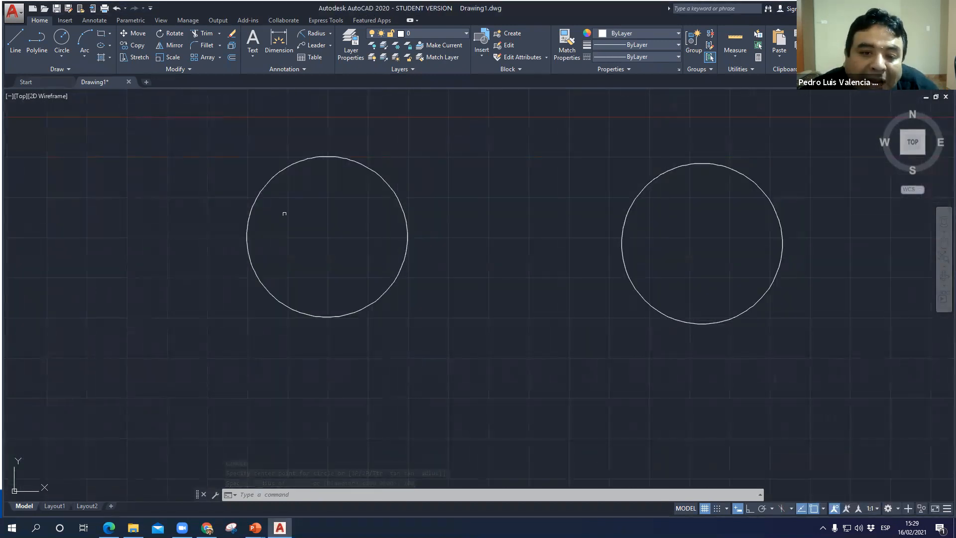
# - Draw a 4-sided polygon centred on the left radius 100 circle, inscribed in circle, with its radius picked at the circle's top quadrant
pyautogui.write('POL')
pyautogui.press('Return')
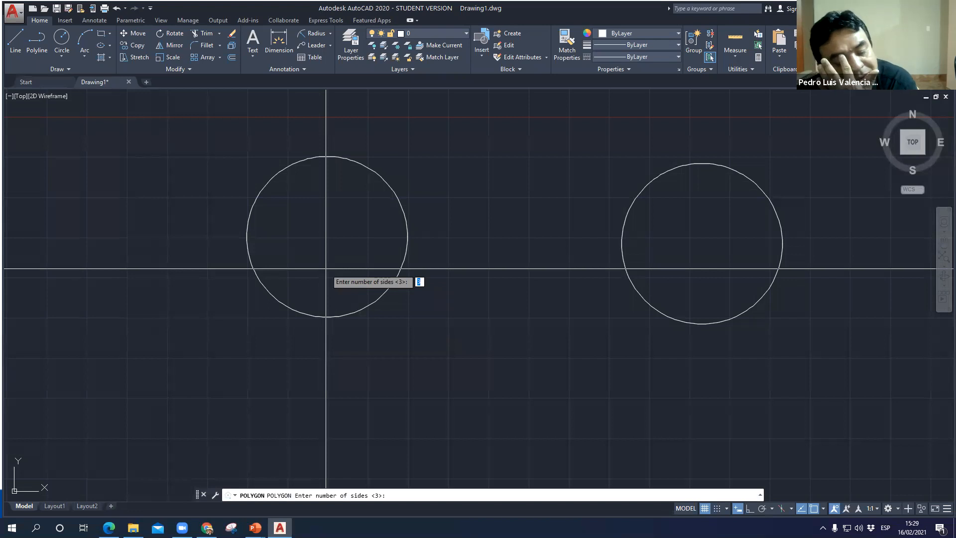
pyautogui.write('4')
pyautogui.press('Return')
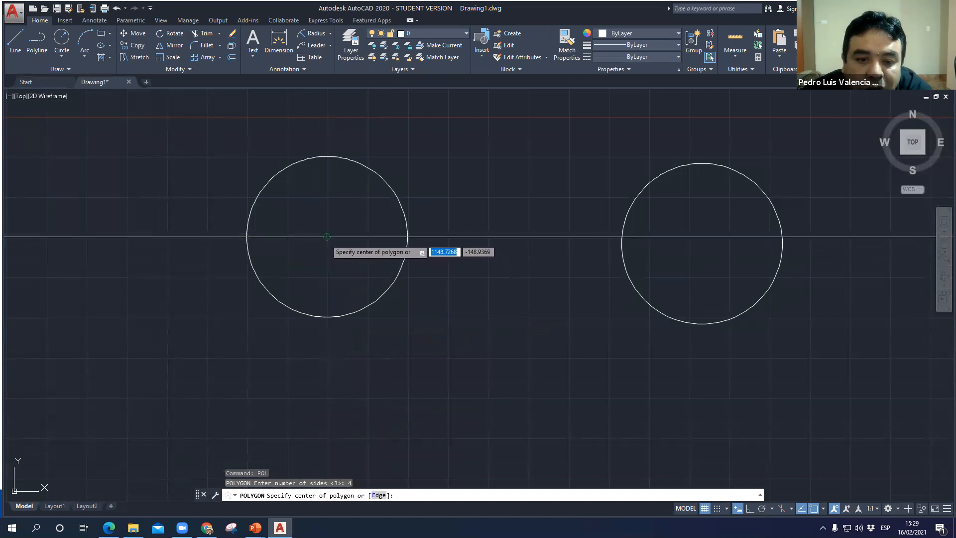
pyautogui.click(327, 237)
pyautogui.click(368, 264)
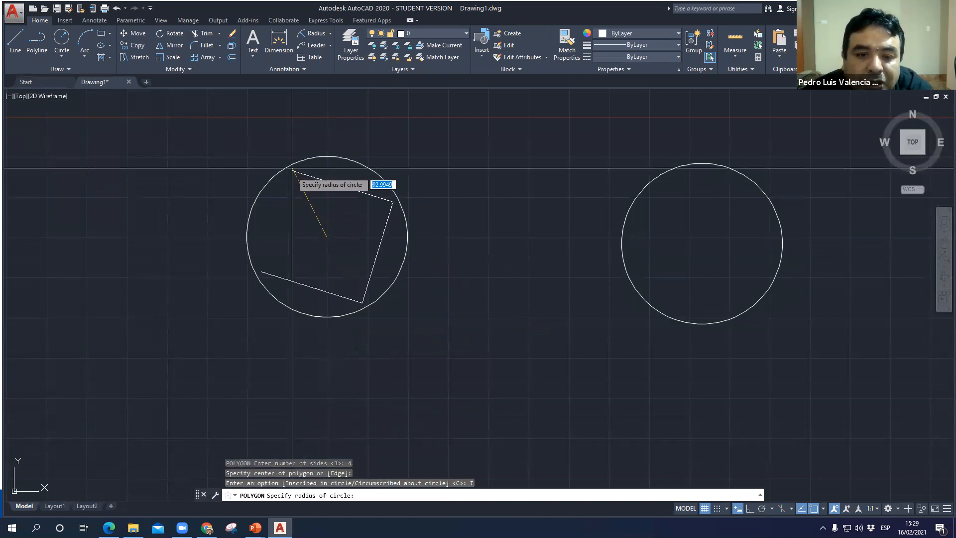
pyautogui.click(330, 157)
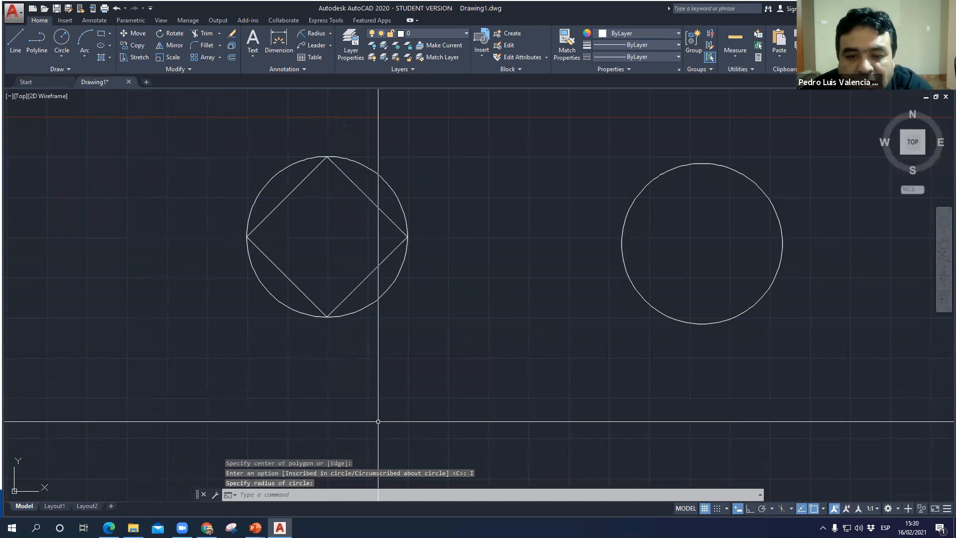
# - Try a 4-sided polygon of radius 100 circumscribed about the circle to the right of the inscribed square, and erase it
pyautogui.write('p')
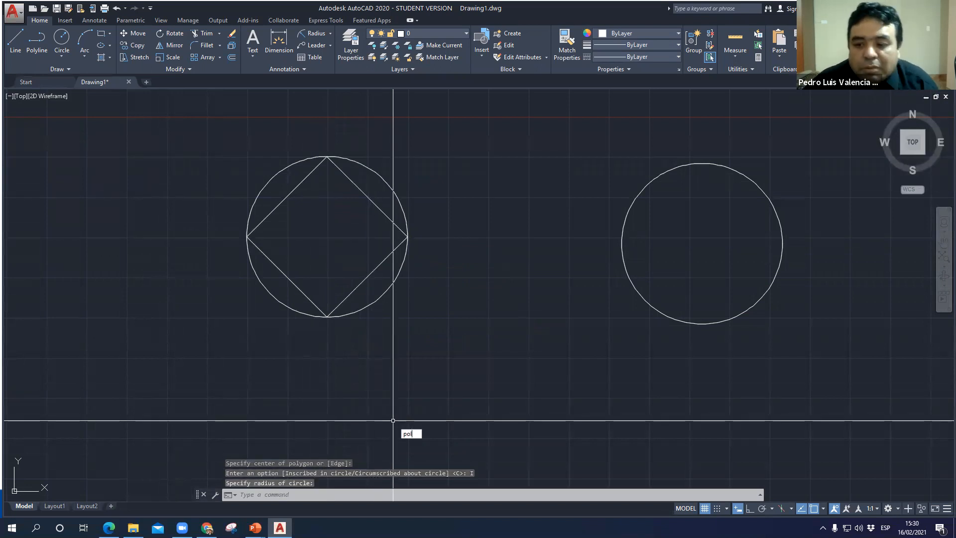
pyautogui.write('ol')
pyautogui.press('Return')
pyautogui.press('Return')
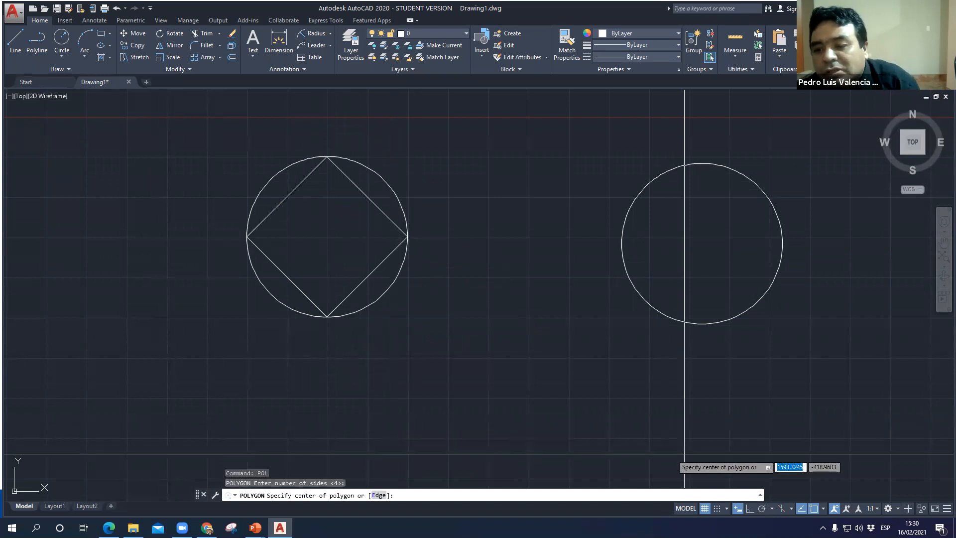
pyautogui.click(702, 244)
pyautogui.click(757, 281)
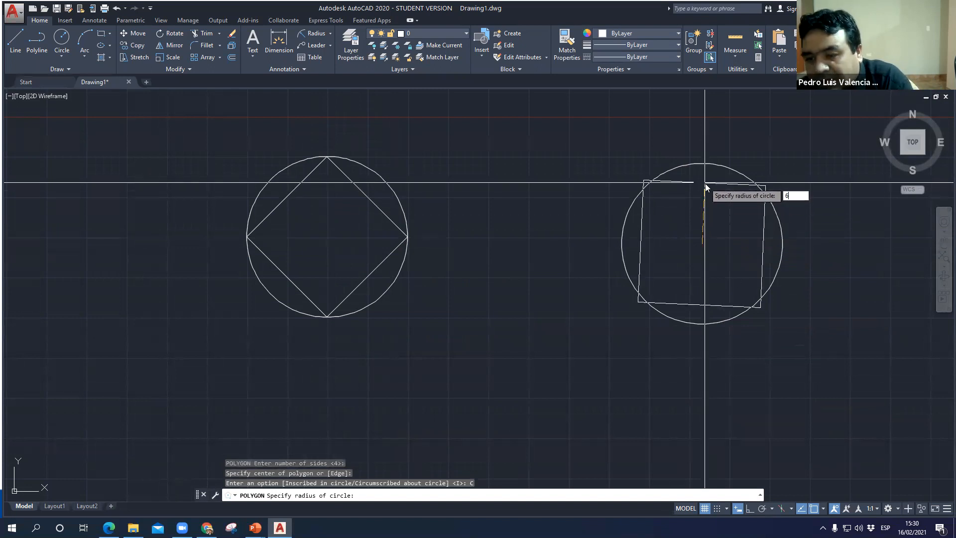
pyautogui.press('BackSpace')
pyautogui.write('100')
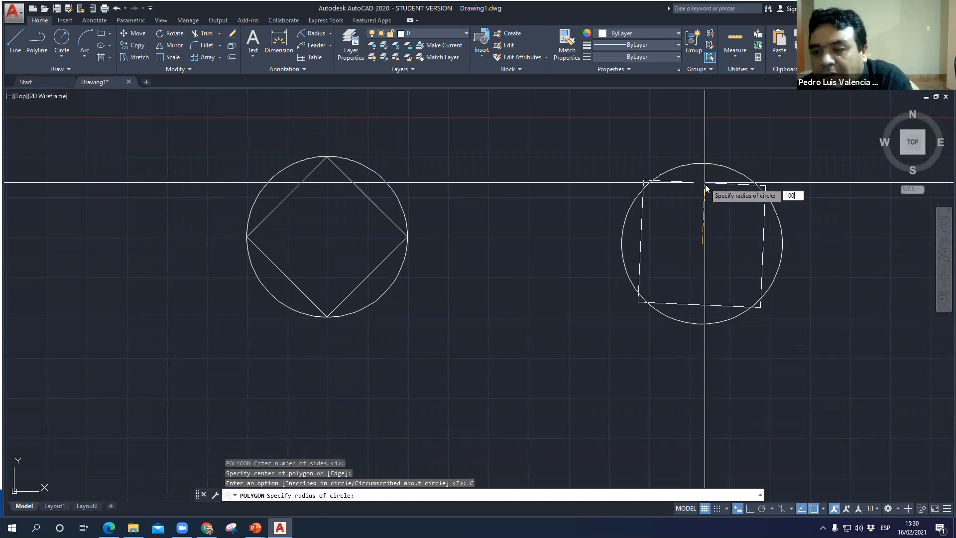
pyautogui.press('Return')
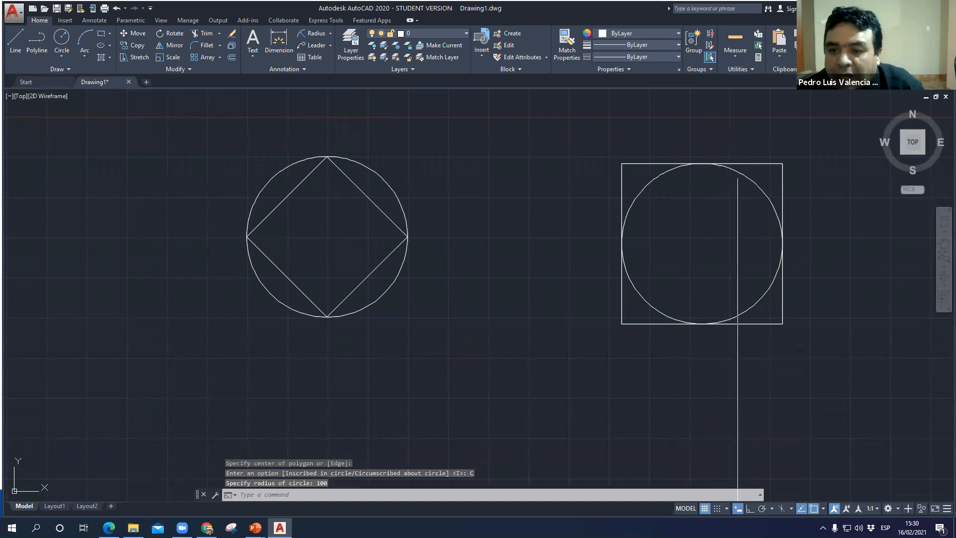
pyautogui.click(755, 165)
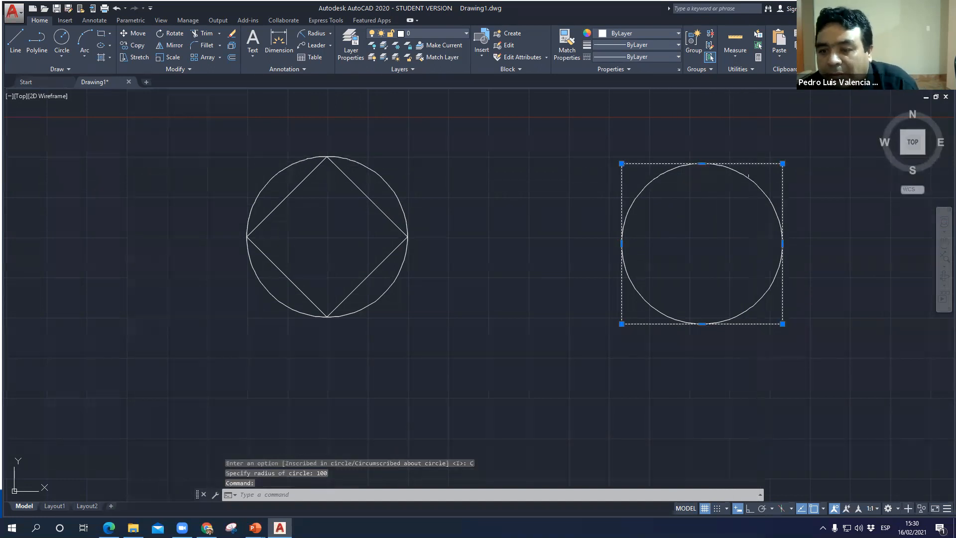
pyautogui.press('Delete')
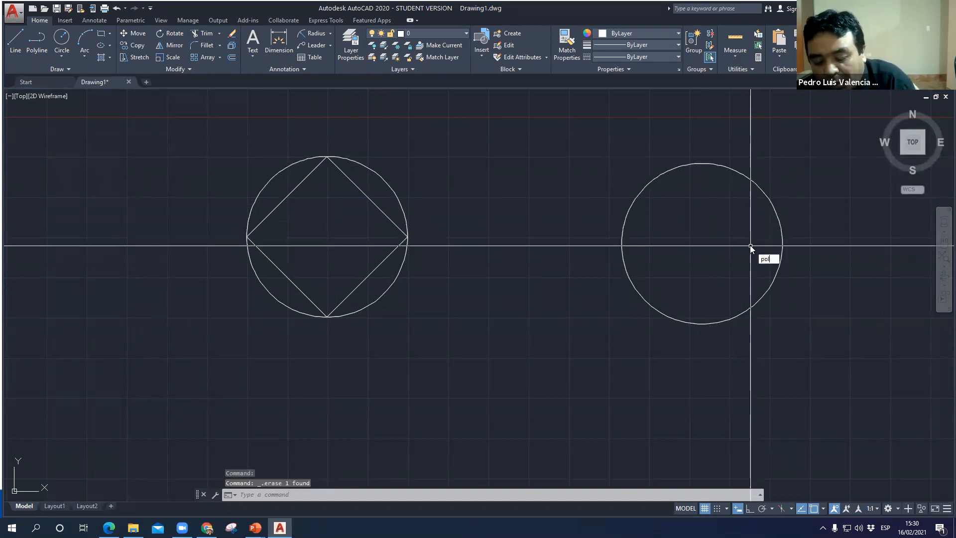
# - Draw a 4-sided polygon centred on the empty radius 100 circle, circumscribed about circle, with radius 100
pyautogui.write('pol')
pyautogui.press('Return')
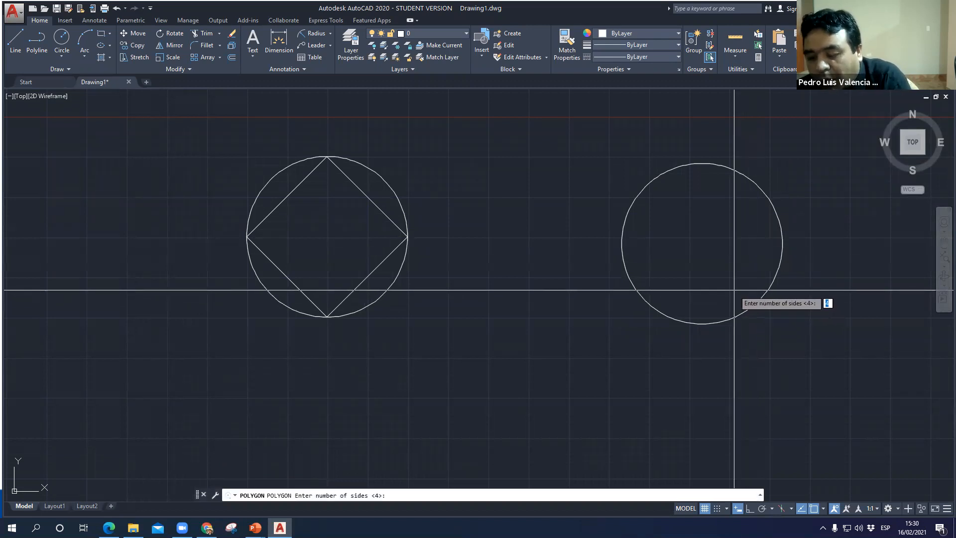
pyautogui.press('Return')
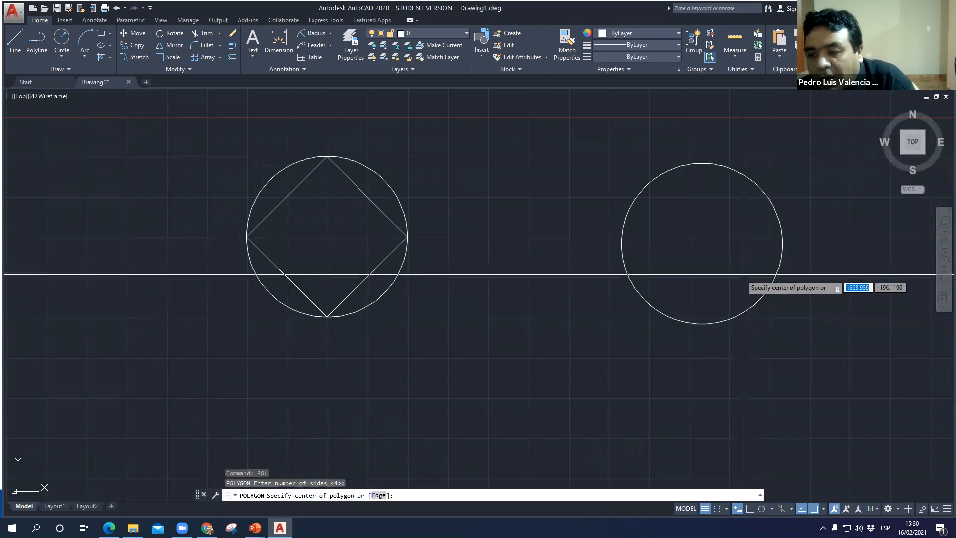
pyautogui.click(702, 243)
pyautogui.click(740, 278)
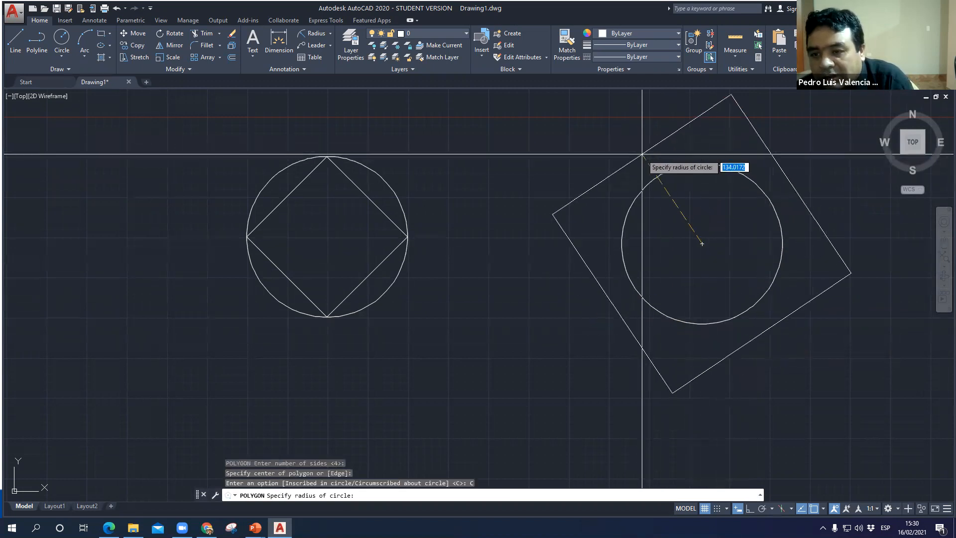
pyautogui.press('Return')
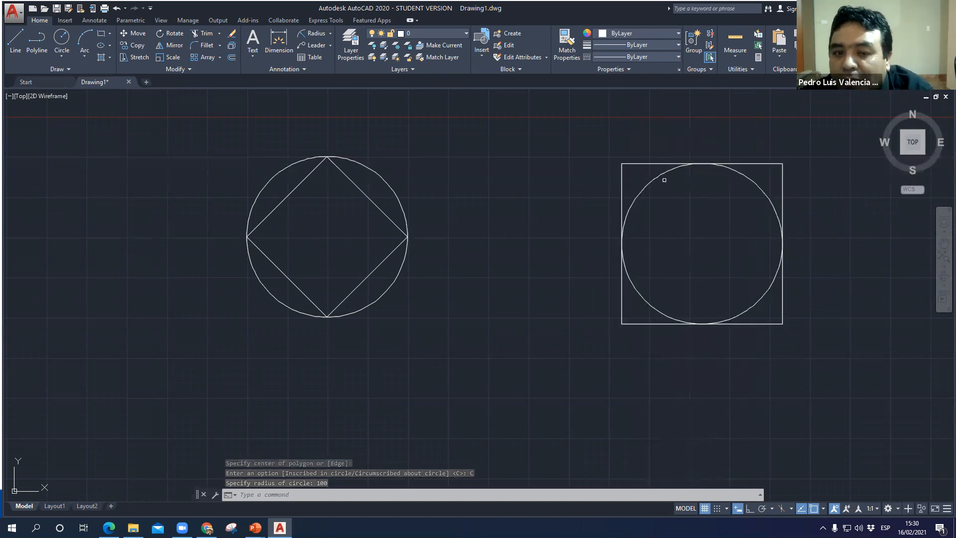
pyautogui.click(644, 163)
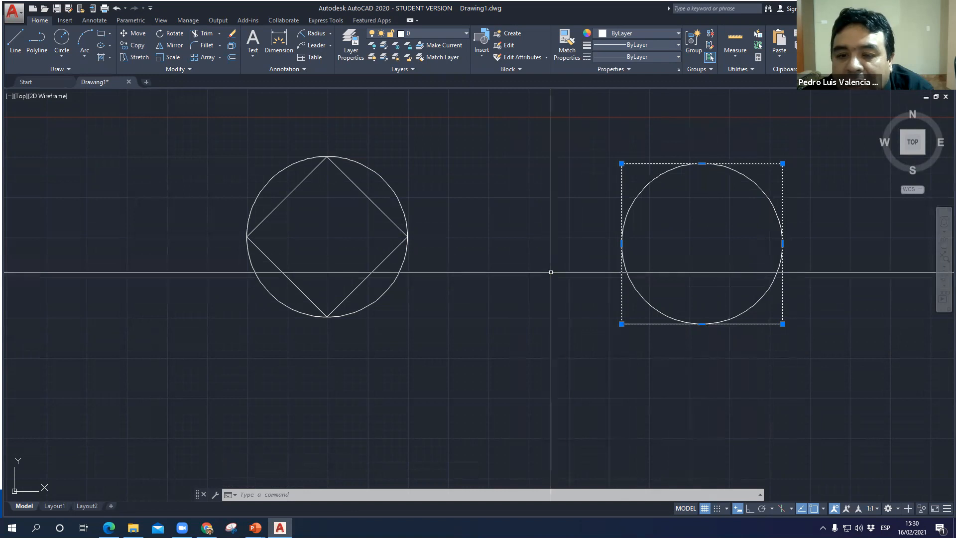
pyautogui.scroll(-2, 698, 278)
pyautogui.moveTo(687, 278)
pyautogui.mouseDown(button='middle')
pyautogui.moveTo(640, 171)
pyautogui.moveTo(519, 199)
pyautogui.moveTo(527, 156)
pyautogui.mouseUp(button='middle')
pyautogui.write('l')
pyautogui.press('Return')
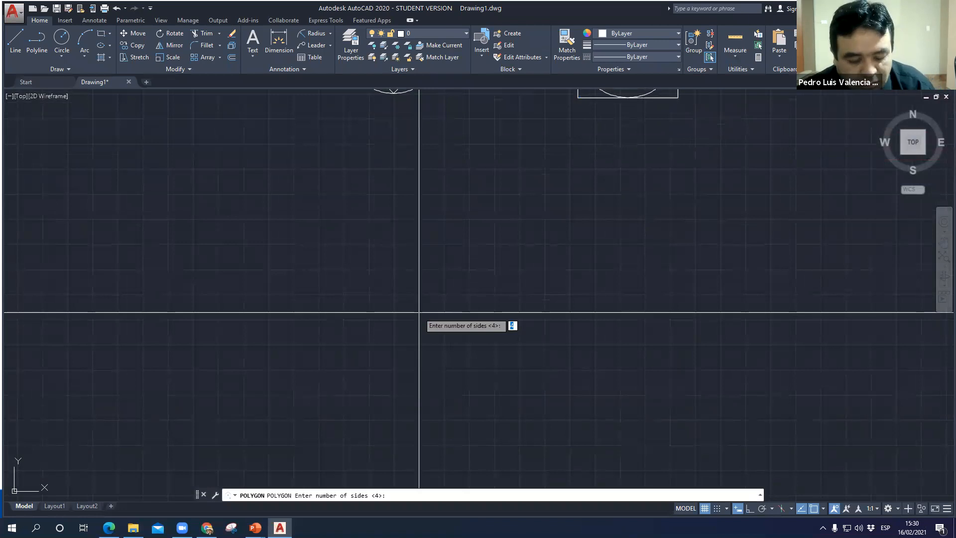
pyautogui.press('Escape')
# - Draw a circle of radius 50 in the empty area below the circle with the inscribed square
pyautogui.write('c')
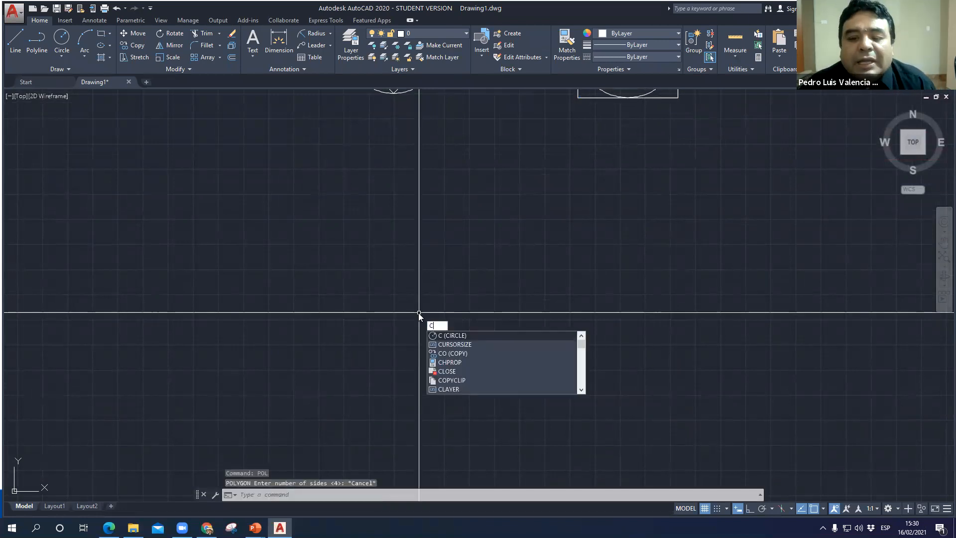
pyautogui.press('Return')
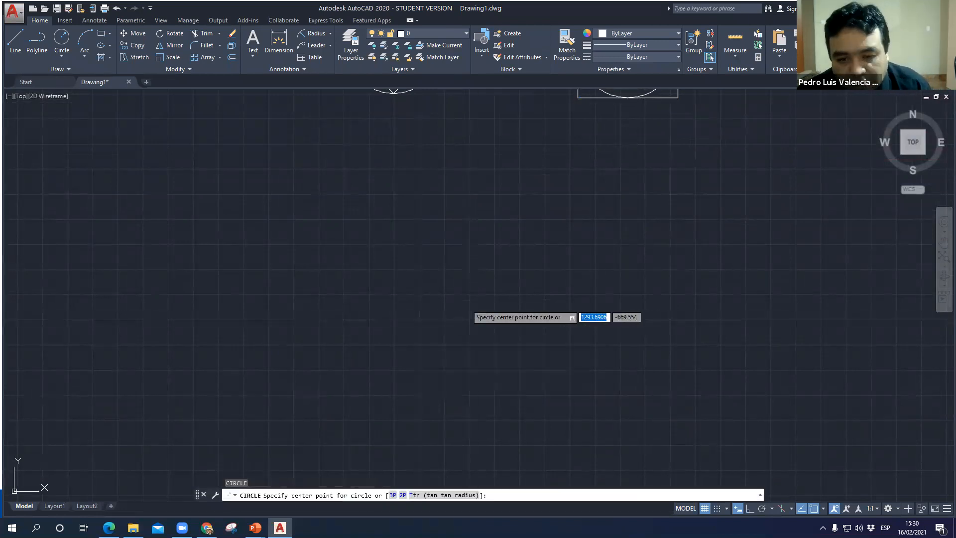
pyautogui.click(419, 303)
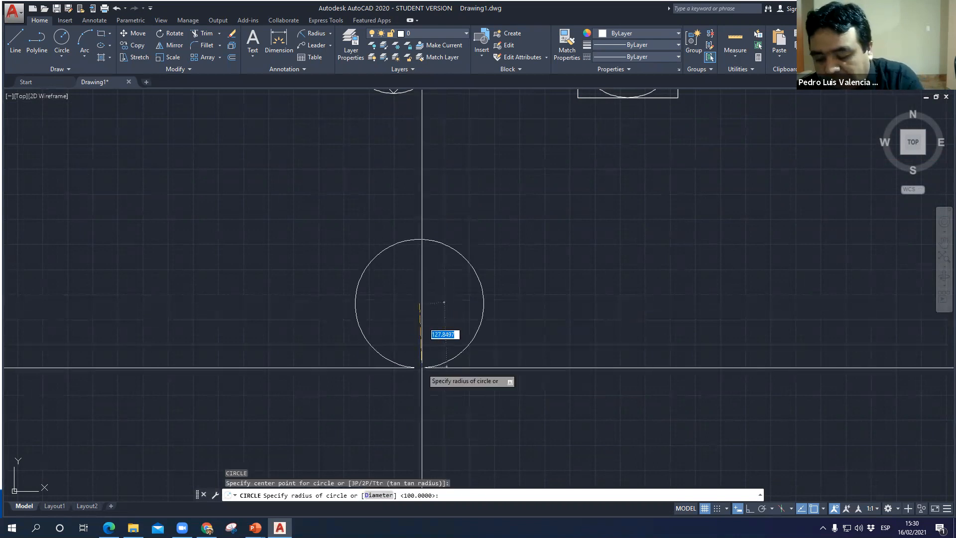
pyautogui.write('50.')
pyautogui.press('Return')
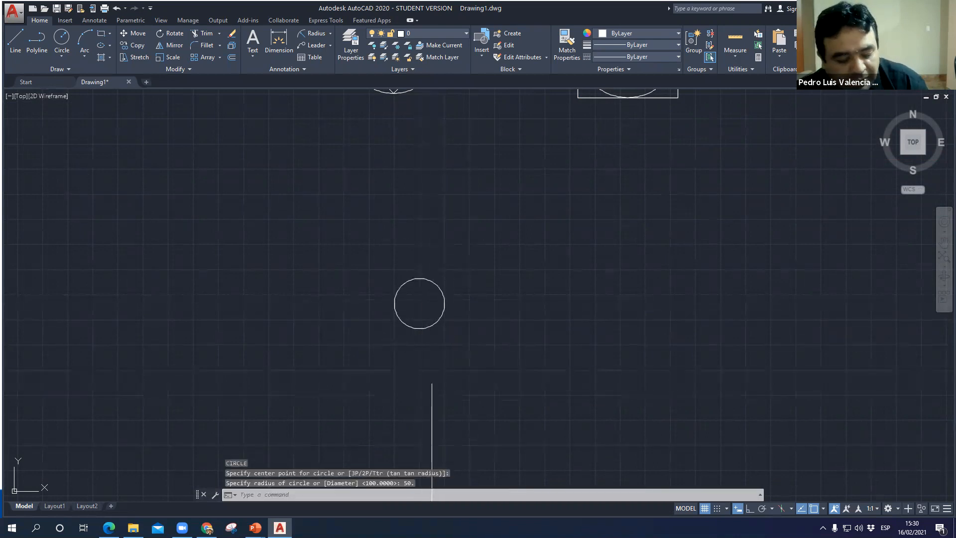
# - Draw another circle of radius 50 to the right of the first, below the circumscribed square
pyautogui.write('c')
pyautogui.press('Return')
pyautogui.click(602, 304)
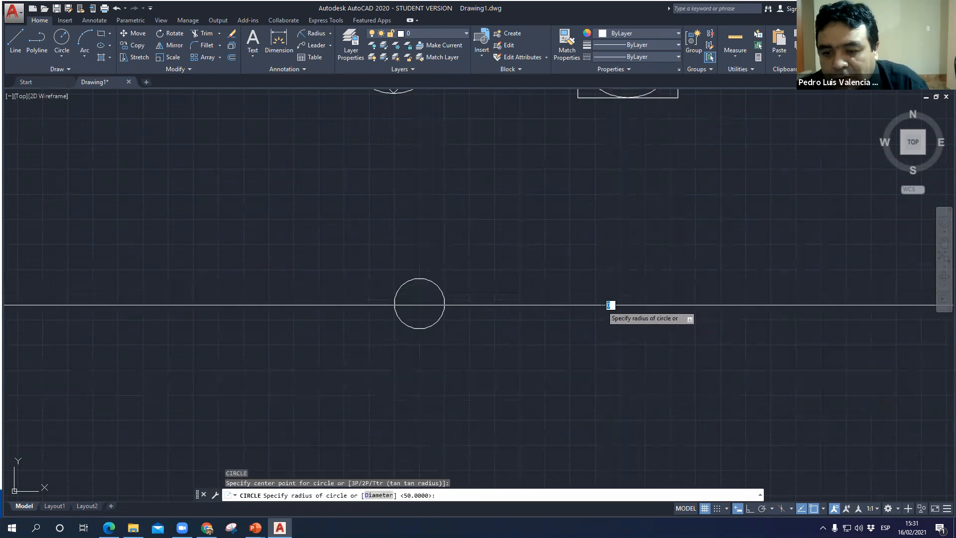
pyautogui.write('50')
pyautogui.press('Return')
# - Draw a 5-sided polygon centred on the left radius 50 circle, inscribed in circle, with radius 50 and one vertex pointing straight up
pyautogui.scroll(4, 463, 306)
pyautogui.moveTo(443, 306); pyautogui.dragTo(431, 214, button='middle')
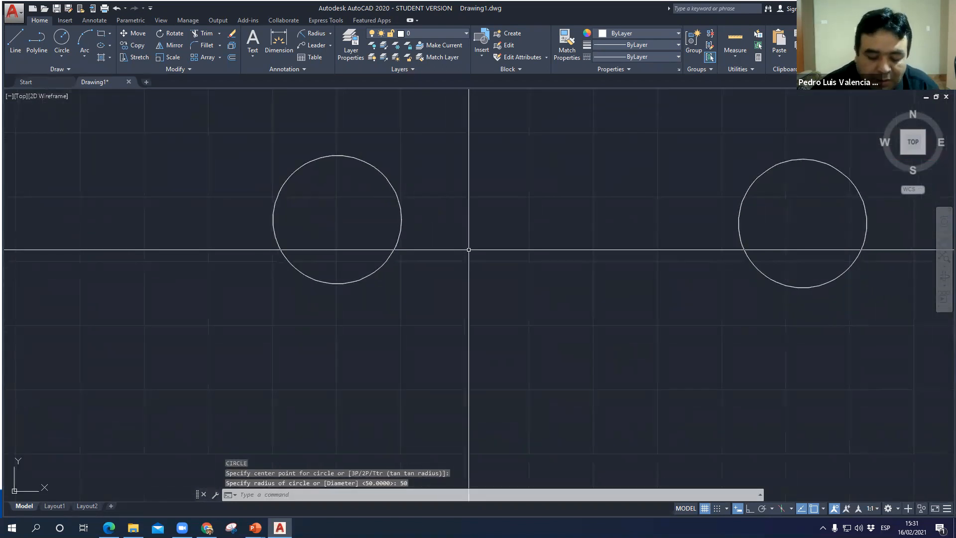
pyautogui.press('Return')
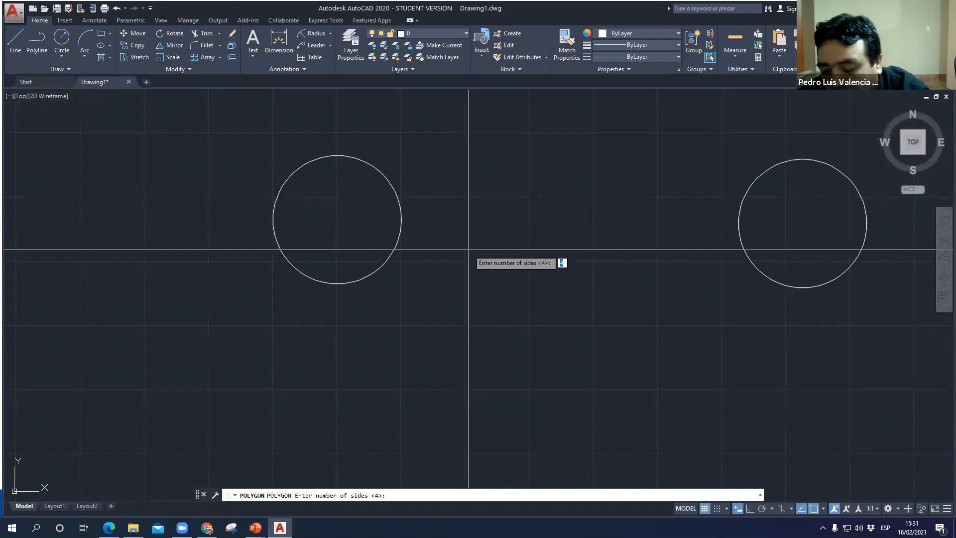
pyautogui.write('5')
pyautogui.press('Return')
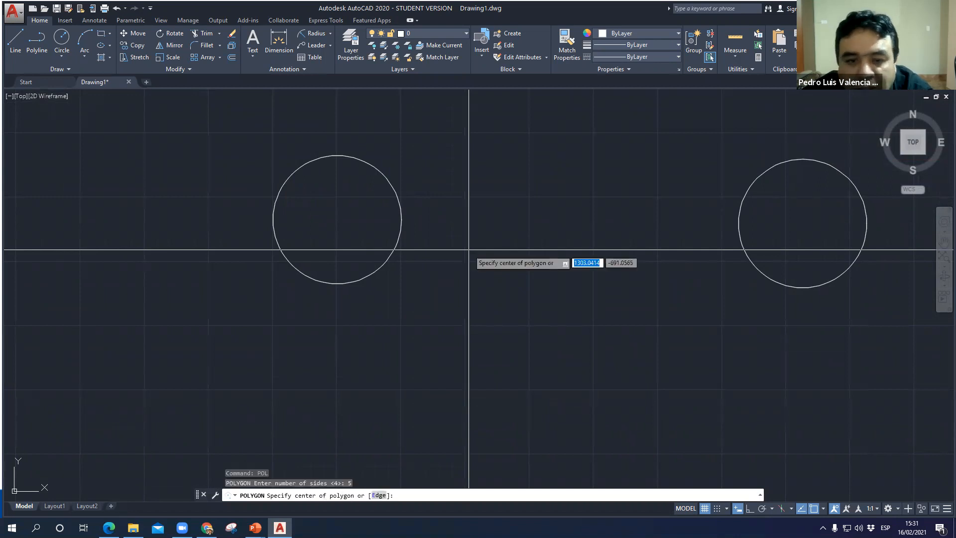
pyautogui.click(337, 219)
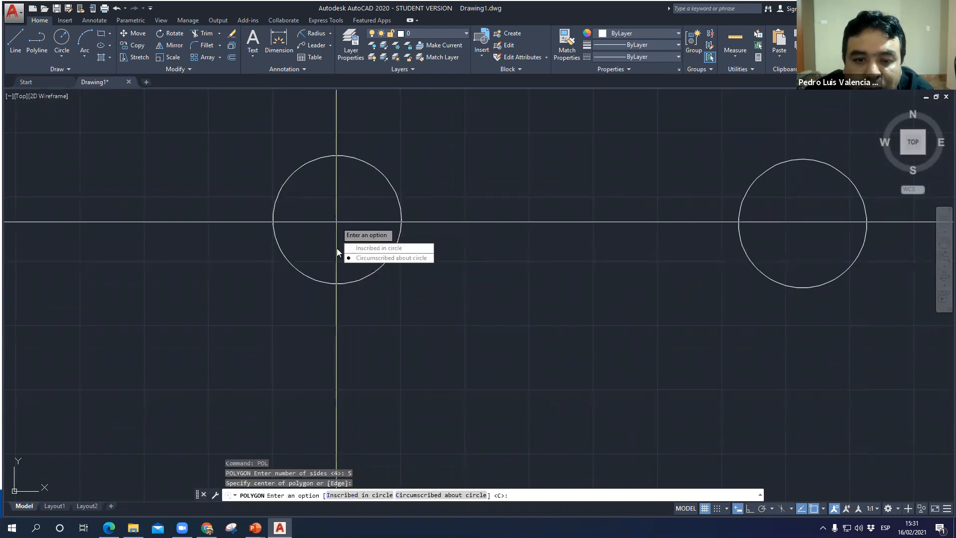
pyautogui.click(378, 249)
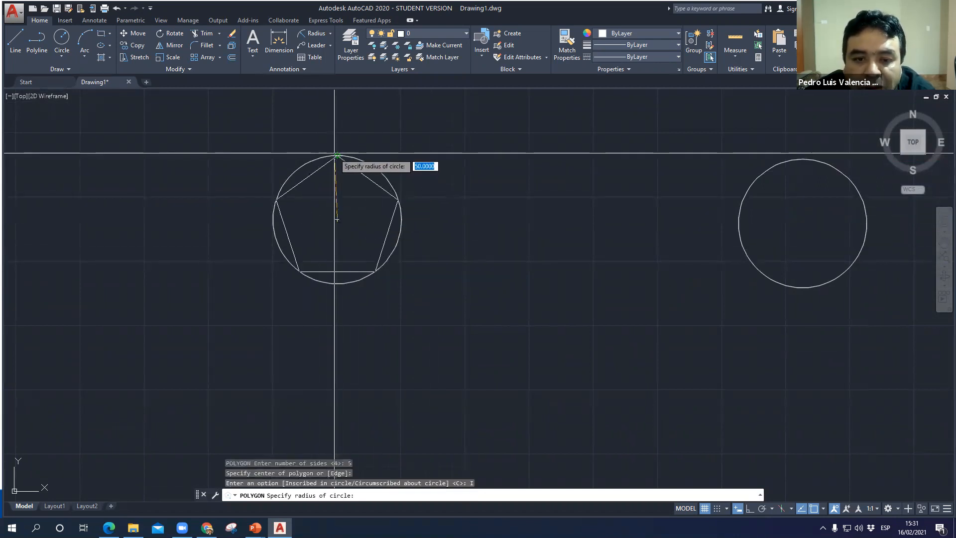
pyautogui.scroll(4, 337, 155)
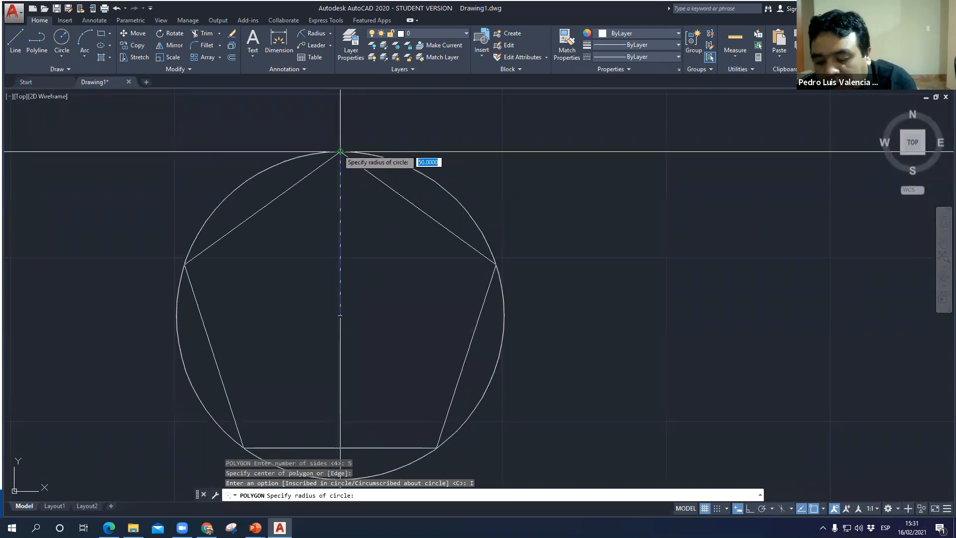
pyautogui.press('Return')
pyautogui.moveTo(356, 206); pyautogui.dragTo(364, 95, button='middle')
pyautogui.moveTo(332, 322); pyautogui.dragTo(318, 425, button='middle')
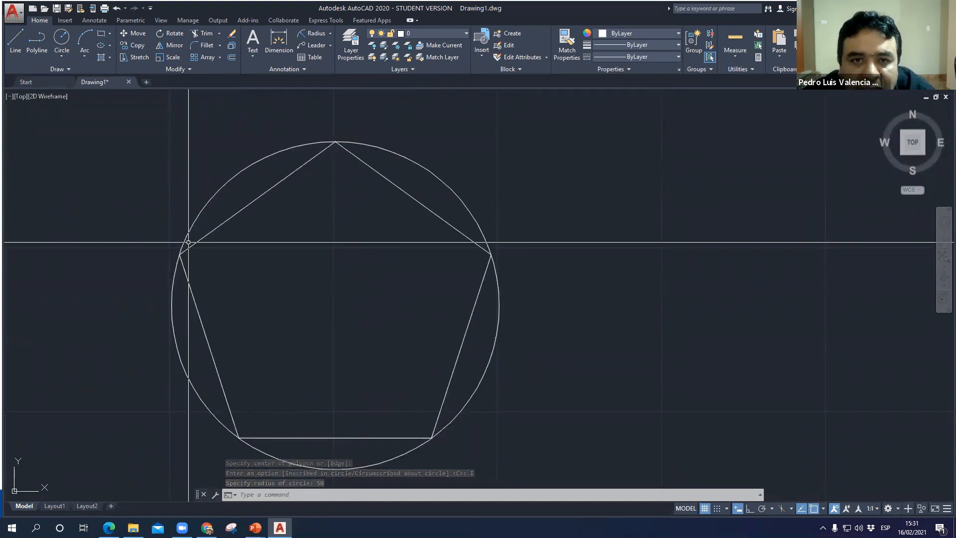
pyautogui.scroll(-3, 191, 229)
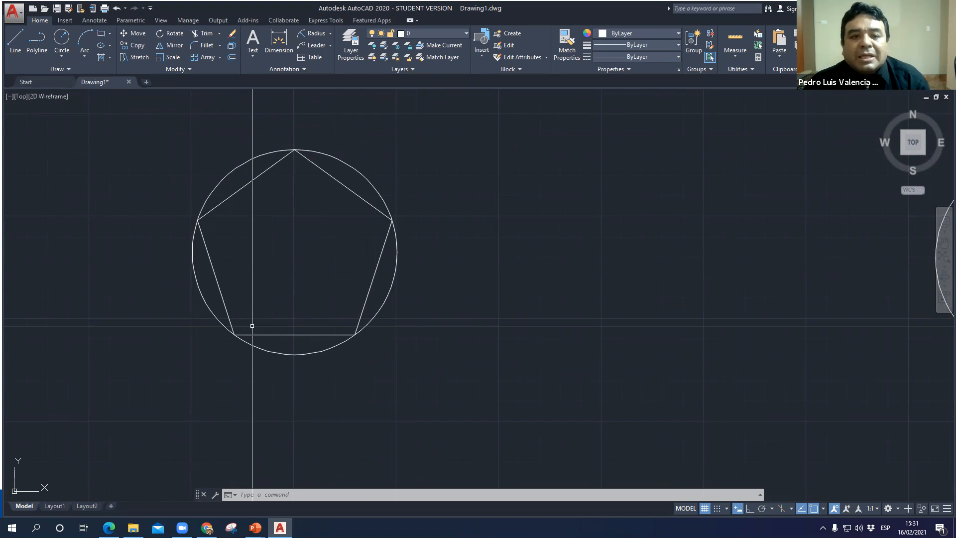
# - Draw a 5-sided polygon centred on the left radius 50 circle, inscribed in circle, with its radius reaching the circle's lower quadrant
pyautogui.press('Return')
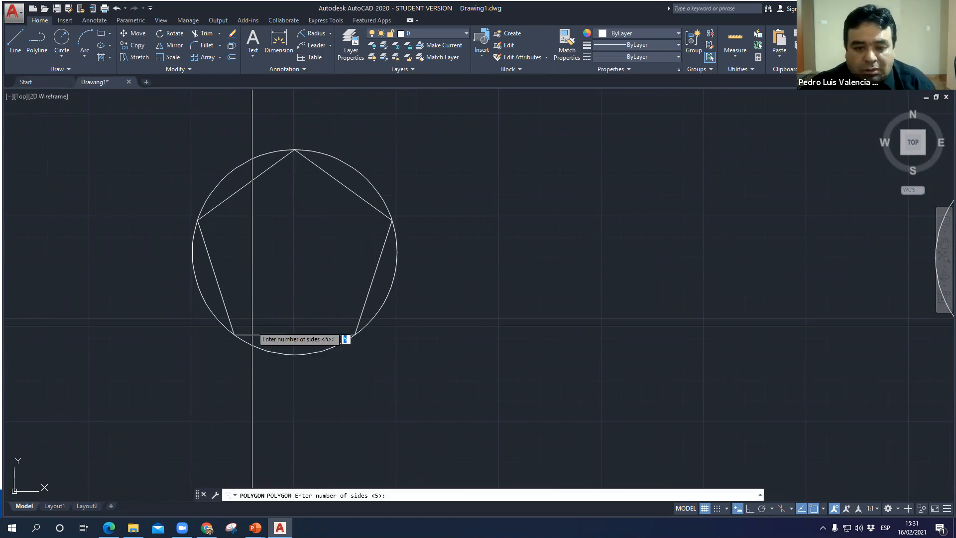
pyautogui.click(294, 252)
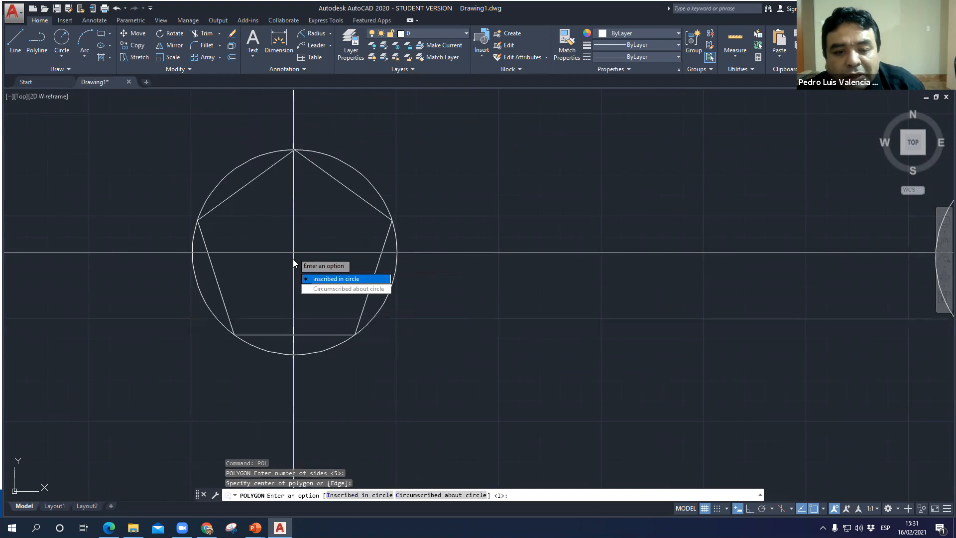
pyautogui.click(329, 280)
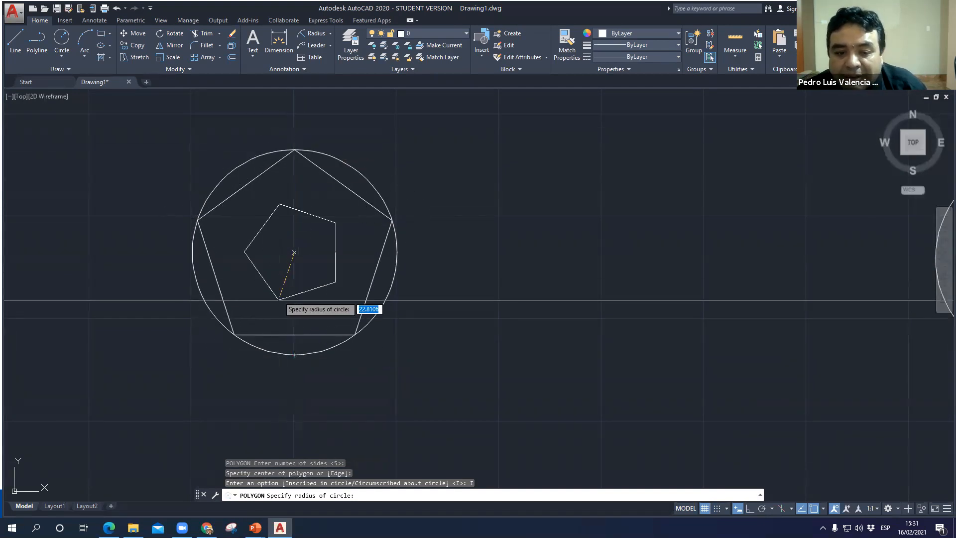
pyautogui.click(294, 355)
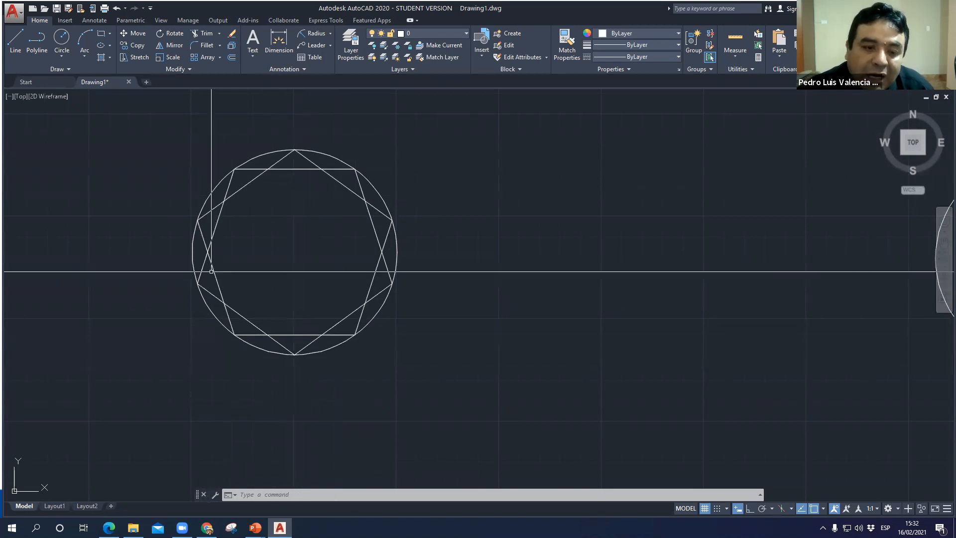
# - Draw another inscribed 5-sided polygon centred on the same circle, with its radius reaching the circle's left quadrant
pyautogui.write('l')
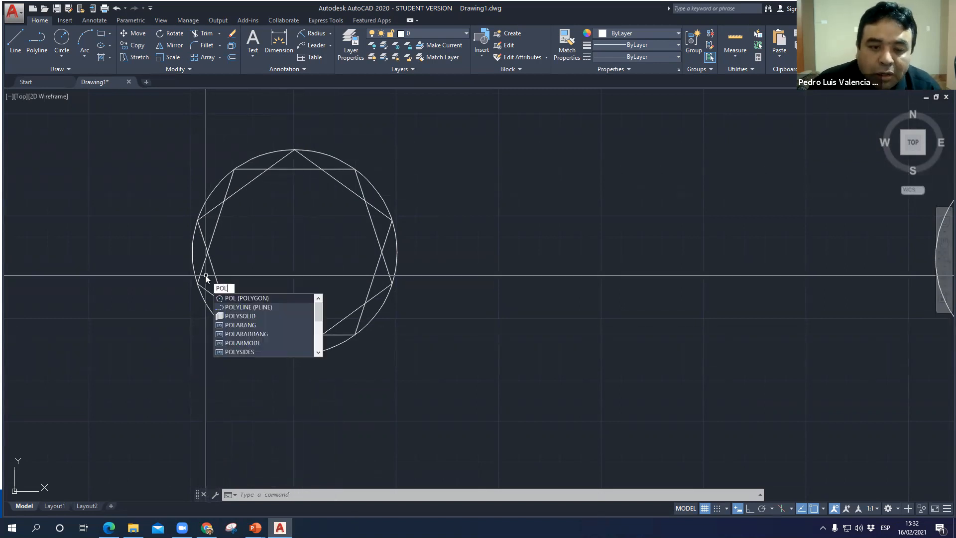
pyautogui.press('Return')
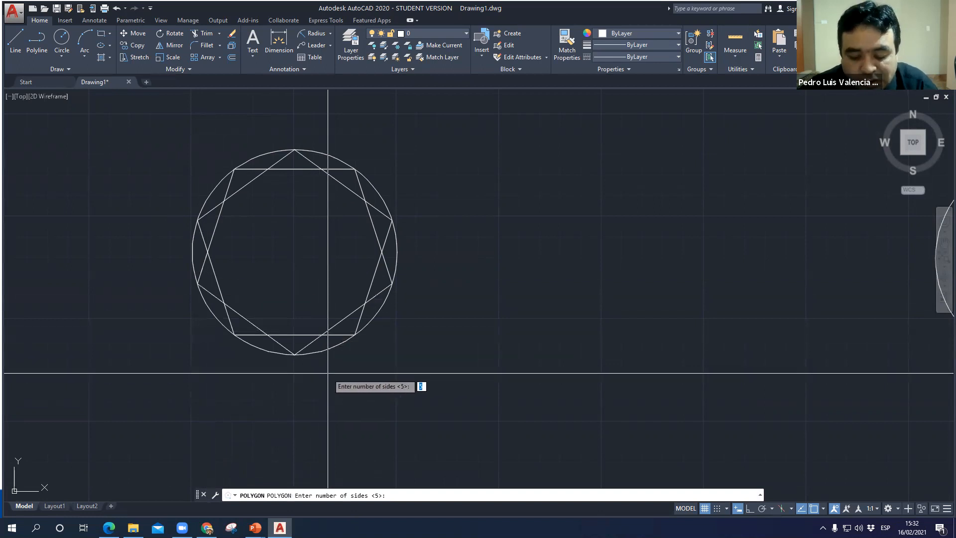
pyautogui.press('Return')
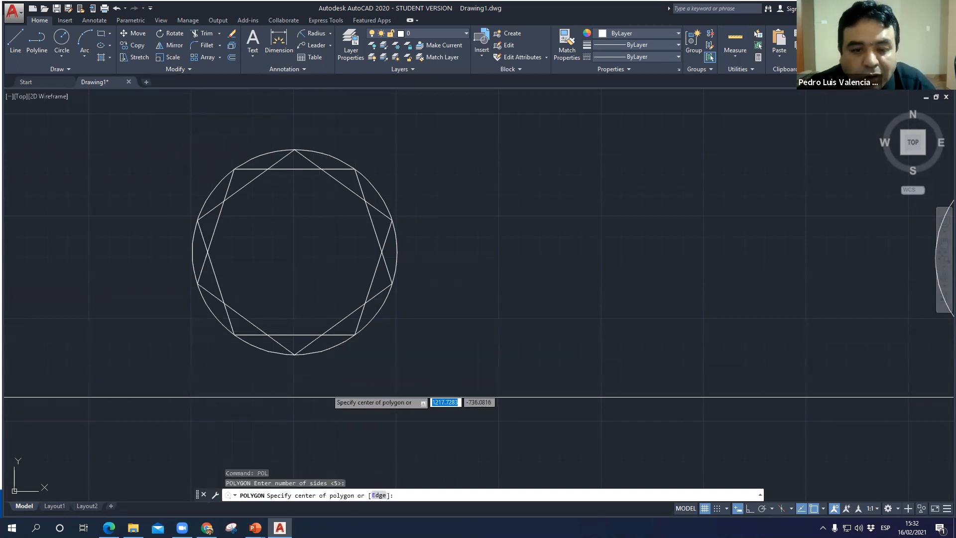
pyautogui.click(295, 252)
pyautogui.click(324, 280)
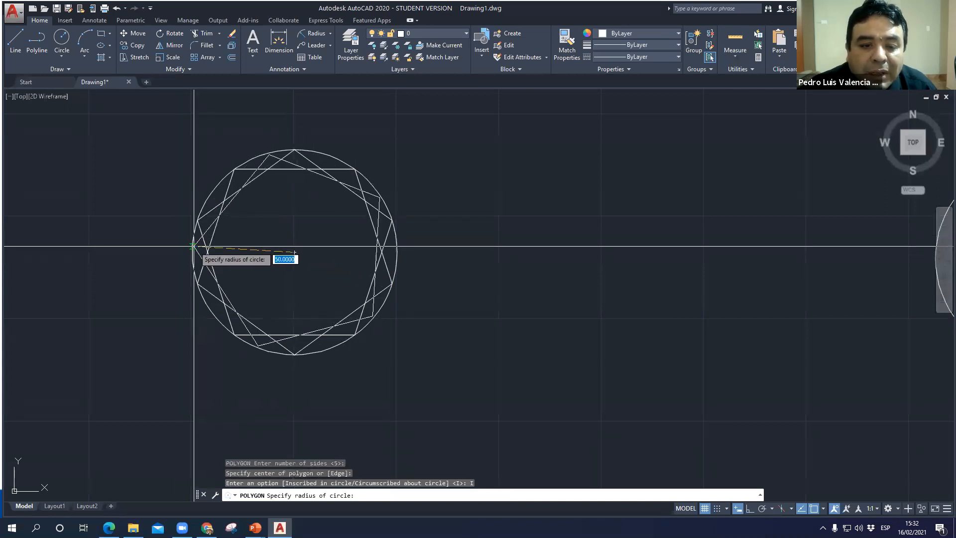
pyautogui.click(193, 252)
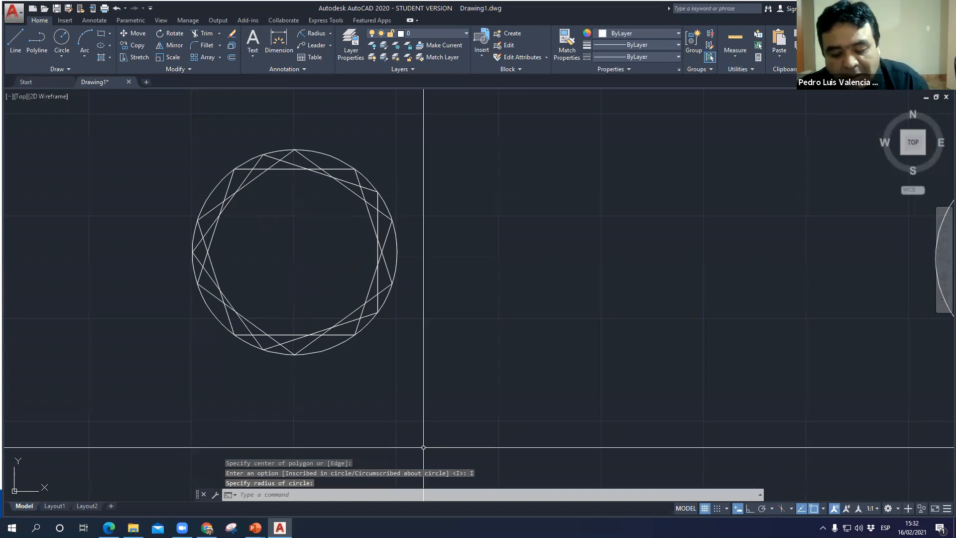
# - Draw a further inscribed 5-sided polygon on the same centre, with its radius reaching the circle's right quadrant
pyautogui.press('Return')
pyautogui.press('Return')
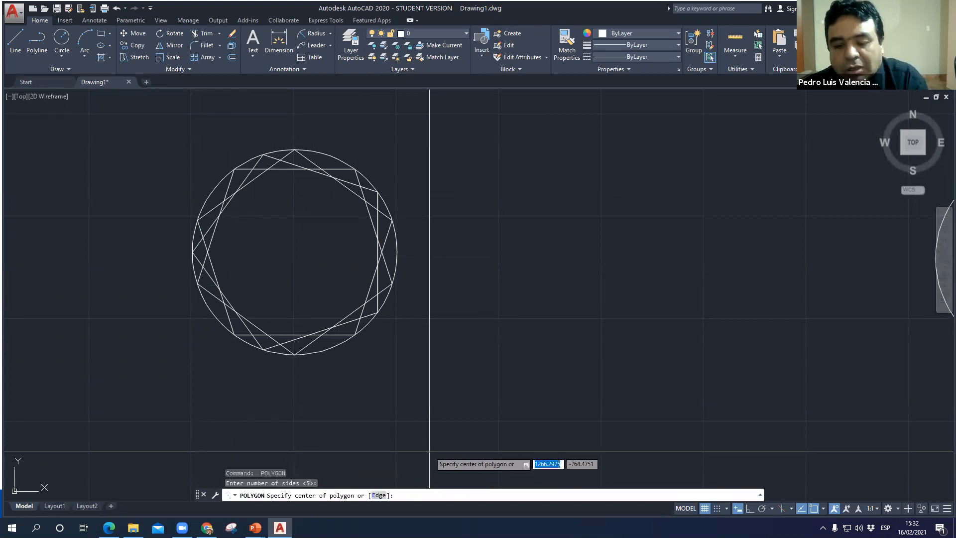
pyautogui.click(294, 254)
pyautogui.click(356, 282)
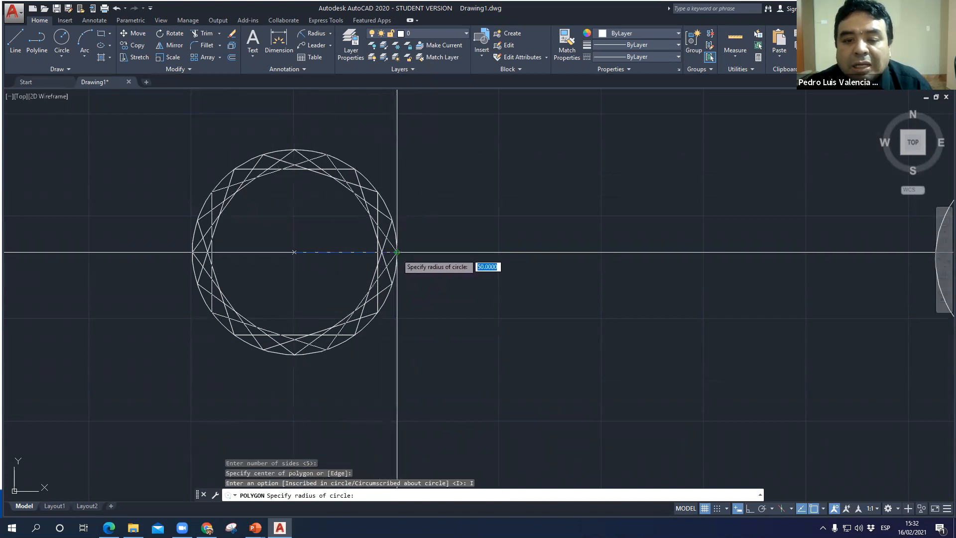
pyautogui.click(398, 252)
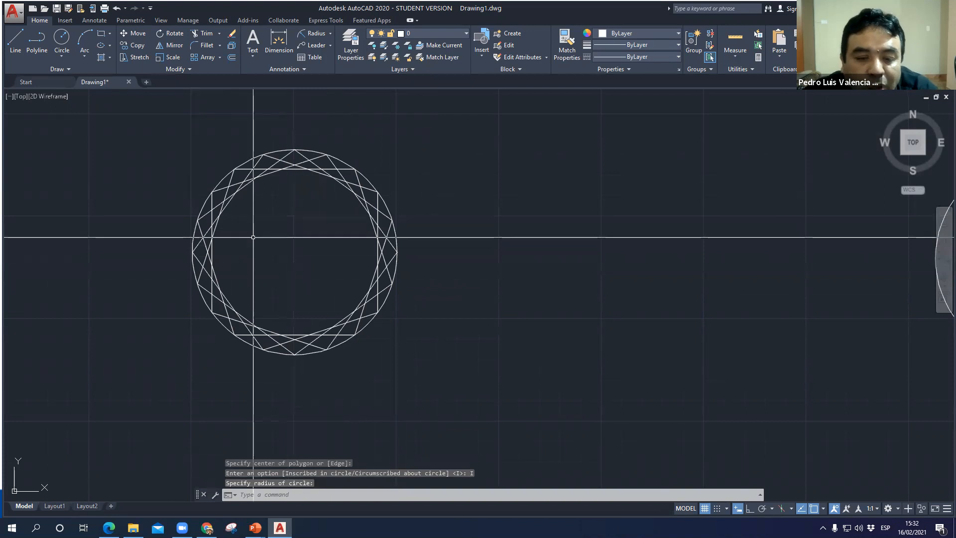
# - Highlight the overlapping inscribed pentagons one at a time to examine which quadrant each one's vertex points to
pyautogui.scroll(3, 252, 208)
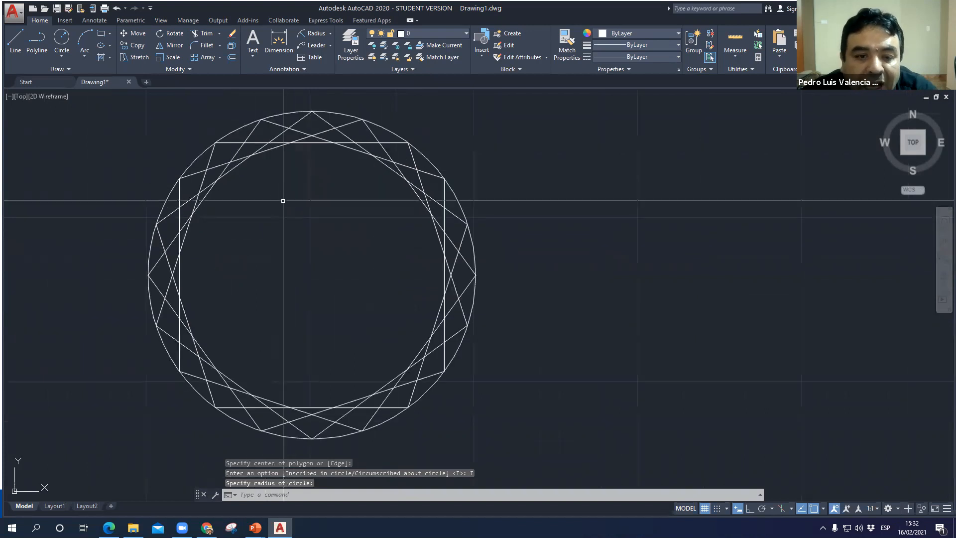
pyautogui.click(323, 117)
pyautogui.click(320, 119)
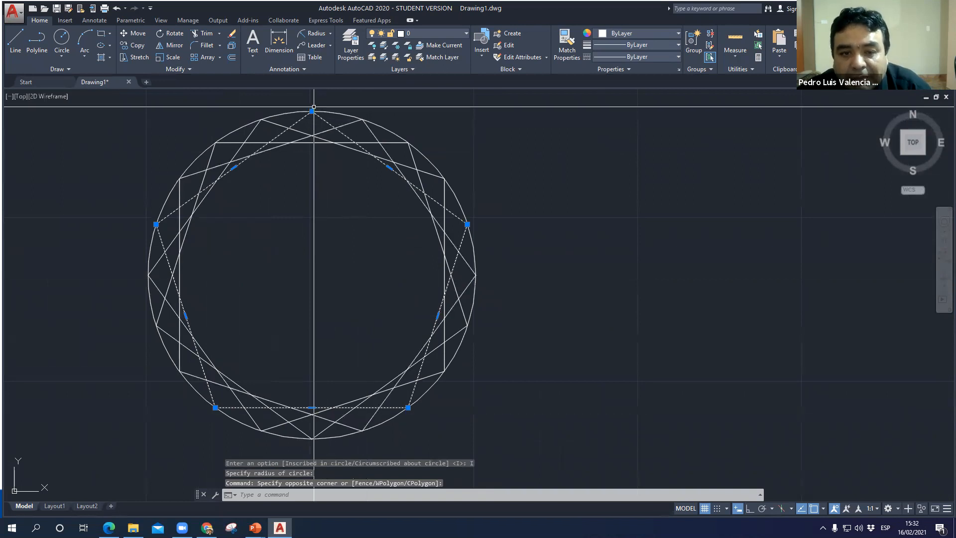
pyautogui.press('Escape')
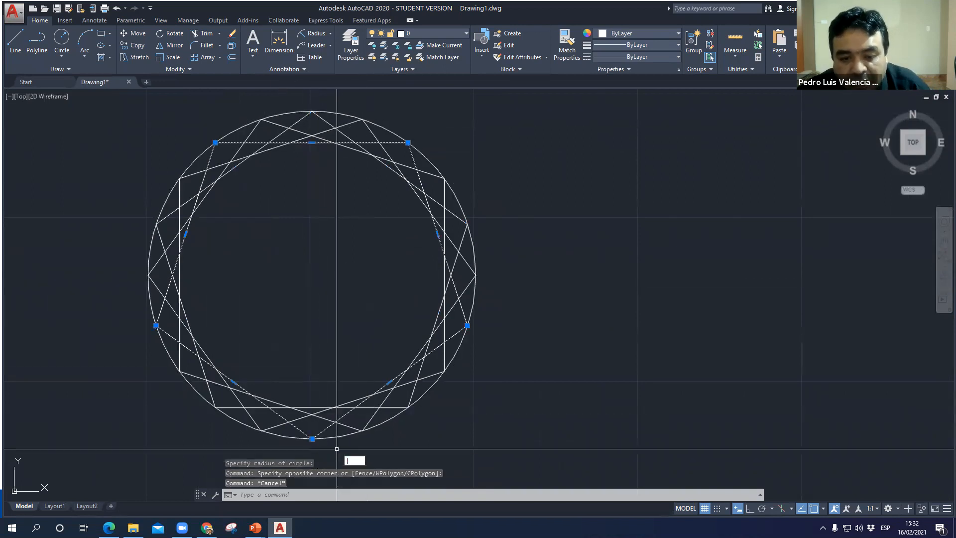
pyautogui.press('Escape')
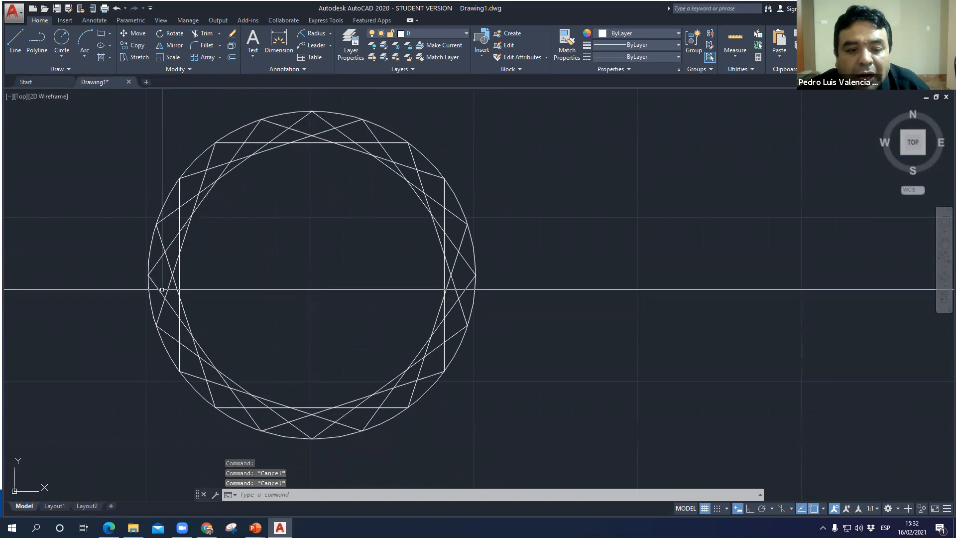
pyautogui.click(150, 279)
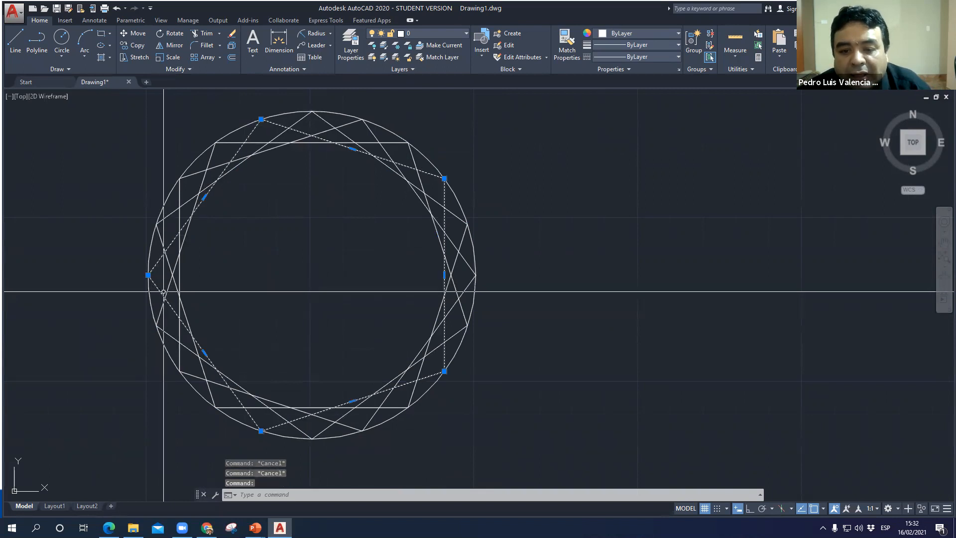
pyautogui.press('Escape')
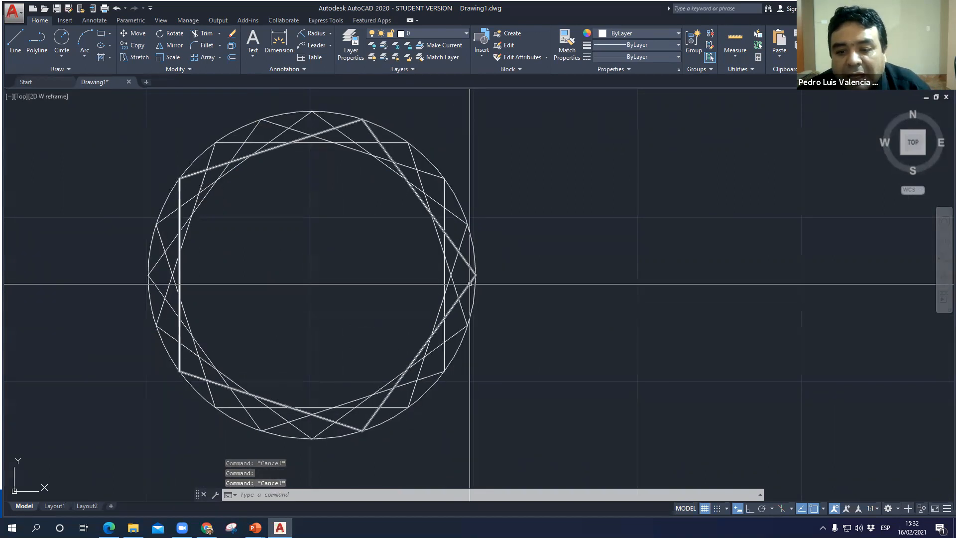
pyautogui.click(469, 284)
pyautogui.press('Escape')
pyautogui.scroll(-5, 493, 349)
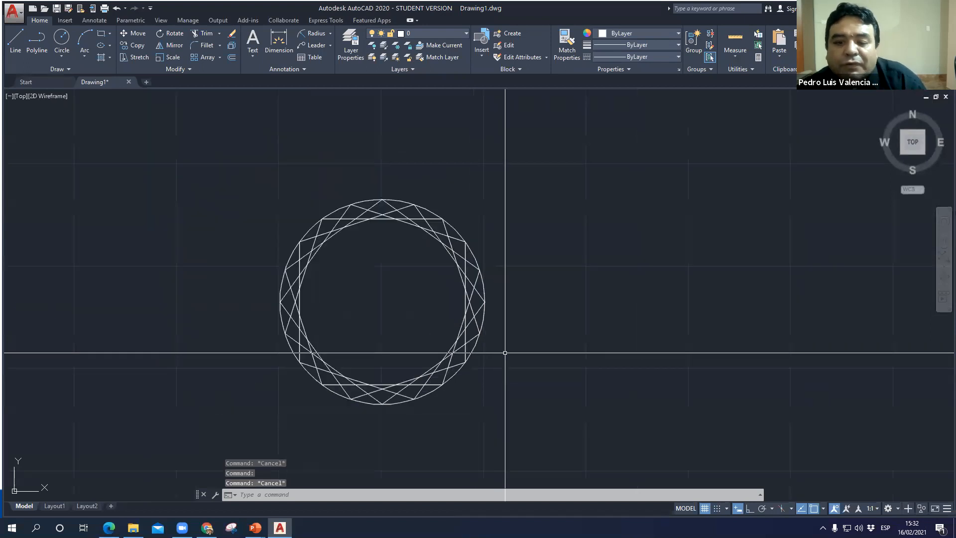
# - Draw a 5-sided polygon centred on the empty radius 50 circle, circumscribed about circle, with radius 50
pyautogui.moveTo(520, 345)
pyautogui.mouseDown(button='middle')
pyautogui.moveTo(420, 295)
pyautogui.moveTo(576, 256)
pyautogui.moveTo(463, 252)
pyautogui.moveTo(458, 261)
pyautogui.moveTo(494, 310)
pyautogui.mouseUp(button='middle')
pyautogui.scroll(2, 459, 261)
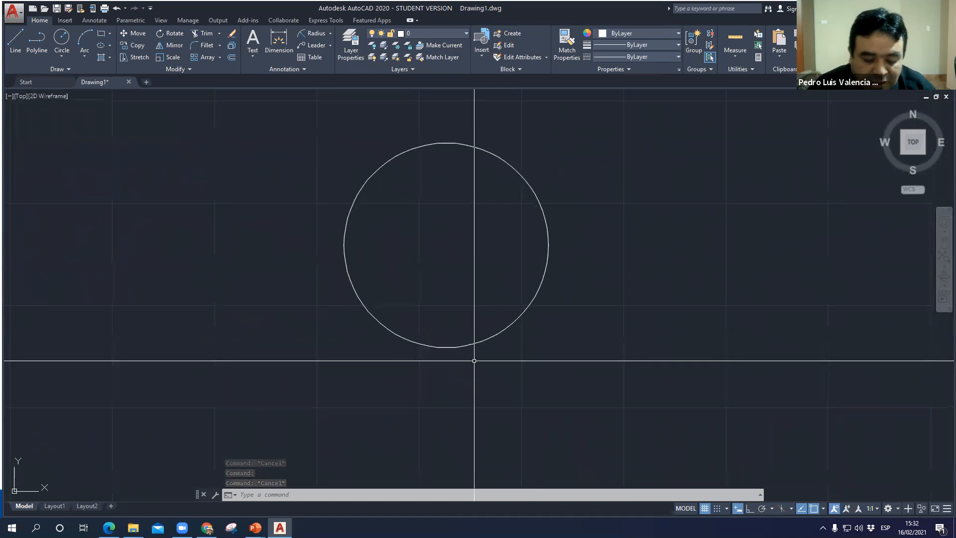
pyautogui.write('l')
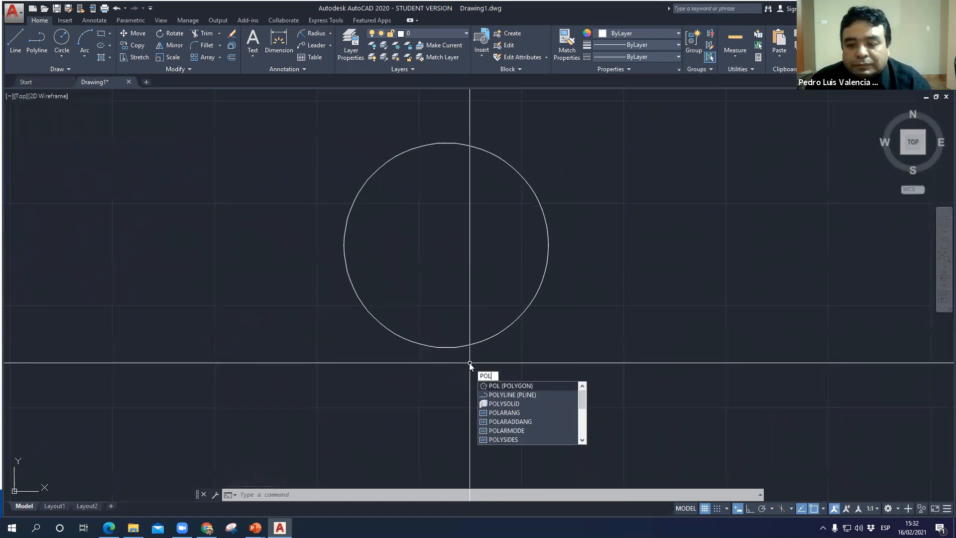
pyautogui.press('Return')
pyautogui.press('Return')
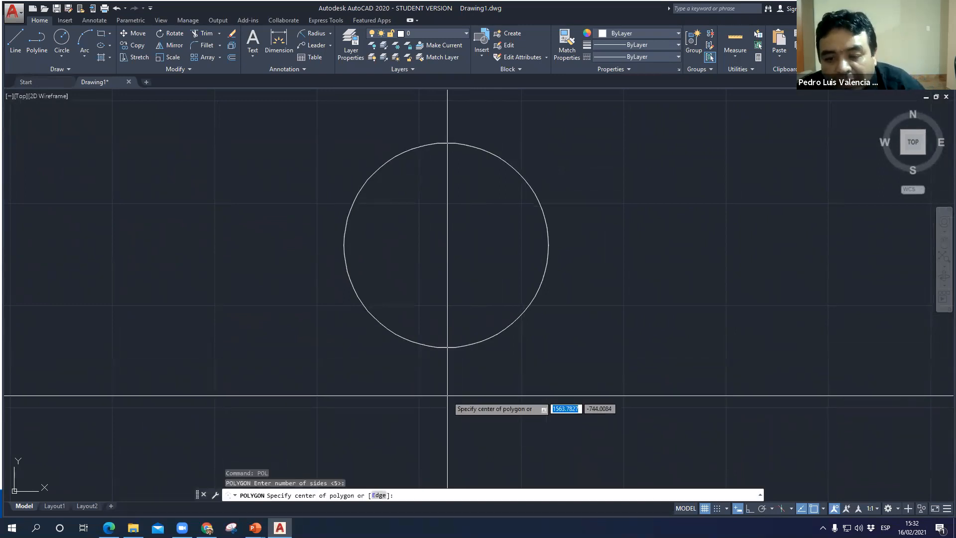
pyautogui.click(446, 245)
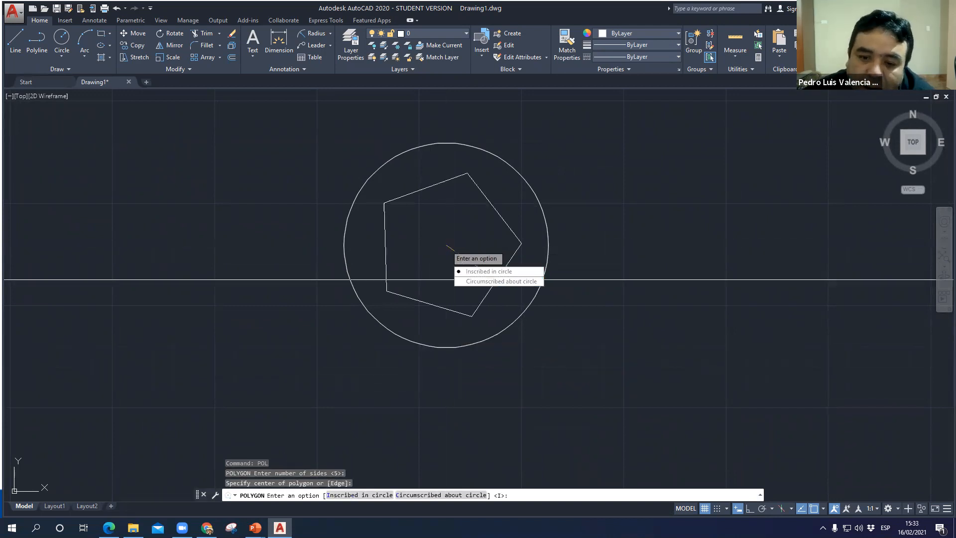
pyautogui.click(496, 282)
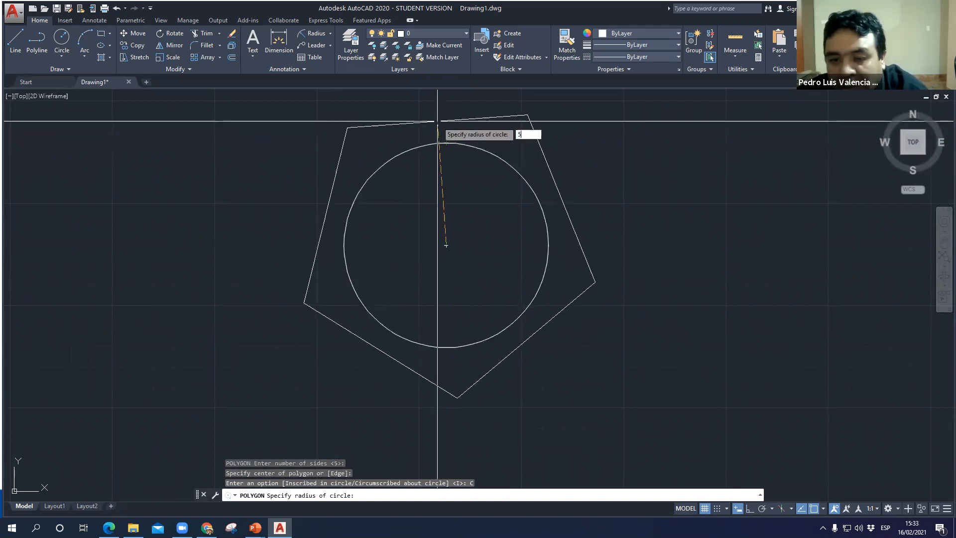
pyautogui.write('50')
pyautogui.press('Return')
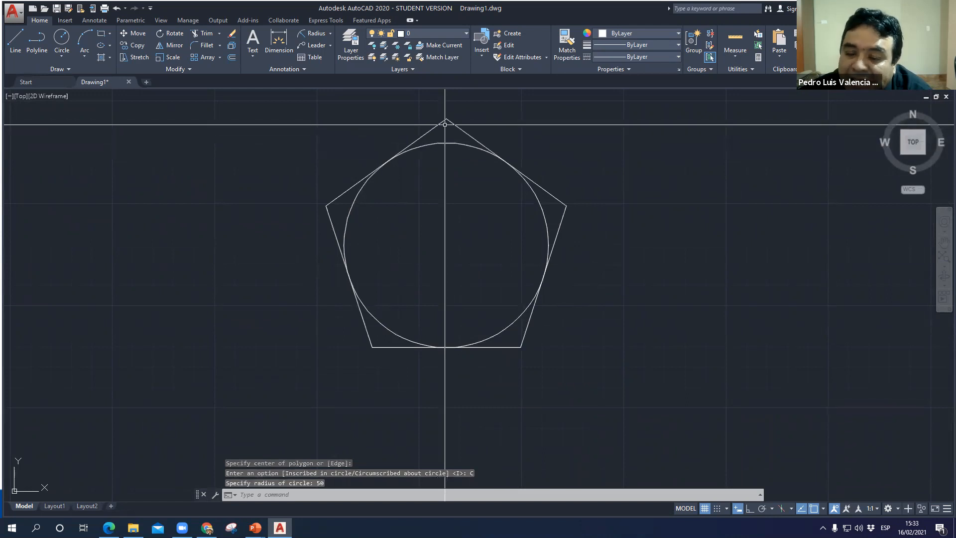
# - Draw a second circumscribed 5-sided polygon on the same centre, with its radius reaching the circle's upper quadrant
pyautogui.press('Return')
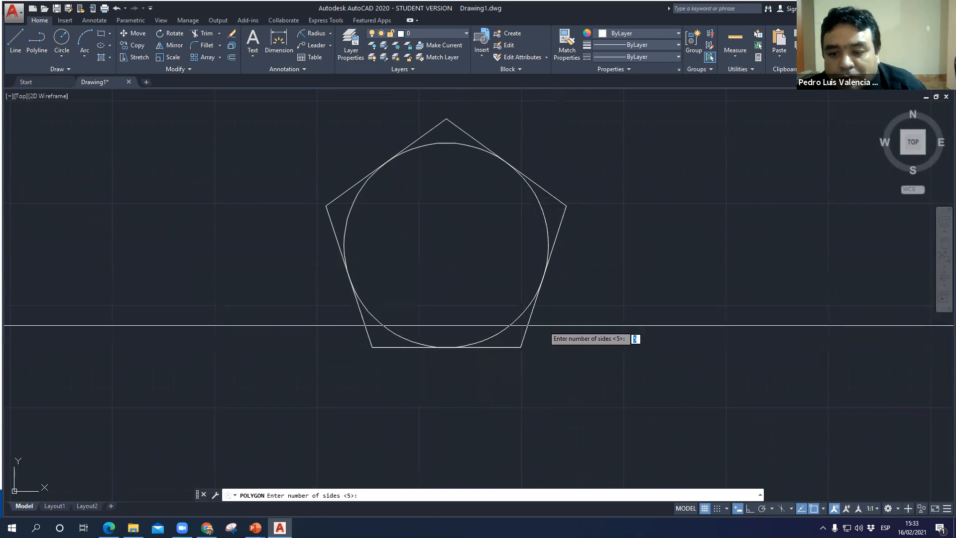
pyautogui.press('Return')
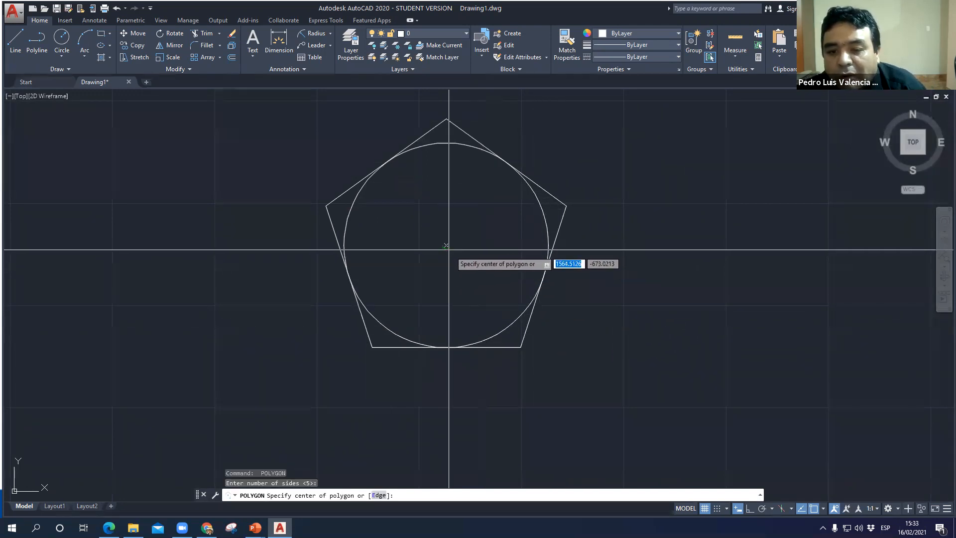
pyautogui.click(446, 245)
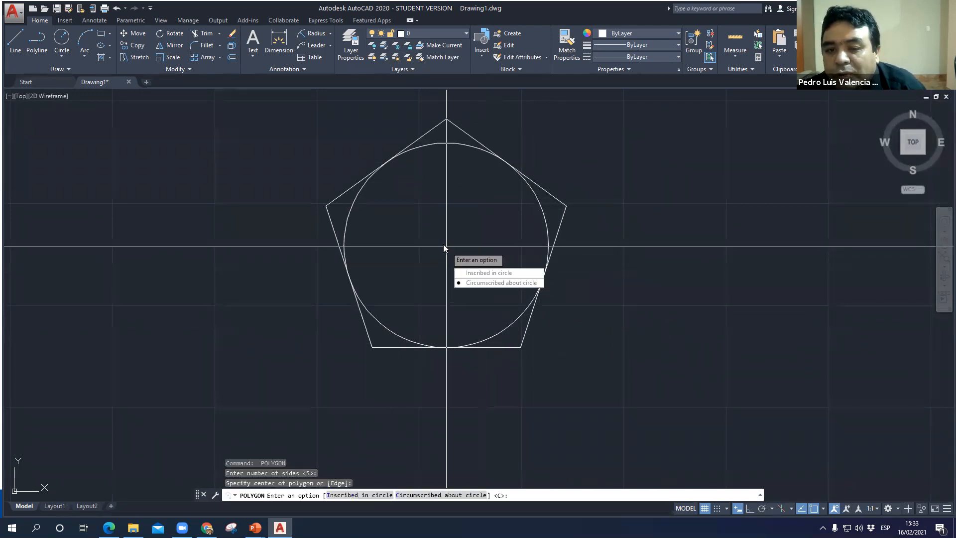
pyautogui.click(497, 283)
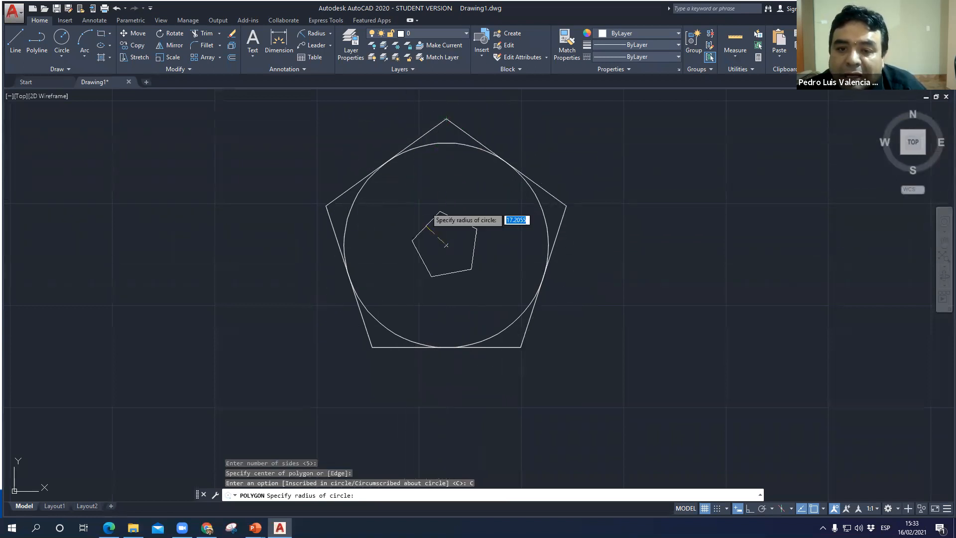
pyautogui.click(446, 143)
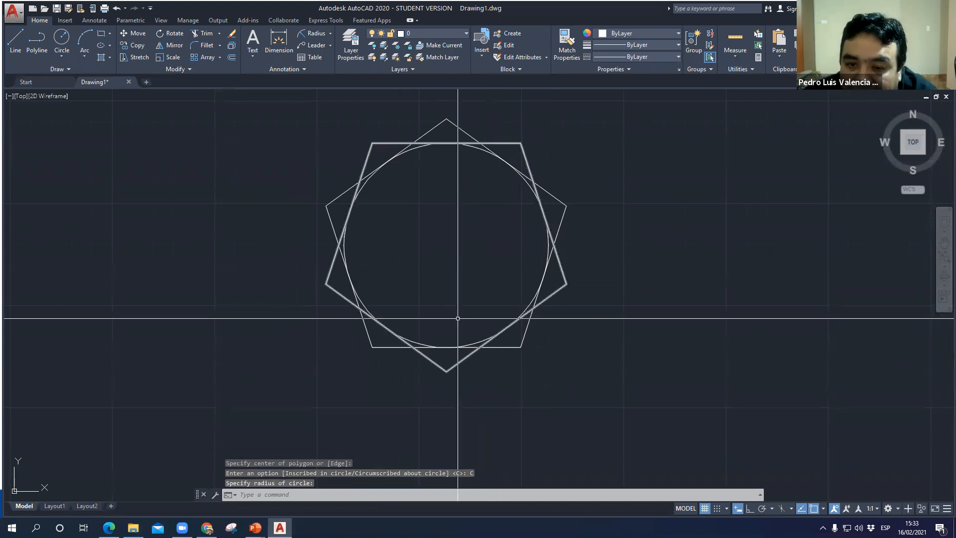
pyautogui.click(440, 121)
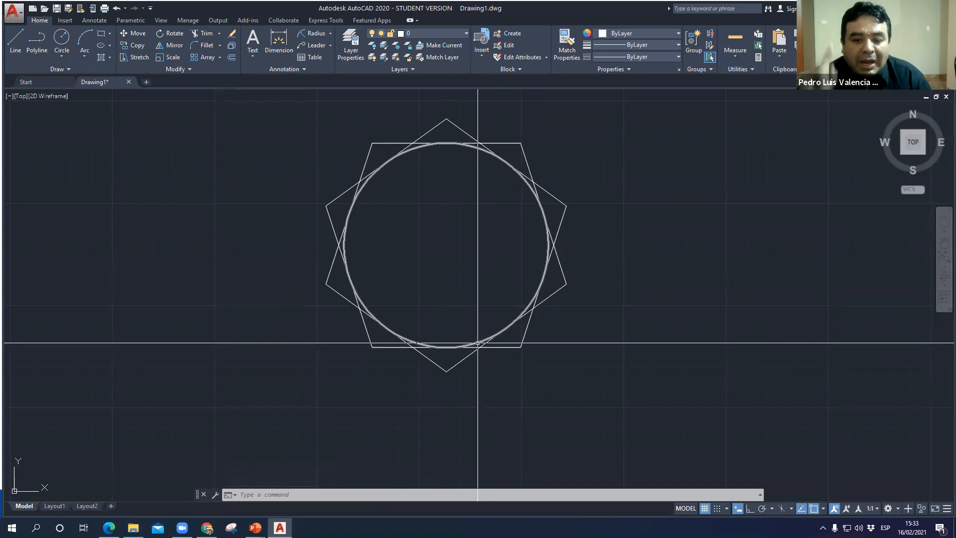
# - Switch to the PowerPoint slide show and review the slide on changing a polygon's direction with reference points
pyautogui.hotkey('alt', 'Tab')
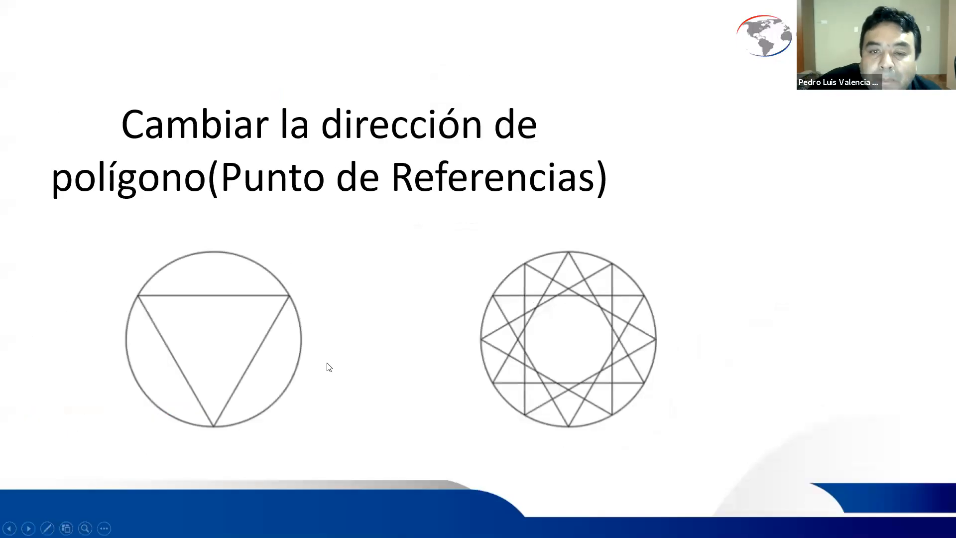
pyautogui.press('ctrl')
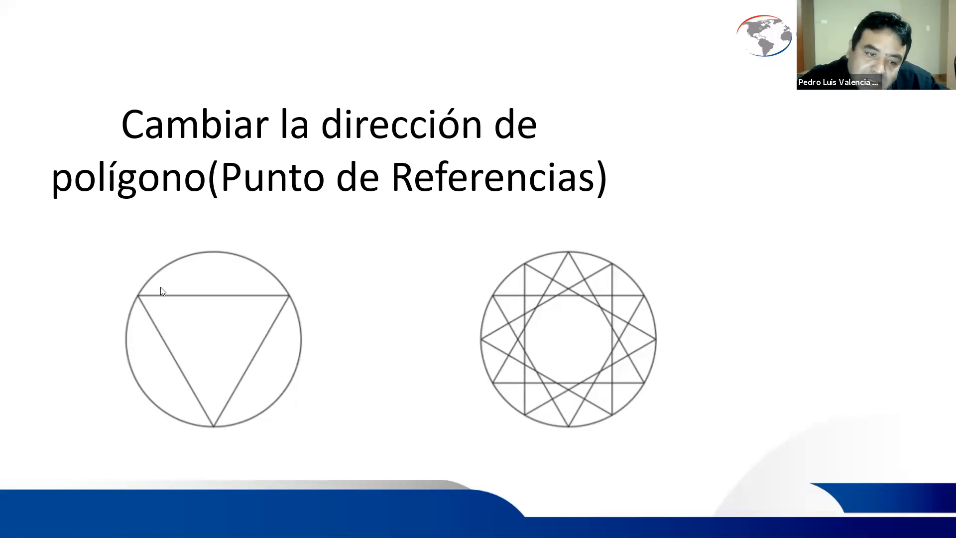
pyautogui.press('ctrl')
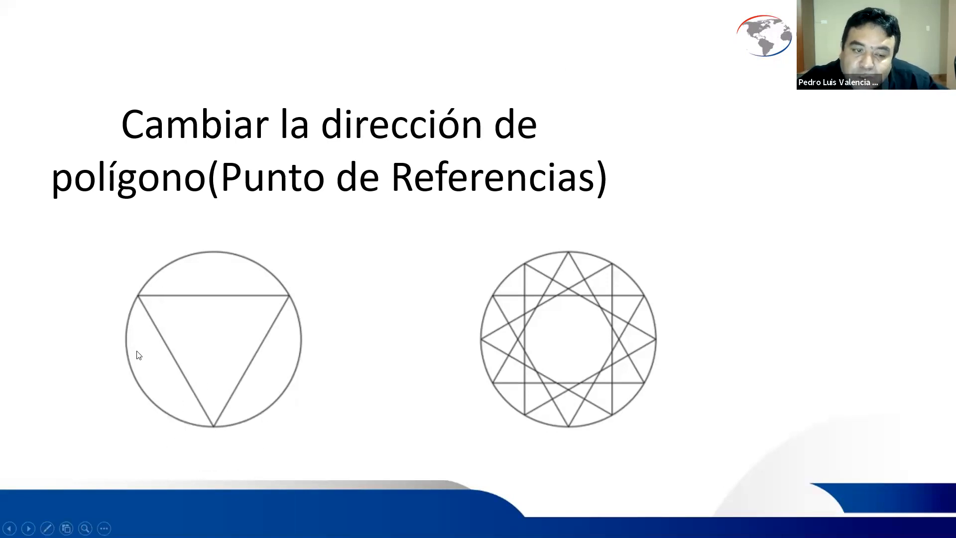
pyautogui.press('ctrl')
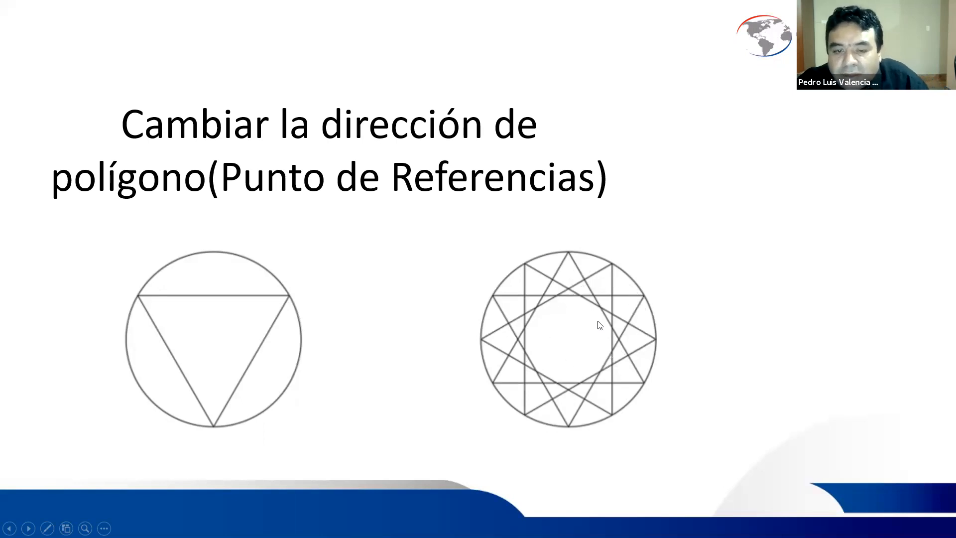
# - Switch back to AutoCAD and draw a third circumscribed 5-sided polygon on the same centre, with its radius reaching the circle's left quadrant
pyautogui.hotkey('alt', 'Tab')
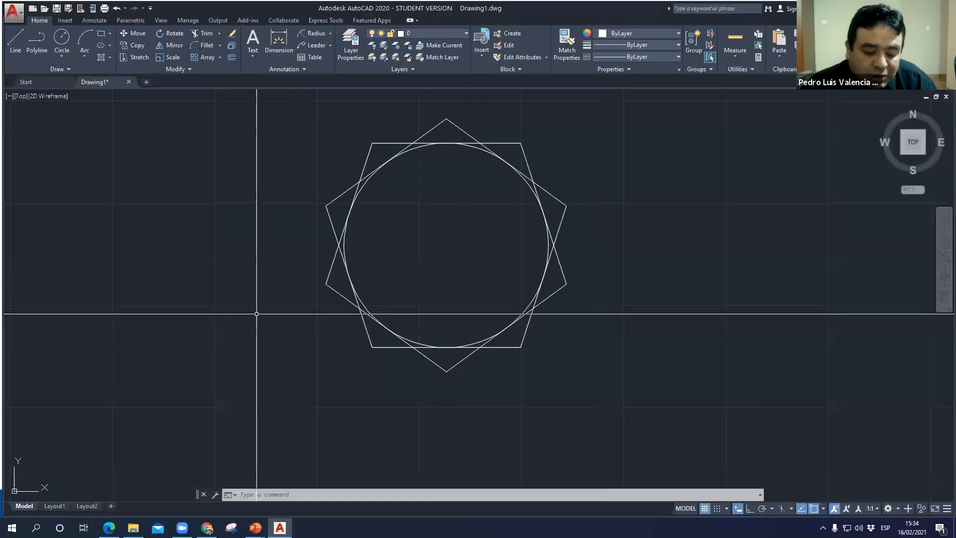
pyautogui.write('pol')
pyautogui.press('Return')
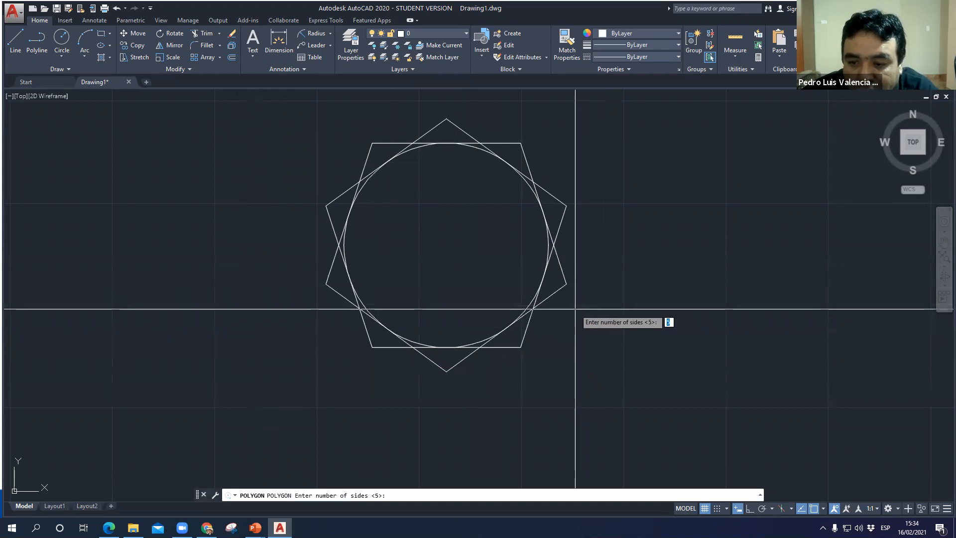
pyautogui.press('Return')
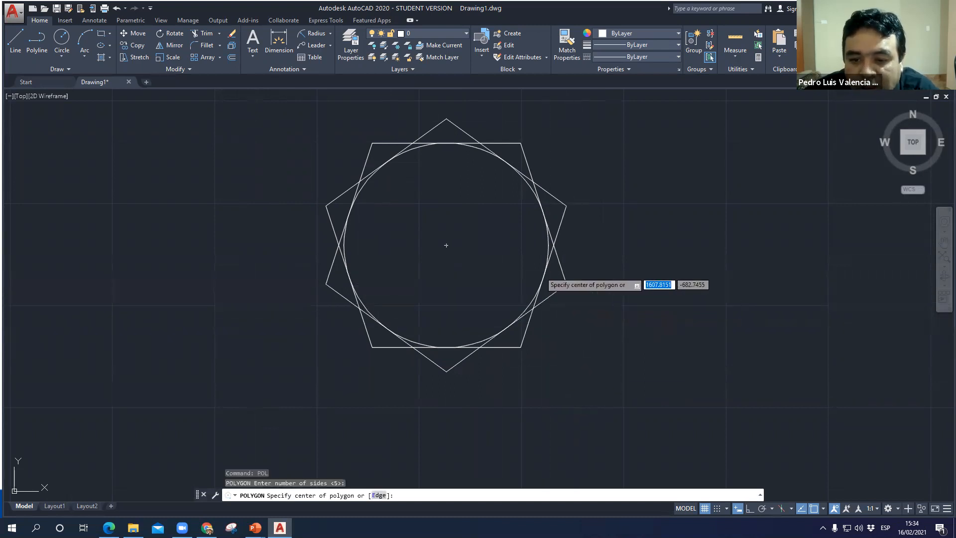
pyautogui.click(446, 245)
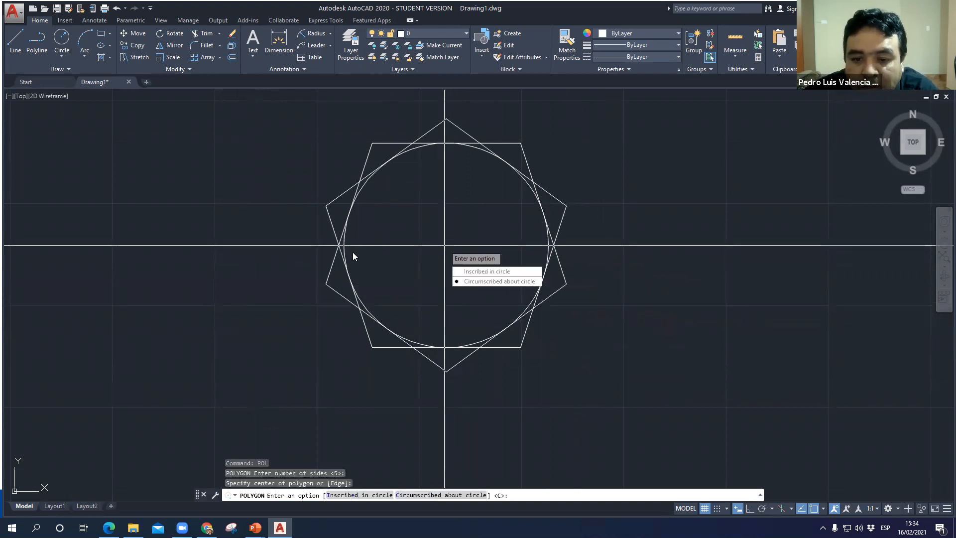
pyautogui.click(493, 281)
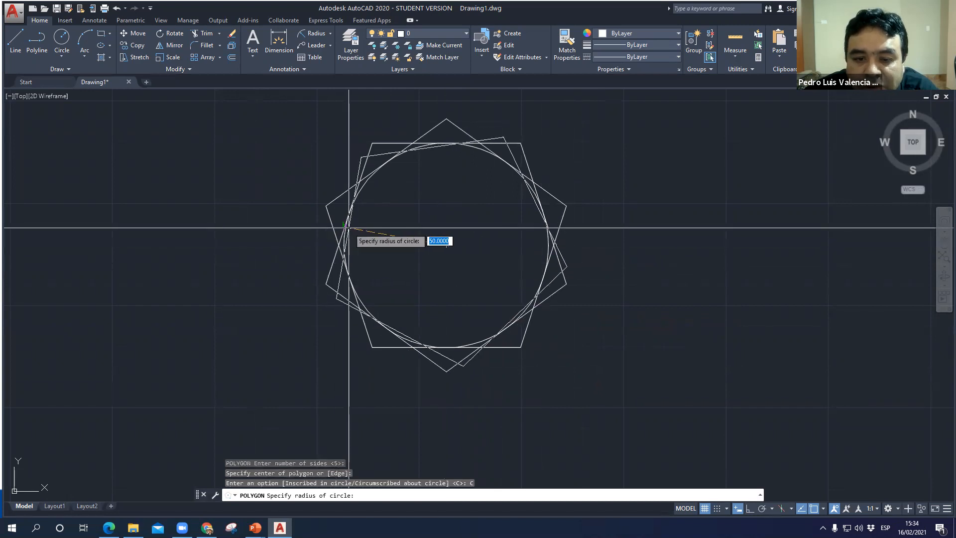
pyautogui.click(343, 245)
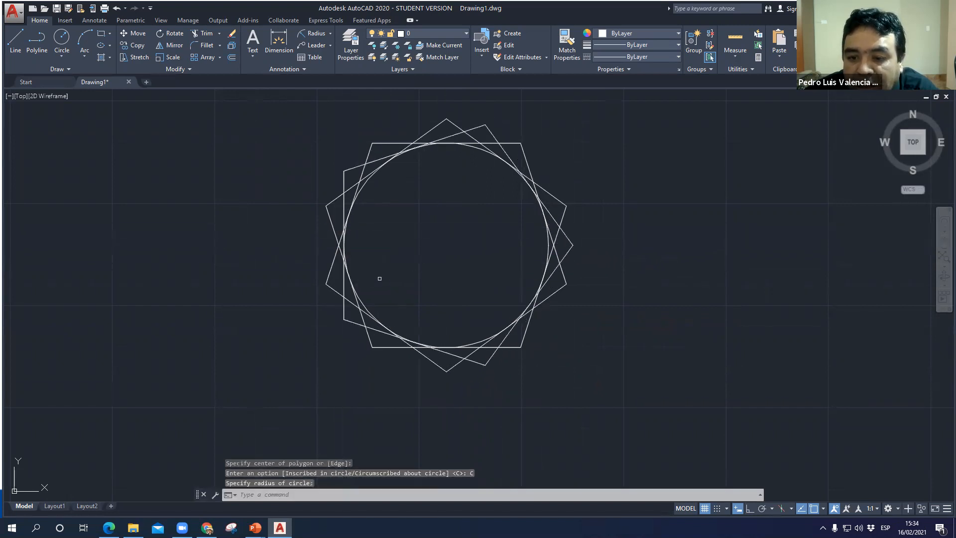
pyautogui.click(564, 256)
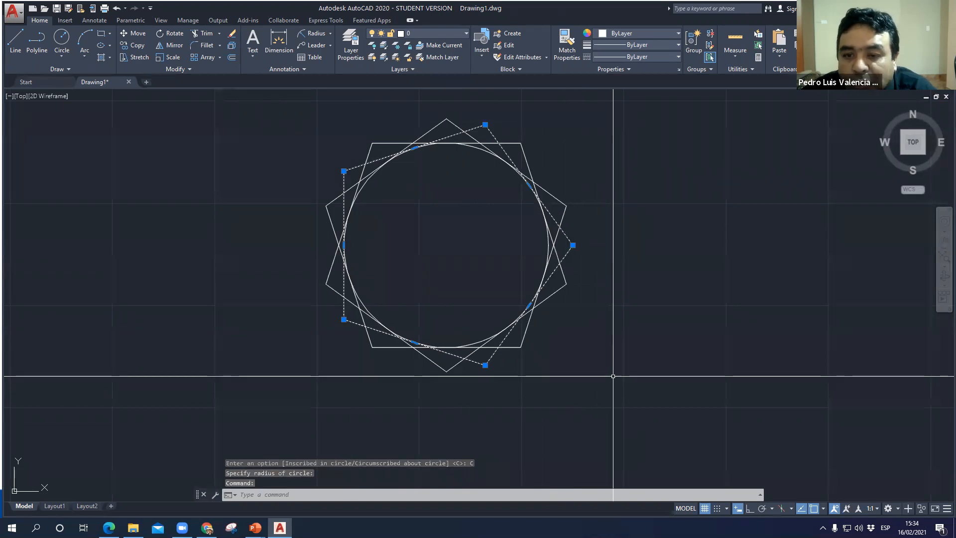
pyautogui.press('Escape')
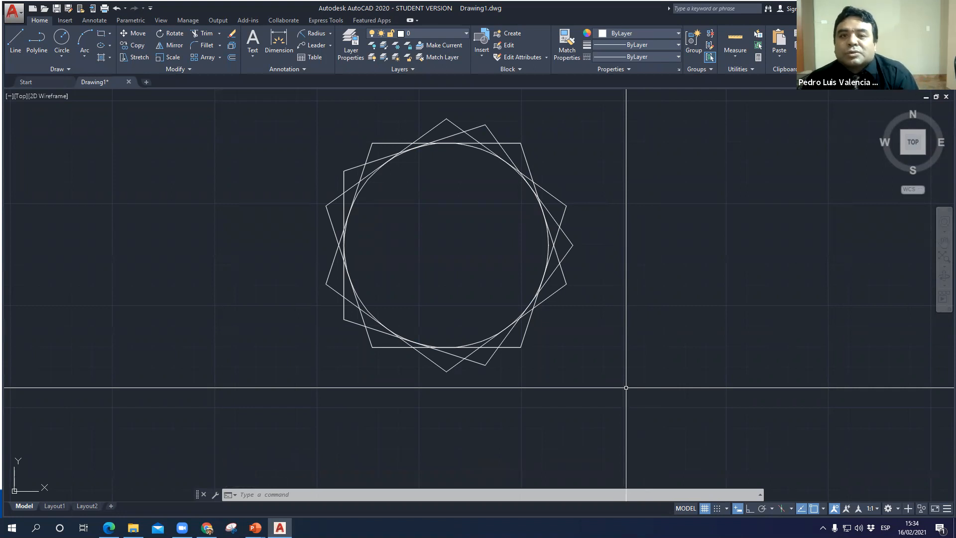
# - Draw a fourth circumscribed 5-sided polygon on the same centre, with its radius reaching the pentagon edges' intersection just right of the circle
pyautogui.press('Escape')
pyautogui.write('pol')
pyautogui.press('Return')
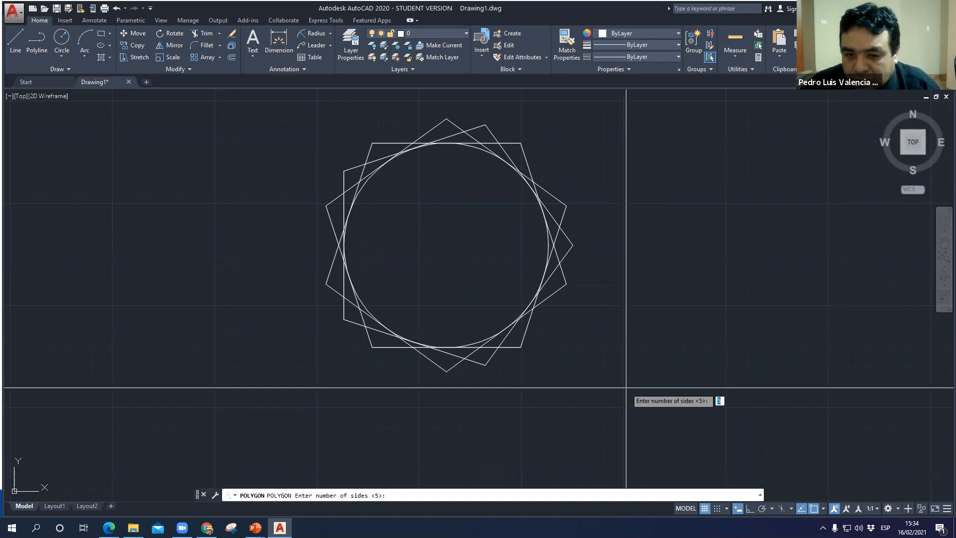
pyautogui.press('Return')
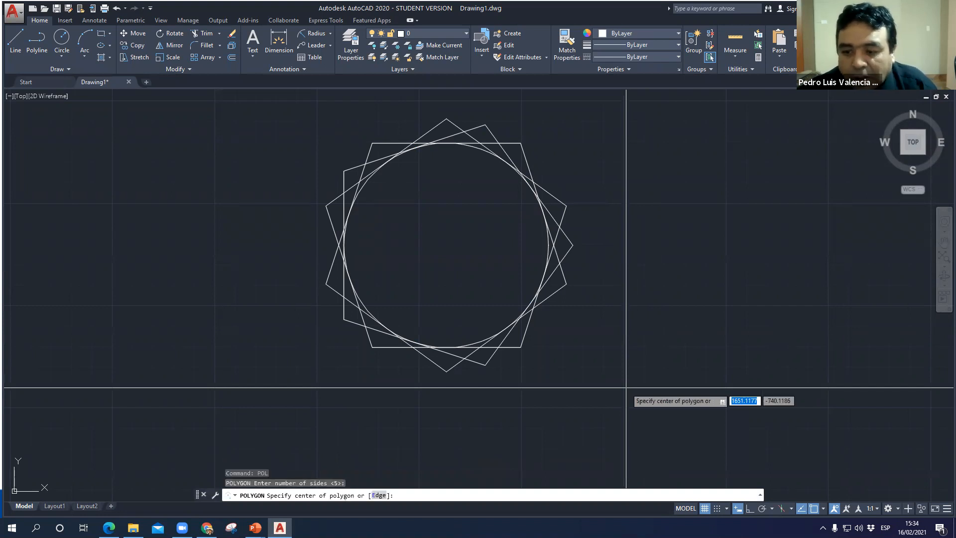
pyautogui.click(446, 245)
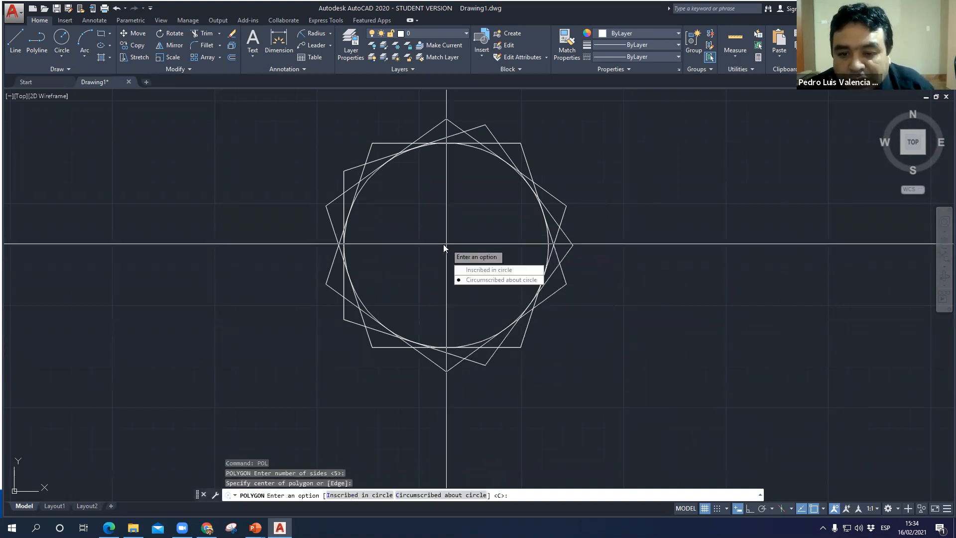
pyautogui.click(476, 280)
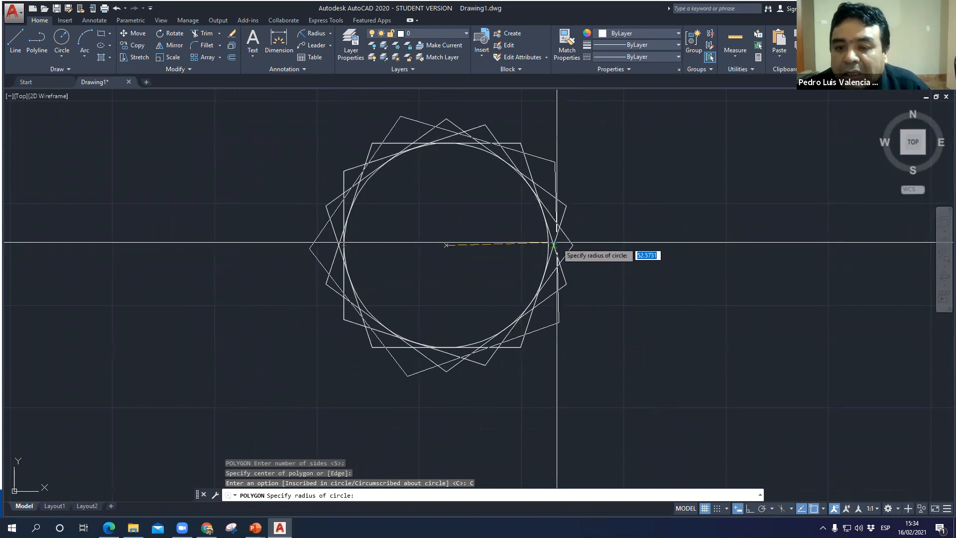
pyautogui.click(557, 243)
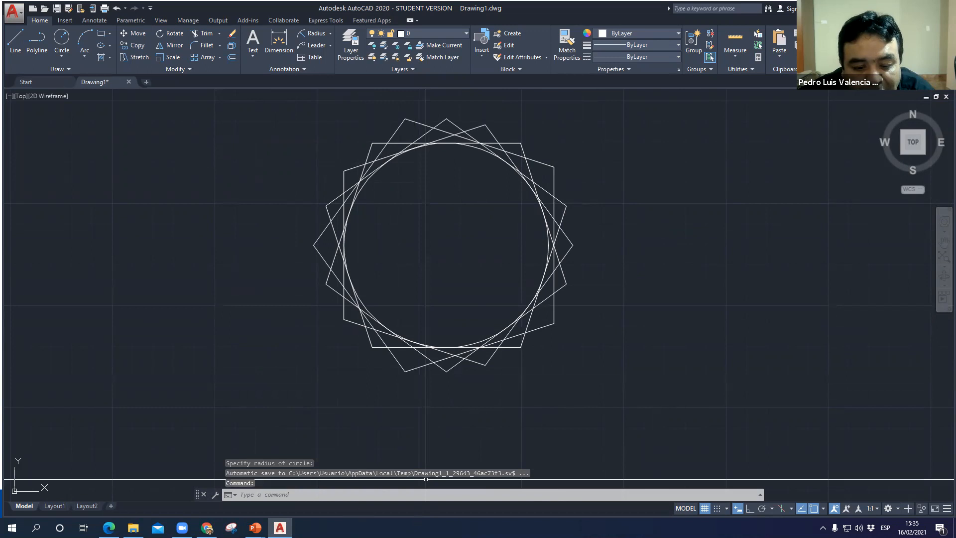
# - Switch to the PowerPoint slide show and advance to the slide explaining polylines
pyautogui.click(255, 528)
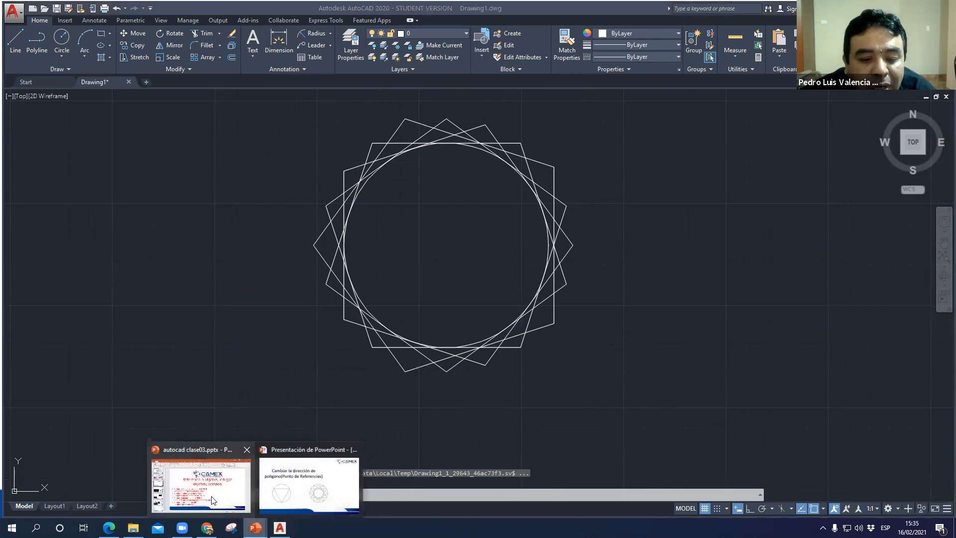
pyautogui.click(323, 488)
pyautogui.press('Right')
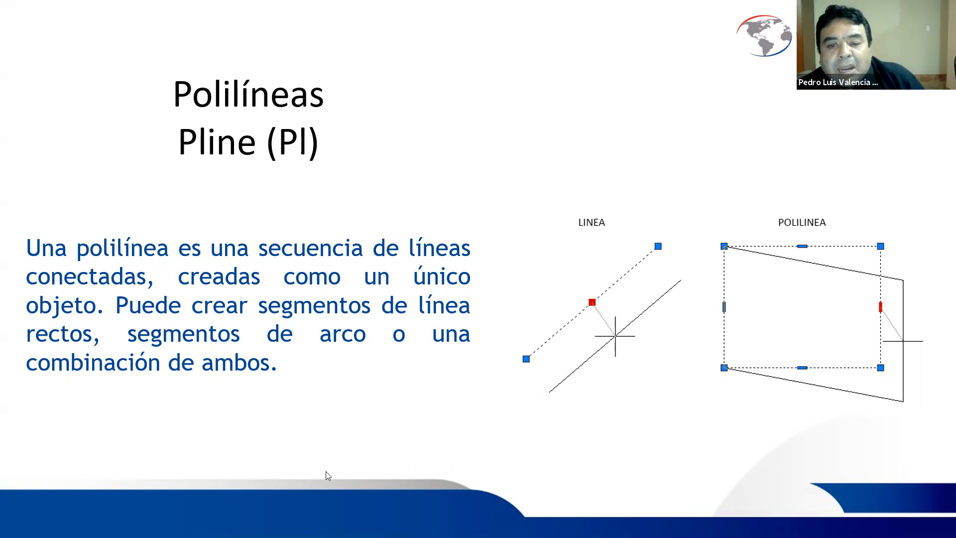
# - Switch back to AutoCAD and draw a polyline's first segment, 100 long at 45°, between the two pentagon-filled circles
pyautogui.hotkey('alt', 'Tab')
pyautogui.scroll(-8, 558, 357)
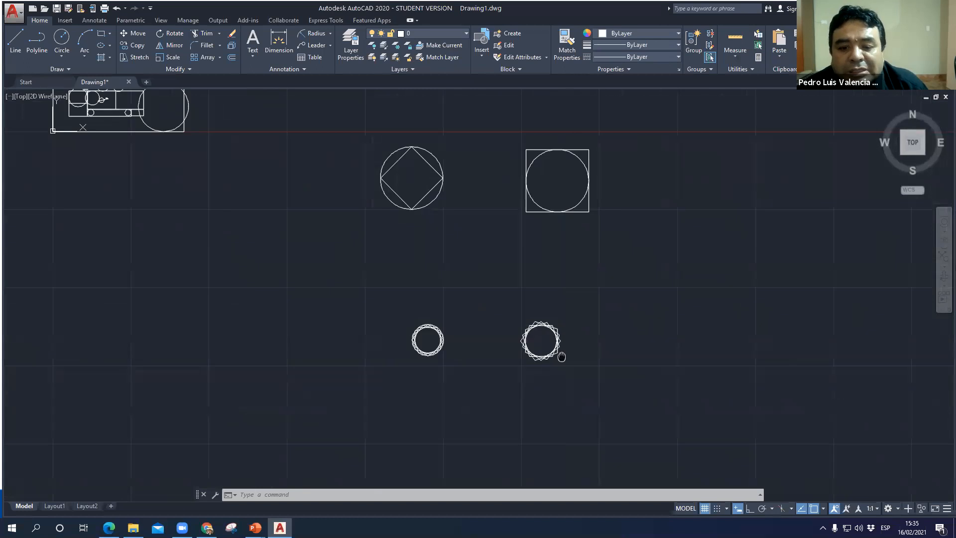
pyautogui.moveTo(561, 357); pyautogui.dragTo(162, 295, button='middle')
pyautogui.write('PL')
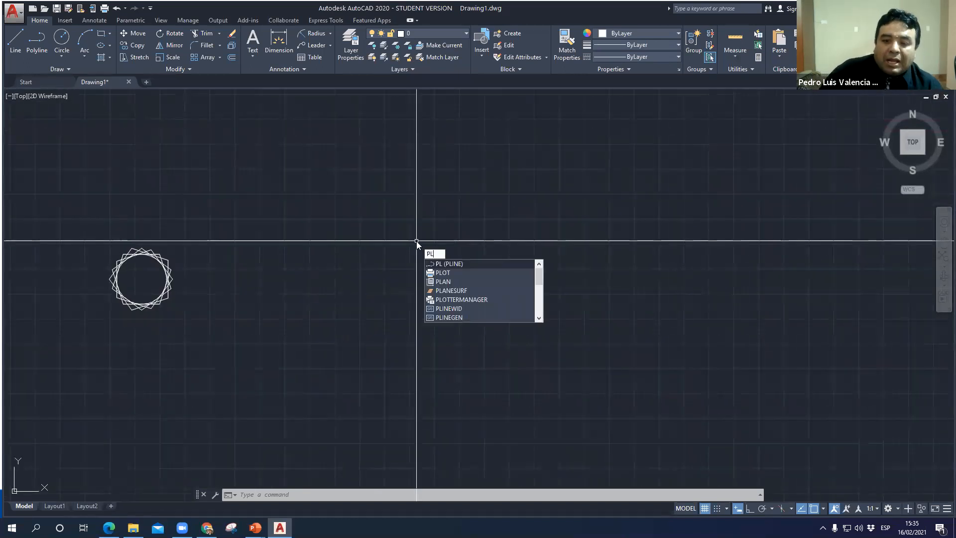
pyautogui.press('Return')
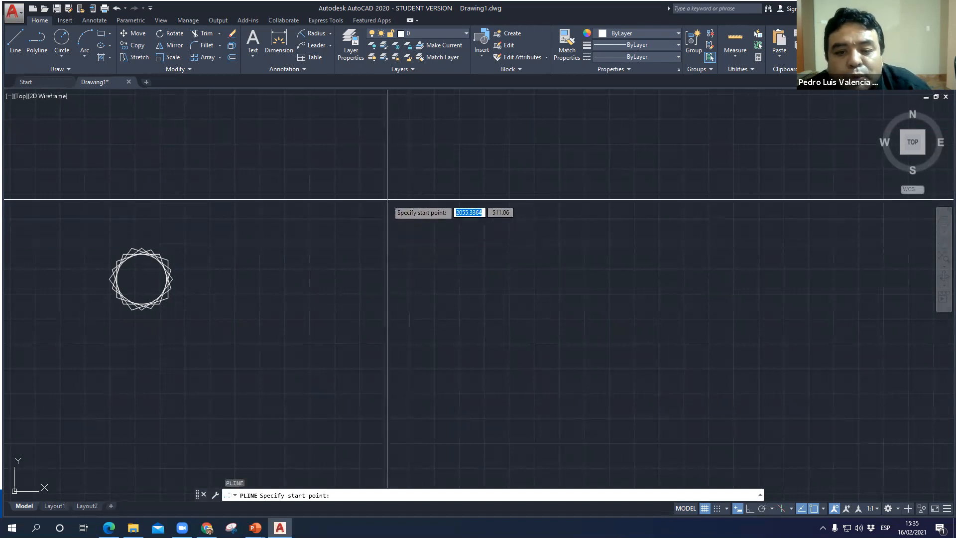
pyautogui.moveTo(279, 294)
pyautogui.mouseDown(button='middle')
pyautogui.moveTo(540, 261)
pyautogui.moveTo(783, 192)
pyautogui.mouseUp(button='middle')
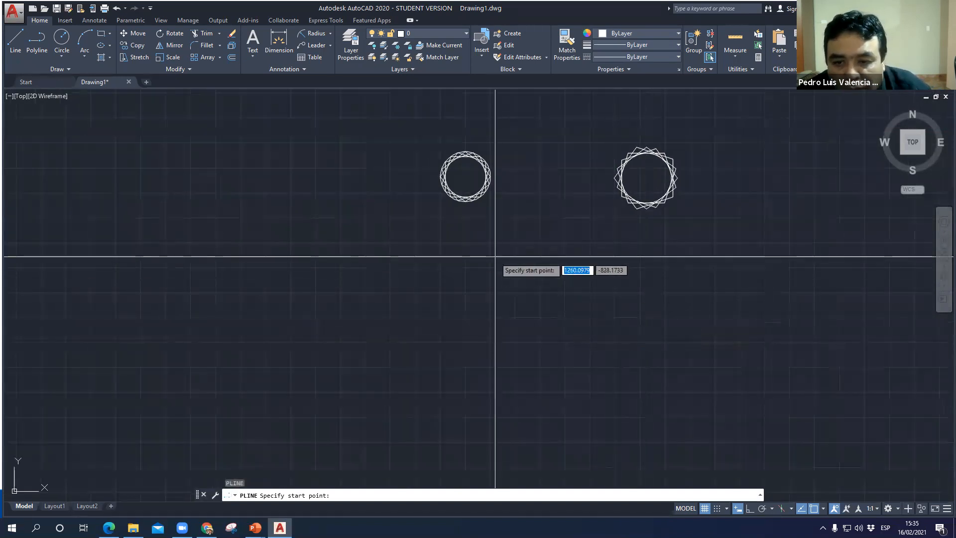
pyautogui.scroll(4, 500, 258)
pyautogui.scroll(2, 501, 258)
pyautogui.moveTo(500, 258); pyautogui.dragTo(461, 472, button='middle')
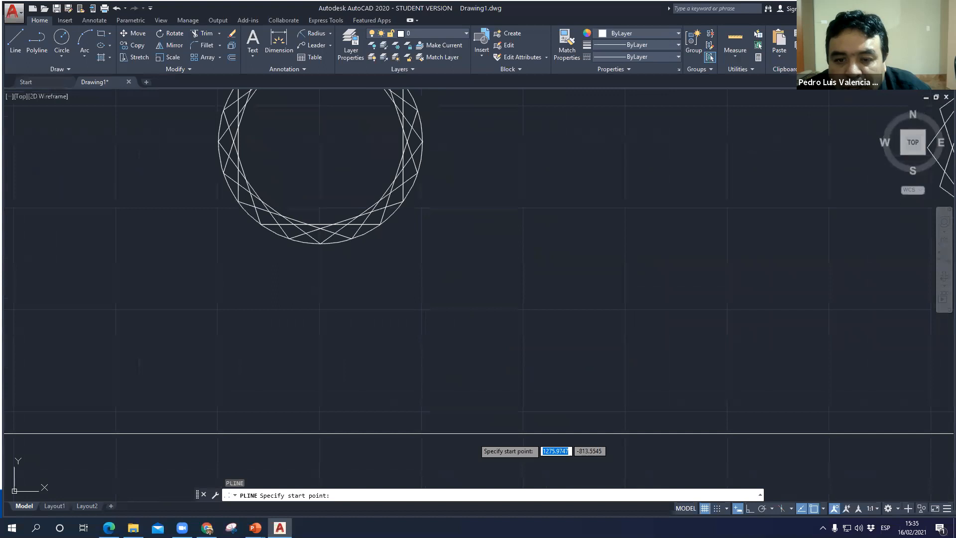
pyautogui.click(524, 208)
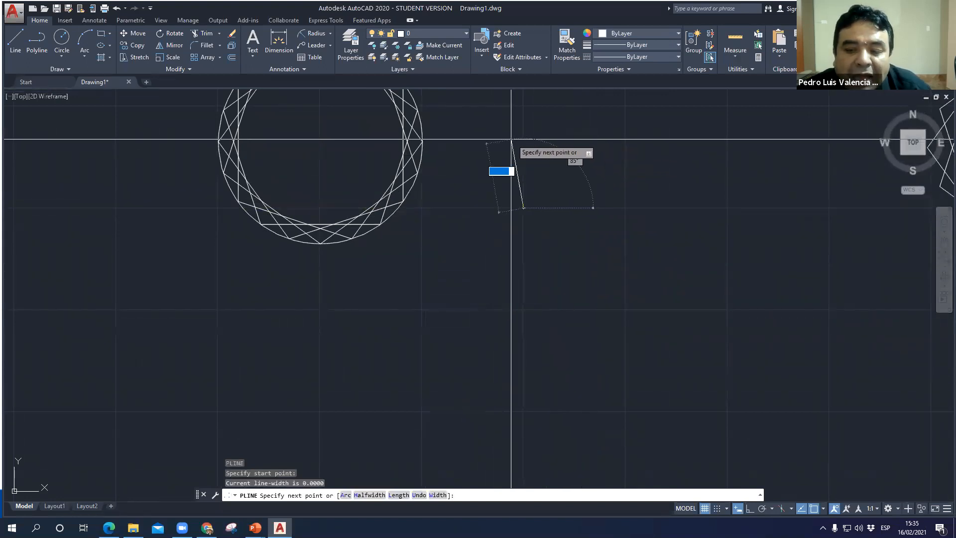
pyautogui.moveTo(556, 170)
pyautogui.mouseDown(button='middle')
pyautogui.moveTo(459, 267)
pyautogui.moveTo(382, 307)
pyautogui.mouseUp(button='middle')
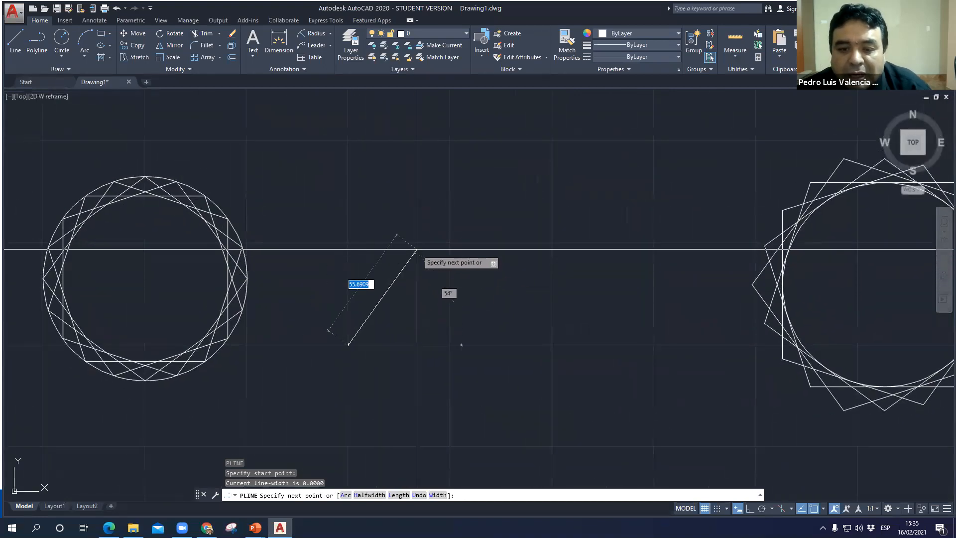
pyautogui.write('10')
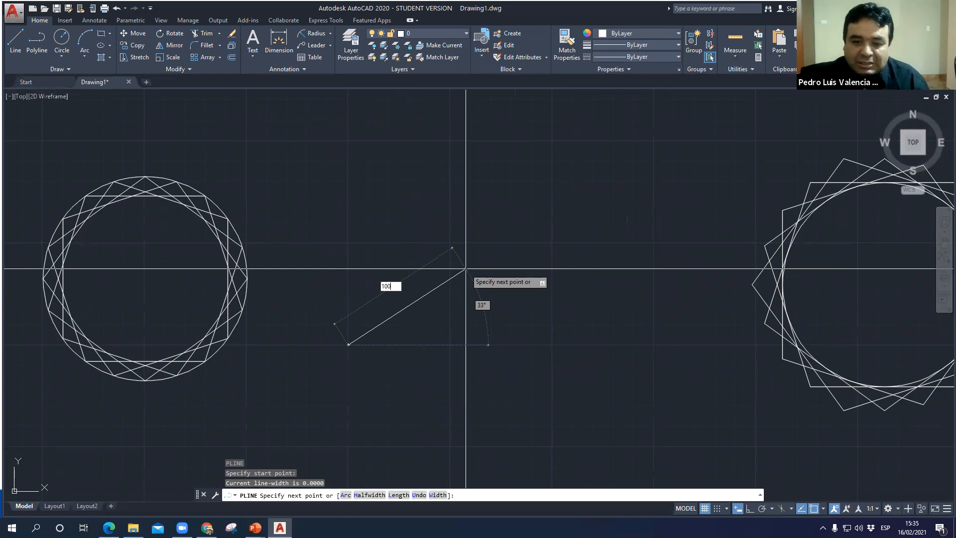
pyautogui.write('0')
pyautogui.press('Tab')
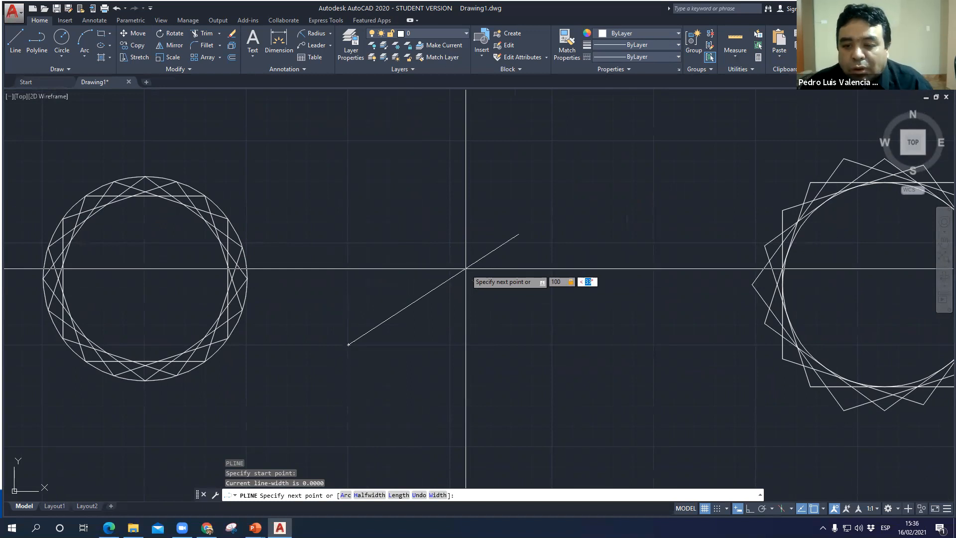
pyautogui.write('45')
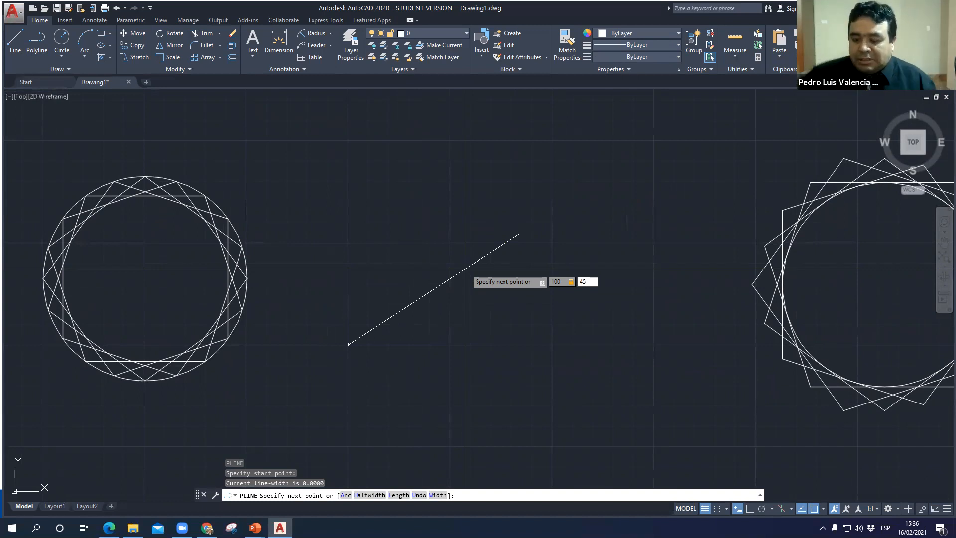
pyautogui.press('Return')
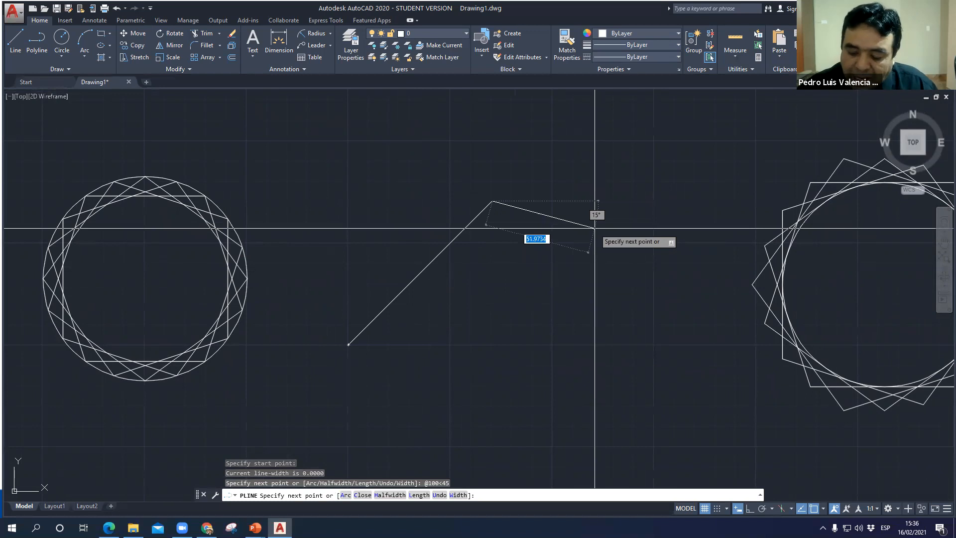
# - Add an 80 long second segment sloping down to the right at about 15°, and end the polyline
pyautogui.write('80')
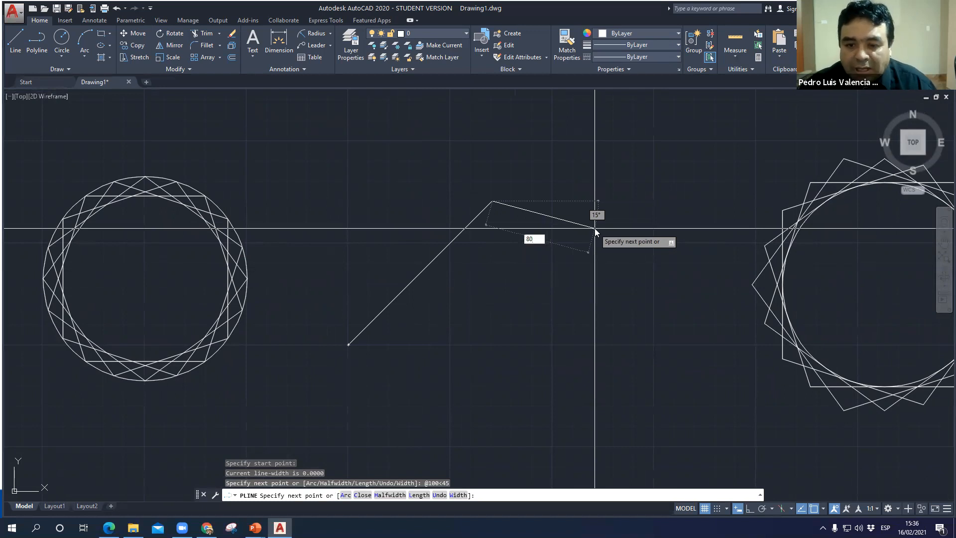
pyautogui.press('Return')
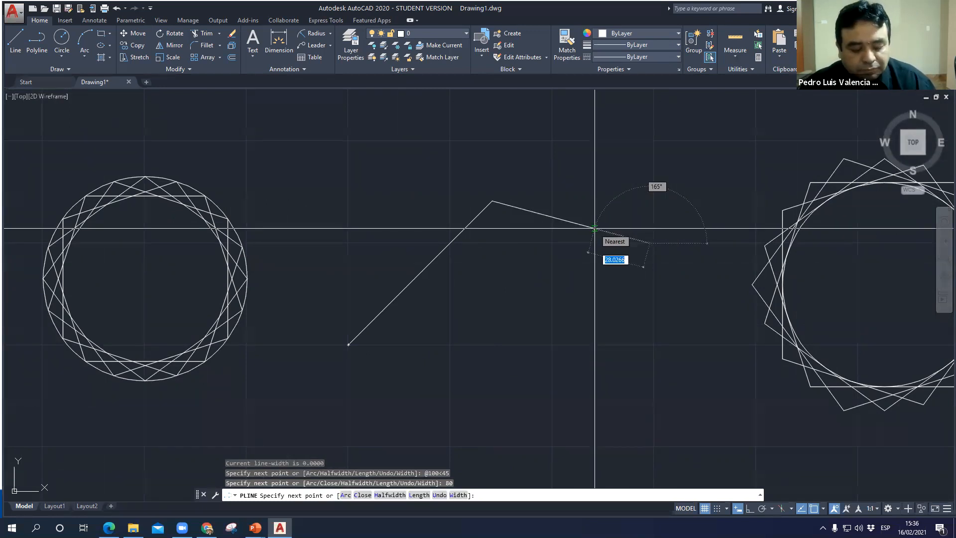
pyautogui.write('<')
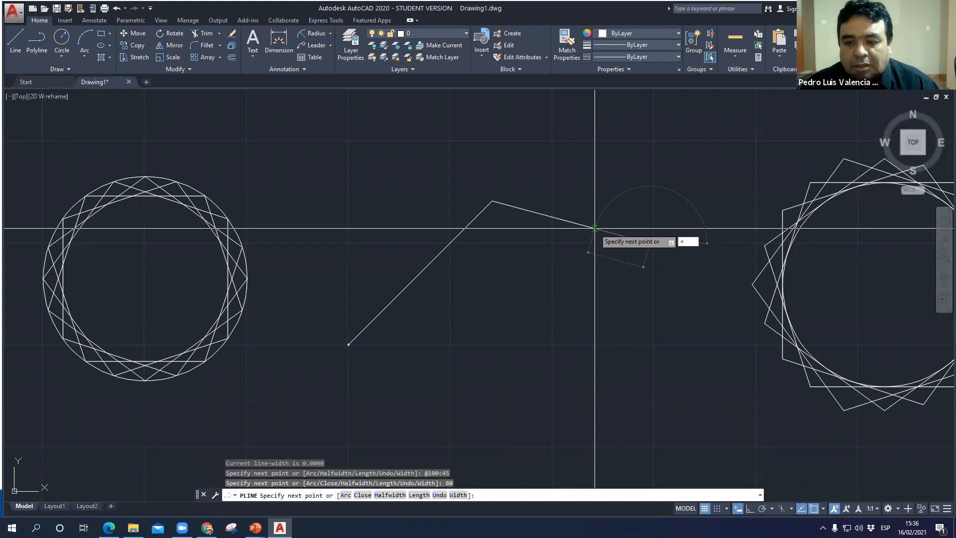
pyautogui.press('Escape')
# - Delete the two-segment polyline
pyautogui.scroll(5, 593, 229)
pyautogui.click(684, 237)
pyautogui.click(662, 249)
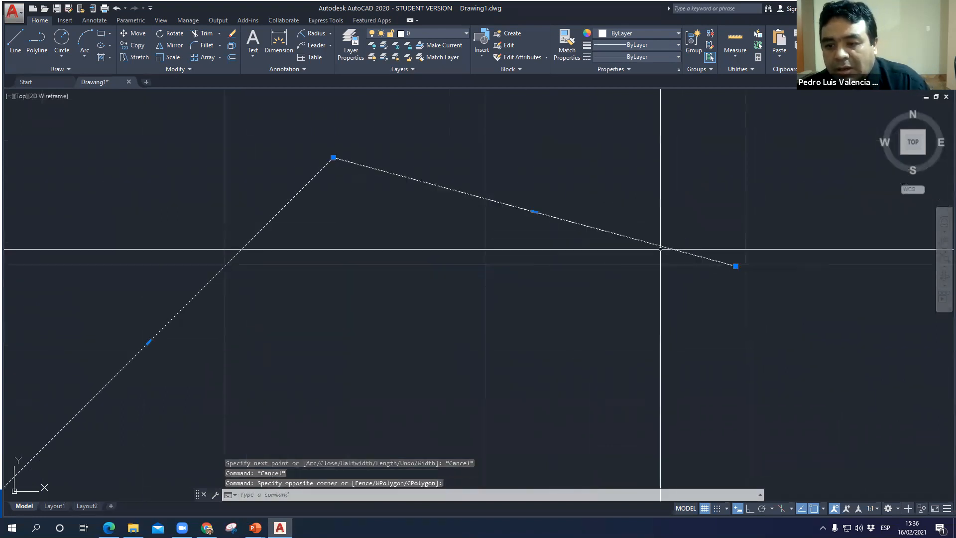
pyautogui.press('Delete')
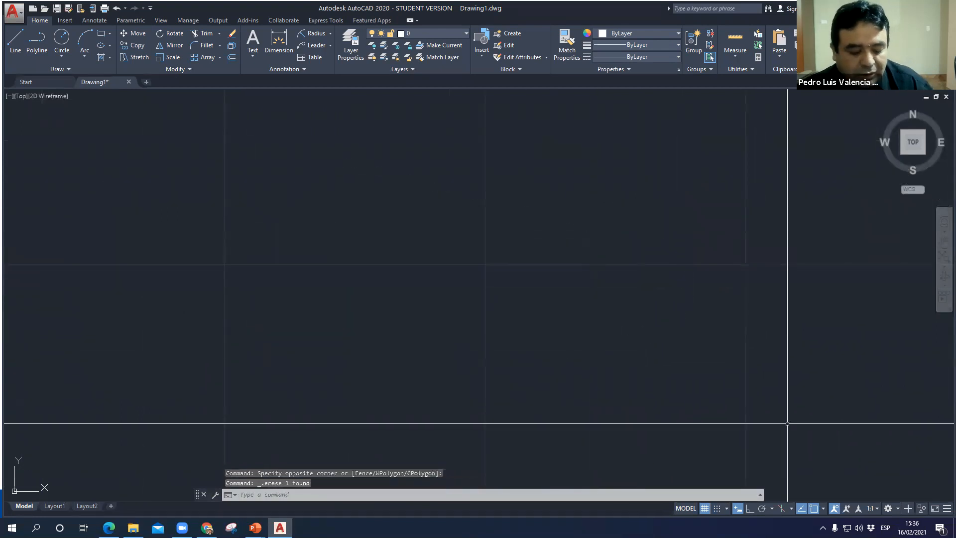
pyautogui.press('Escape')
# - Start a new polyline in the empty area between the two circles, with a first segment 100 long at 45°
pyautogui.write('pl')
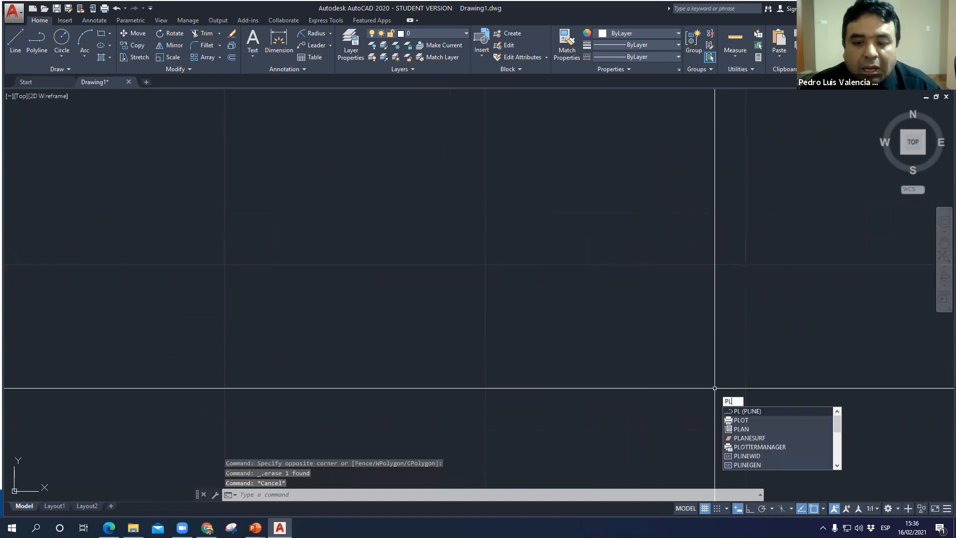
pyautogui.press('Return')
pyautogui.click(299, 335)
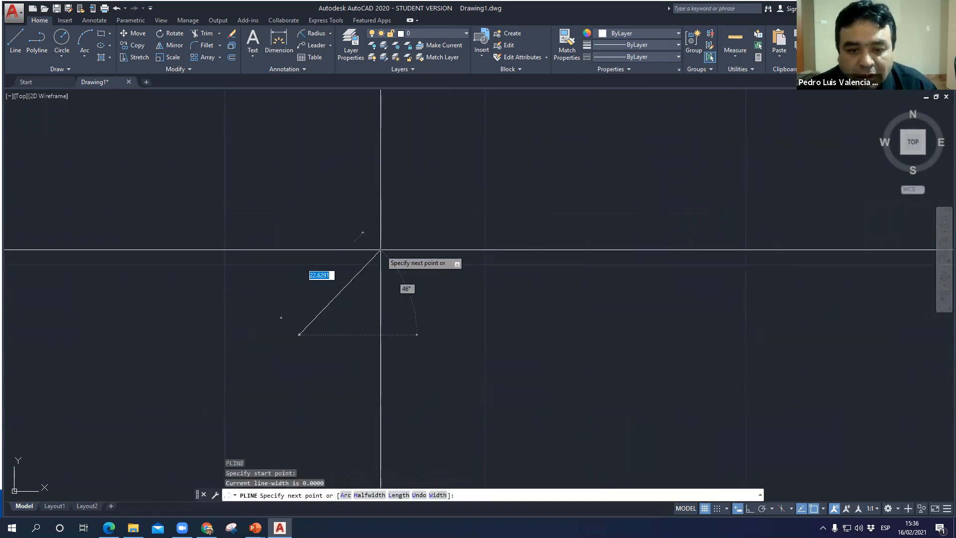
pyautogui.write('100')
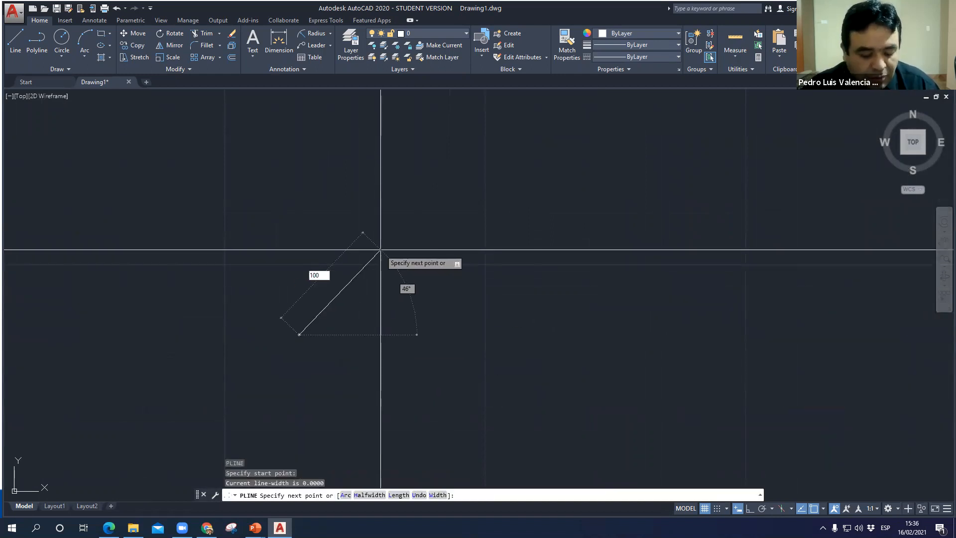
pyautogui.press('Tab')
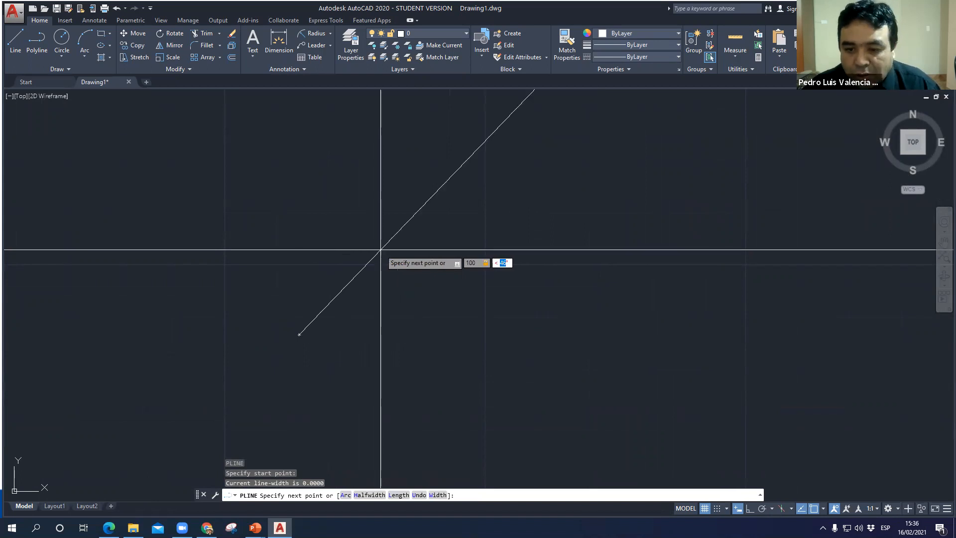
pyautogui.write('45')
pyautogui.press('Return')
# - Add a second polyline segment 80 long at -30°, sloping down from the end of the first one
pyautogui.scroll(-3, 380, 250)
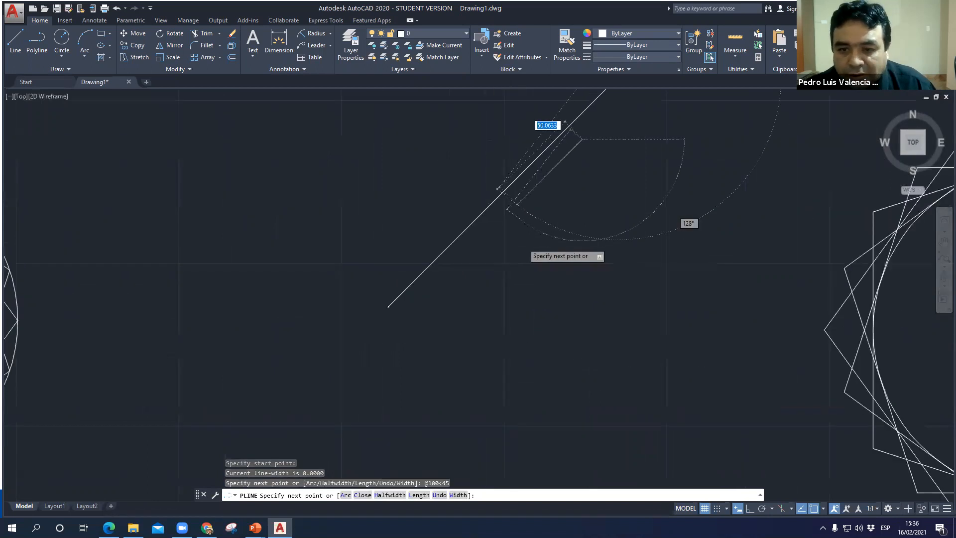
pyautogui.scroll(-3, 521, 241)
pyautogui.write('80')
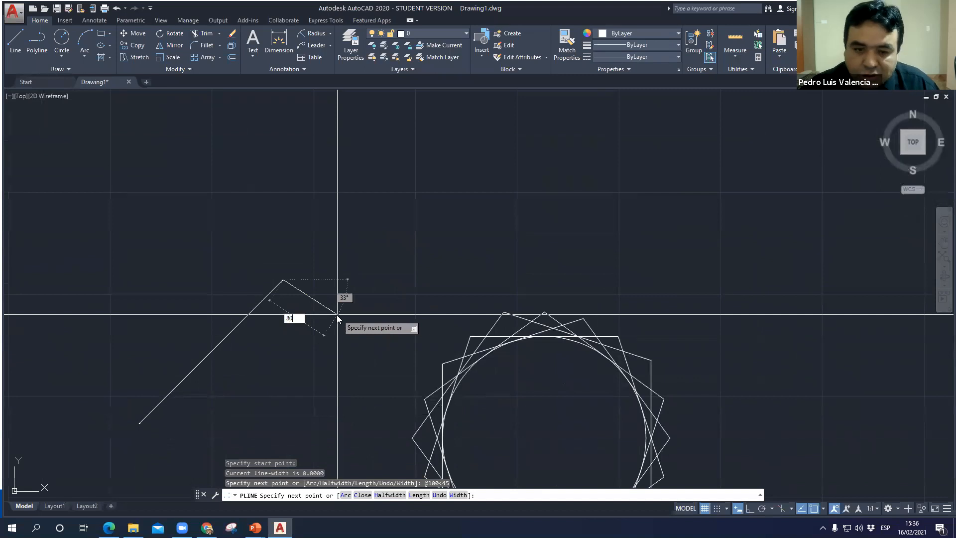
pyautogui.press('Tab')
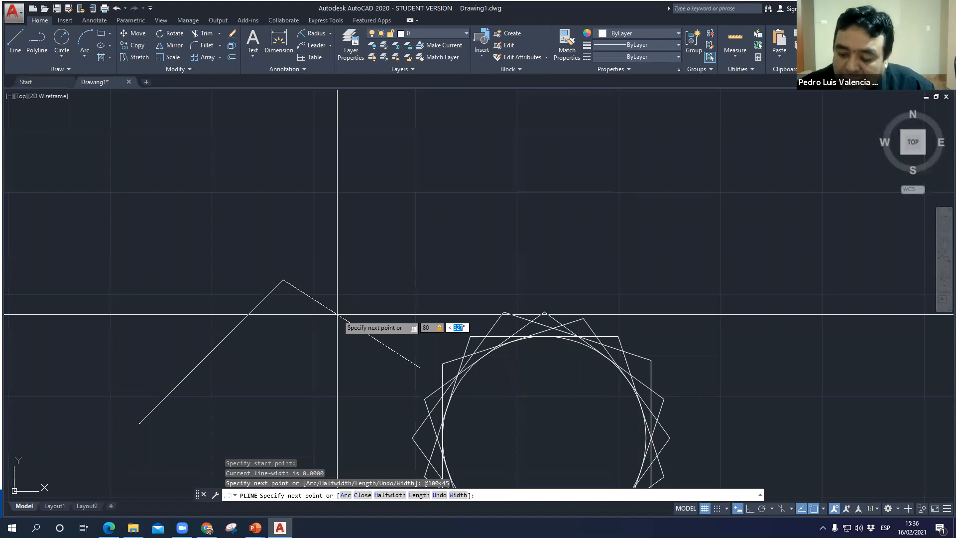
pyautogui.write('-')
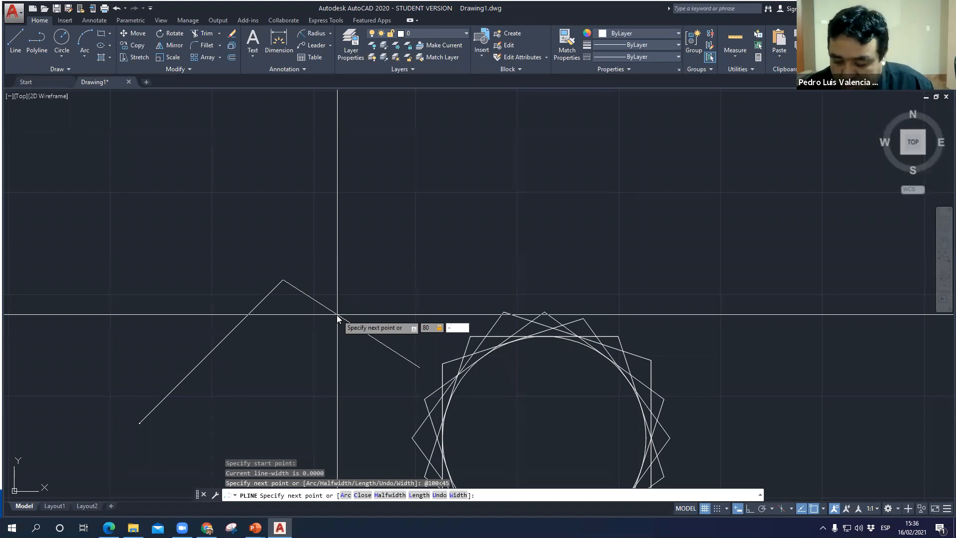
pyautogui.write('30')
pyautogui.press('Return')
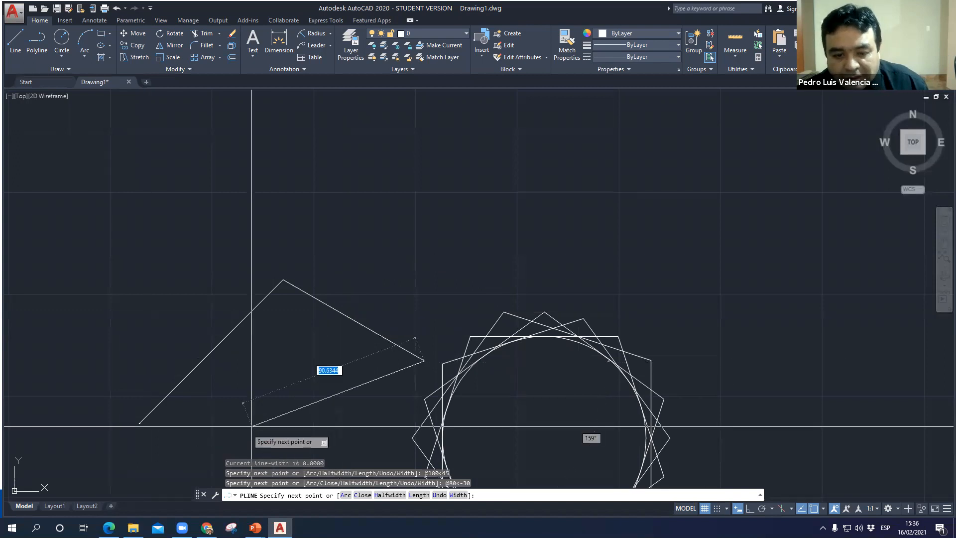
# - Add a third polyline segment 90 long at -120°, and close the polyline back to its start point
pyautogui.moveTo(267, 443); pyautogui.dragTo(278, 323, button='middle')
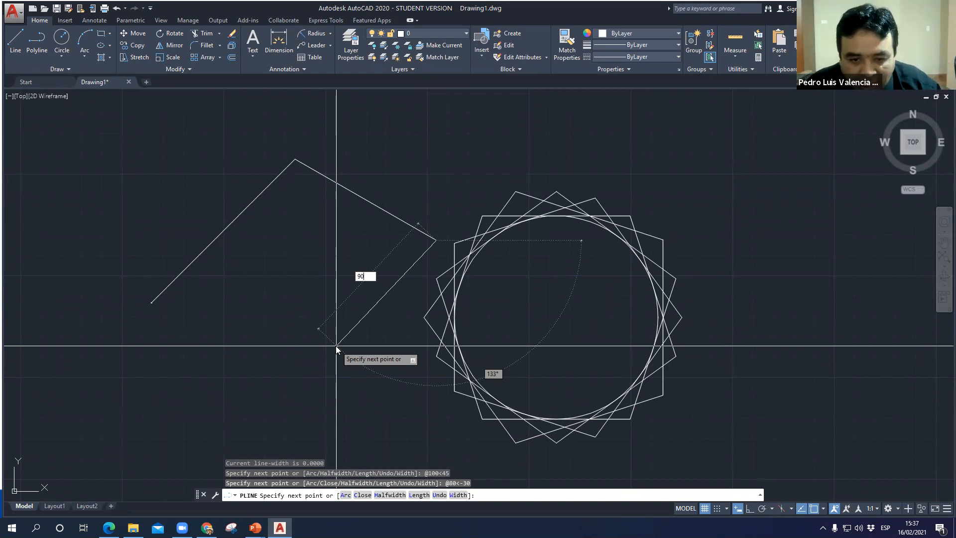
pyautogui.press('Tab')
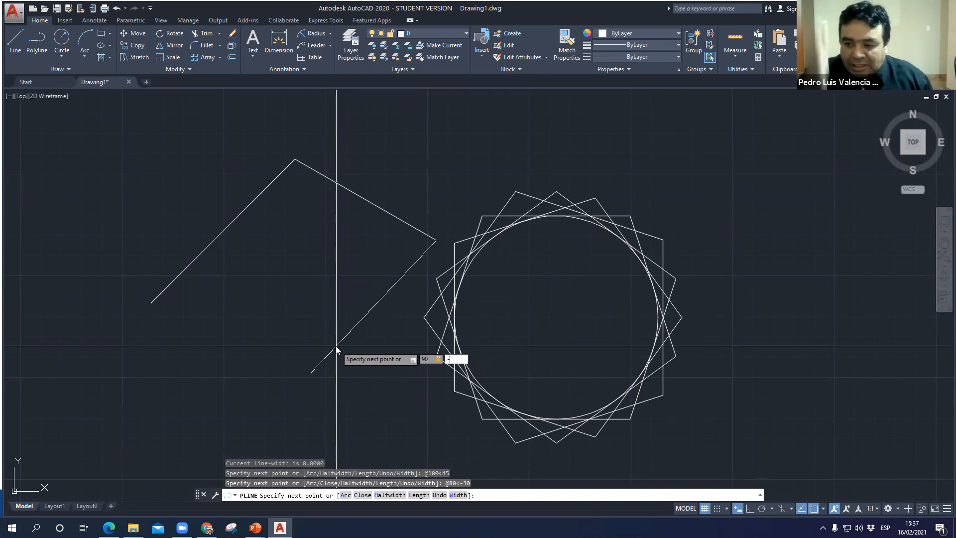
pyautogui.write('-120')
pyautogui.press('Return')
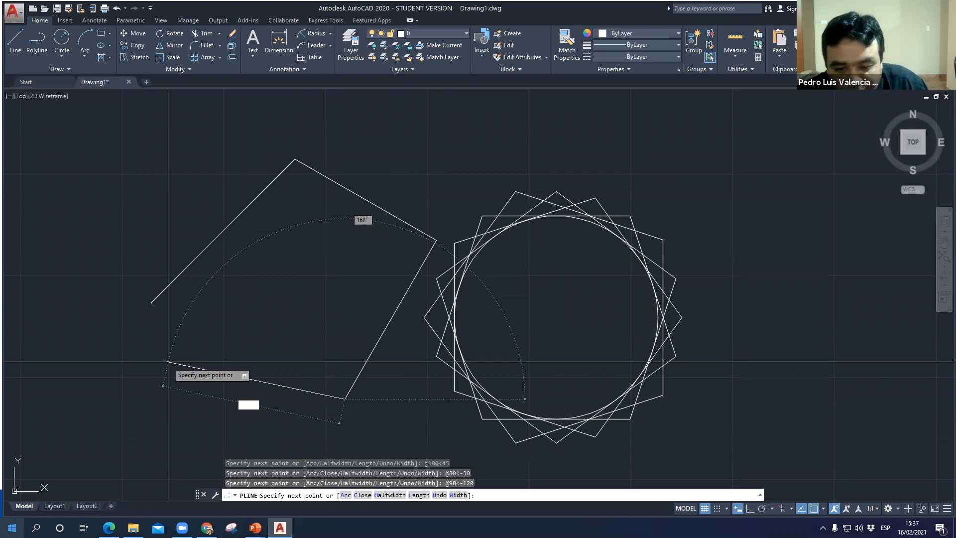
pyautogui.click(362, 495)
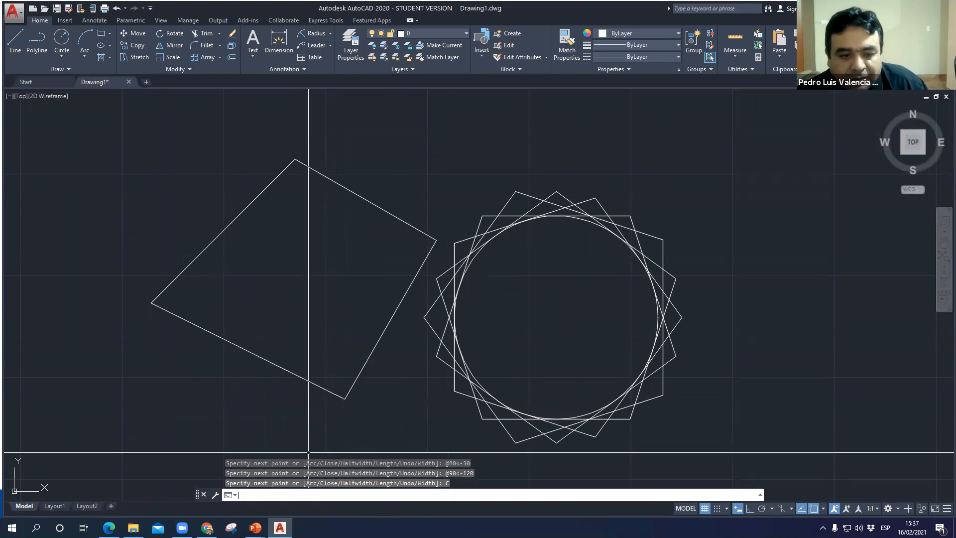
# - Select the closed polyline to check that it behaves as one object, and clear the selection
pyautogui.moveTo(284, 231)
pyautogui.mouseDown(button='middle')
pyautogui.moveTo(293, 166)
pyautogui.moveTo(295, 206)
pyautogui.mouseUp(button='middle')
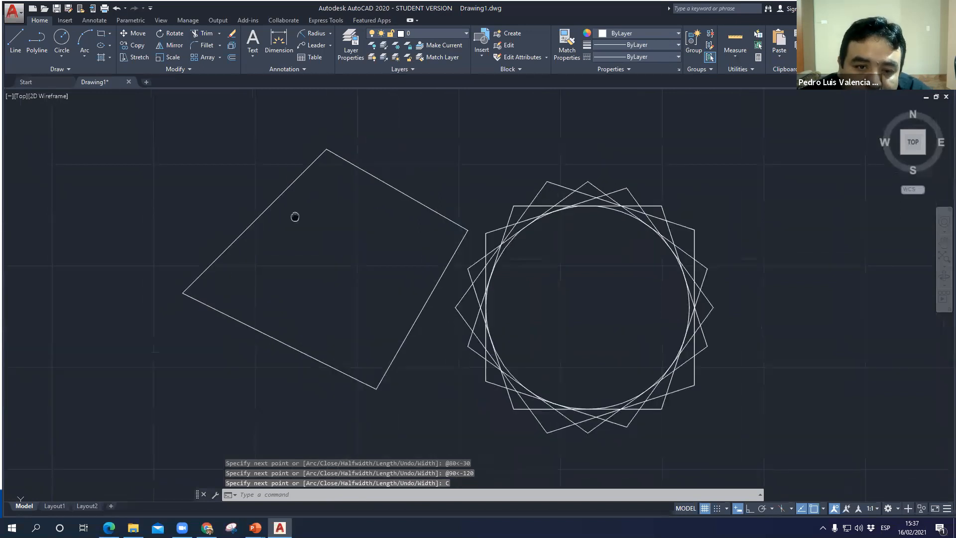
pyautogui.click(279, 193)
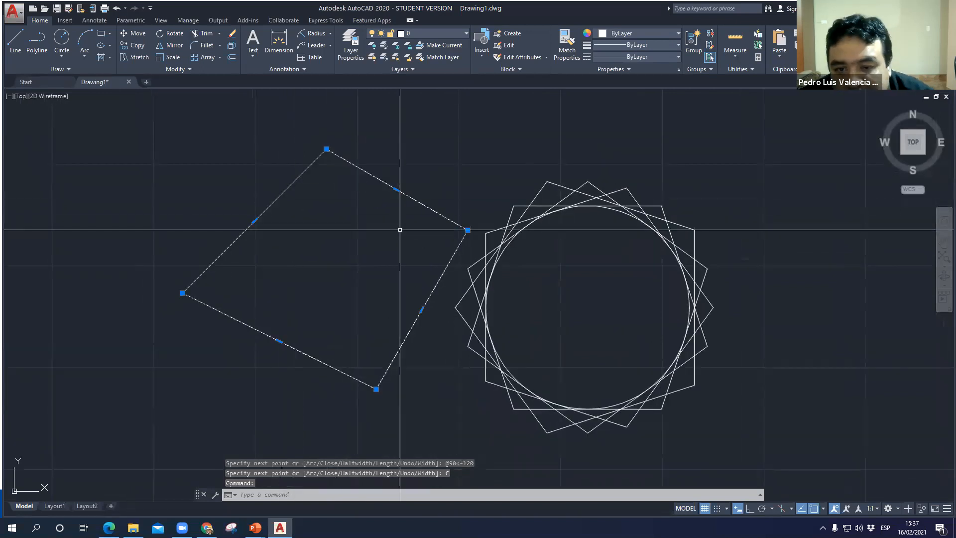
pyautogui.moveTo(284, 149); pyautogui.dragTo(382, 94, button='middle')
pyautogui.press('Escape')
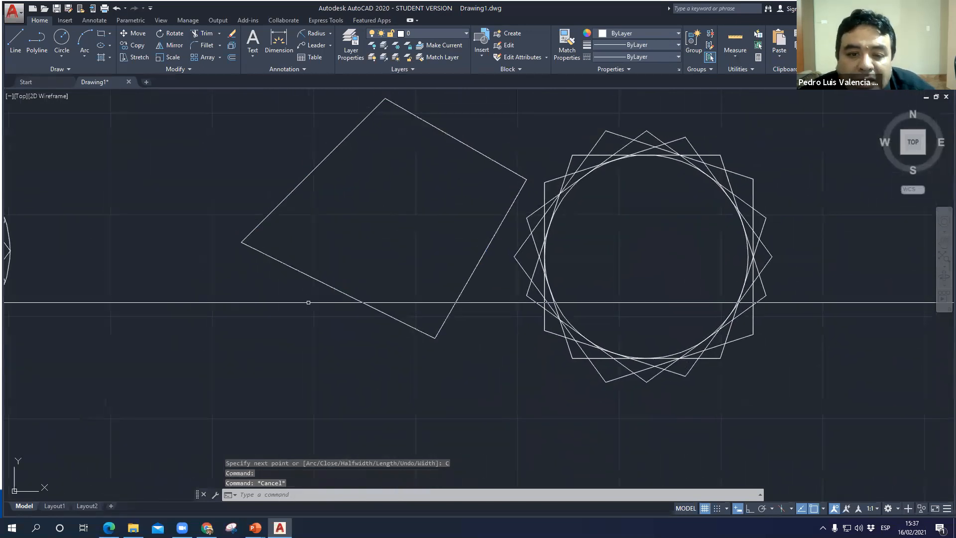
# - Draw a freehand closed four-sided shape with the Line command below and to the left of the polyline
pyautogui.click(18, 45)
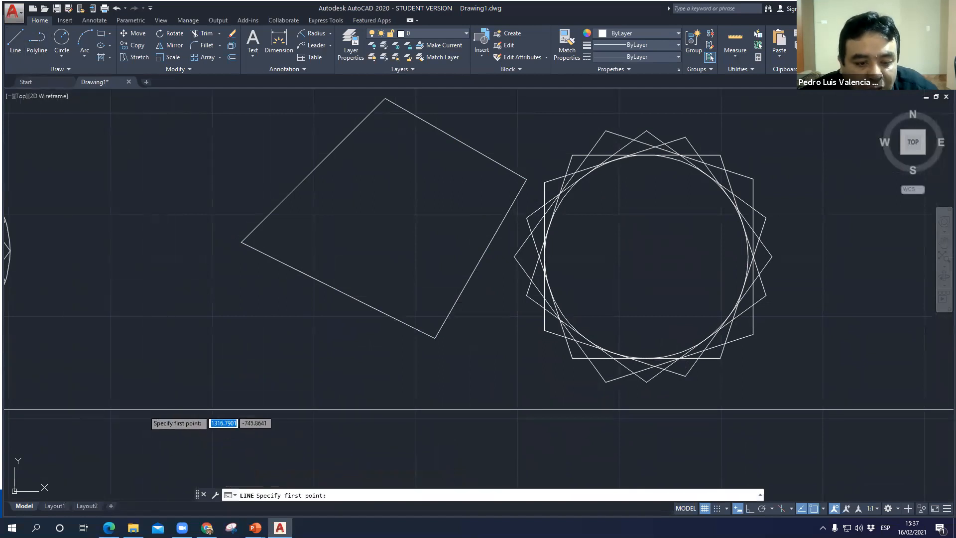
pyautogui.click(133, 396)
pyautogui.click(181, 350)
pyautogui.click(328, 405)
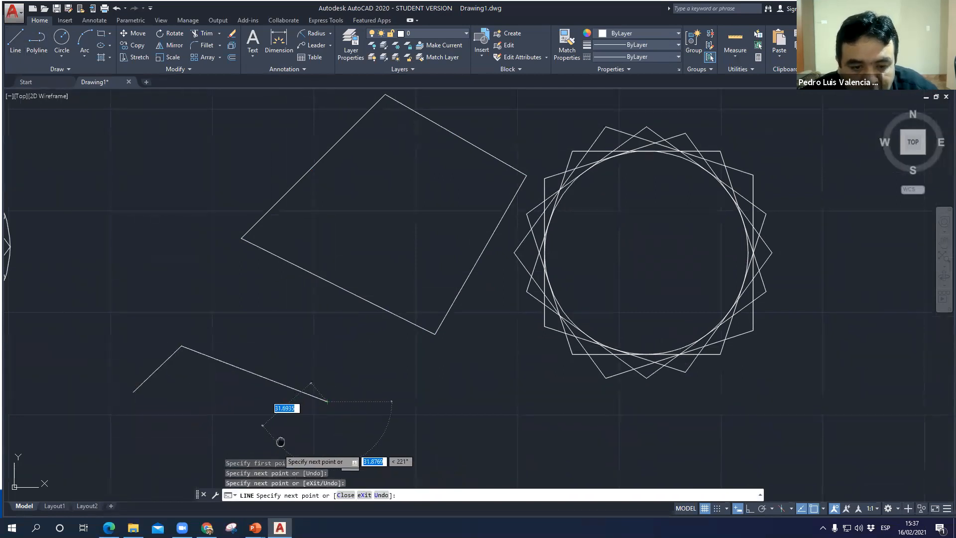
pyautogui.moveTo(279, 437); pyautogui.dragTo(398, 199, button='middle')
pyautogui.click(369, 289)
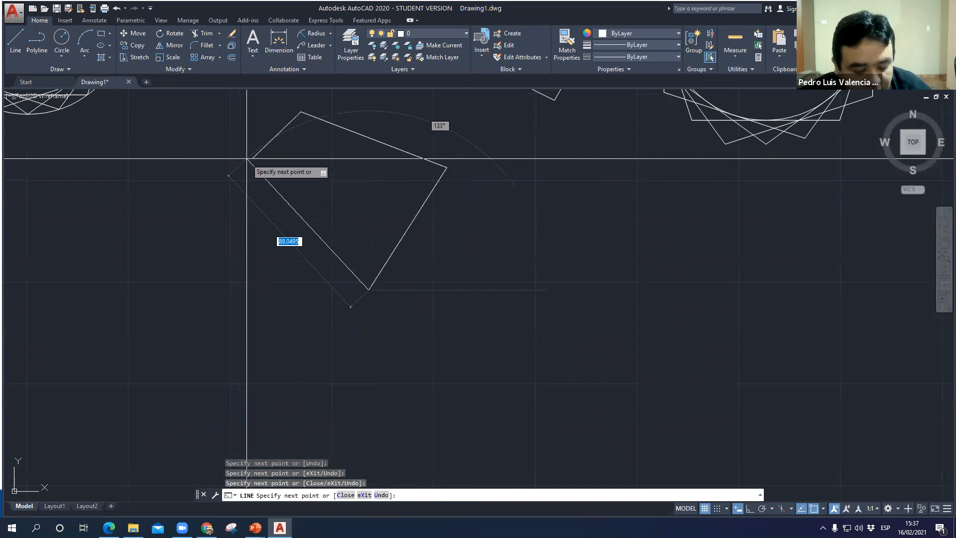
pyautogui.write('c')
pyautogui.press('Return')
# - Select individual sides of the line-drawn quadrilateral to check whether they are separate objects, clearing the selection each time
pyautogui.scroll(-2, 325, 284)
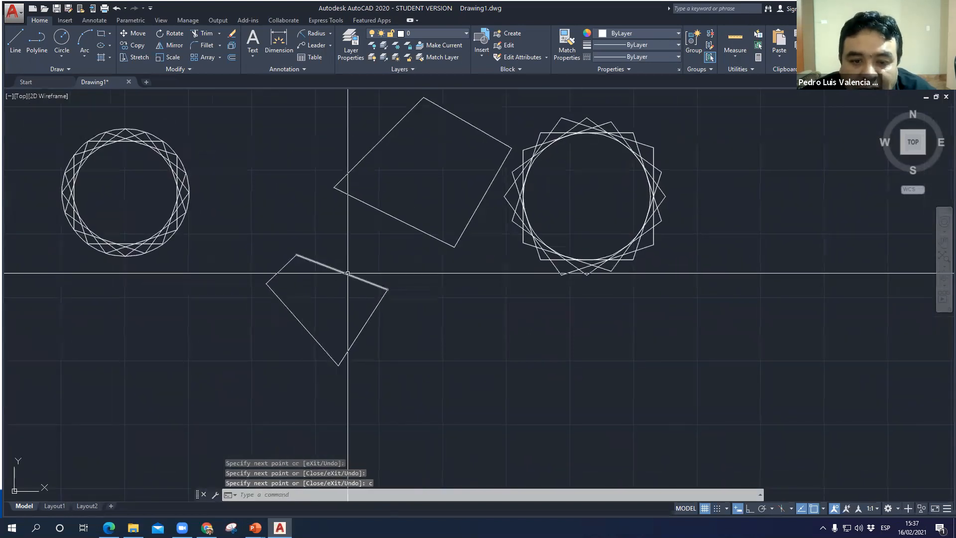
pyautogui.click(346, 273)
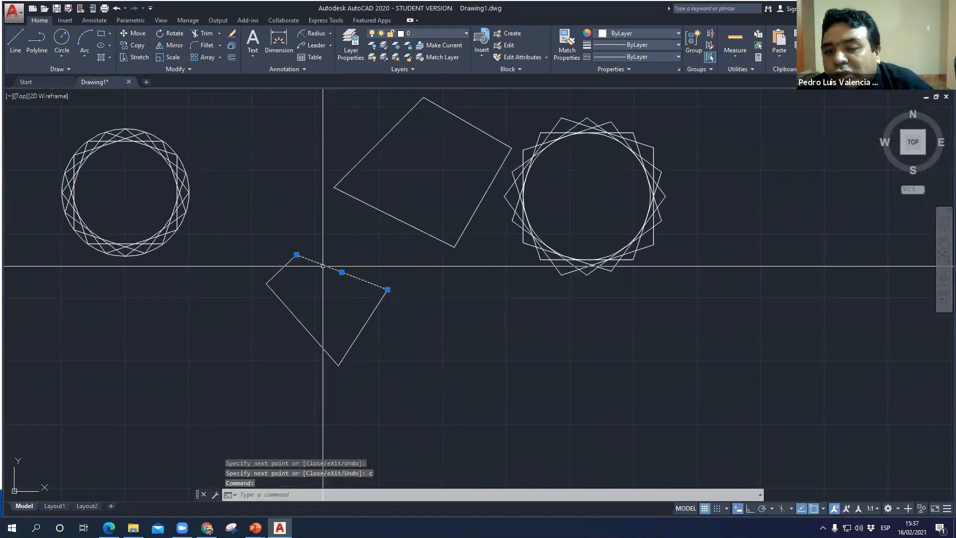
pyautogui.press('Escape')
pyautogui.click(363, 327)
pyautogui.press('Escape')
# - Select the closed polyline again to compare it with the line-drawn shape, and clear the selection
pyautogui.moveTo(430, 168); pyautogui.dragTo(415, 230, button='middle')
pyautogui.scroll(-2, 324, 251)
pyautogui.scroll(6, 367, 252)
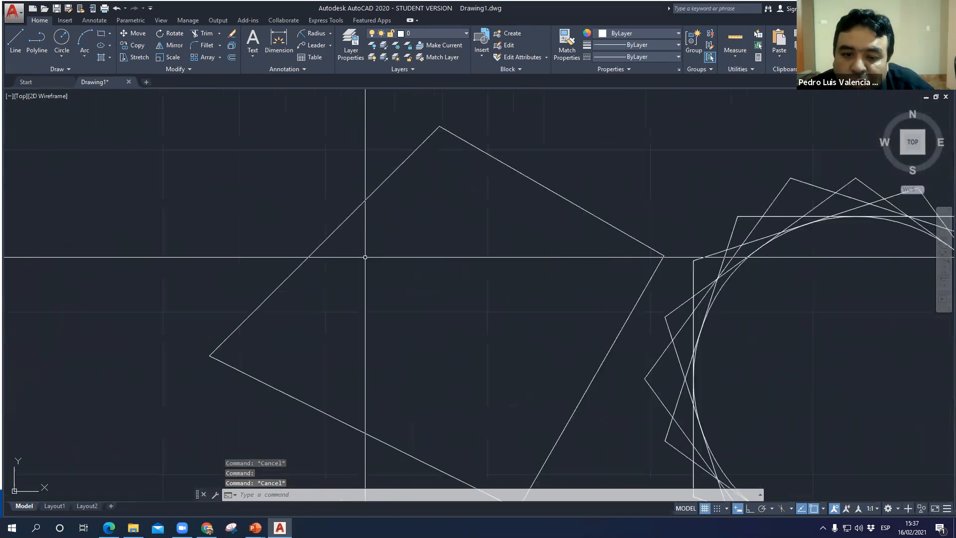
pyautogui.moveTo(346, 219); pyautogui.dragTo(294, 173, button='middle')
pyautogui.scroll(-2, 315, 234)
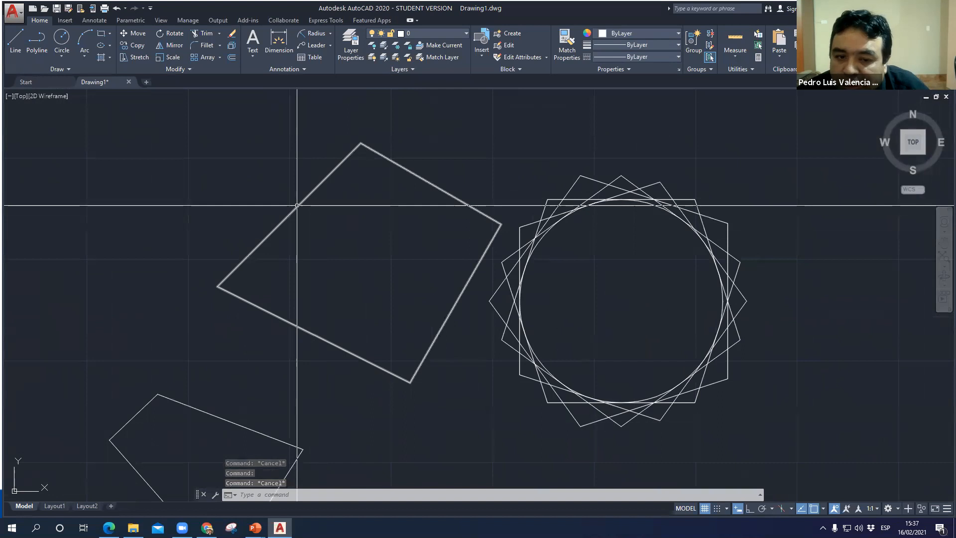
pyautogui.click(298, 208)
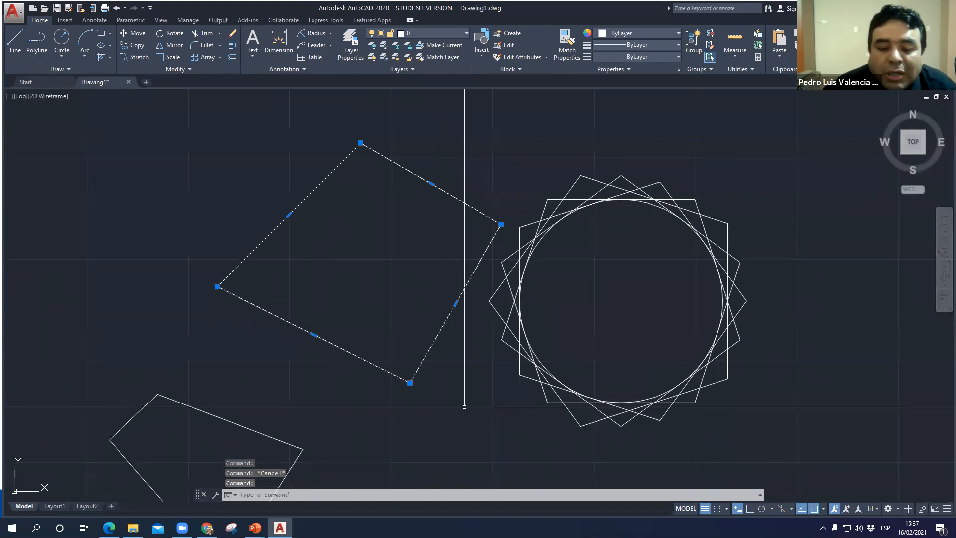
pyautogui.press('Escape')
# - Switch to the PowerPoint slide show and advance past the polyline instructions to the slide on the AA area command
pyautogui.hotkey('alt', 'Tab')
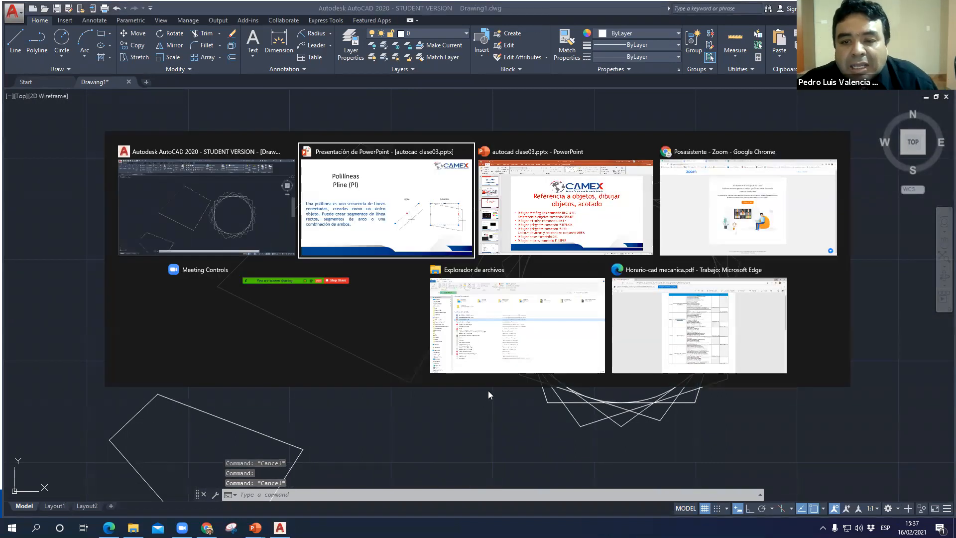
pyautogui.press('Right')
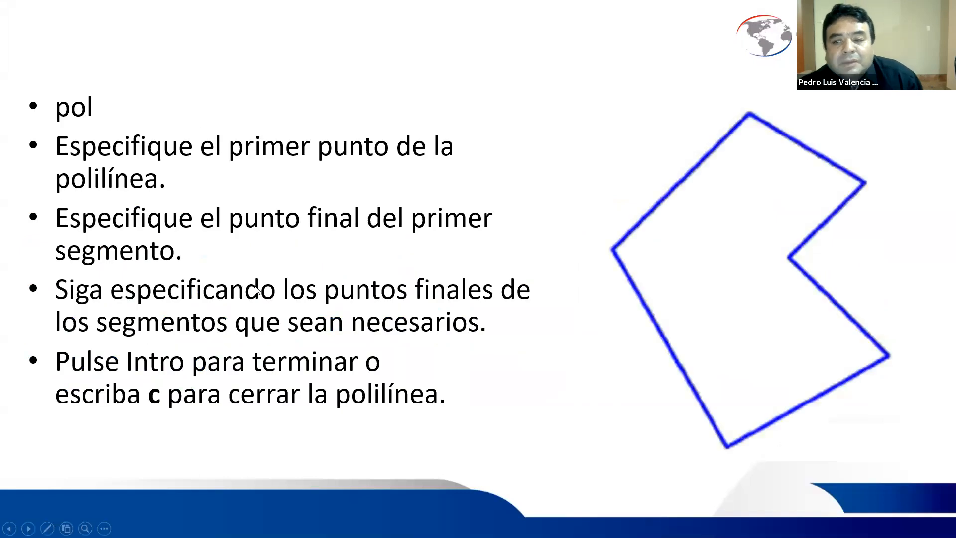
pyautogui.press('Right')
pyautogui.press('Right')
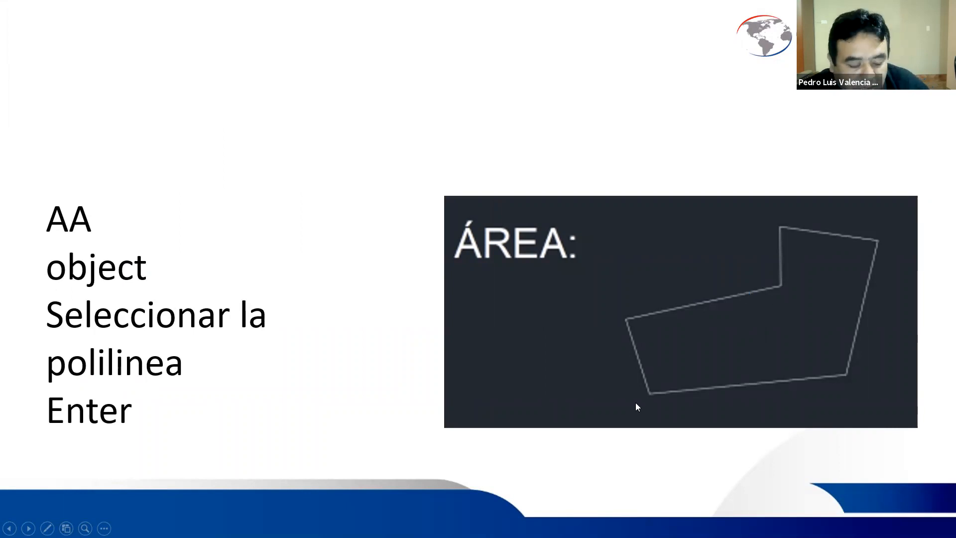
# - Switch back to AutoCAD and measure the closed polyline's area and perimeter with the AREA command's Object option
pyautogui.hotkey('alt', 'Tab')
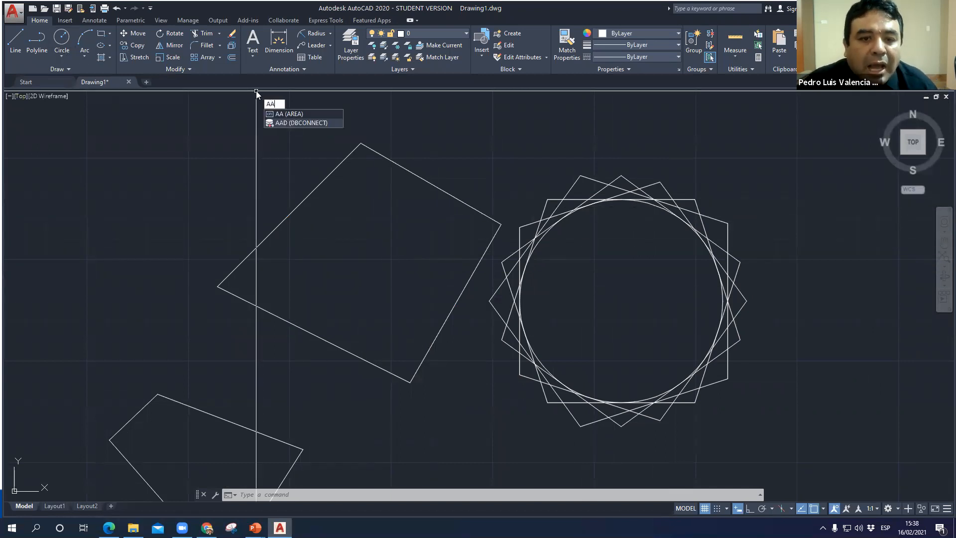
pyautogui.press('Return')
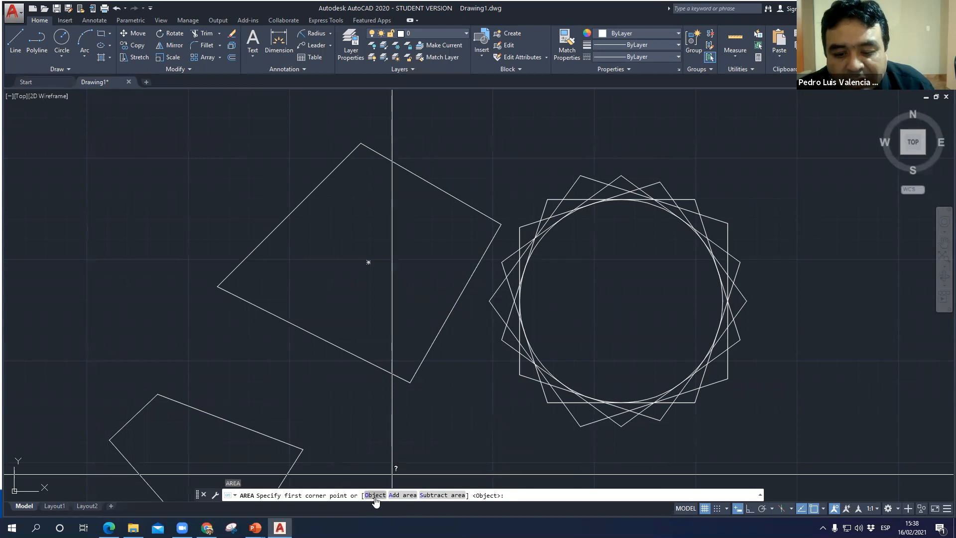
pyautogui.click(375, 495)
pyautogui.click(318, 191)
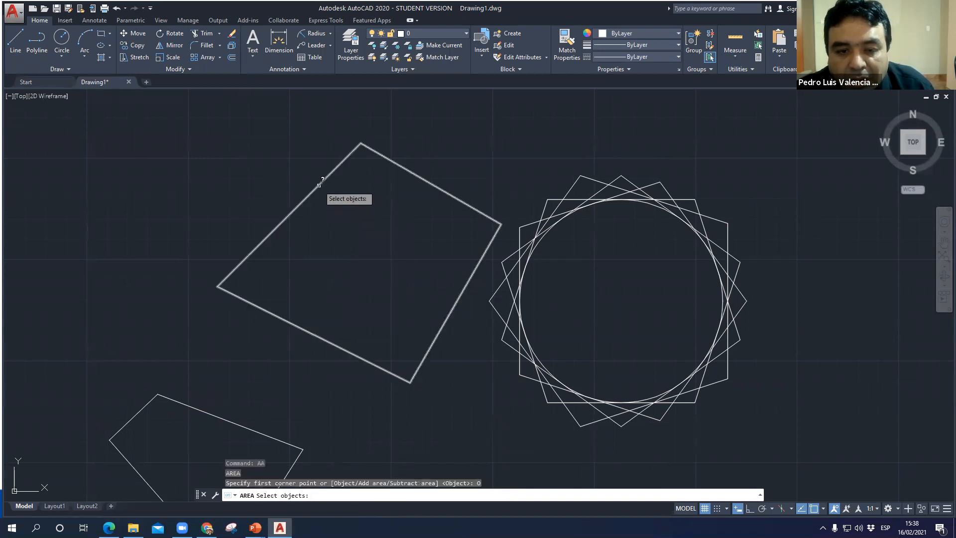
pyautogui.press('Return')
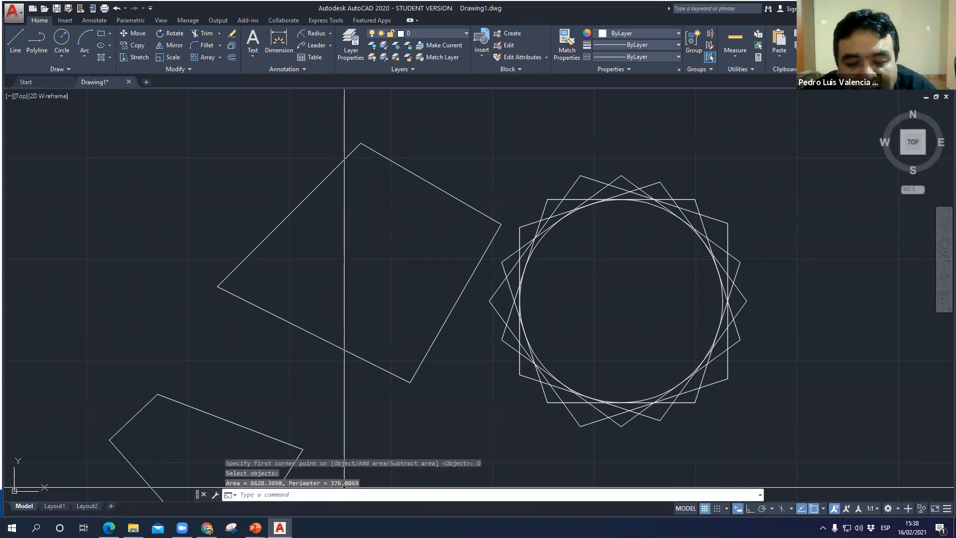
# - Draw a small circle inside the closed polyline, near its upper corner
pyautogui.click(60, 44)
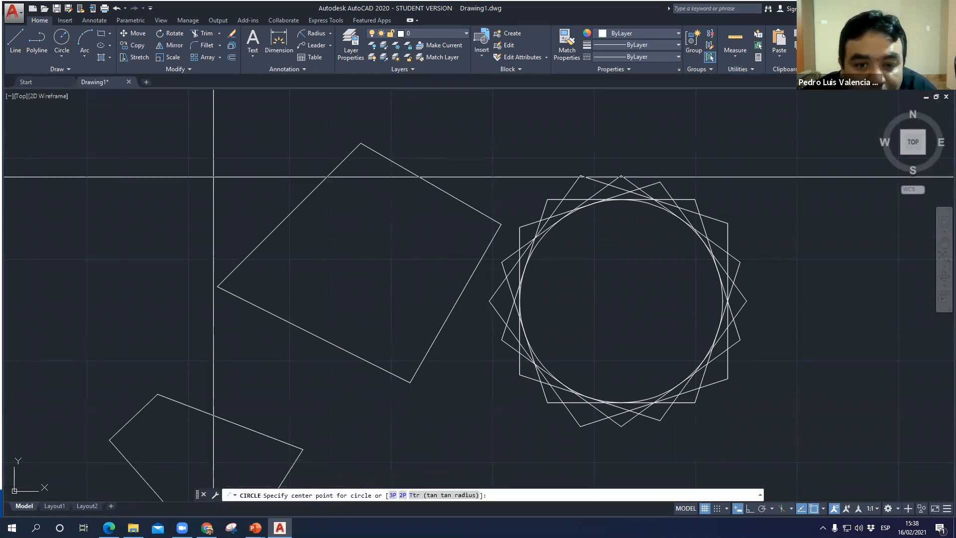
pyautogui.click(366, 209)
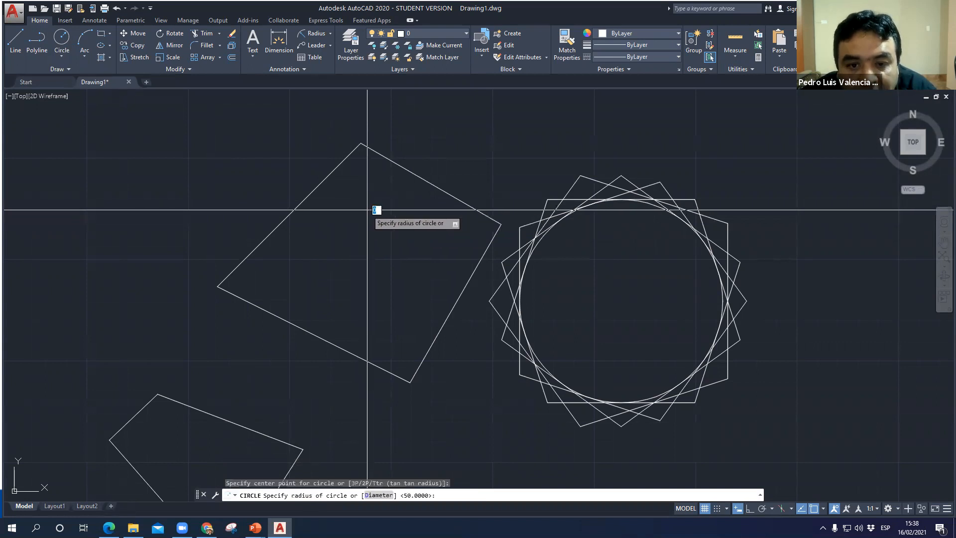
pyautogui.click(370, 234)
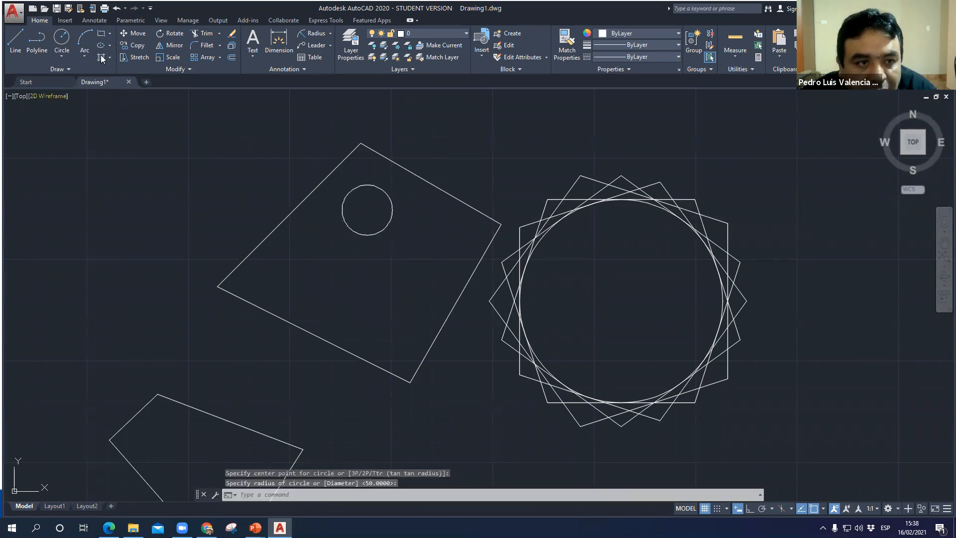
# - Start an AREA measurement in Subtract area mode and trace the closed polyline's upper, right and lower corners
pyautogui.click(60, 40)
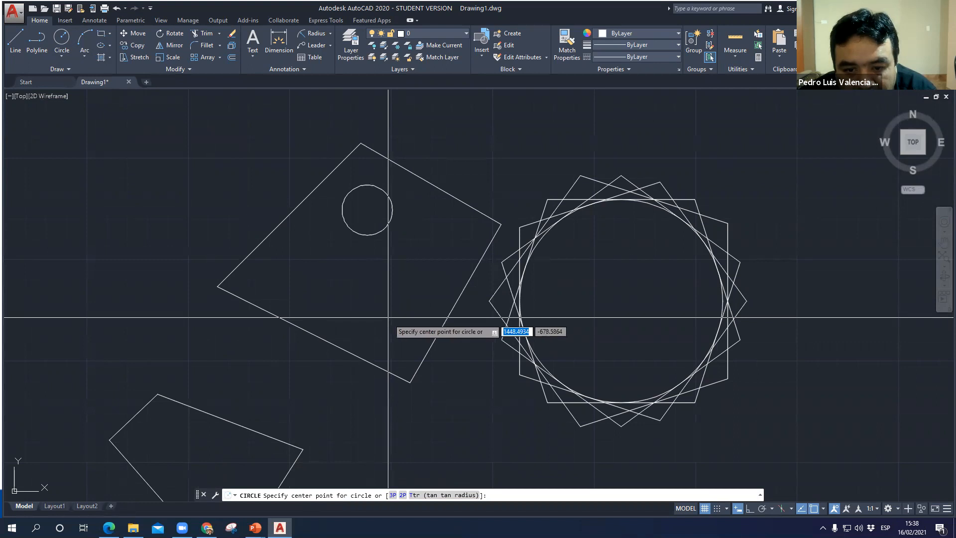
pyautogui.press('Escape')
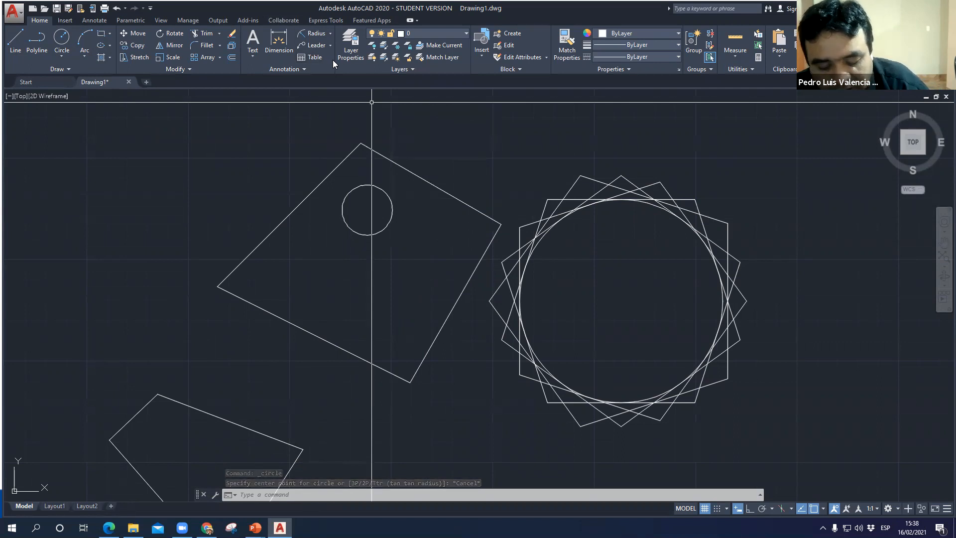
pyautogui.write('aa')
pyautogui.press('Return')
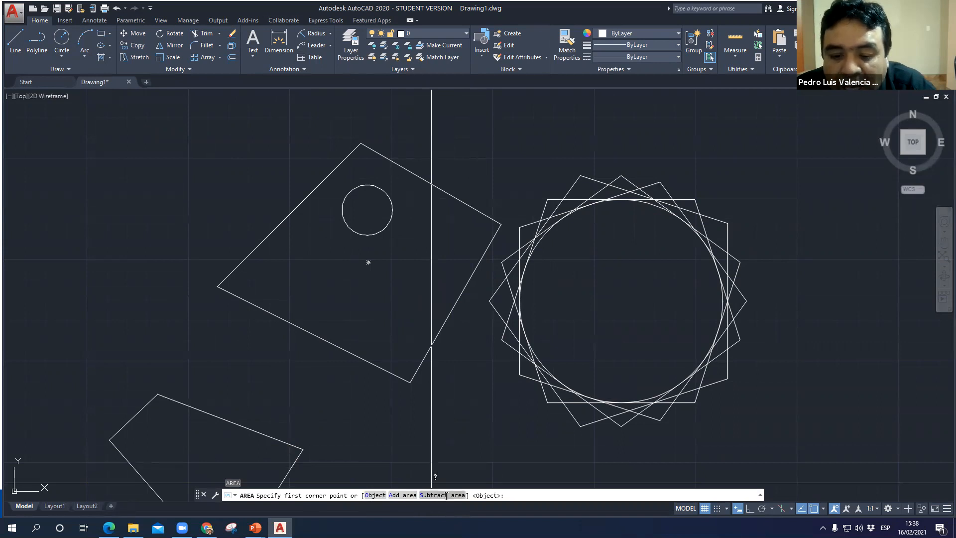
pyautogui.click(446, 495)
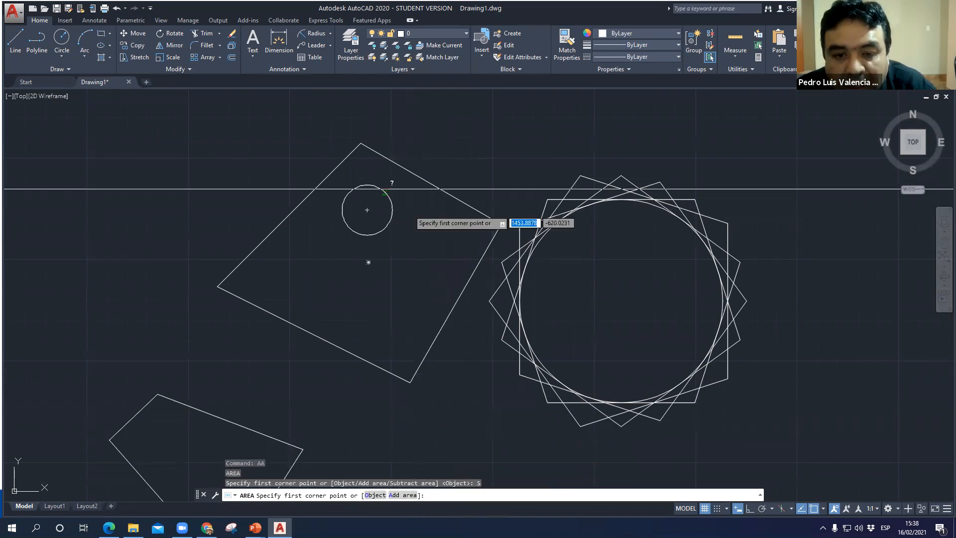
pyautogui.click(362, 144)
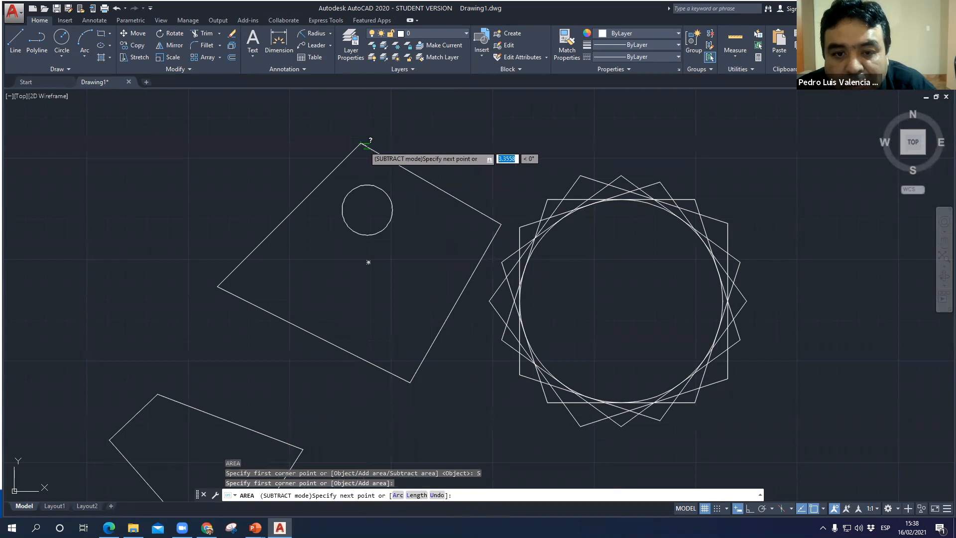
pyautogui.click(501, 223)
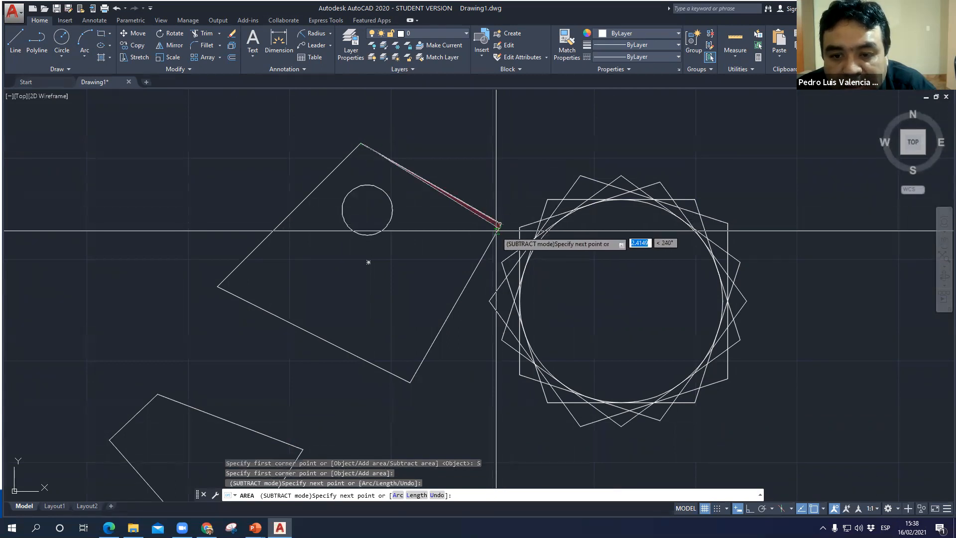
pyautogui.click(410, 382)
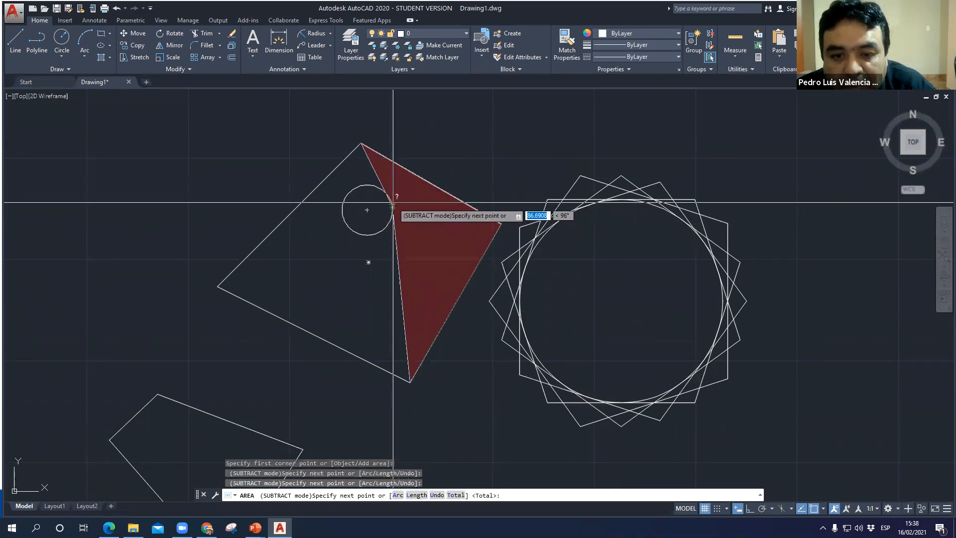
# - Continue the subtract boundary along the circle's edge to the polyline's left and upper corners, total the area and exit
pyautogui.click(393, 203)
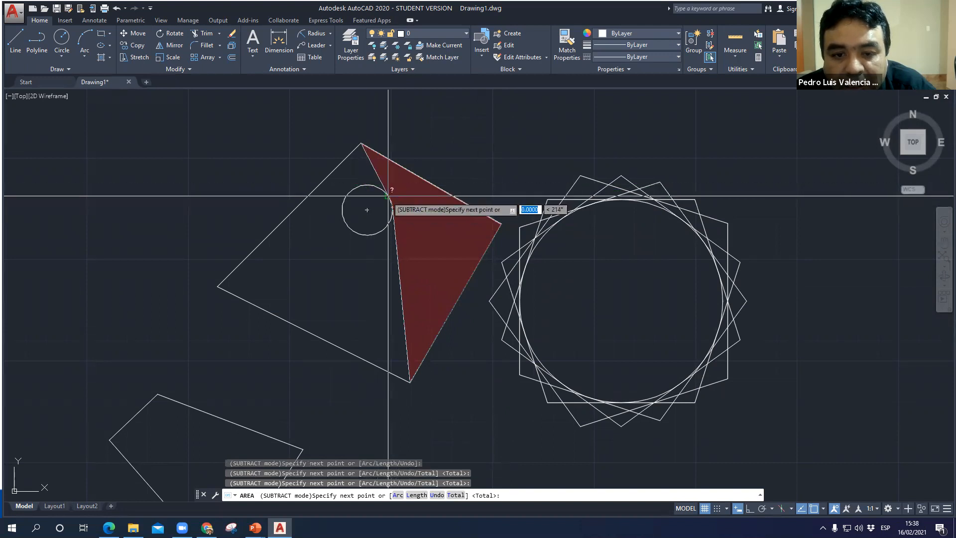
pyautogui.click(381, 189)
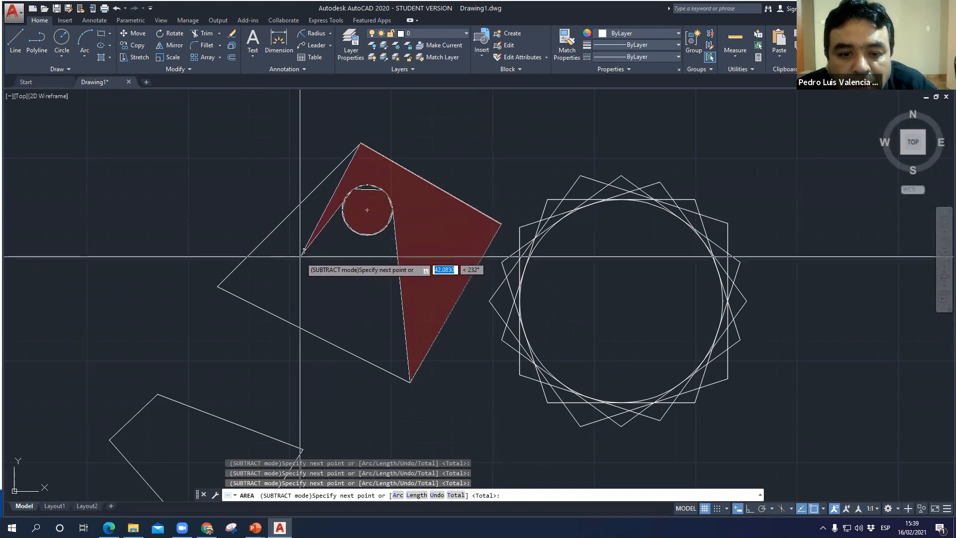
pyautogui.click(219, 286)
pyautogui.click(360, 143)
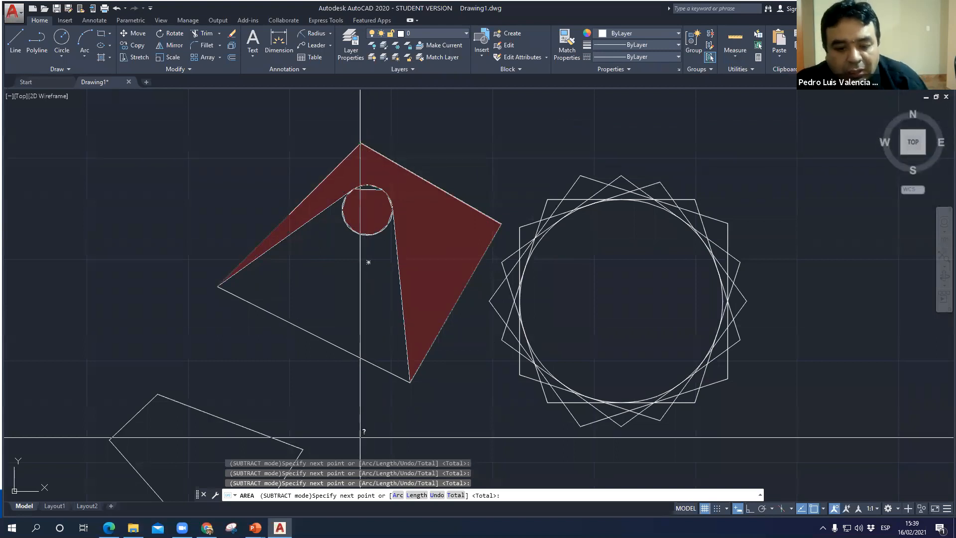
pyautogui.click(454, 495)
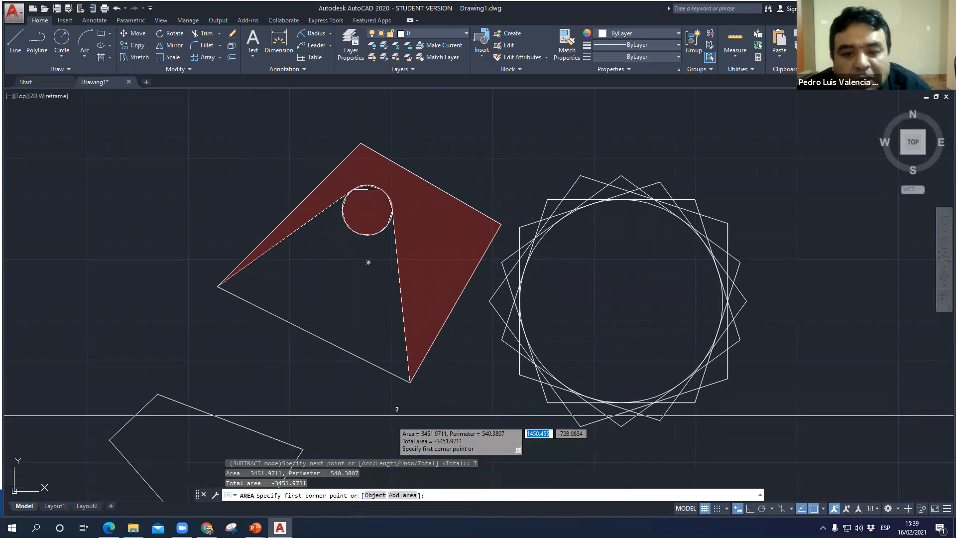
pyautogui.press('Escape')
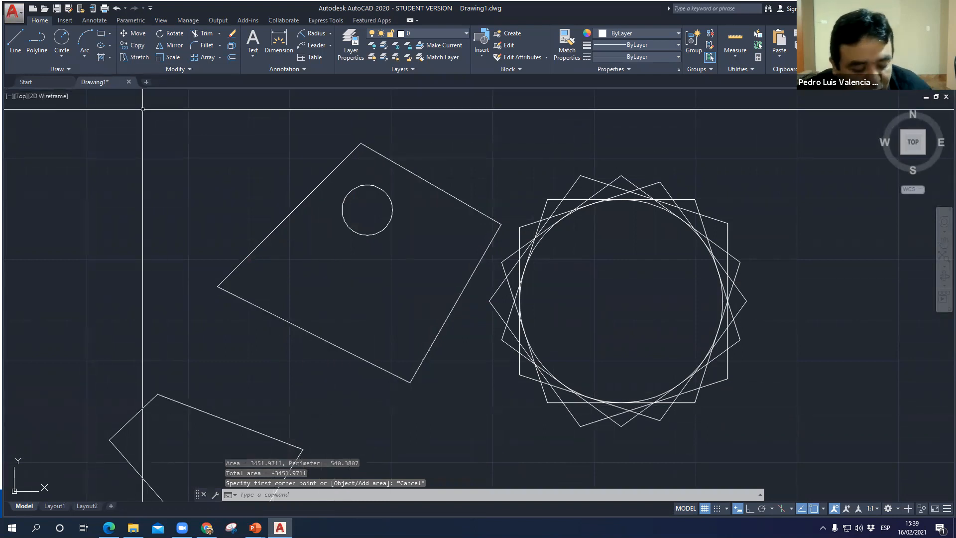
# - Repeat the AREA command with the Object option on the closed polyline around the circle
pyautogui.press('Return')
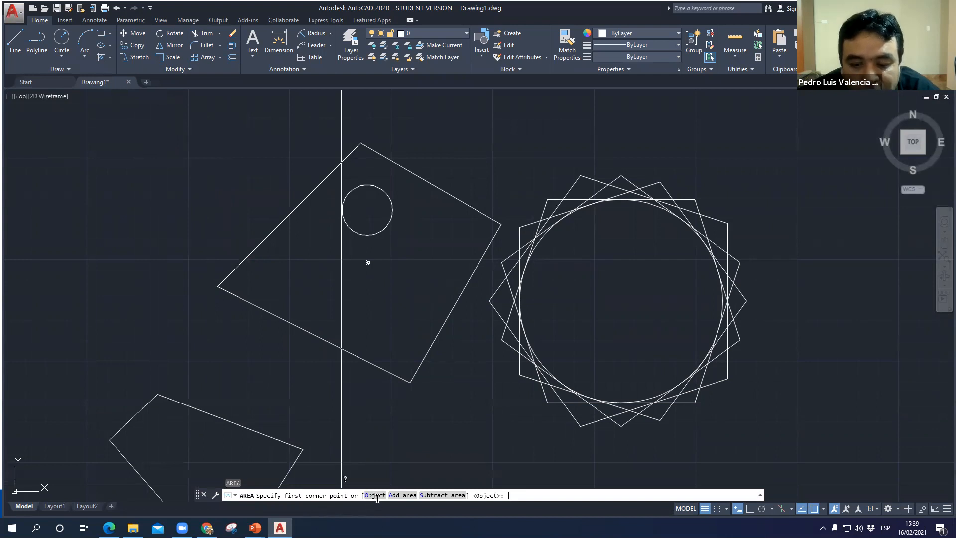
pyautogui.click(377, 495)
pyautogui.click(339, 170)
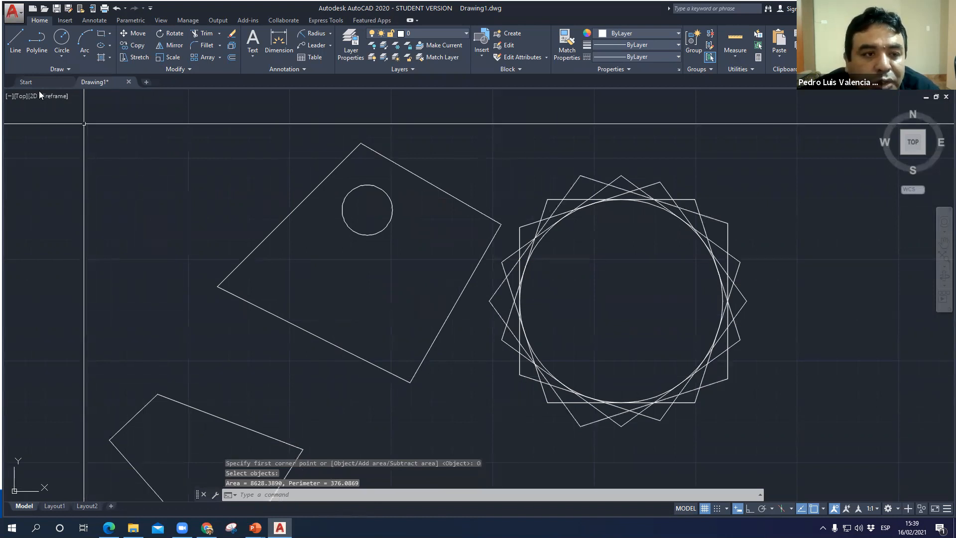
# - Start an AREA measurement in Add area mode and trace the four corners of the closed polyline
pyautogui.write('aa')
pyautogui.press('Return')
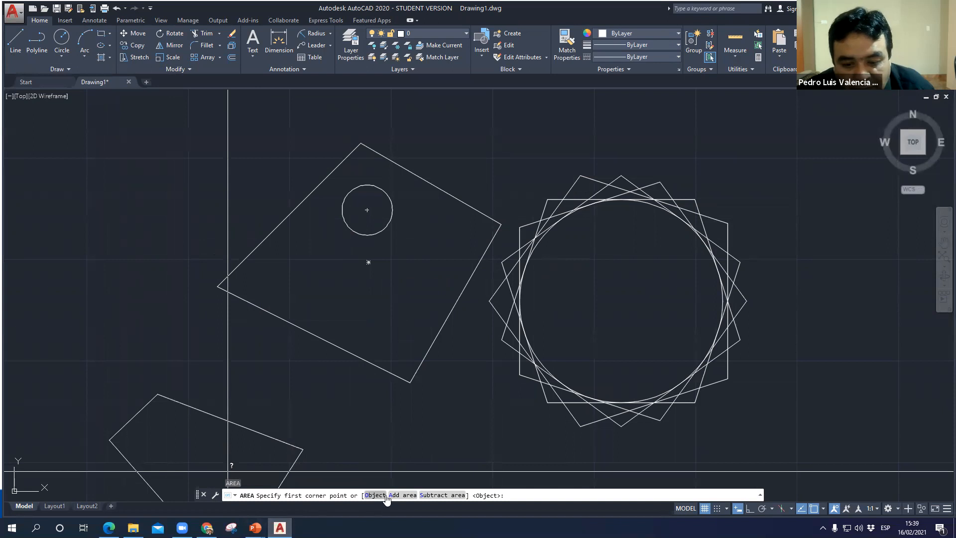
pyautogui.write('A')
pyautogui.press('Return')
pyautogui.click(361, 143)
pyautogui.click(500, 224)
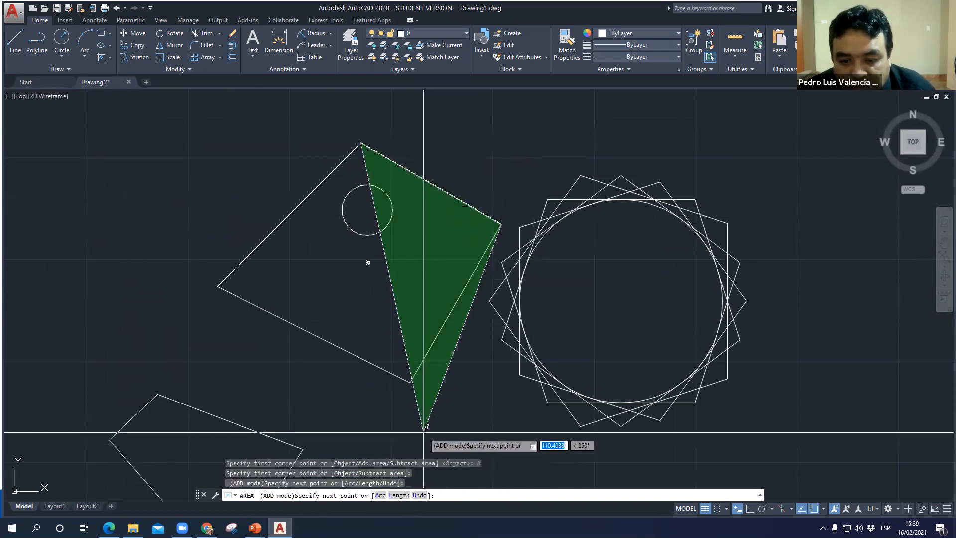
pyautogui.click(410, 382)
pyautogui.click(218, 286)
# - Extend the added area with extra points outside the polyline's left side, total it and exit the command
pyautogui.click(146, 248)
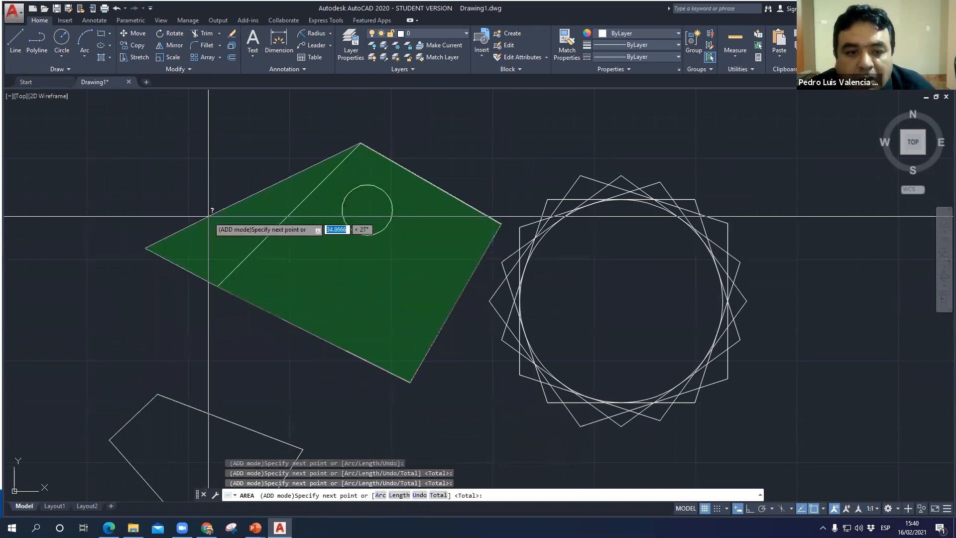
pyautogui.click(208, 217)
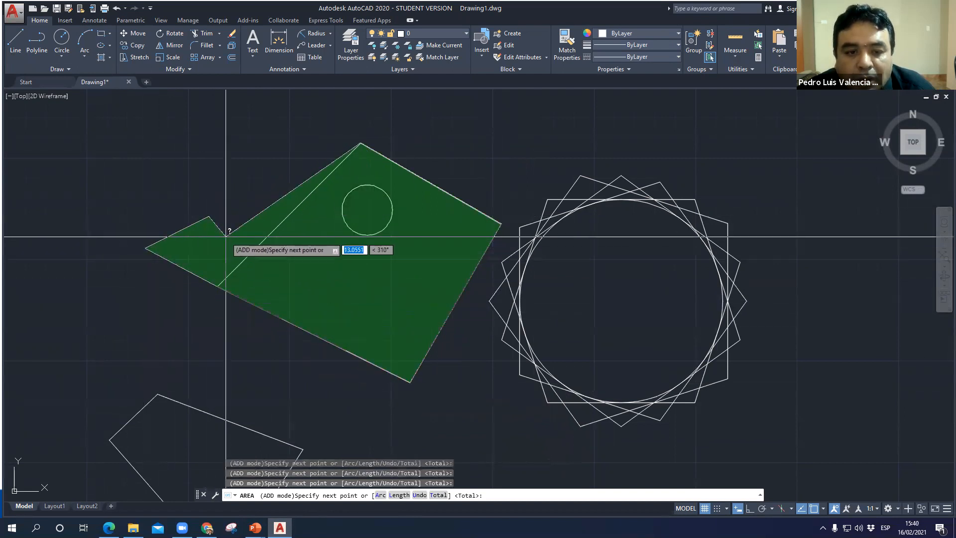
pyautogui.rightClick(250, 198)
pyautogui.click(274, 204)
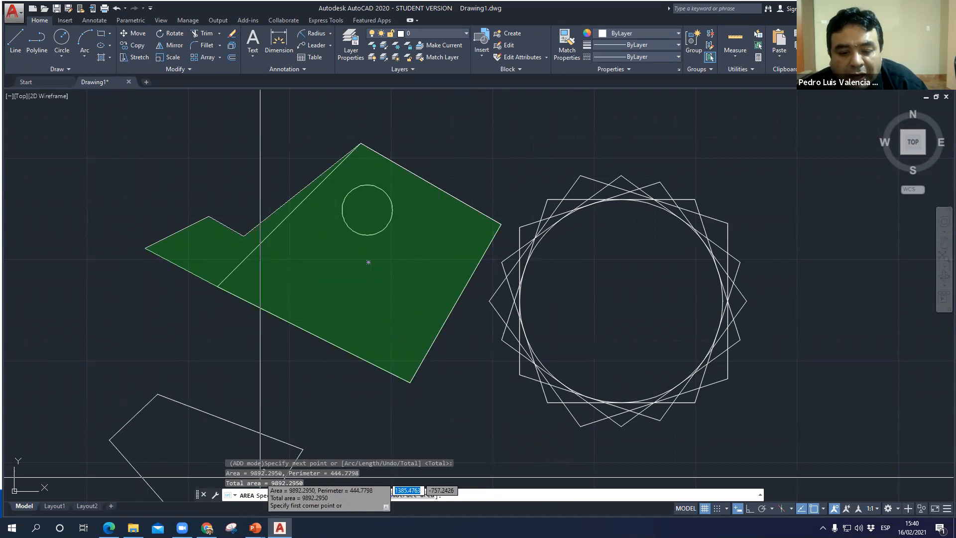
pyautogui.press('Escape')
pyautogui.press('Escape')
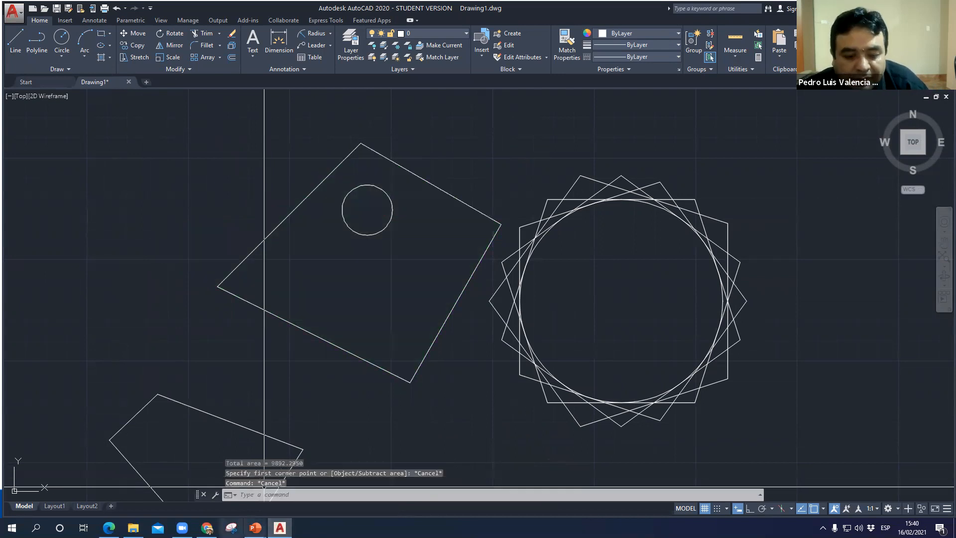
# - Switch to the PowerPoint slide show, advance it to the slide on arcs, and return to AutoCAD
pyautogui.click(300, 482)
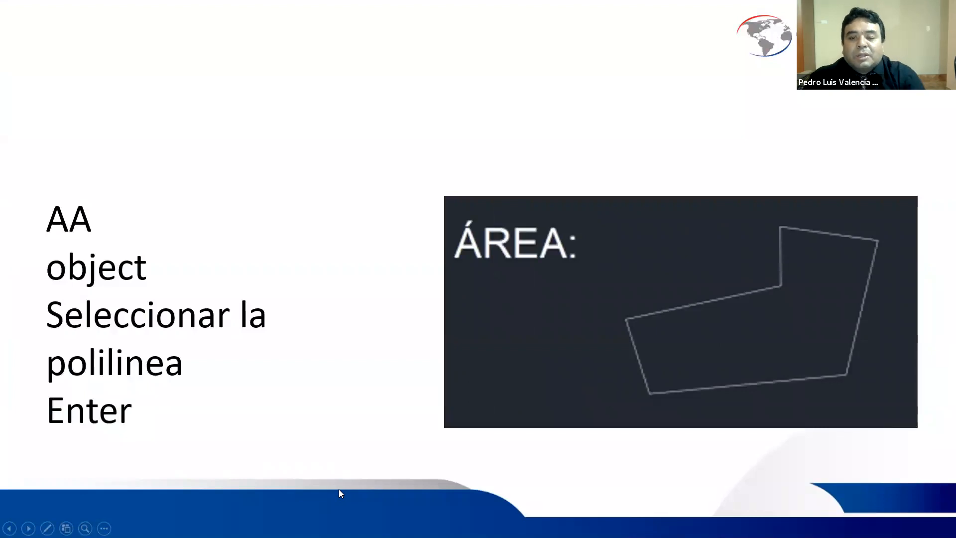
pyautogui.press('Right')
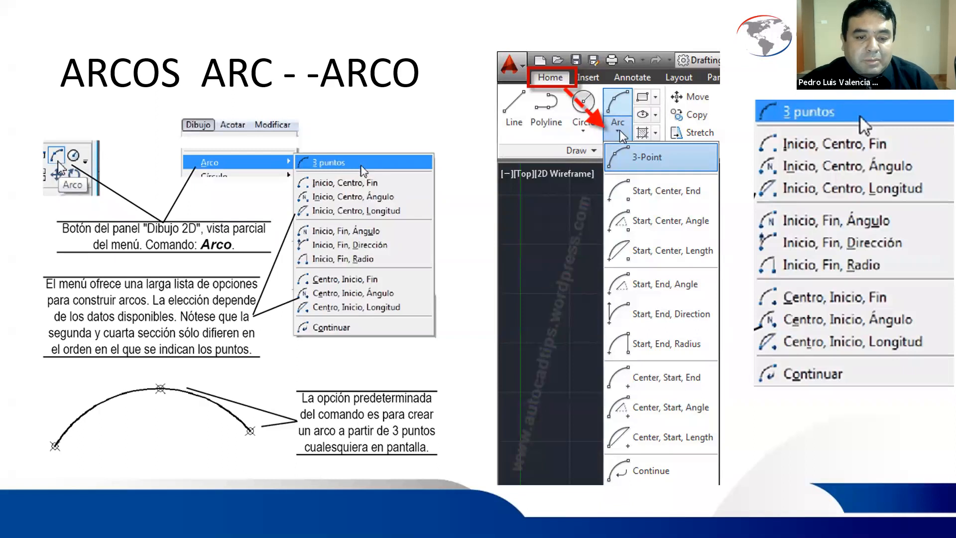
pyautogui.hotkey('alt', 'Tab')
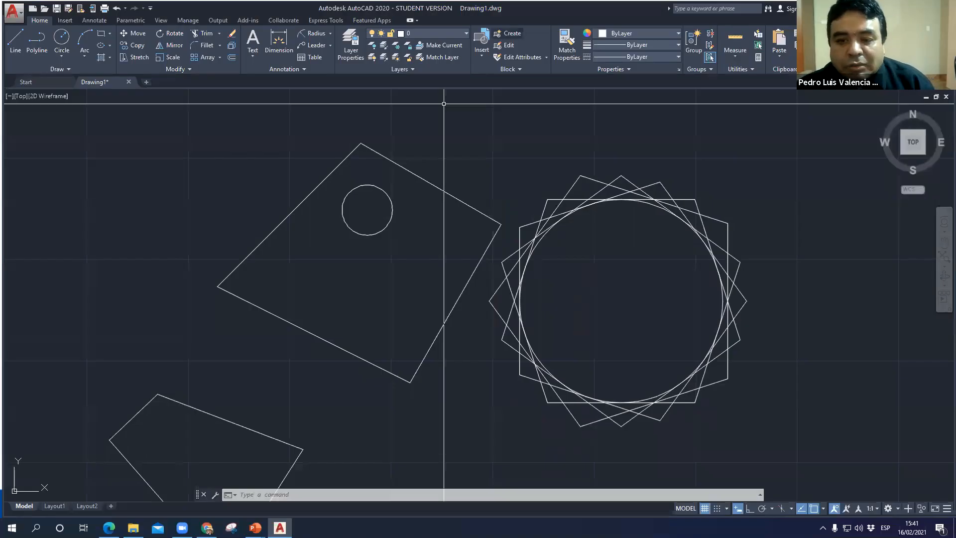
# - Draw a rectangle 100 wide and 80 high in the empty area below the existing shapes
pyautogui.scroll(-8, 450, 143)
pyautogui.moveTo(370, 295); pyautogui.dragTo(391, 202, button='middle')
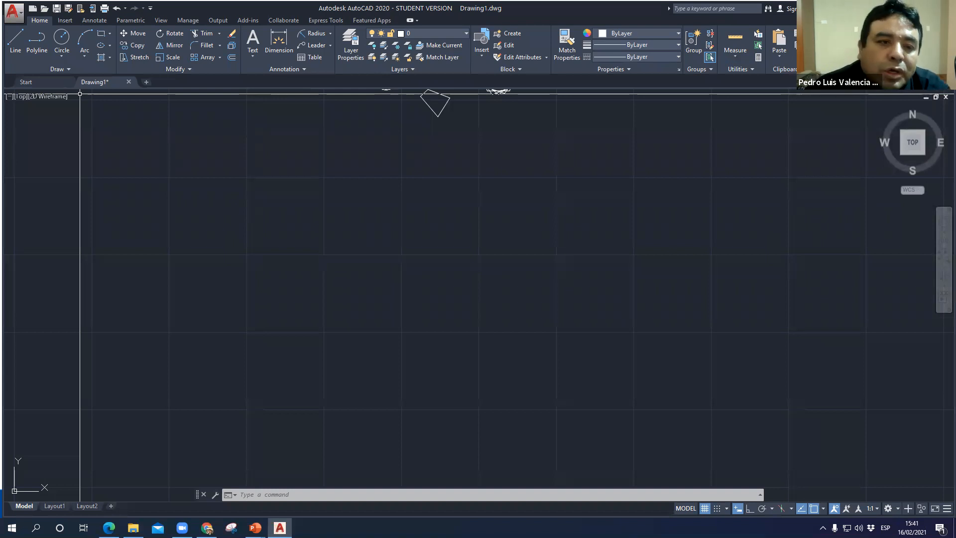
pyautogui.press('Escape')
pyautogui.press('Escape')
pyautogui.write('rec')
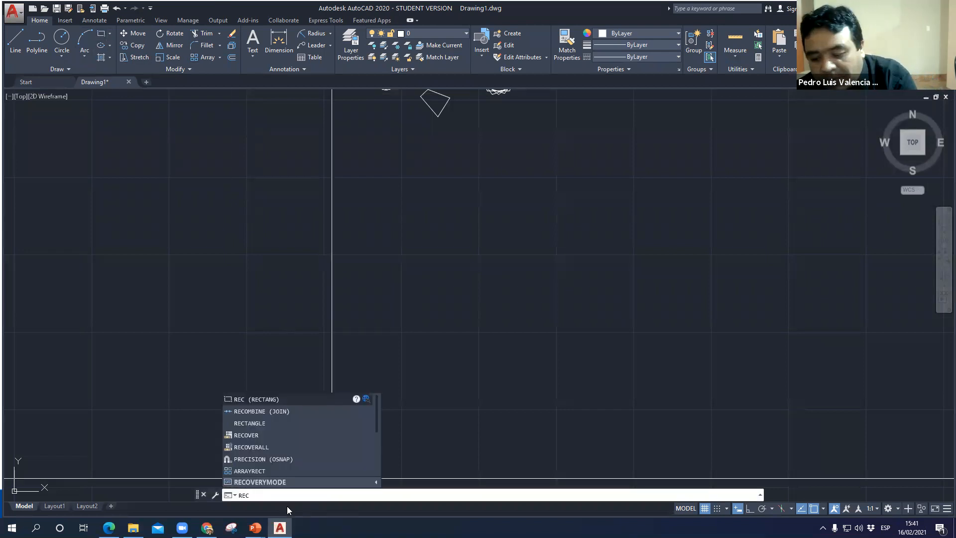
pyautogui.press('Return')
pyautogui.click(245, 254)
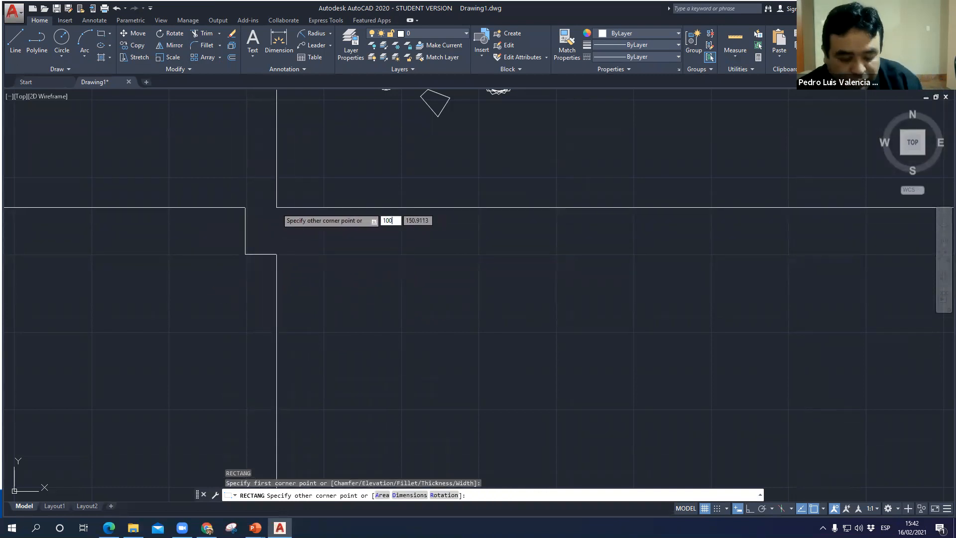
pyautogui.press('Tab')
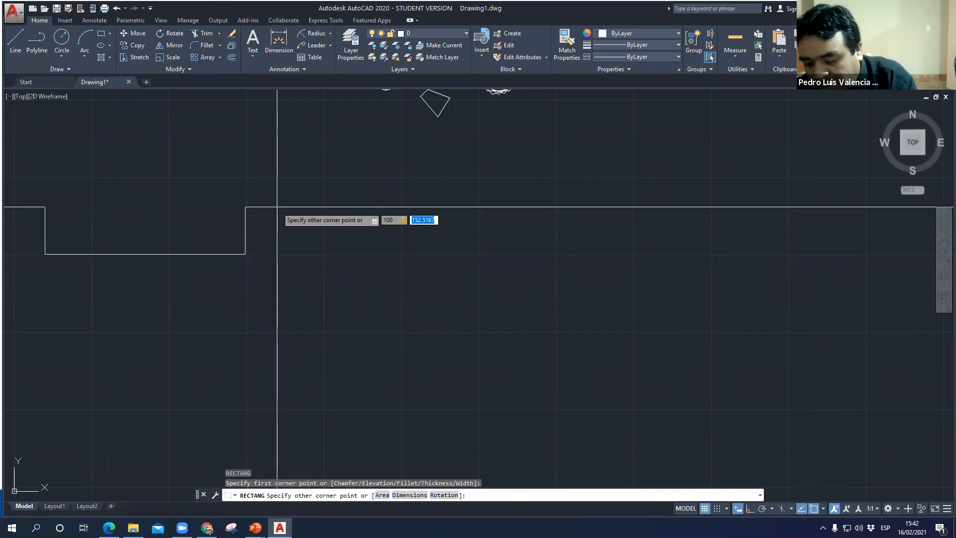
pyautogui.press('Return')
# - Copy the 100 by 80 rectangle and paste two copies beside it to form a row of three
pyautogui.scroll(6, 238, 282)
pyautogui.moveTo(269, 309); pyautogui.dragTo(224, 458, button='middle')
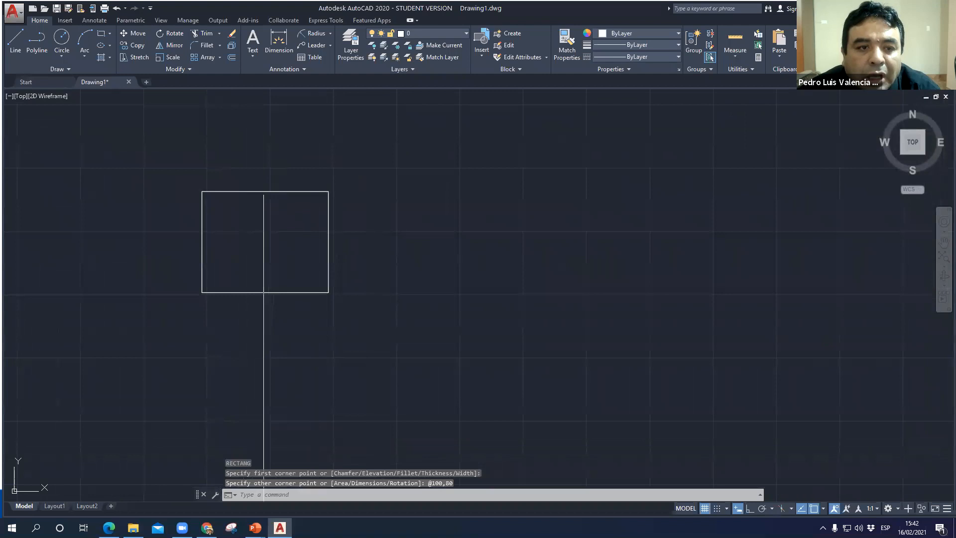
pyautogui.click(255, 192)
pyautogui.hotkey('ctrl', 'c')
pyautogui.hotkey('ctrl', 'v')
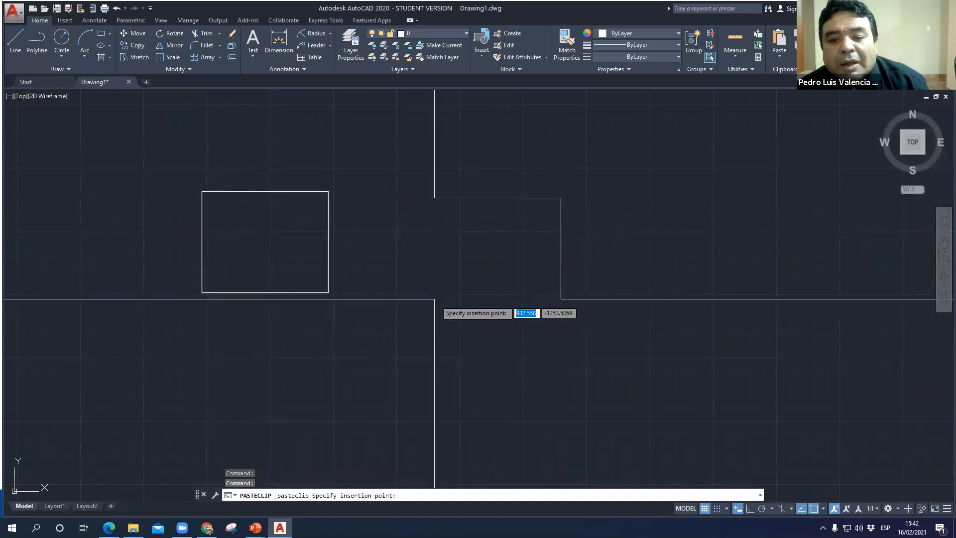
pyautogui.click(411, 292)
pyautogui.hotkey('ctrl', 'v')
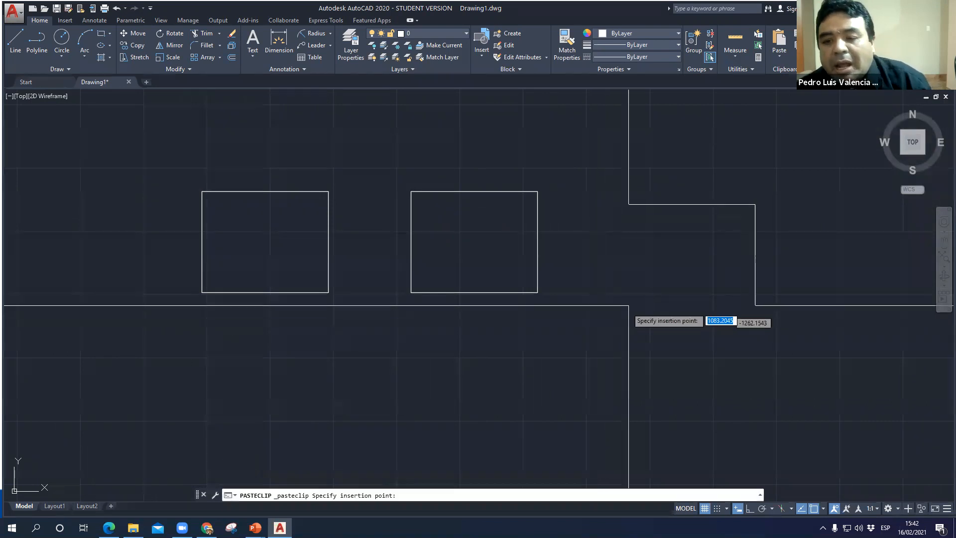
pyautogui.click(626, 294)
# - Paste three more copies of the rectangle as a second row beneath the first
pyautogui.hotkey('ctrl', 'v')
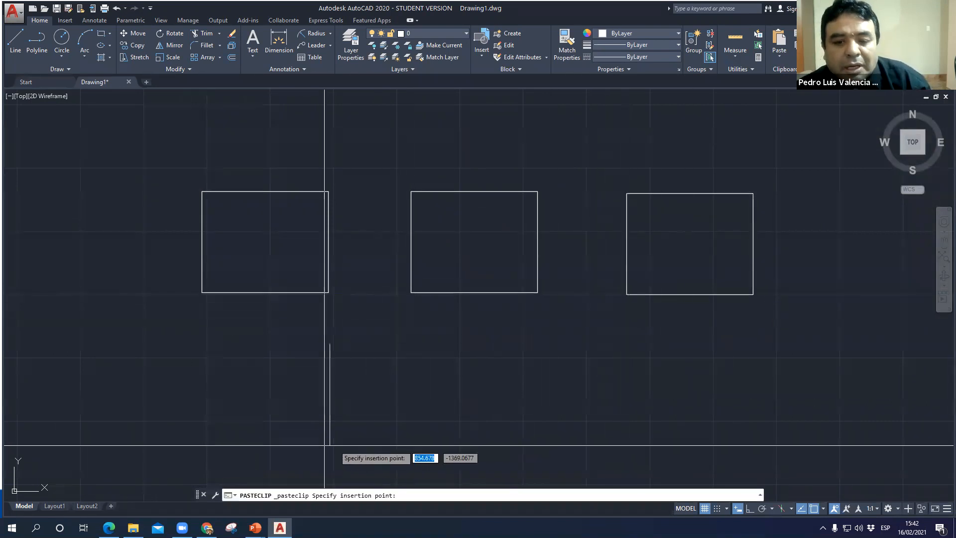
pyautogui.click(197, 441)
pyautogui.hotkey('ctrl', 'v')
pyautogui.click(421, 444)
pyautogui.hotkey('ctrl', 'v')
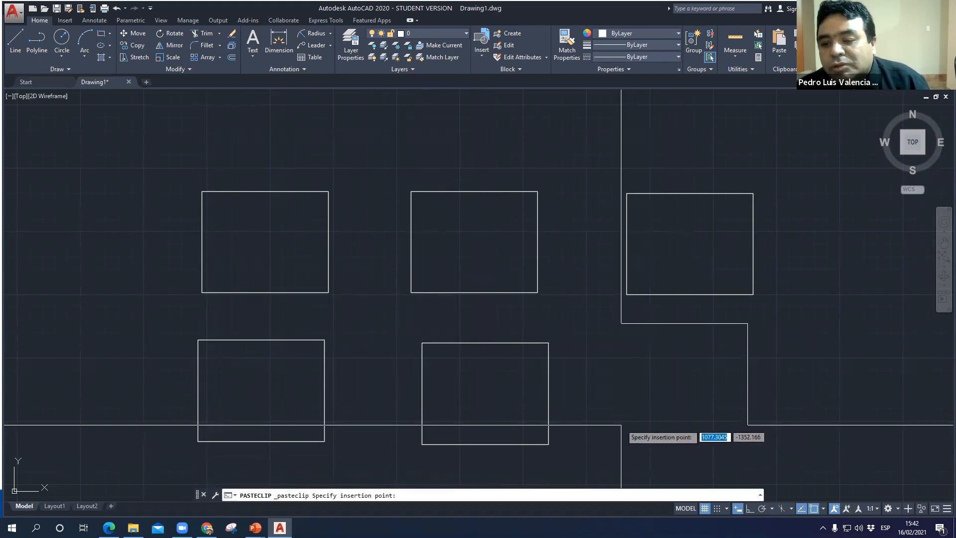
pyautogui.click(626, 439)
pyautogui.press('Escape')
# - Draw a 3-Point arc through the upper-left, lower-left and lower-right corners of the first rectangle in the upper row
pyautogui.moveTo(331, 160); pyautogui.dragTo(337, 153, button='middle')
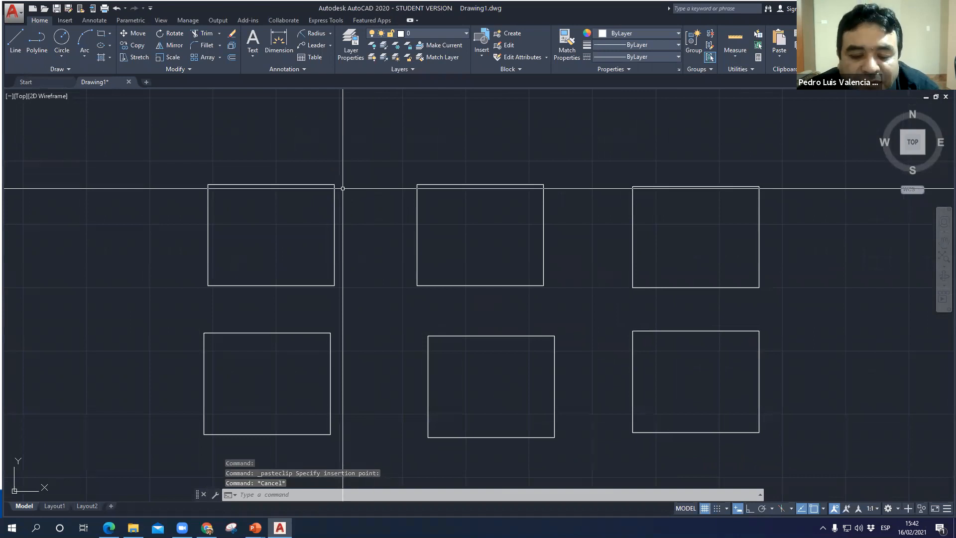
pyautogui.moveTo(271, 306)
pyautogui.mouseDown(button='middle')
pyautogui.moveTo(277, 280)
pyautogui.moveTo(278, 296)
pyautogui.mouseUp(button='middle')
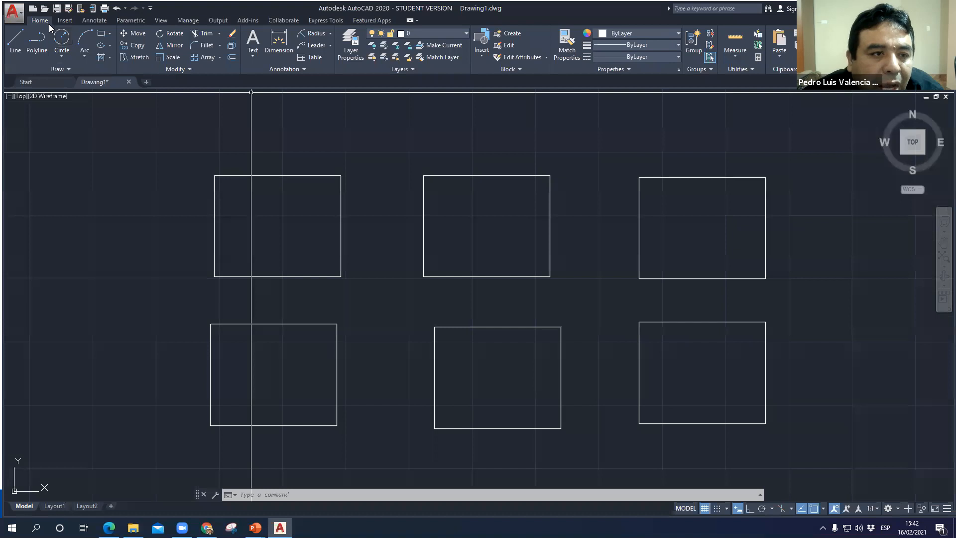
pyautogui.click(86, 59)
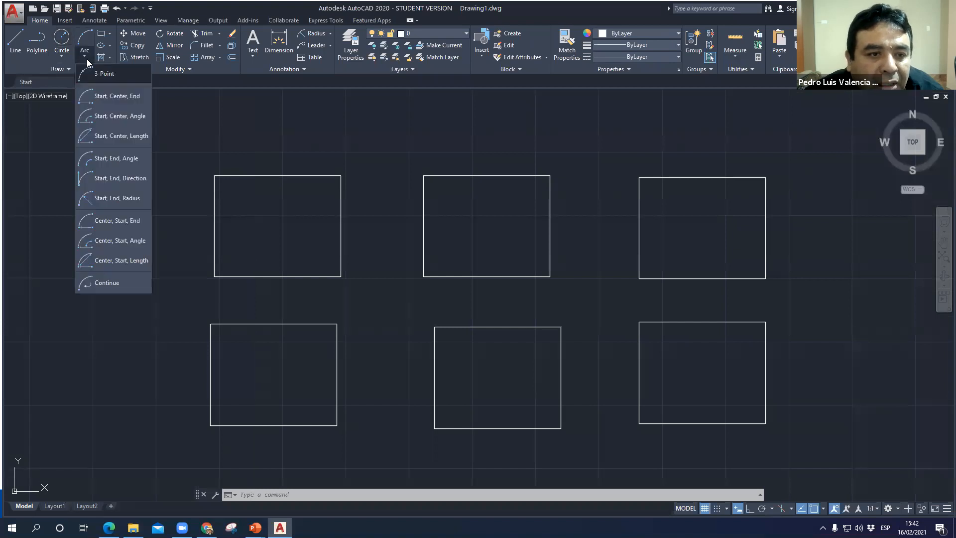
pyautogui.click(116, 75)
pyautogui.click(214, 175)
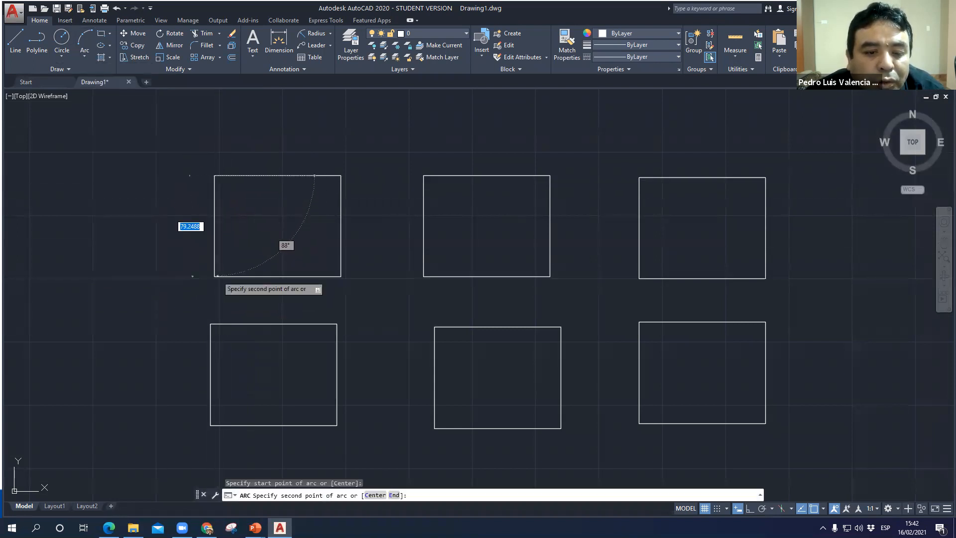
pyautogui.click(216, 275)
pyautogui.click(341, 276)
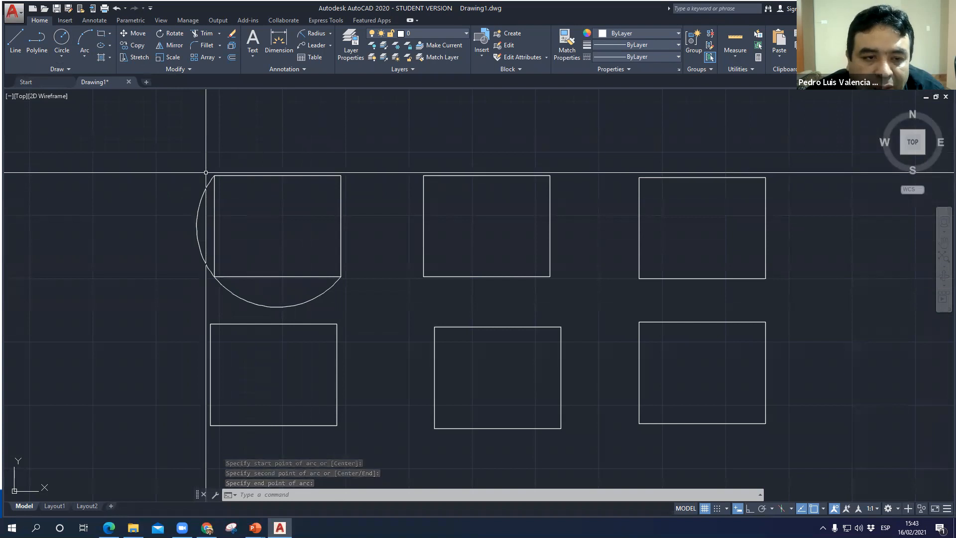
# - Draw a Start, Center, End arc on the upper middle rectangle from its top-left corner to its top-right corner, centred on the top edge's midpoint
pyautogui.click(90, 60)
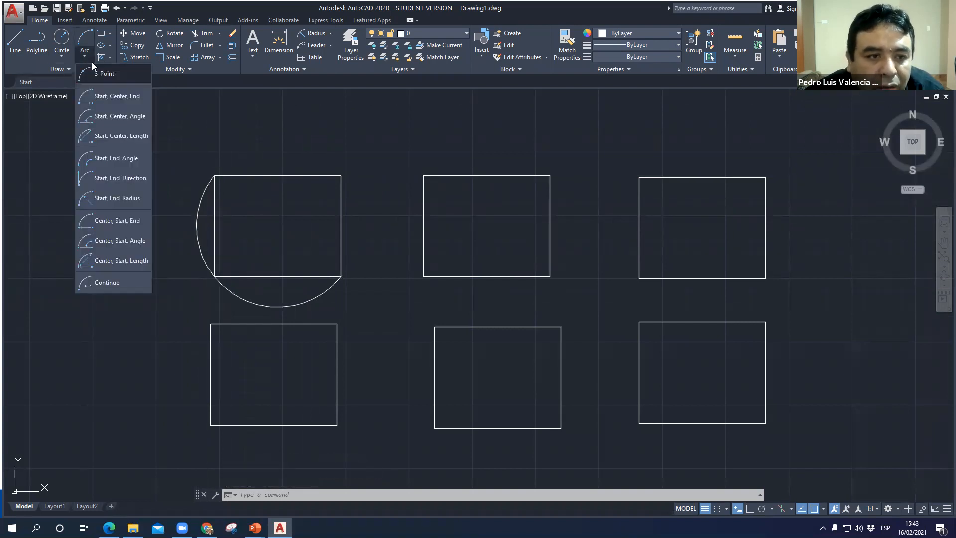
pyautogui.click(117, 100)
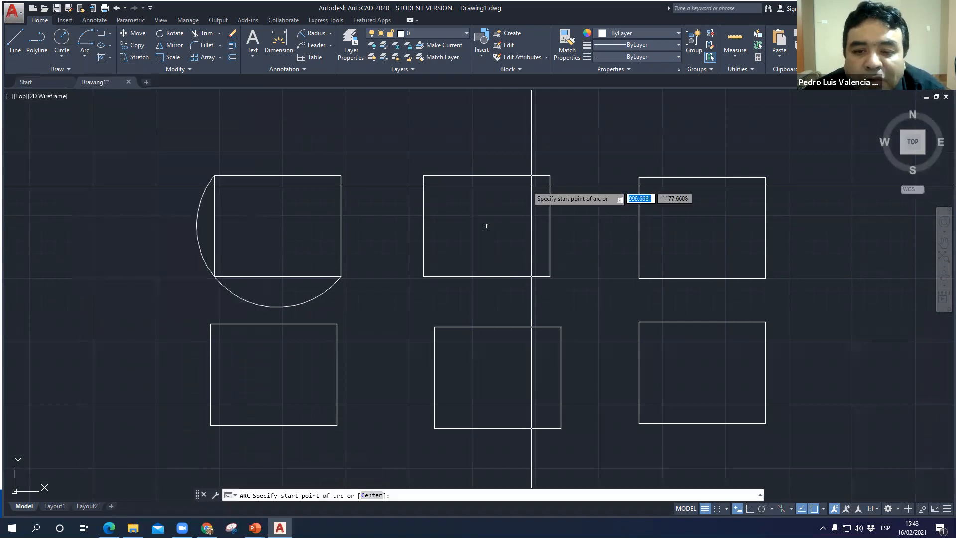
pyautogui.click(423, 175)
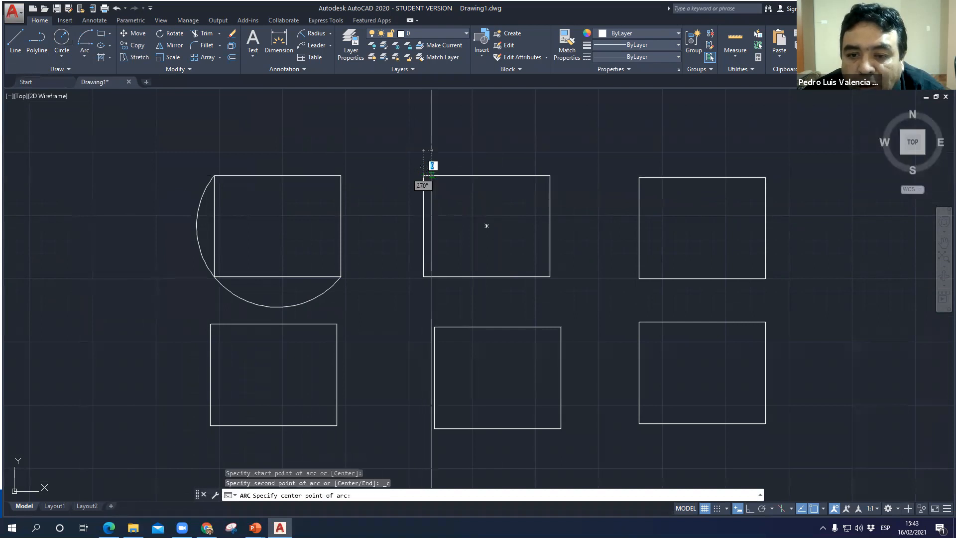
pyautogui.click(487, 175)
pyautogui.click(550, 175)
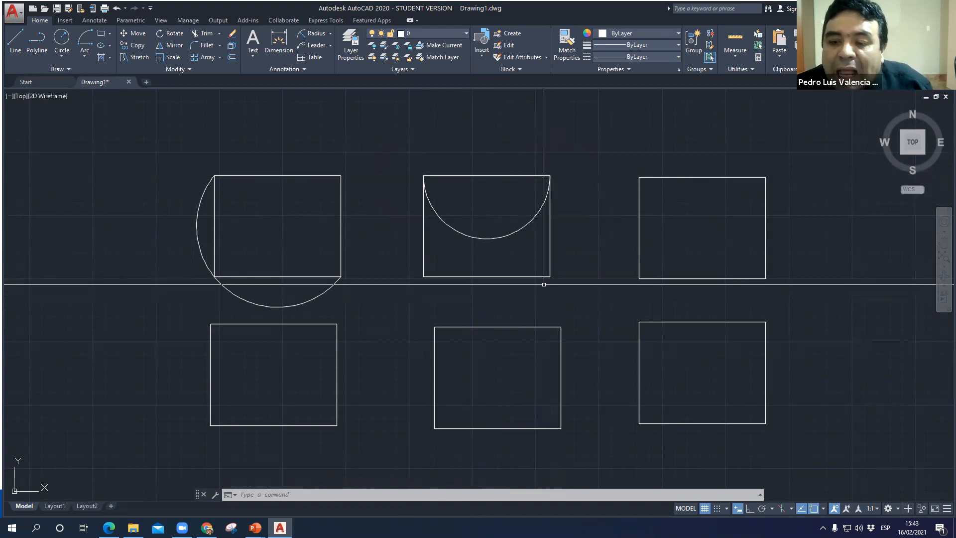
# - Draw a Start, Center, End arc on the third upper rectangle from its top-right to its top-left corner, centred on the top edge's midpoint
pyautogui.moveTo(624, 272); pyautogui.dragTo(490, 284, button='middle')
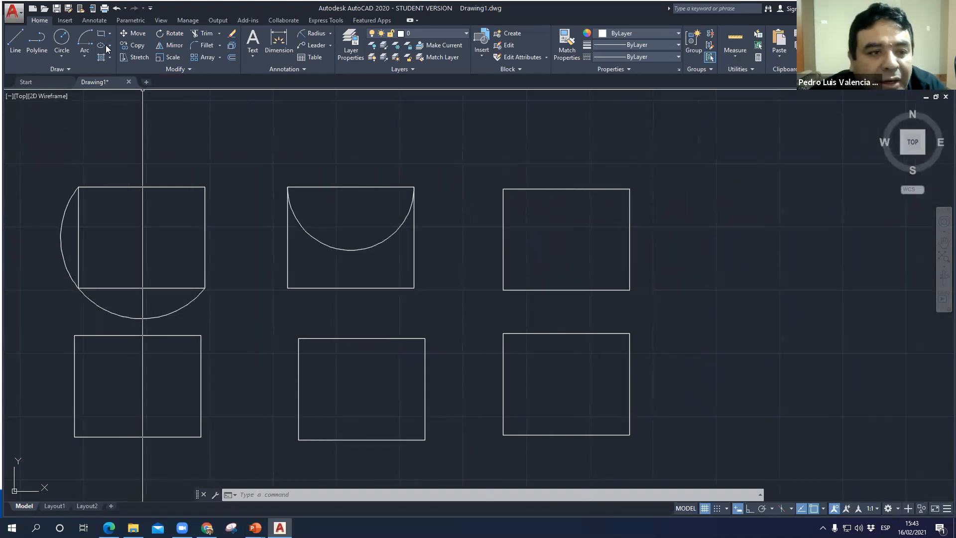
pyautogui.click(85, 56)
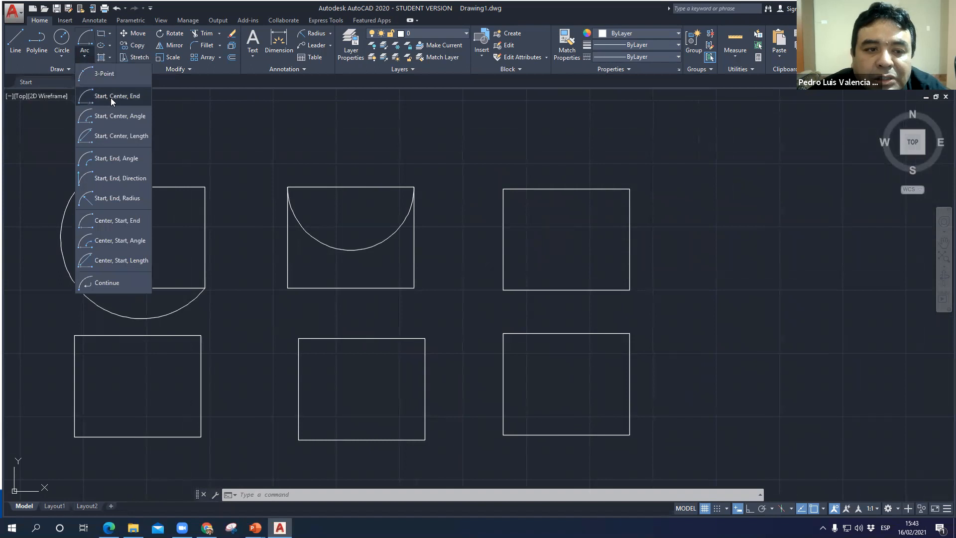
pyautogui.click(112, 97)
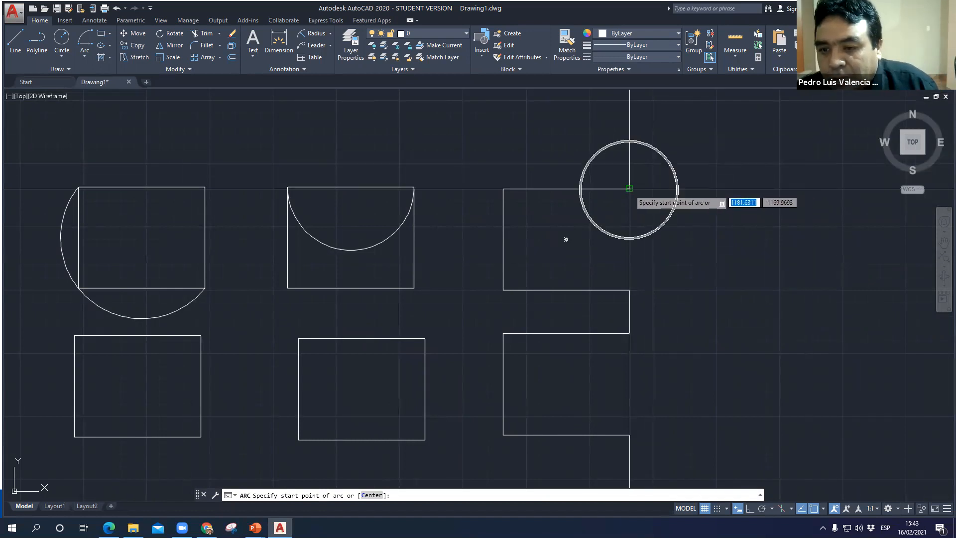
pyautogui.click(629, 188)
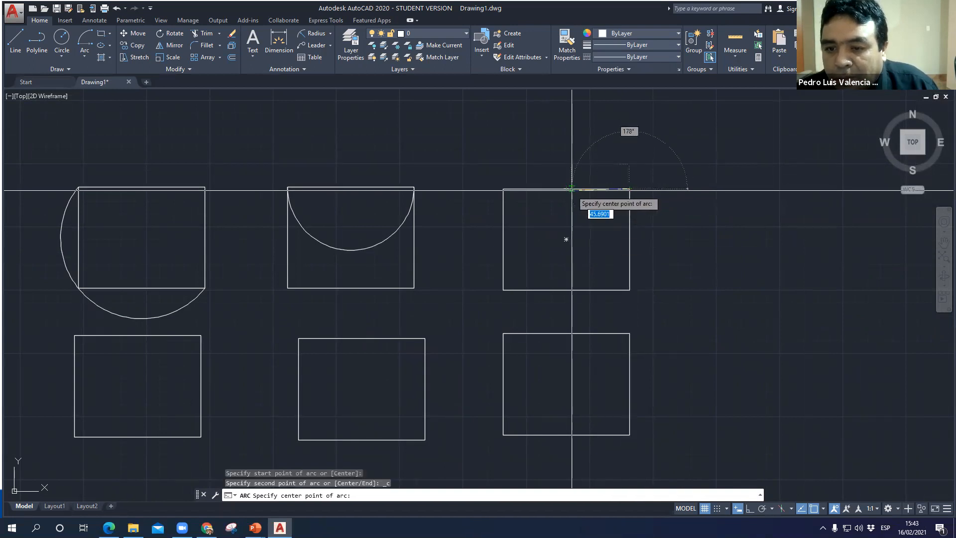
pyautogui.click(566, 189)
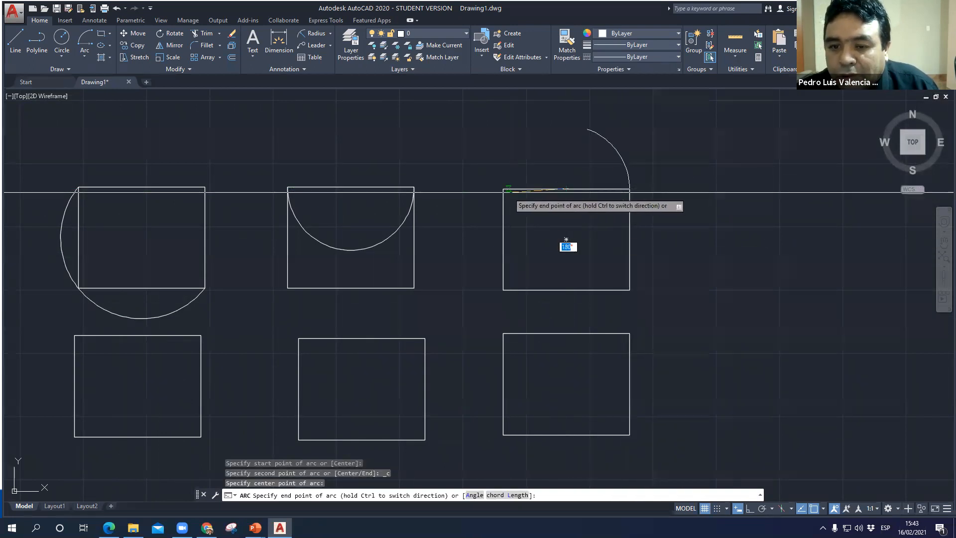
pyautogui.click(503, 189)
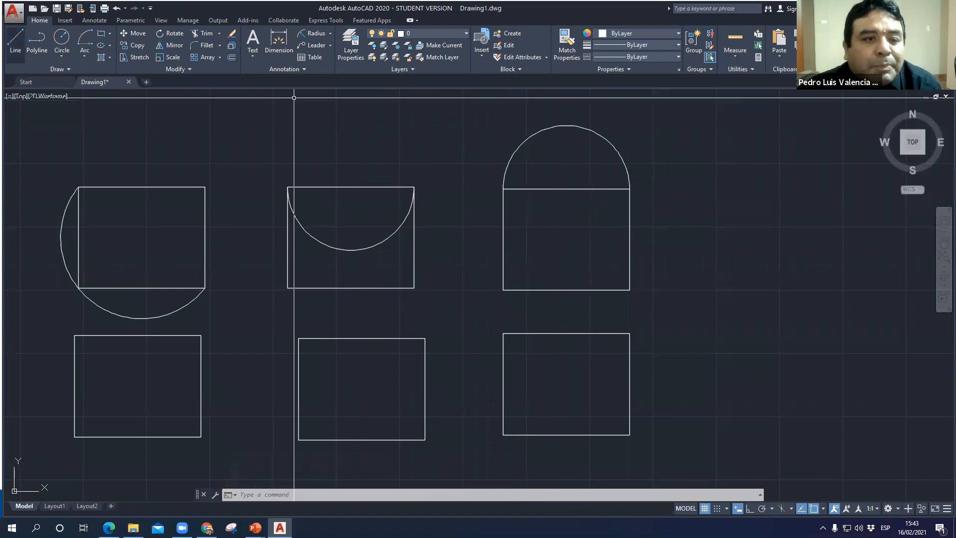
# - Draw a Start, Center, Angle arc from the first lower rectangle's bottom-left corner, centred on its bottom-right corner, with a 150° included angle
pyautogui.click(85, 58)
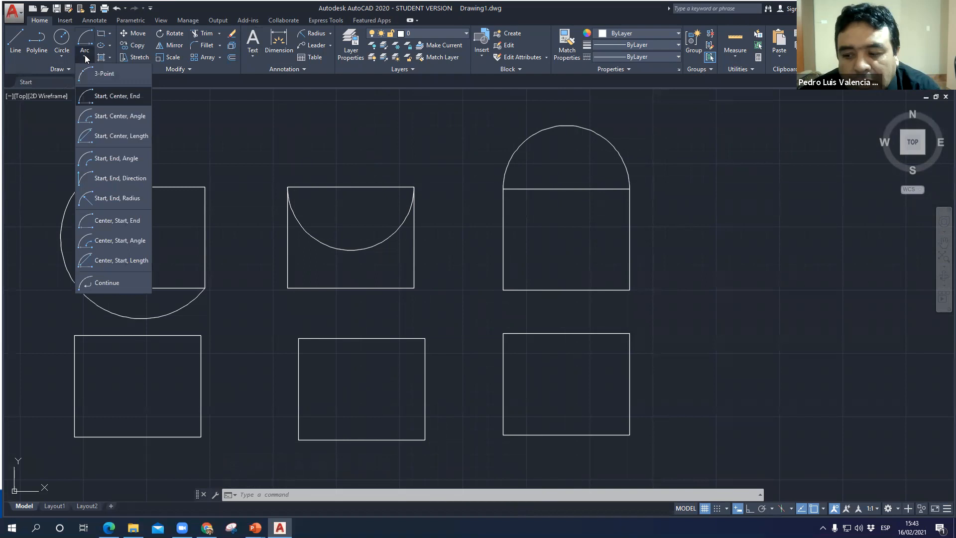
pyautogui.click(120, 117)
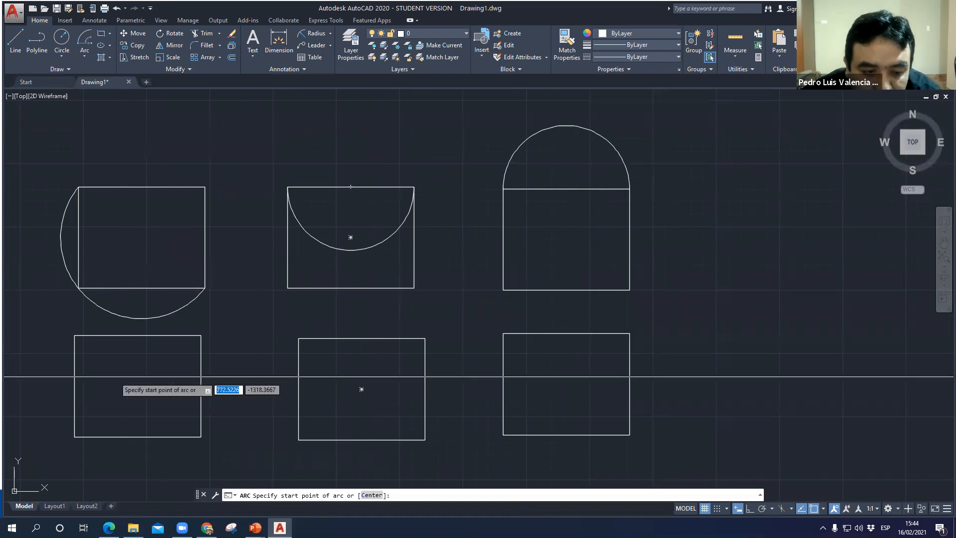
pyautogui.moveTo(98, 420)
pyautogui.mouseDown(button='middle')
pyautogui.moveTo(213, 207)
pyautogui.moveTo(206, 218)
pyautogui.mouseUp(button='middle')
pyautogui.click(182, 232)
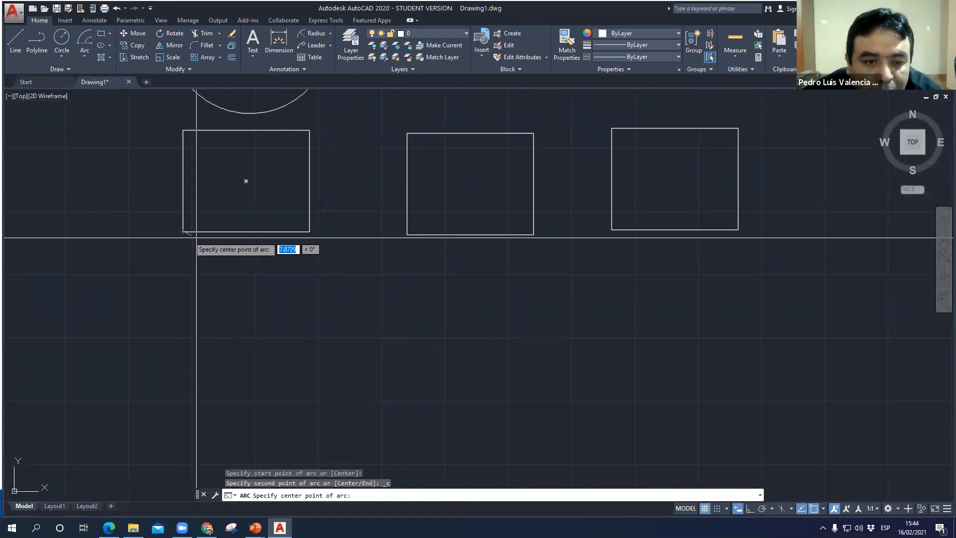
pyautogui.click(309, 232)
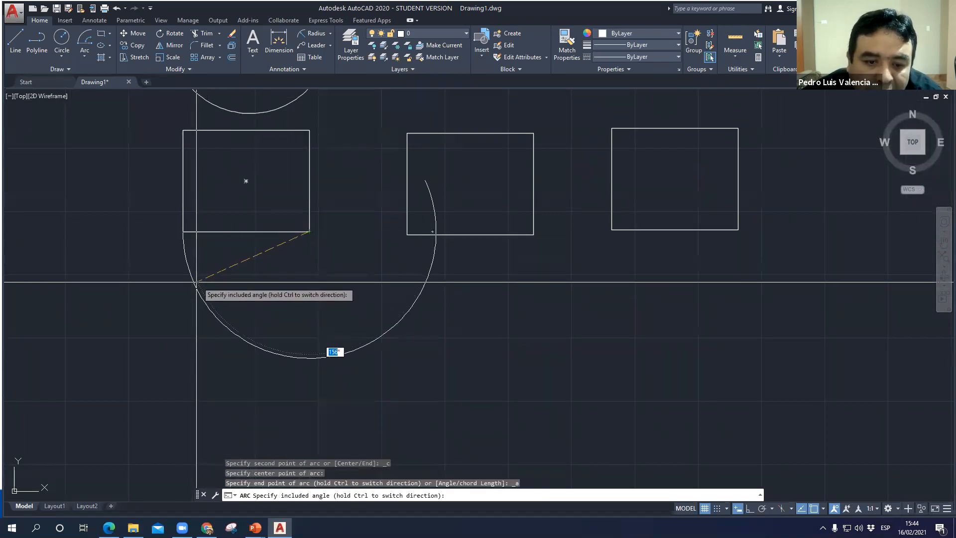
pyautogui.write('150')
pyautogui.press('Return')
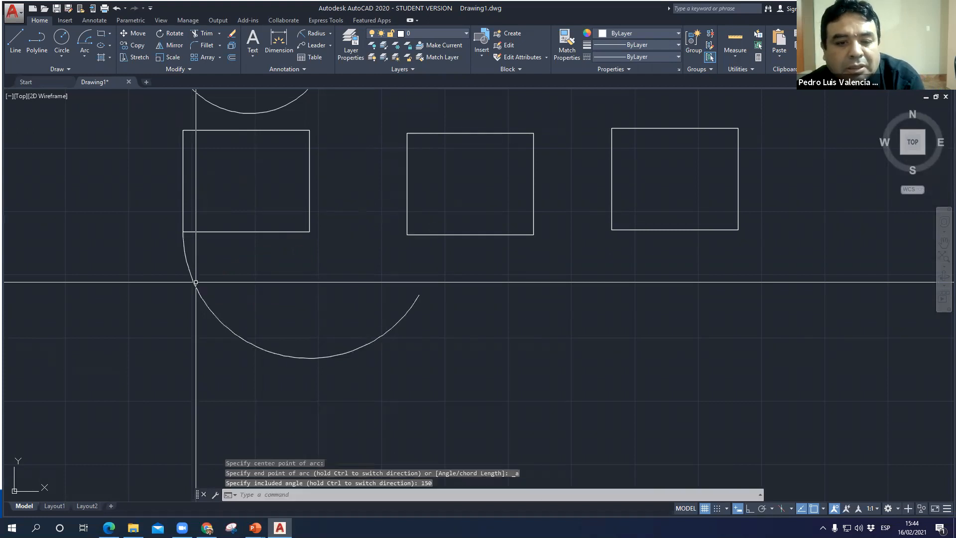
# - Draw a Start, Center, Angle arc from the first lower rectangle's top-left corner, centred on its top-right corner, with a 30° included angle
pyautogui.click(84, 59)
pyautogui.click(105, 118)
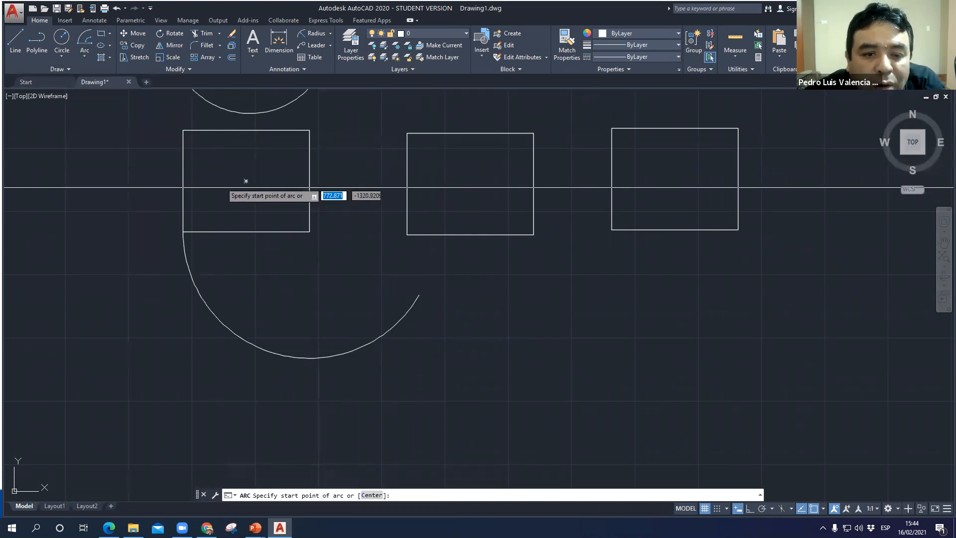
pyautogui.scroll(-3, 214, 294)
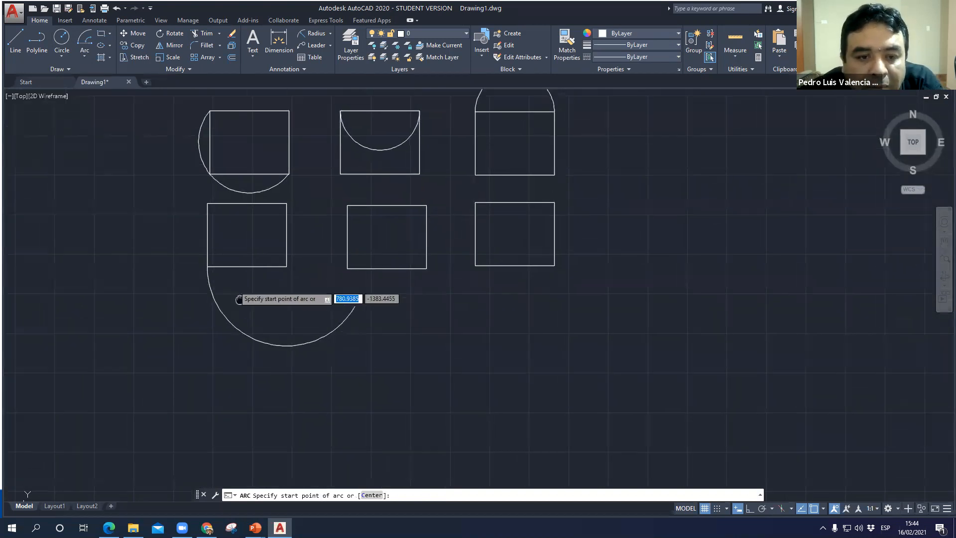
pyautogui.click(208, 196)
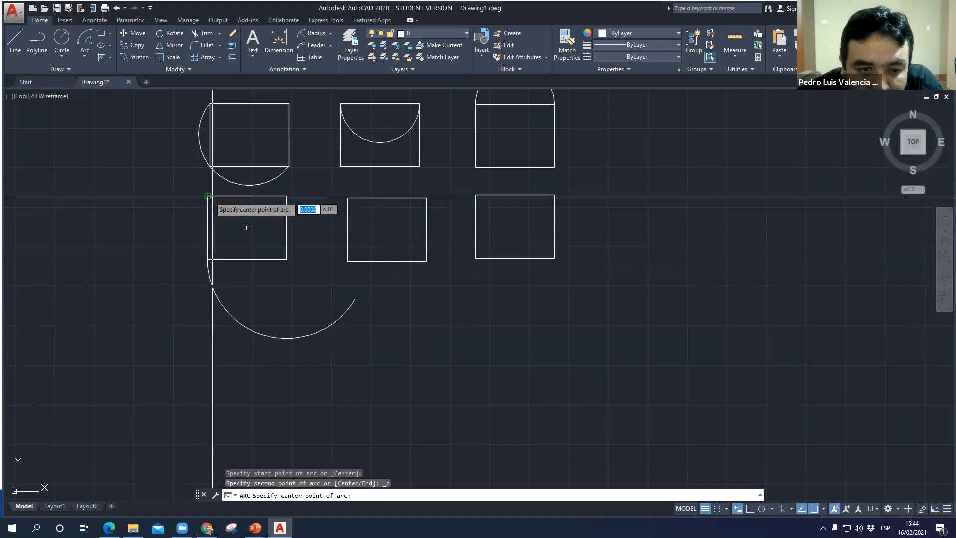
pyautogui.click(286, 196)
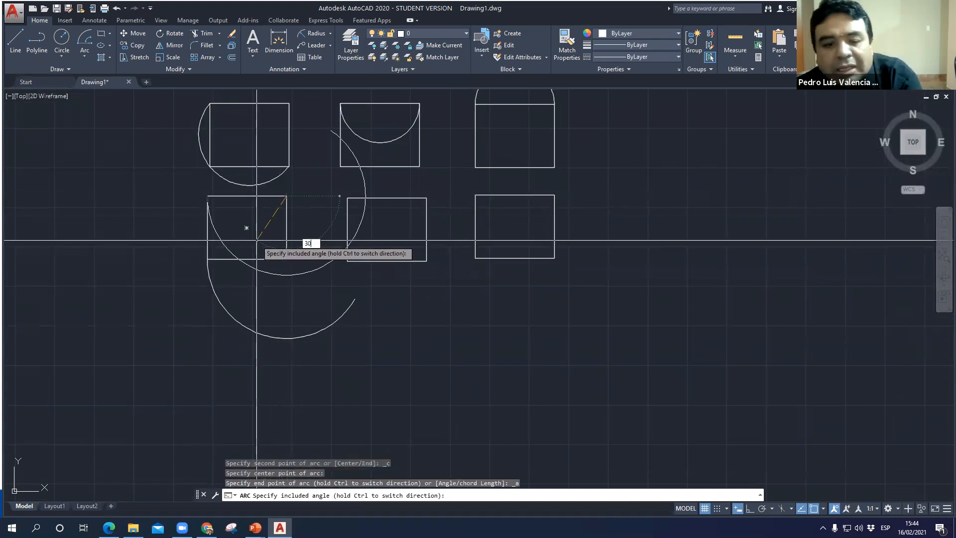
pyautogui.press('Return')
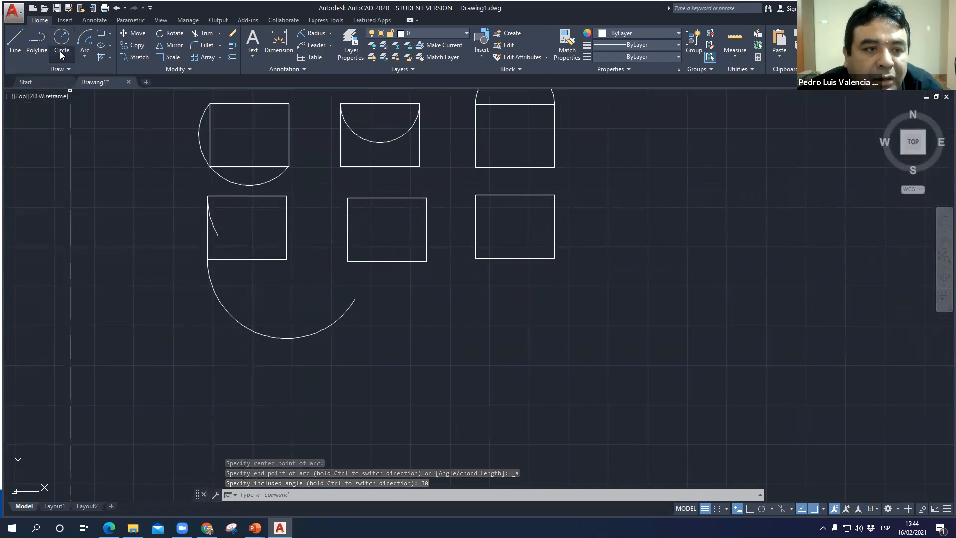
# - Draw a Start, Center, Angle arc from the first lower rectangle's top-left corner, centred on its bottom-right corner, with a 90° included angle
pyautogui.click(85, 58)
pyautogui.click(115, 118)
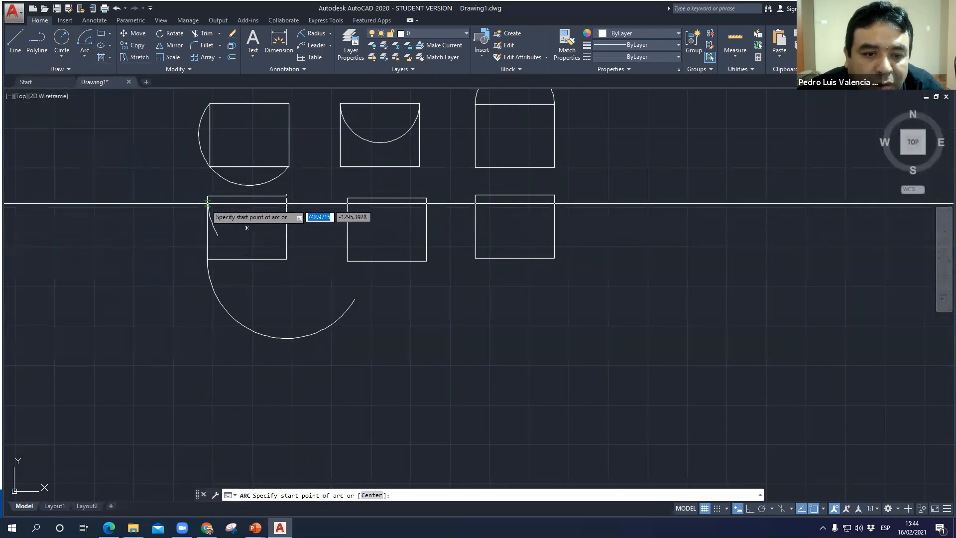
pyautogui.click(207, 196)
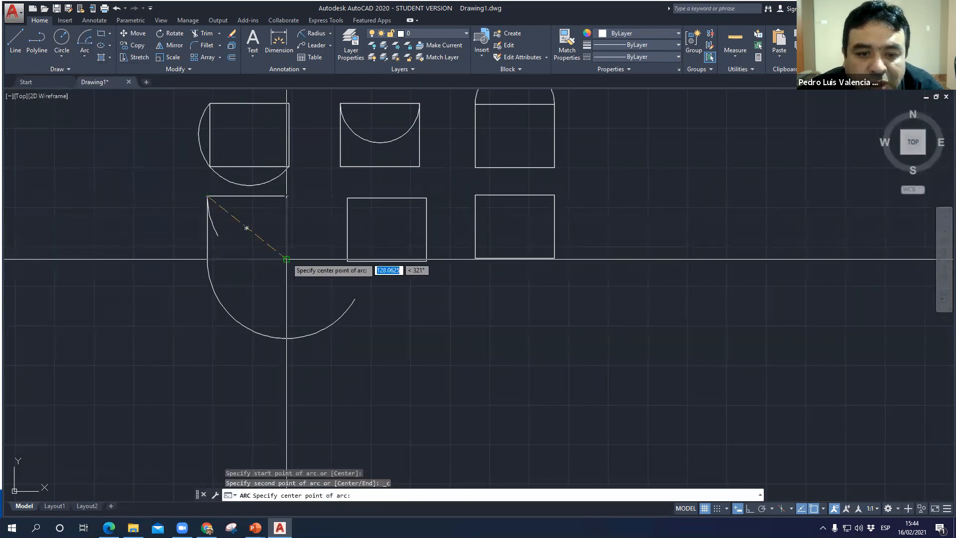
pyautogui.click(287, 259)
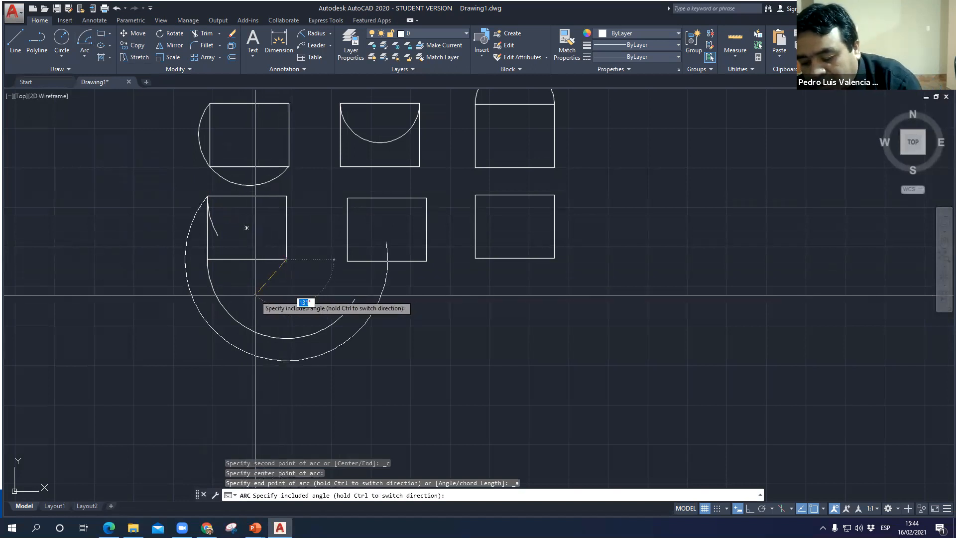
pyautogui.press('Return')
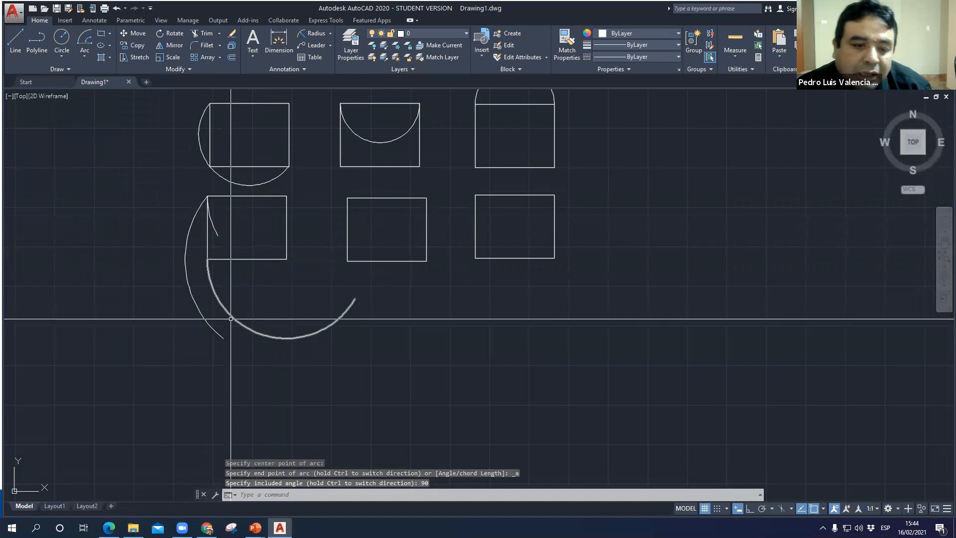
# - Highlight the arcs on the first lower rectangle to compare them, and clear the selection
pyautogui.click(213, 228)
pyautogui.press('Escape')
pyautogui.click(191, 289)
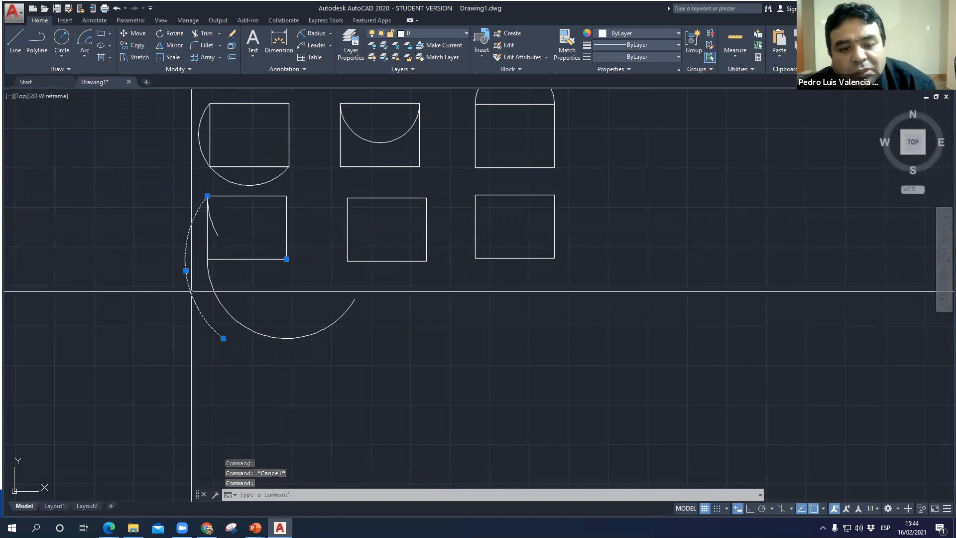
pyautogui.click(251, 326)
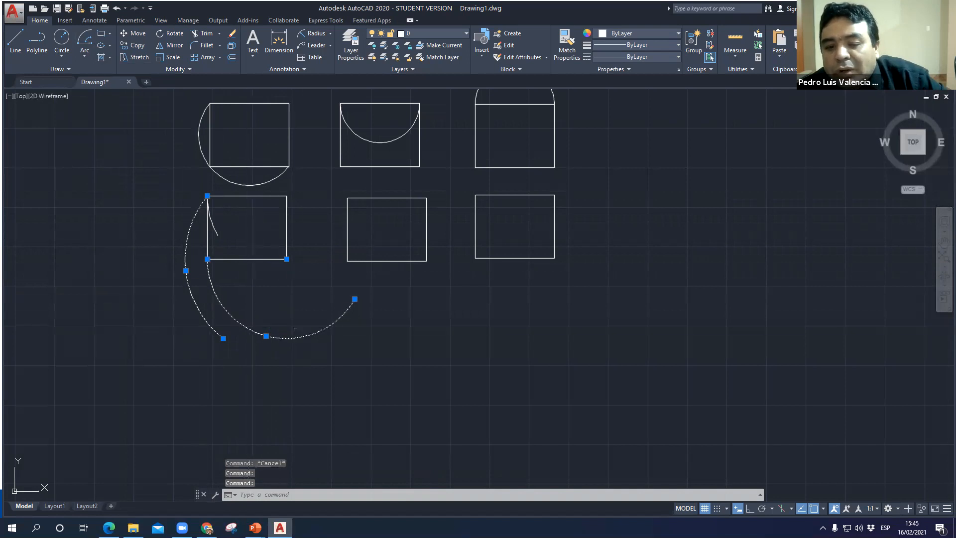
pyautogui.press('Escape')
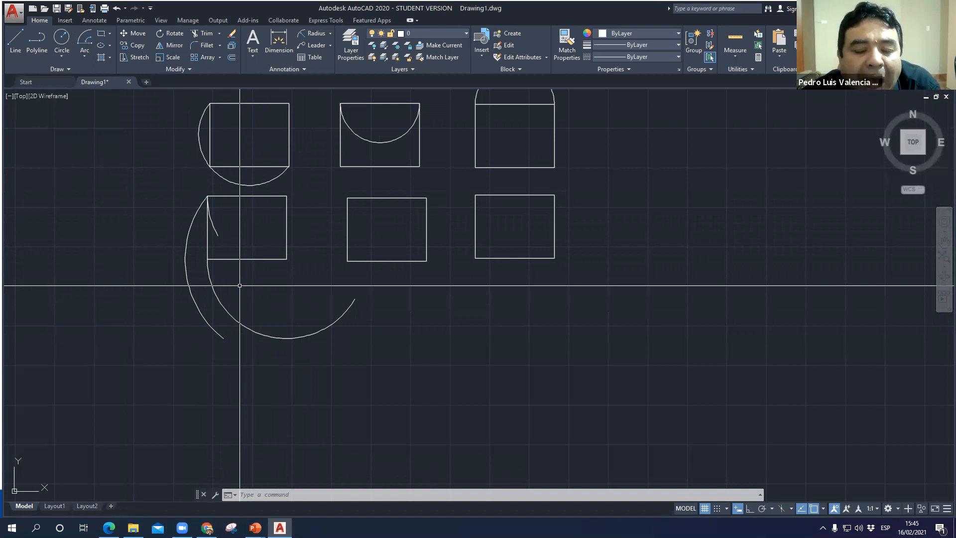
# - Draw a Start, Center, Length arc from the second lower rectangle's bottom-left corner, centred on its bottom-right corner, with a chord length of 100
pyautogui.click(85, 56)
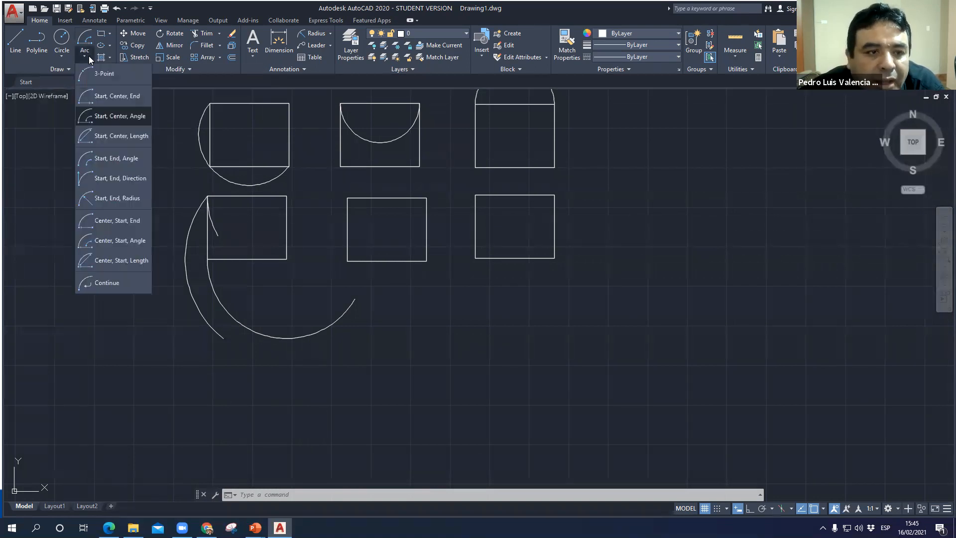
pyautogui.click(104, 143)
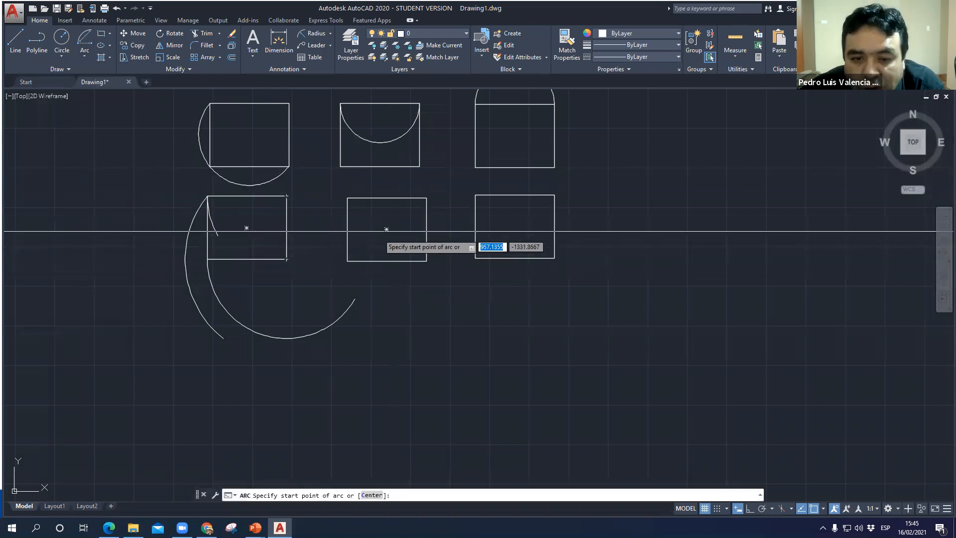
pyautogui.click(347, 260)
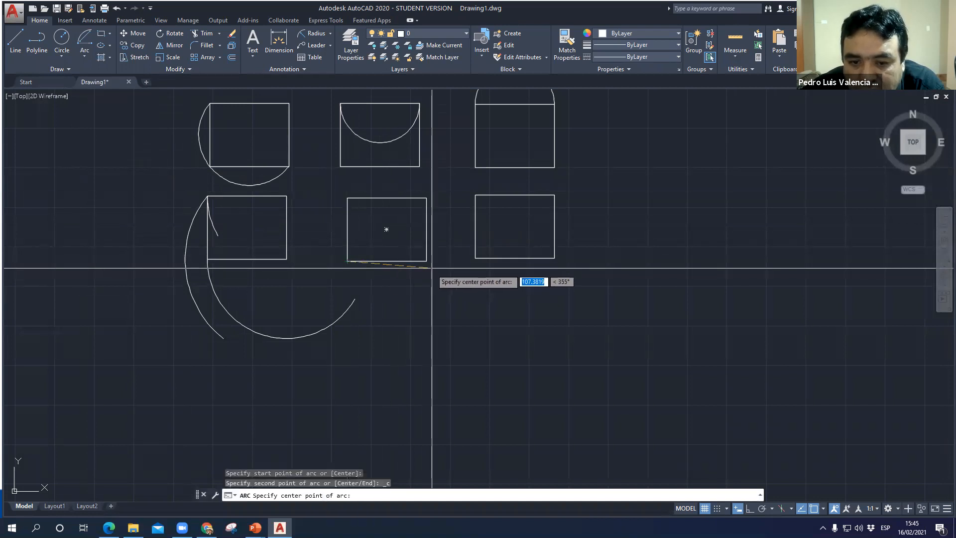
pyautogui.click(387, 230)
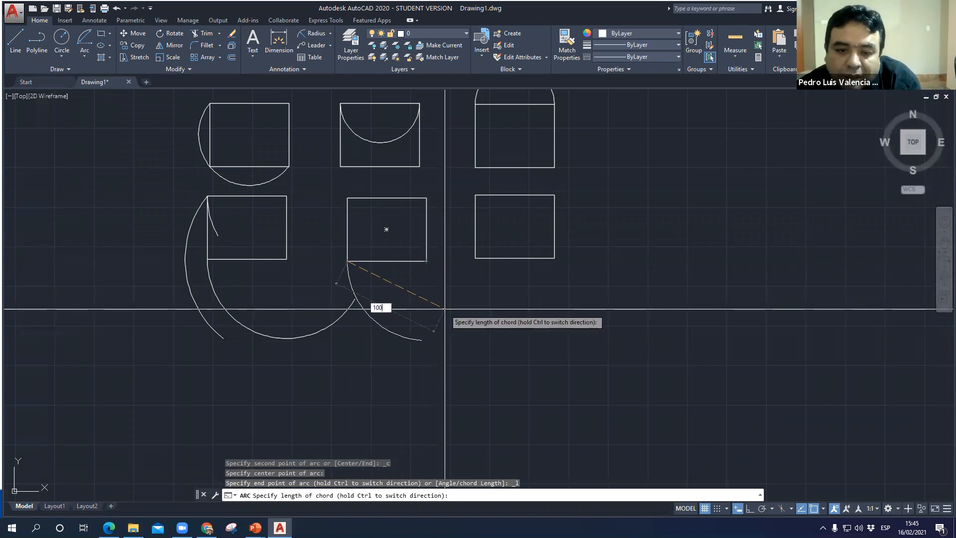
pyautogui.write('100')
pyautogui.press('Return')
pyautogui.scroll(2, 375, 321)
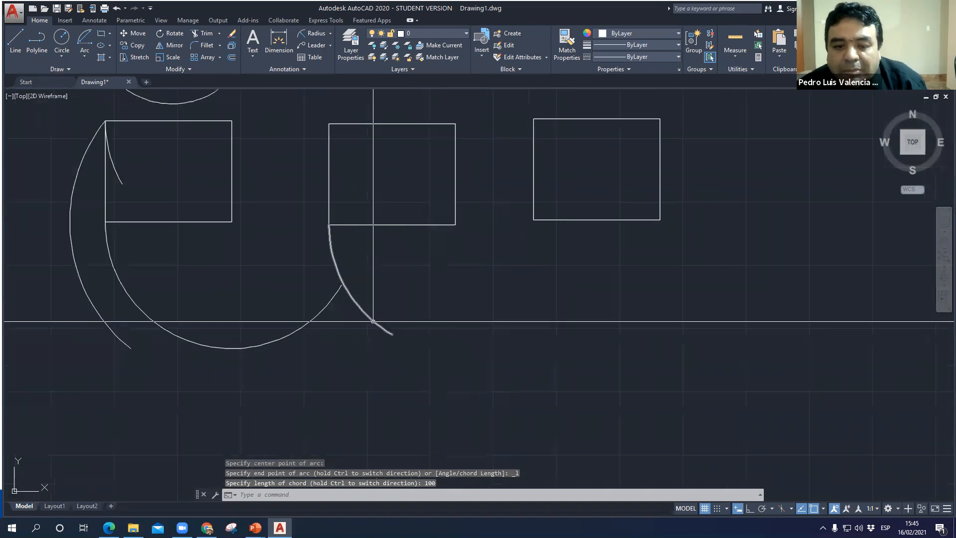
pyautogui.click(373, 321)
pyautogui.click(374, 321)
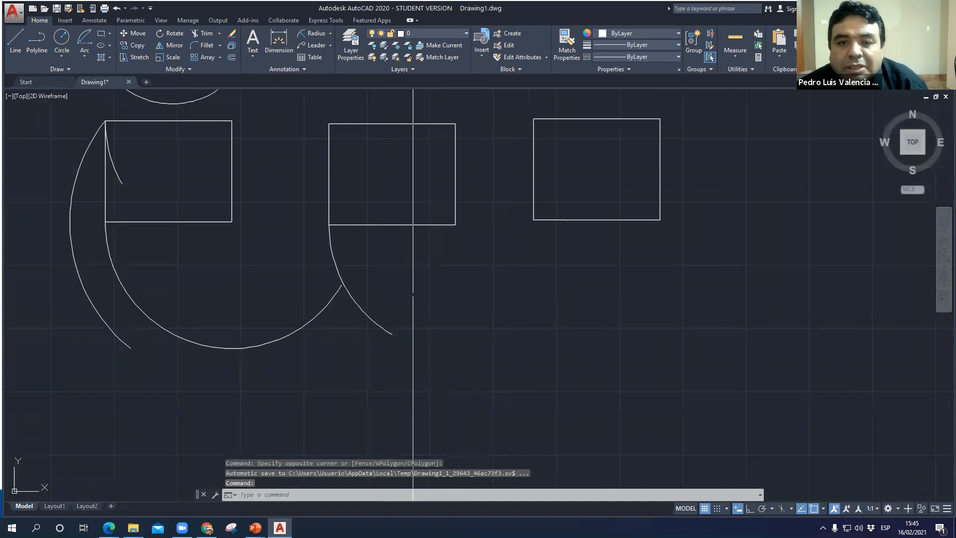
pyautogui.press('Escape')
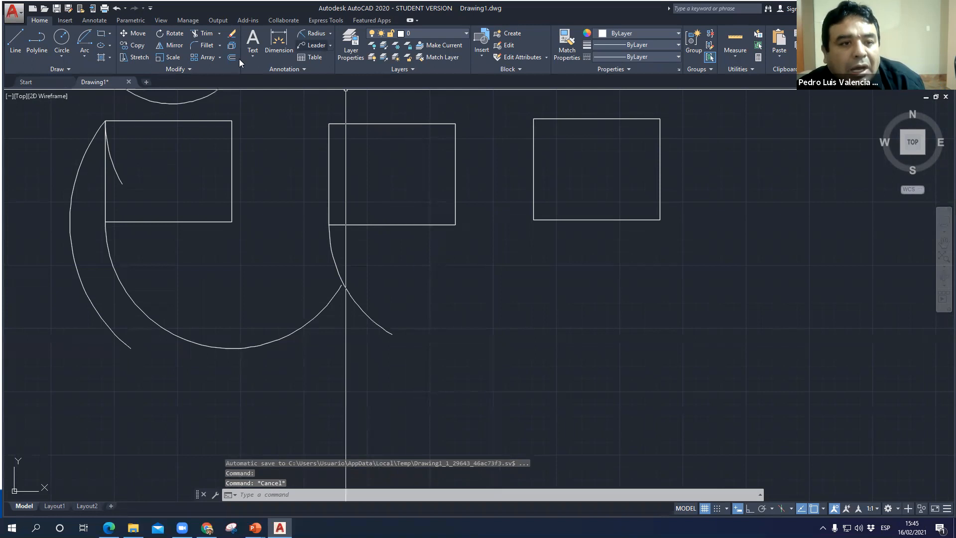
# - Draw a Start, Center, Length arc from the second lower rectangle's bottom-left corner, centred on its top-right corner, with a chord length of 20
pyautogui.click(84, 57)
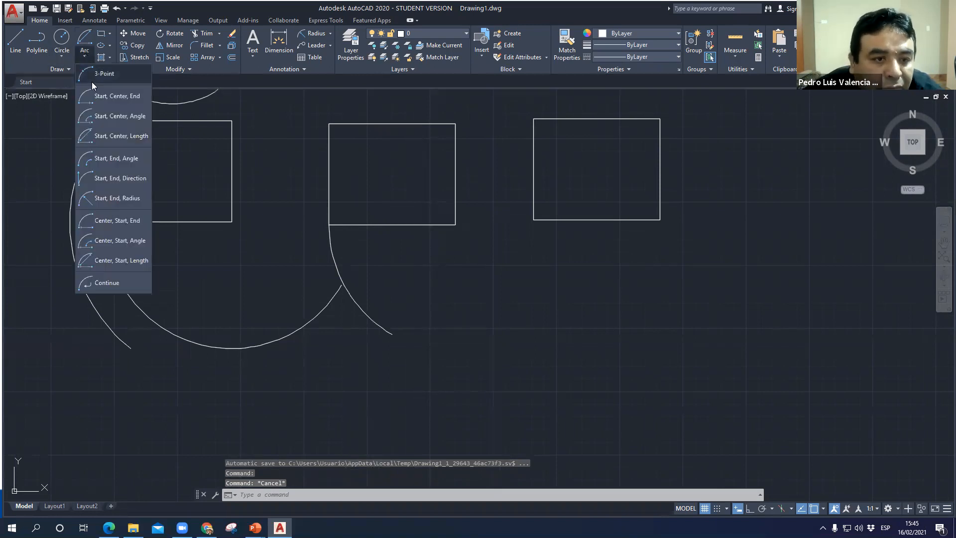
pyautogui.click(120, 139)
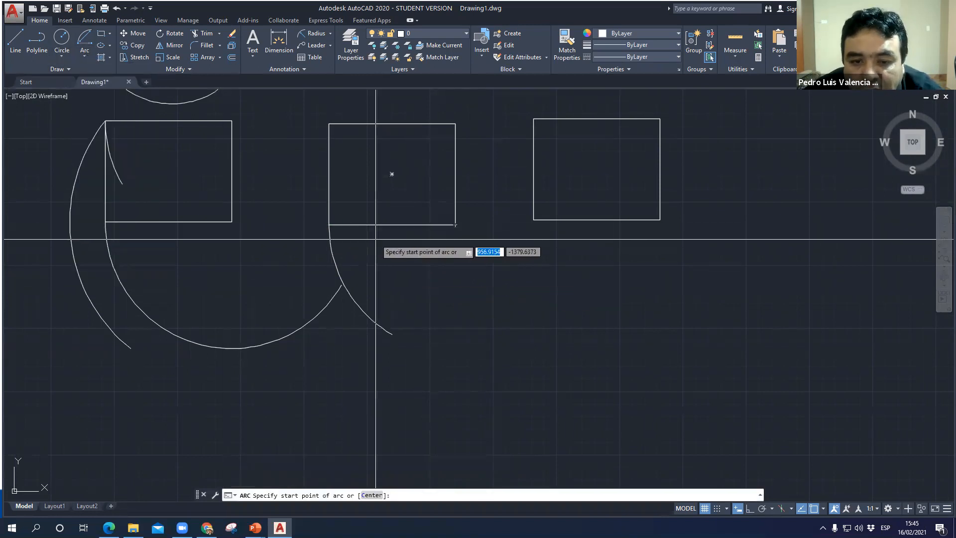
pyautogui.click(329, 225)
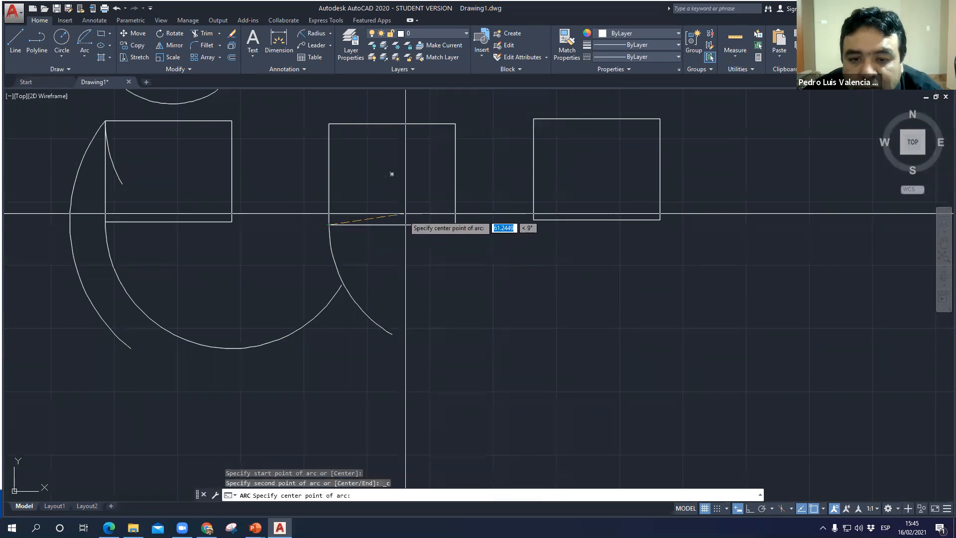
pyautogui.click(455, 124)
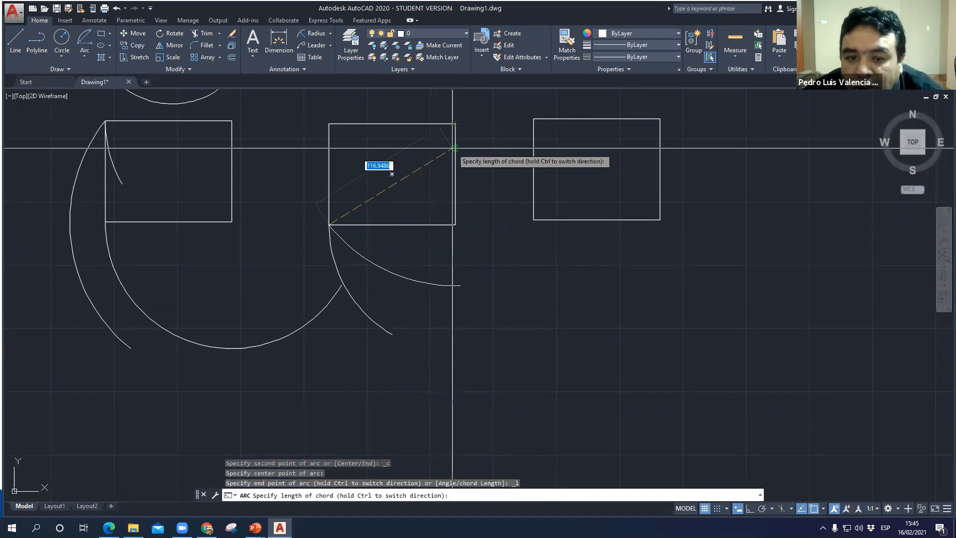
pyautogui.write('20')
pyautogui.press('Return')
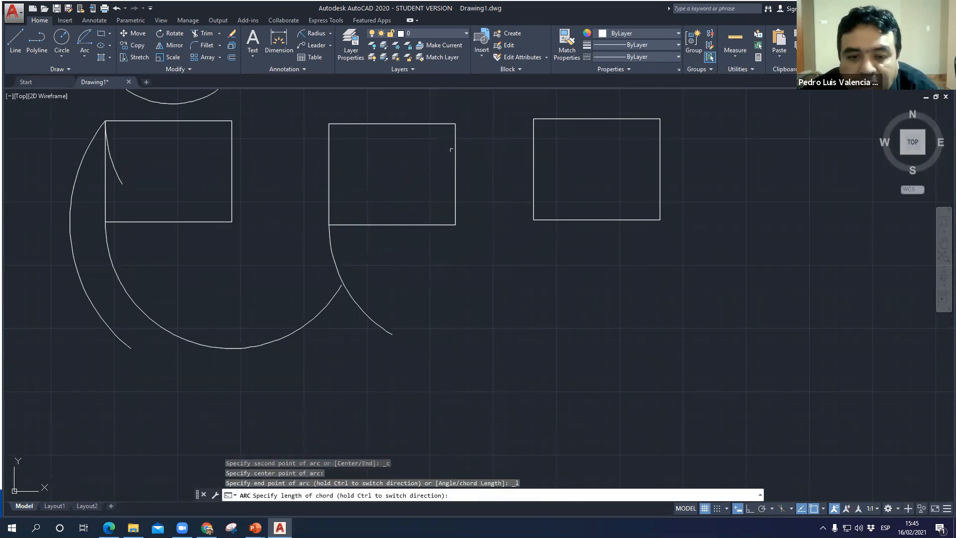
pyautogui.press('Return')
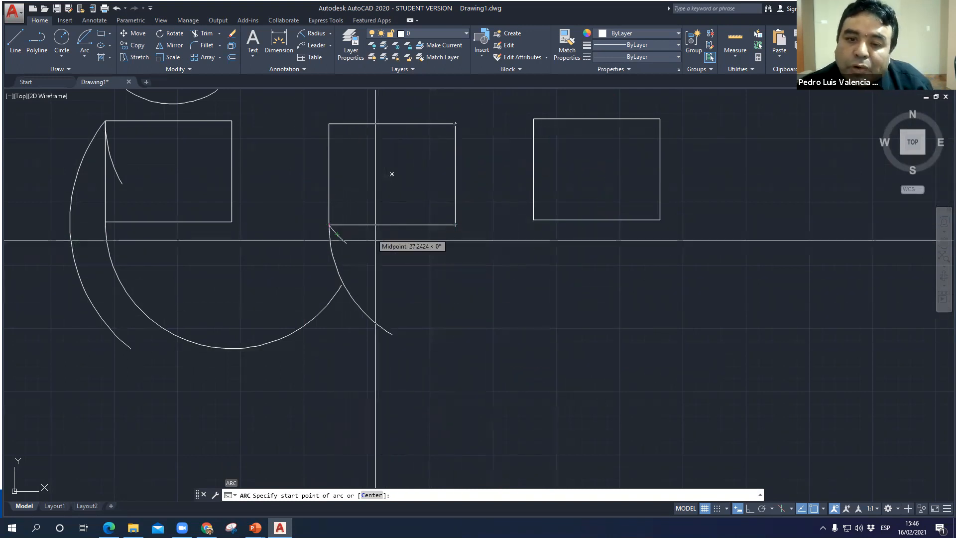
pyautogui.press('Escape')
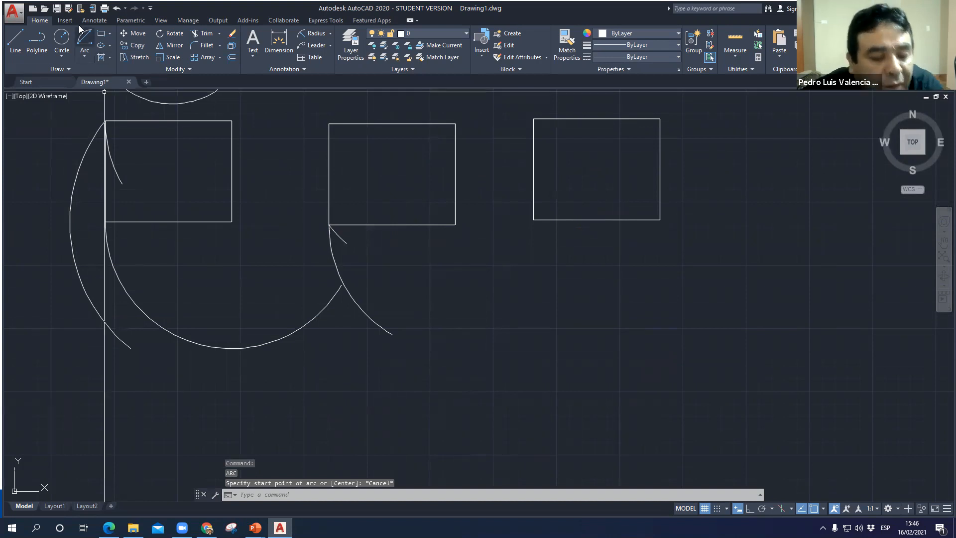
# - Draw a Start, End, Angle arc from the second lower rectangle's top-right corner to its bottom-right corner with a 150° included angle
pyautogui.click(86, 58)
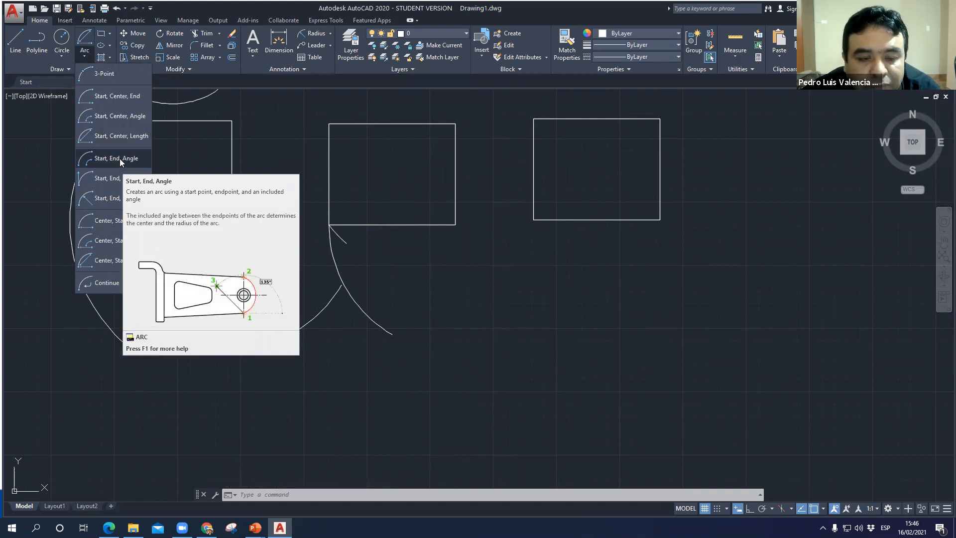
pyautogui.click(136, 164)
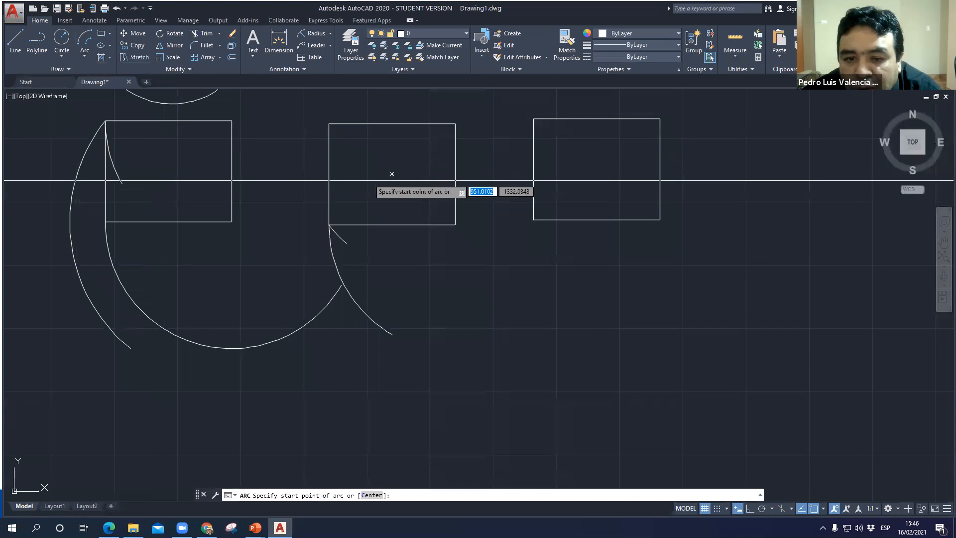
pyautogui.click(455, 123)
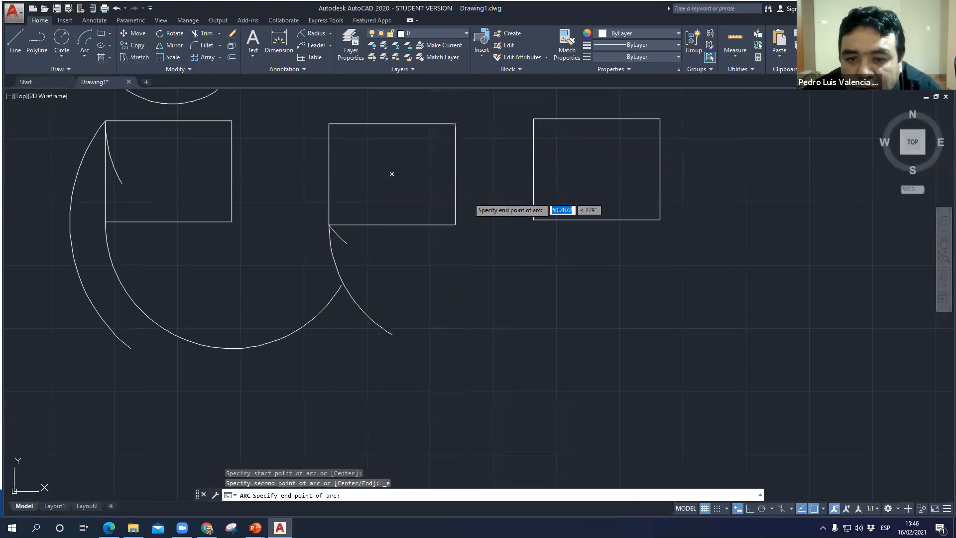
pyautogui.click(455, 224)
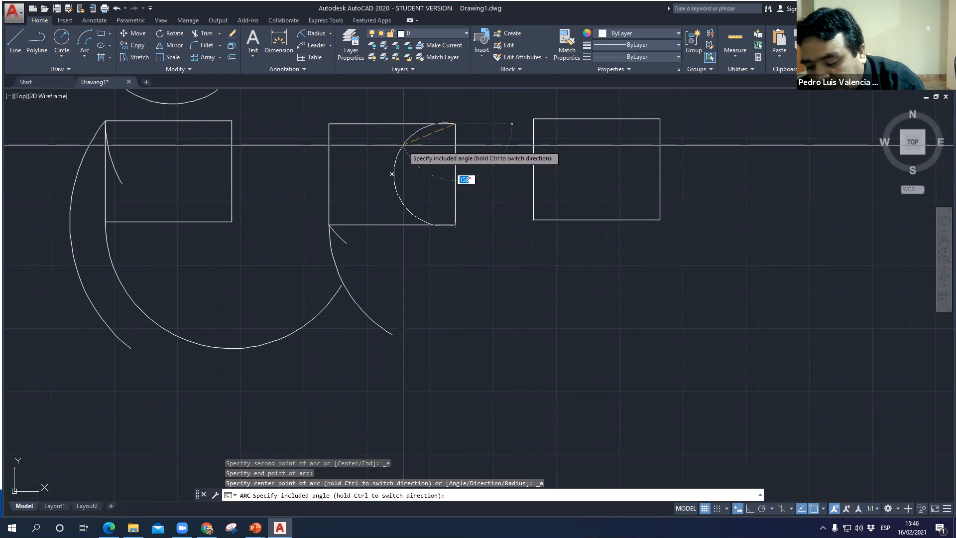
pyautogui.write('0')
pyautogui.press('Return')
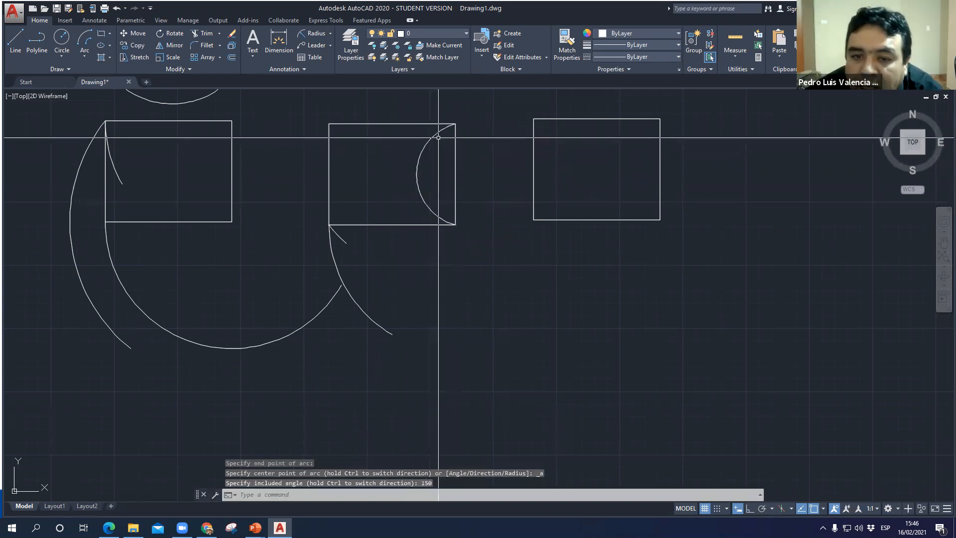
pyautogui.click(439, 131)
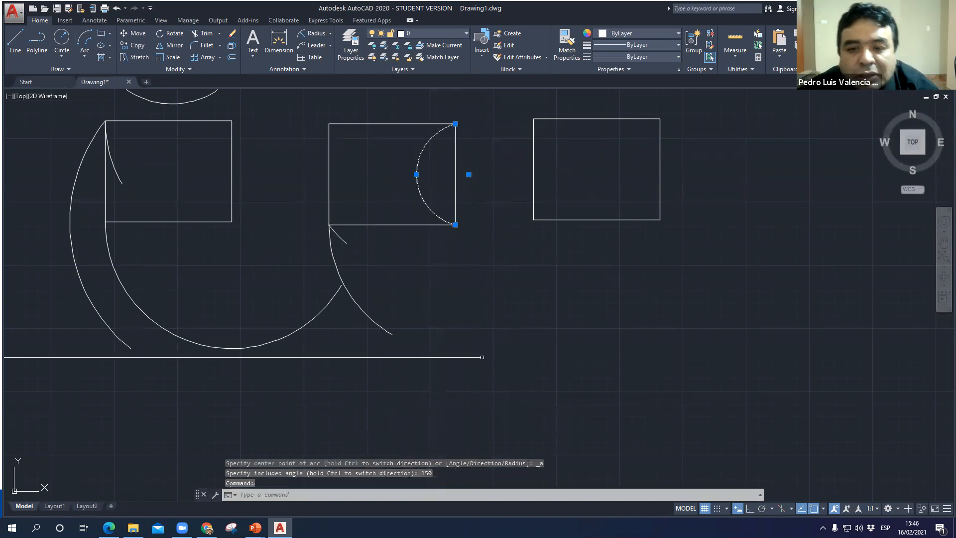
pyautogui.press('Escape')
pyautogui.press('Escape')
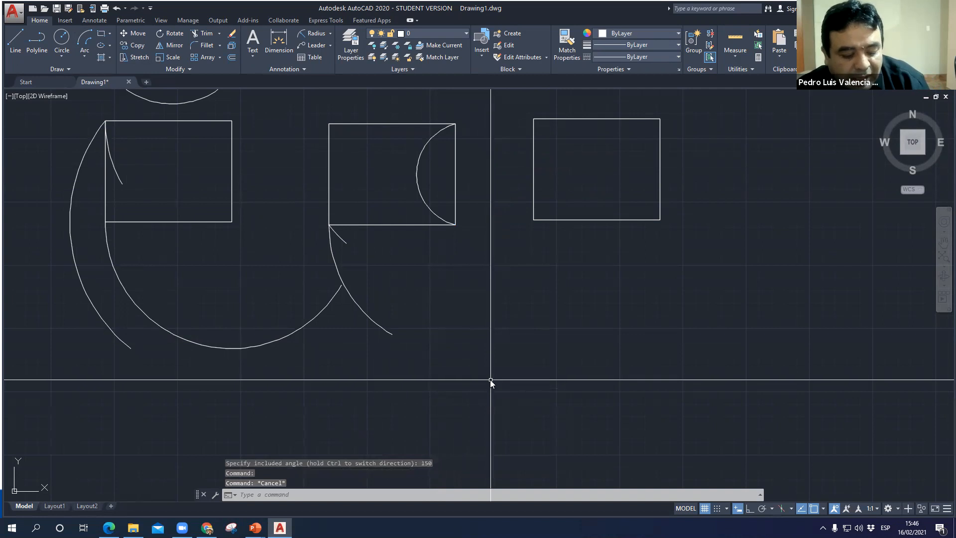
pyautogui.write('ar')
pyautogui.press('Escape')
pyautogui.press('Escape')
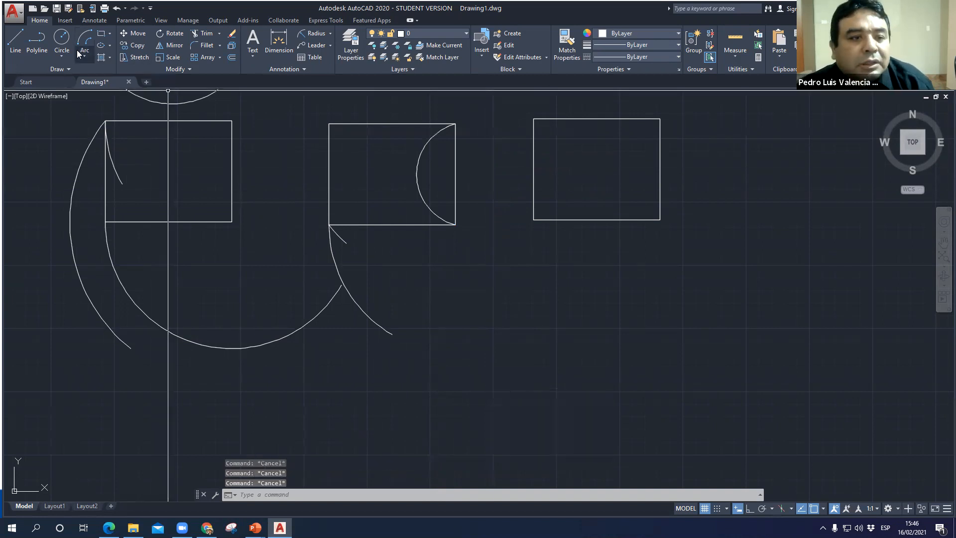
# - Begin a Start, End, Angle arc from the second lower rectangle's bottom-right corner to its top-right corner
pyautogui.click(86, 58)
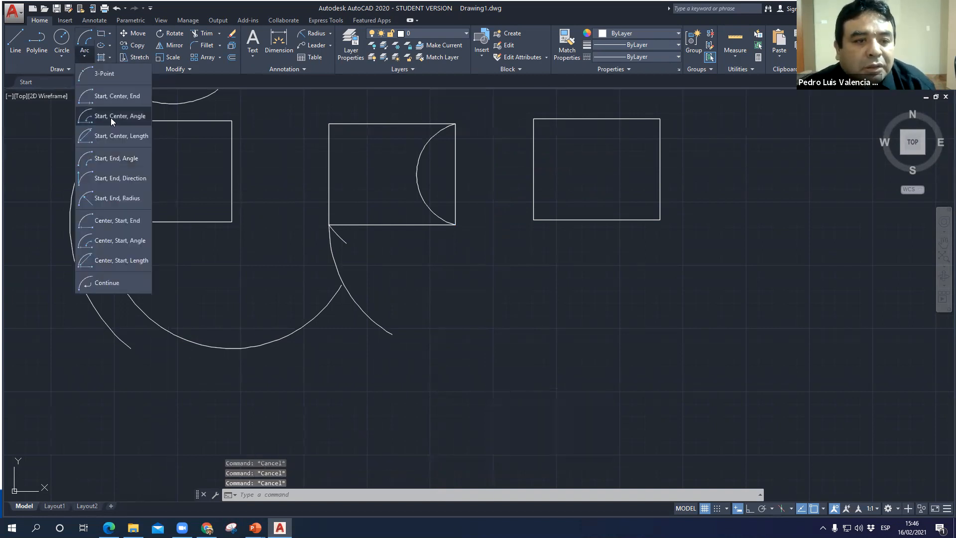
pyautogui.click(112, 159)
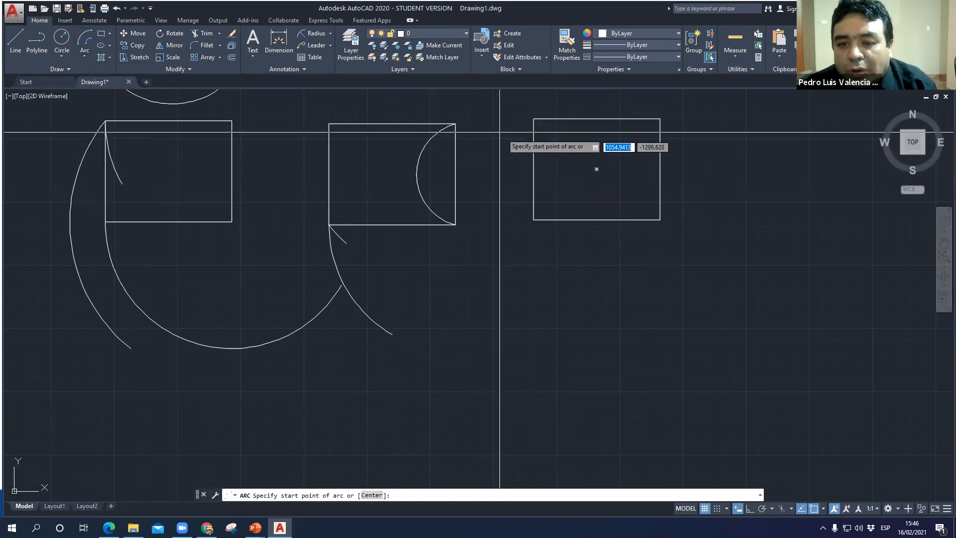
pyautogui.click(455, 224)
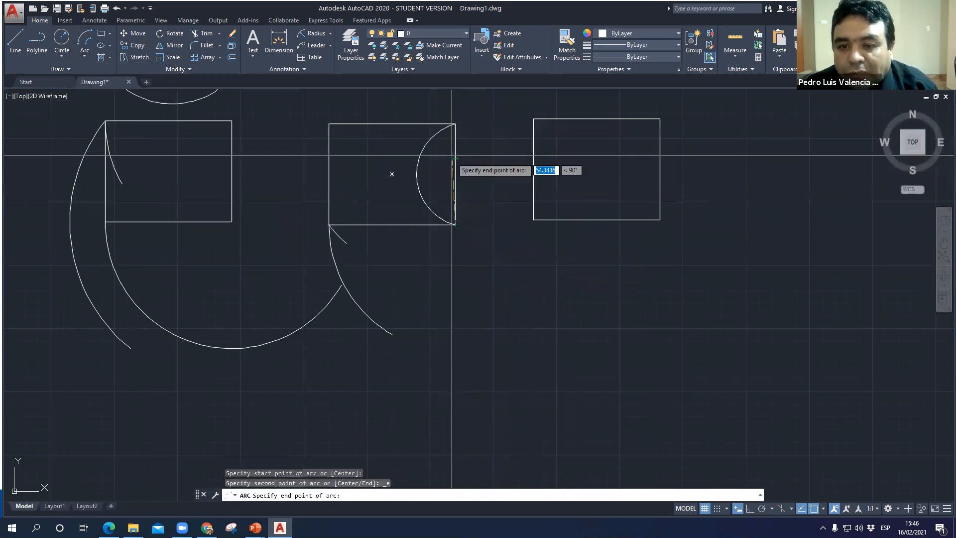
pyautogui.click(455, 125)
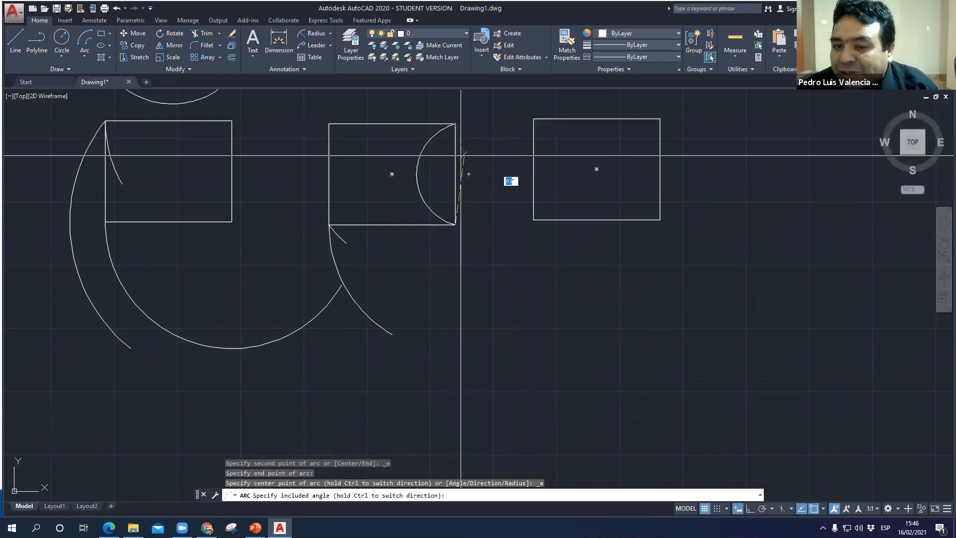
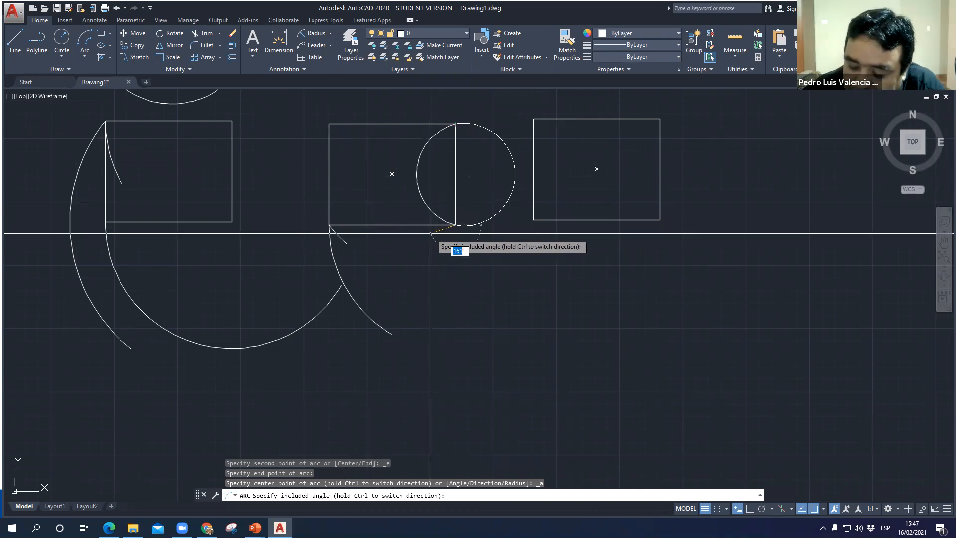
# - Complete the Start, End, Angle arc on the second lower rectangle's right edge with a 30° included angle
pyautogui.press('Return')
pyautogui.scroll(2, 484, 233)
pyautogui.moveTo(434, 191); pyautogui.dragTo(433, 347, button='middle')
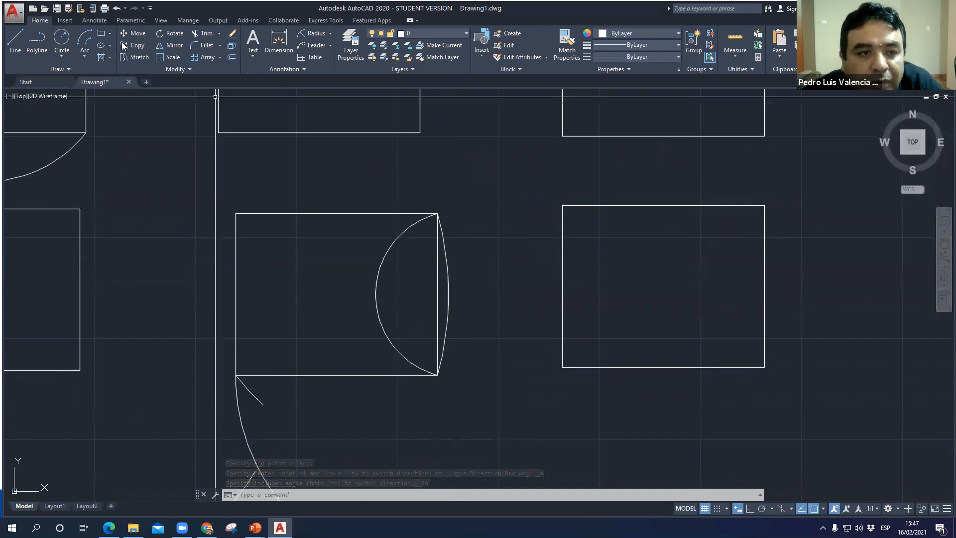
# - Draw a Start, End, Direction arc from the third lower rectangle's top-left to top-right corner, with the start tangent aimed at its bottom-right corner
pyautogui.click(83, 59)
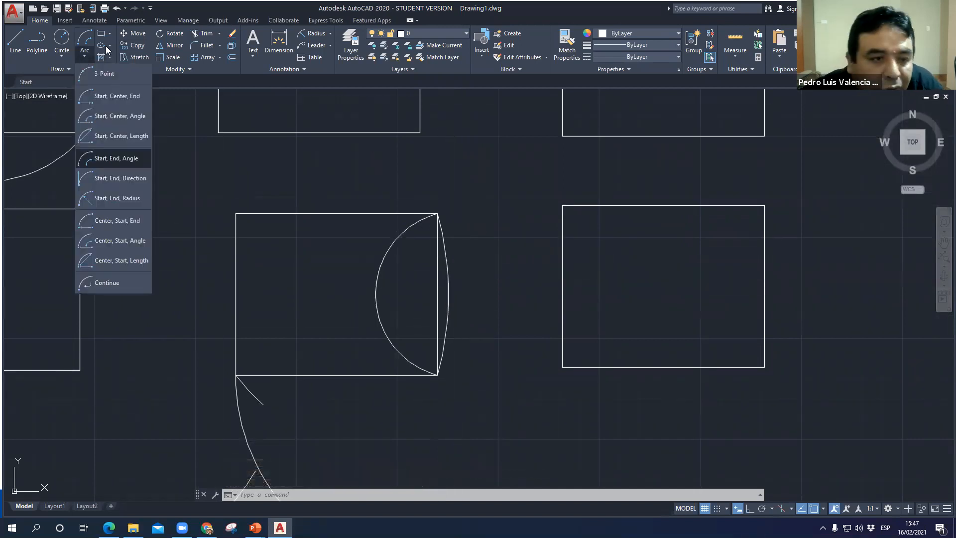
pyautogui.click(125, 182)
pyautogui.moveTo(522, 439); pyautogui.dragTo(428, 421, button='middle')
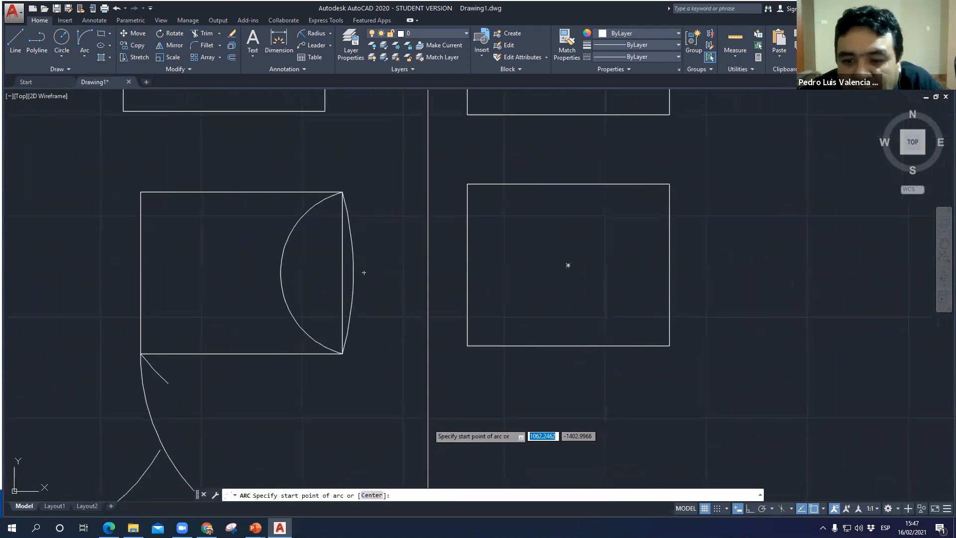
pyautogui.moveTo(454, 288)
pyautogui.mouseDown(button='middle')
pyautogui.moveTo(345, 382)
pyautogui.moveTo(329, 383)
pyautogui.mouseUp(button='middle')
pyautogui.click(543, 279)
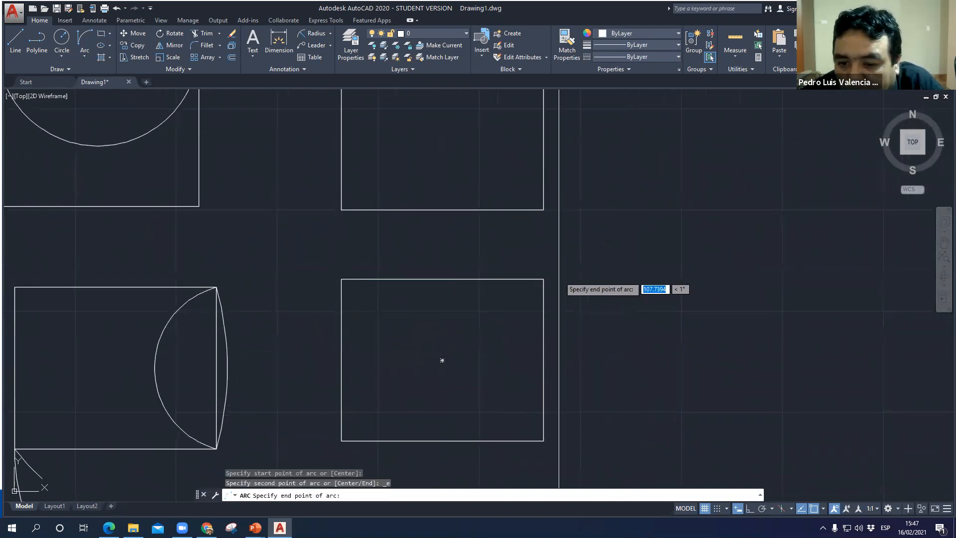
pyautogui.click(487, 239)
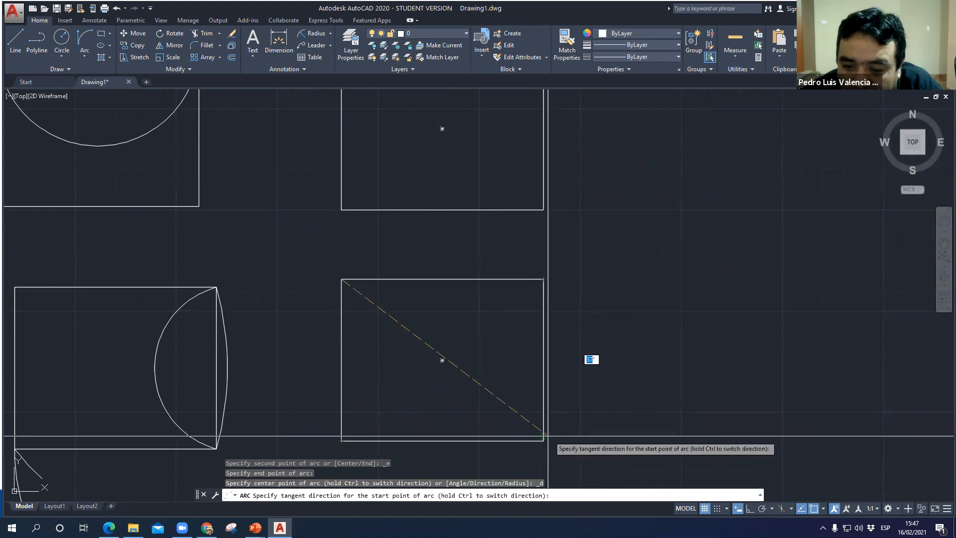
pyautogui.press('Escape')
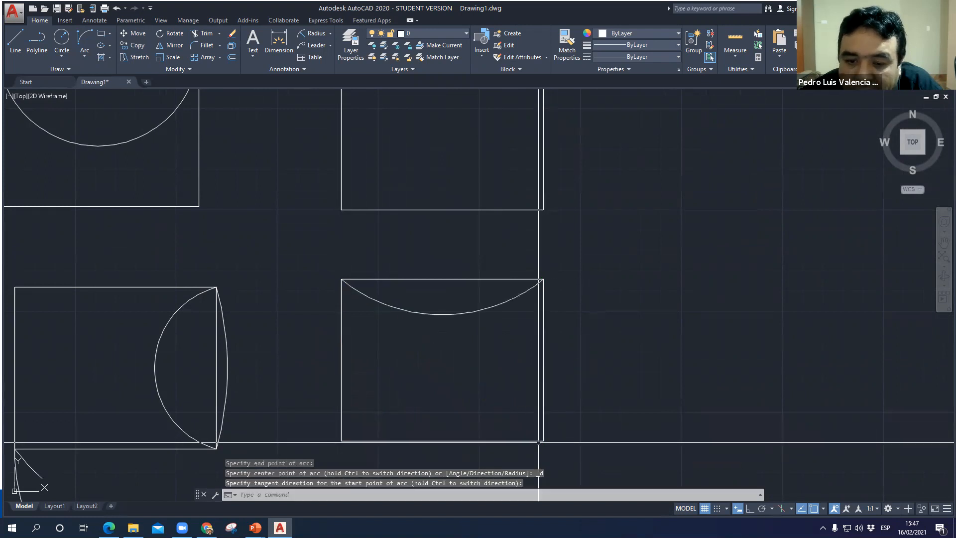
# - Draw a Start, End, Direction arc bulging above the third lower rectangle, from its top-left to top-right corner, with a start tangent of about 80°
pyautogui.click(88, 56)
pyautogui.click(113, 176)
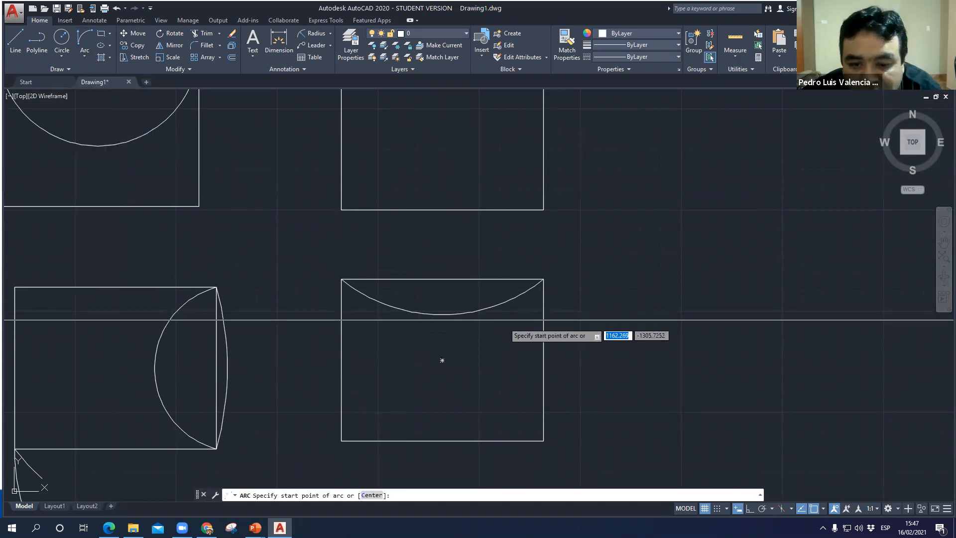
pyautogui.click(342, 280)
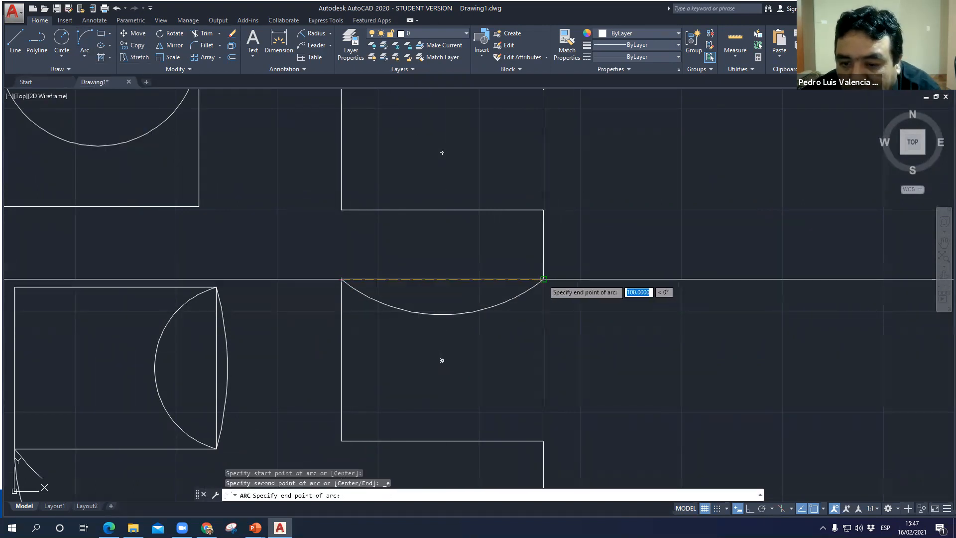
pyautogui.click(543, 279)
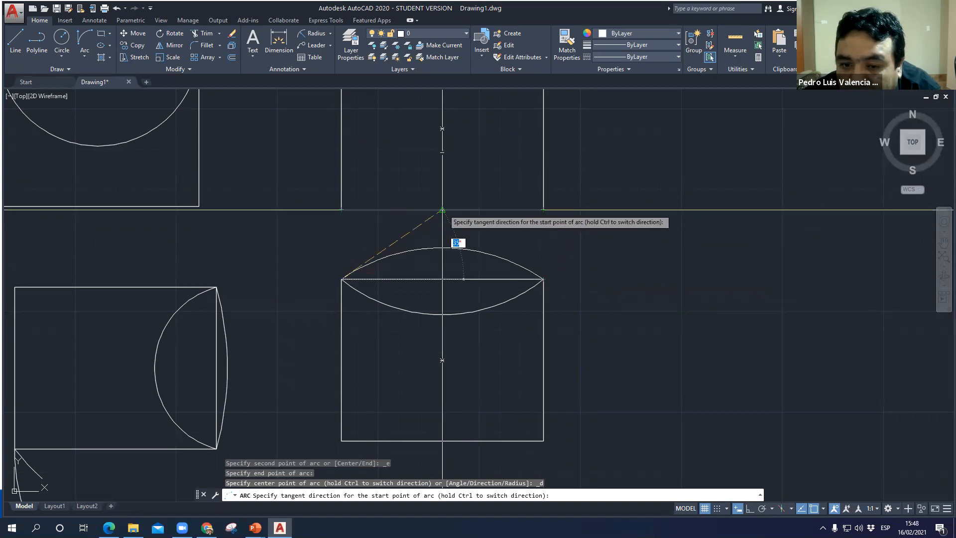
pyautogui.click(352, 213)
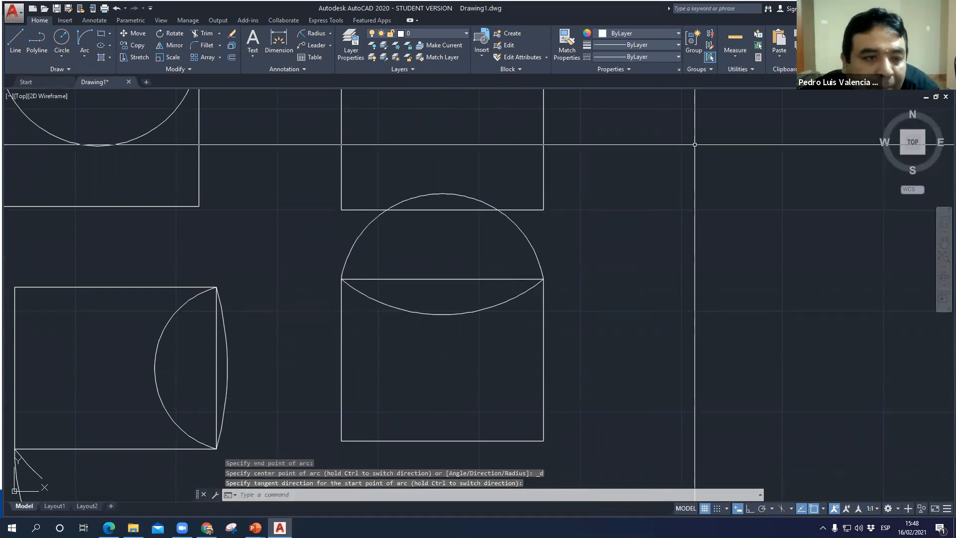
# - Draw a Start, End, Radius arc from the third lower rectangle's bottom-left corner to its bottom-right corner with radius 90
pyautogui.click(86, 59)
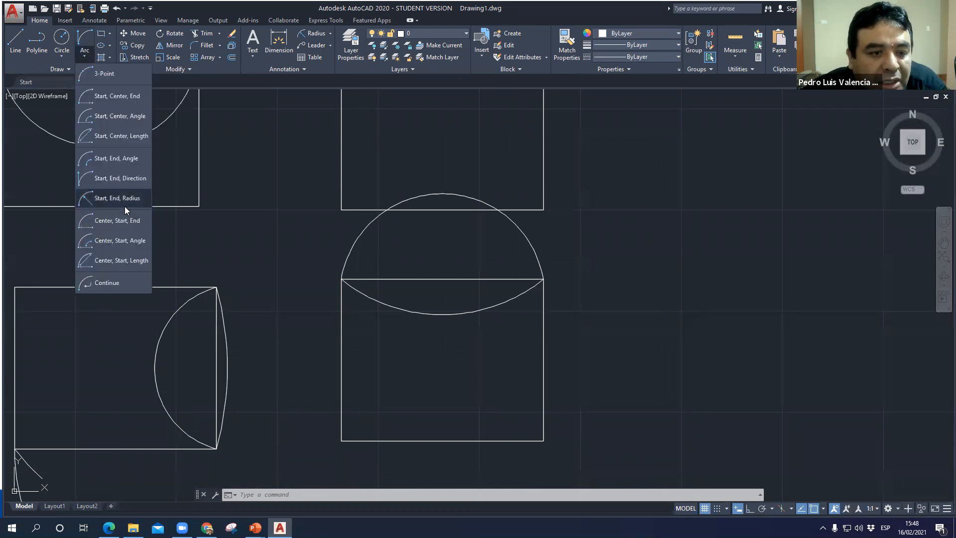
pyautogui.click(124, 204)
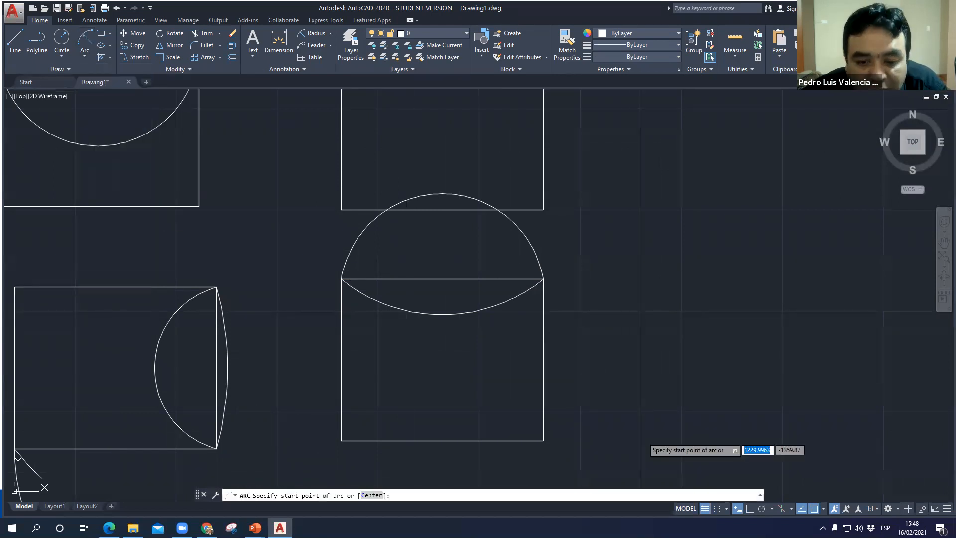
pyautogui.click(342, 440)
pyautogui.click(543, 441)
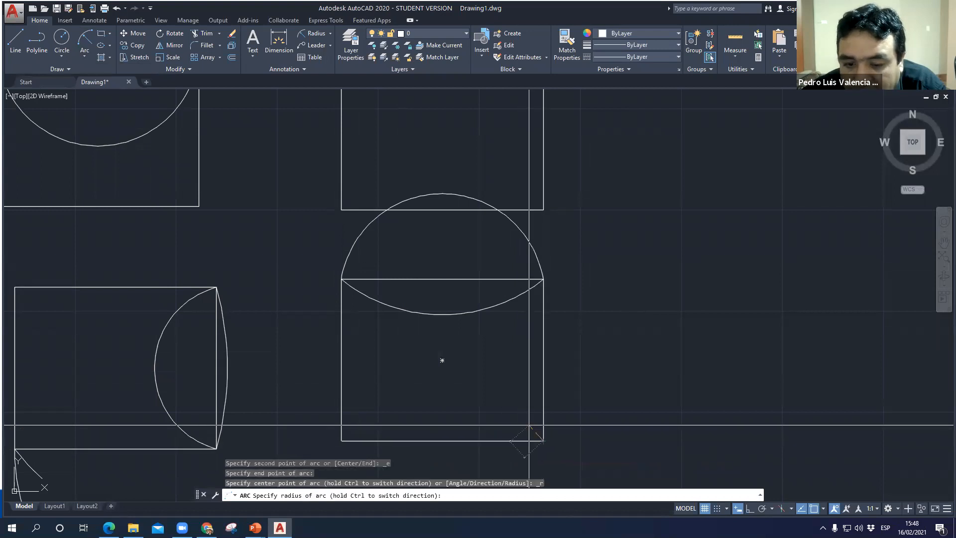
pyautogui.moveTo(506, 367); pyautogui.dragTo(490, 265, button='middle')
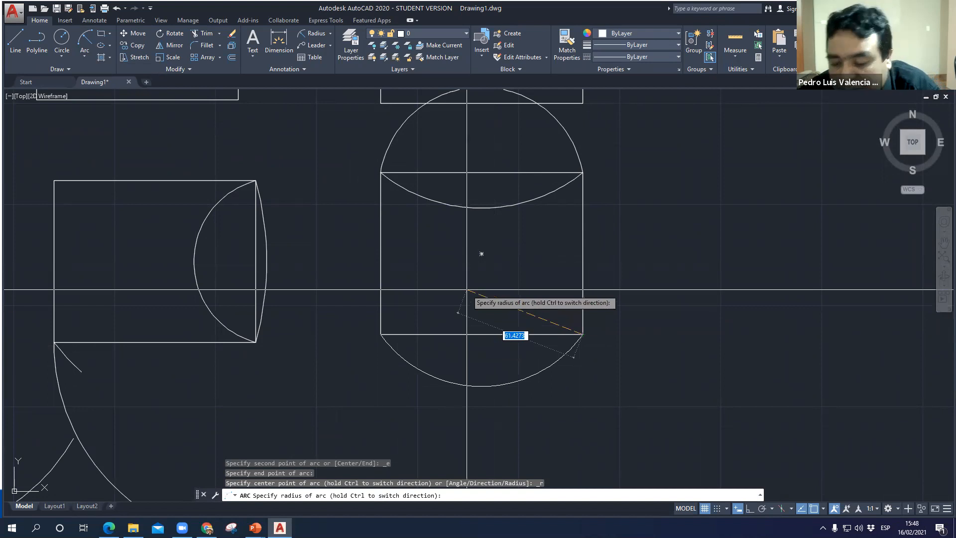
pyautogui.press('Return')
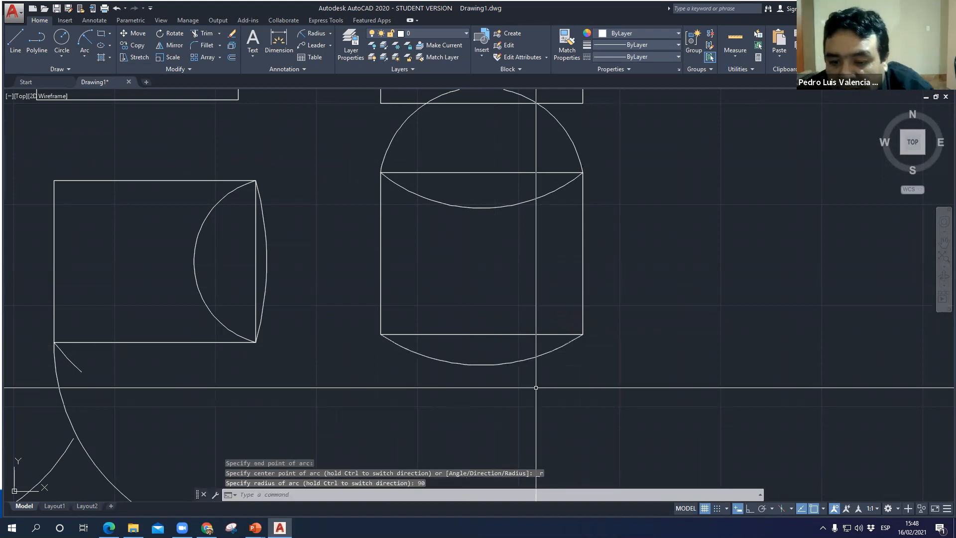
pyautogui.click(514, 362)
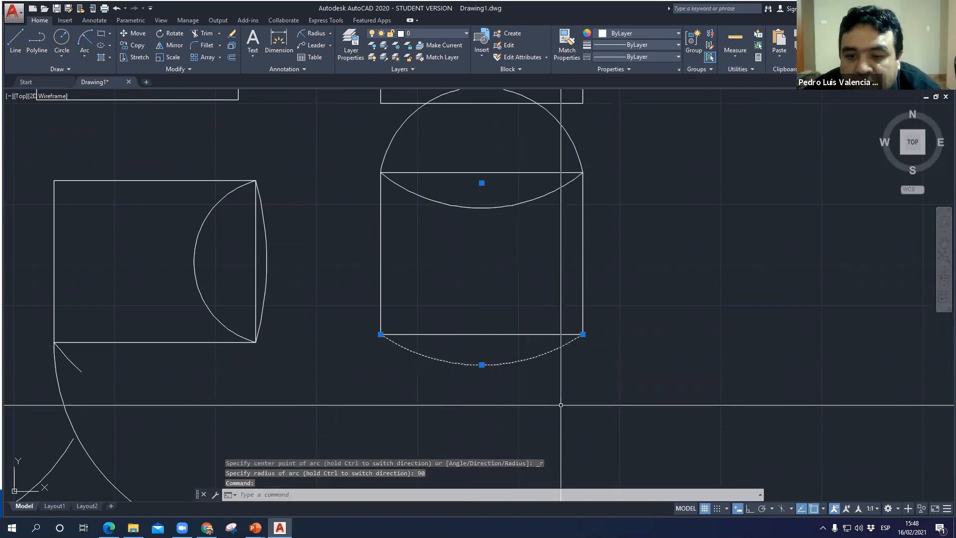
pyautogui.press('Escape')
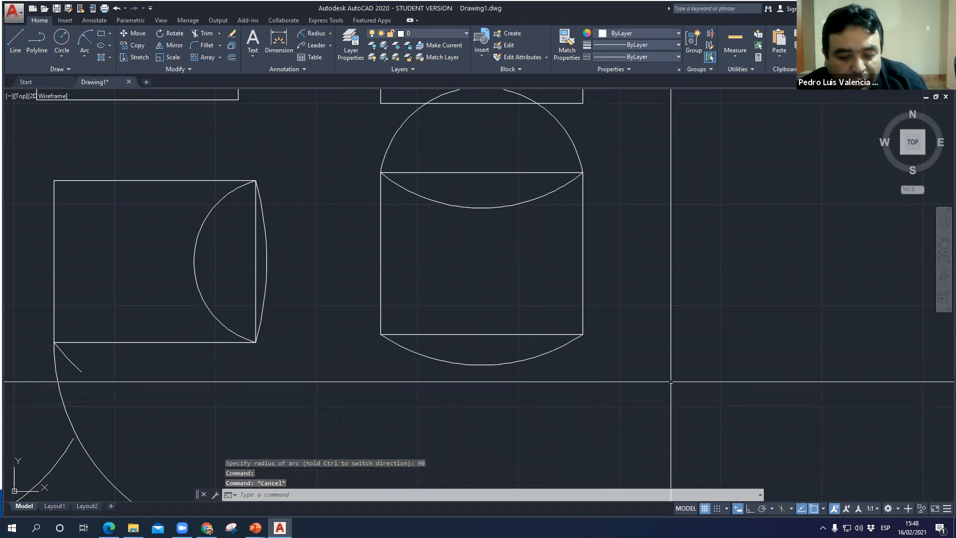
# - Draw a Center, Start, End arc centred on the third lower rectangle's top-left corner, from its bottom-left corner to its top edge
pyautogui.click(88, 60)
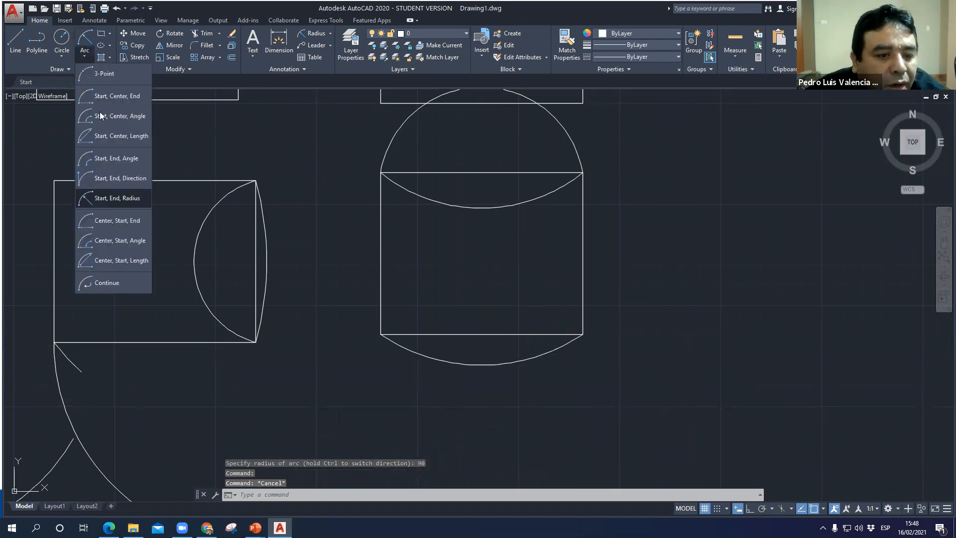
pyautogui.click(132, 224)
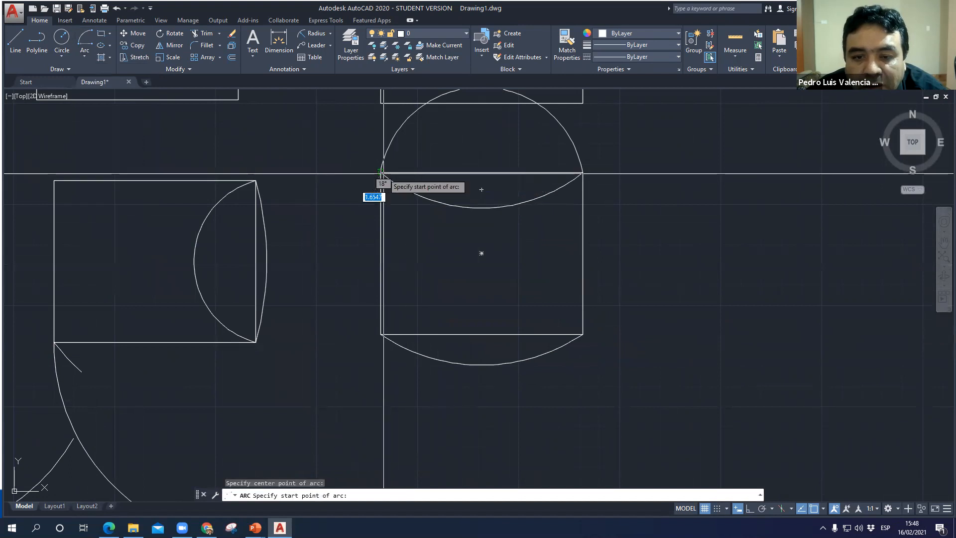
pyautogui.click(381, 333)
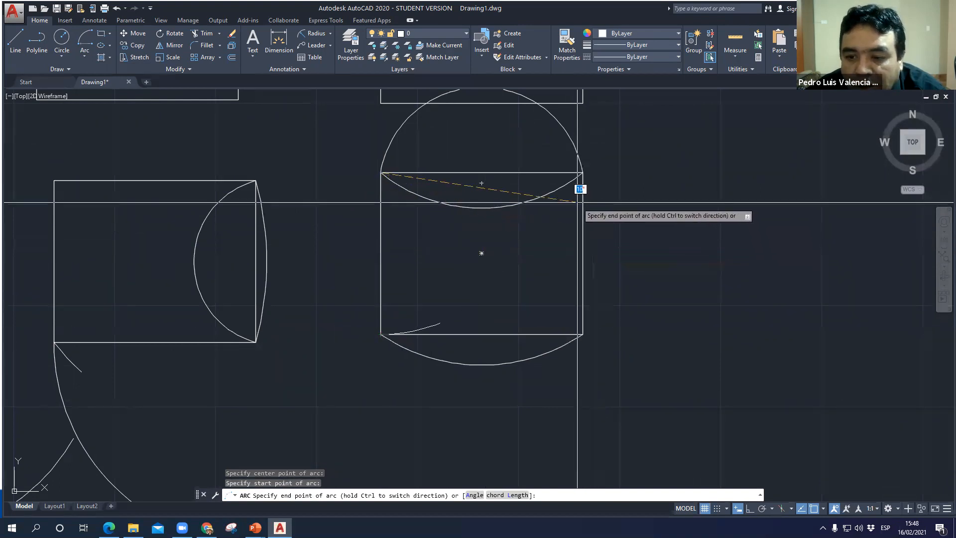
pyautogui.click(545, 171)
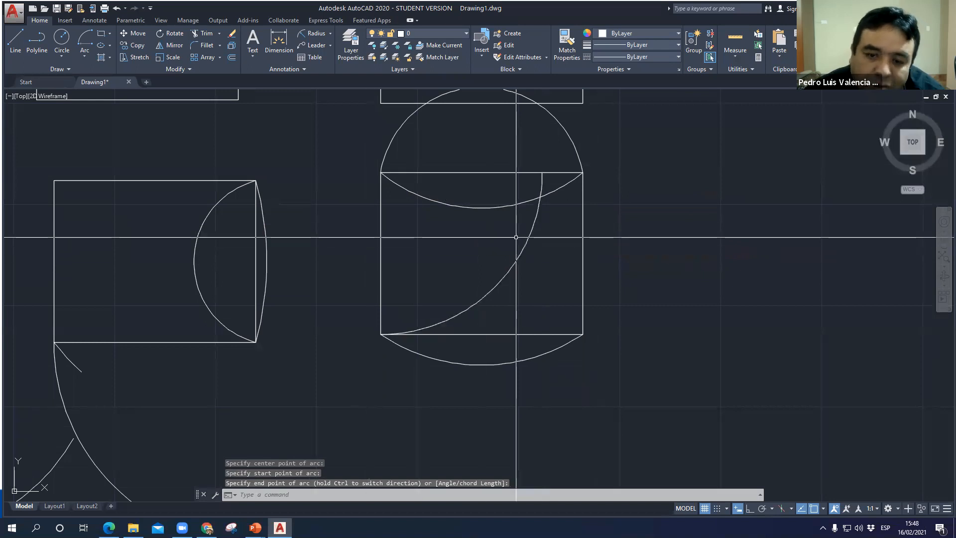
# - Draw a quarter-circle Center, Start, Angle arc centred on the third lower rectangle's bottom-right corner, starting downward from the bottom edge's midpoint
pyautogui.click(83, 57)
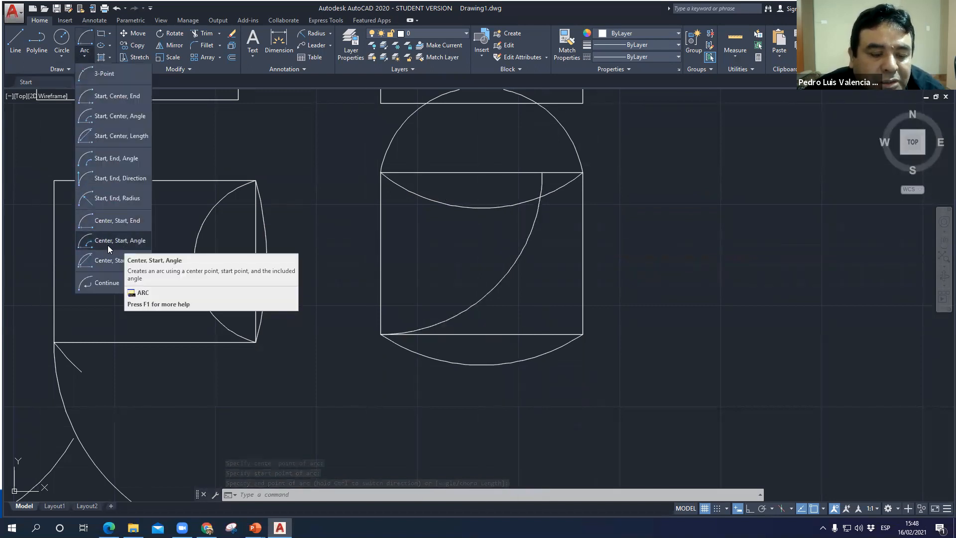
pyautogui.click(124, 243)
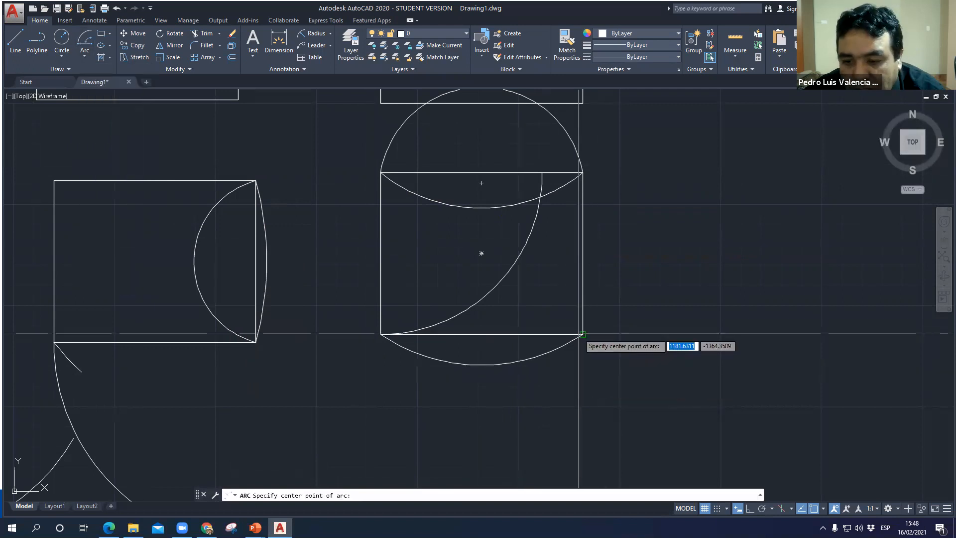
pyautogui.click(582, 333)
pyautogui.click(481, 334)
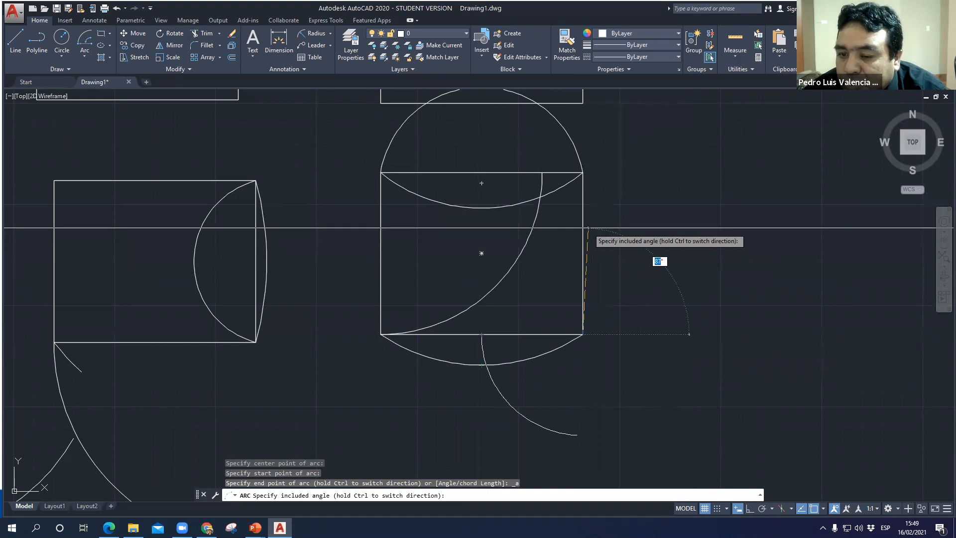
pyautogui.press('Escape')
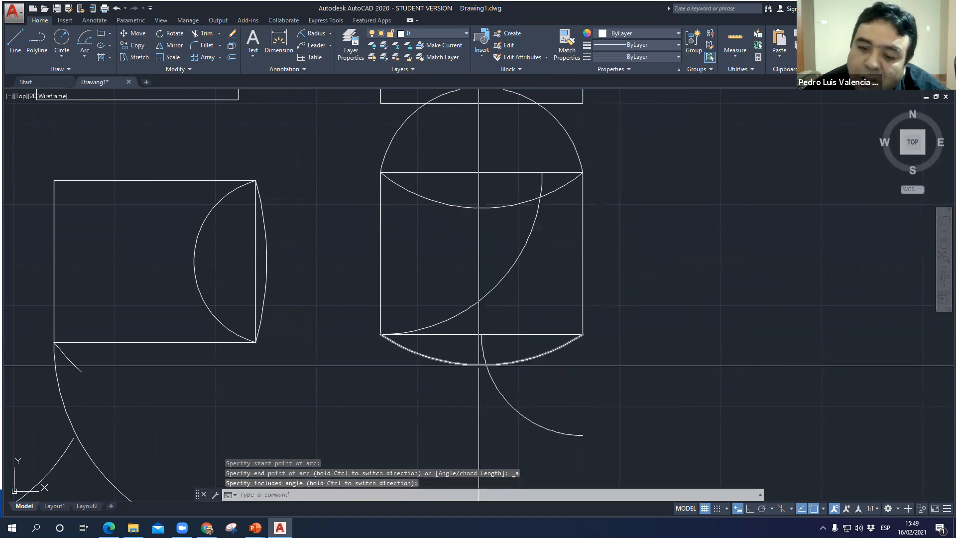
# - Draw a Center, Start, Length arc centred on the third lower rectangle's bottom-right corner, starting at its top-right corner, with a freehand chord length
pyautogui.click(86, 58)
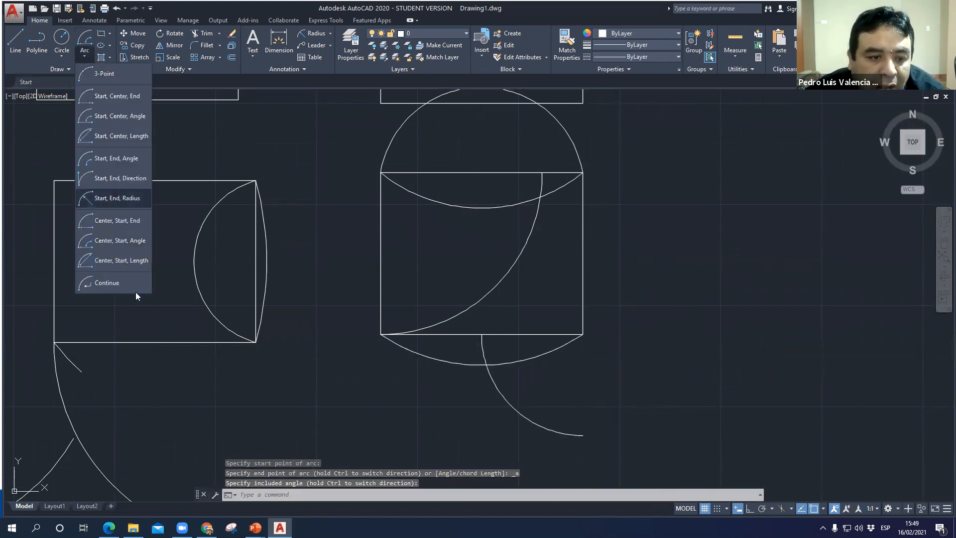
pyautogui.click(121, 261)
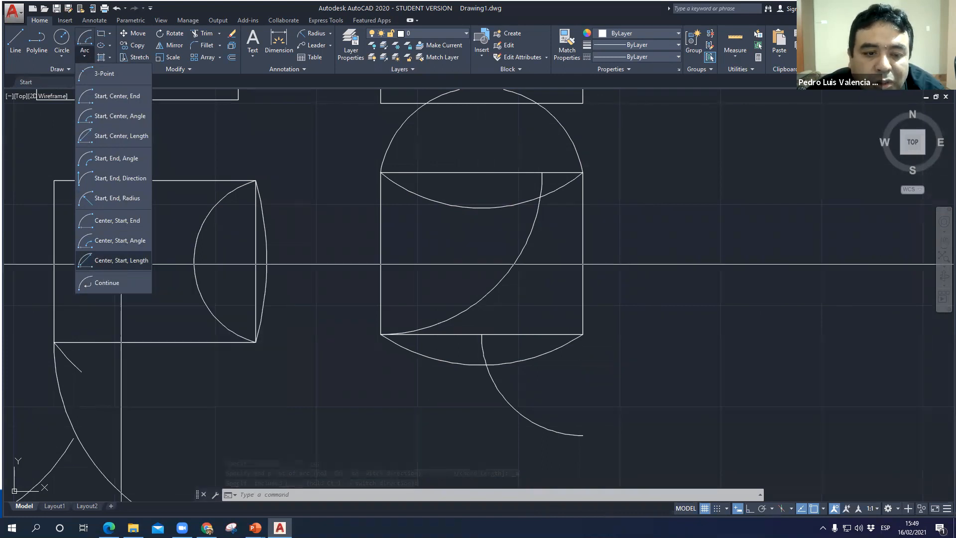
pyautogui.click(582, 335)
pyautogui.click(582, 172)
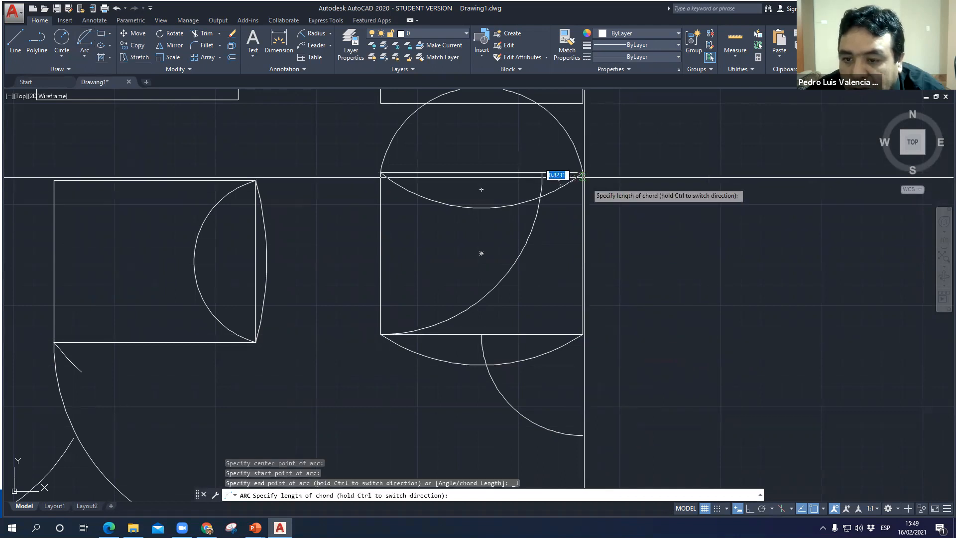
pyautogui.click(741, 259)
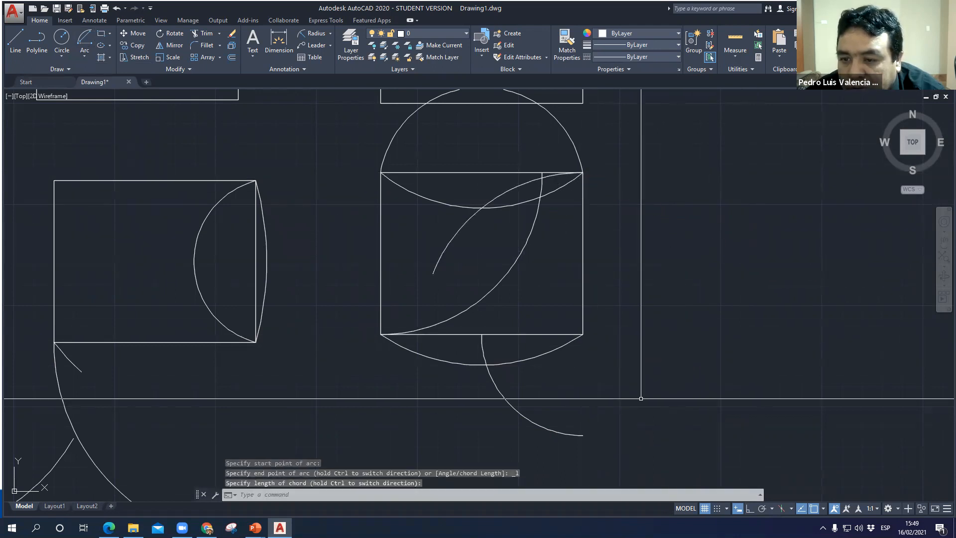
pyautogui.click(454, 235)
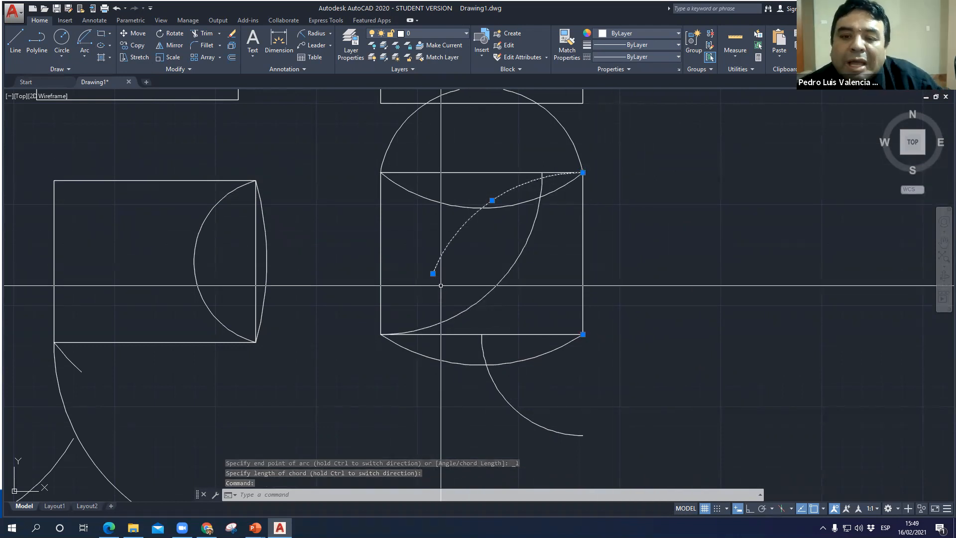
pyautogui.press('Escape')
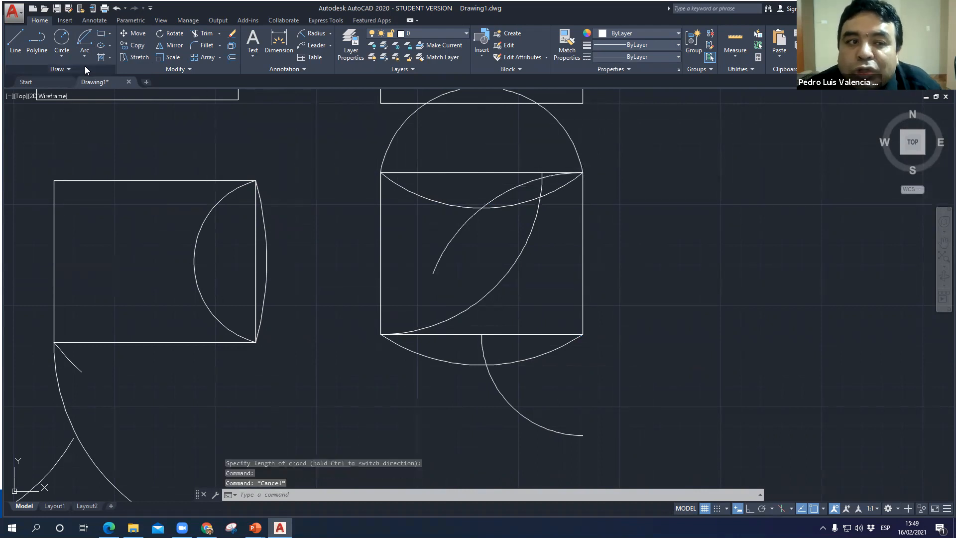
# - Draw a Continue arc tangent to the last arc, ending at the midpoint of the third lower rectangle's bottom edge
pyautogui.click(85, 58)
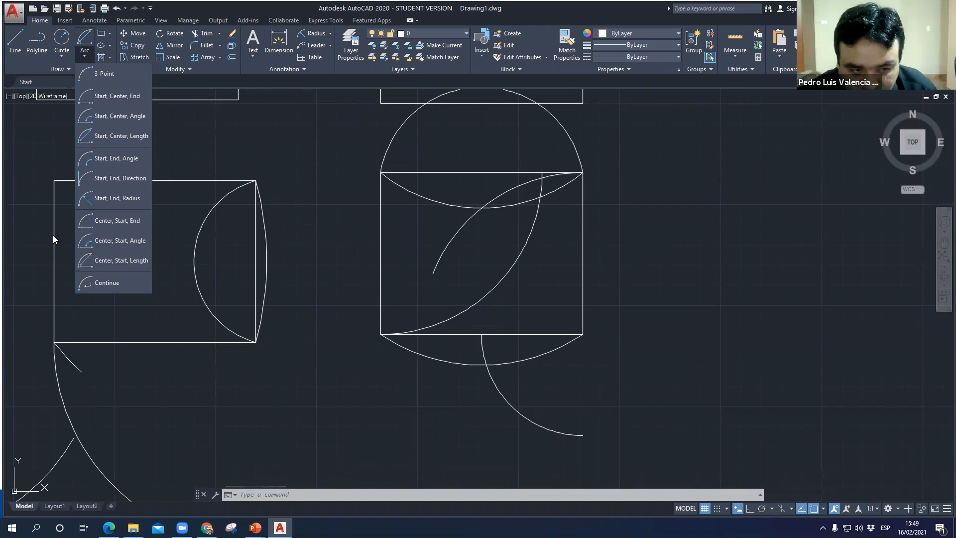
pyautogui.click(110, 289)
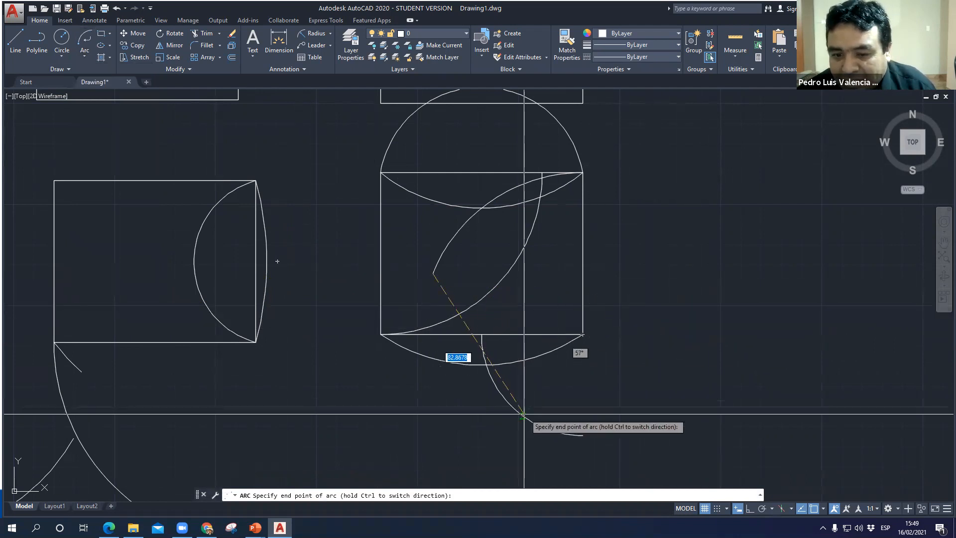
pyautogui.click(484, 334)
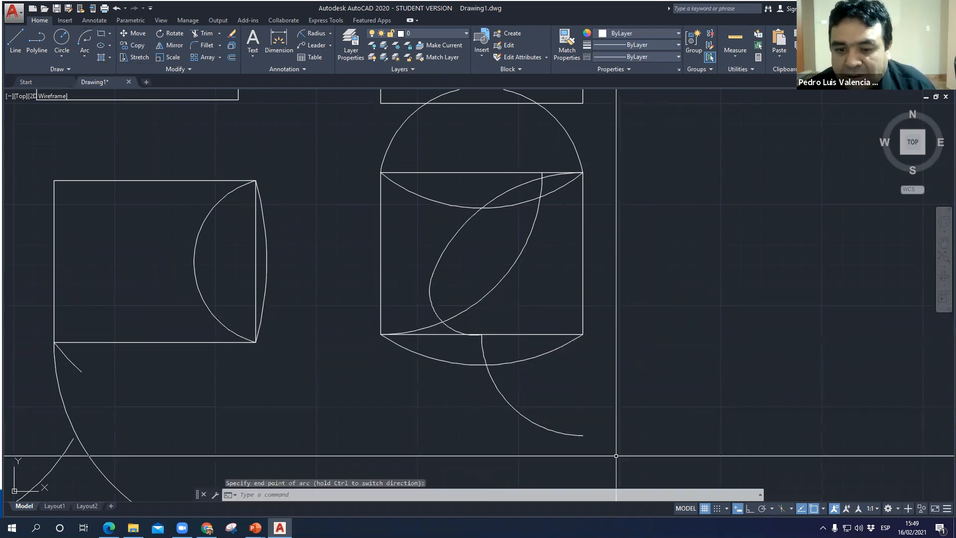
pyautogui.click(83, 59)
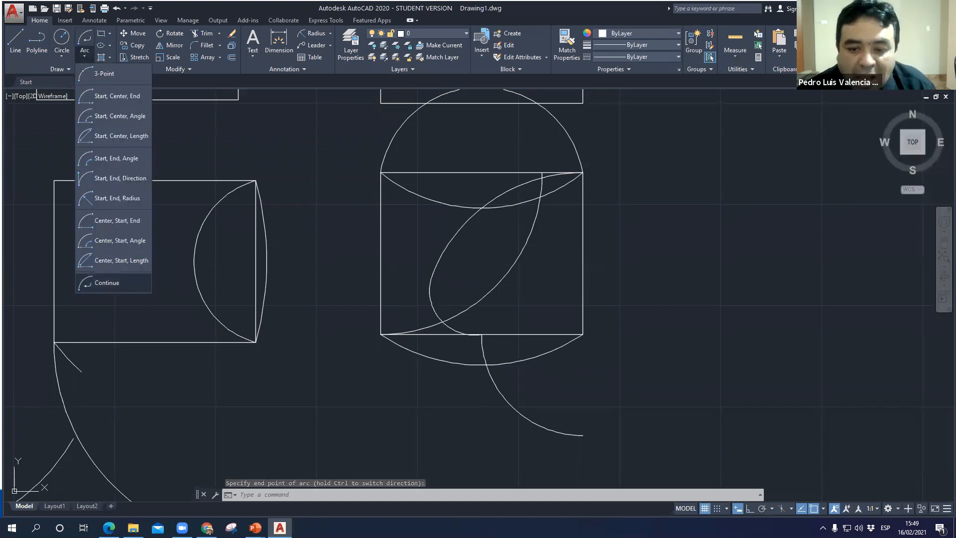
# - Draw a Continue arc tangent to the last arc, ending at the free lower endpoint of the quarter-circle arc below the third lower rectangle
pyautogui.click(107, 283)
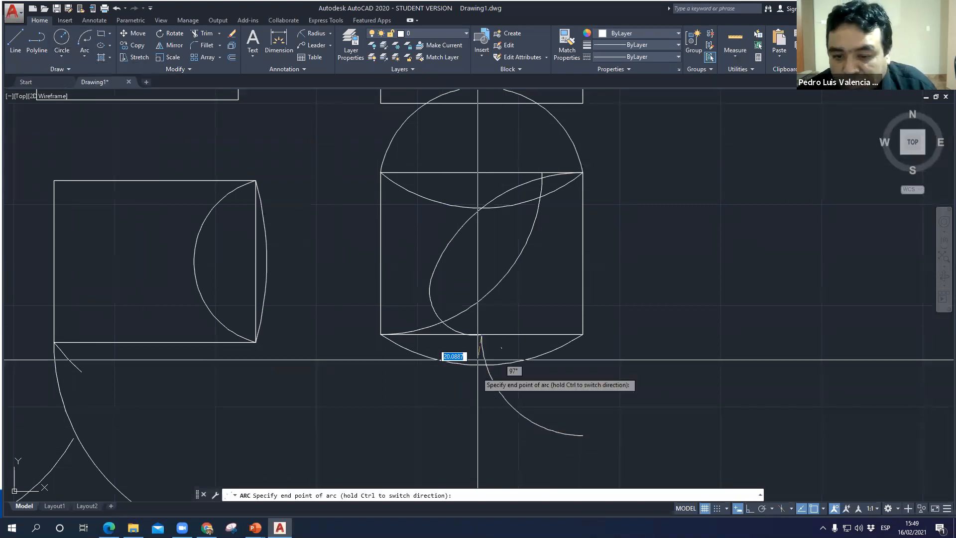
pyautogui.click(584, 435)
# - Draw another Continue arc from that endpoint, sweeping around the rectangles to the third upper rectangle's bottom-right corner
pyautogui.moveTo(612, 368); pyautogui.dragTo(622, 203, button='middle')
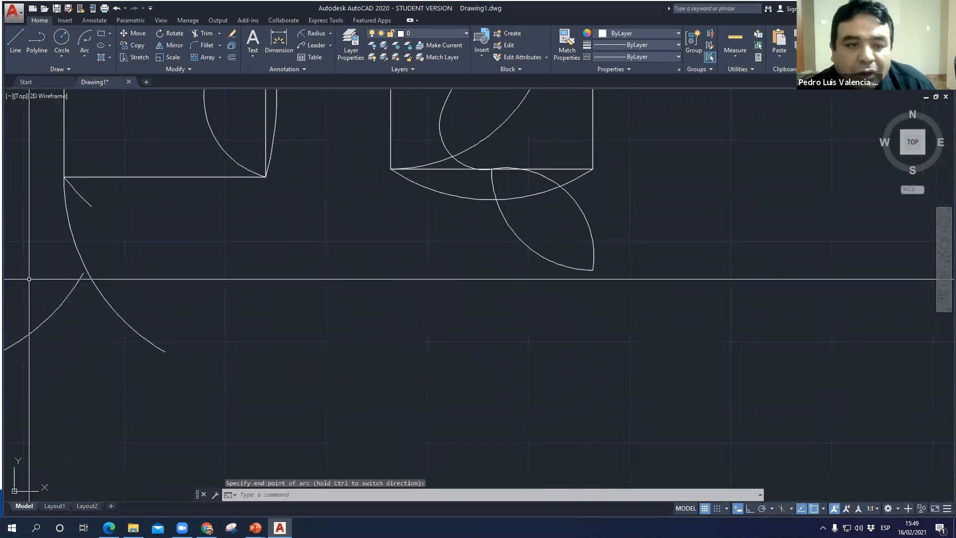
pyautogui.click(85, 59)
pyautogui.click(108, 282)
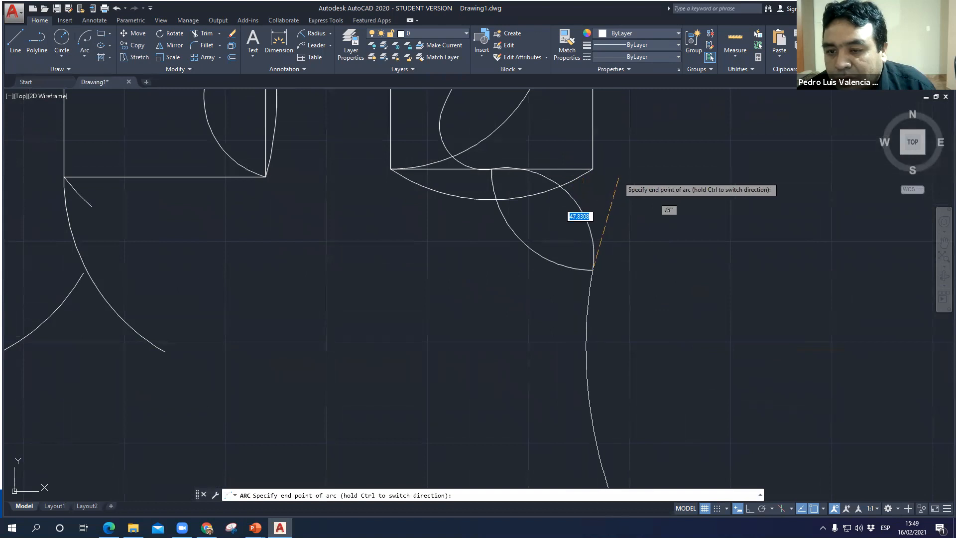
pyautogui.moveTo(617, 188); pyautogui.dragTo(536, 367, button='middle')
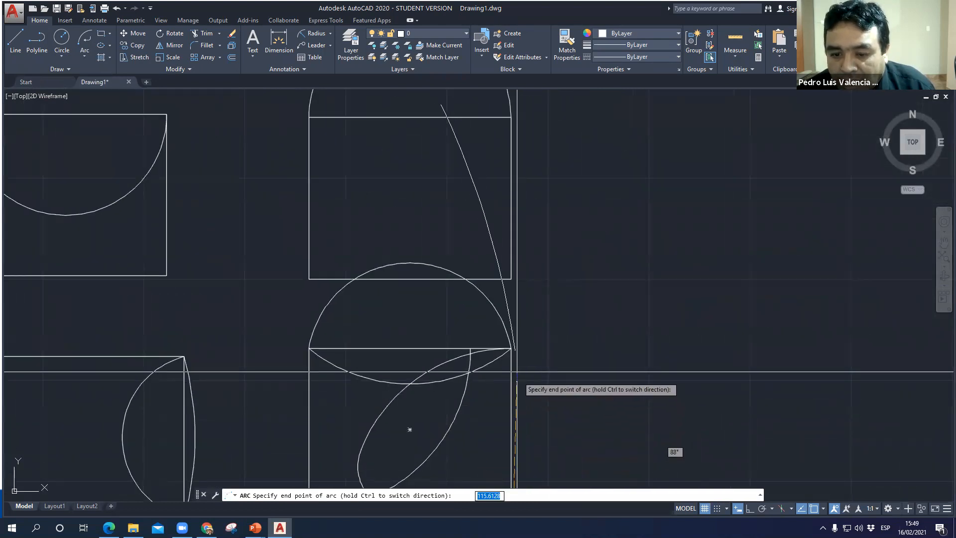
pyautogui.click(510, 273)
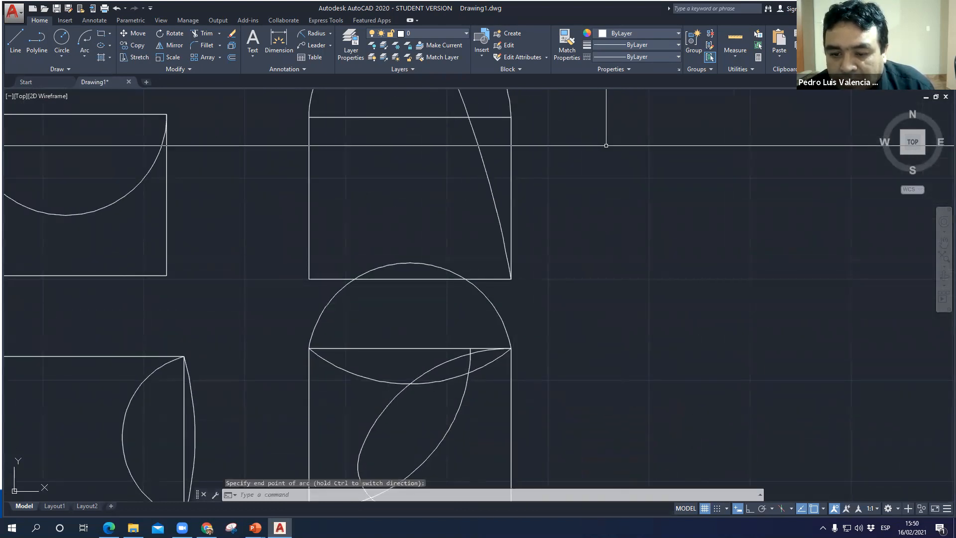
pyautogui.scroll(-4, 579, 179)
pyautogui.scroll(-3, 540, 293)
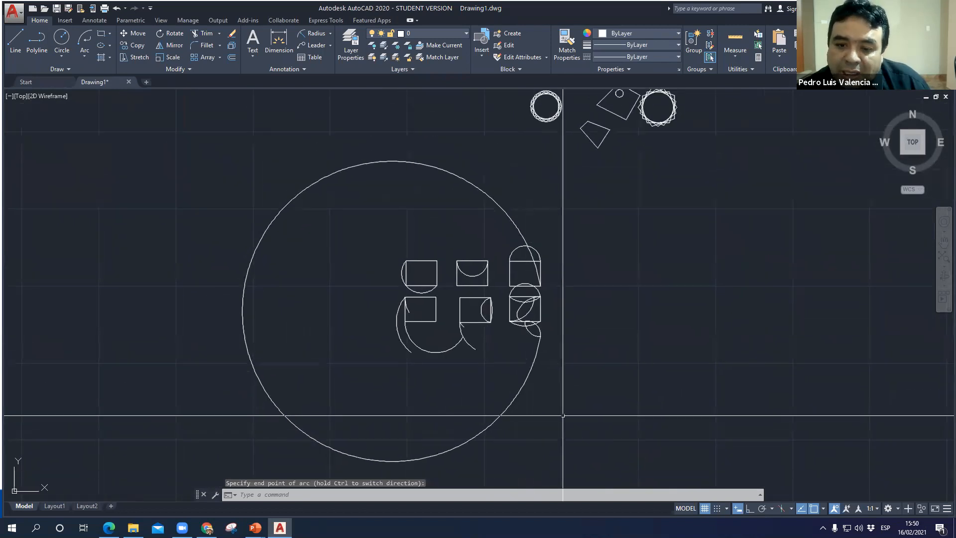
pyautogui.scroll(2, 578, 352)
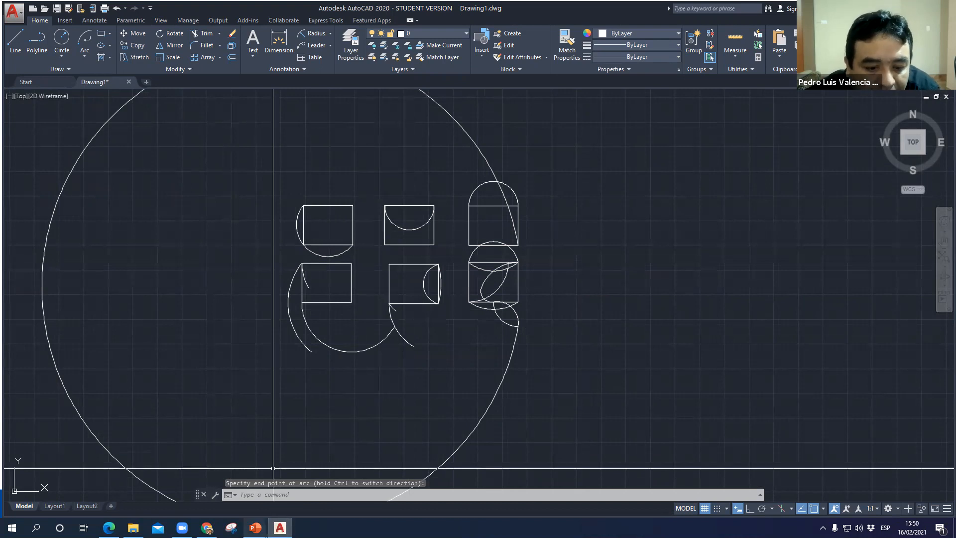
# - Switch to the PowerPoint presentation, review the slides on the Ellipse command and its methods, and return to AutoCAD
pyautogui.click(255, 528)
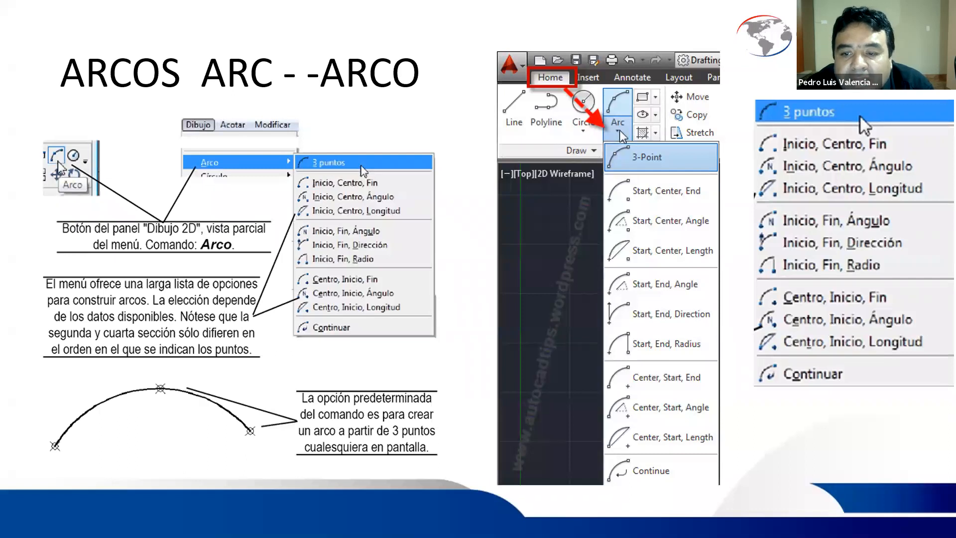
pyautogui.press('Right')
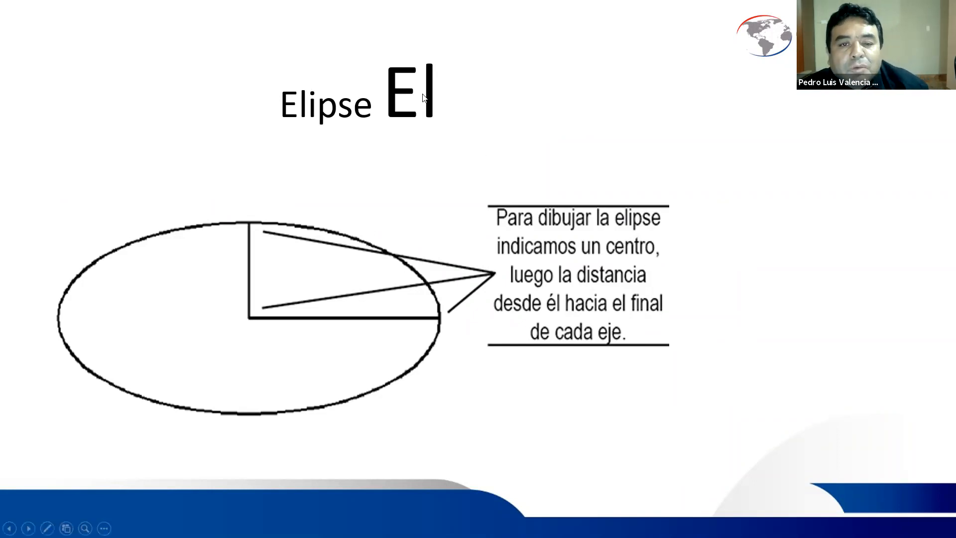
pyautogui.click(435, 136)
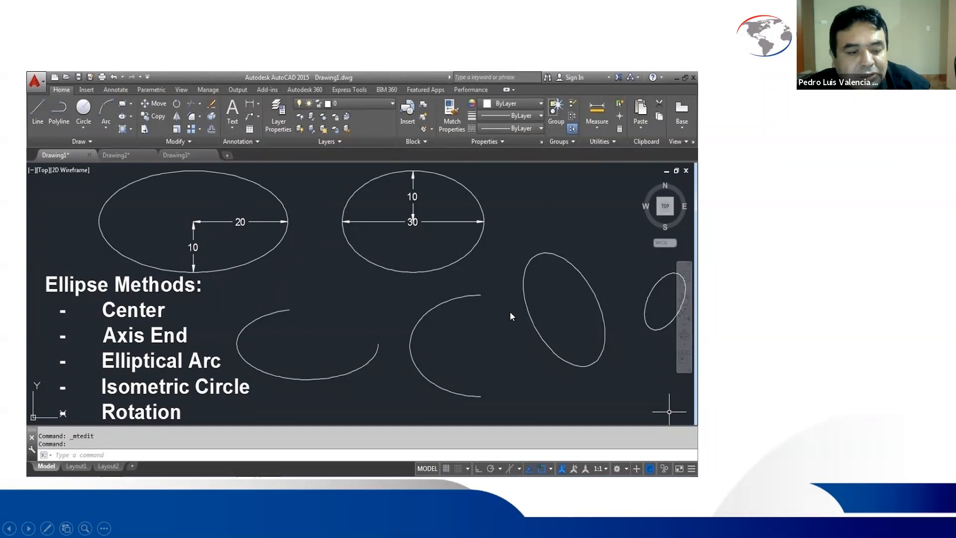
pyautogui.hotkey('alt', 'Tab')
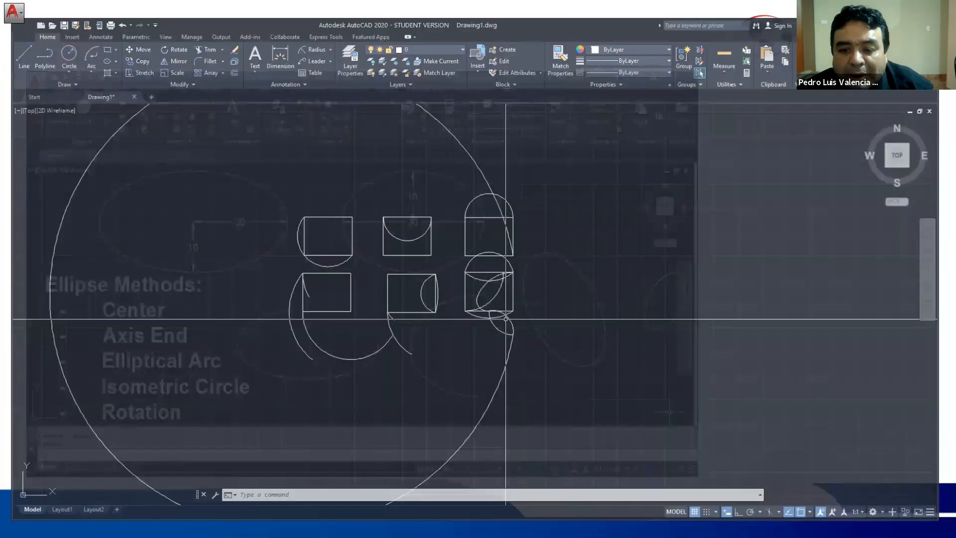
# - Draw an axis-endpoint ellipse in the empty area beside the existing shapes, with a 100 horizontal axis and a distance of 70 to the other axis
pyautogui.scroll(-3, 331, 335)
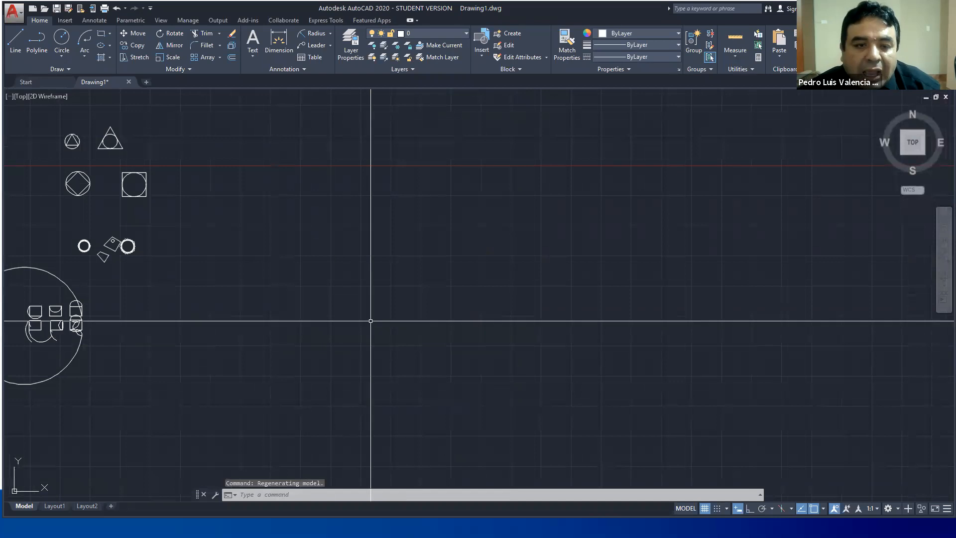
pyautogui.write('EL')
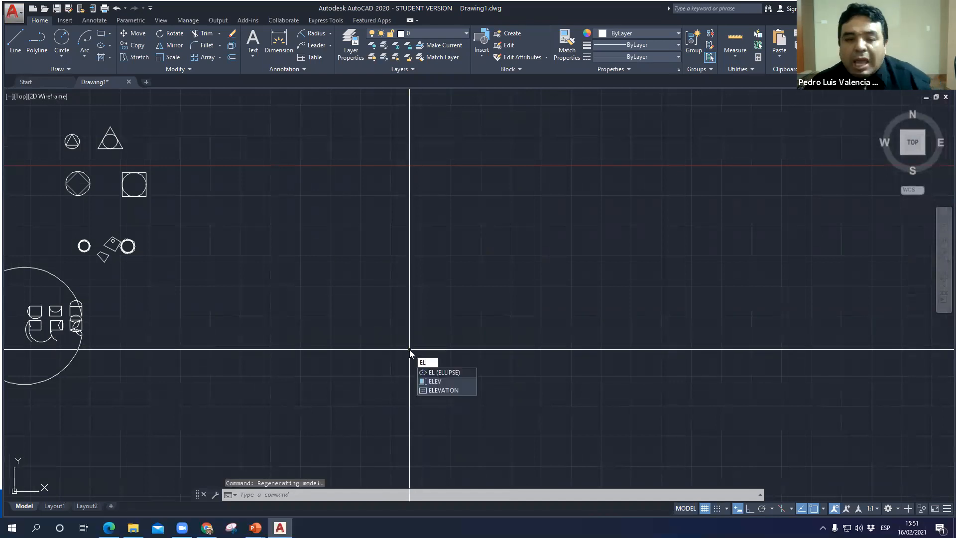
pyautogui.press('Return')
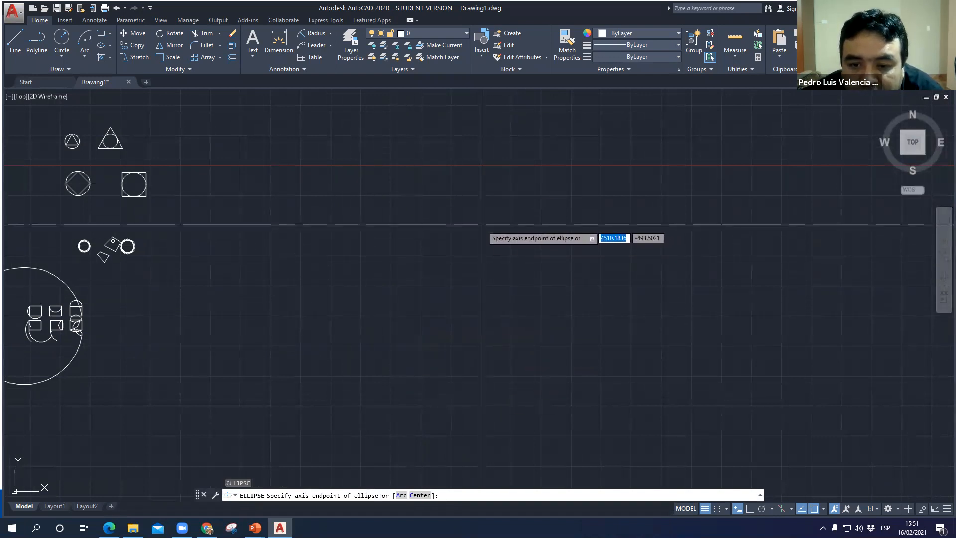
pyautogui.click(481, 225)
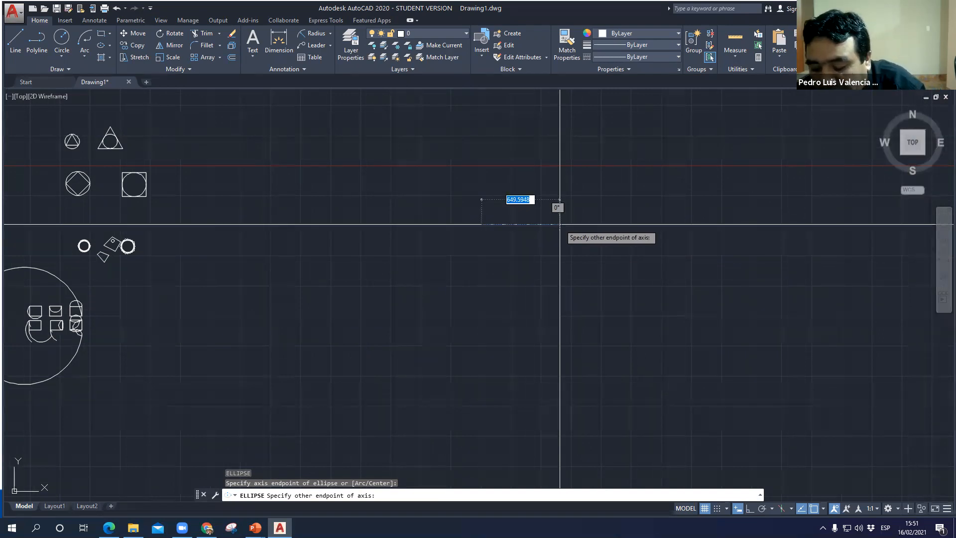
pyautogui.press('Return')
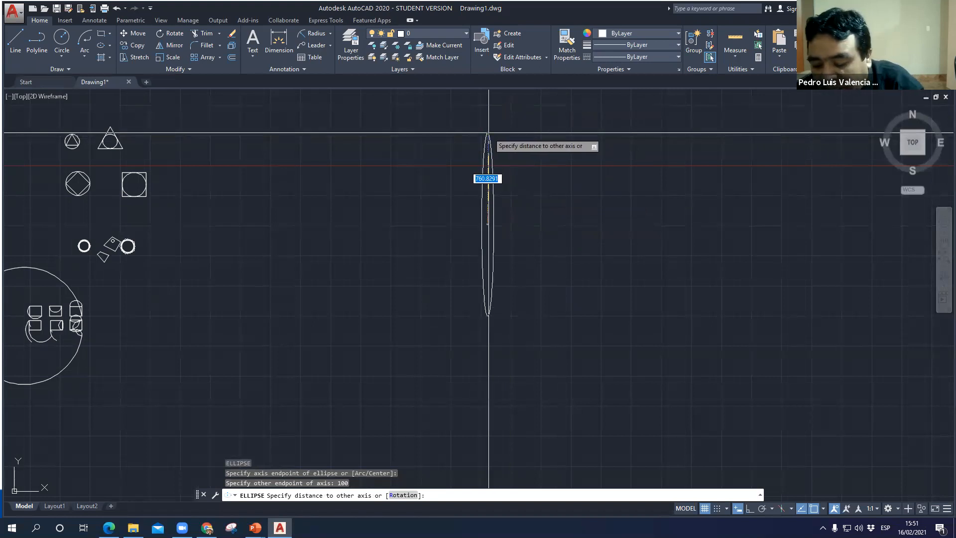
pyautogui.press('Return')
pyautogui.scroll(3, 476, 214)
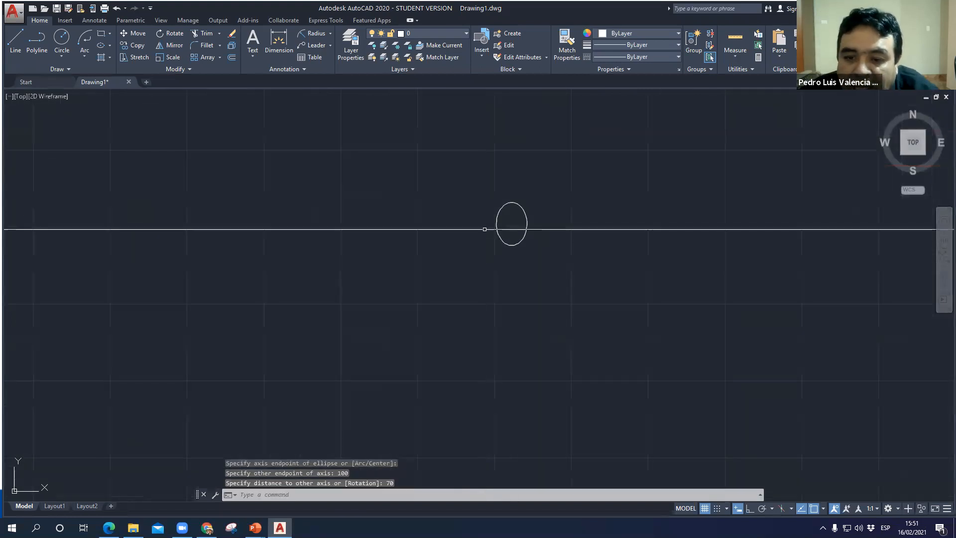
pyautogui.scroll(5, 514, 208)
# - Draw a second axis-endpoint ellipse below and right of the first, with a 50 horizontal axis and a distance of 10 to the other axis
pyautogui.moveTo(515, 261); pyautogui.dragTo(364, 165, button='middle')
pyautogui.press('Return')
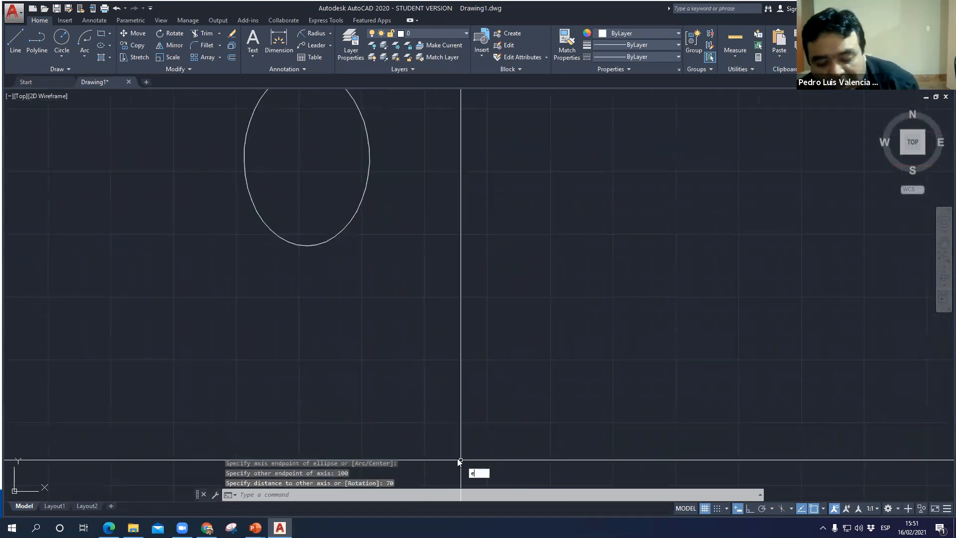
pyautogui.click(485, 359)
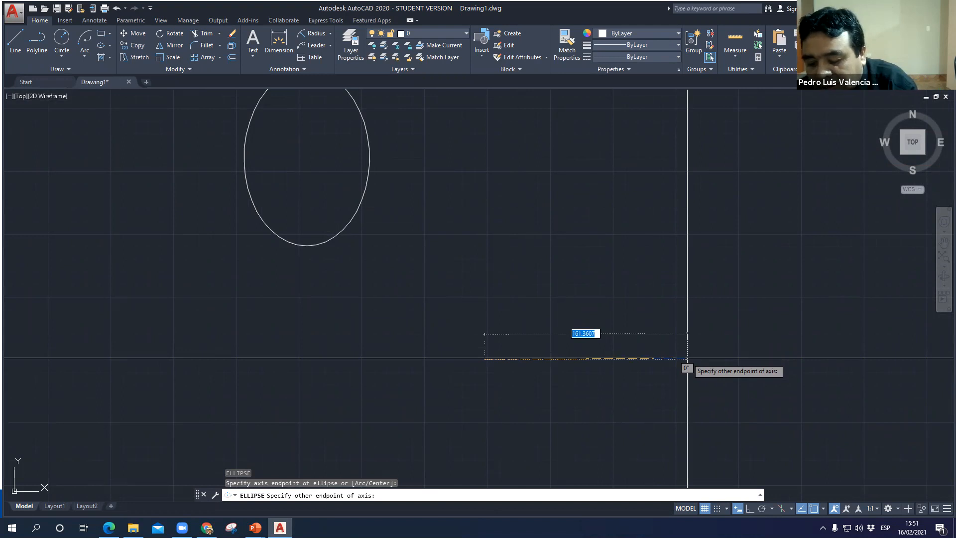
pyautogui.press('Return')
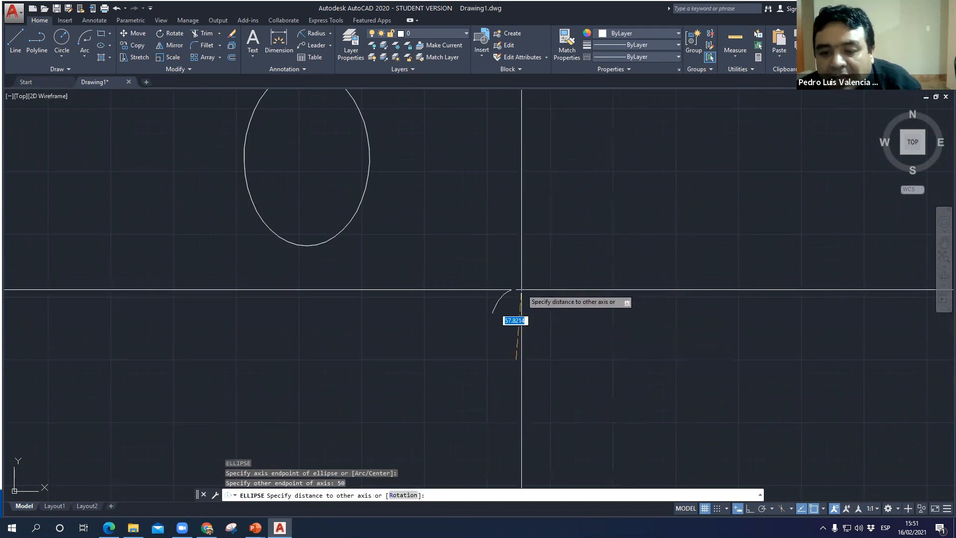
pyautogui.write('10')
pyautogui.press('Return')
pyautogui.moveTo(506, 348); pyautogui.dragTo(506, 338, button='middle')
pyautogui.scroll(2, 507, 338)
pyautogui.scroll(4, 483, 280)
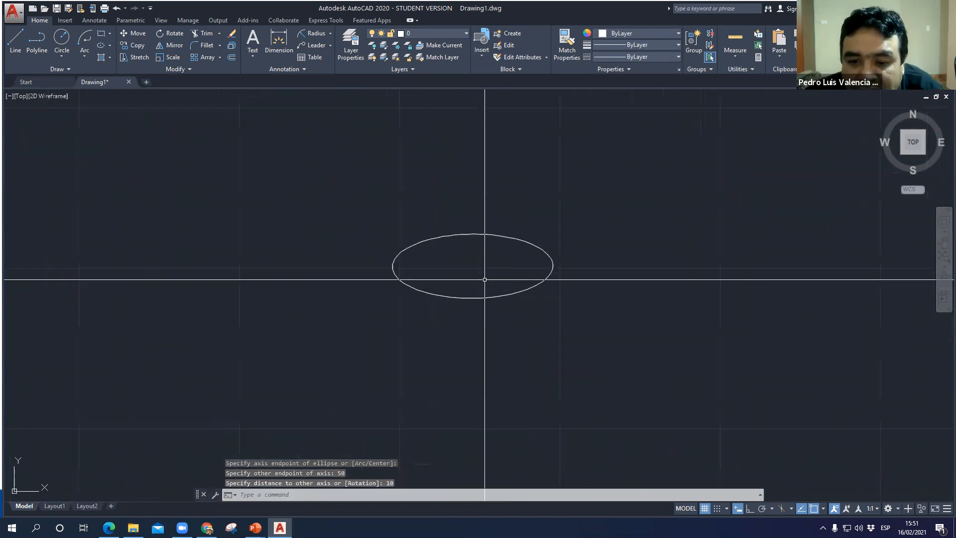
# - Add a linear dimension between the second ellipse's left and right quadrants, placing the dimension line inside it just above the center
pyautogui.click(327, 36)
pyautogui.click(331, 36)
pyautogui.click(323, 49)
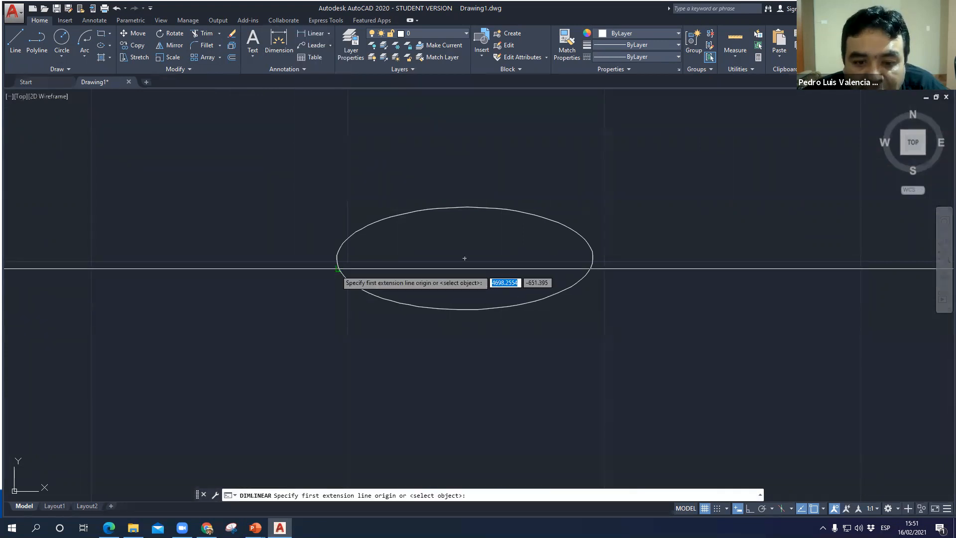
pyautogui.click(337, 258)
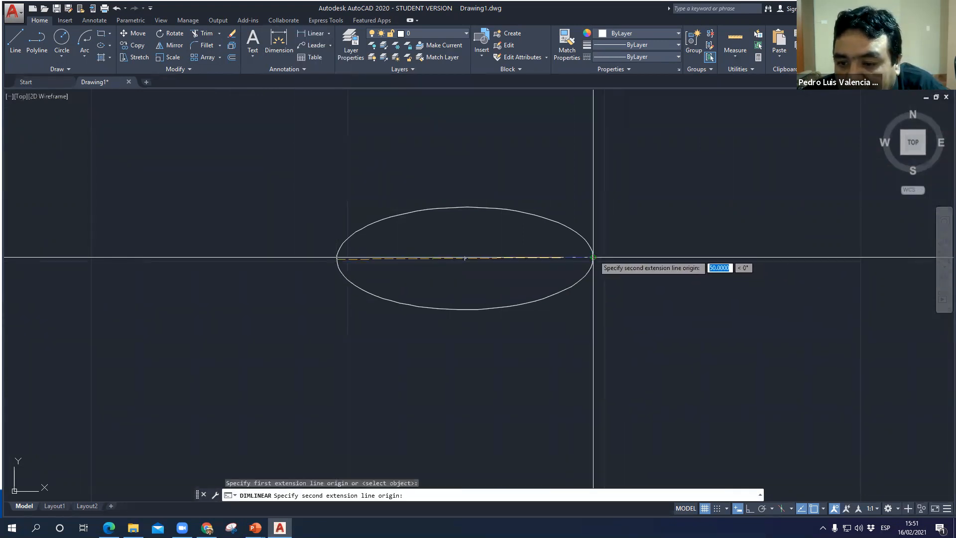
pyautogui.click(594, 257)
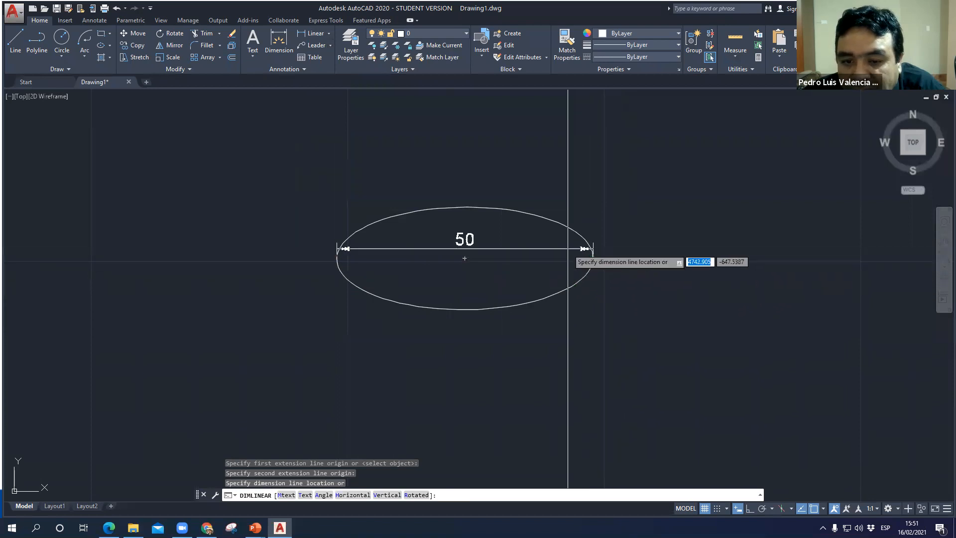
pyautogui.click(568, 248)
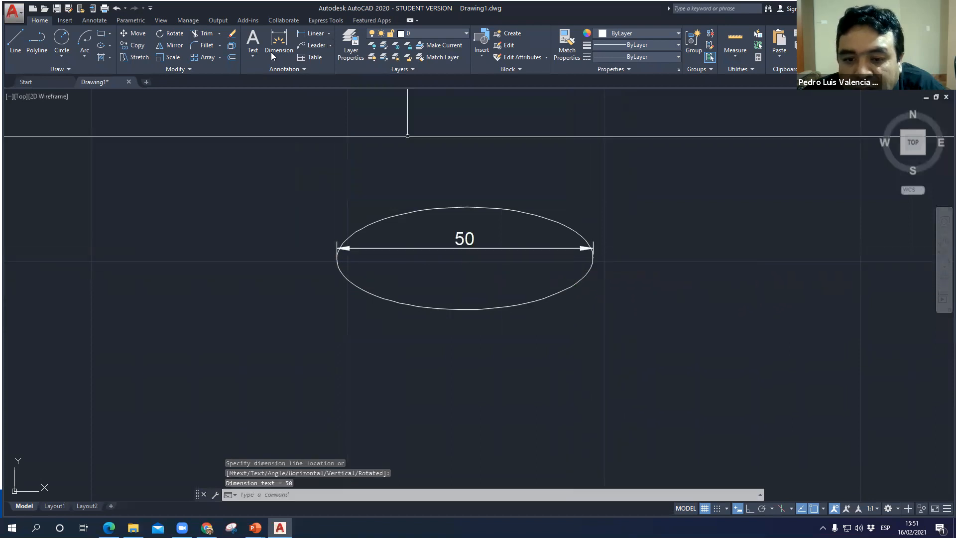
pyautogui.click(328, 36)
pyautogui.click(326, 49)
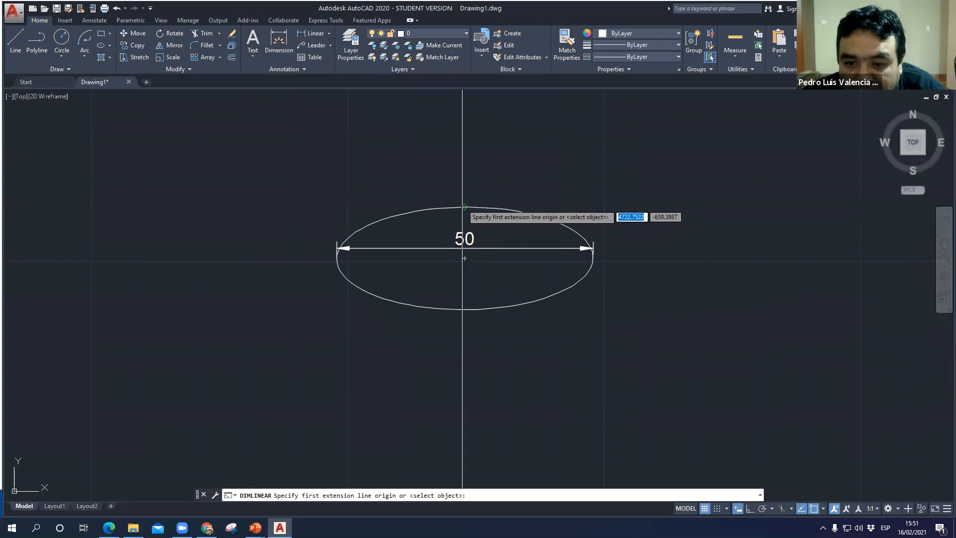
pyautogui.click(465, 206)
pyautogui.click(465, 305)
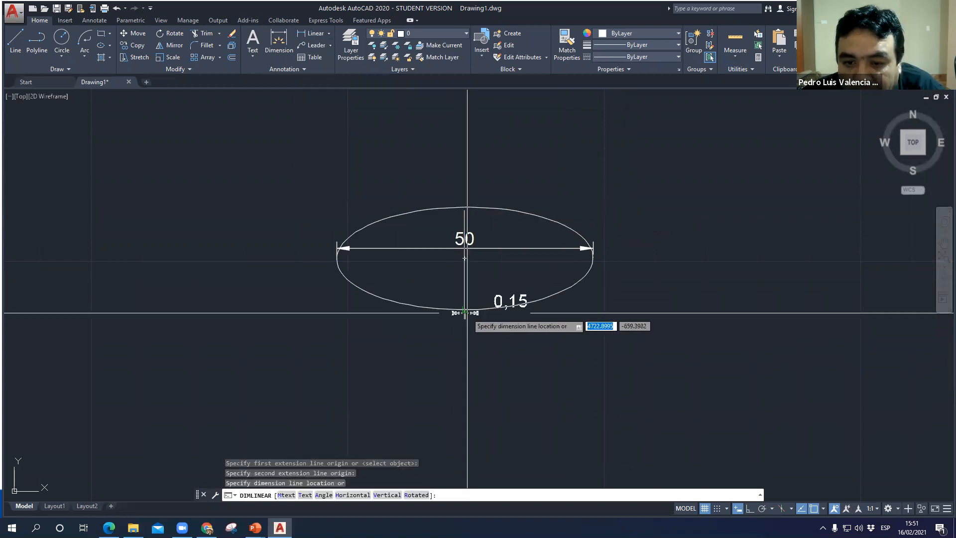
pyautogui.press('Escape')
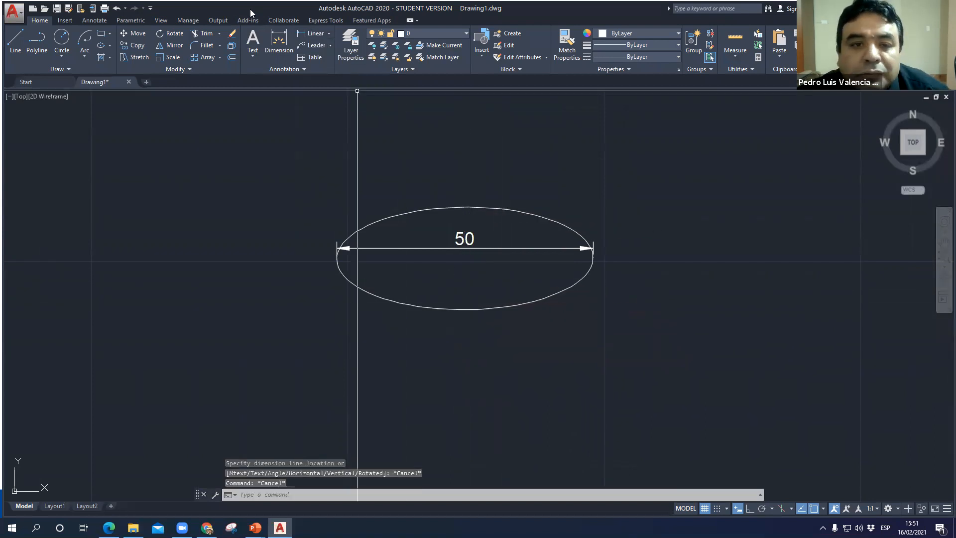
# - Add a vertical linear dimension between the second ellipse's top and bottom quadrants, placing it inside the ellipse's right half
pyautogui.click(306, 33)
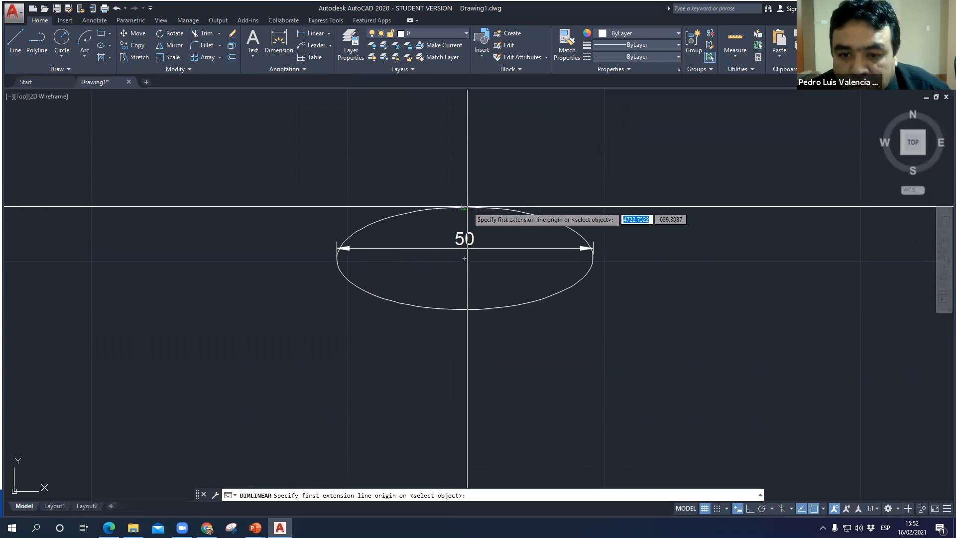
pyautogui.click(465, 206)
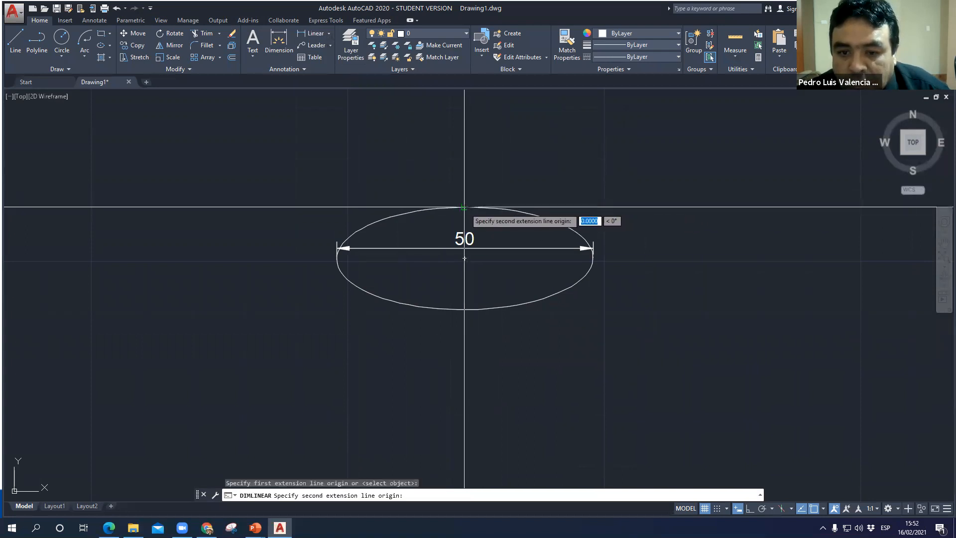
pyautogui.click(466, 311)
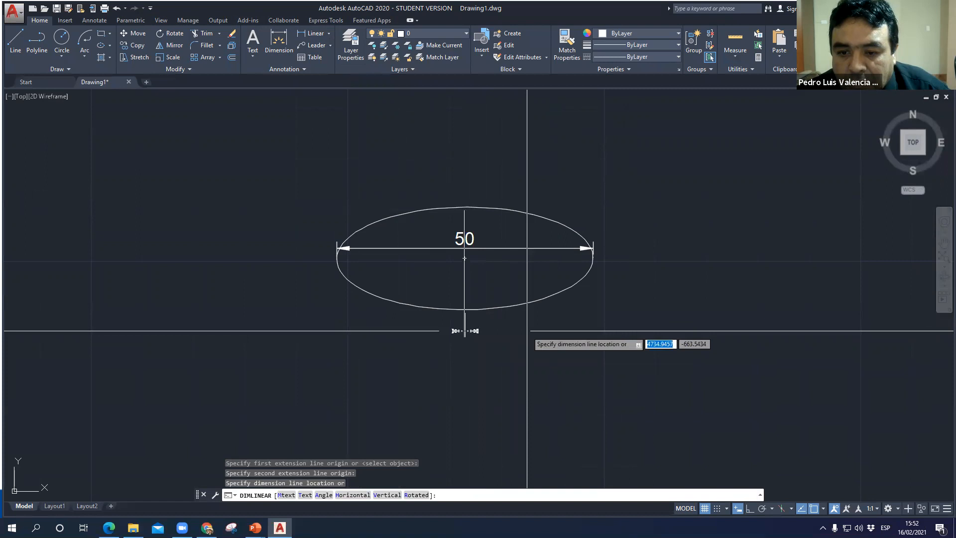
pyautogui.click(547, 216)
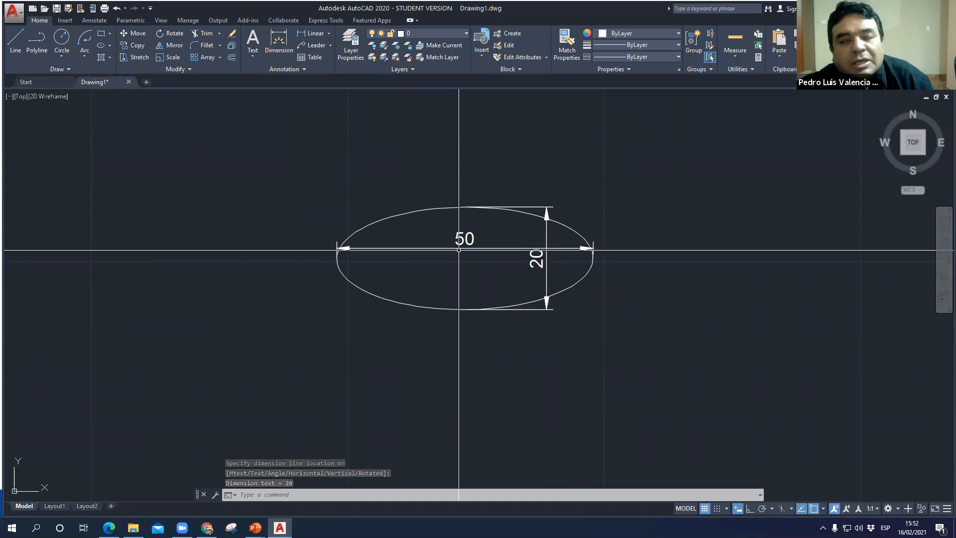
pyautogui.press('Escape')
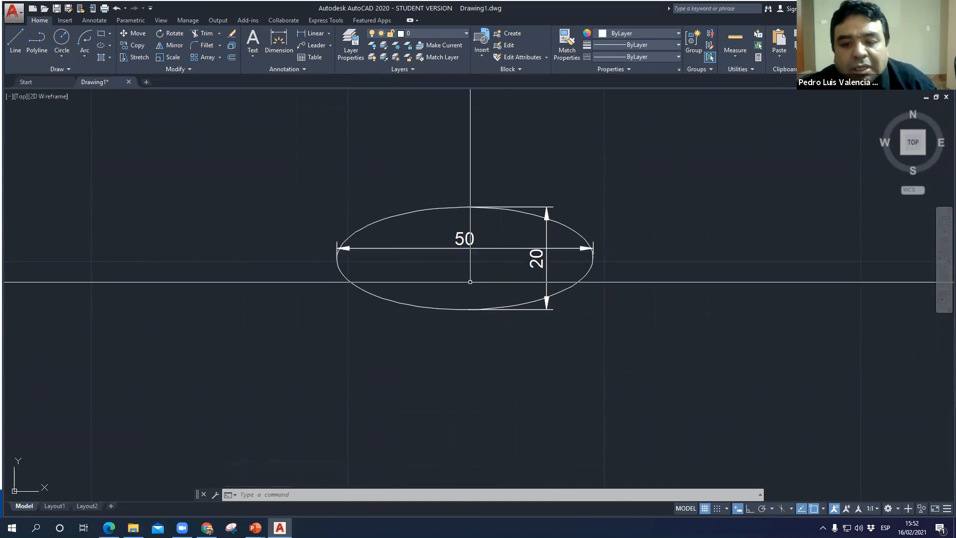
pyautogui.moveTo(523, 337); pyautogui.dragTo(443, 308, button='middle')
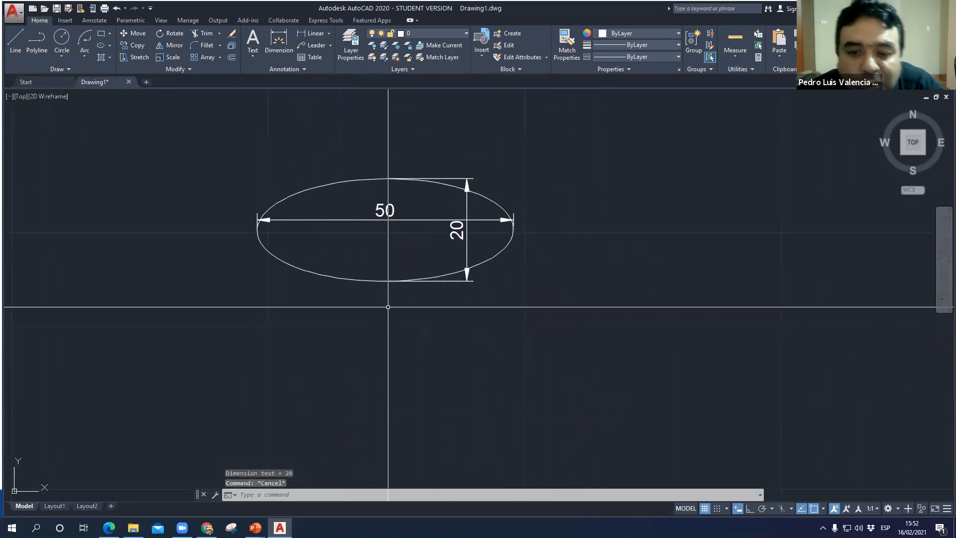
pyautogui.scroll(-4, 420, 283)
pyautogui.moveTo(584, 312); pyautogui.dragTo(190, 340, button='middle')
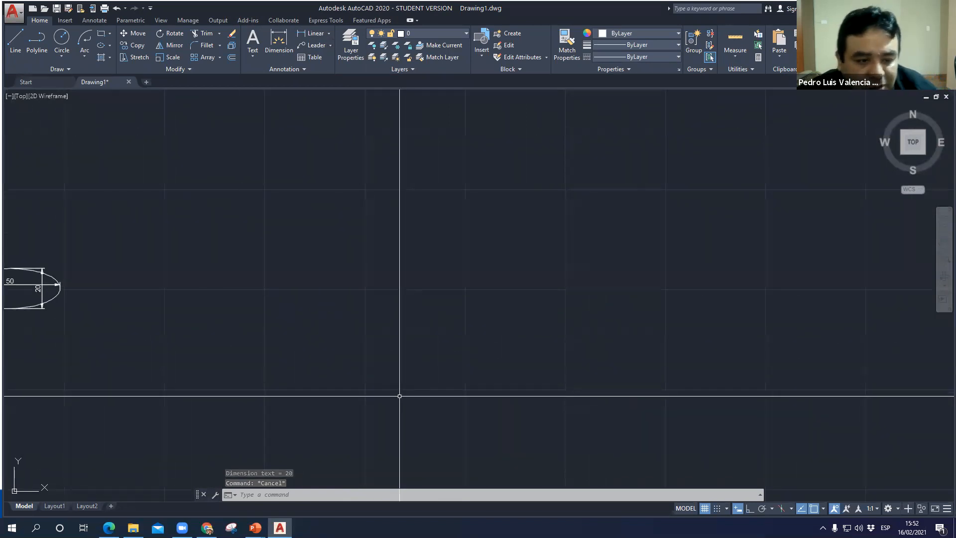
# - Define an elliptical arc in the empty area beside the dimensioned ellipse, with a nearly horizontal 40 axis and a distance of 10 to the other axis
pyautogui.press('Return')
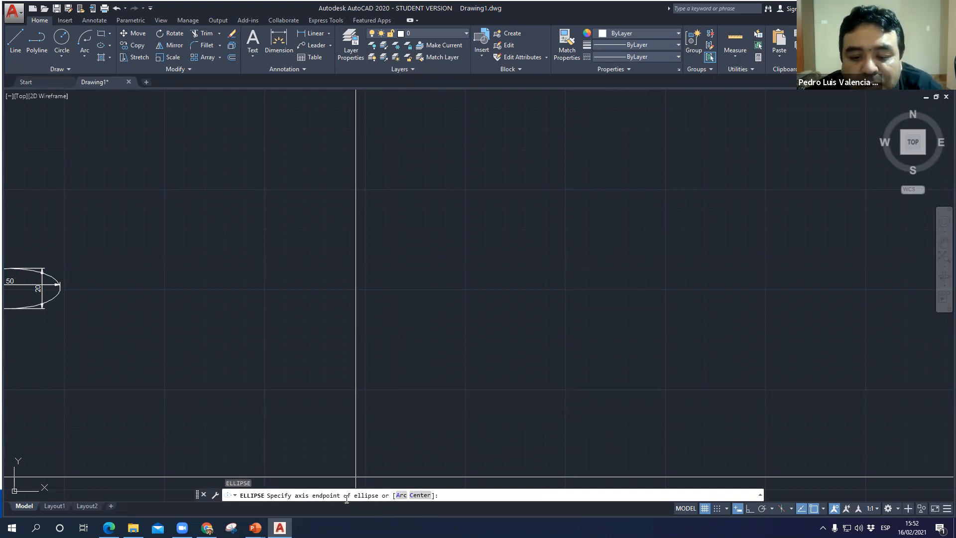
pyautogui.click(402, 495)
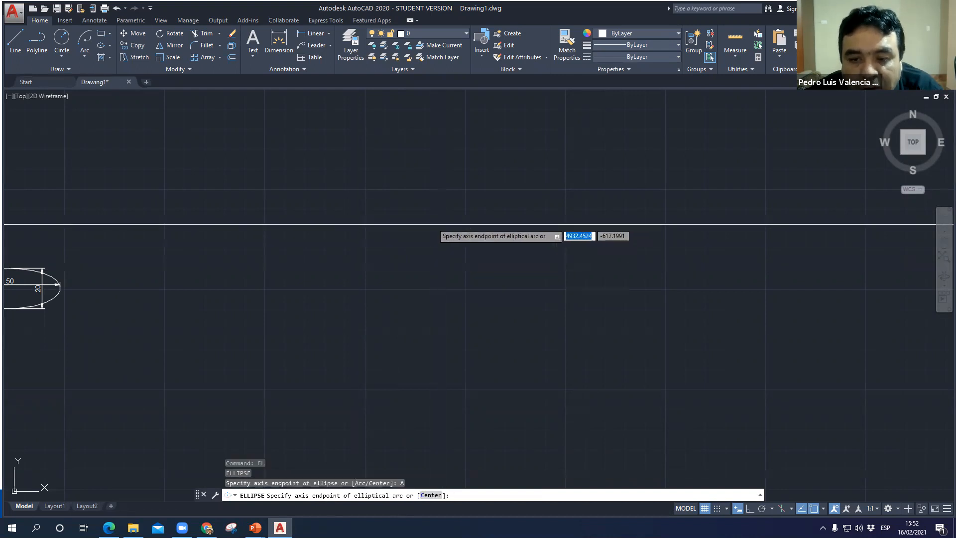
pyautogui.click(421, 239)
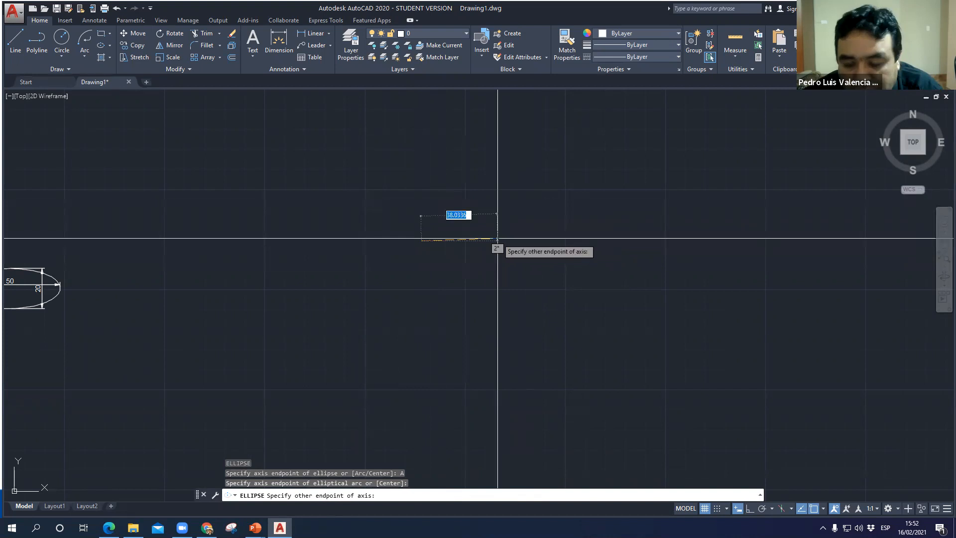
pyautogui.write('40')
pyautogui.press('Return')
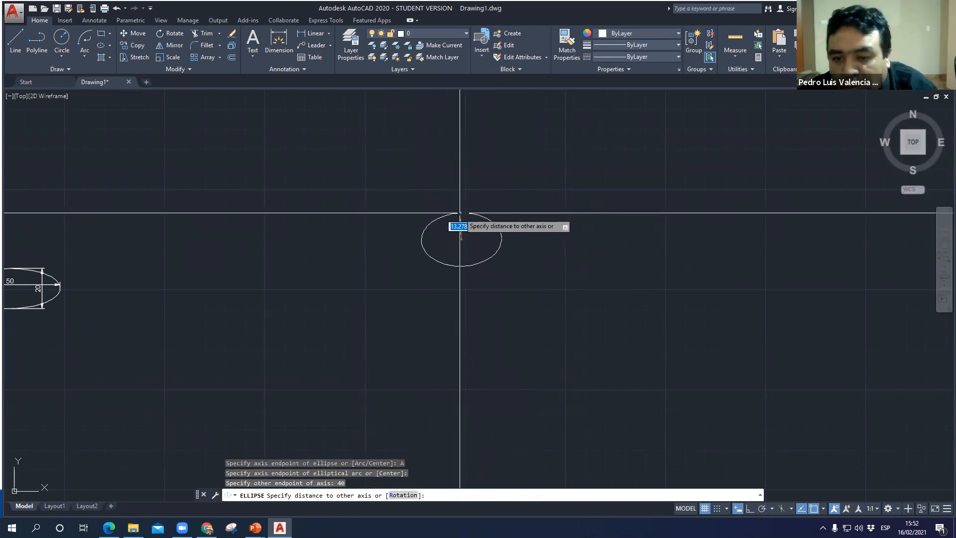
pyautogui.write('10')
pyautogui.press('Return')
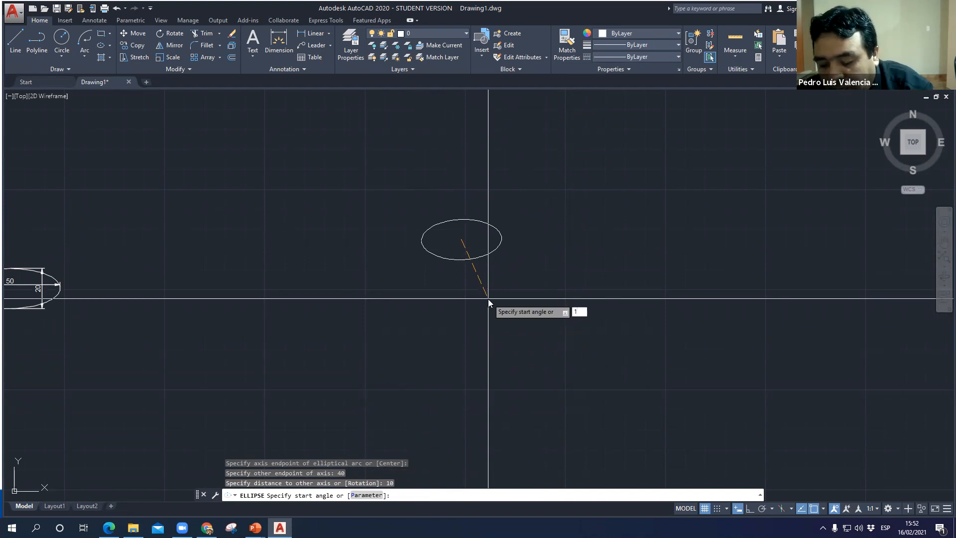
# - Finish the elliptical arc with a start angle of 90 and an end angle of 200, and select it briefly to inspect its shape
pyautogui.write('90')
pyautogui.press('Return')
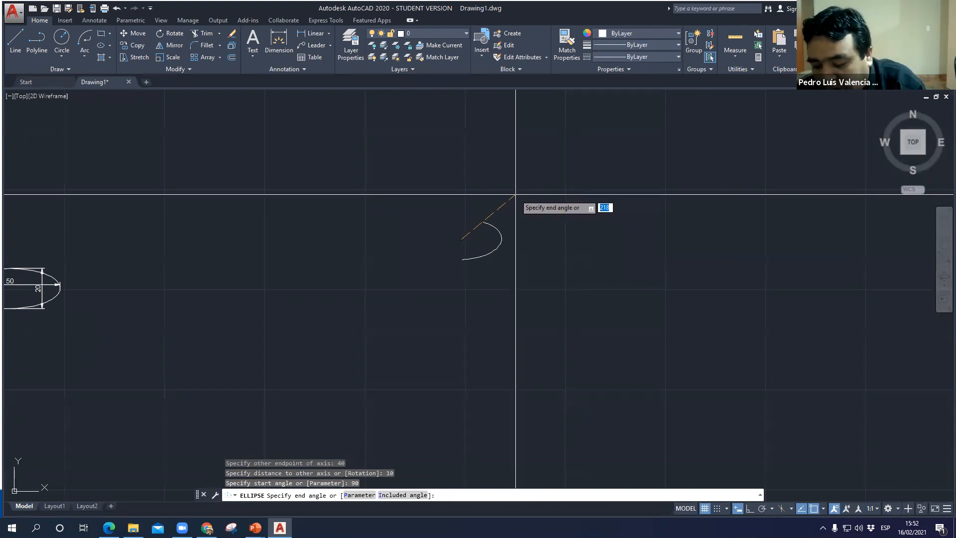
pyautogui.press('Return')
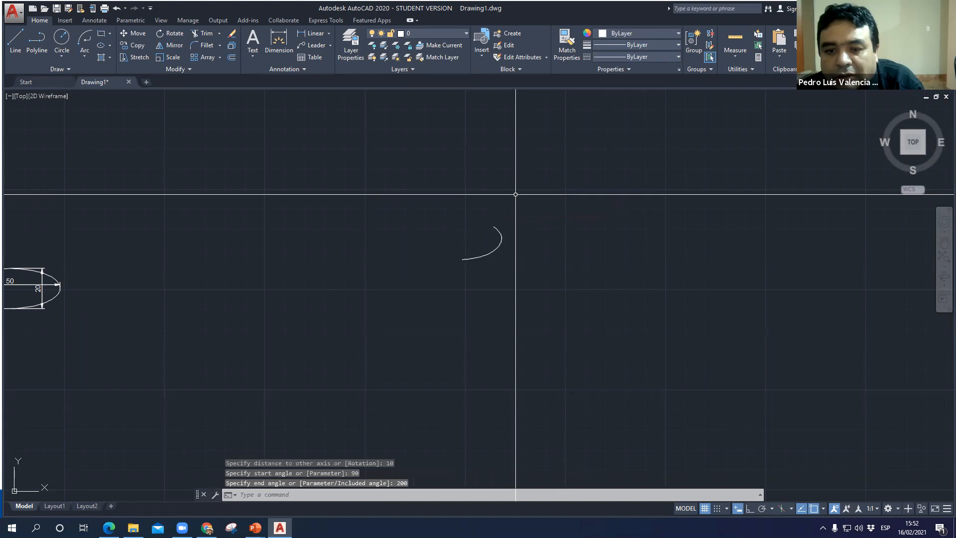
pyautogui.scroll(3, 495, 230)
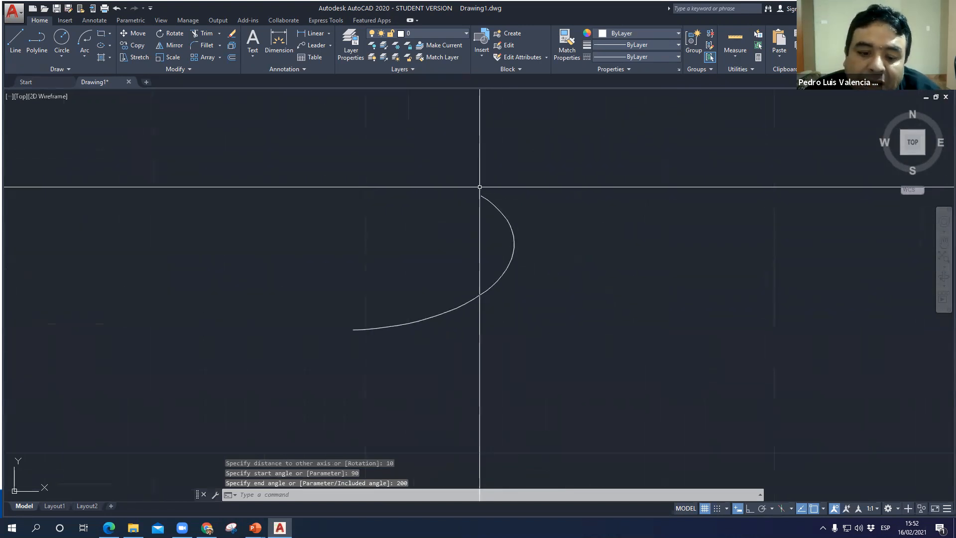
pyautogui.click(400, 323)
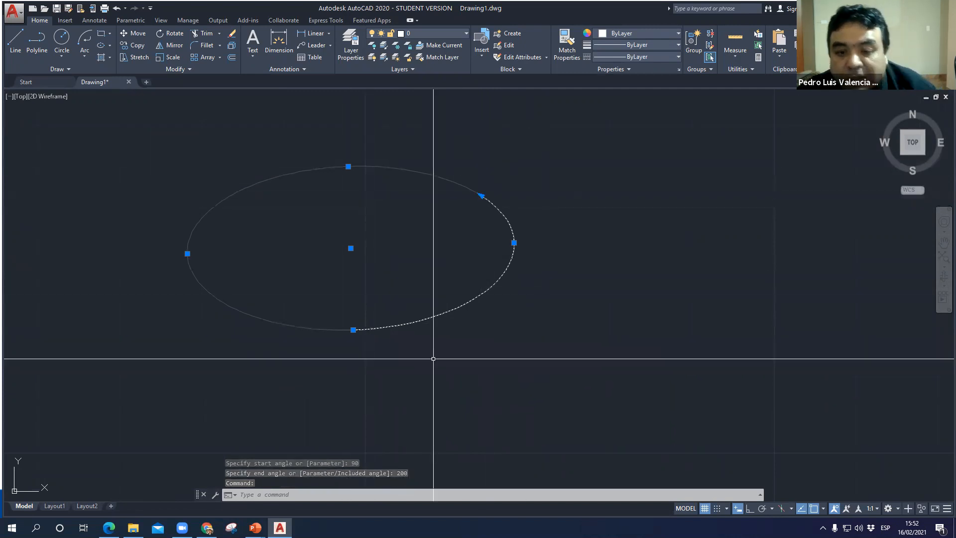
pyautogui.press('Escape')
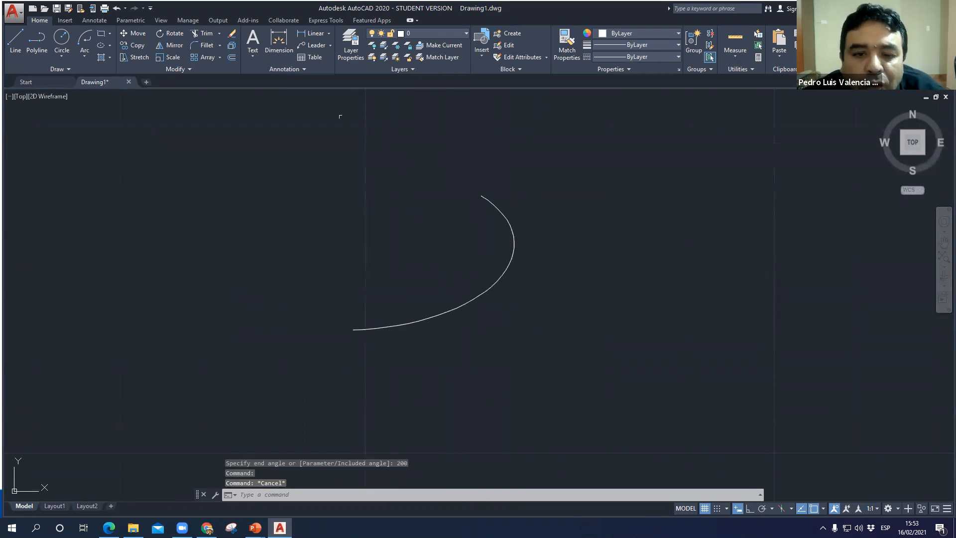
pyautogui.click(502, 273)
pyautogui.press('Escape')
# - Define a second elliptical arc below and right of the first, with a nearly horizontal 30 axis and a distance of 40 to the other axis
pyautogui.write('el')
pyautogui.press('Return')
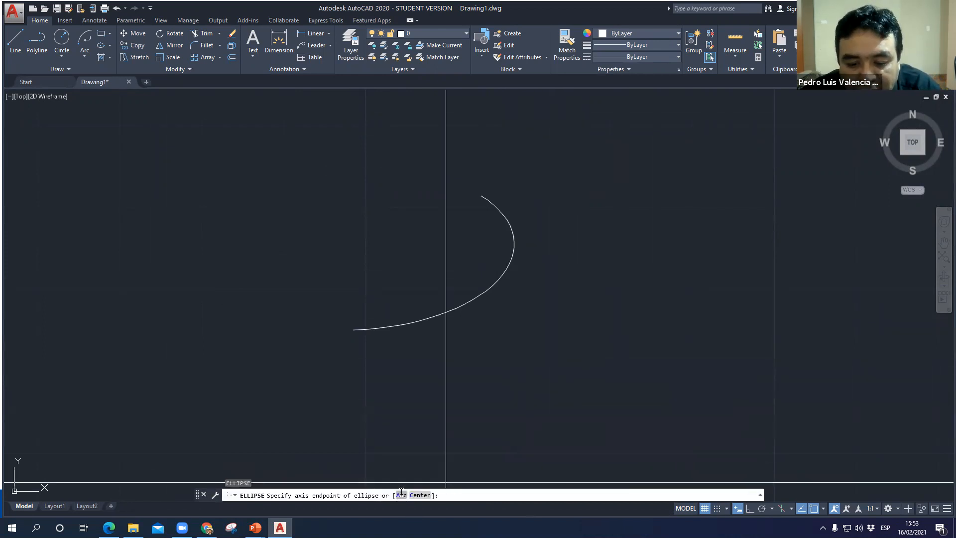
pyautogui.click(401, 494)
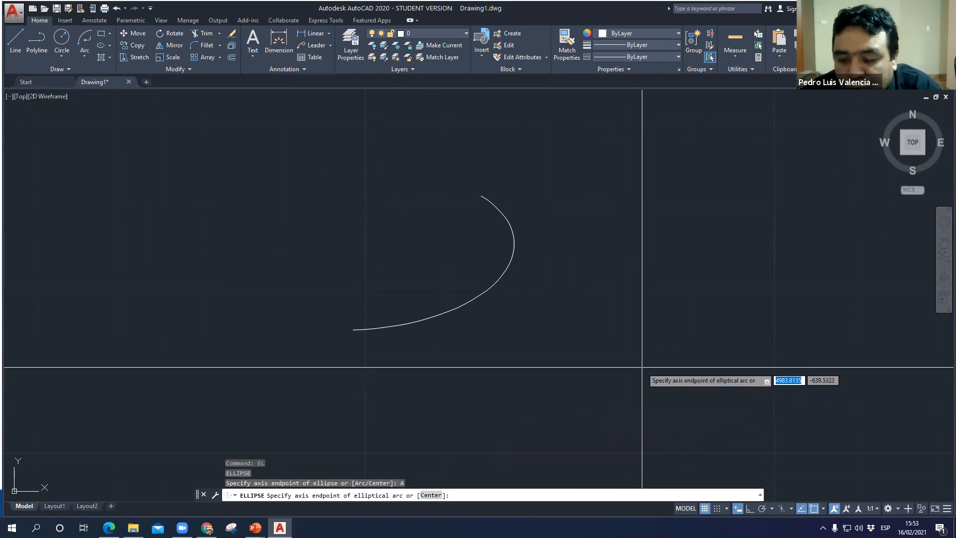
pyautogui.click(631, 367)
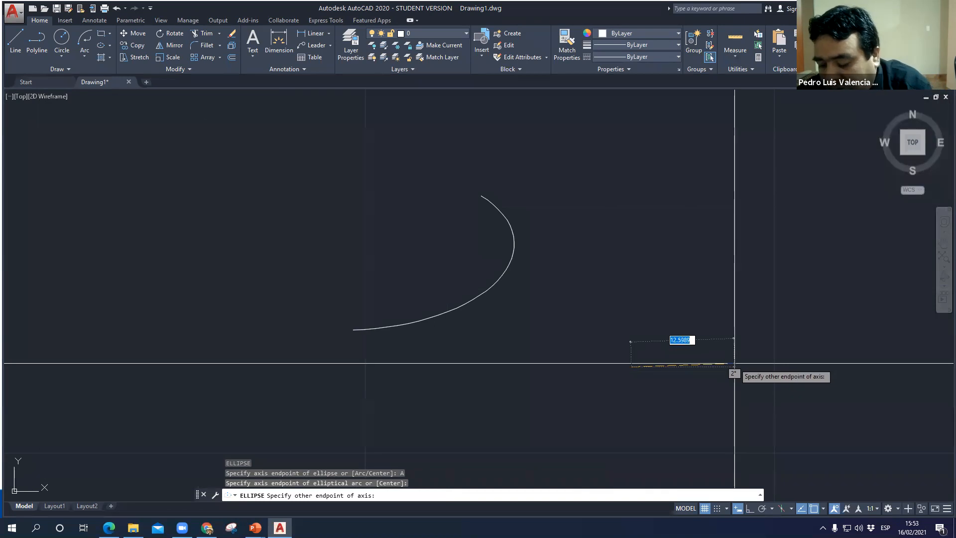
pyautogui.write('30')
pyautogui.press('Return')
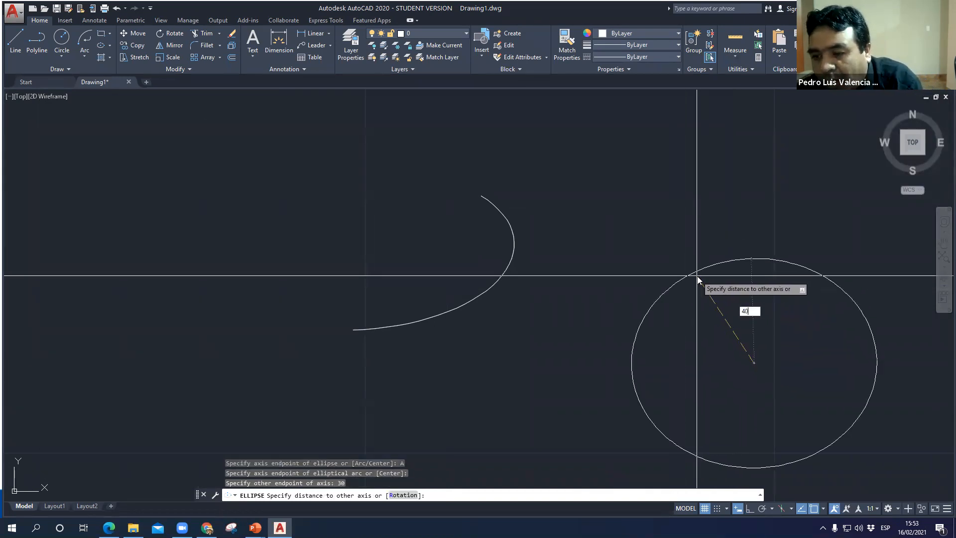
pyautogui.press('Return')
pyautogui.scroll(-6, 687, 254)
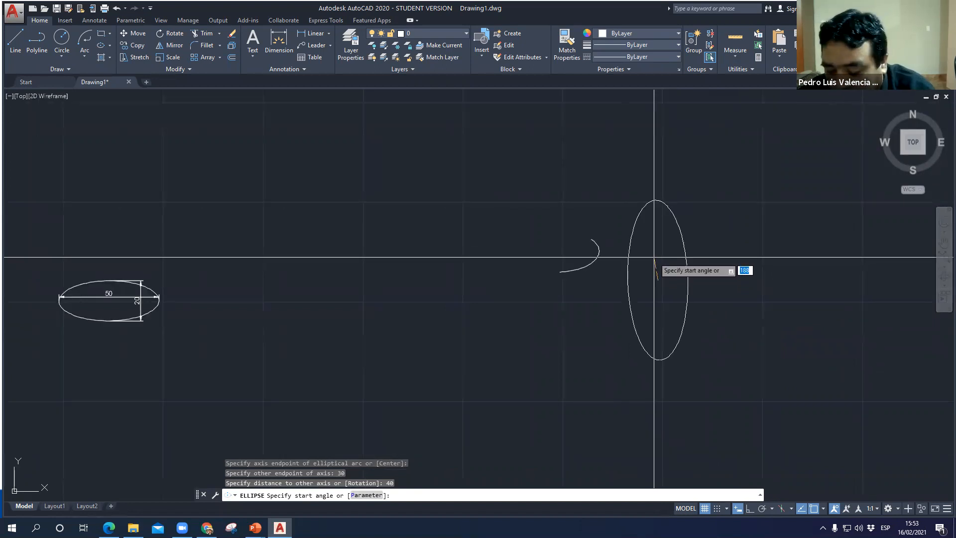
# - Finish the second elliptical arc with a start angle of 30 and an end angle of 90, and inspect the curve
pyautogui.write('30')
pyautogui.press('Return')
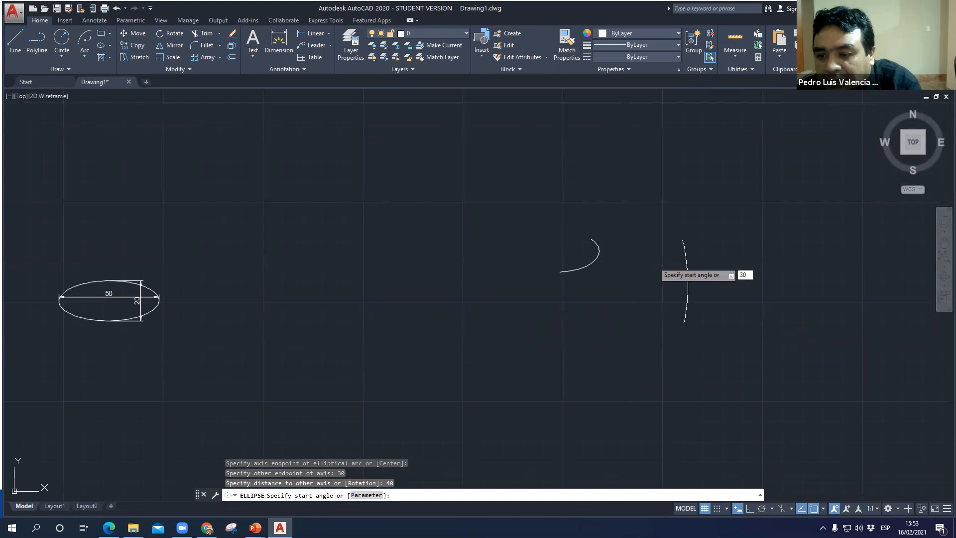
pyautogui.write('90')
pyautogui.press('Return')
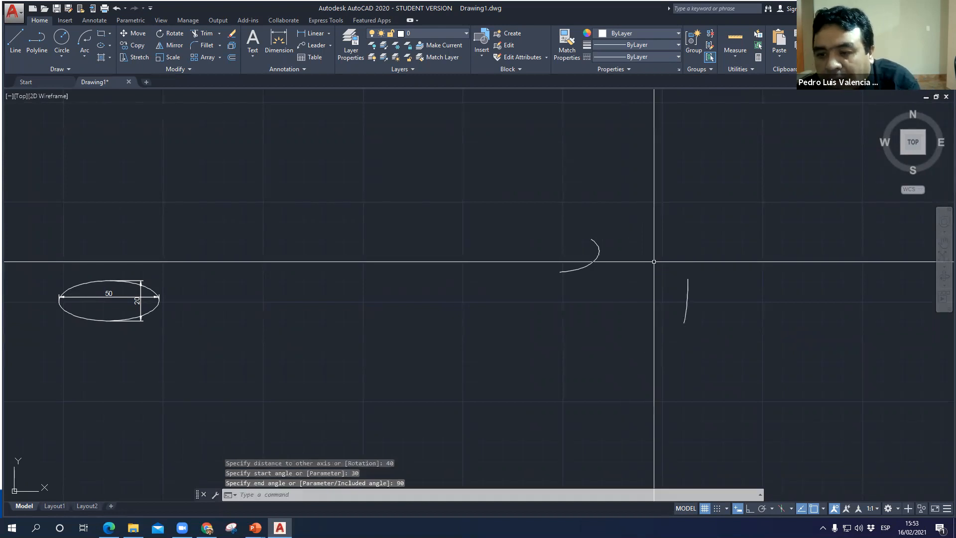
pyautogui.scroll(5, 697, 299)
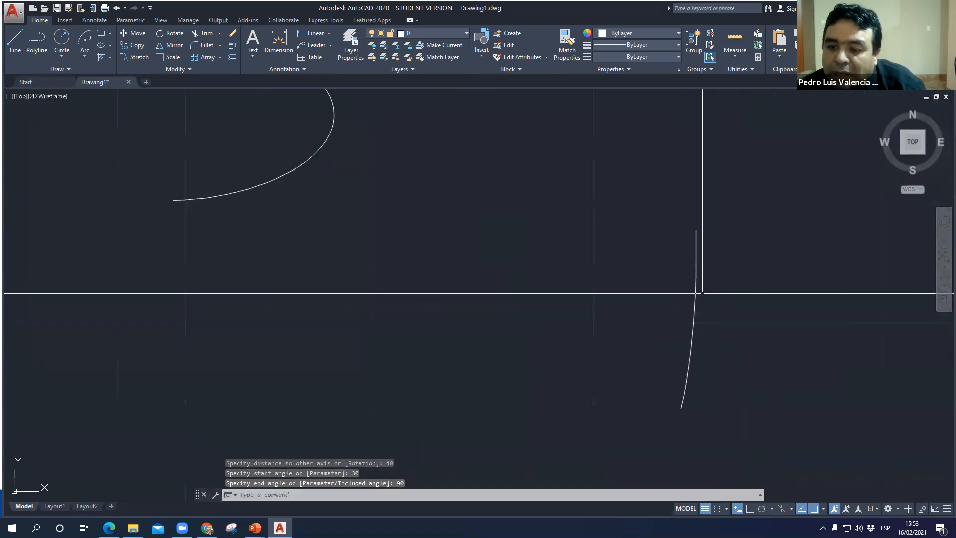
pyautogui.click(695, 293)
pyautogui.scroll(-5, 690, 309)
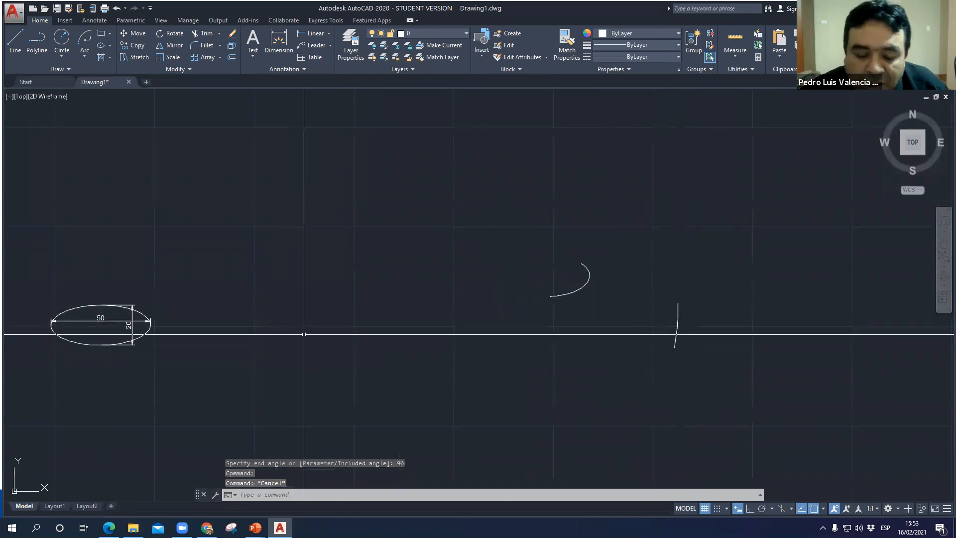
# - Draw a center-based ellipse between the dimensioned ellipse and the first elliptical arc, with its axis endpoint at 100 and a distance of 40 to the other axis
pyautogui.write('el')
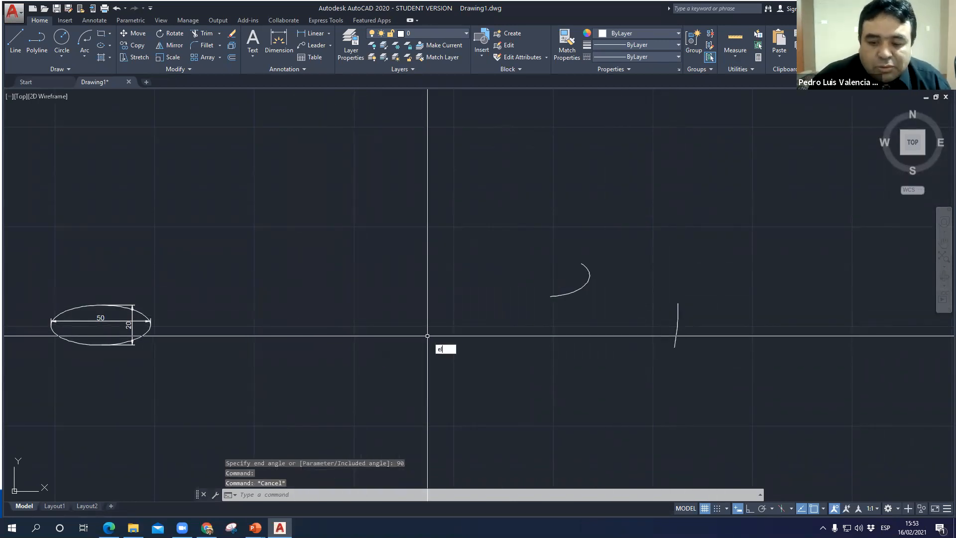
pyautogui.press('Return')
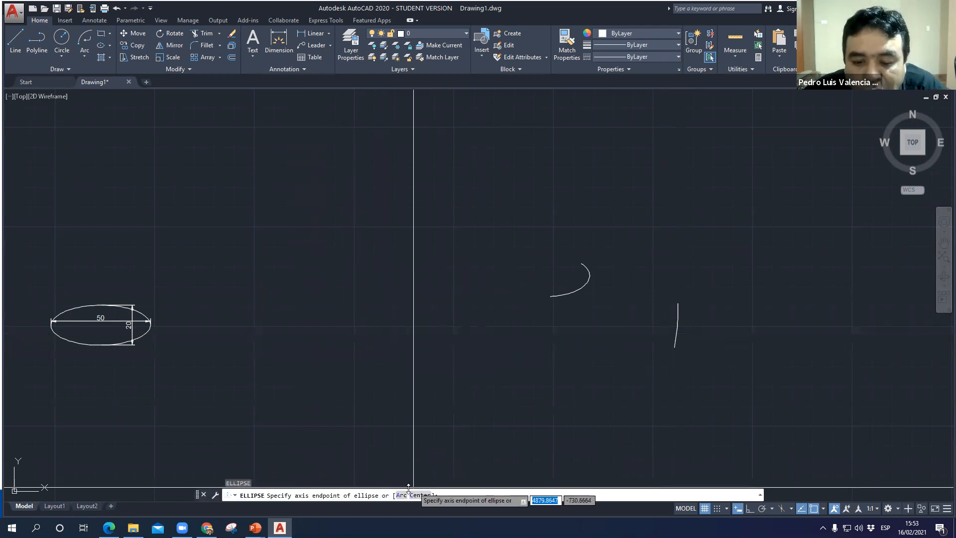
pyautogui.click(420, 498)
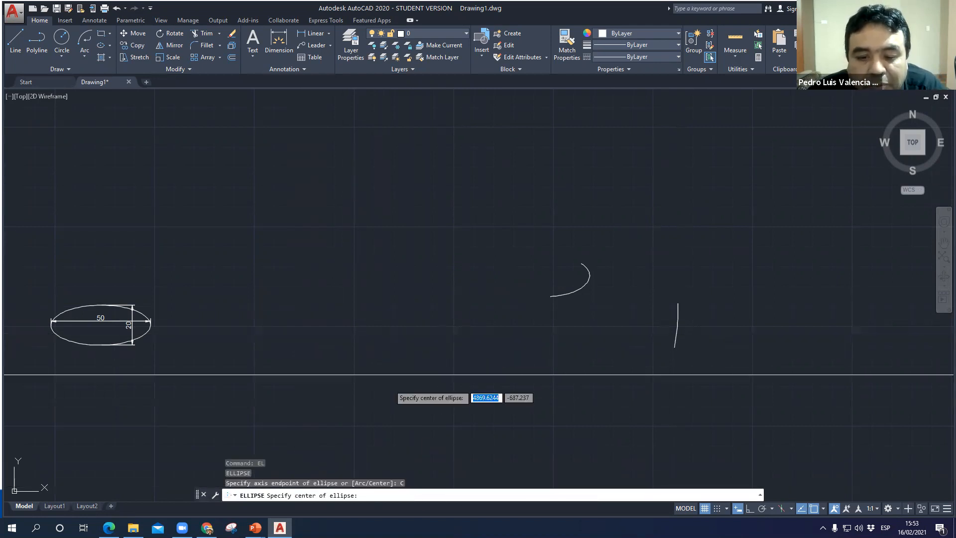
pyautogui.click(353, 226)
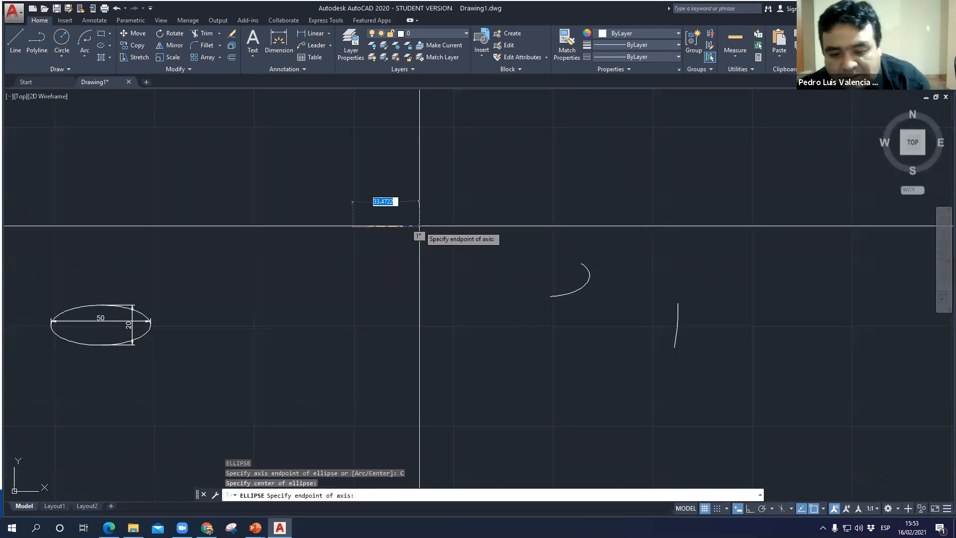
pyautogui.write('100')
pyautogui.press('Return')
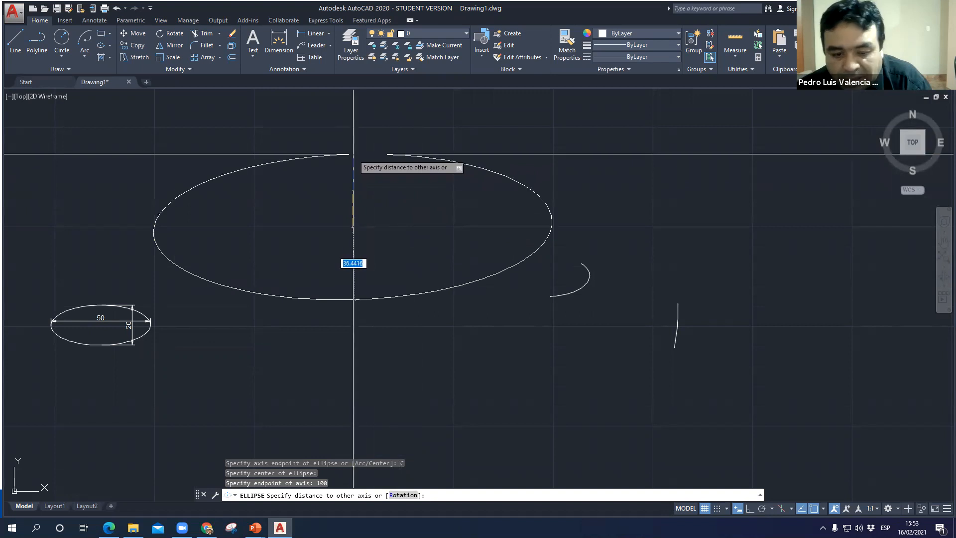
pyautogui.write('40')
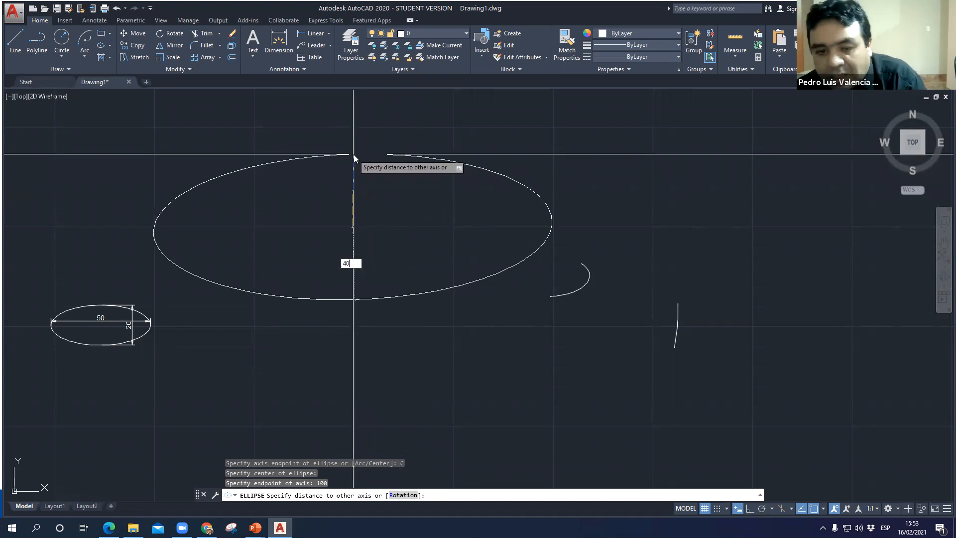
pyautogui.press('Return')
pyautogui.scroll(-3, 373, 341)
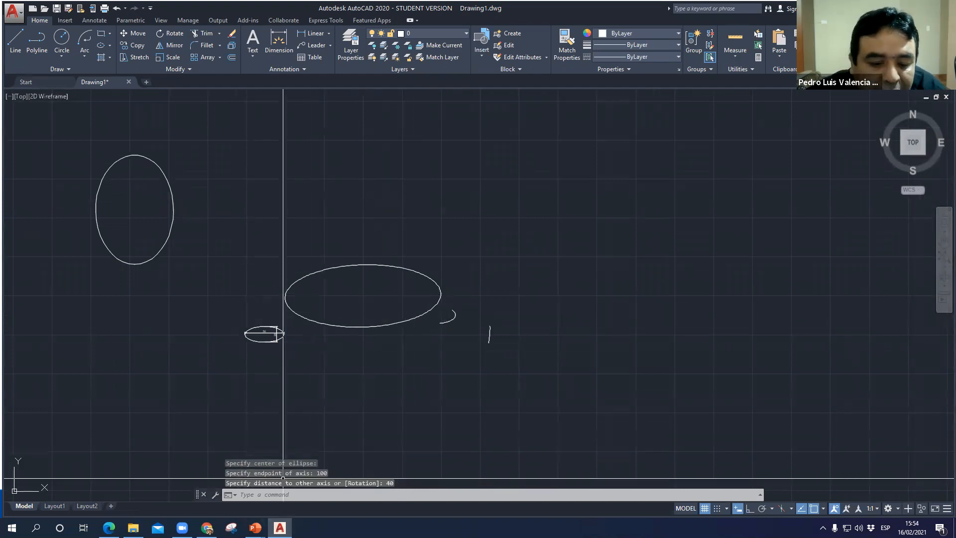
# - Switch to the PowerPoint slide show and advance past the ellipse command slide to the PUNTO slide
pyautogui.moveTo(254, 528)
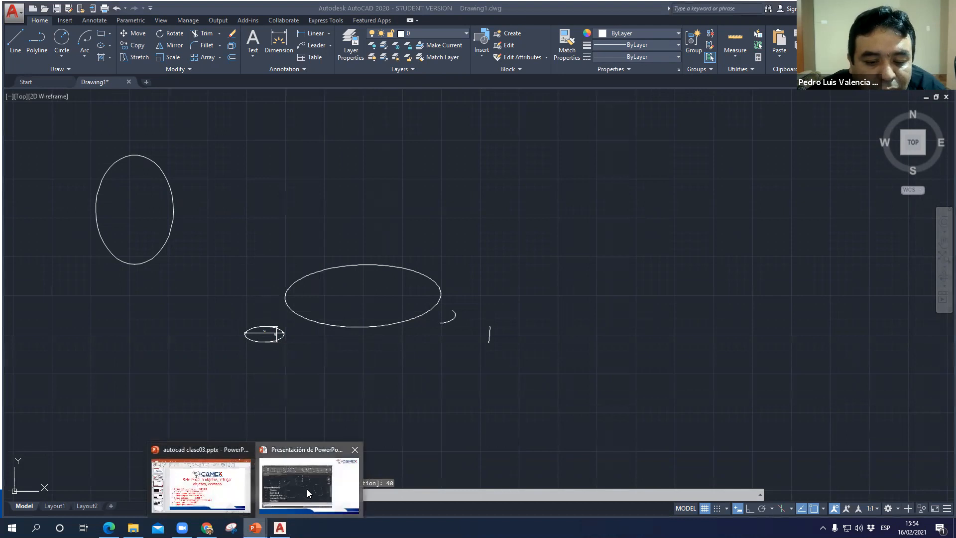
pyautogui.click(306, 489)
pyautogui.press('Right')
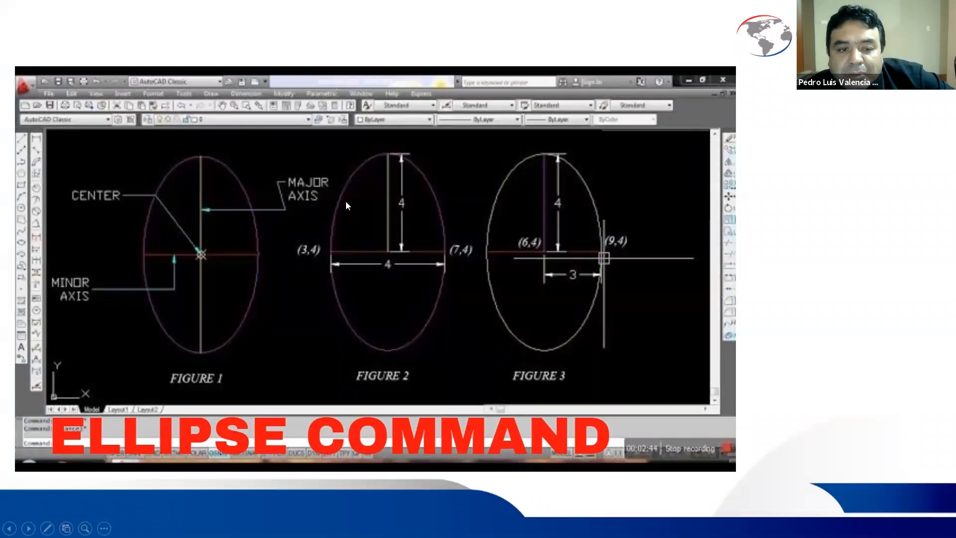
pyautogui.click(367, 223)
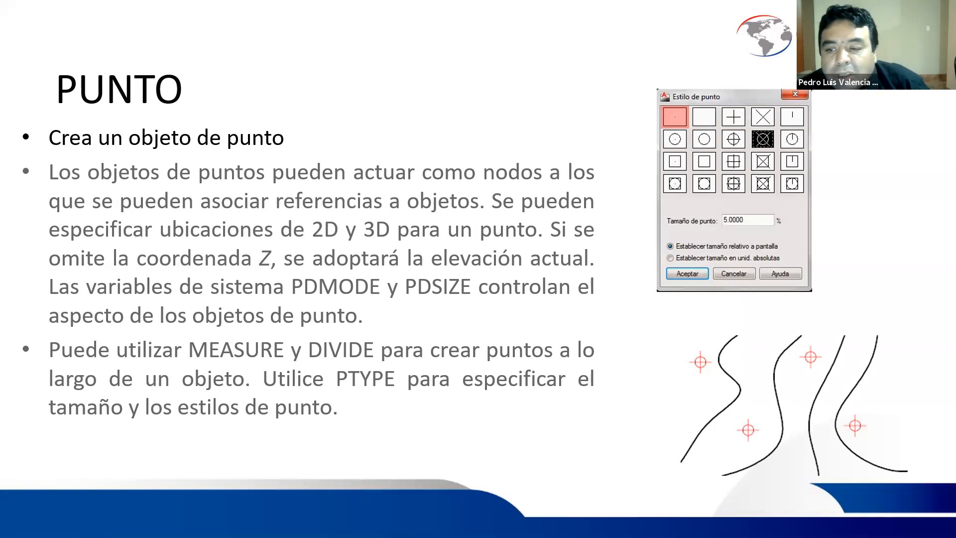
# - Return to AutoCAD and place a single point in the empty area right of the shapes, at about 6003, 10, and inspect it closely
pyautogui.hotkey('alt', 'Tab')
pyautogui.scroll(-4, 470, 410)
pyautogui.moveTo(470, 410); pyautogui.dragTo(40, 413, button='middle')
pyautogui.write('POIN')
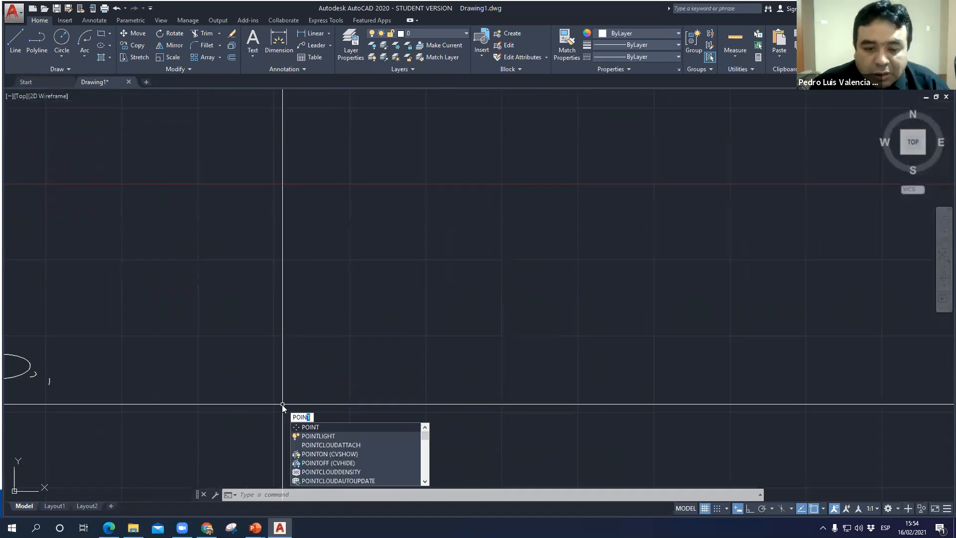
pyautogui.write('T')
pyautogui.press('Return')
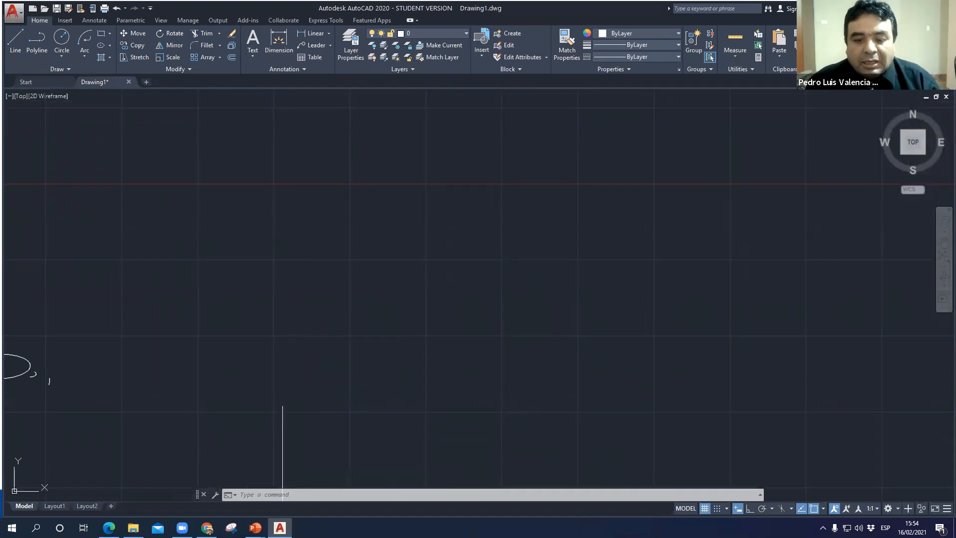
pyautogui.click(350, 181)
pyautogui.scroll(6, 344, 147)
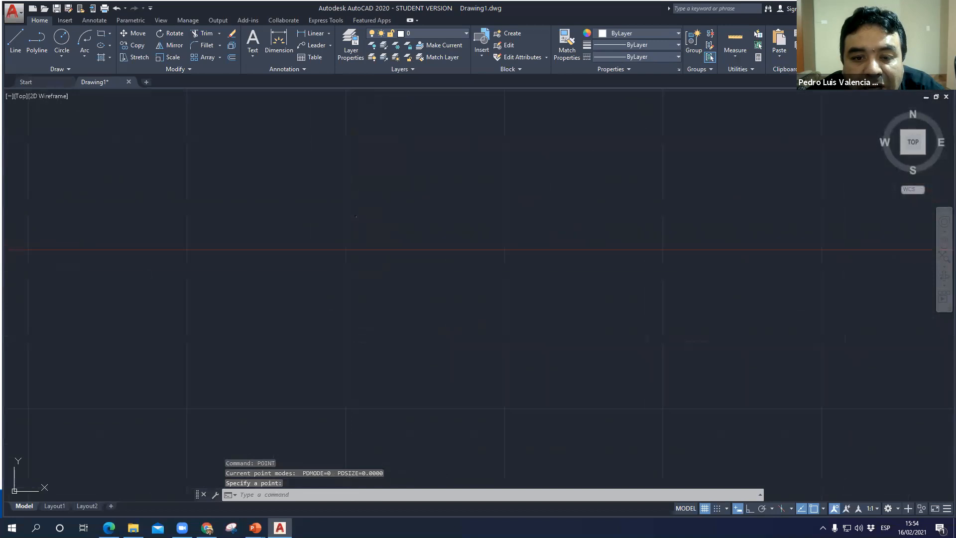
pyautogui.scroll(4, 354, 140)
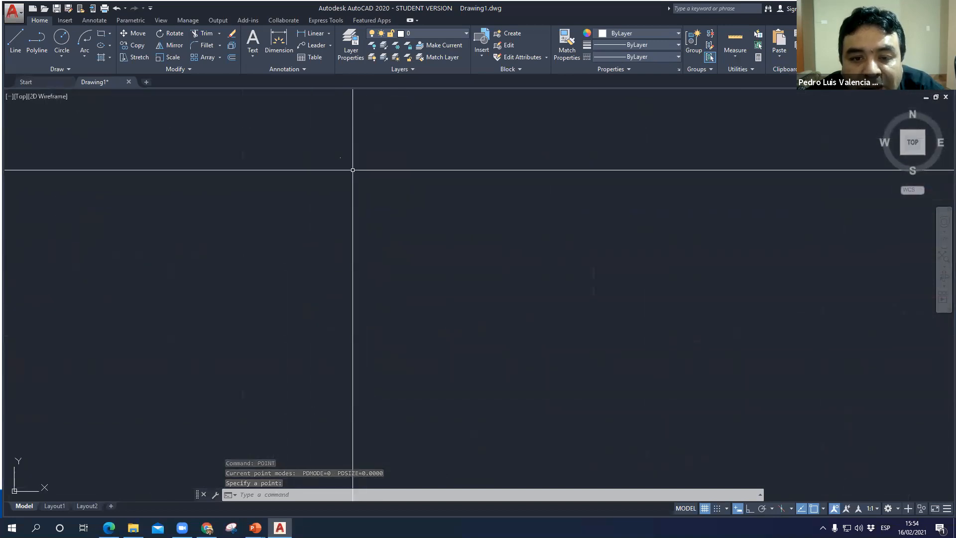
pyautogui.scroll(4, 323, 138)
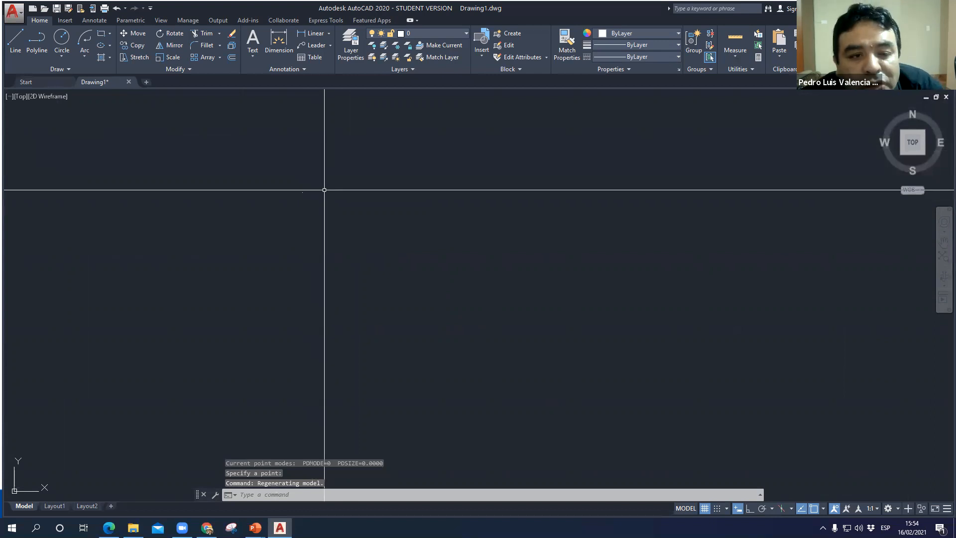
pyautogui.scroll(-4, 286, 233)
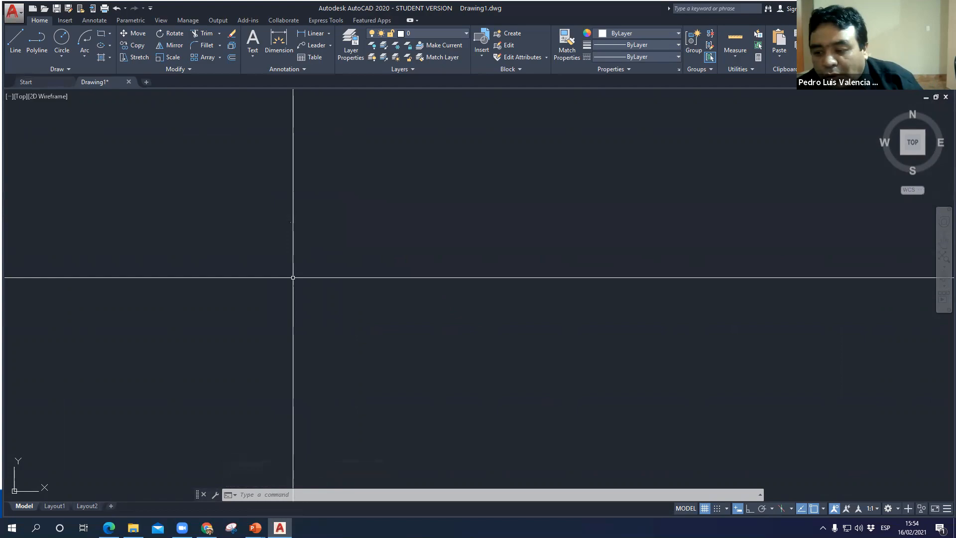
# - Switch between AutoCAD and the PowerPoint PUNTO slide to look up the system variables controlling point appearance
pyautogui.hotkey('alt', 'Tab')
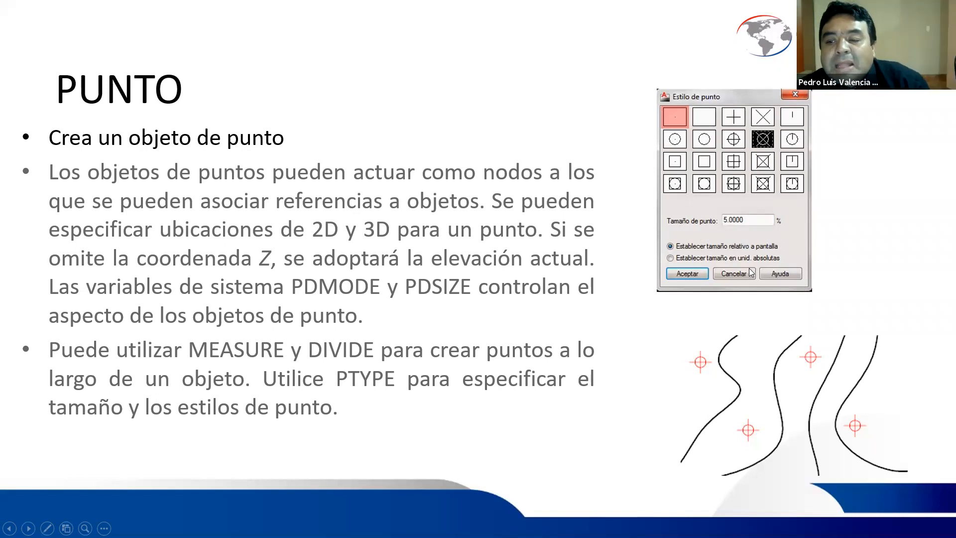
pyautogui.hotkey('alt', 'Tab')
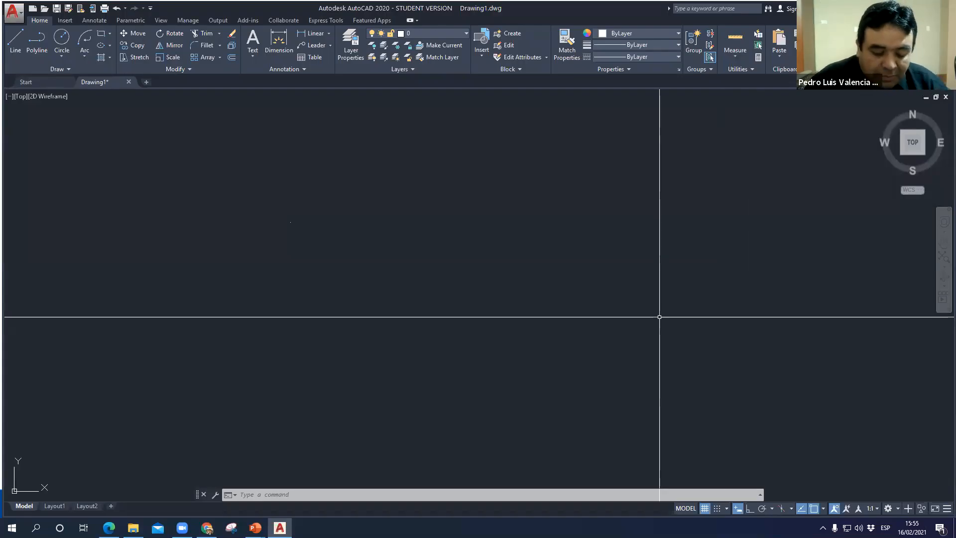
pyautogui.press('alt')
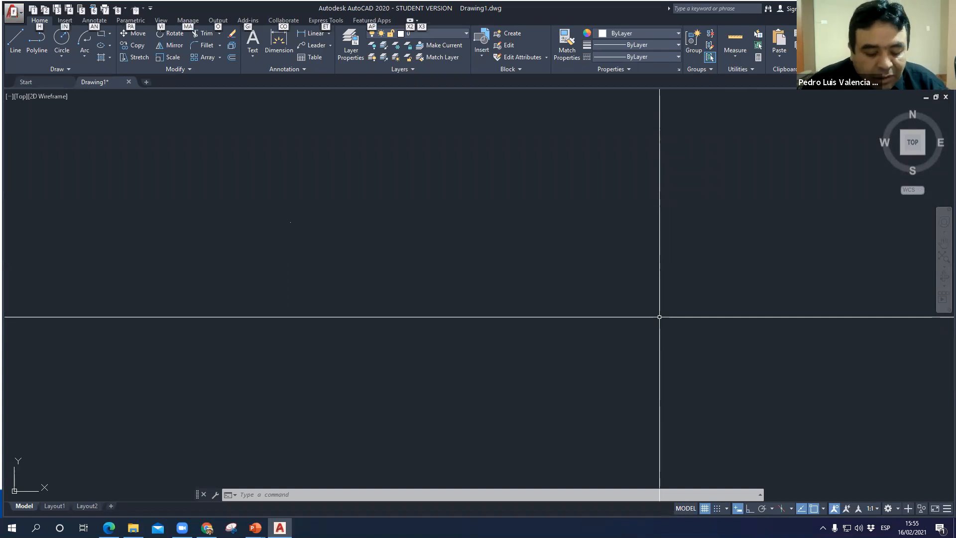
pyautogui.hotkey('alt', 'Tab')
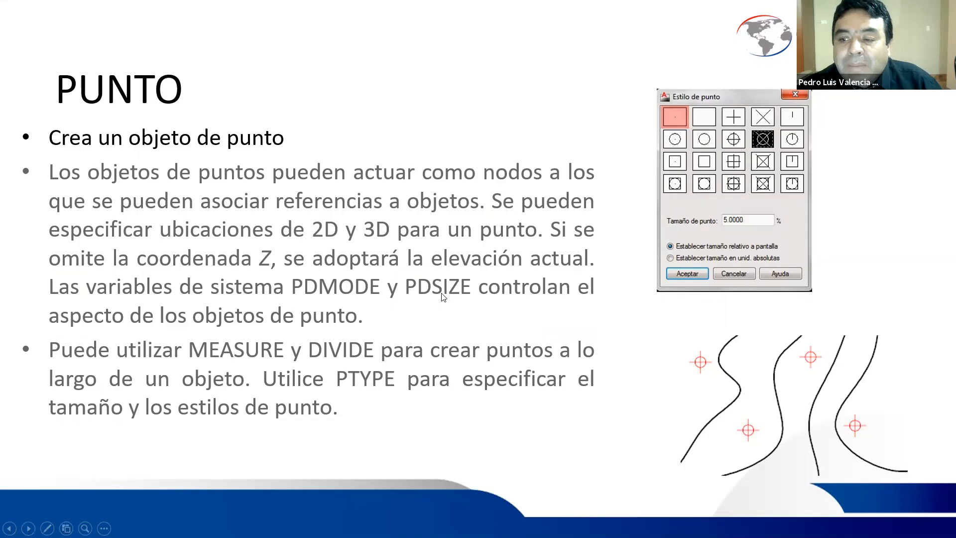
# - Return to AutoCAD and set the PDSIZE point size variable to 10
pyautogui.hotkey('alt', 'Tab')
pyautogui.write('pdsize')
pyautogui.press('Return')
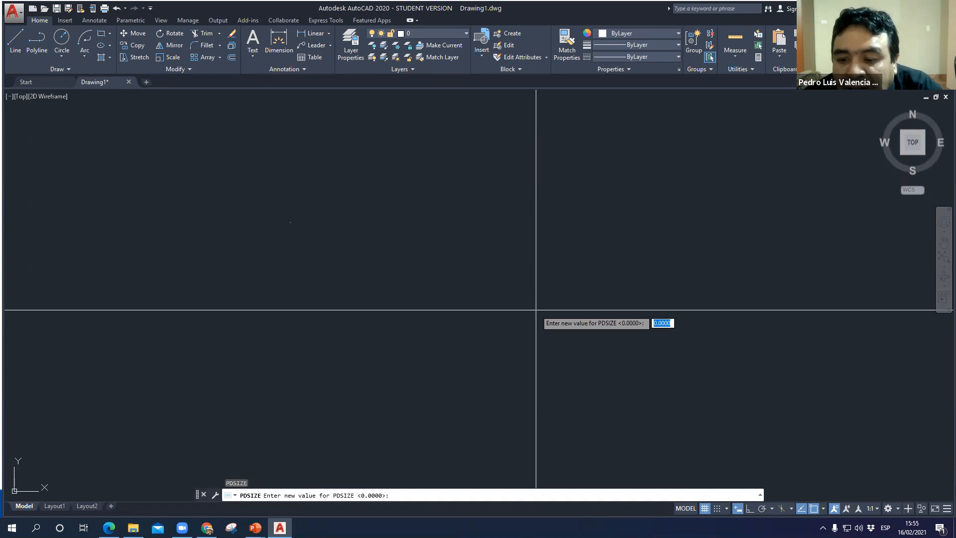
pyautogui.write('10')
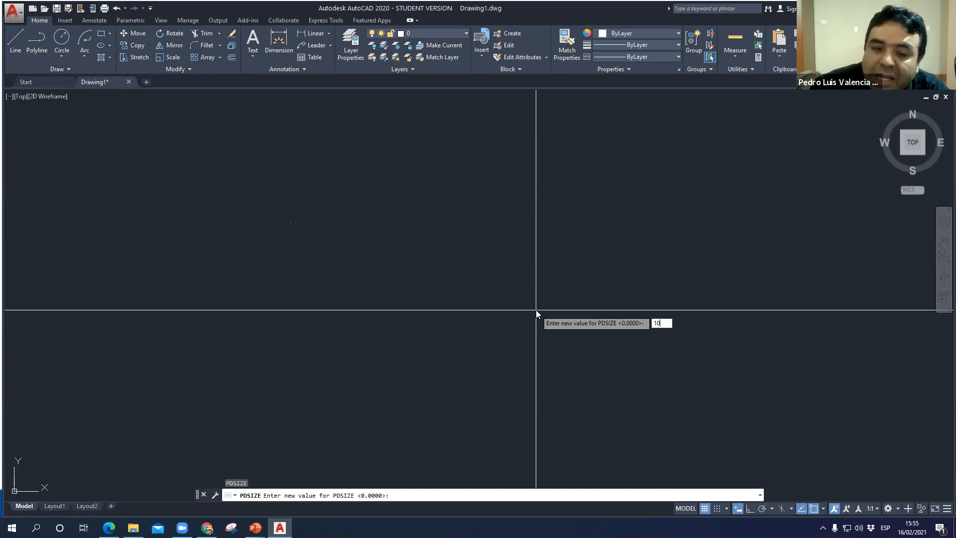
pyautogui.press('Return')
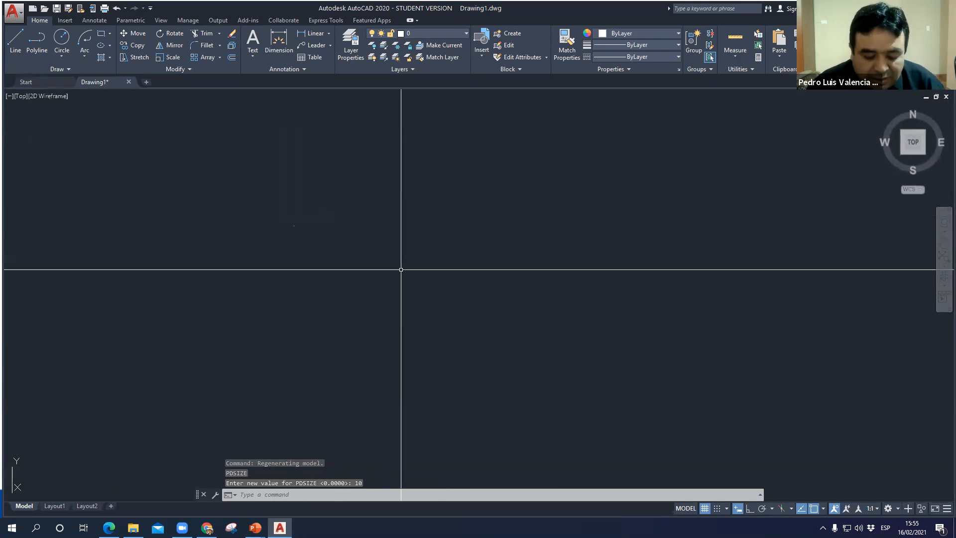
# - Set PDSIZE to 100 and inspect the placed point
pyautogui.write('pd')
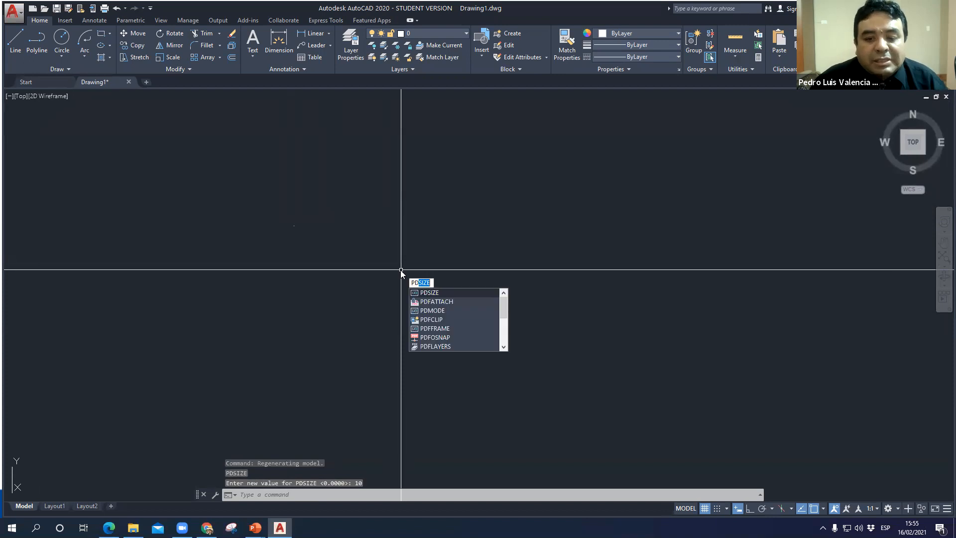
pyautogui.press('Return')
pyautogui.write('100')
pyautogui.press('Return')
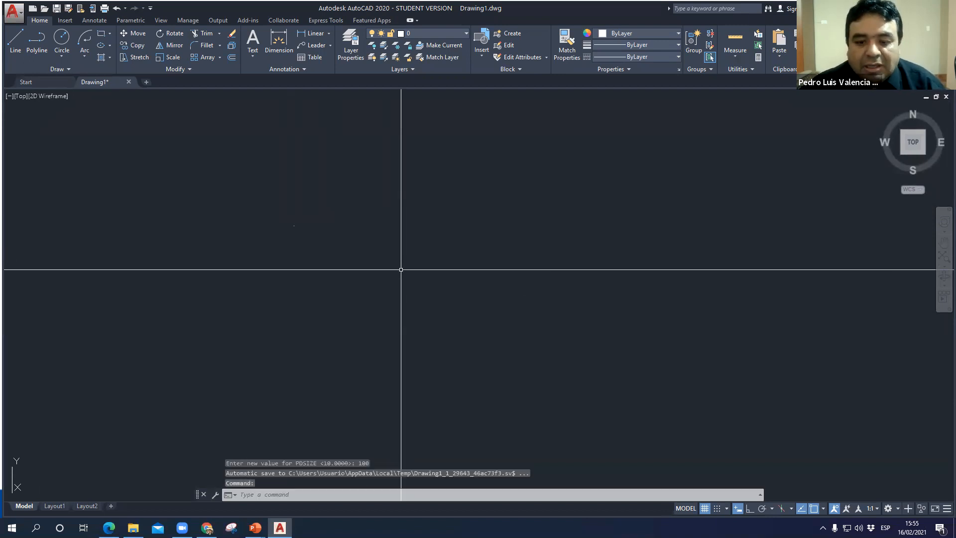
pyautogui.scroll(5, 293, 229)
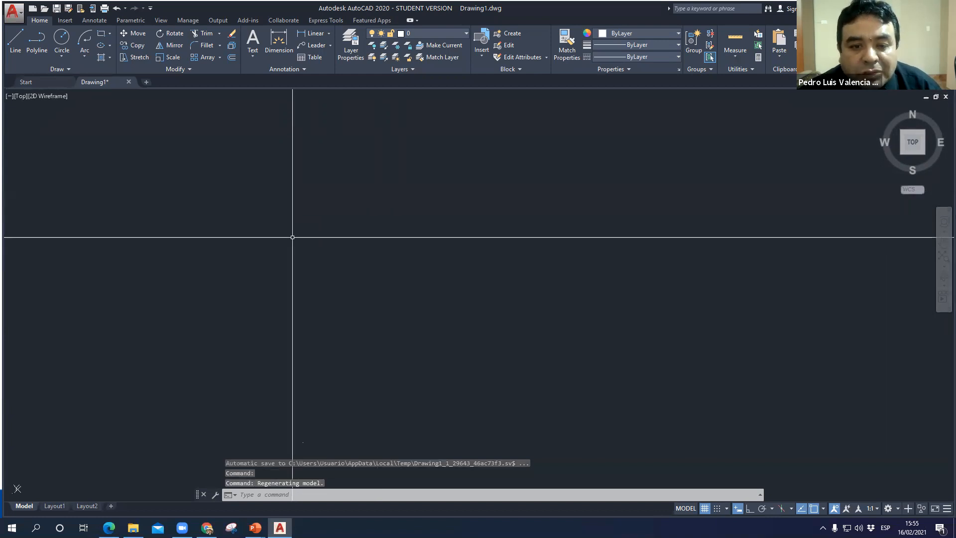
pyautogui.scroll(-2, 340, 302)
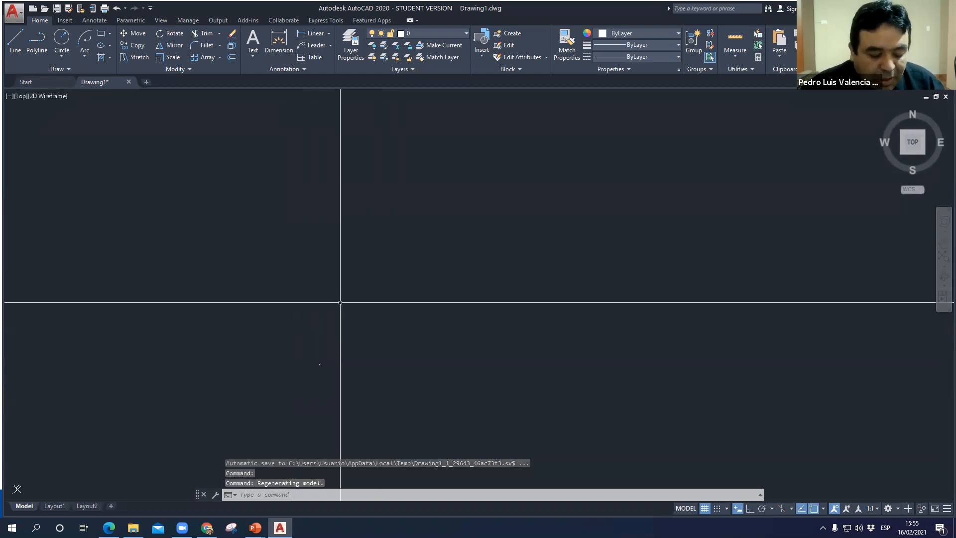
# - Try to set the PDMODE point display variable to 5
pyautogui.write('PD')
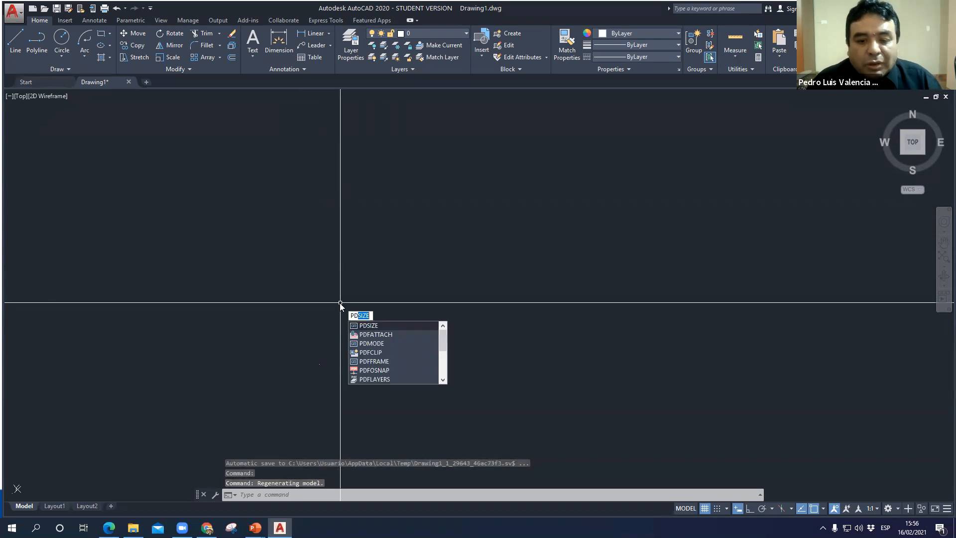
pyautogui.write('MODE')
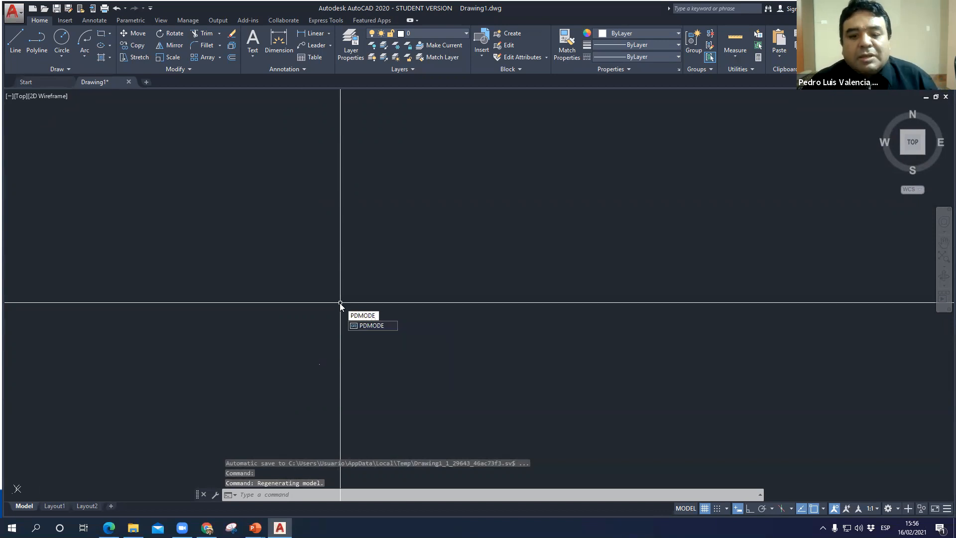
pyautogui.press('Return')
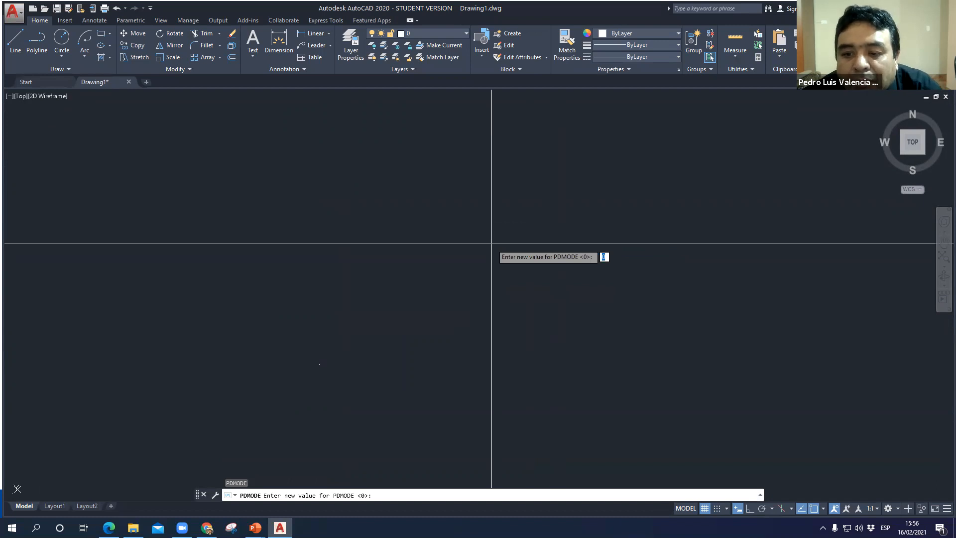
pyautogui.write('5')
pyautogui.press('Return')
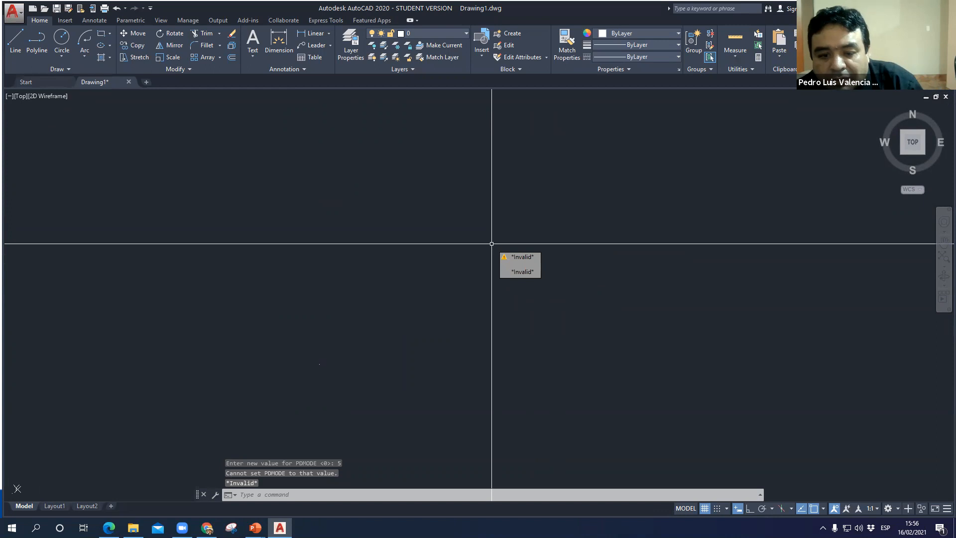
# - Set PDMODE to 3 and inspect the whole point marker
pyautogui.press('Return')
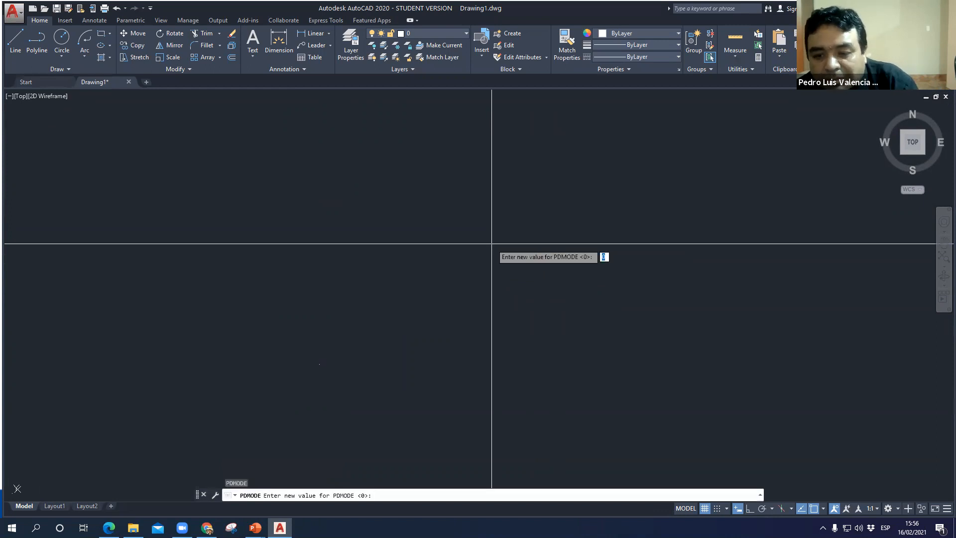
pyautogui.write('2')
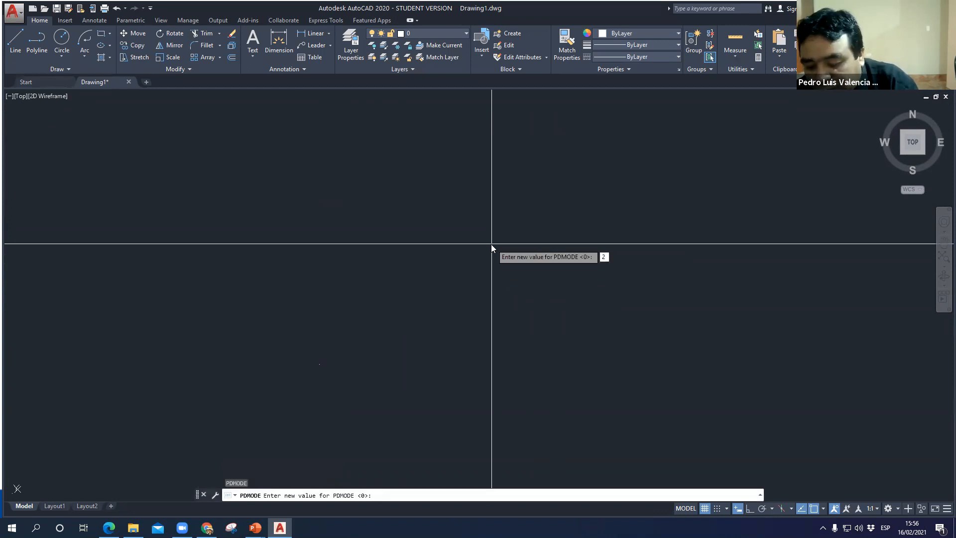
pyautogui.press('BackSpace')
pyautogui.write('3')
pyautogui.press('Return')
pyautogui.scroll(-15, 376, 345)
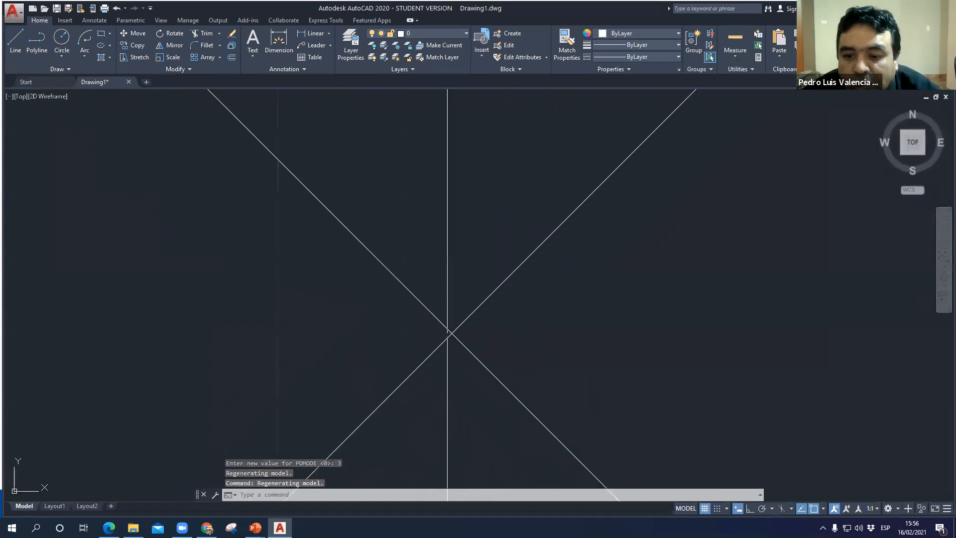
pyautogui.scroll(-10, 447, 332)
pyautogui.scroll(2, 521, 308)
# - Set PDMODE to 1 and check how the point is displayed
pyautogui.write('pdmode')
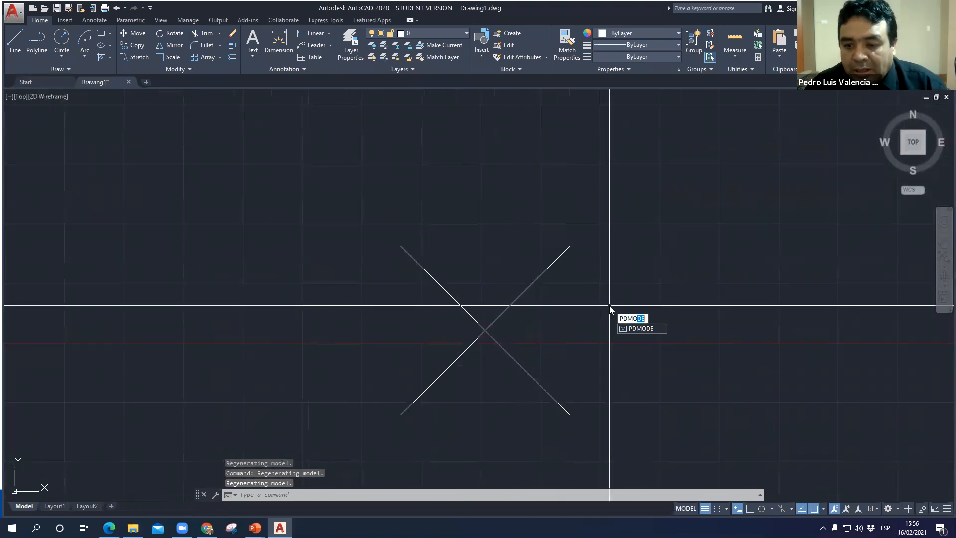
pyautogui.press('Return')
pyautogui.write('1')
pyautogui.press('Return')
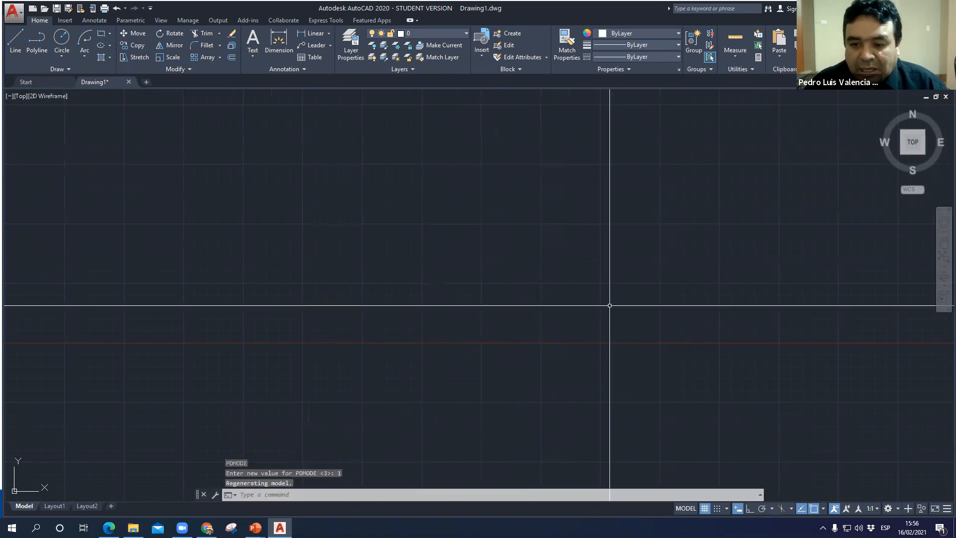
pyautogui.scroll(1, 610, 305)
pyautogui.write('pdmode')
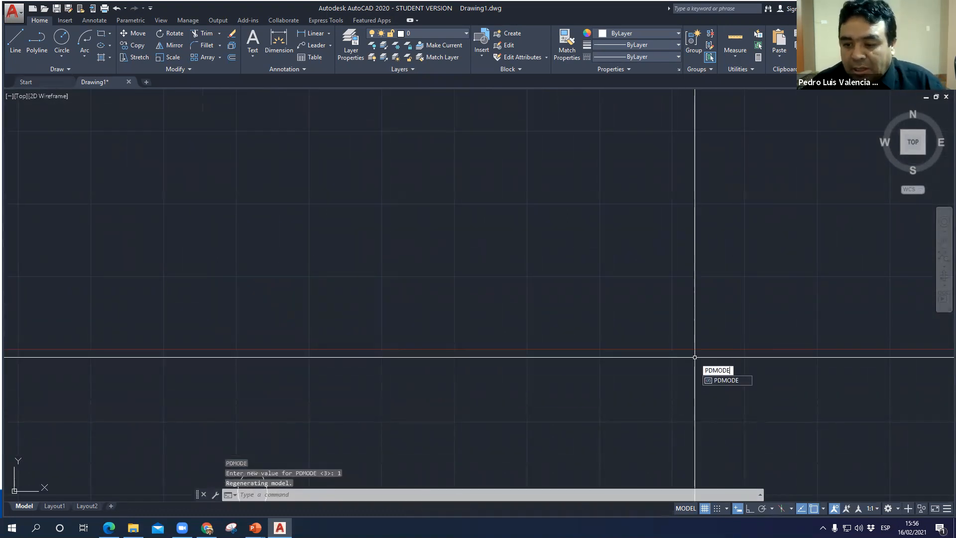
# - Set PDMODE to 2 and inspect the point marker beside the other shapes
pyautogui.press('Return')
pyautogui.write('2')
pyautogui.press('Return')
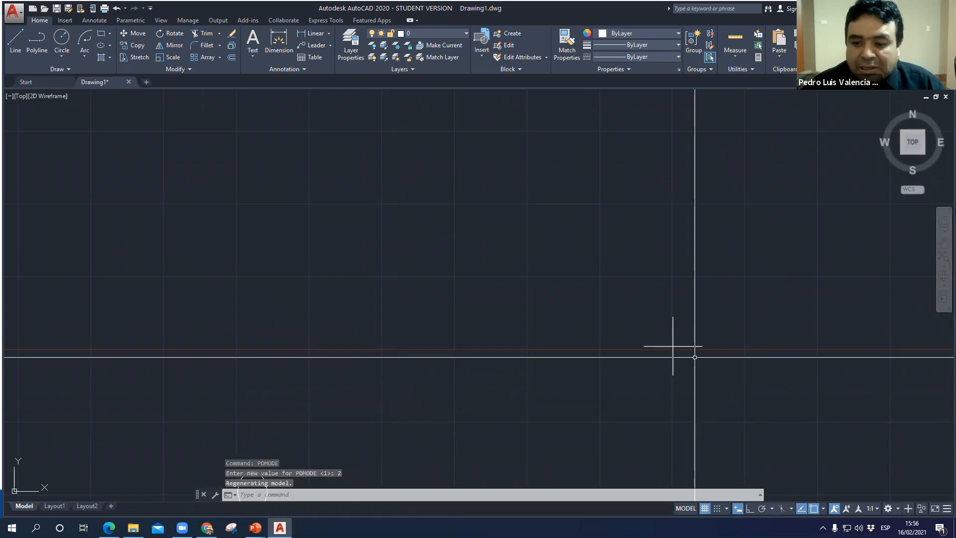
pyautogui.scroll(-5, 672, 345)
pyautogui.scroll(4, 545, 277)
# - Consult the PUNTO slide in PowerPoint, return to AutoCAD, and open the Point Style dialog with PTYPE, moving it clear of the shapes
pyautogui.hotkey('alt', 'Tab')
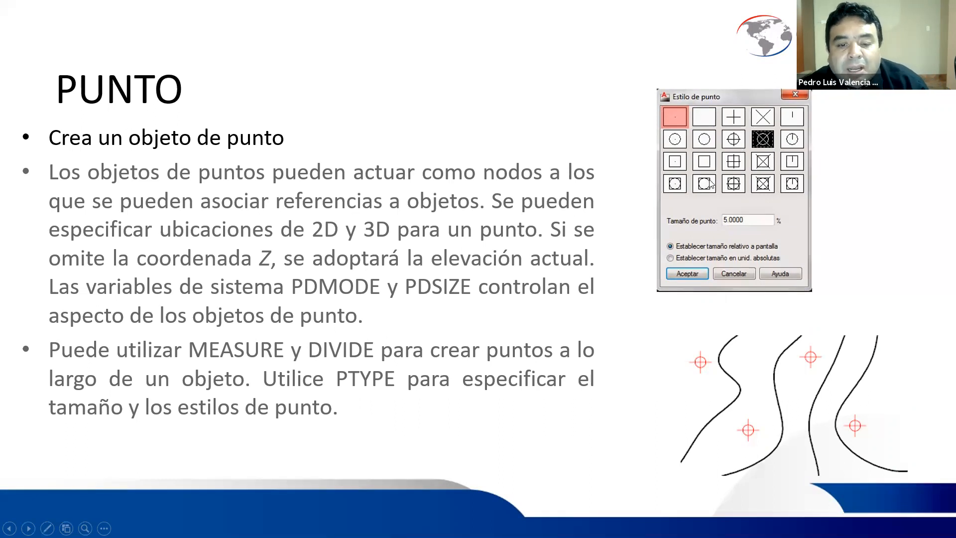
pyautogui.hotkey('alt', 'Tab')
pyautogui.write('ptype')
pyautogui.press('Return')
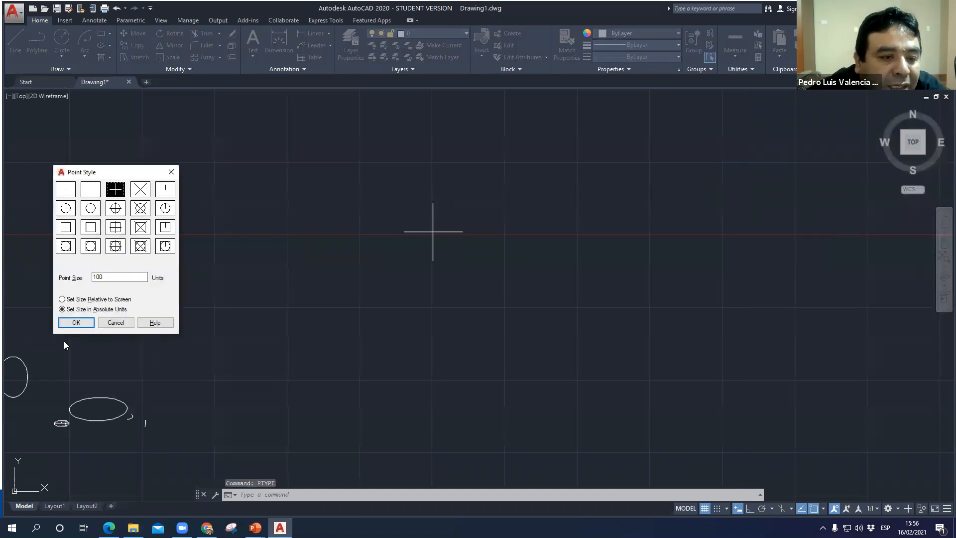
pyautogui.moveTo(103, 174); pyautogui.dragTo(679, 156)
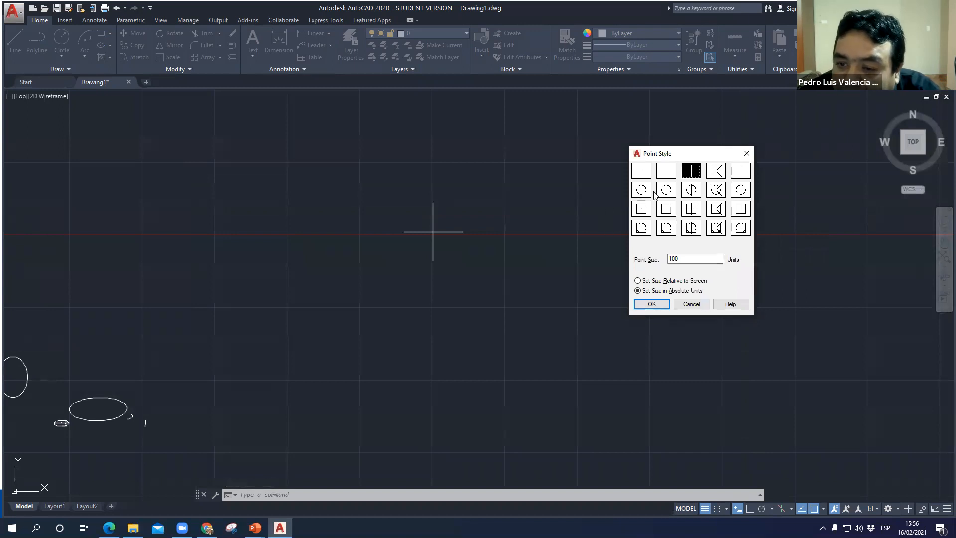
# - Apply the point style of a circle crossed by an X, sized relative to the screen at 50%
pyautogui.click(717, 174)
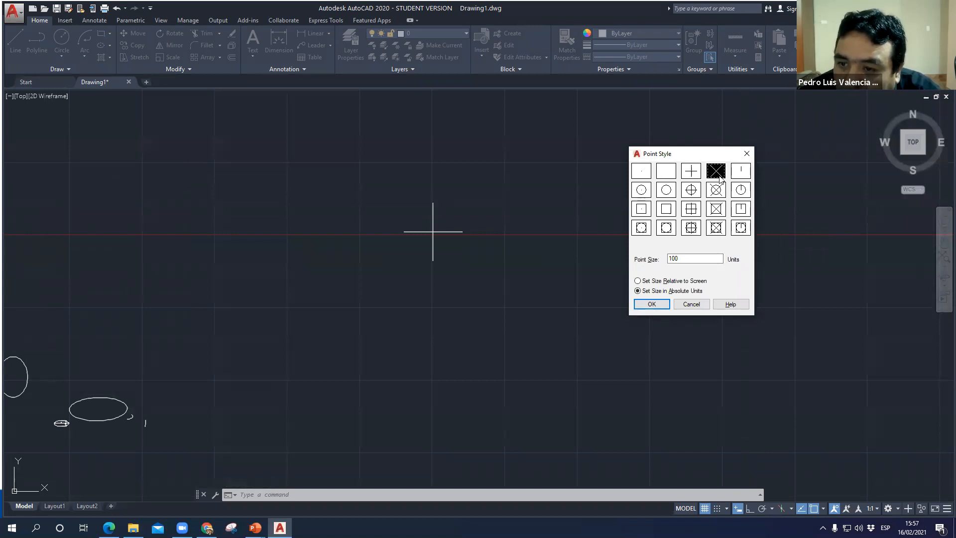
pyautogui.click(717, 192)
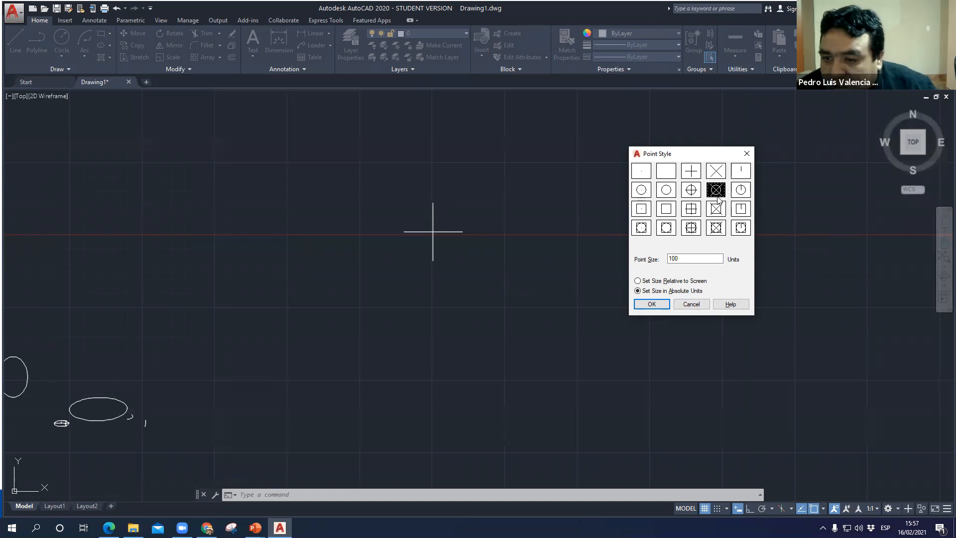
pyautogui.click(700, 260)
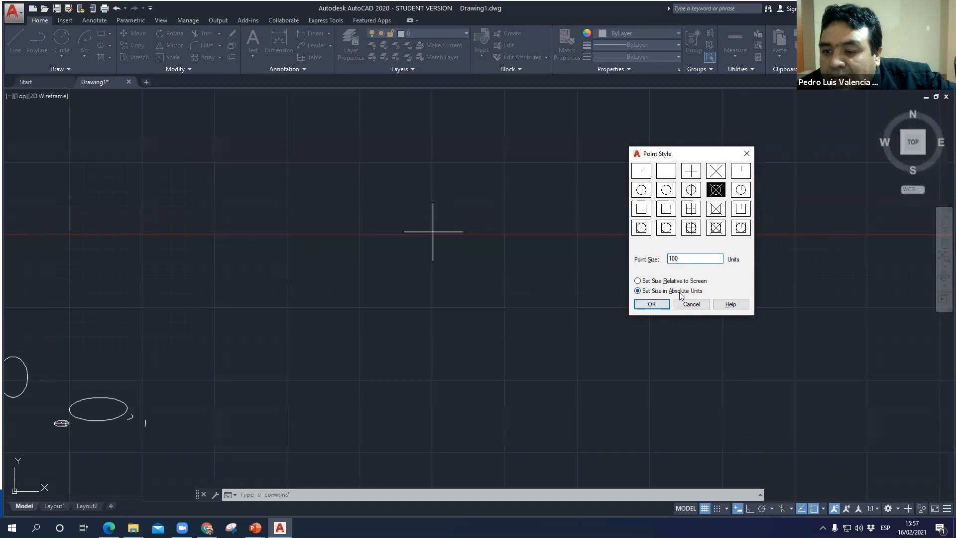
pyautogui.click(672, 281)
pyautogui.click(700, 260)
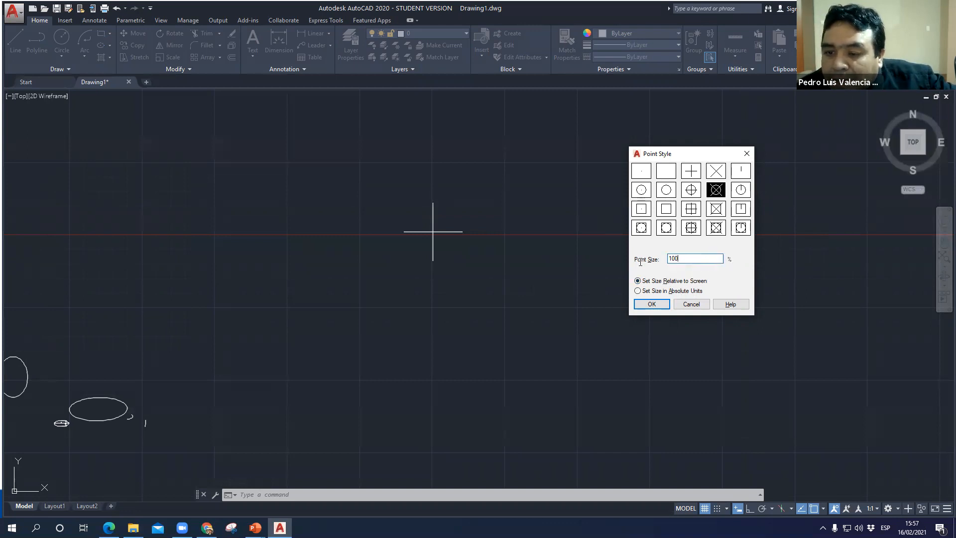
pyautogui.click(657, 305)
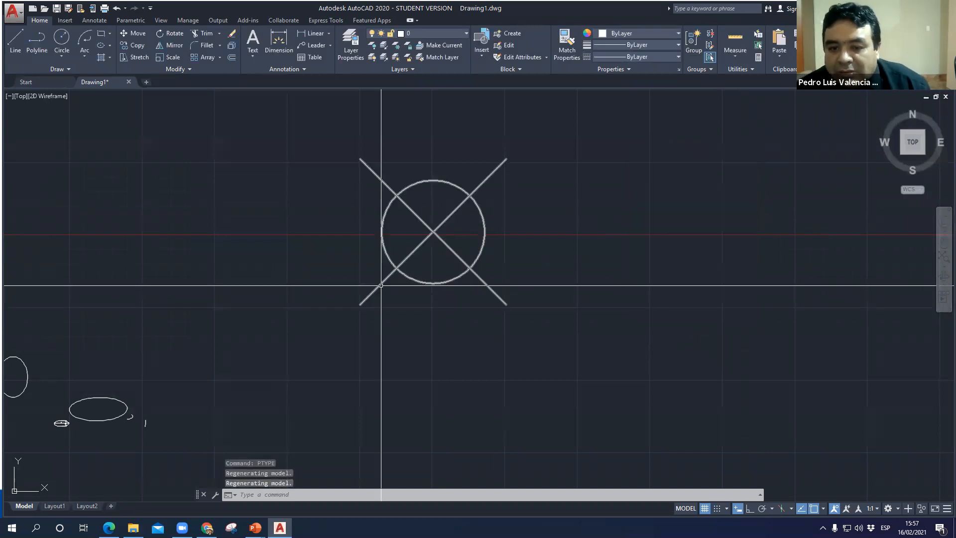
# - Reopen the point style settings with PTYPE and apply the circle-in-square style with a plus cross at a size of 20%
pyautogui.write('ptype')
pyautogui.press('Return')
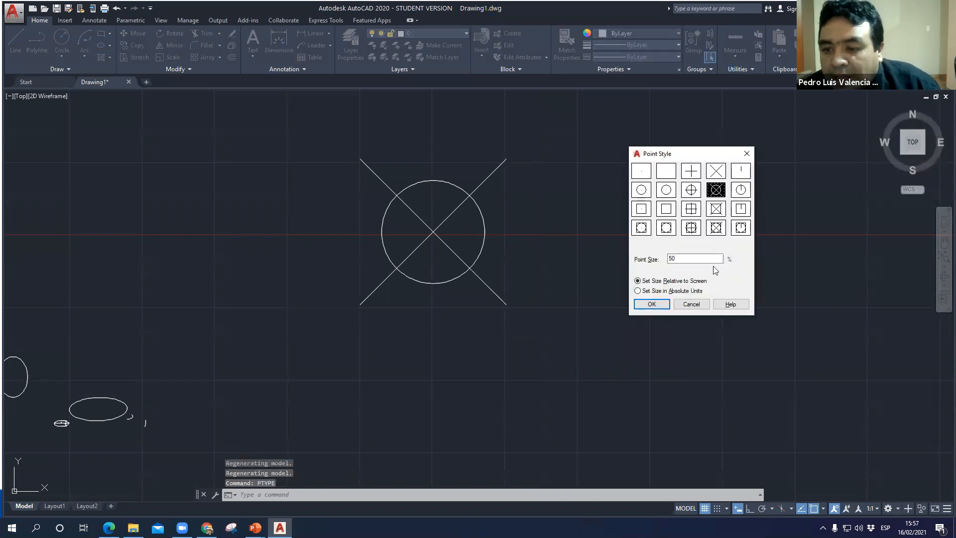
pyautogui.click(691, 227)
pyautogui.moveTo(692, 259); pyautogui.dragTo(623, 260)
pyautogui.write('20')
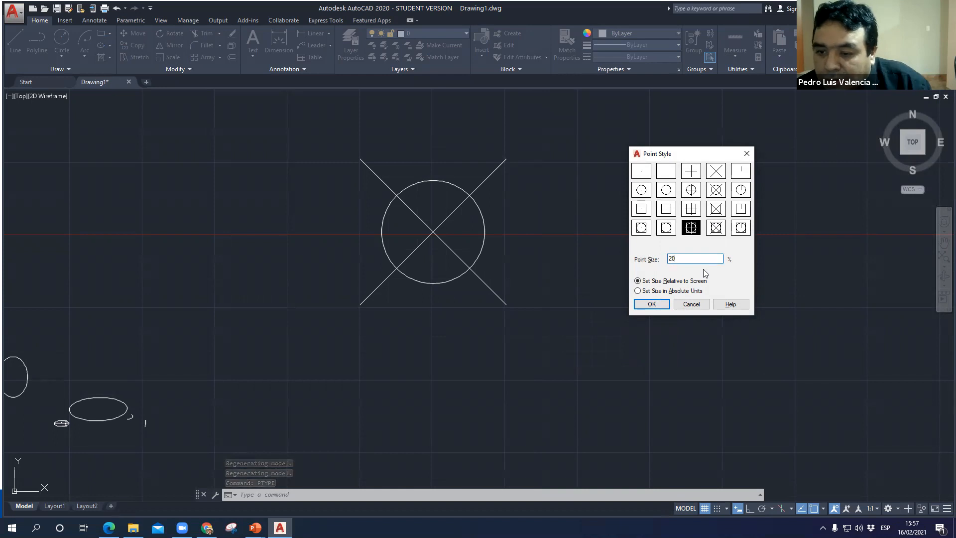
pyautogui.click(652, 303)
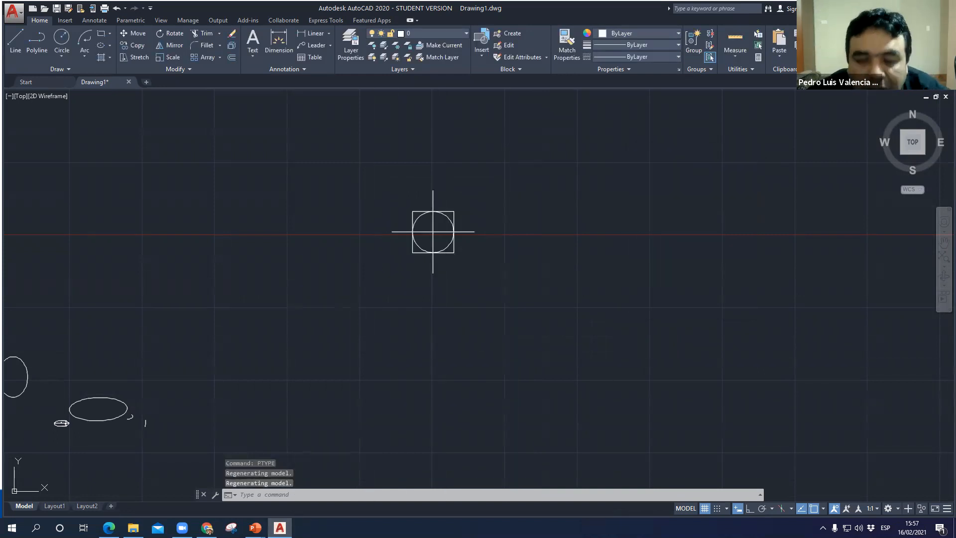
# - Draw a nearly horizontal 100-unit line below the point marker
pyautogui.click(14, 46)
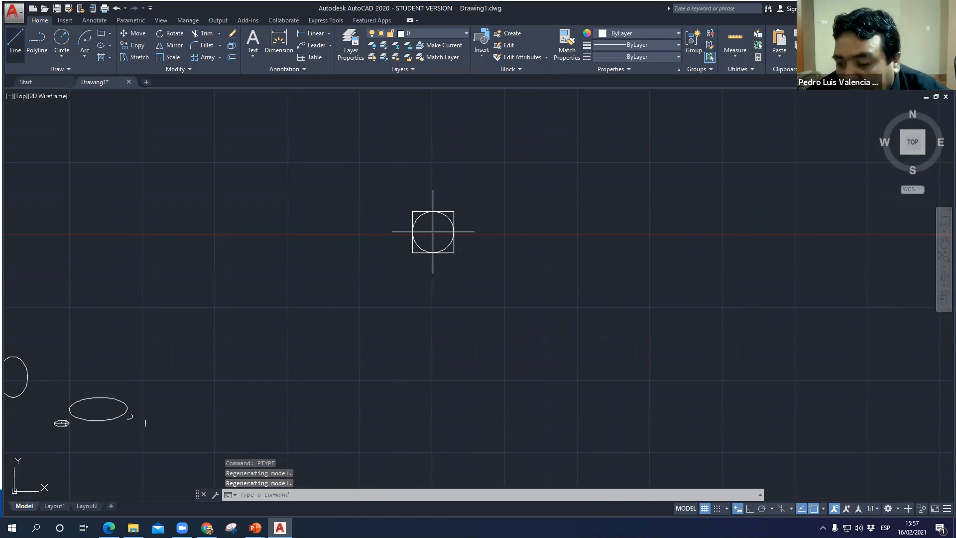
pyautogui.click(422, 366)
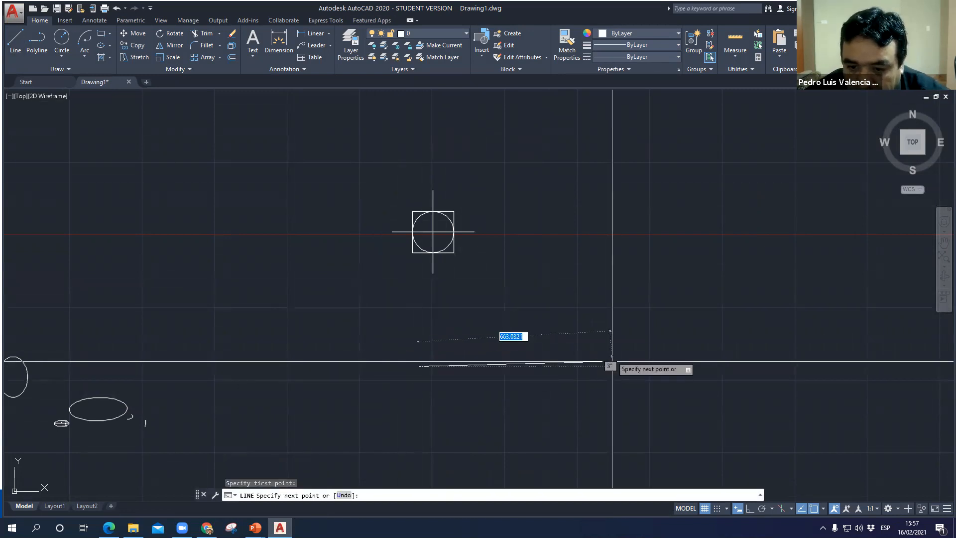
pyautogui.write('100')
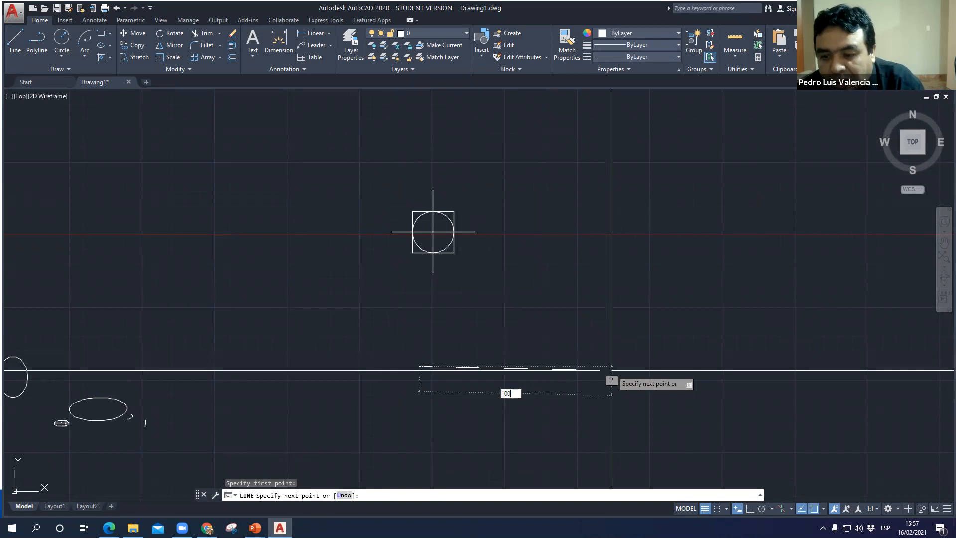
pyautogui.press('Return')
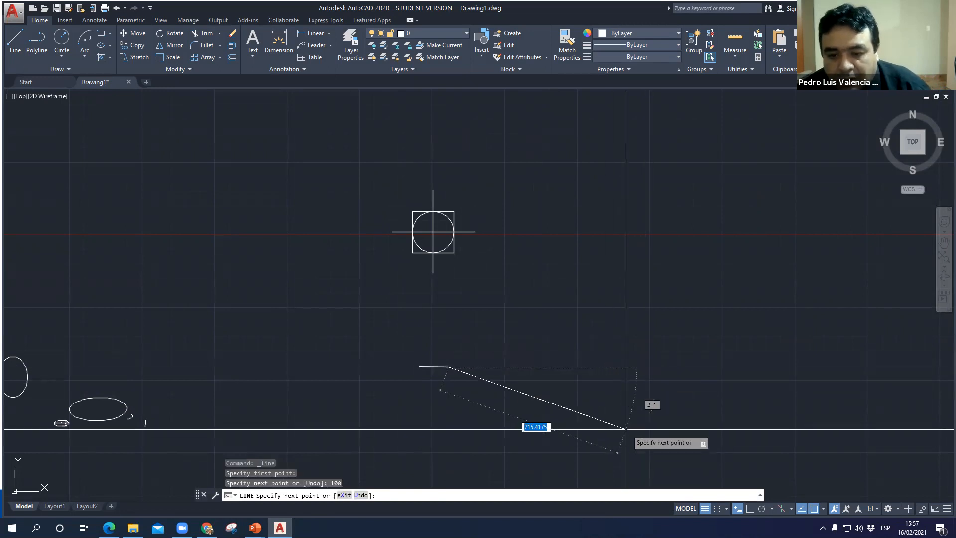
pyautogui.press('Escape')
# - Check the PUNTO slide in PowerPoint, return to AutoCAD, and divide the new line into 5 segments with DIVIDE
pyautogui.scroll(10, 414, 377)
pyautogui.scroll(1, 410, 348)
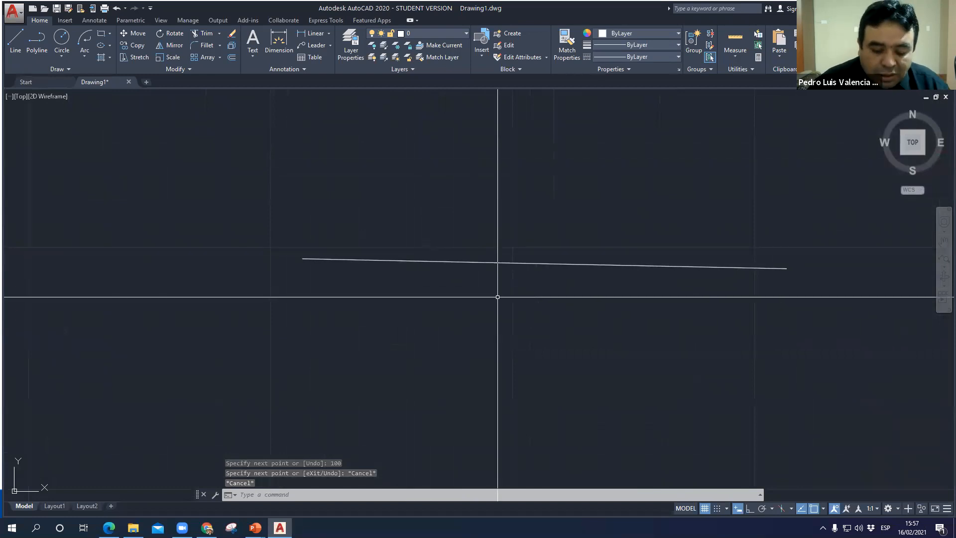
pyautogui.hotkey('alt', 'Tab')
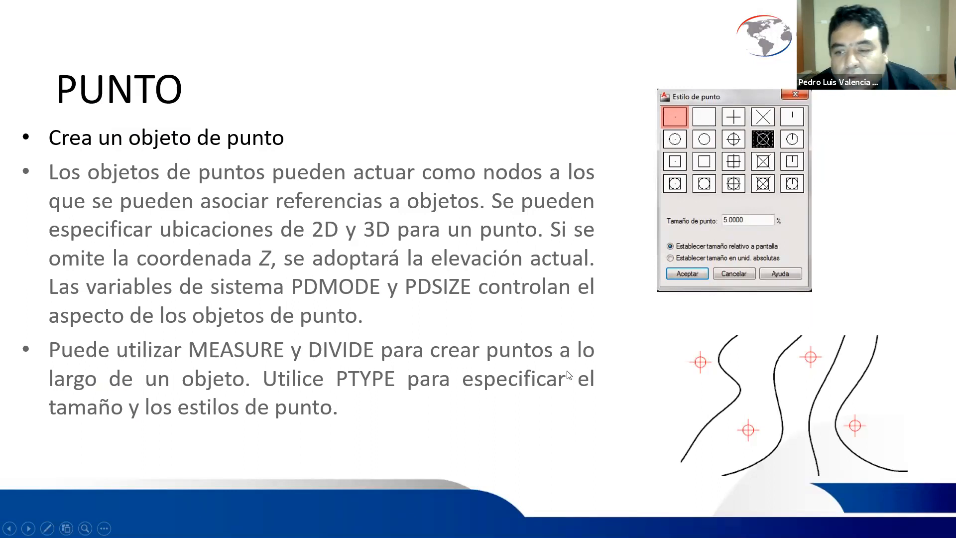
pyautogui.hotkey('alt', 'Tab')
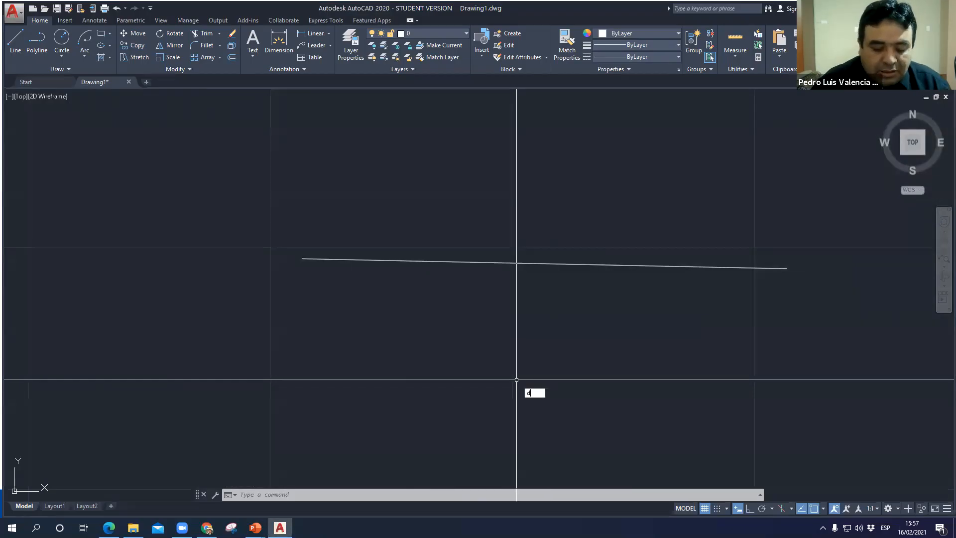
pyautogui.write('divide')
pyautogui.press('Return')
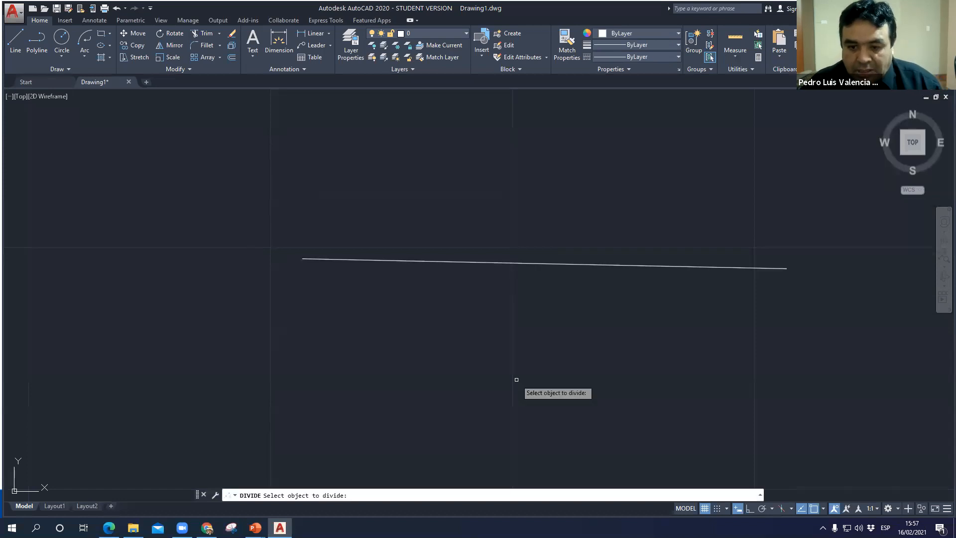
pyautogui.click(434, 260)
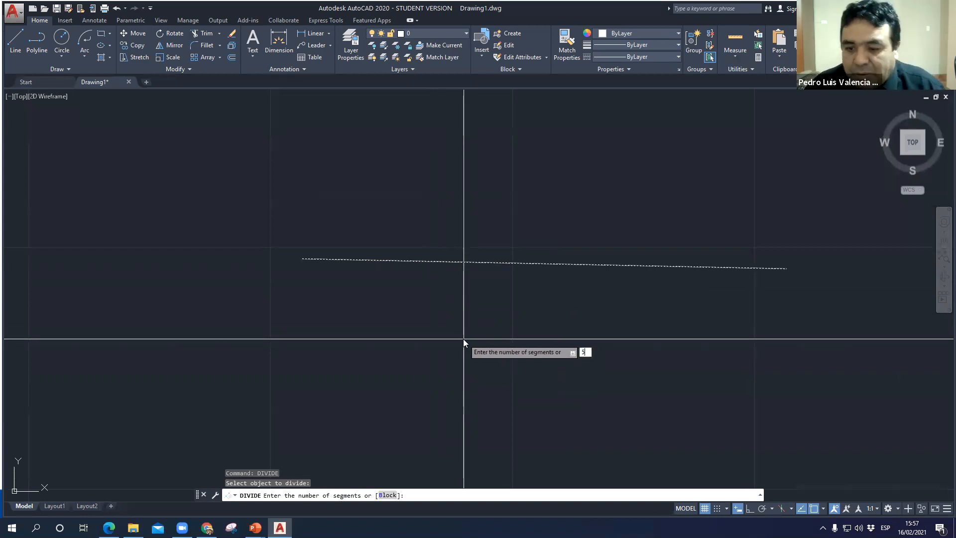
pyautogui.write('5')
pyautogui.press('Return')
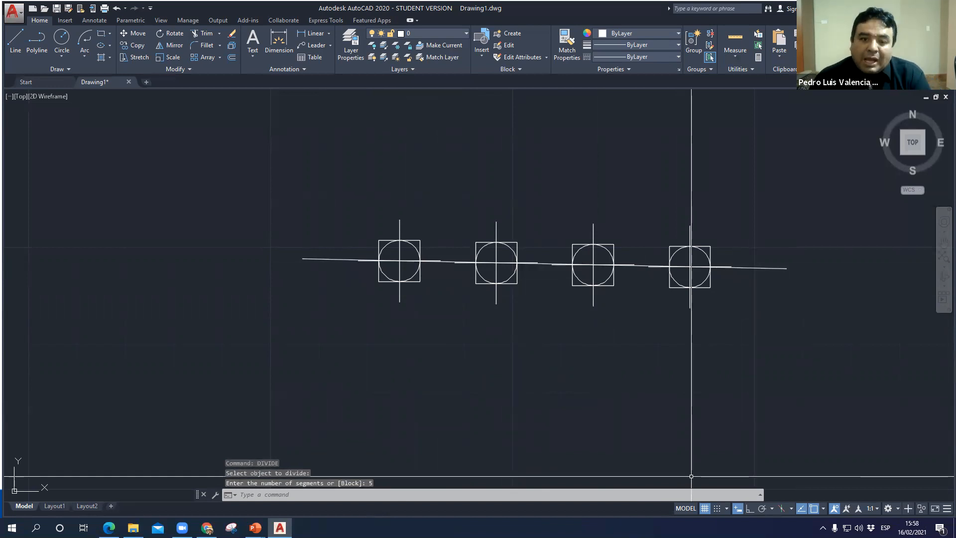
# - Change the point style with PTYPE to the short vertical tick without a surrounding shape
pyautogui.write('PTYPE')
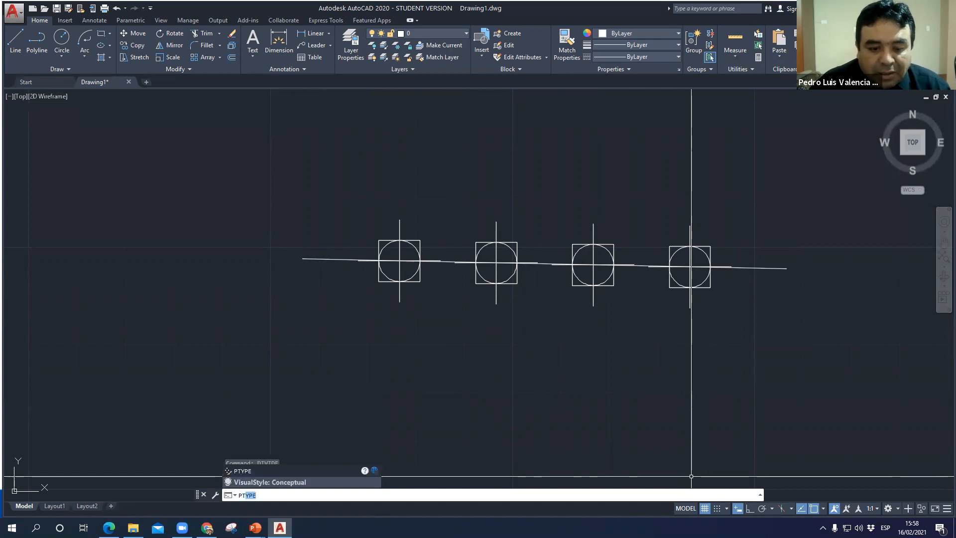
pyautogui.press('Return')
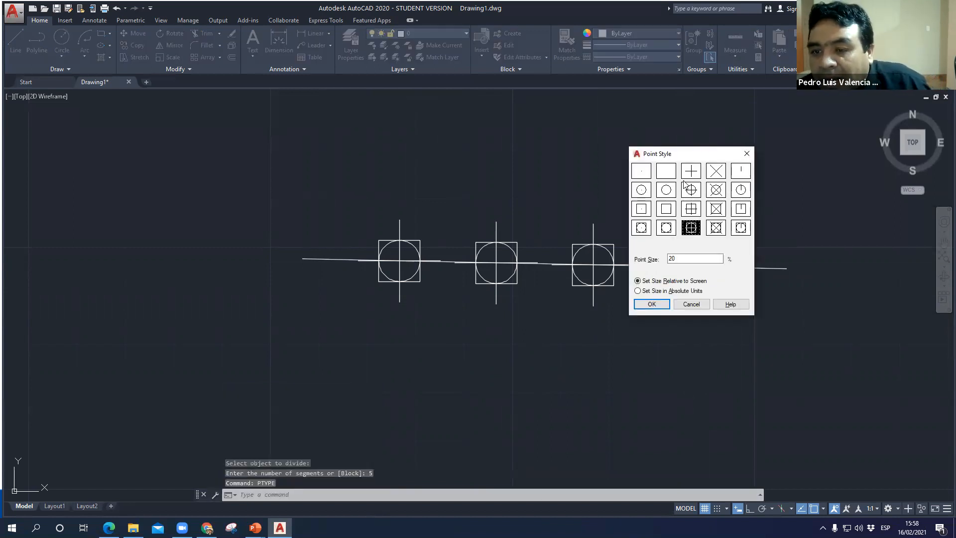
pyautogui.click(740, 174)
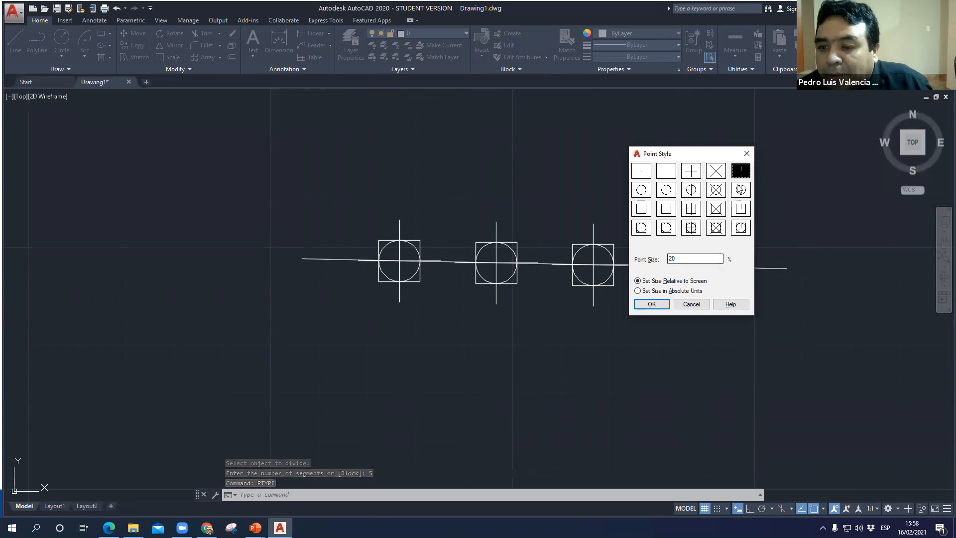
pyautogui.click(652, 304)
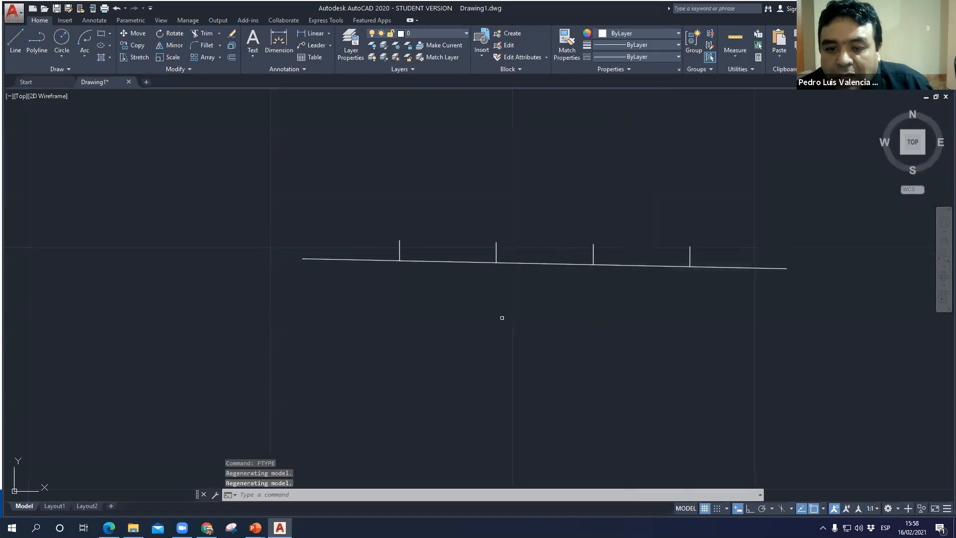
# - Consult the PUNTO slide in PowerPoint, return to AutoCAD, and measure the distance from the divided line's left endpoint to its first division mark
pyautogui.moveTo(399, 285); pyautogui.dragTo(279, 182, button='middle')
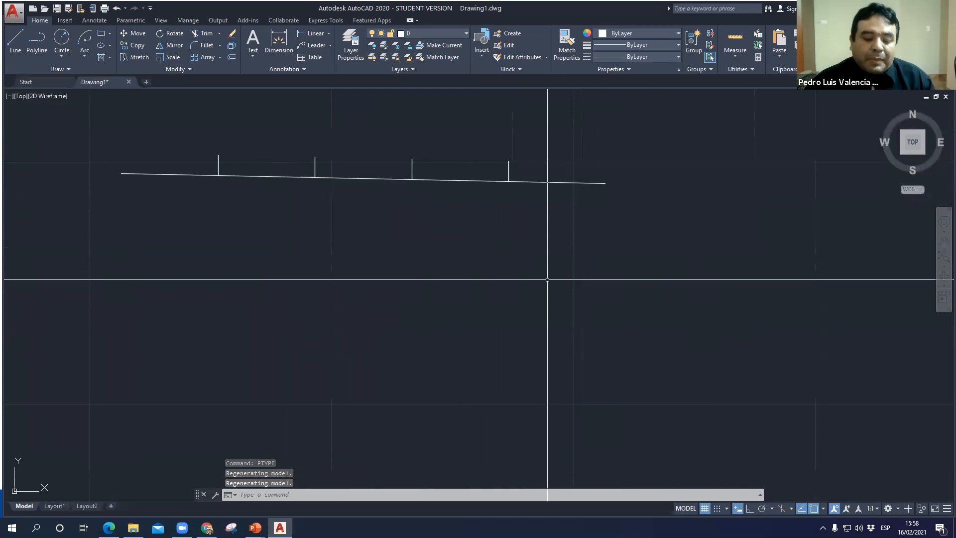
pyautogui.hotkey('alt', 'Tab')
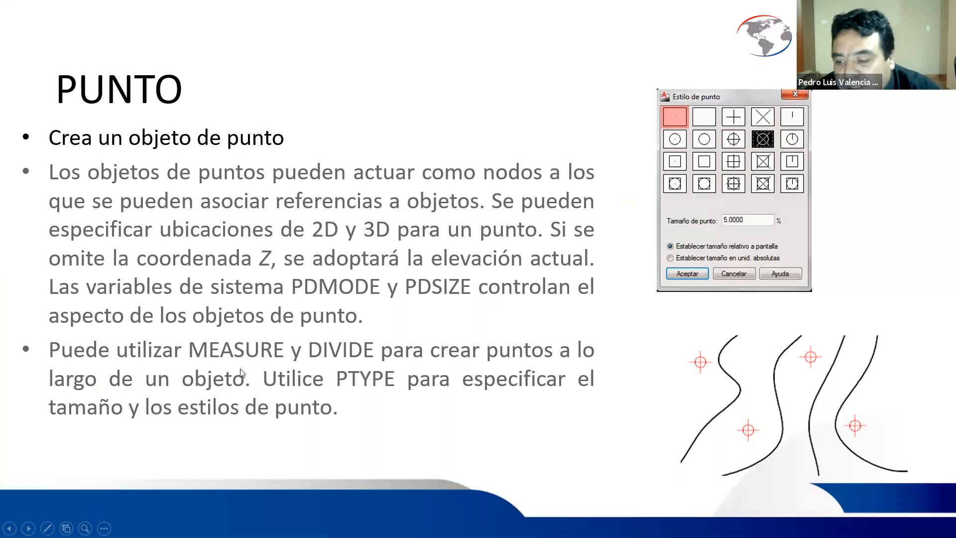
pyautogui.hotkey('alt', 'Tab')
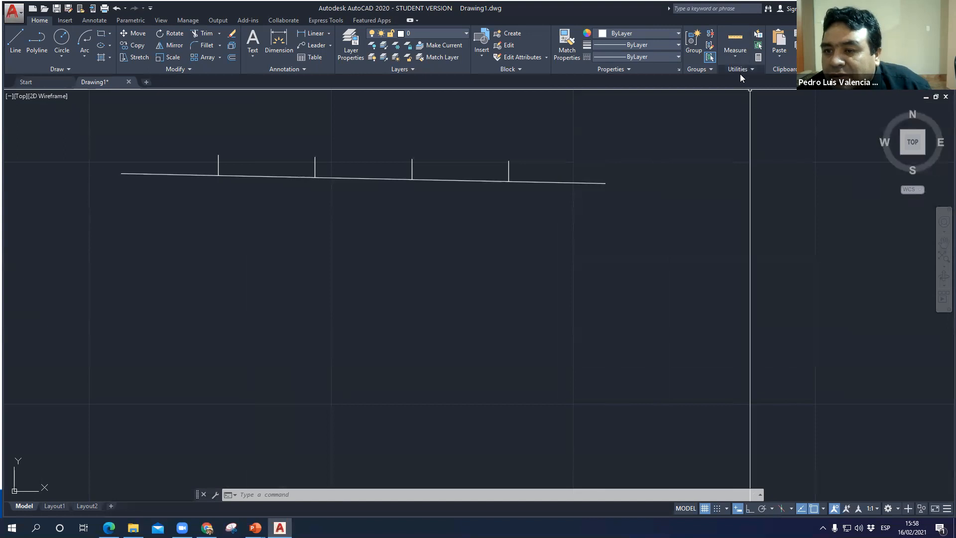
pyautogui.click(735, 54)
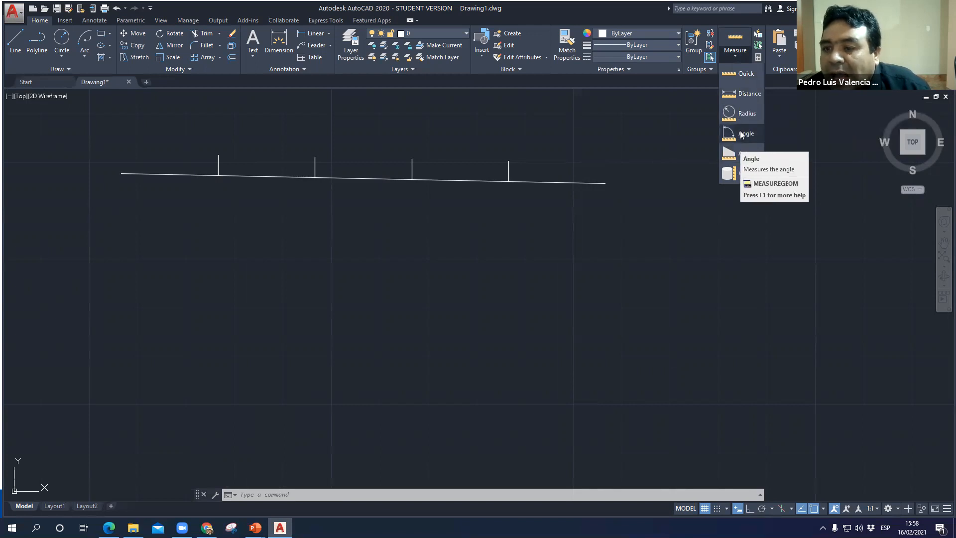
pyautogui.click(747, 95)
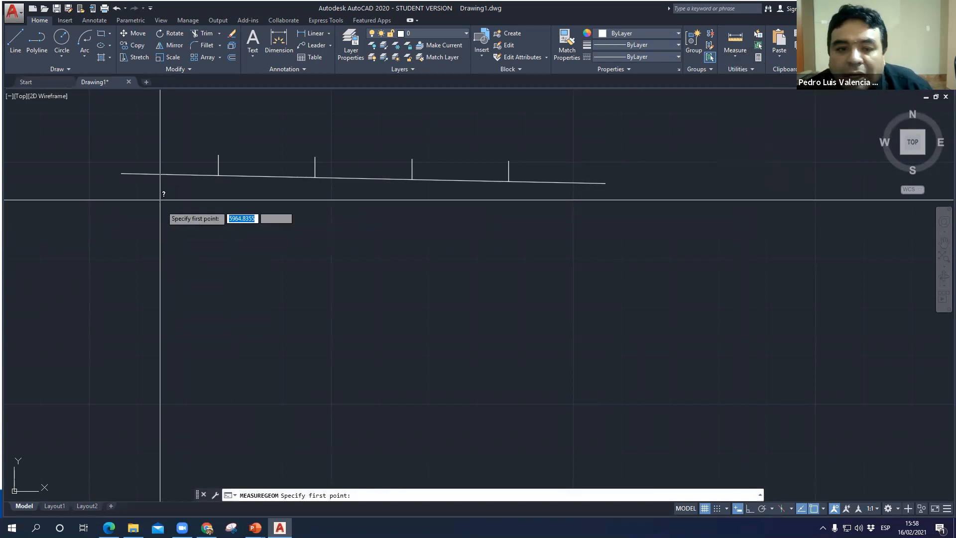
pyautogui.click(121, 173)
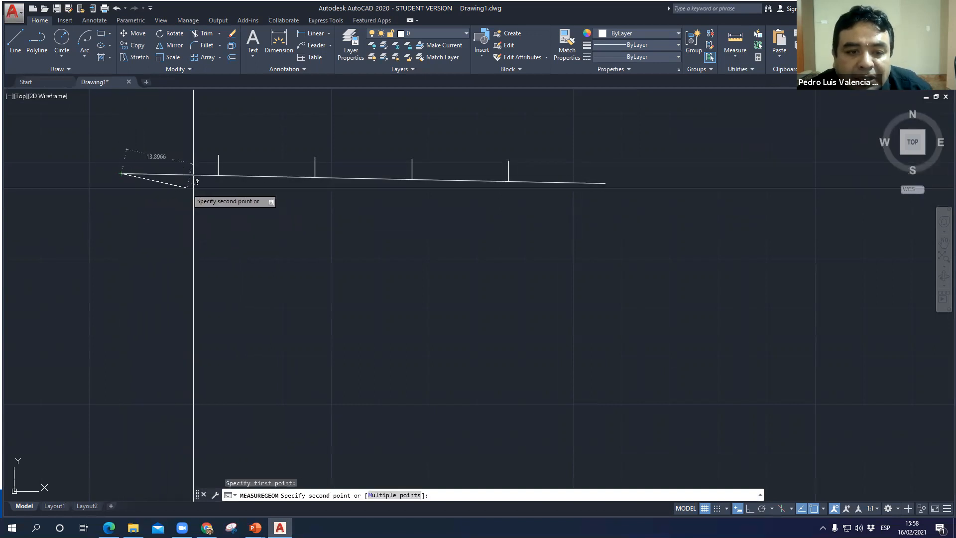
pyautogui.click(218, 174)
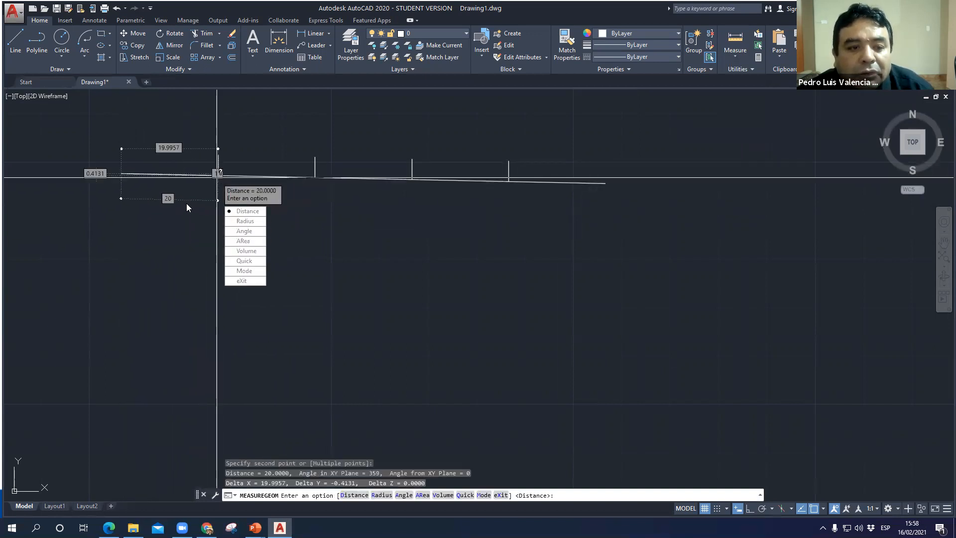
pyautogui.press('Escape')
# - Measure the distance between the first and second division marks on the line
pyautogui.click(738, 56)
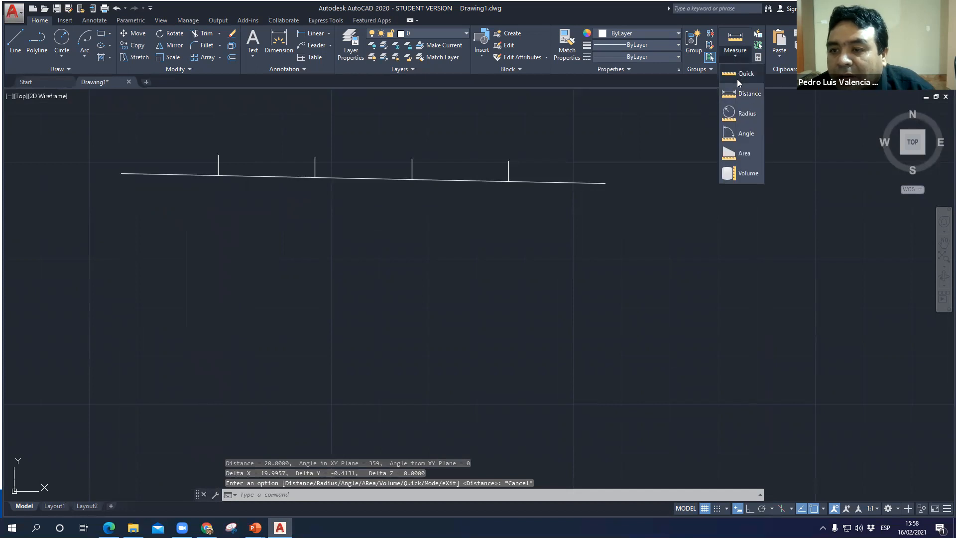
pyautogui.click(747, 94)
pyautogui.click(218, 174)
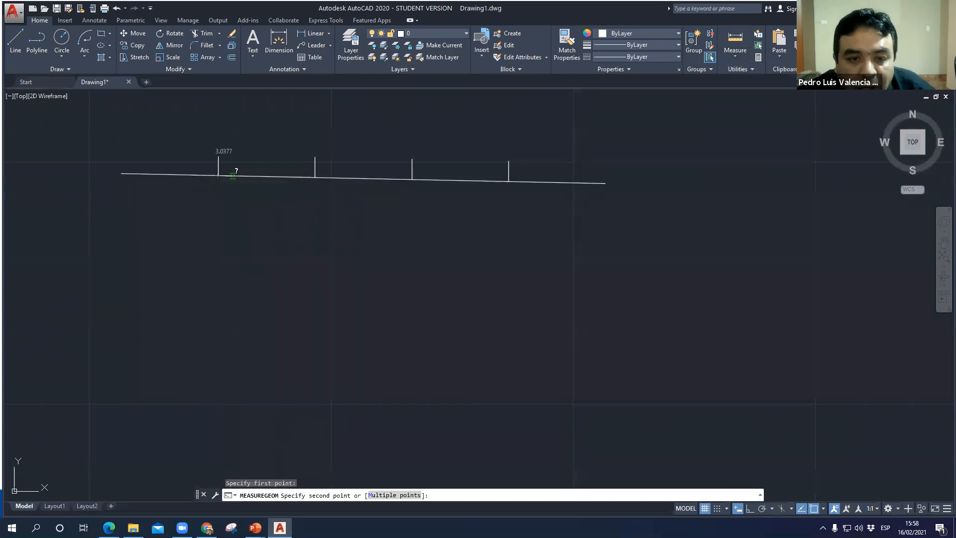
pyautogui.click(315, 178)
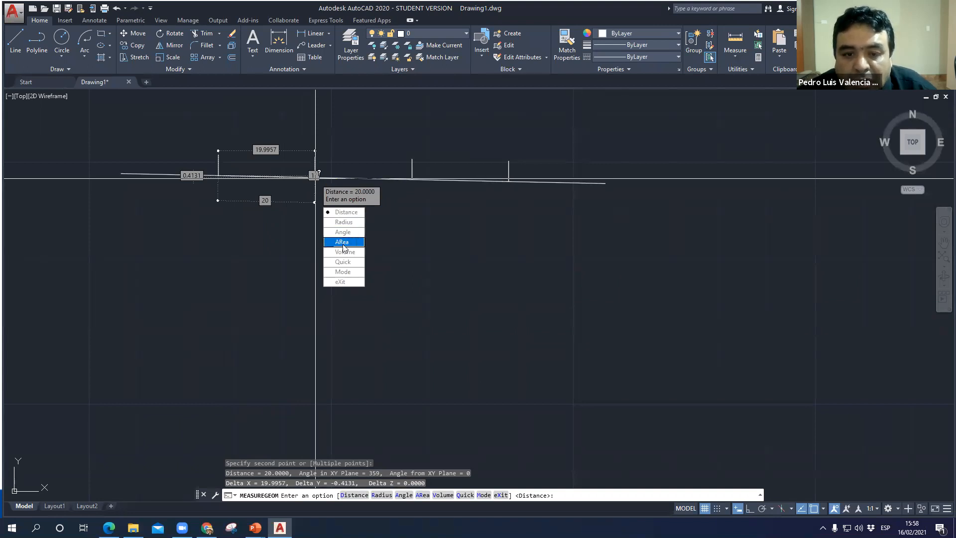
pyautogui.press('Escape')
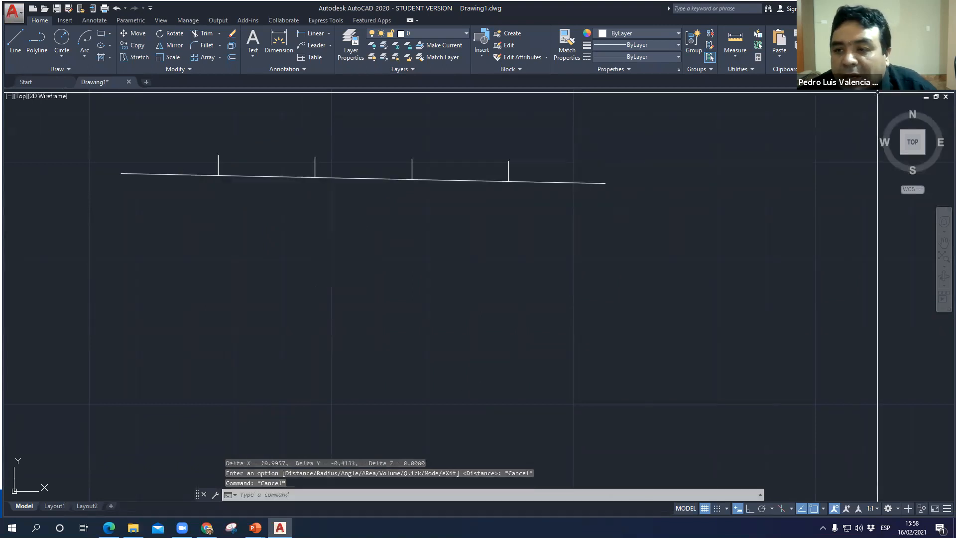
# - Try to measure the angle between the divided line and its first tick mark
pyautogui.click(739, 59)
pyautogui.click(745, 133)
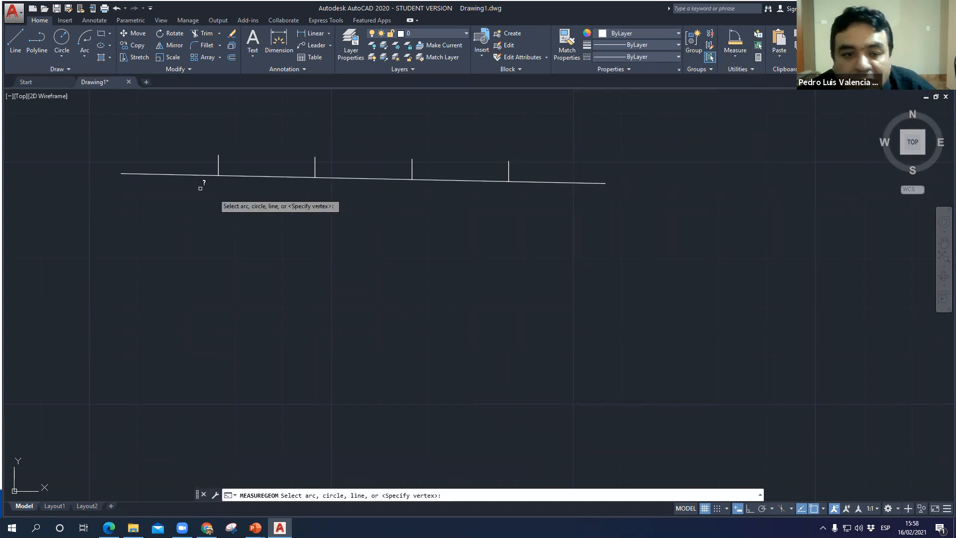
pyautogui.click(127, 172)
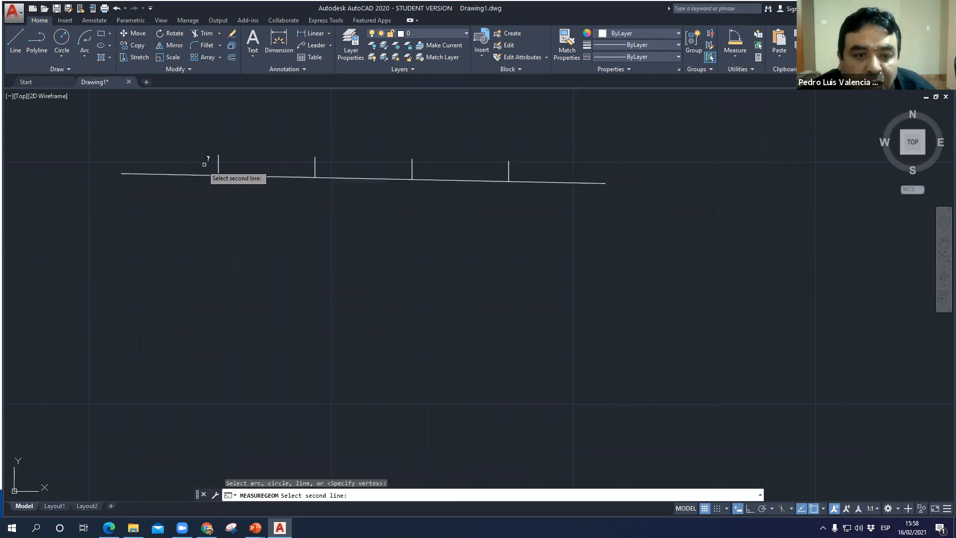
pyautogui.click(217, 163)
pyautogui.click(218, 164)
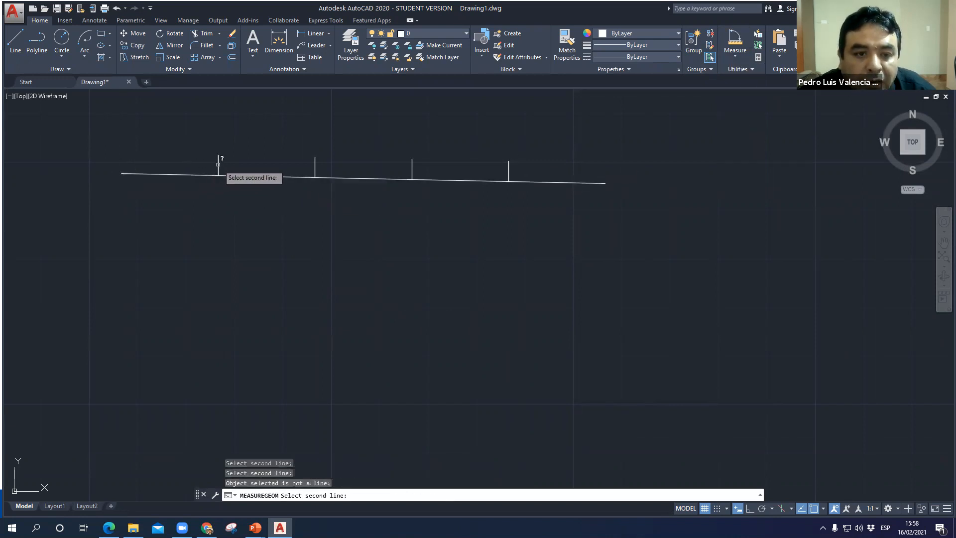
pyautogui.scroll(-3, 218, 164)
pyautogui.press('Escape')
# - Measure the angle at the top corner of the square inscribed in the circle
pyautogui.scroll(-3, 252, 303)
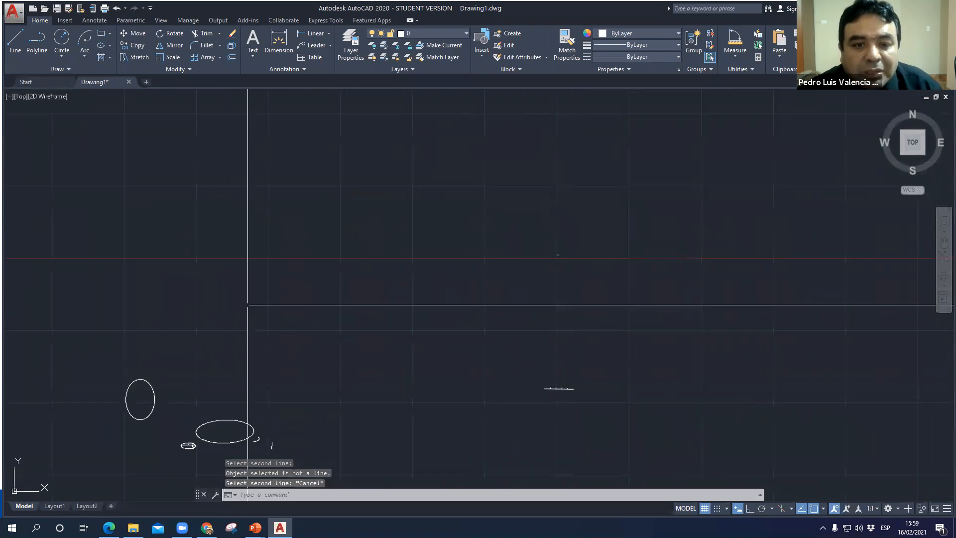
pyautogui.moveTo(273, 440); pyautogui.dragTo(507, 413, button='middle')
pyautogui.scroll(2, 506, 413)
pyautogui.moveTo(285, 377); pyautogui.dragTo(619, 418, button='middle')
pyautogui.scroll(6, 451, 234)
pyautogui.moveTo(356, 268); pyautogui.dragTo(429, 381, button='middle')
pyautogui.scroll(-2, 429, 381)
pyautogui.scroll(7, 459, 262)
pyautogui.moveTo(396, 209); pyautogui.dragTo(447, 329, button='middle')
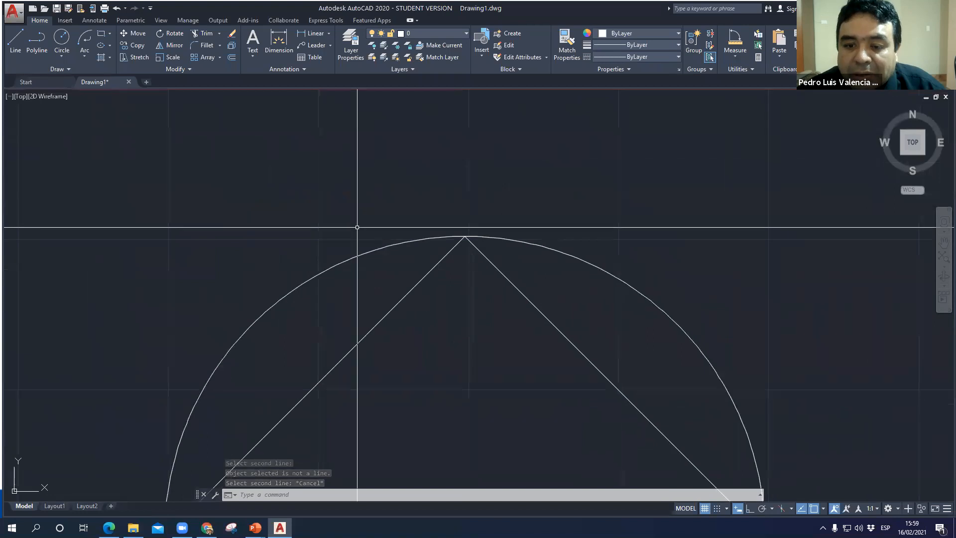
pyautogui.click(735, 56)
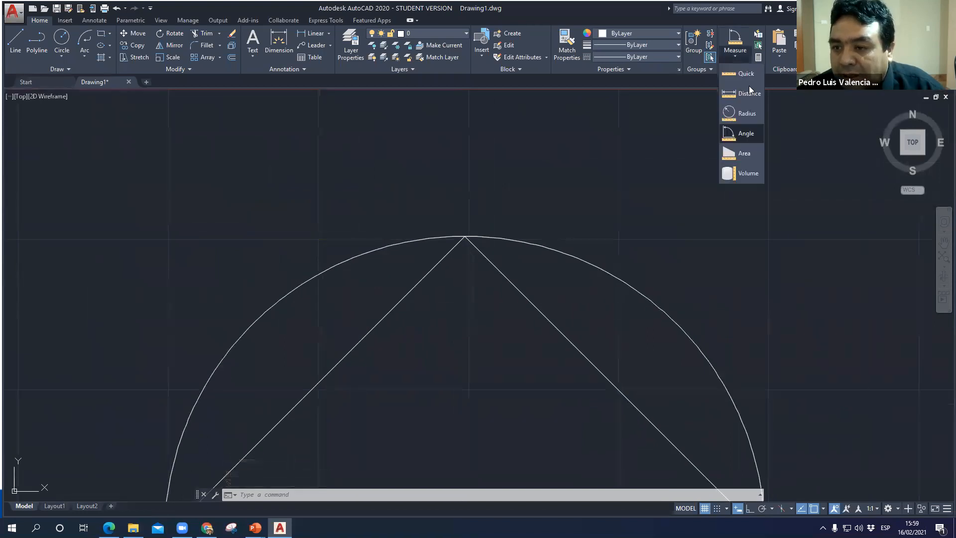
pyautogui.click(747, 134)
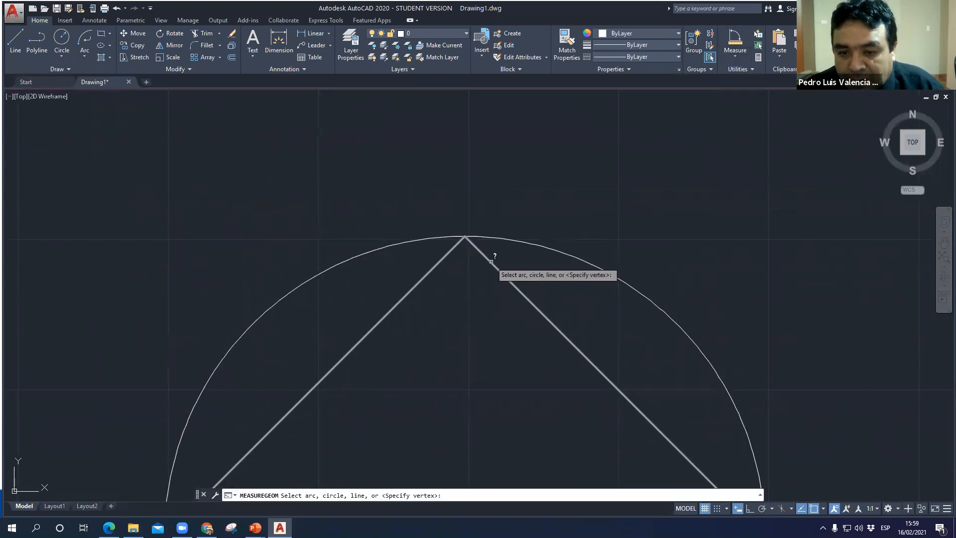
pyautogui.click(478, 246)
pyautogui.click(454, 247)
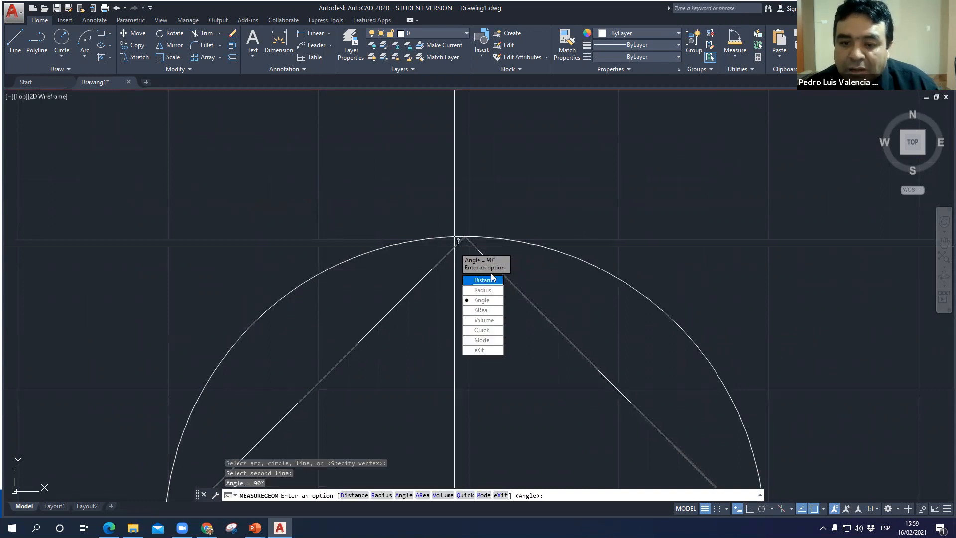
pyautogui.press('Escape')
# - Examine the earlier practice shapes across the drawing, including the group of rectangles with arcs
pyautogui.scroll(-5, 497, 299)
pyautogui.scroll(5, 345, 227)
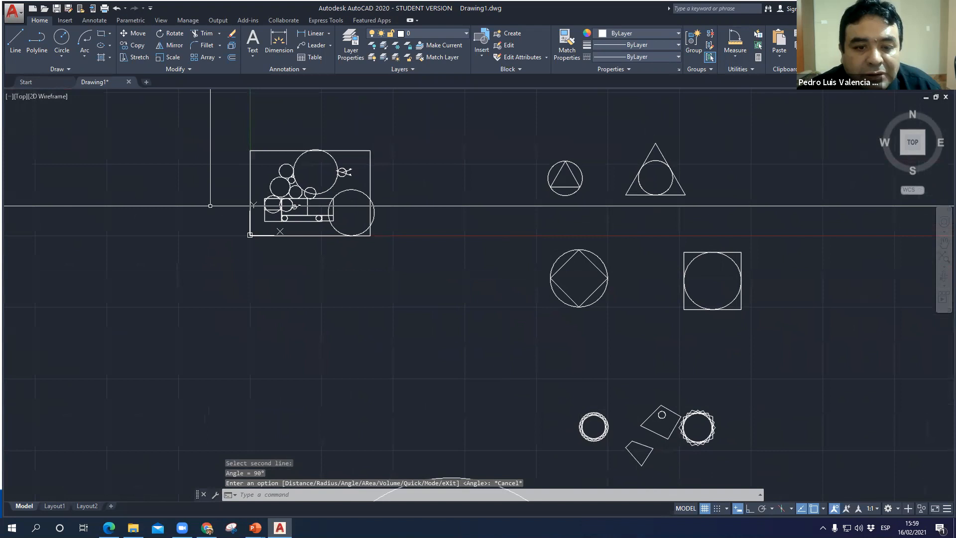
pyautogui.moveTo(394, 256); pyautogui.dragTo(416, 261, button='middle')
pyautogui.scroll(-2, 416, 261)
pyautogui.moveTo(601, 297); pyautogui.dragTo(169, 250, button='middle')
pyautogui.moveTo(536, 246); pyautogui.dragTo(534, 259, button='middle')
pyautogui.scroll(-4, 506, 335)
pyautogui.scroll(3, 502, 254)
pyautogui.scroll(8, 502, 254)
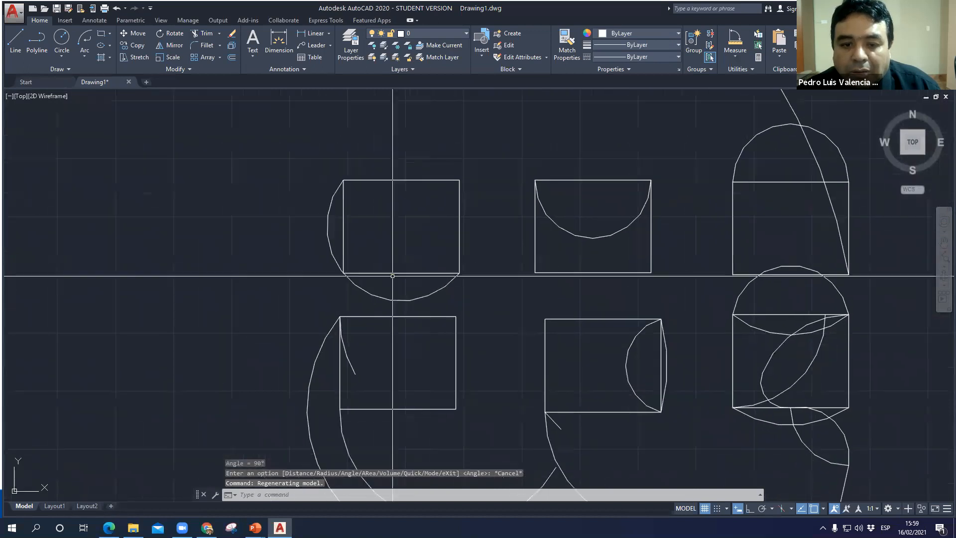
# - Try to measure the angle between the upper-left rectangle's bottom edge and the arc that meets its lower-left corner
pyautogui.click(735, 43)
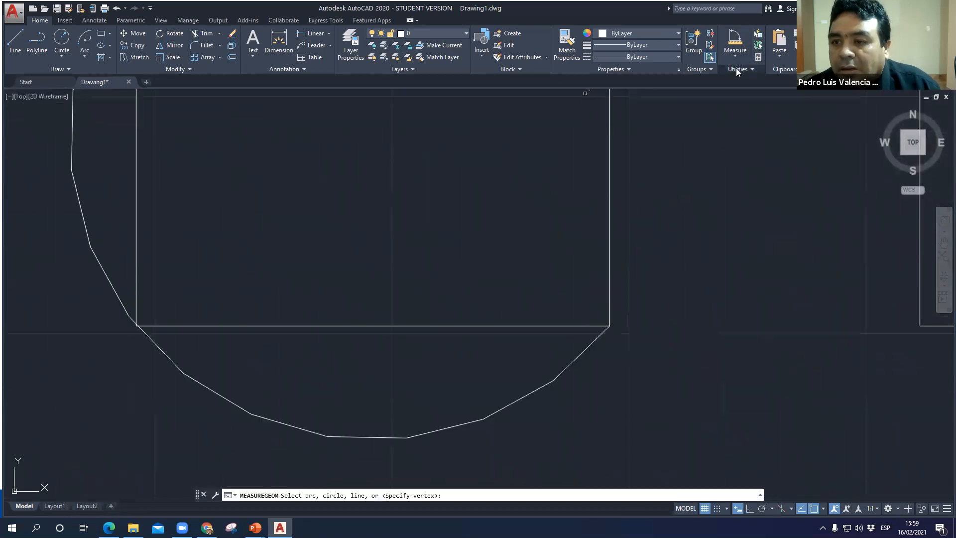
pyautogui.click(735, 57)
pyautogui.click(744, 135)
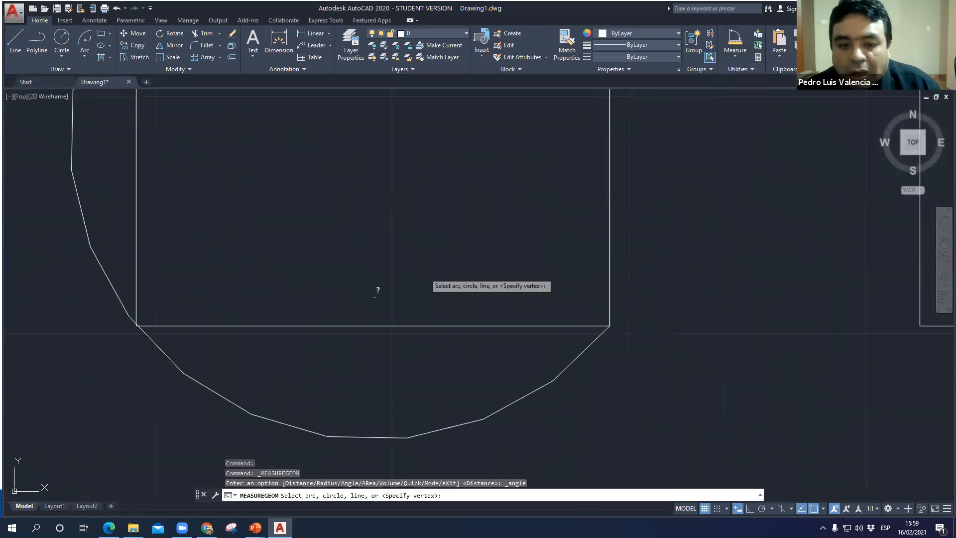
pyautogui.click(155, 327)
pyautogui.click(157, 323)
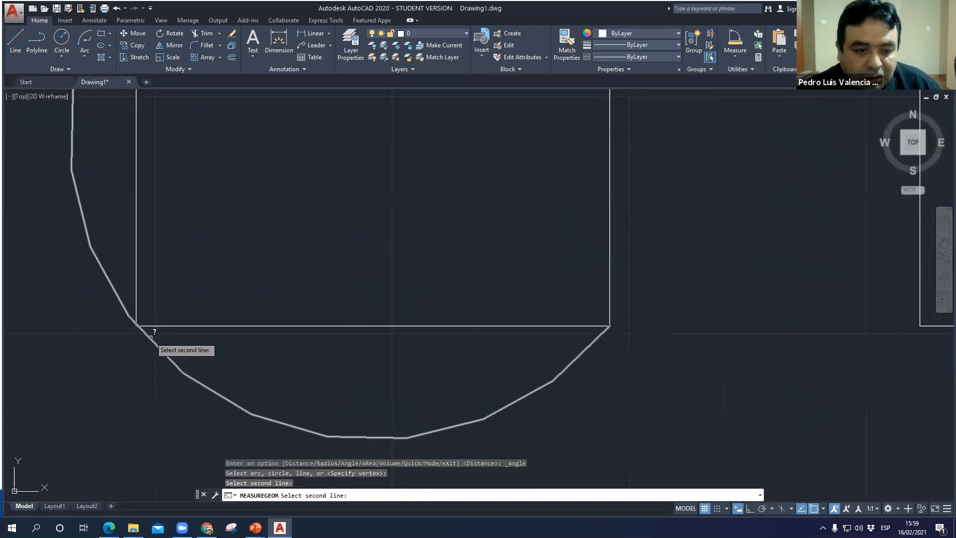
pyautogui.click(150, 337)
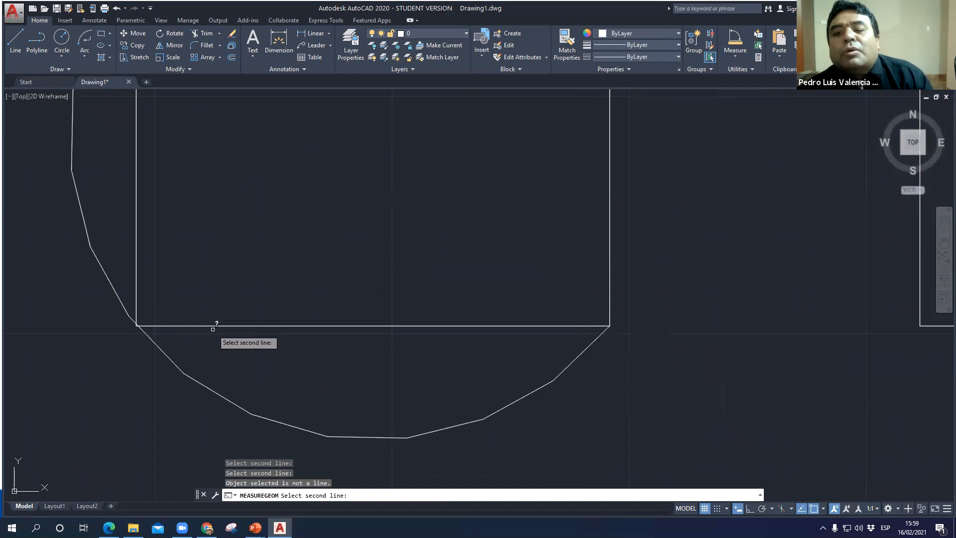
pyautogui.press('Escape')
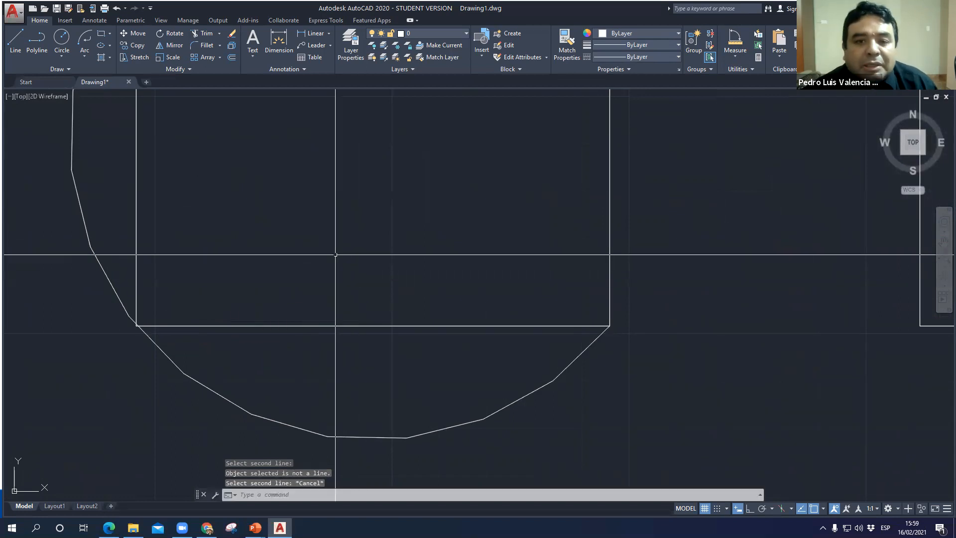
# - Switch to the running PowerPoint slide show and advance to the closing "¡ MUCHAS GRACIAS!!!" slide
pyautogui.scroll(-4, 319, 264)
pyautogui.click(255, 527)
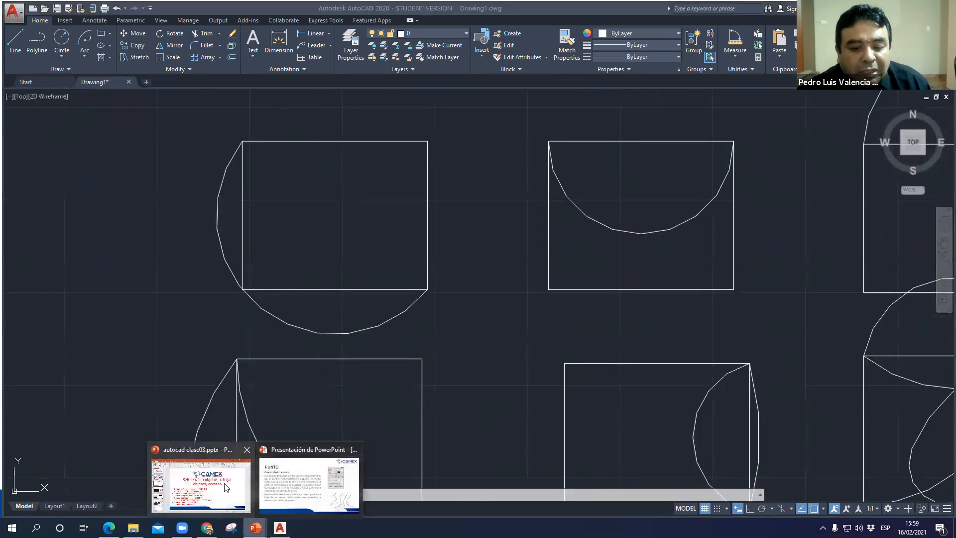
pyautogui.click(280, 485)
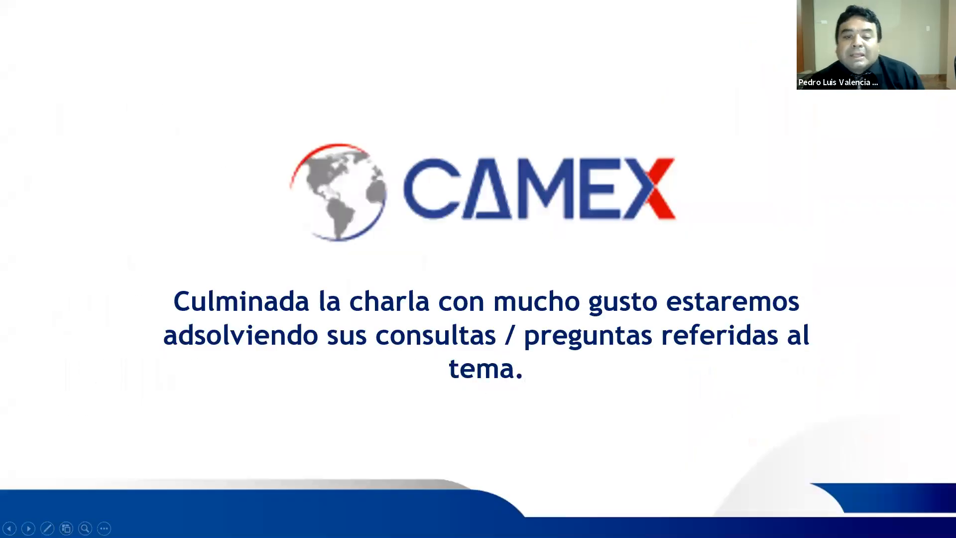
pyautogui.press('Right')
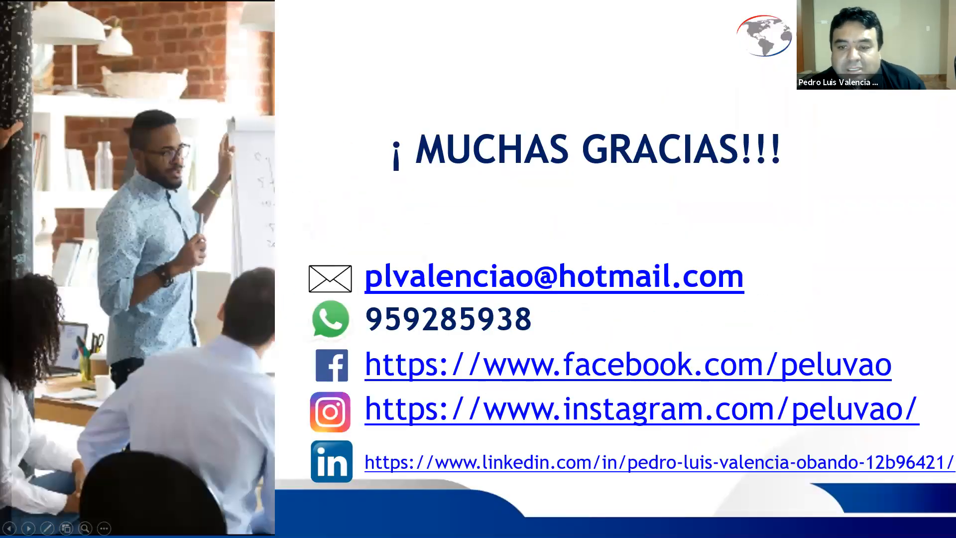